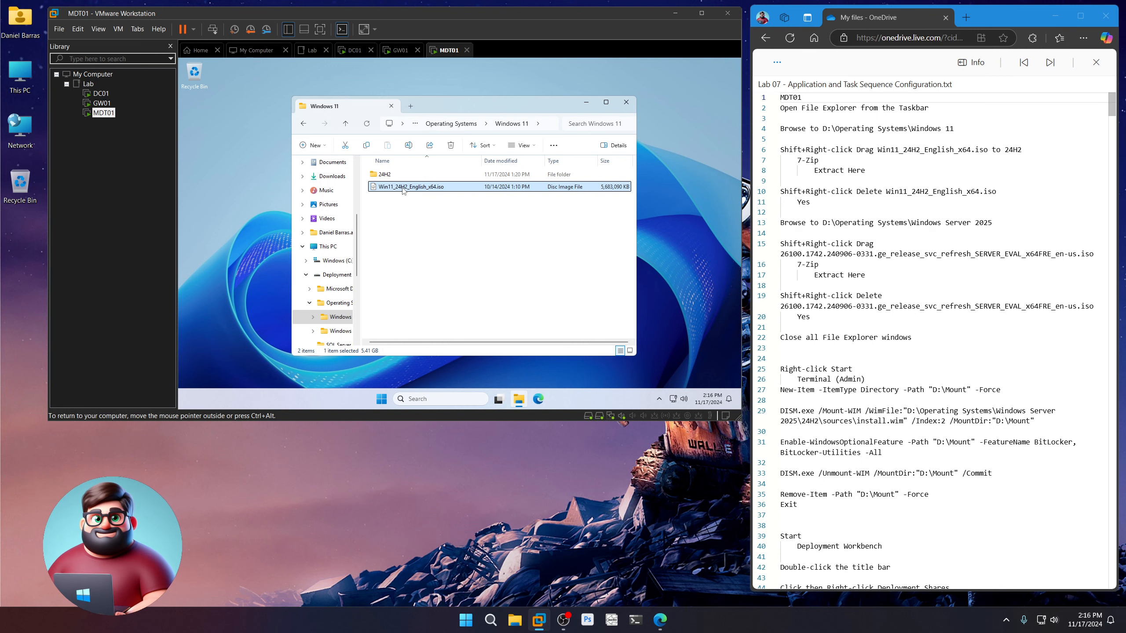
# Step: Extract Win11_24H2_English_x64.iso into the 24H2 folder with 7-Zip's Extract Here
pyautogui.moveTo(403, 191); pyautogui.dragTo(382, 178)
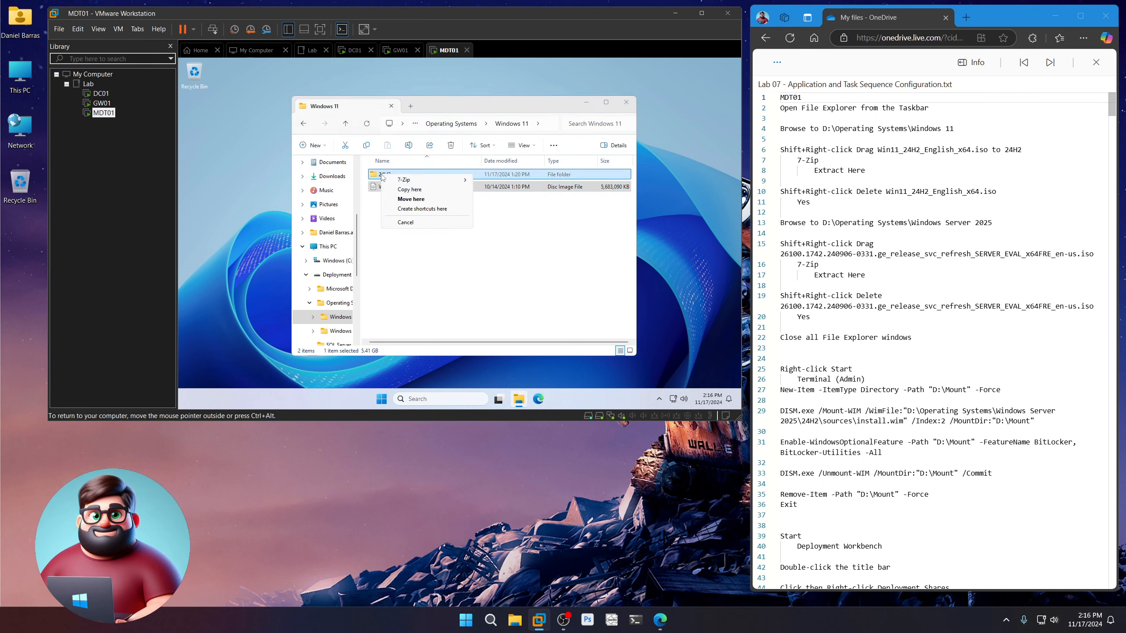
pyautogui.moveTo(402, 180)
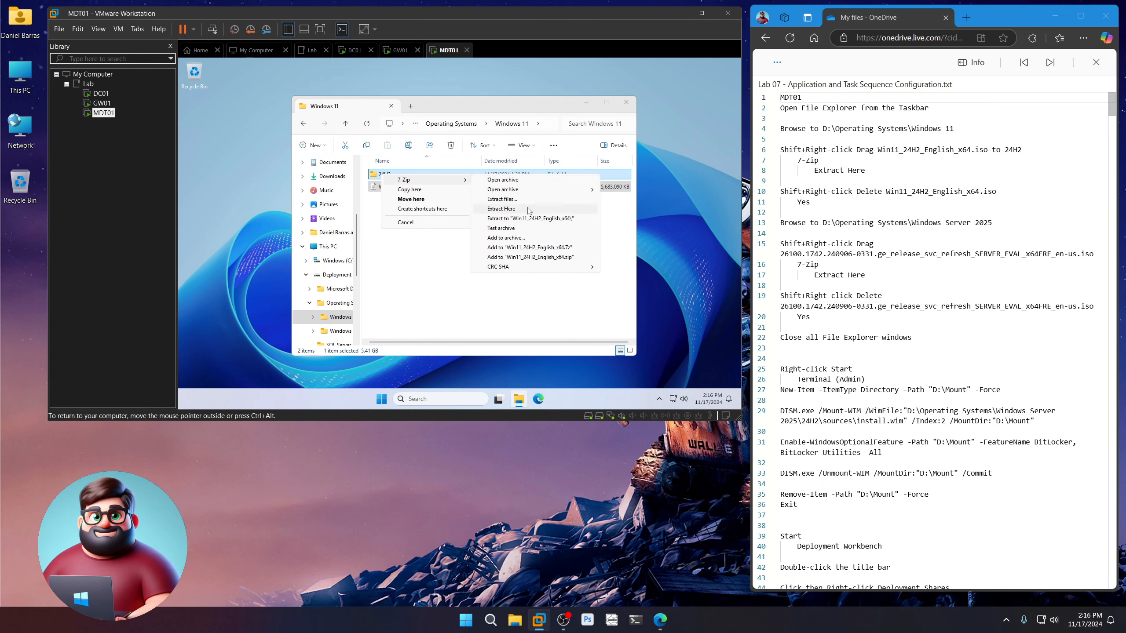
pyautogui.click(501, 209)
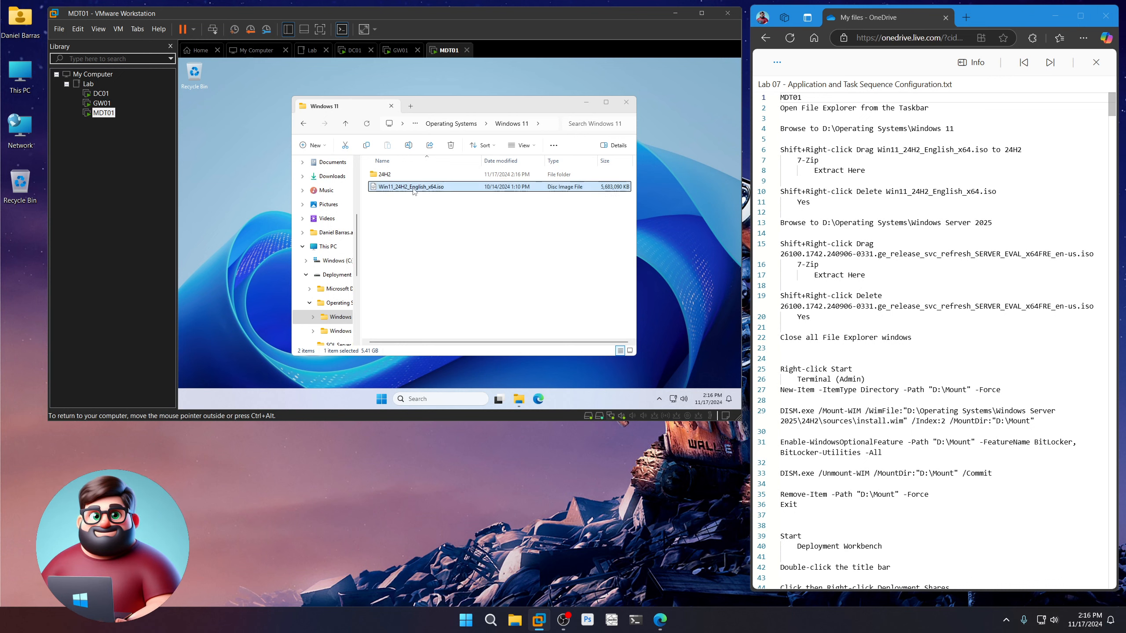
# Step: Permanently delete Win11_24H2_English_x64.iso from the Windows 11 folder
pyautogui.keyDown('shift'); pyautogui.rightClick(412, 188); pyautogui.keyUp('shift')
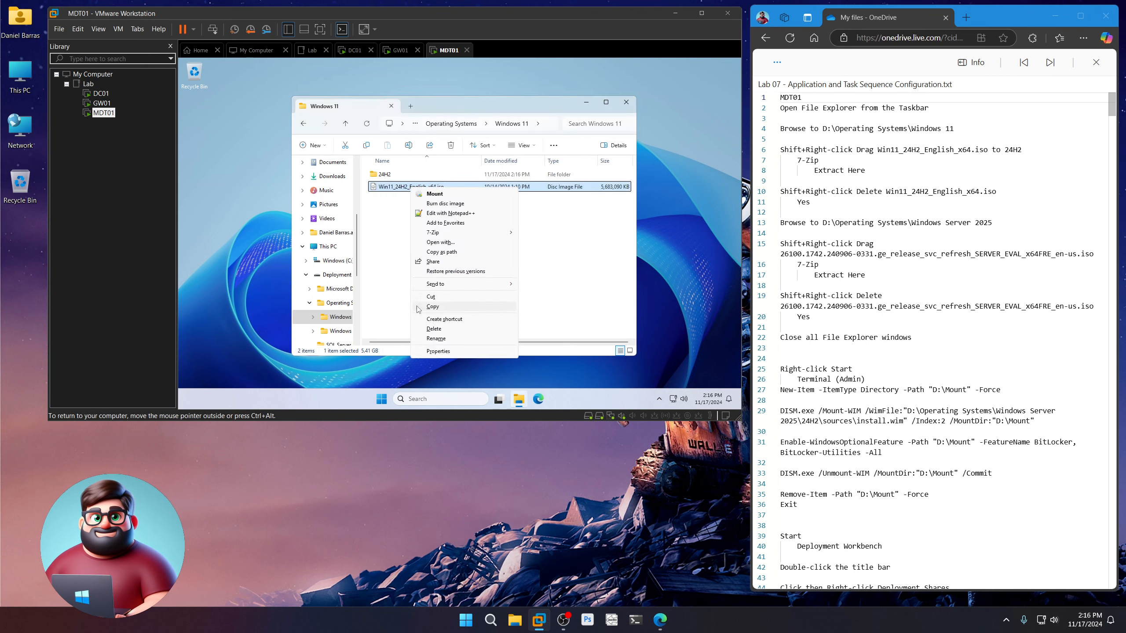
pyautogui.keyDown('shift'); pyautogui.click(439, 330); pyautogui.keyUp('shift')
pyautogui.click(495, 263)
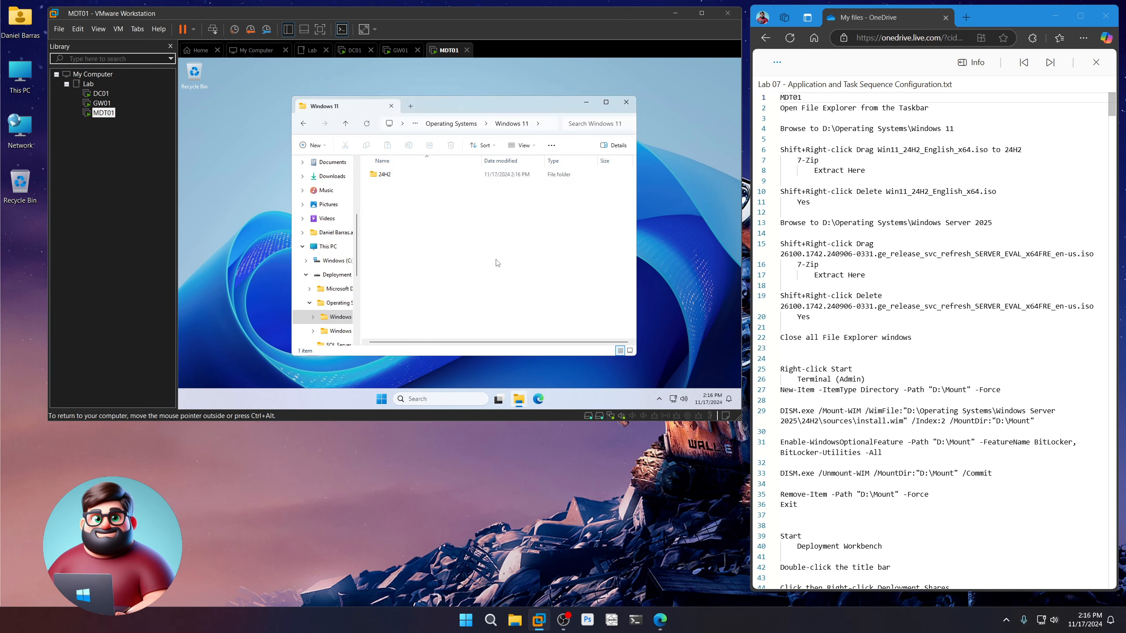
# Step: Check the extracted files in the Windows 11 24H2 folder, and open the Windows Server 2025 folder under Operating Systems
pyautogui.doubleClick(384, 174)
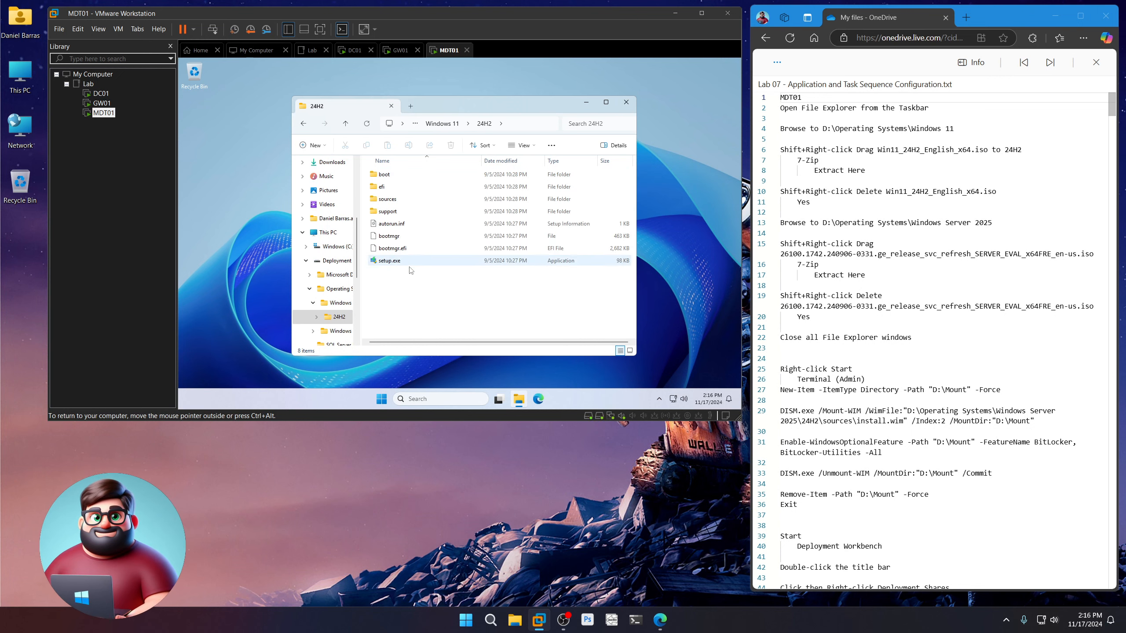
pyautogui.click(303, 124)
pyautogui.click(304, 124)
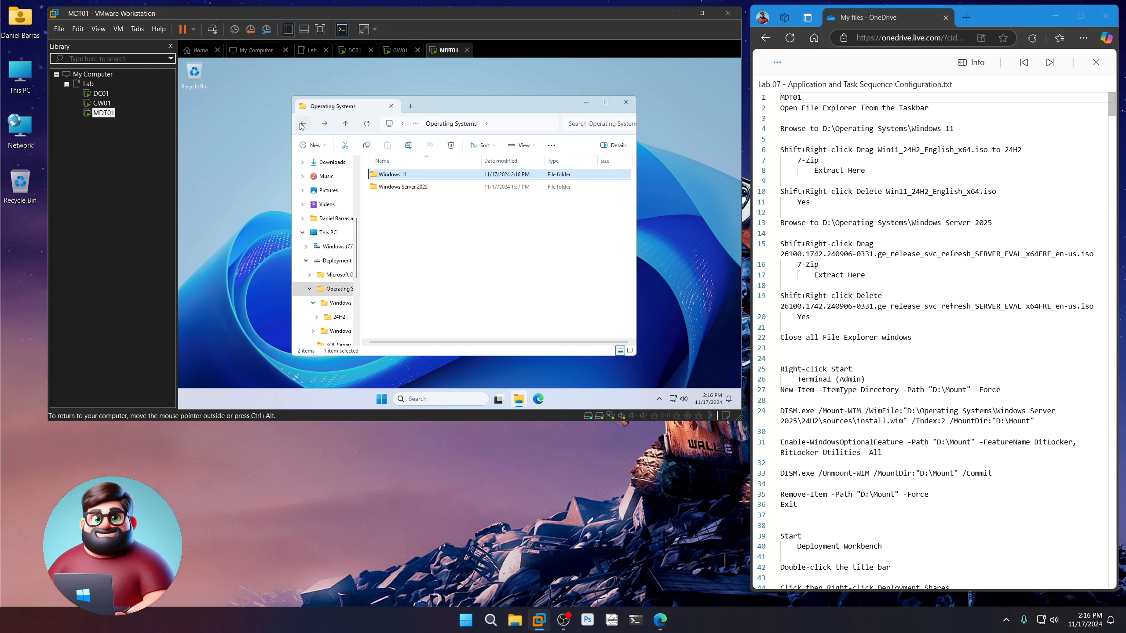
pyautogui.doubleClick(414, 189)
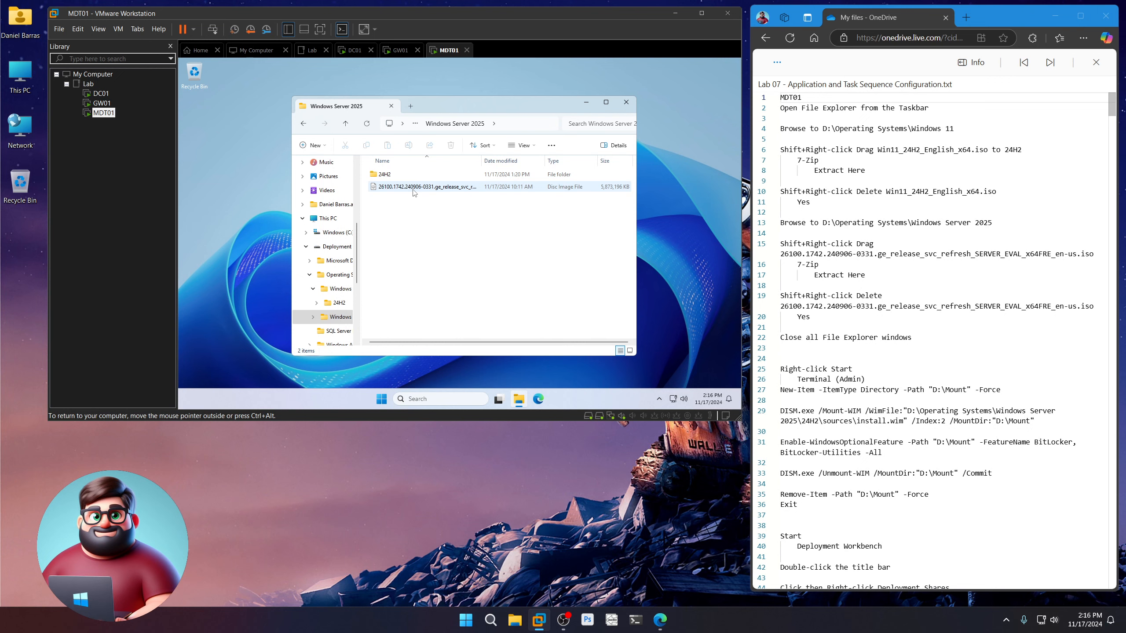
# Step: Extract the Windows Server 2025 evaluation ISO into its 24H2 folder with 7-Zip's Extract Here
pyautogui.moveTo(410, 189); pyautogui.dragTo(388, 177)
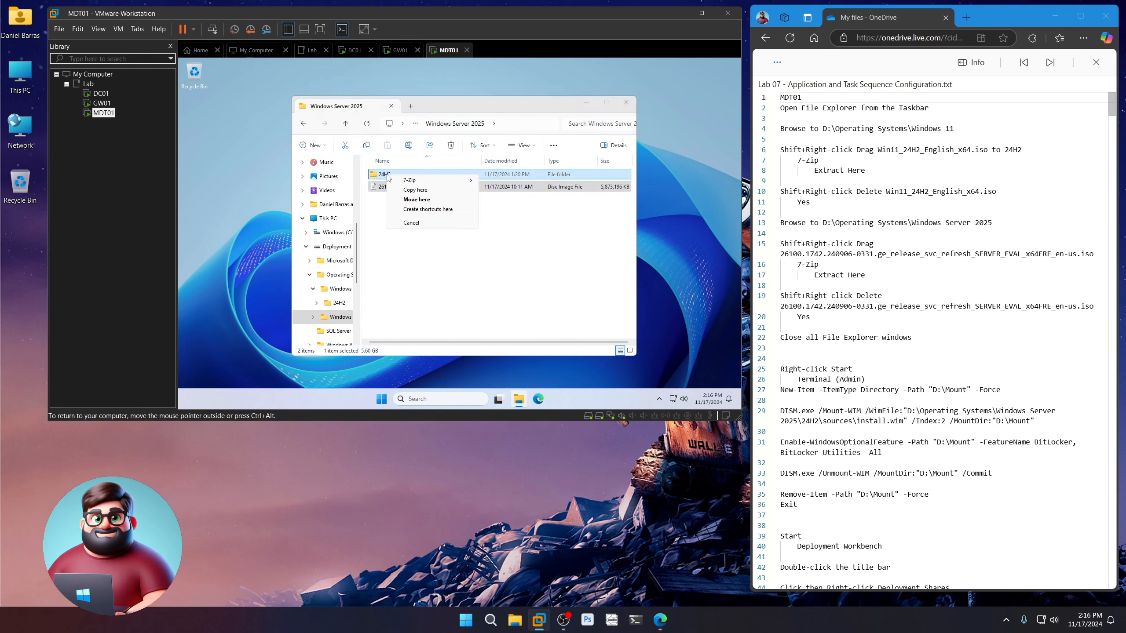
pyautogui.moveTo(426, 180)
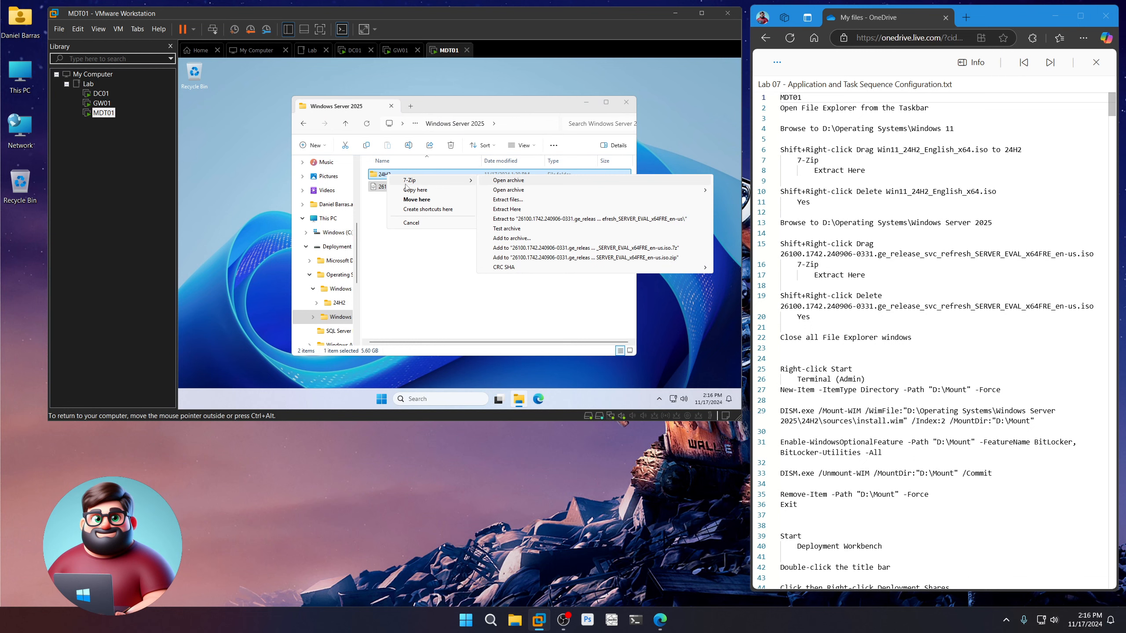
pyautogui.click(518, 210)
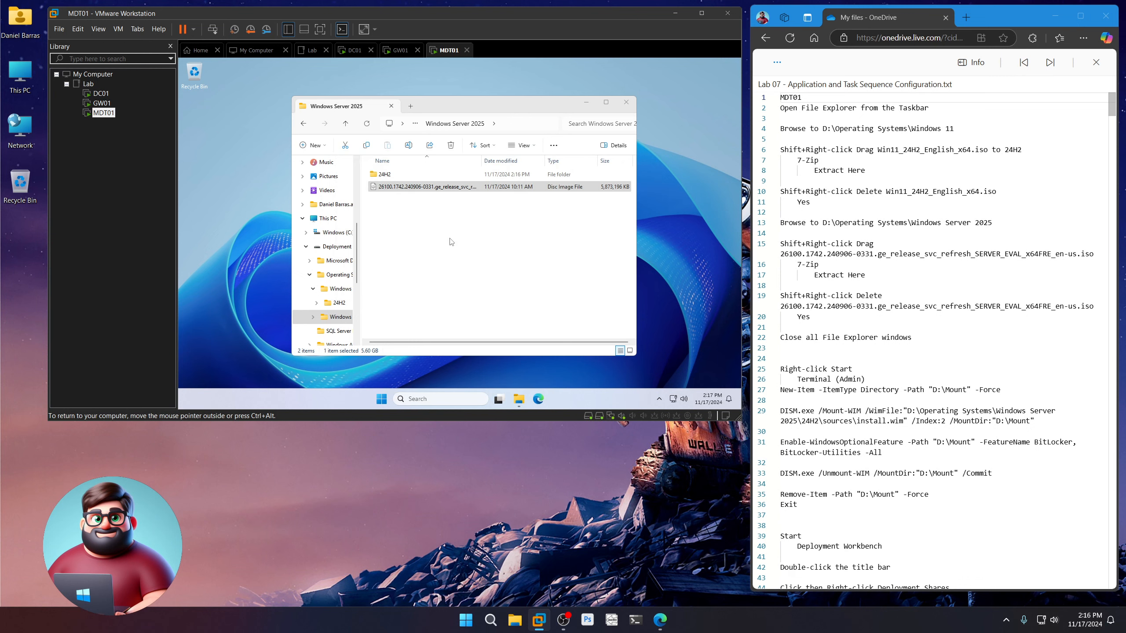
# Step: Permanently delete the Windows Server 2025 evaluation ISO, check the 24H2 folder and close File Explorer
pyautogui.keyDown('shift'); pyautogui.rightClick(401, 187); pyautogui.keyUp('shift')
pyautogui.click(417, 326)
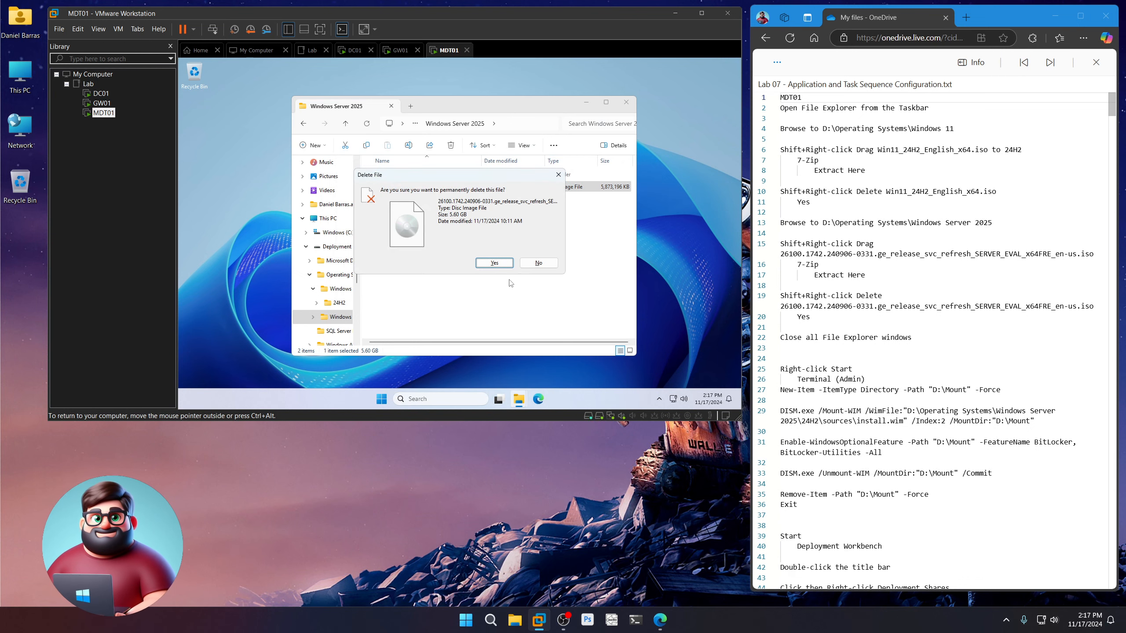
pyautogui.click(505, 262)
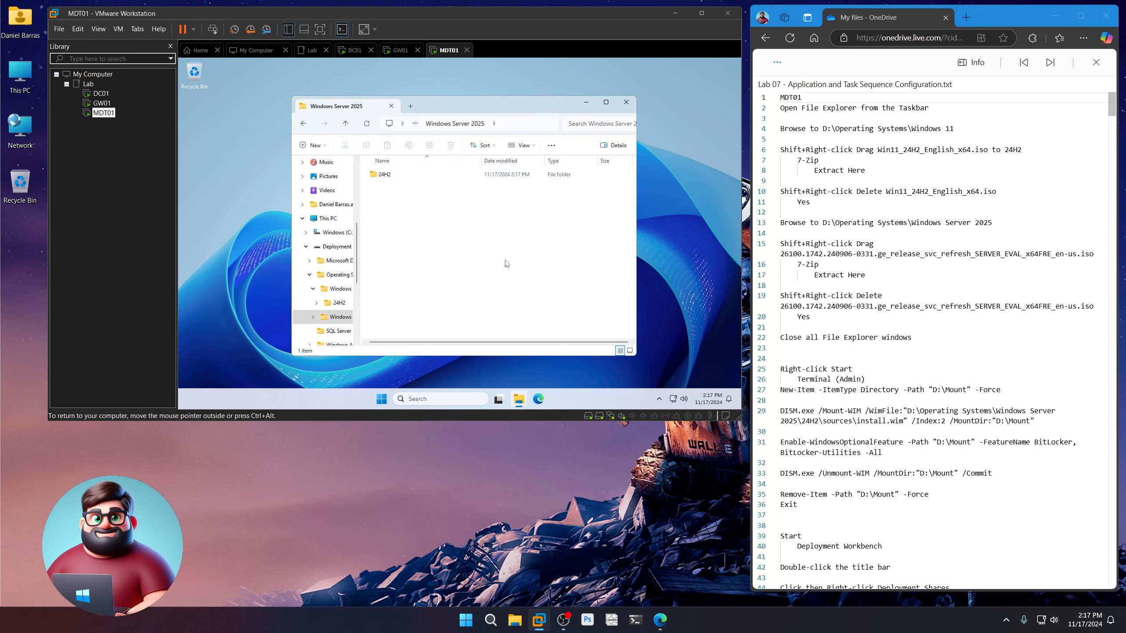
pyautogui.doubleClick(384, 174)
pyautogui.click(629, 103)
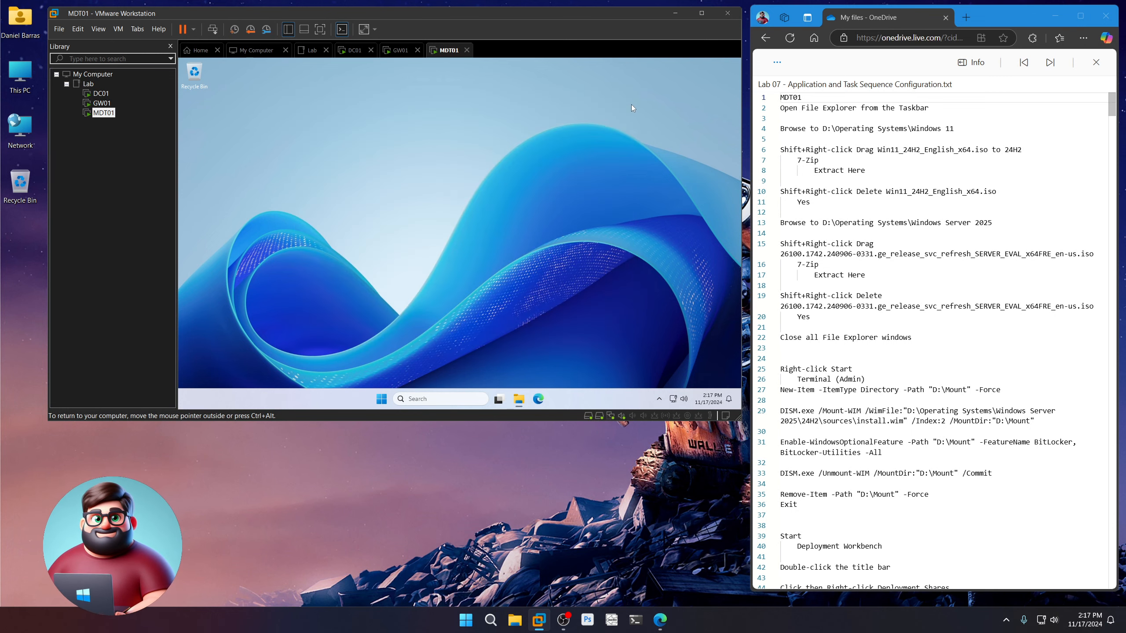
# Step: Open Terminal as administrator on the MDT01 virtual machine
pyautogui.scroll(-4, 890, 371)
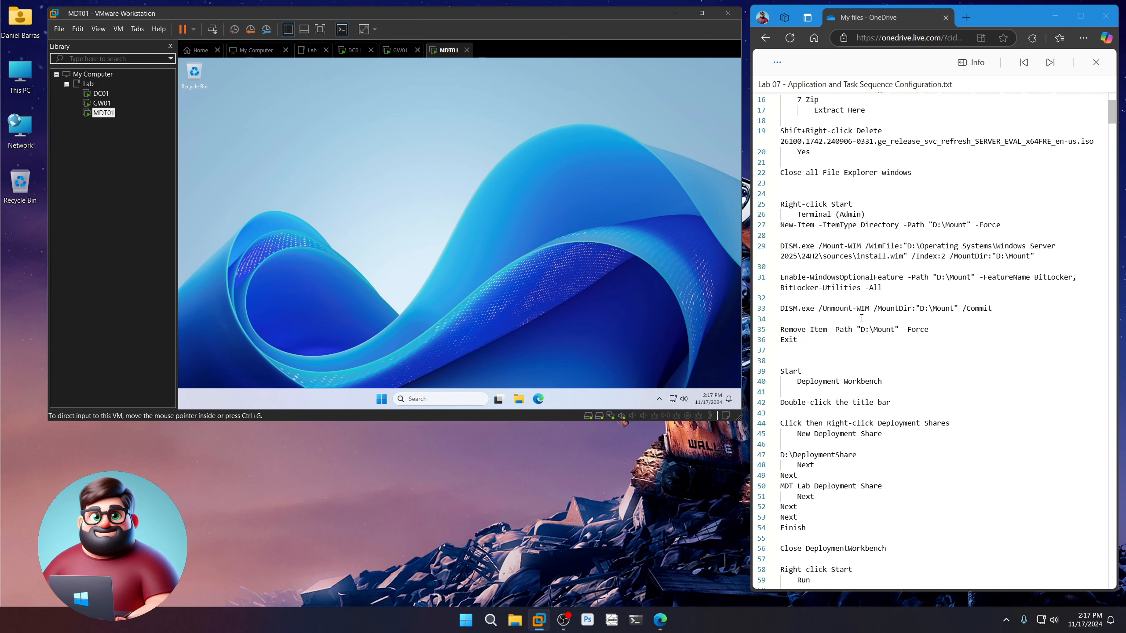
pyautogui.rightClick(381, 399)
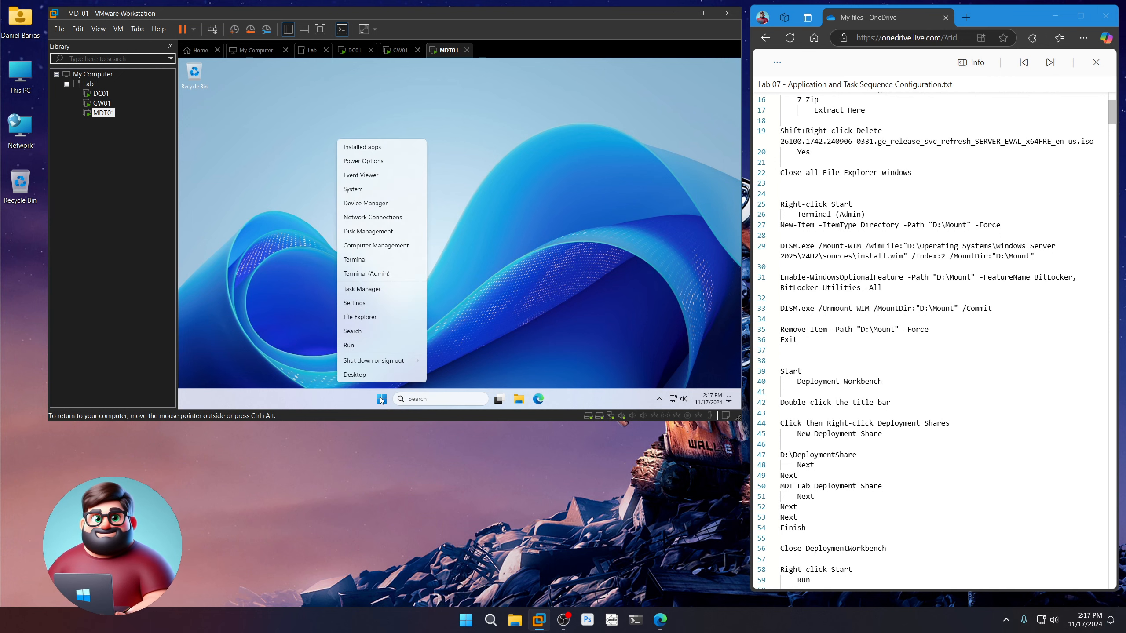
pyautogui.click(382, 274)
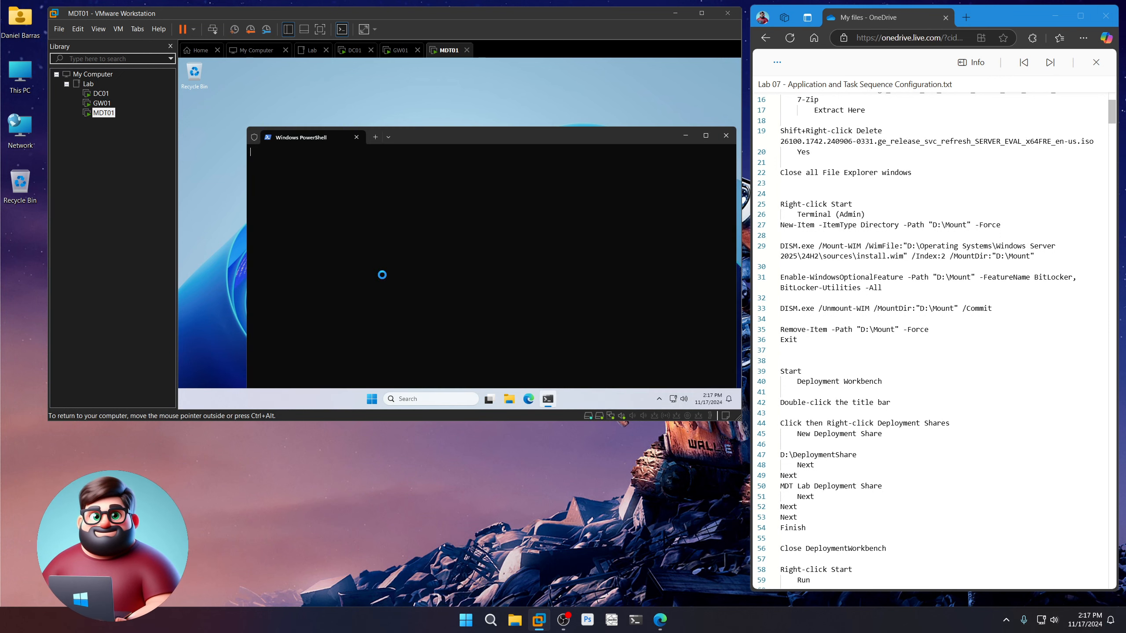
# Step: Copy the PowerShell and DISM commands from New-Item through Exit in the Lab 07 notes
pyautogui.moveTo(801, 339); pyautogui.dragTo(769, 227)
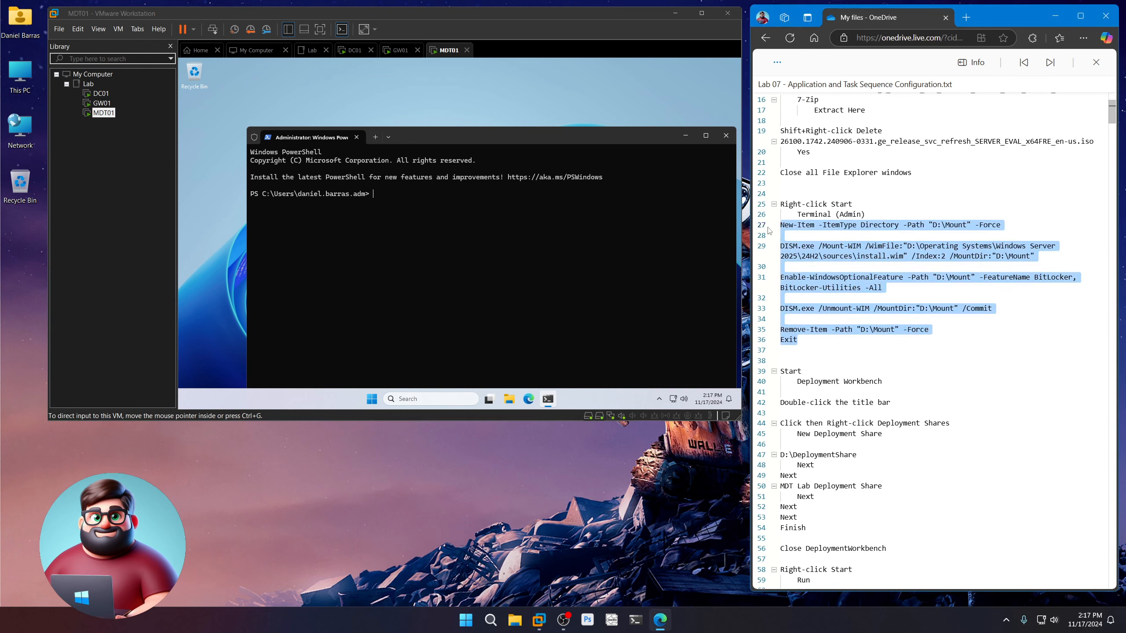
pyautogui.rightClick(819, 276)
pyautogui.click(829, 297)
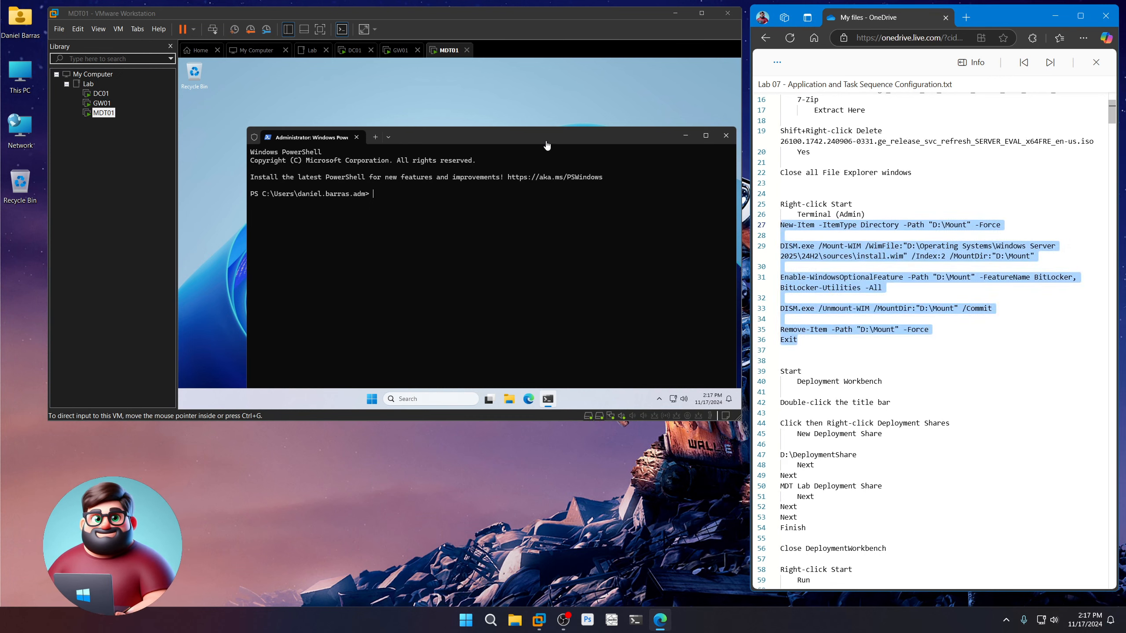
# Step: Run the copied commands in the elevated Terminal to enable BitLocker and BitLocker-Utilities in index 2 of the Windows Server 2025 install.wim, including the final Exit
pyautogui.moveTo(547, 140); pyautogui.dragTo(506, 102)
pyautogui.hotkey('ctrl', 'v')
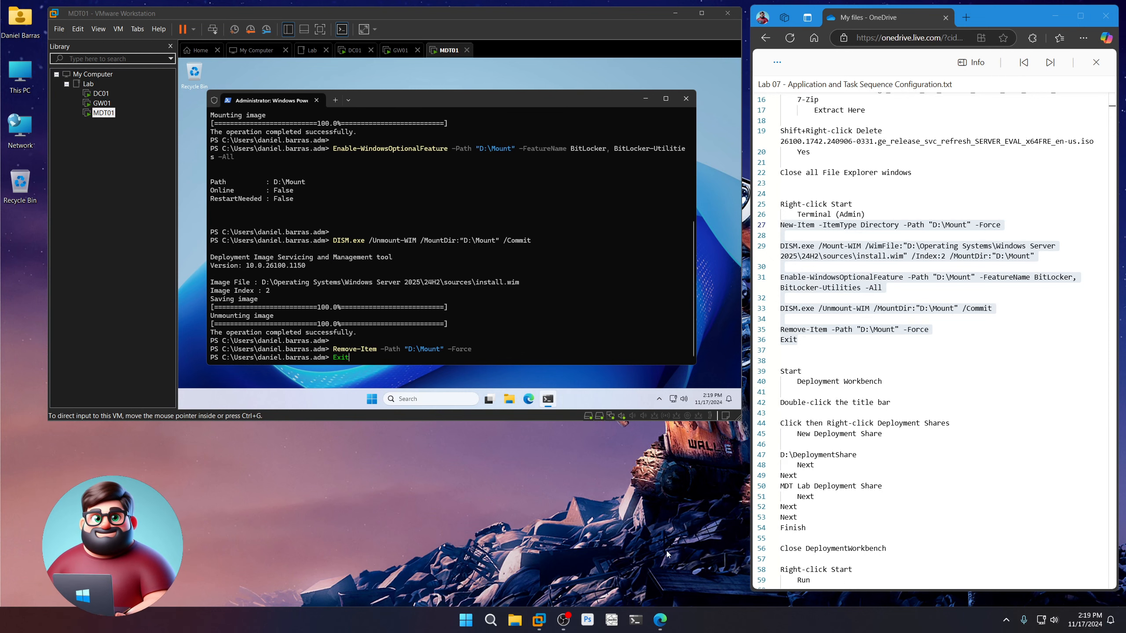
pyautogui.click(498, 103)
pyautogui.press('Return')
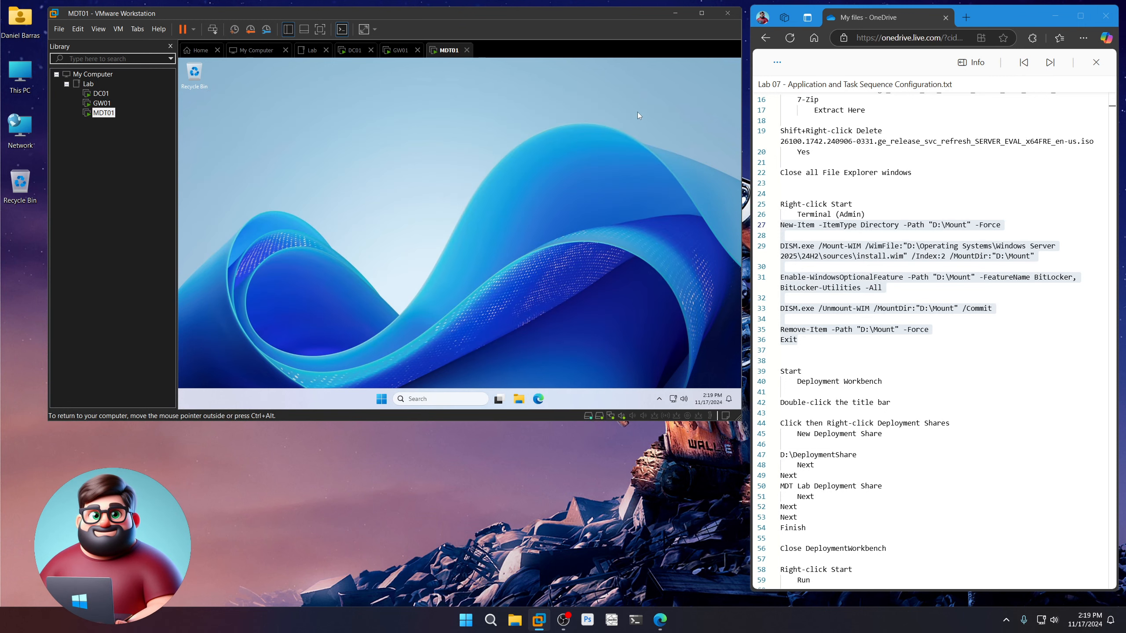
# Step: Open Deployment Workbench on MDT01, restore its window from maximized and reposition it on the desktop
pyautogui.scroll(-5, 873, 351)
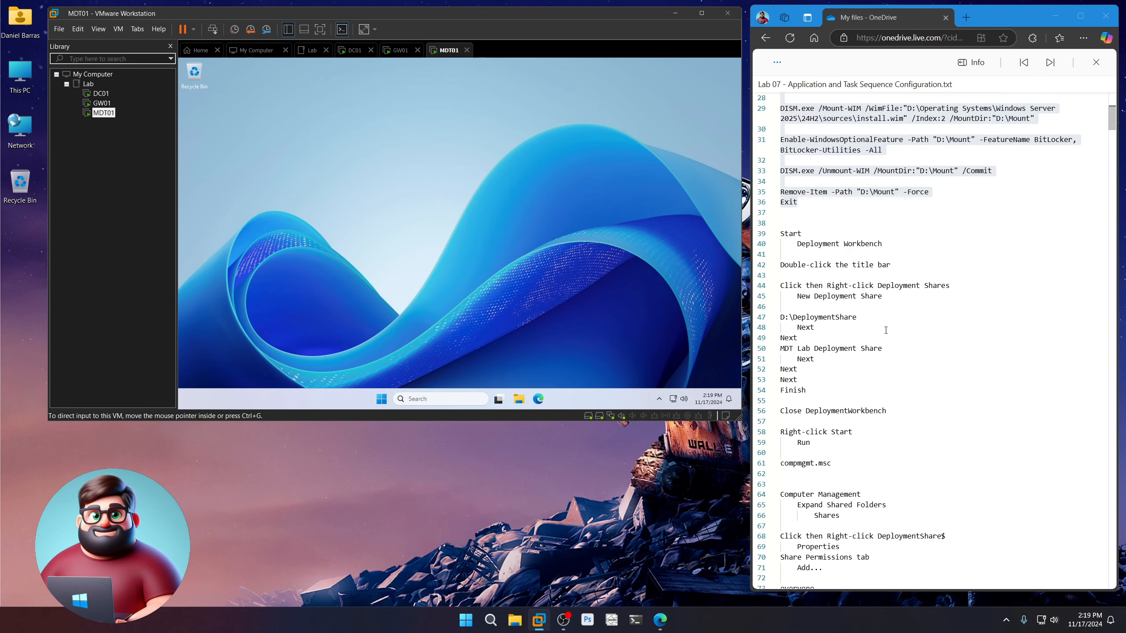
pyautogui.click(380, 401)
pyautogui.click(354, 143)
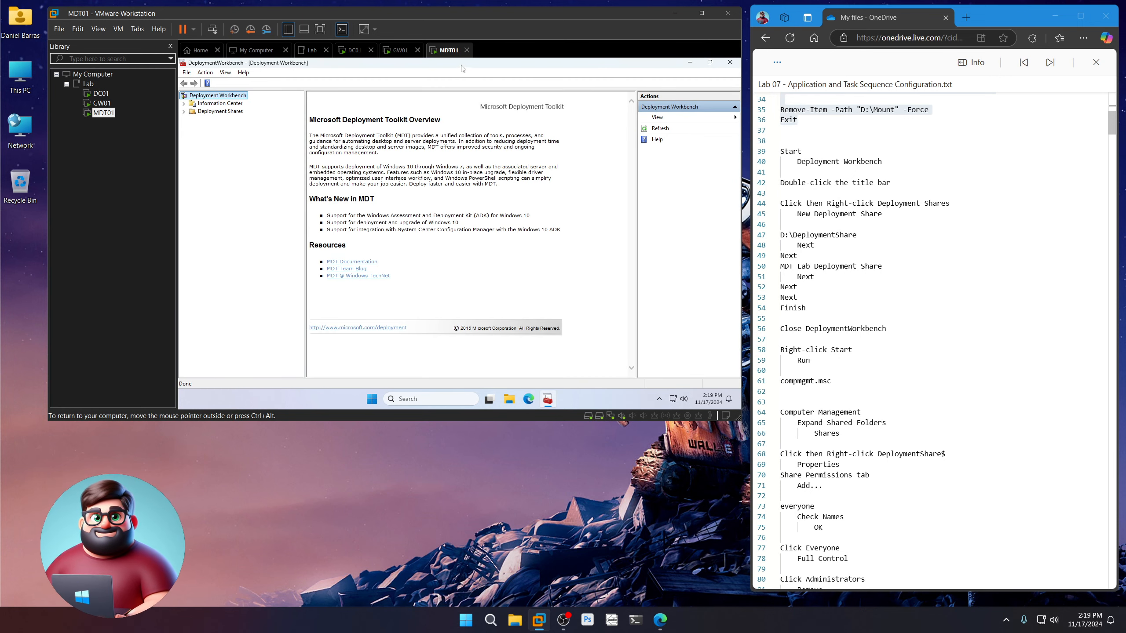
pyautogui.doubleClick(462, 65)
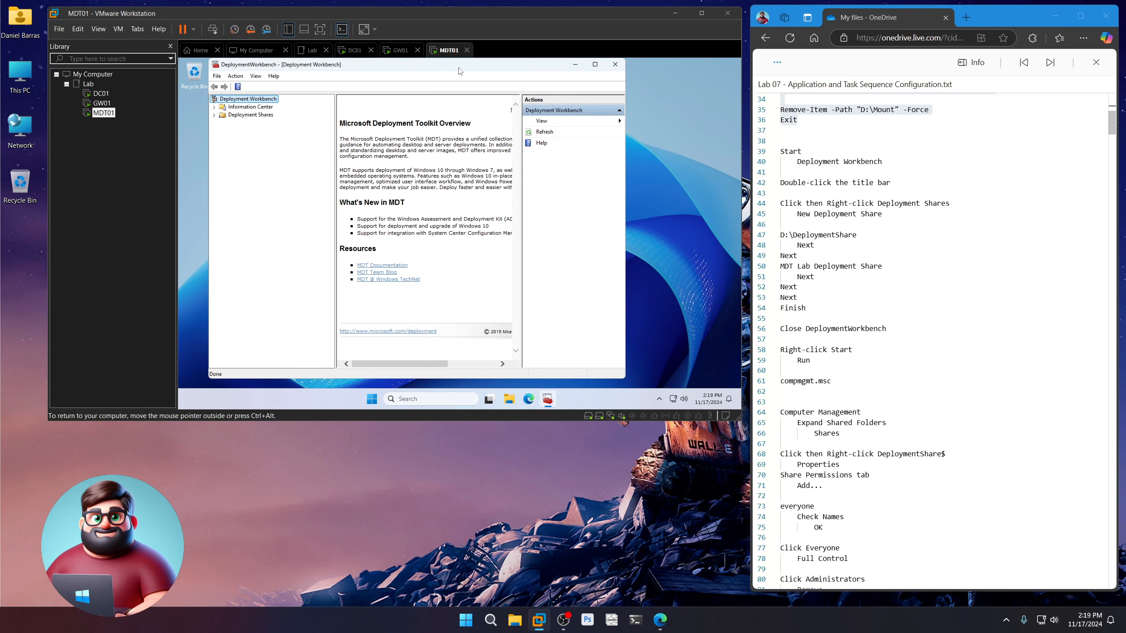
pyautogui.moveTo(460, 70); pyautogui.dragTo(483, 73)
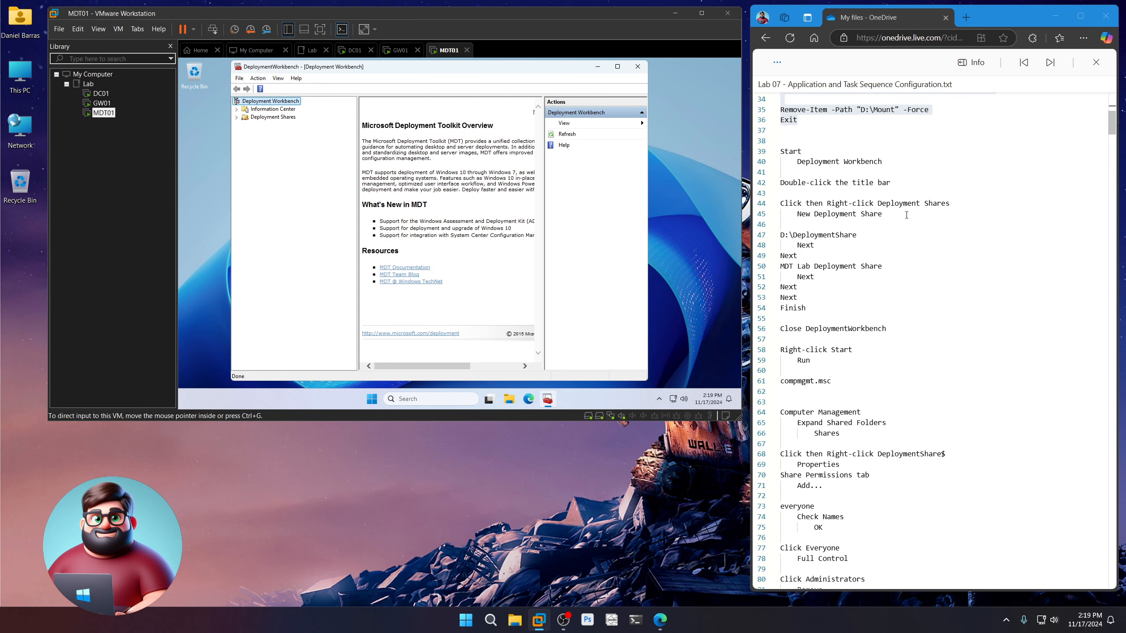
# Step: Start a new deployment share under Deployment Shares with the path D:\DeploymentShare
pyautogui.moveTo(906, 215); pyautogui.dragTo(780, 203)
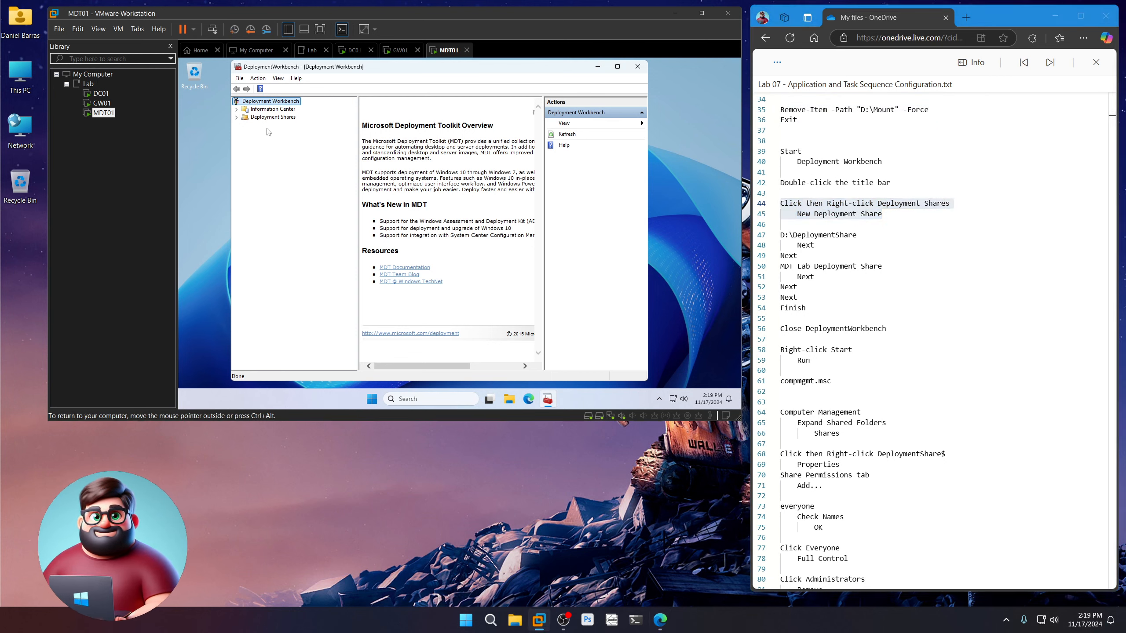
pyautogui.click(279, 117)
pyautogui.rightClick(278, 117)
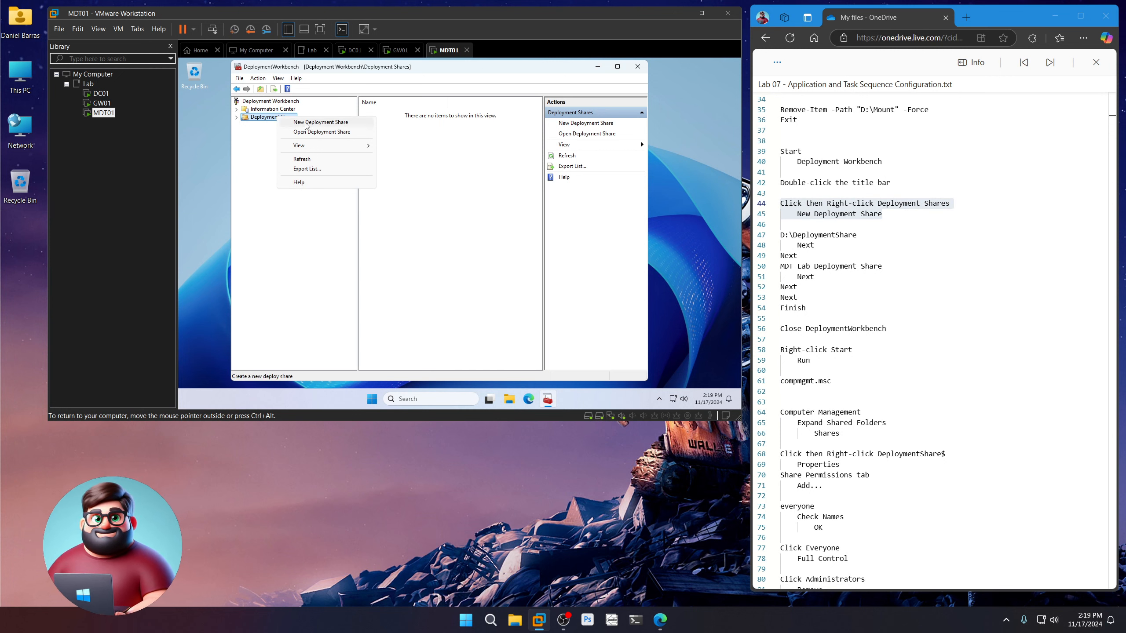
pyautogui.click(305, 124)
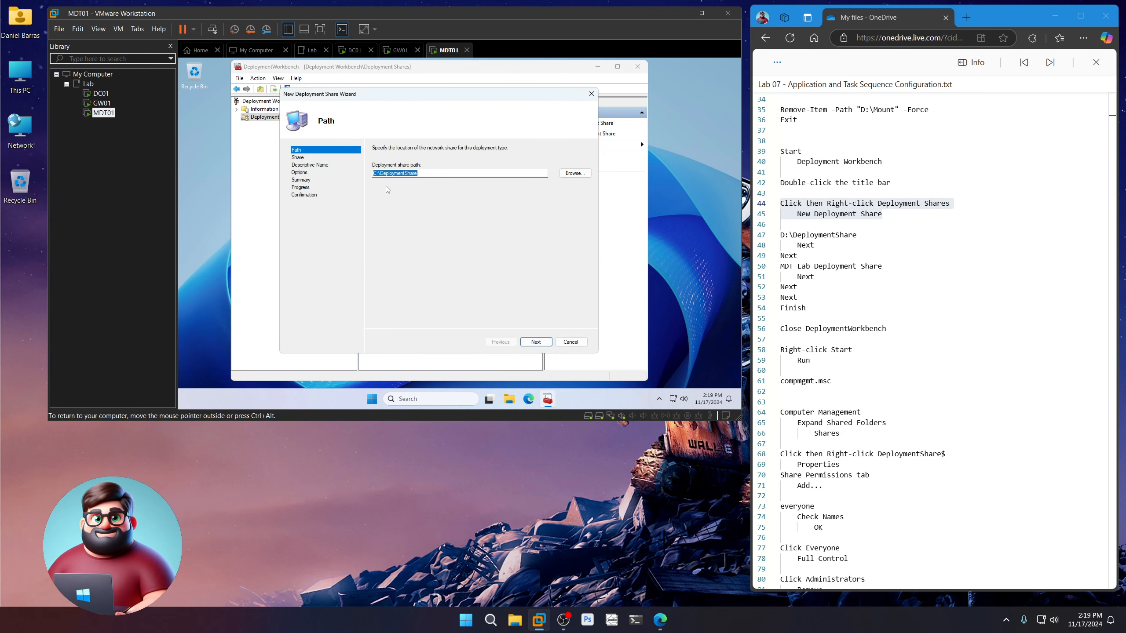
pyautogui.click(376, 173)
pyautogui.press('super')
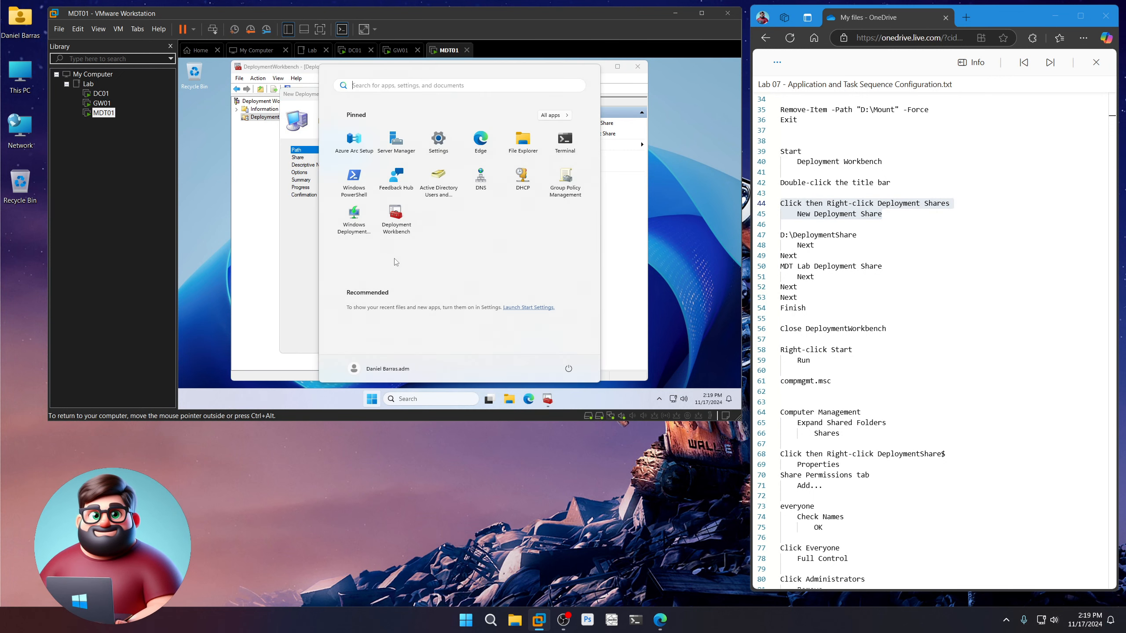
pyautogui.click(306, 276)
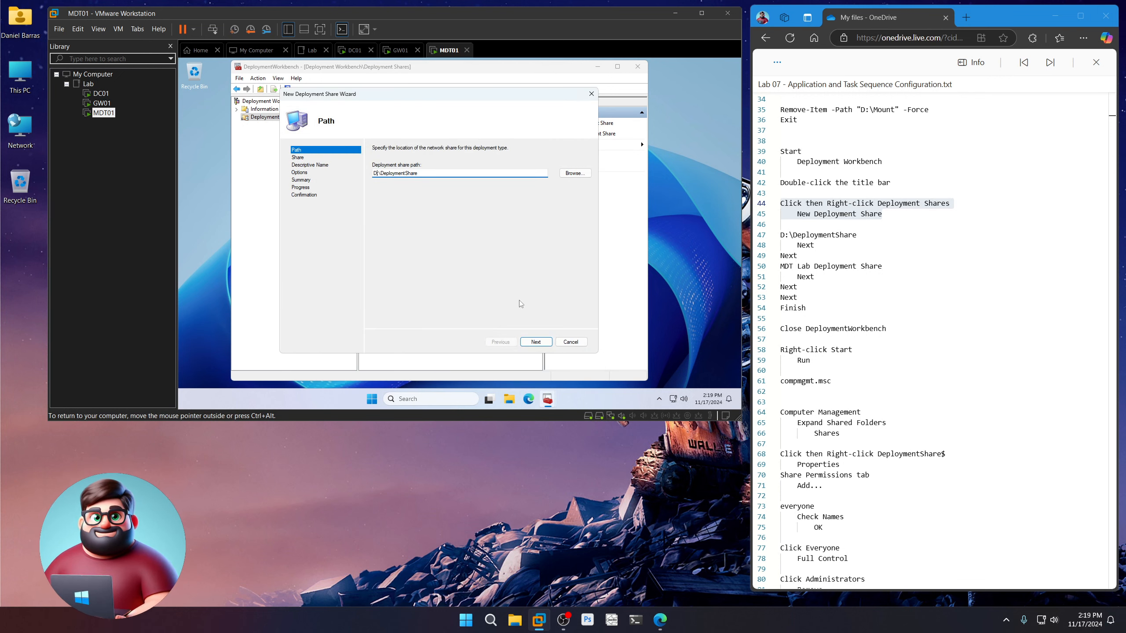
pyautogui.click(536, 341)
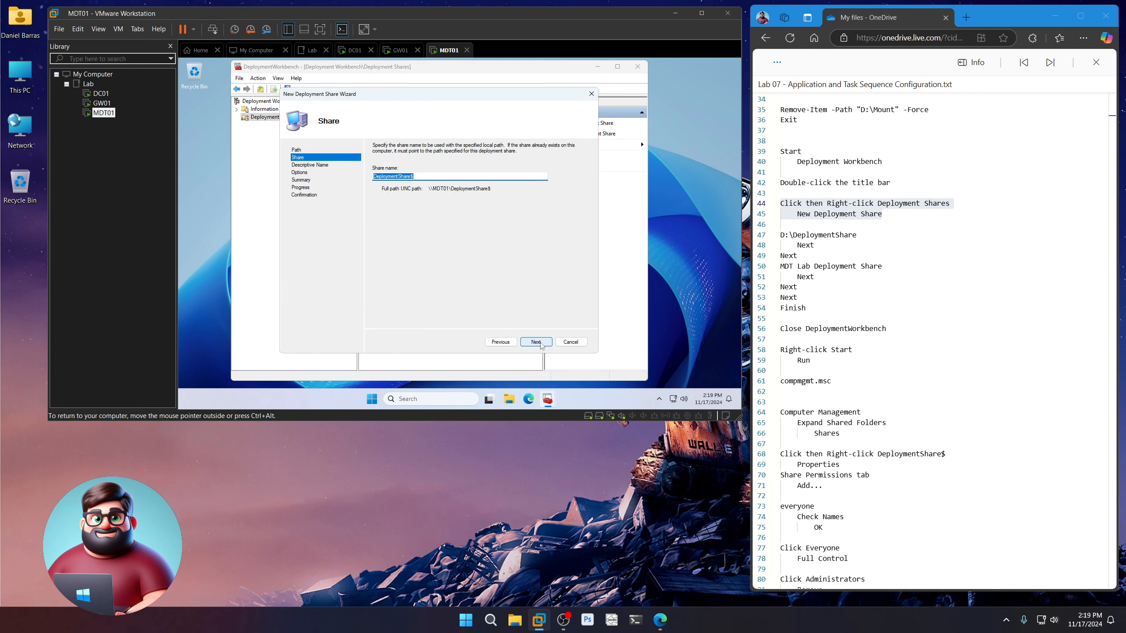
# Step: Accept the share name DeploymentShare$, set the description to MDT Lab Deployment Share and keep the default options up to the summary
pyautogui.click(536, 342)
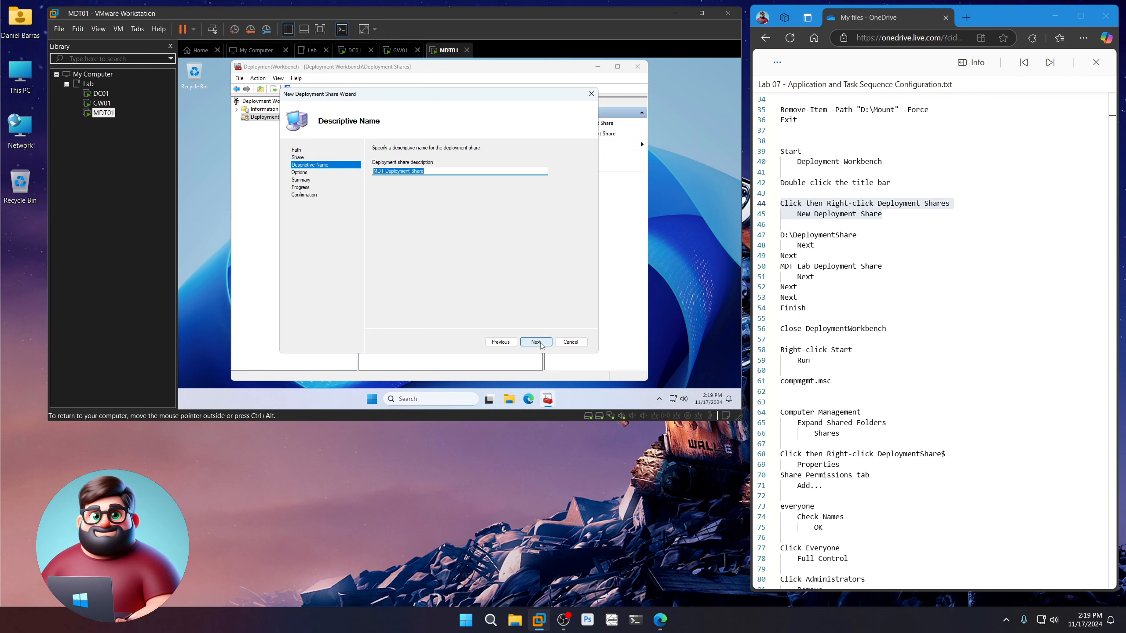
pyautogui.click(386, 171)
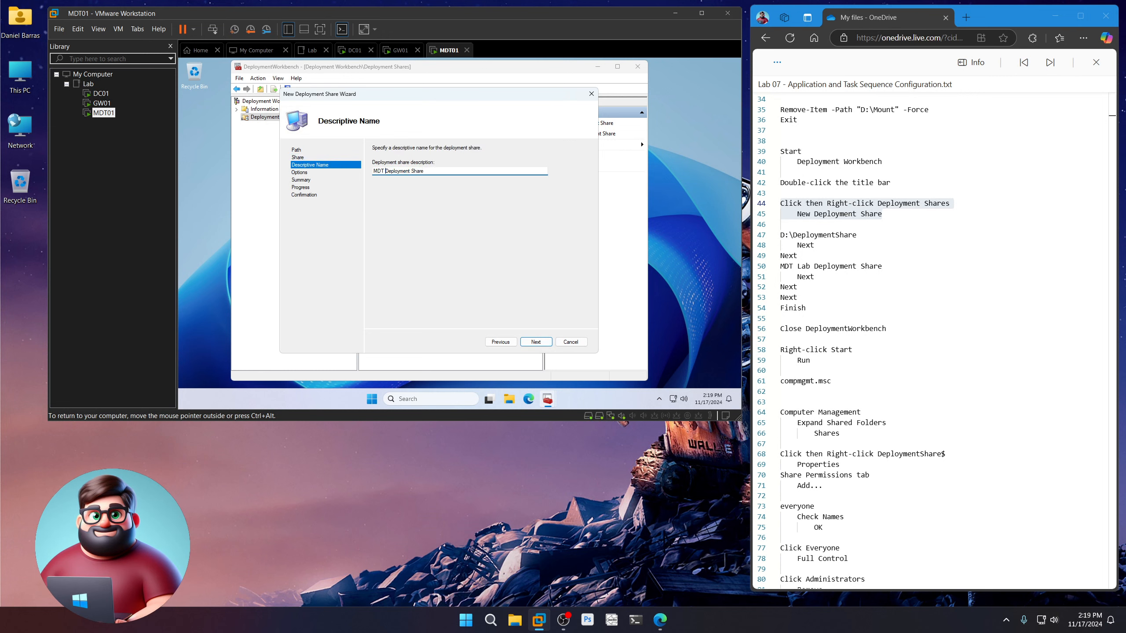
pyautogui.write('Lab')
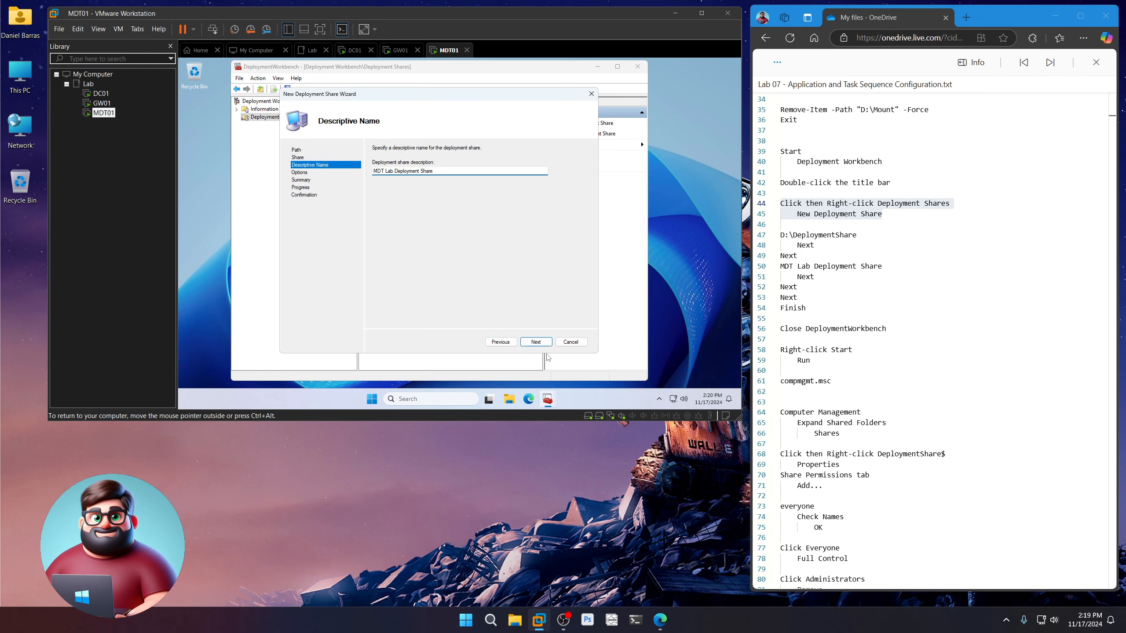
pyautogui.click(536, 342)
pyautogui.click(536, 342)
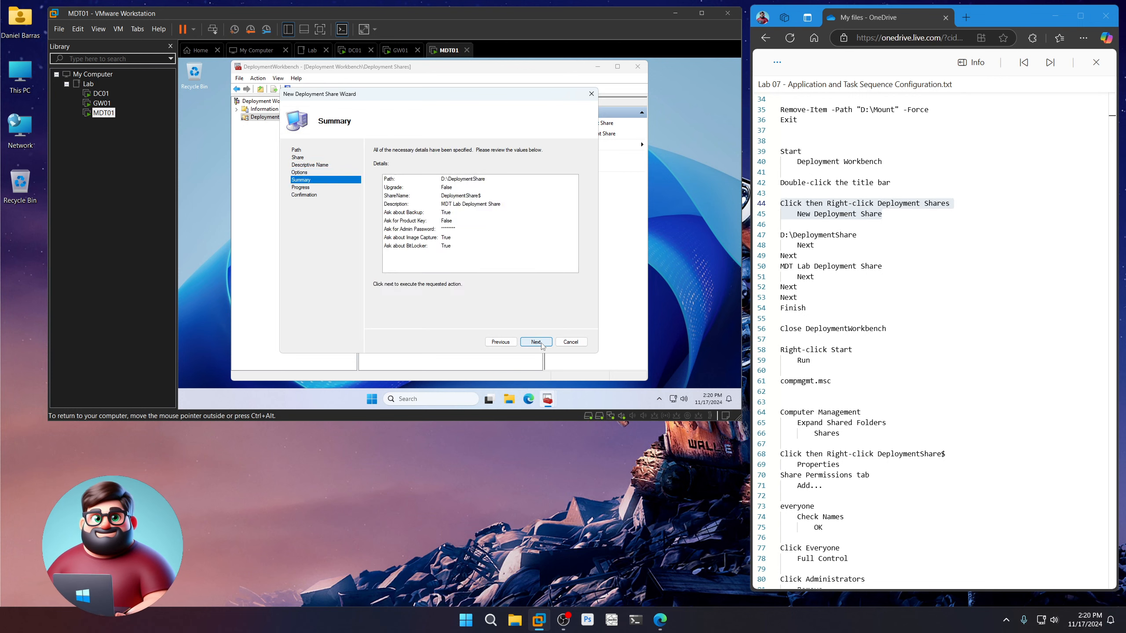
# Step: Run the New Deployment Share Wizard through to completion and close Deployment Workbench
pyautogui.click(541, 343)
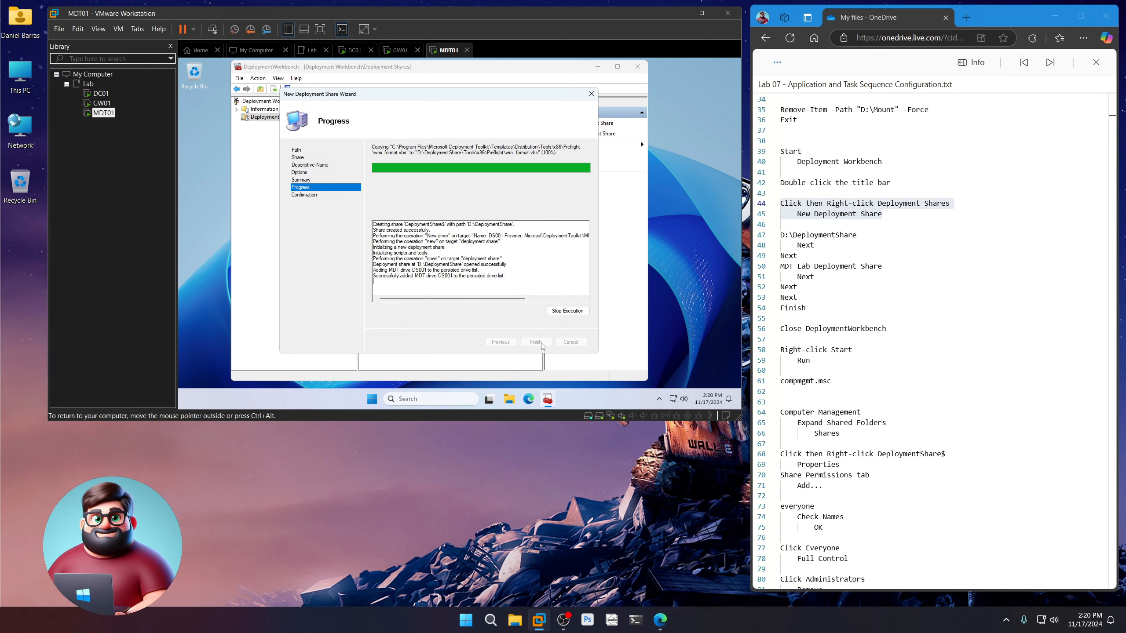
pyautogui.click(535, 341)
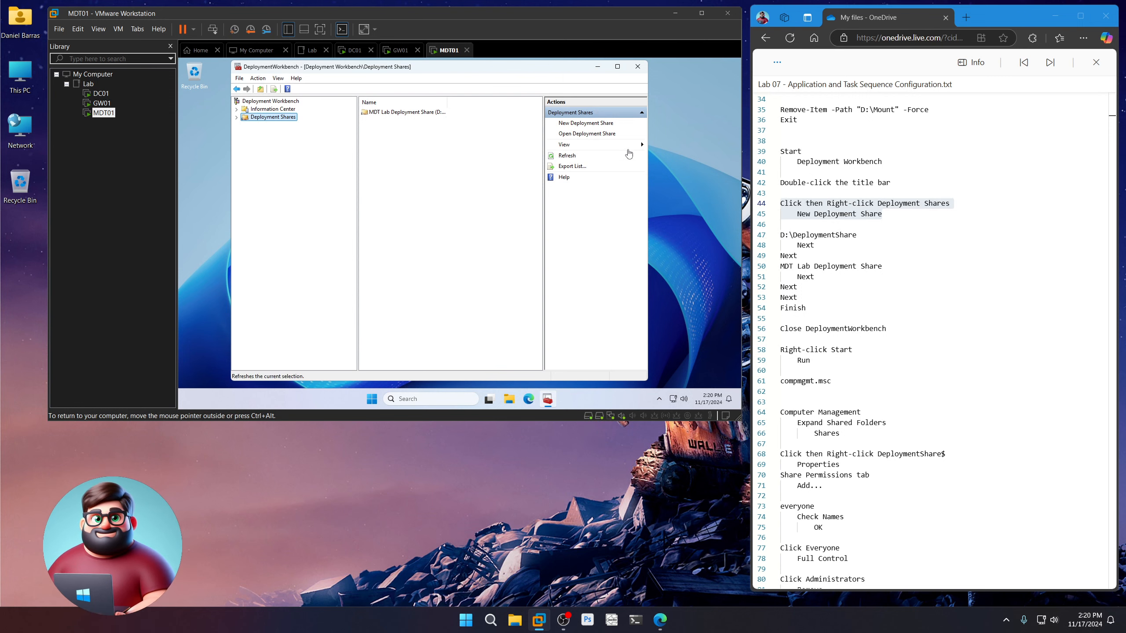
pyautogui.click(639, 68)
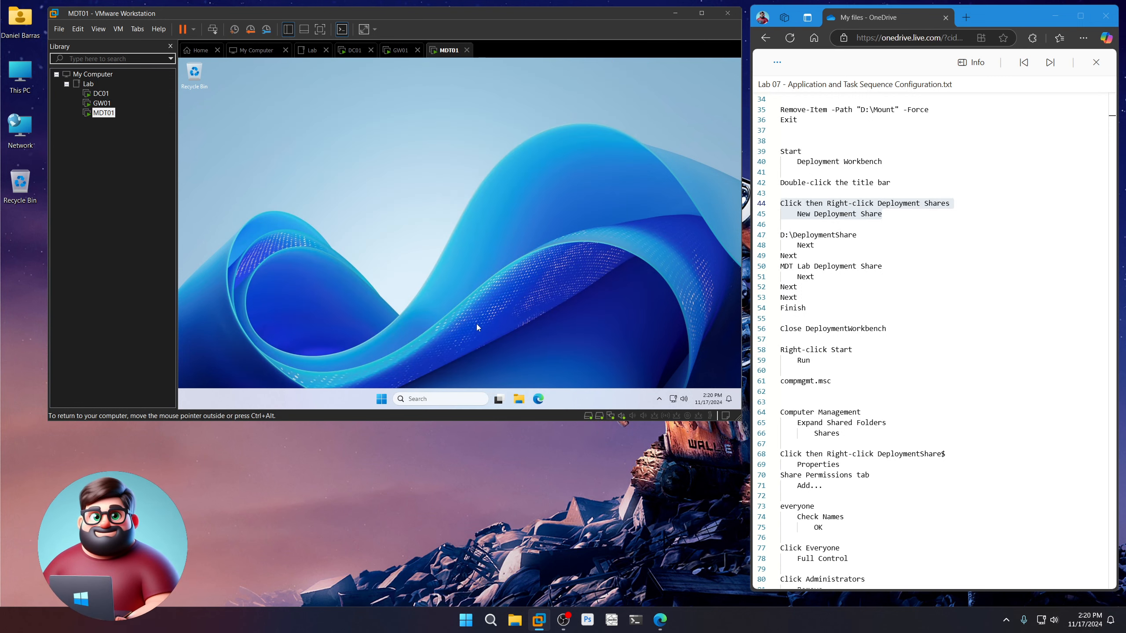
# Step: Open Computer Management on MDT01 by running the compmgmt.msc command copied from the lab notes
pyautogui.rightClick(383, 399)
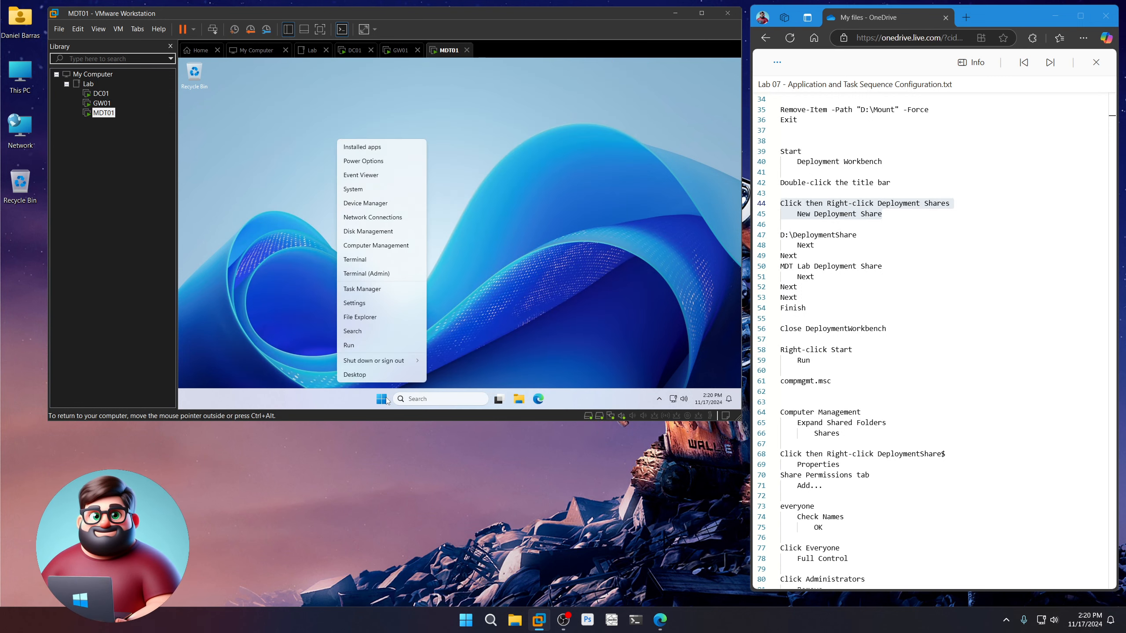
pyautogui.click(370, 348)
pyautogui.moveTo(832, 381); pyautogui.dragTo(782, 384)
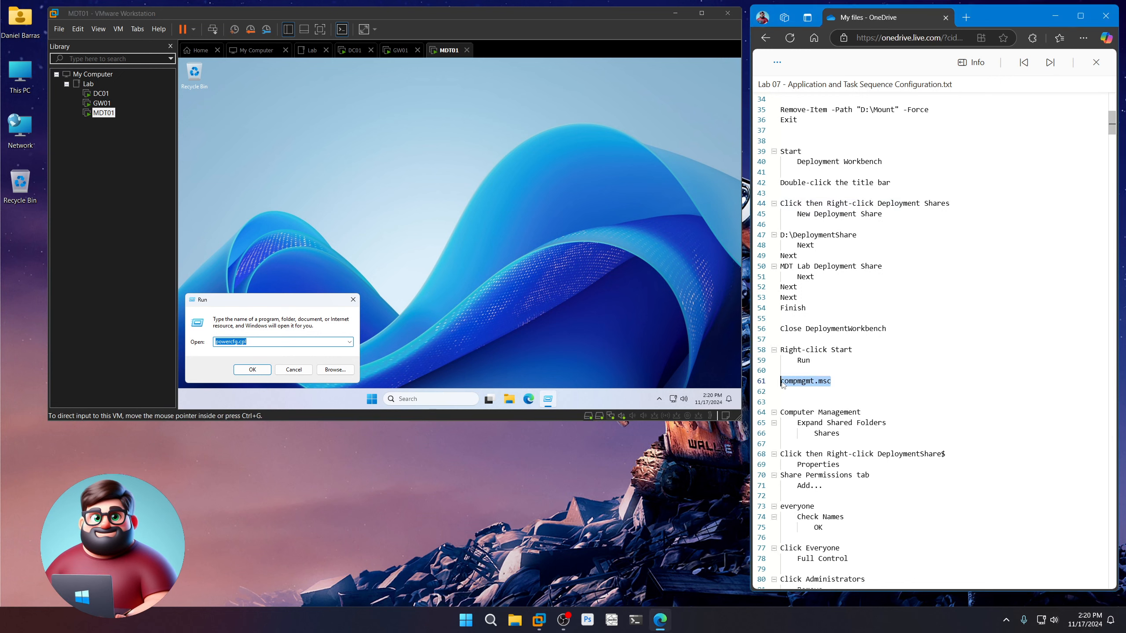
pyautogui.rightClick(783, 384)
pyautogui.click(816, 435)
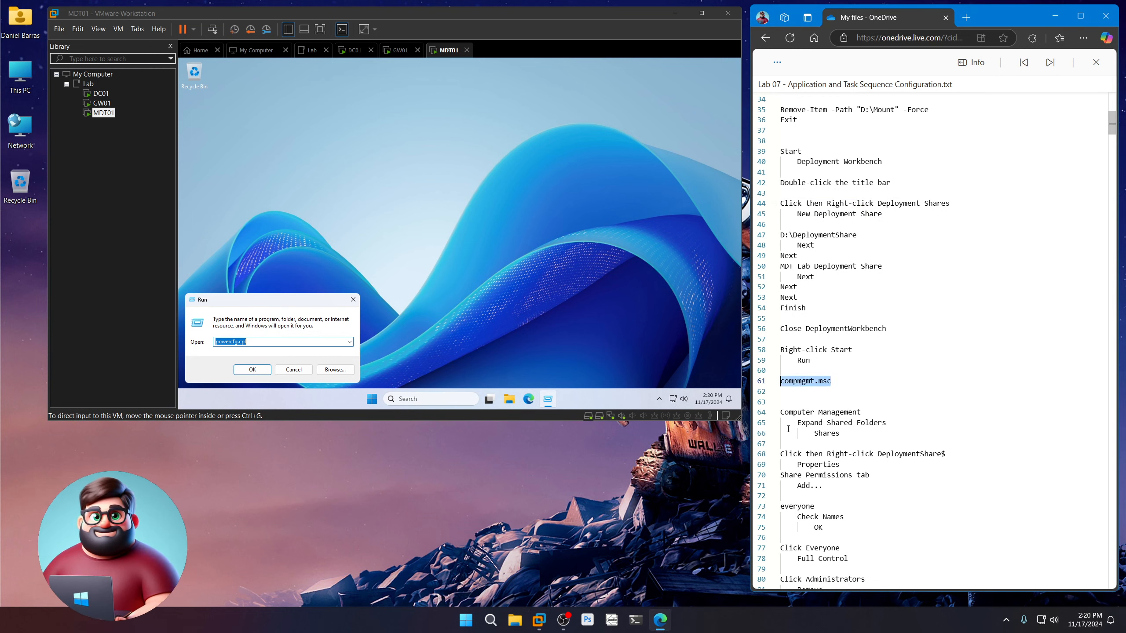
pyautogui.click(301, 343)
pyautogui.hotkey('ctrl', 'v')
pyautogui.click(252, 370)
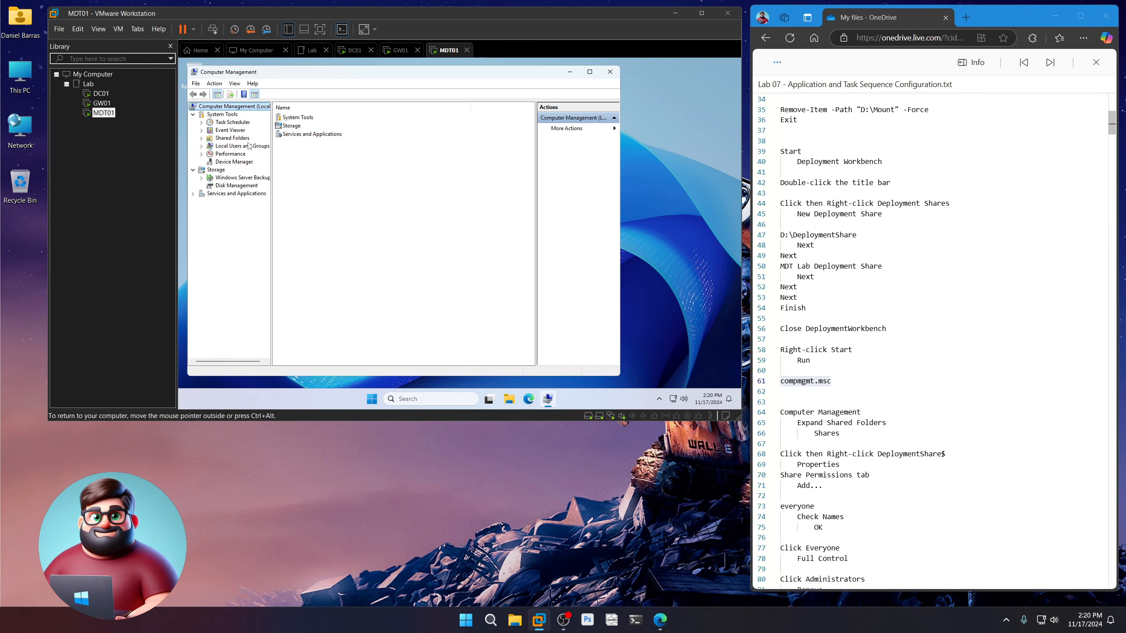
# Step: List the shares under Shared Folders and open the properties of DeploymentShare$
pyautogui.doubleClick(246, 139)
pyautogui.doubleClick(290, 118)
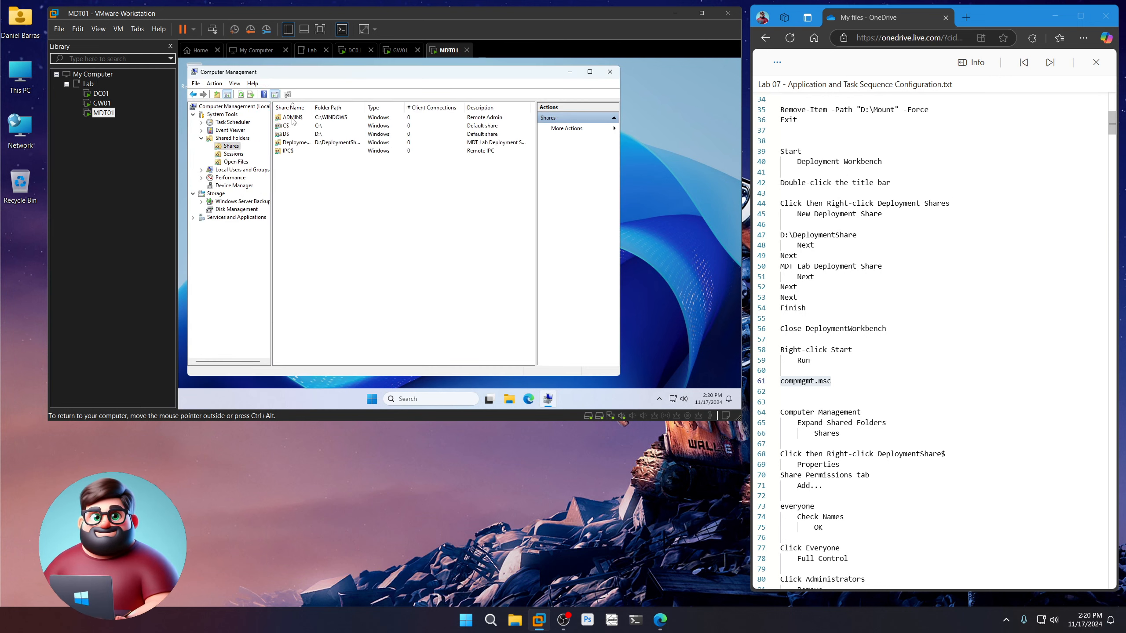
pyautogui.scroll(-5, 928, 252)
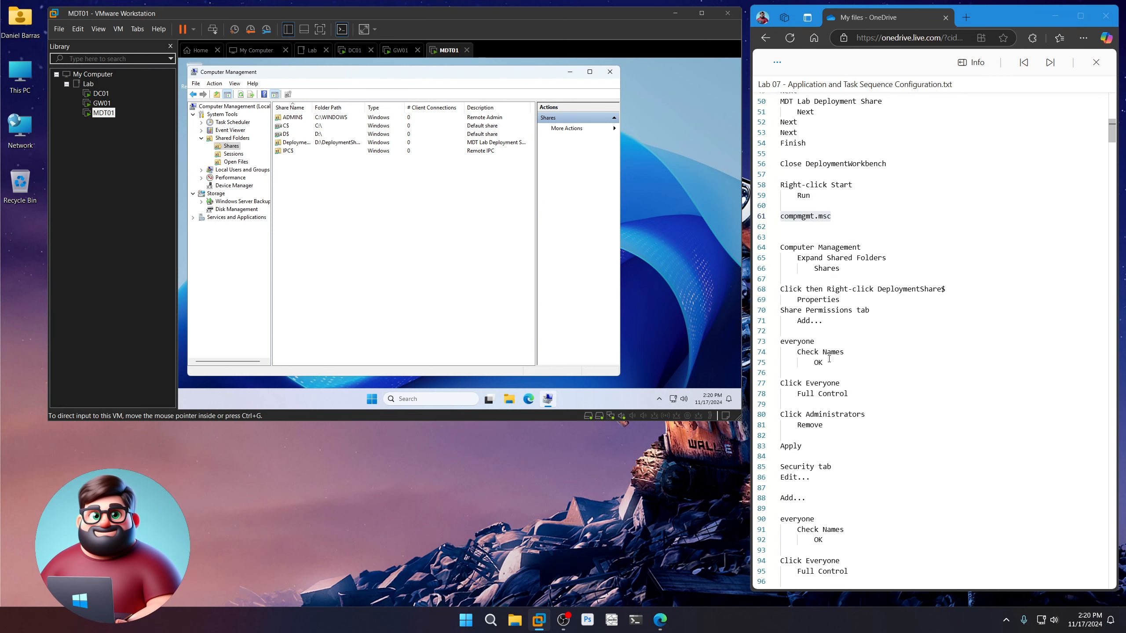
pyautogui.click(301, 142)
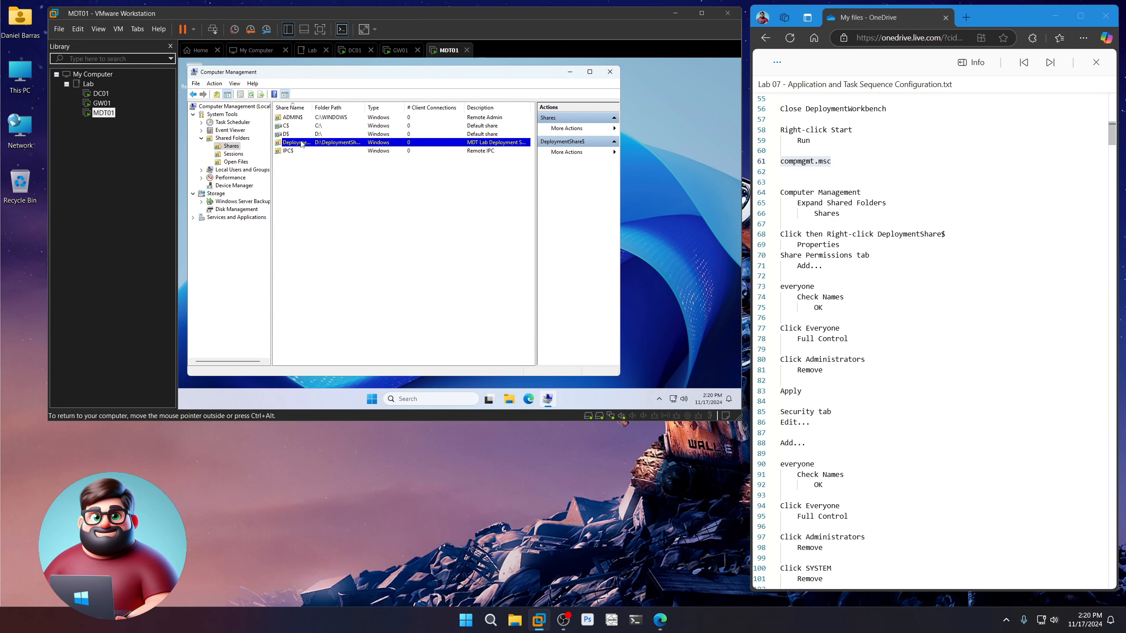
pyautogui.rightClick(301, 142)
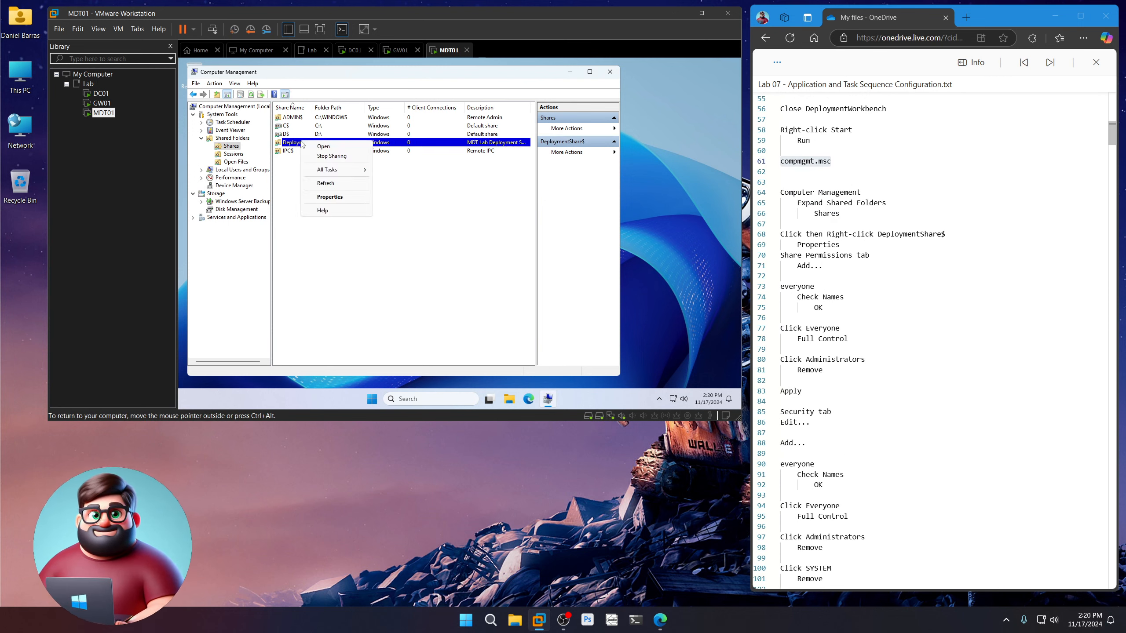
pyautogui.click(328, 196)
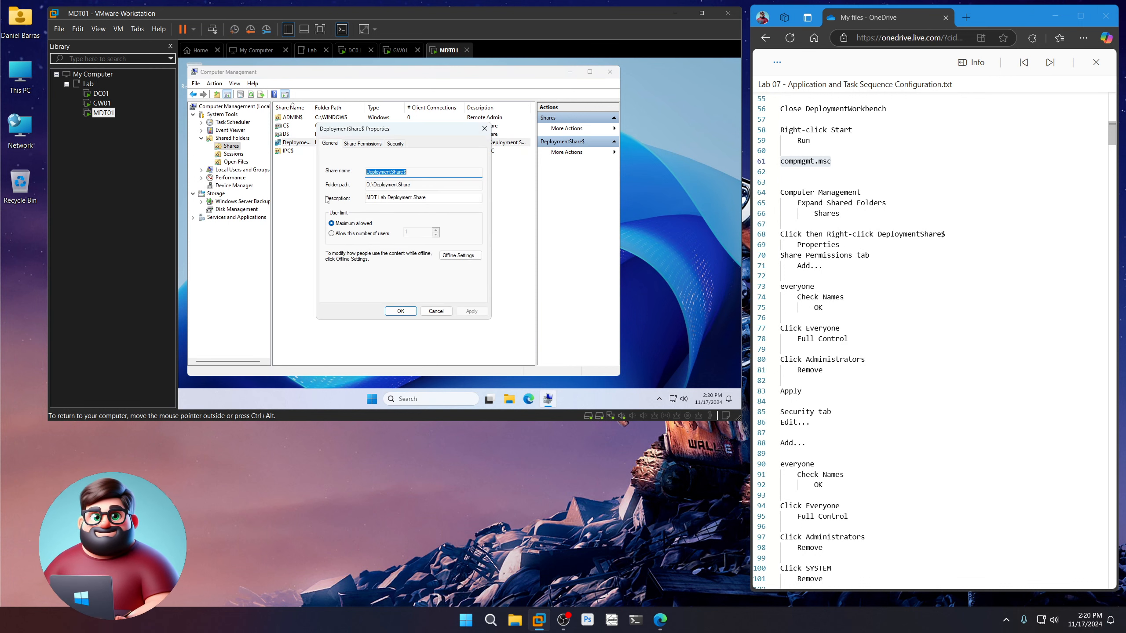
# Step: Add Everyone to the share permissions of DeploymentShare$ and allow it Full Control
pyautogui.click(357, 143)
pyautogui.click(429, 214)
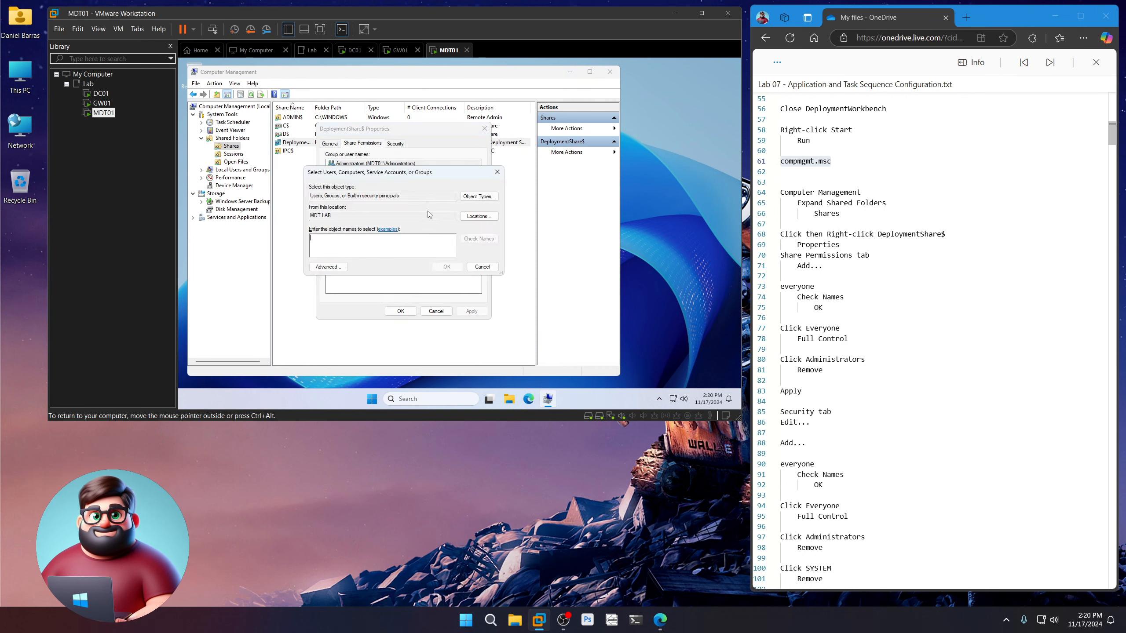
pyautogui.write('everyone')
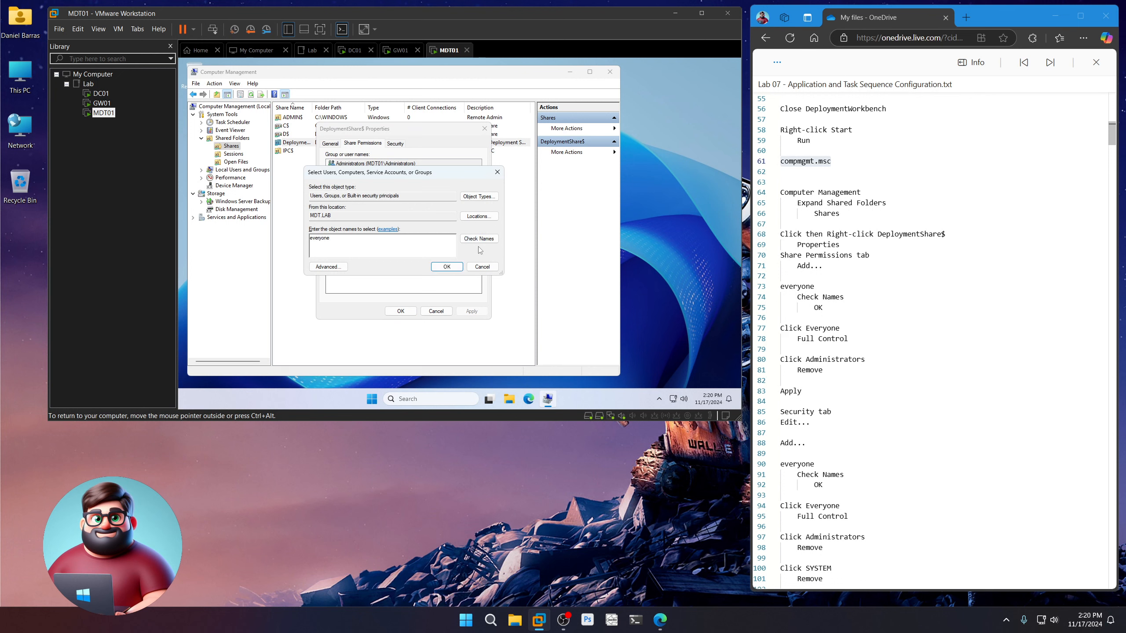
pyautogui.click(481, 240)
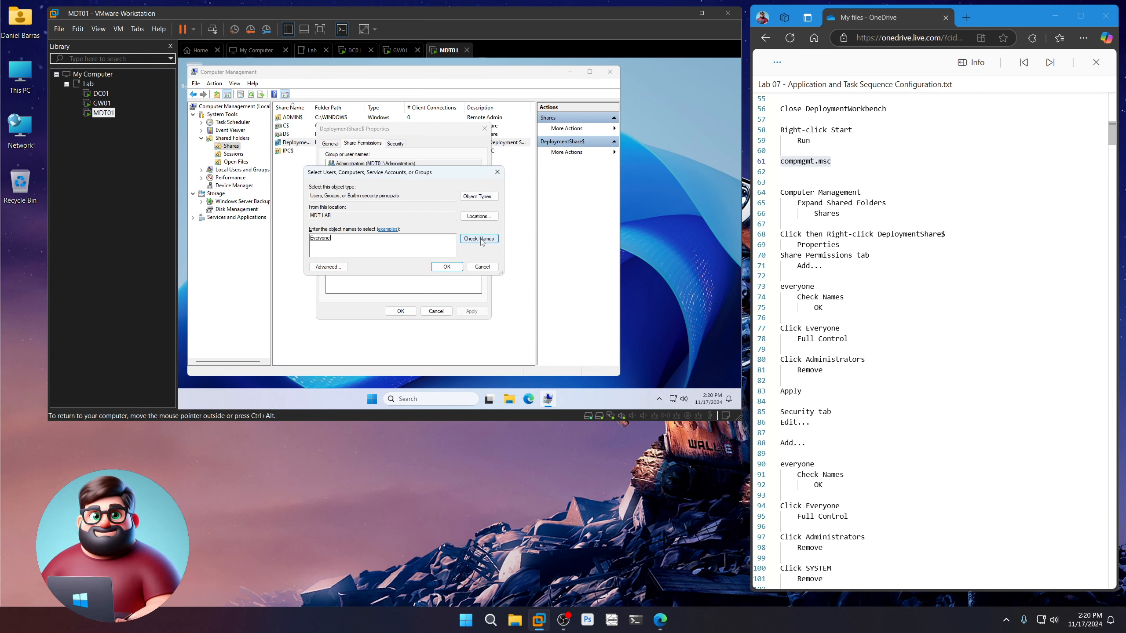
pyautogui.click(452, 268)
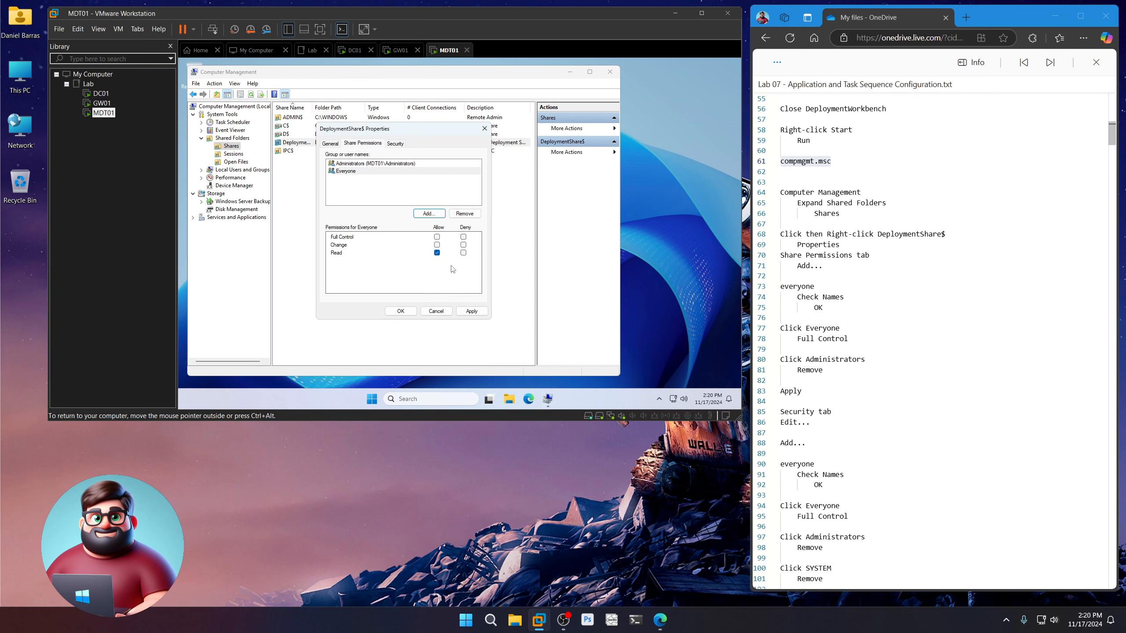
pyautogui.click(437, 236)
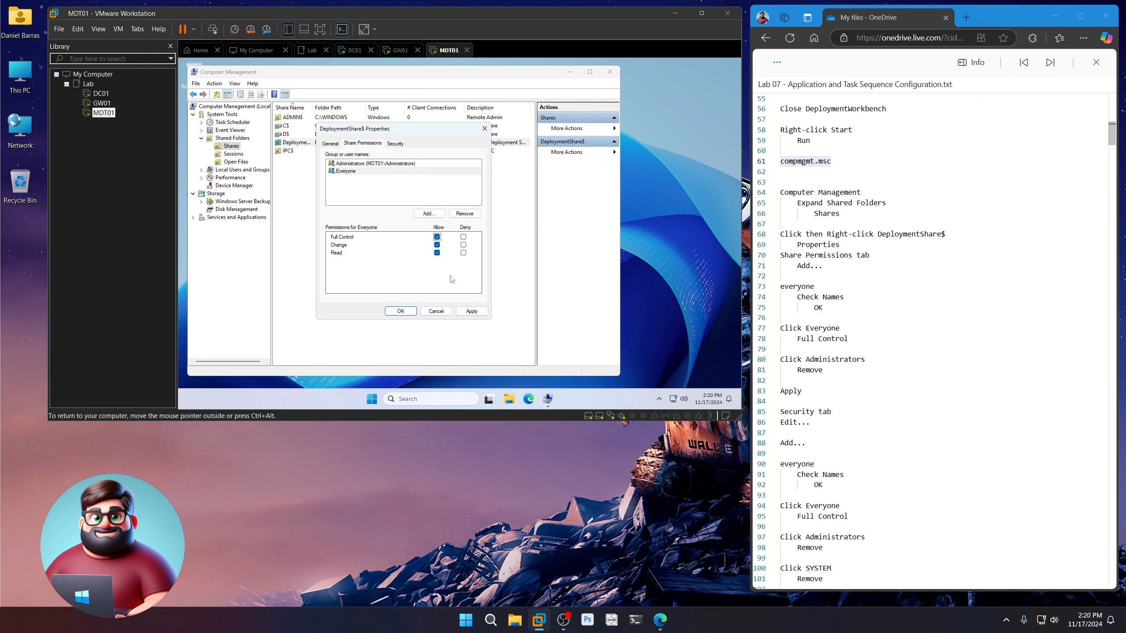
# Step: Remove Administrators from the share permissions of DeploymentShare$ and apply the change
pyautogui.click(376, 164)
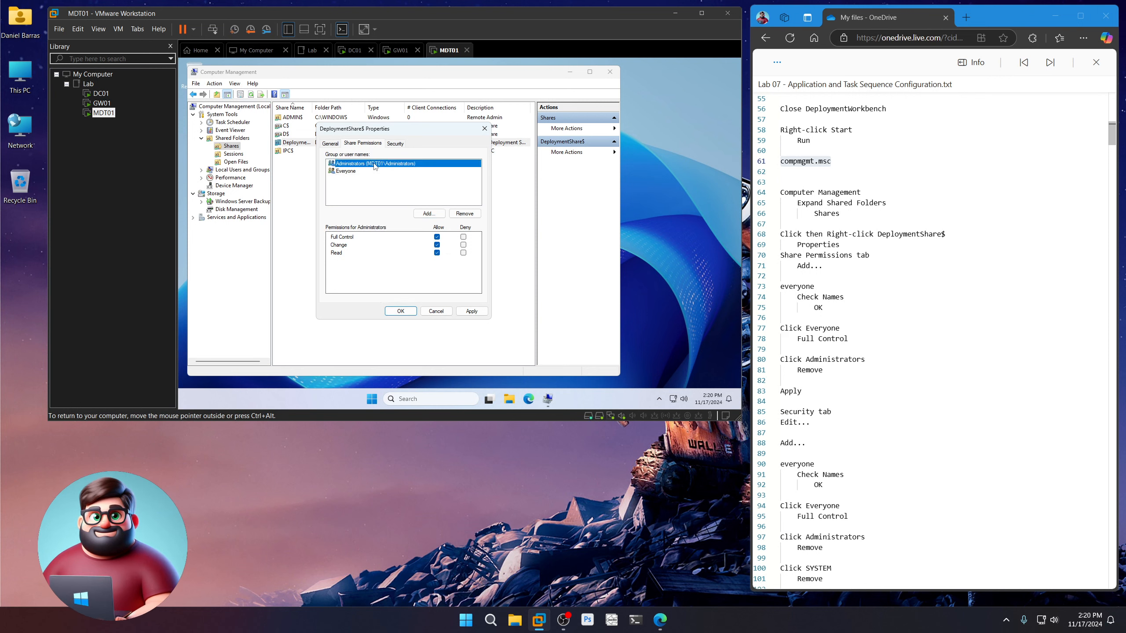
pyautogui.click(464, 214)
pyautogui.scroll(-4, 816, 367)
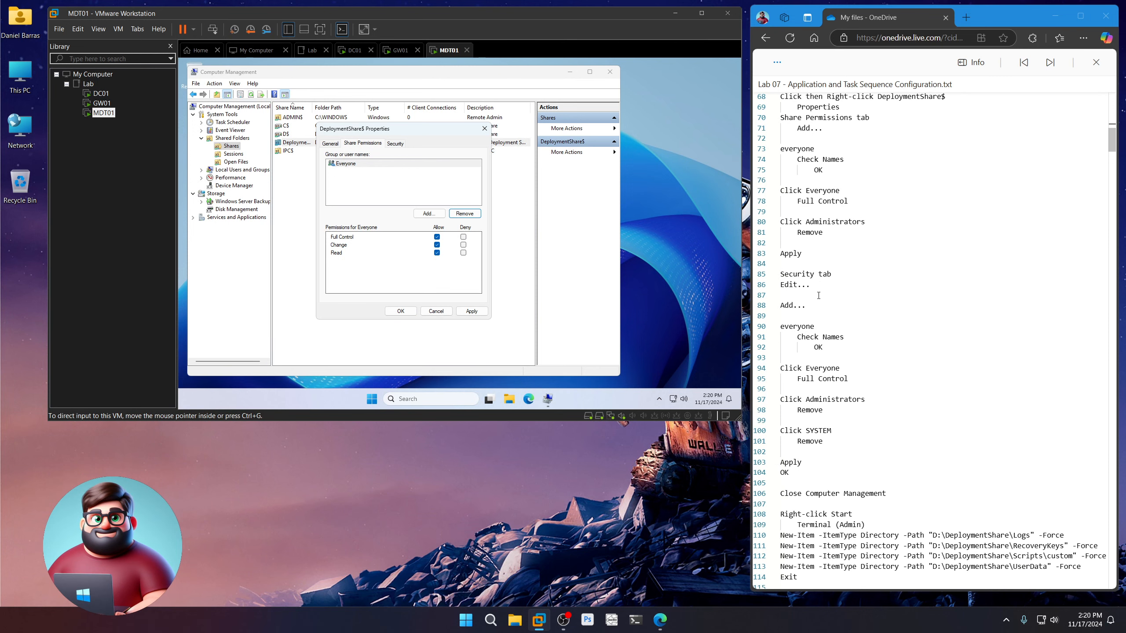
pyautogui.moveTo(818, 291); pyautogui.dragTo(780, 271)
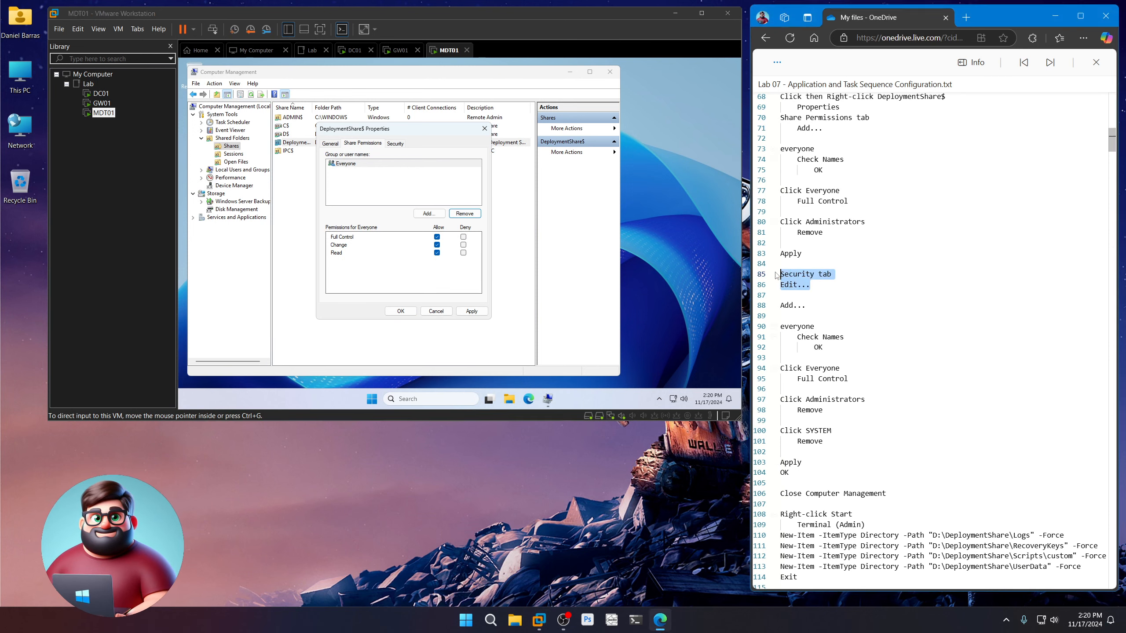
pyautogui.click(395, 144)
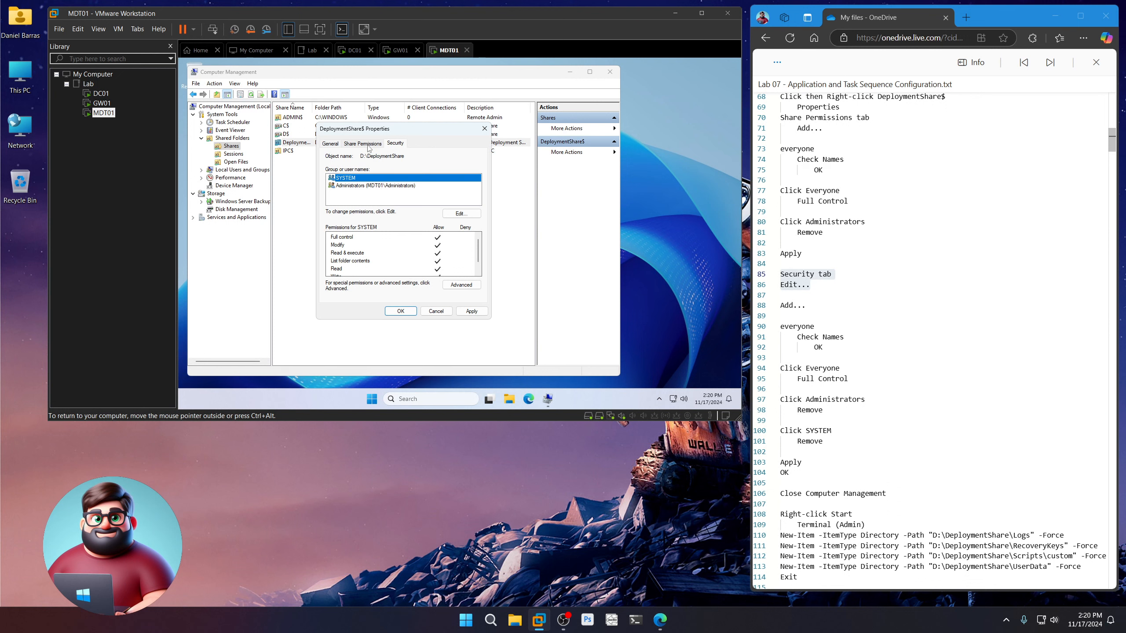
pyautogui.click(471, 311)
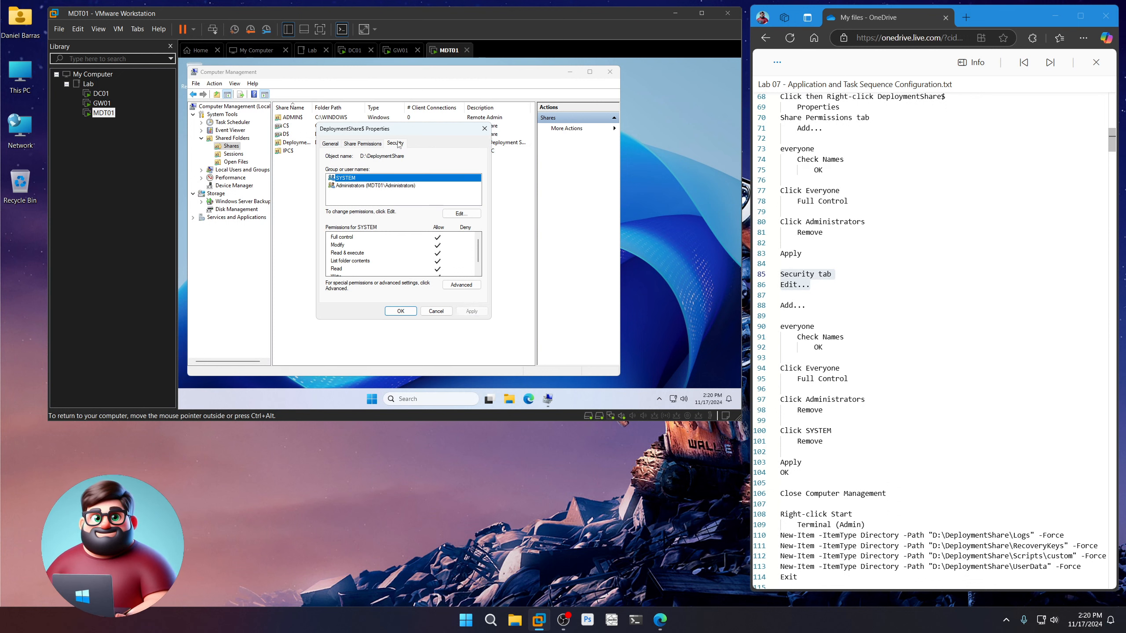
# Step: Add Everyone to the security permissions of the D:\DeploymentShare folder and allow it Full control
pyautogui.click(463, 214)
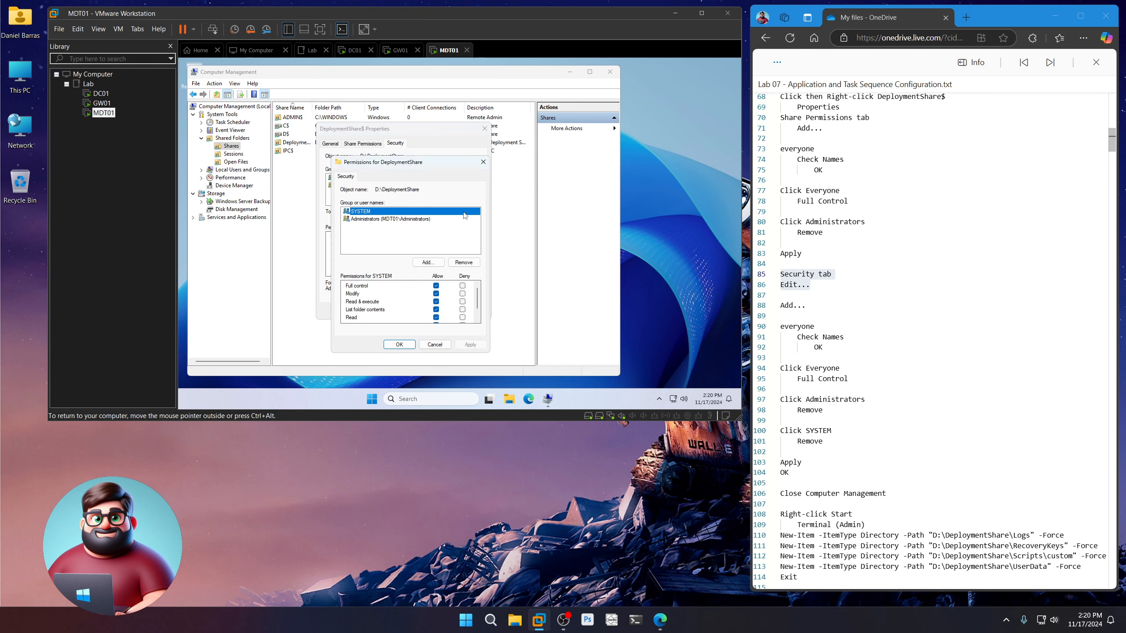
pyautogui.click(434, 264)
pyautogui.write('everyone')
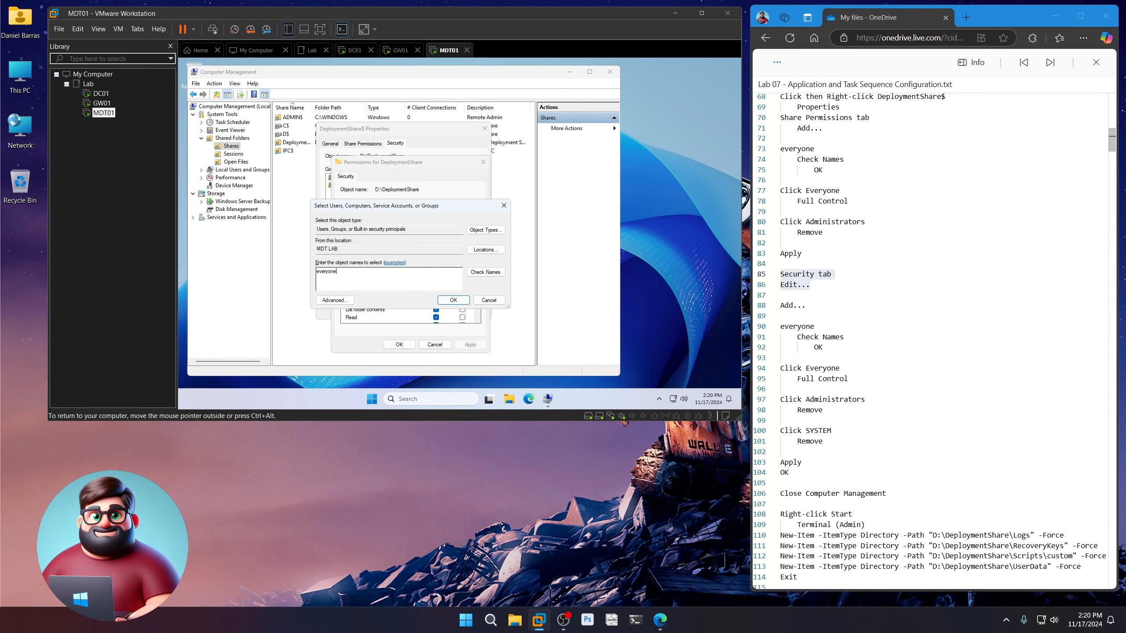
pyautogui.click(497, 273)
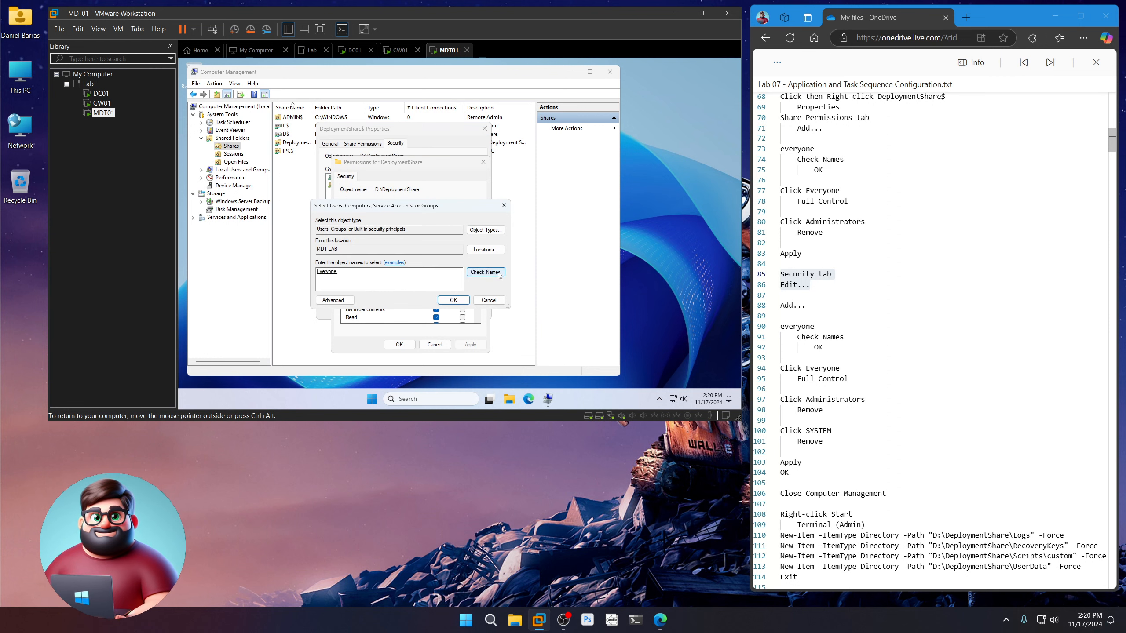
pyautogui.click(453, 300)
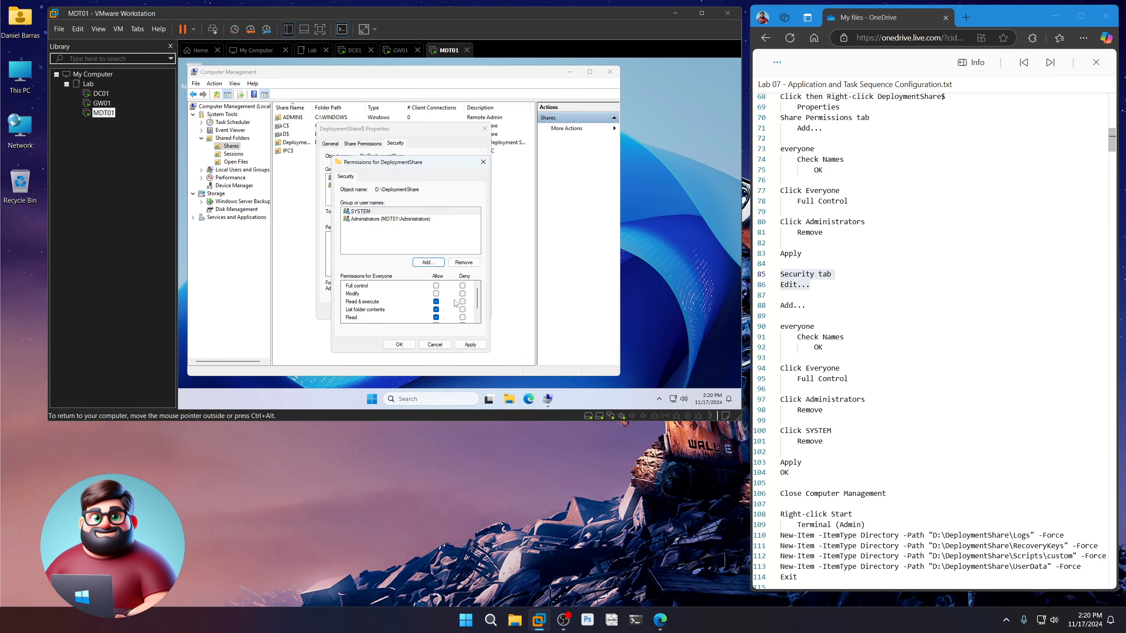
pyautogui.click(436, 286)
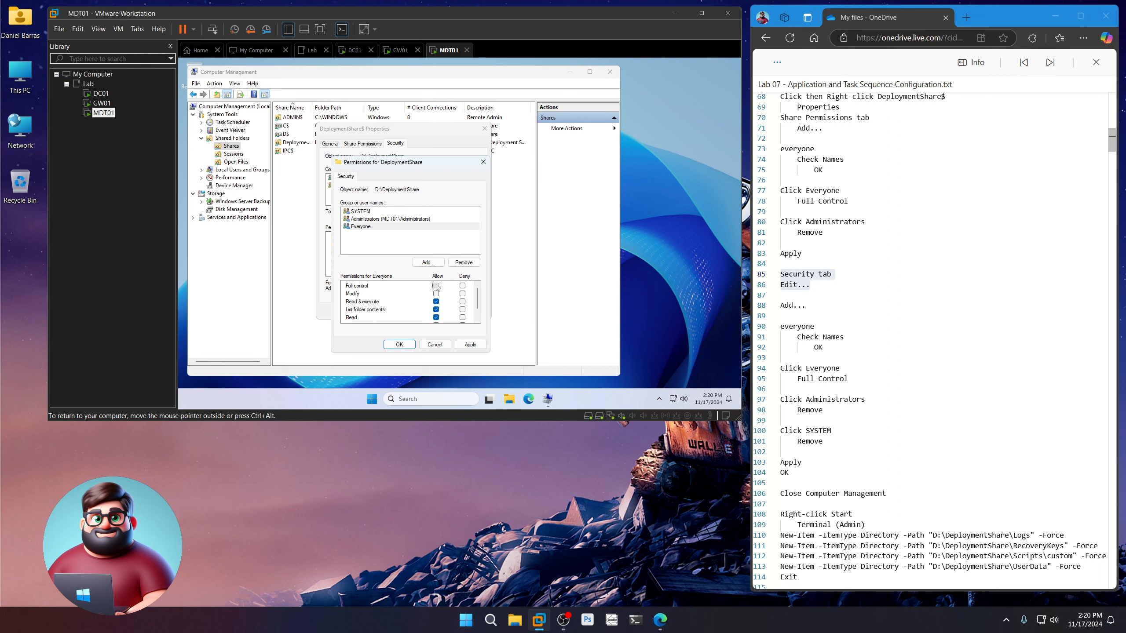
# Step: Remove Administrators and SYSTEM from the D:\DeploymentShare security permissions, save the changes and close Computer Management
pyautogui.click(382, 219)
pyautogui.click(463, 262)
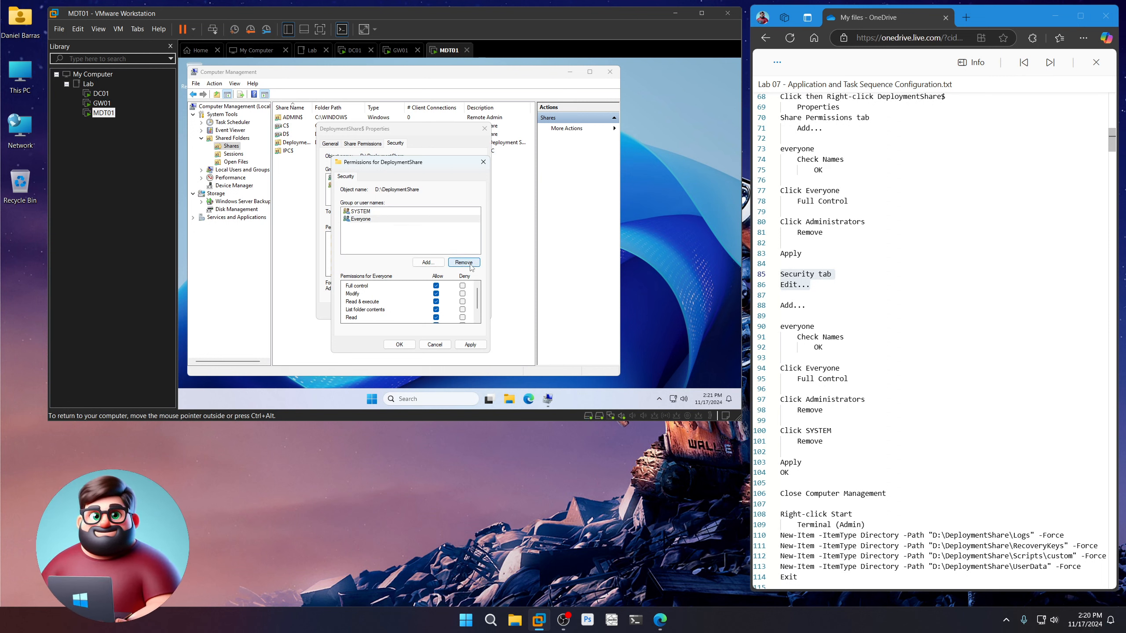
pyautogui.click(471, 263)
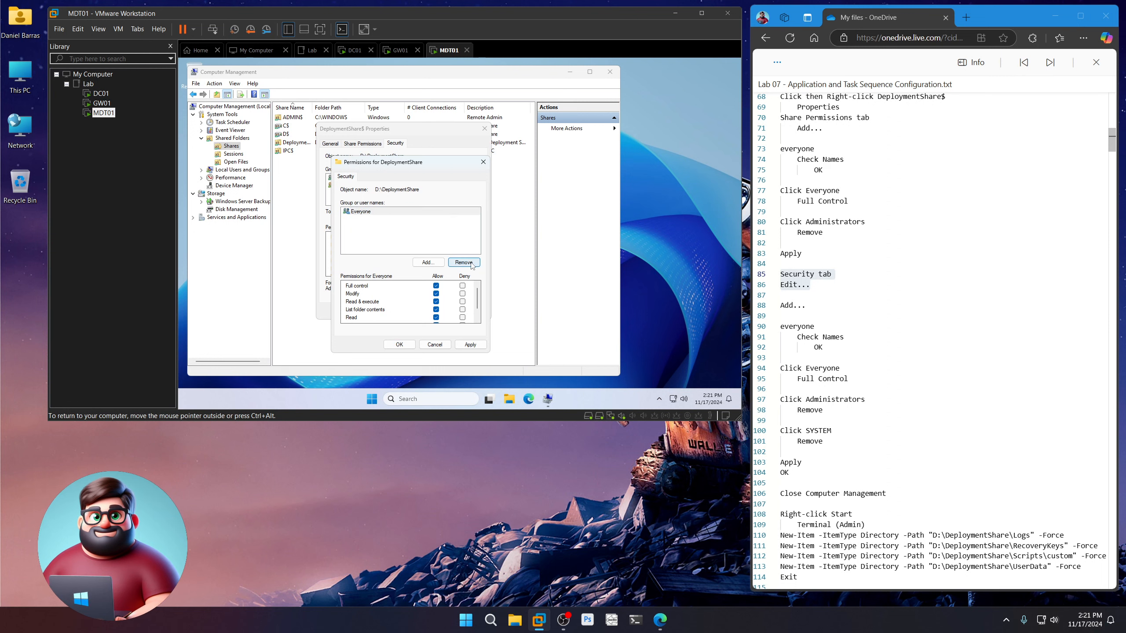
pyautogui.click(472, 346)
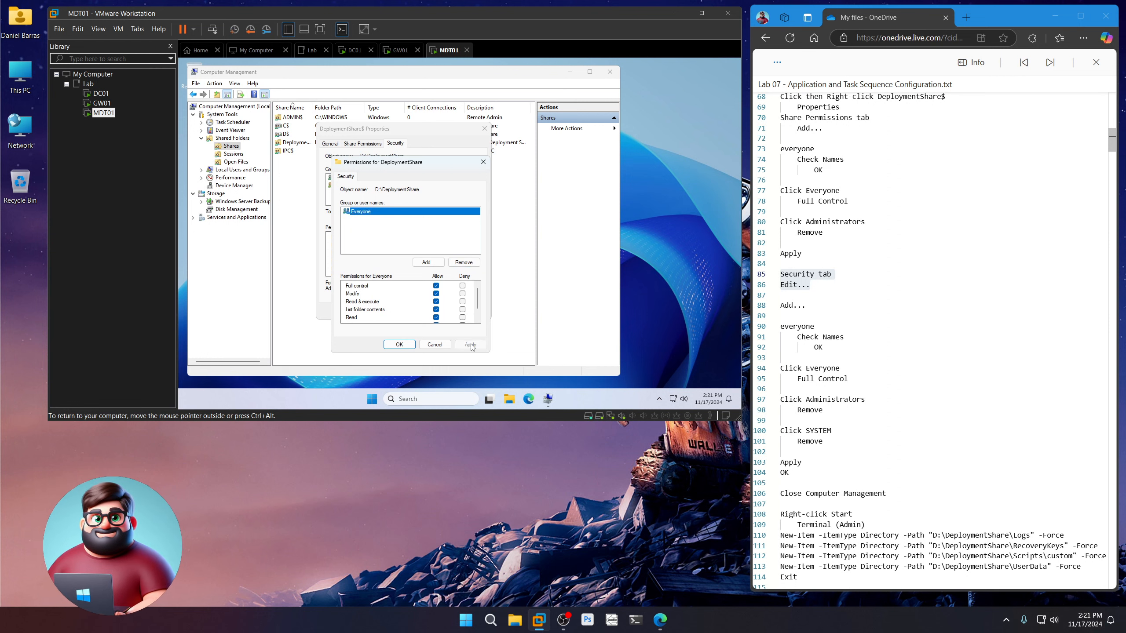
pyautogui.click(401, 346)
pyautogui.click(400, 311)
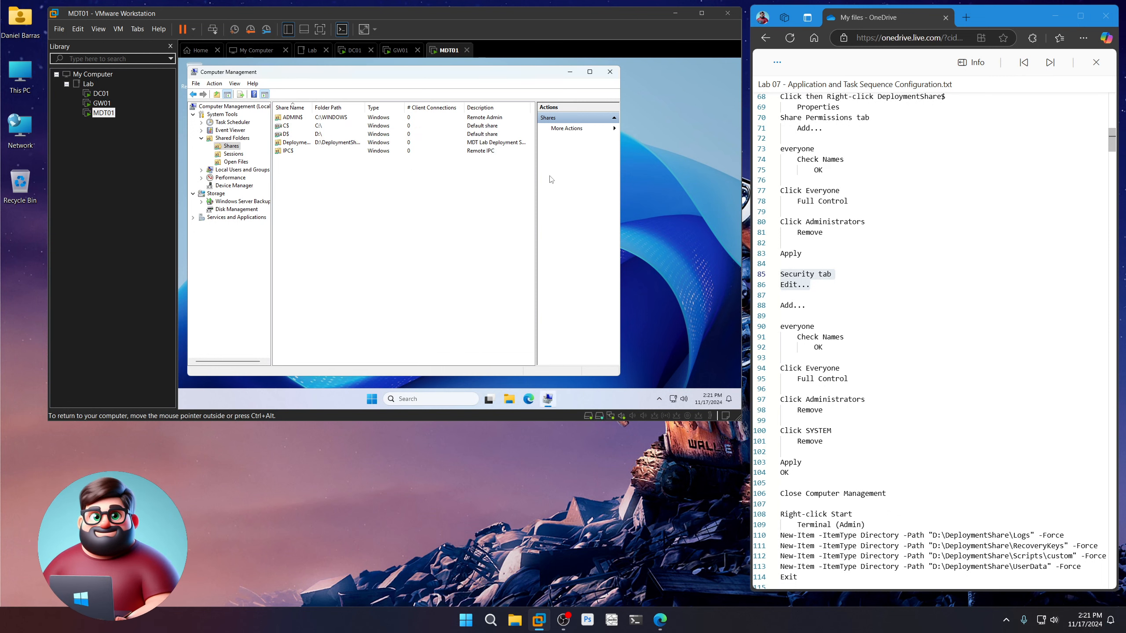
pyautogui.click(610, 72)
# Step: Review the New-Item commands in the lab notes for the Logs, RecoveryKeys, Scripts\custom and UserData folders
pyautogui.scroll(-7, 905, 331)
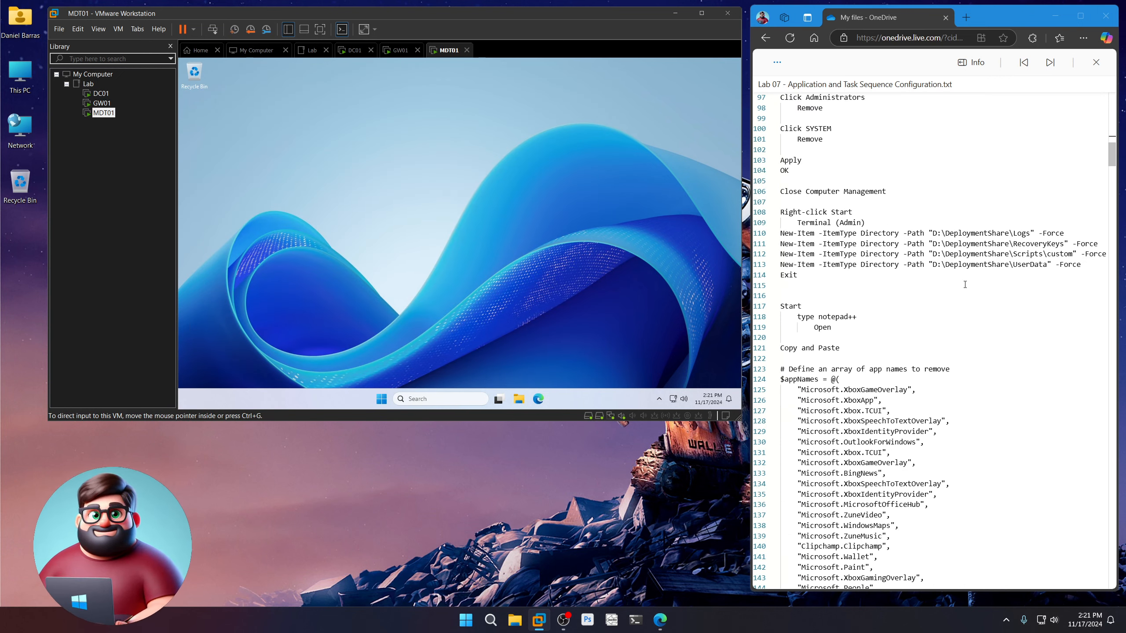
pyautogui.doubleClick(1020, 234)
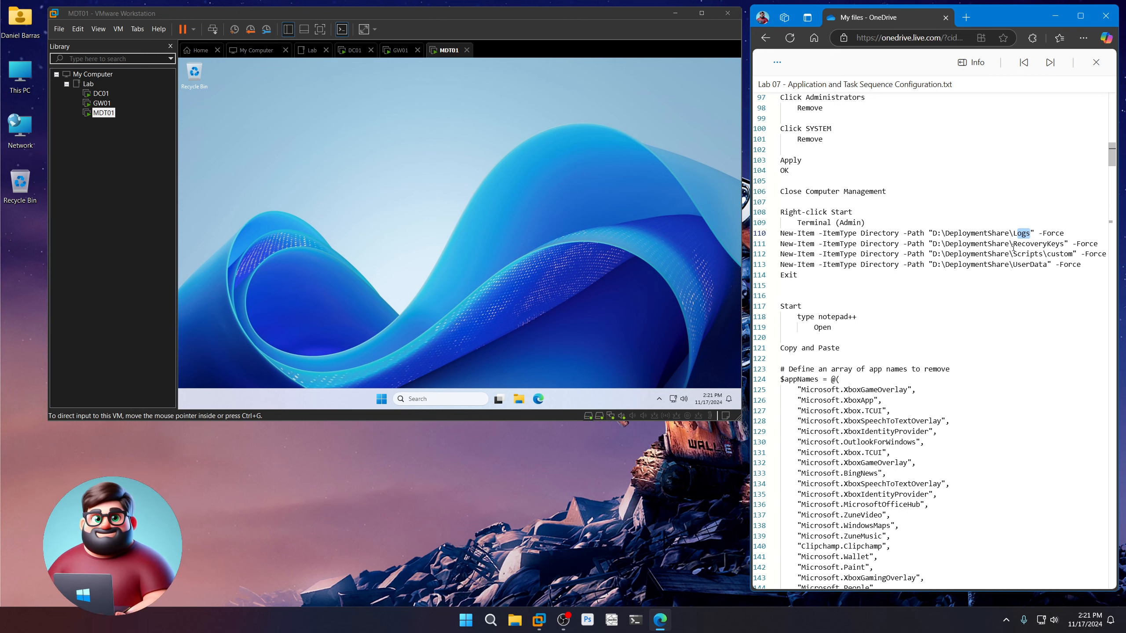
pyautogui.moveTo(1013, 246); pyautogui.dragTo(1060, 245)
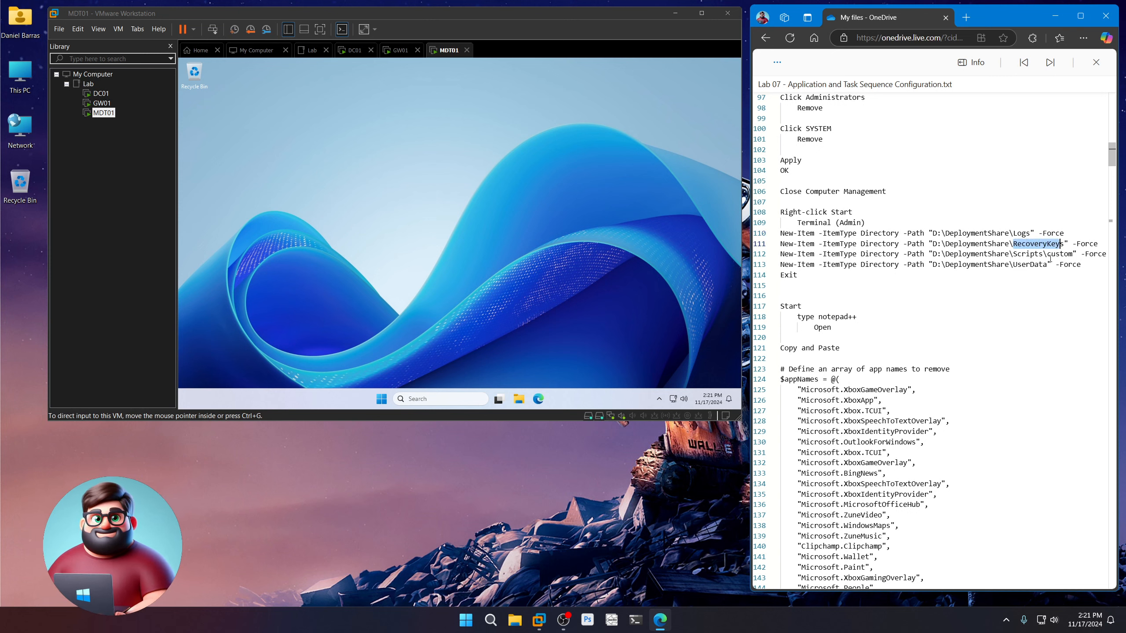
pyautogui.doubleClick(1027, 253)
pyautogui.doubleClick(1039, 265)
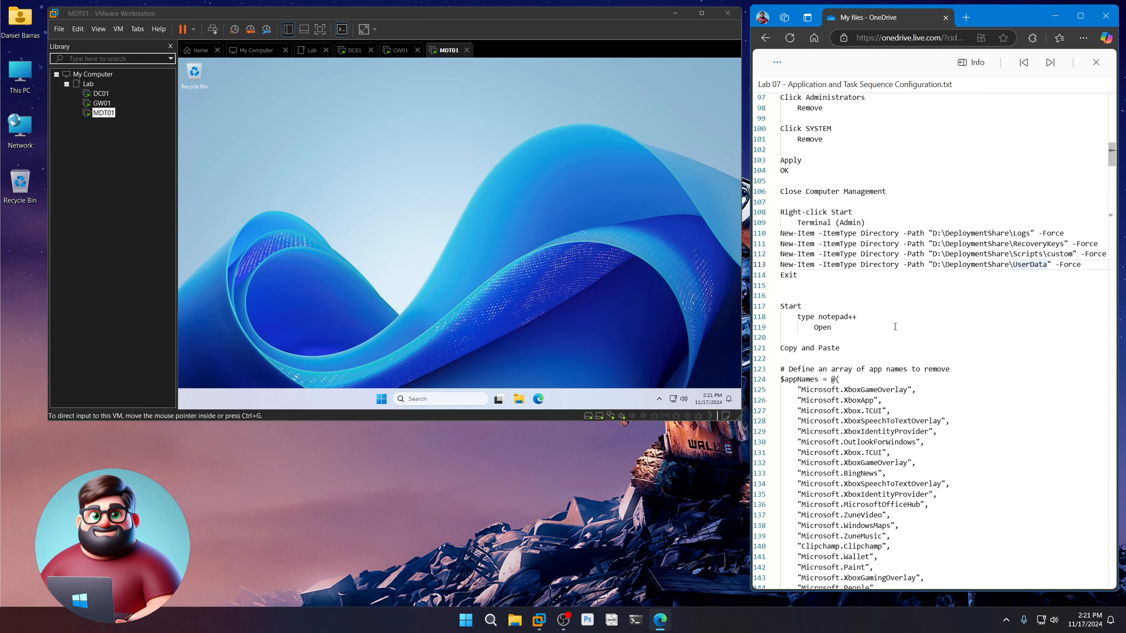
# Step: Run the lab notes' New-Item commands in an elevated terminal on MDT01 to create the Logs, RecoveryKeys, Scripts\custom and UserData folders in D:\DeploymentShare
pyautogui.moveTo(797, 275); pyautogui.dragTo(770, 238)
pyautogui.rightClick(801, 270)
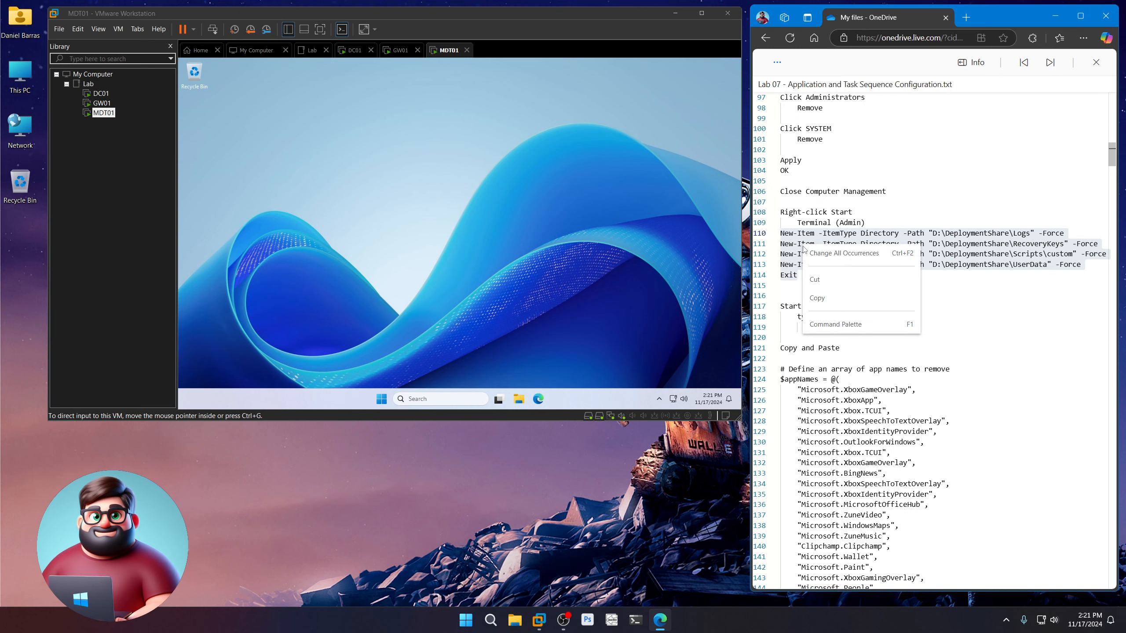
pyautogui.click(815, 301)
pyautogui.rightClick(384, 394)
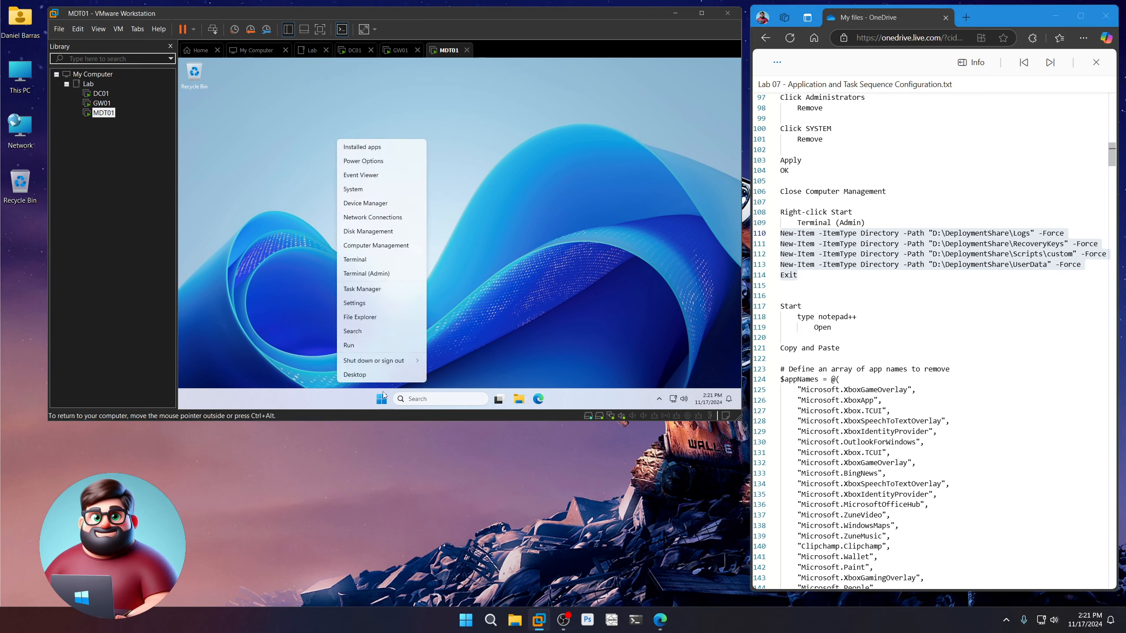
pyautogui.click(366, 273)
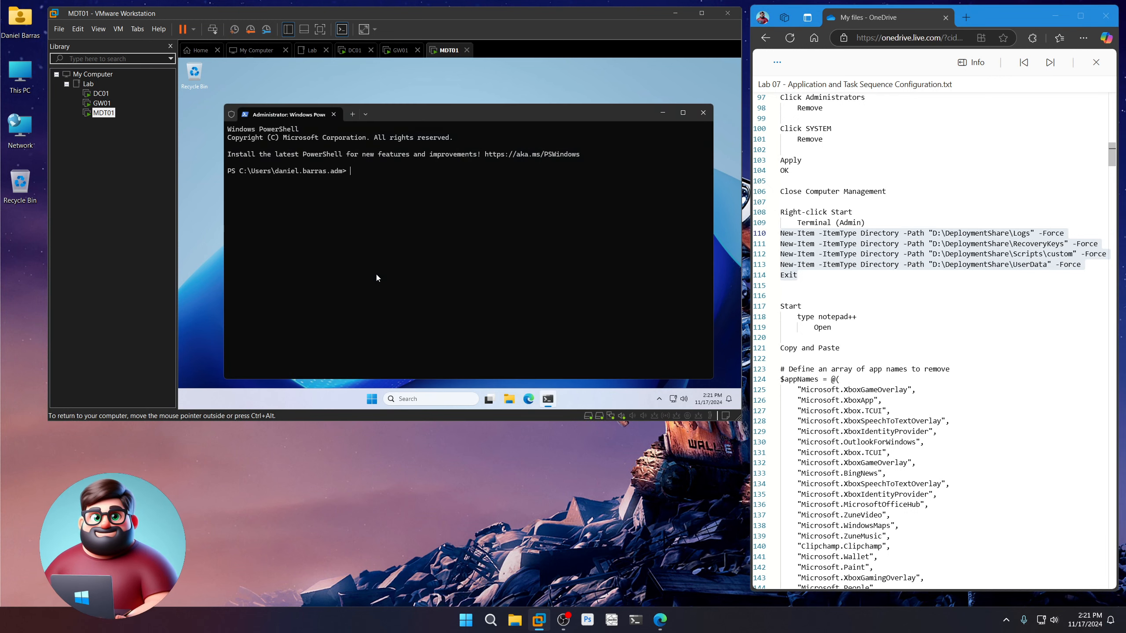
pyautogui.rightClick(415, 216)
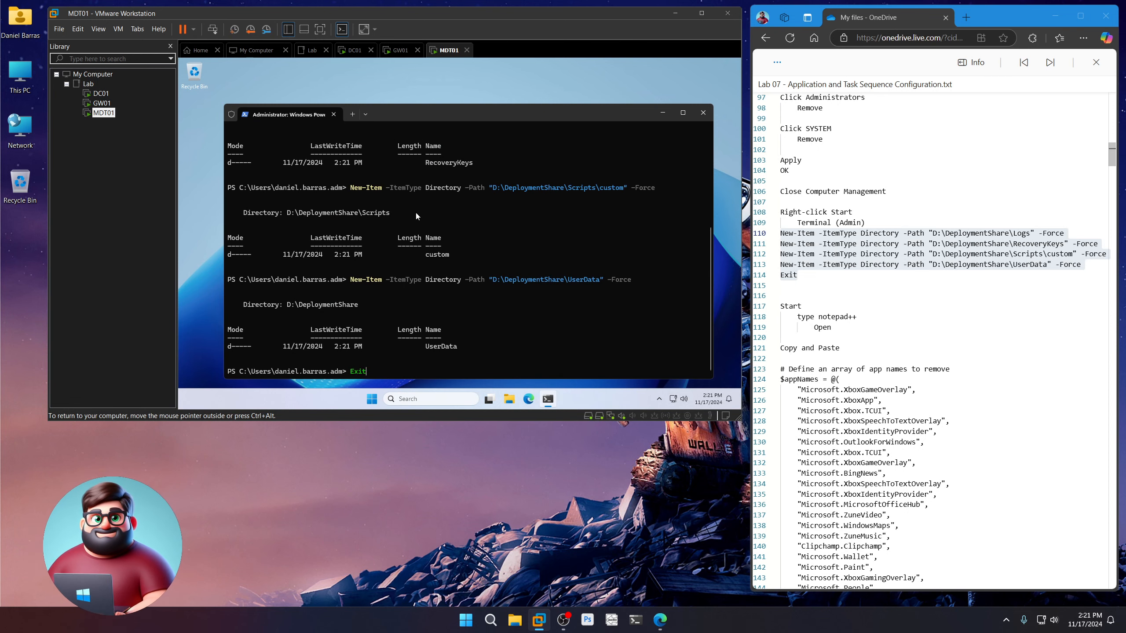
pyautogui.press('Return')
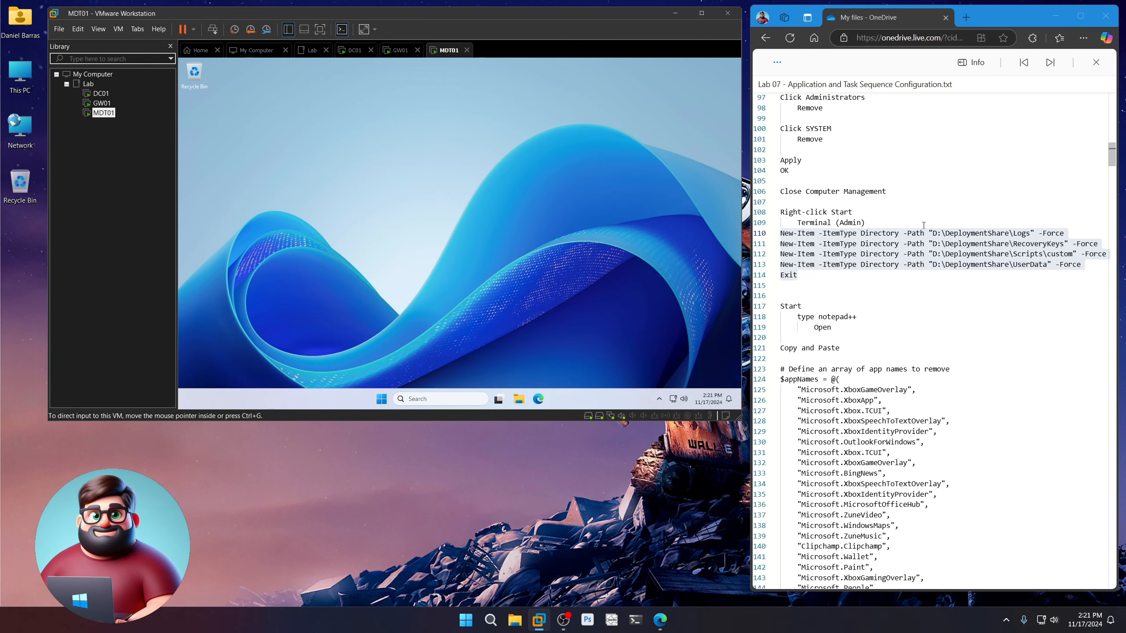
# Step: Find Notepad++ on MDT01 and open it
pyautogui.scroll(-5, 930, 341)
pyautogui.click(381, 399)
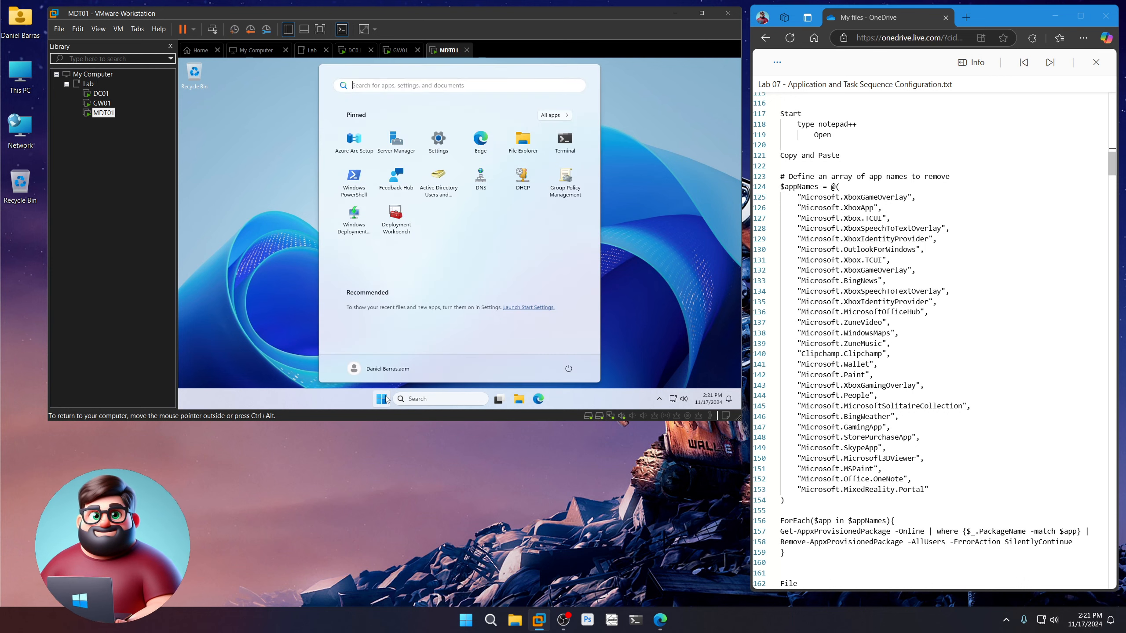
pyautogui.write('notepad++')
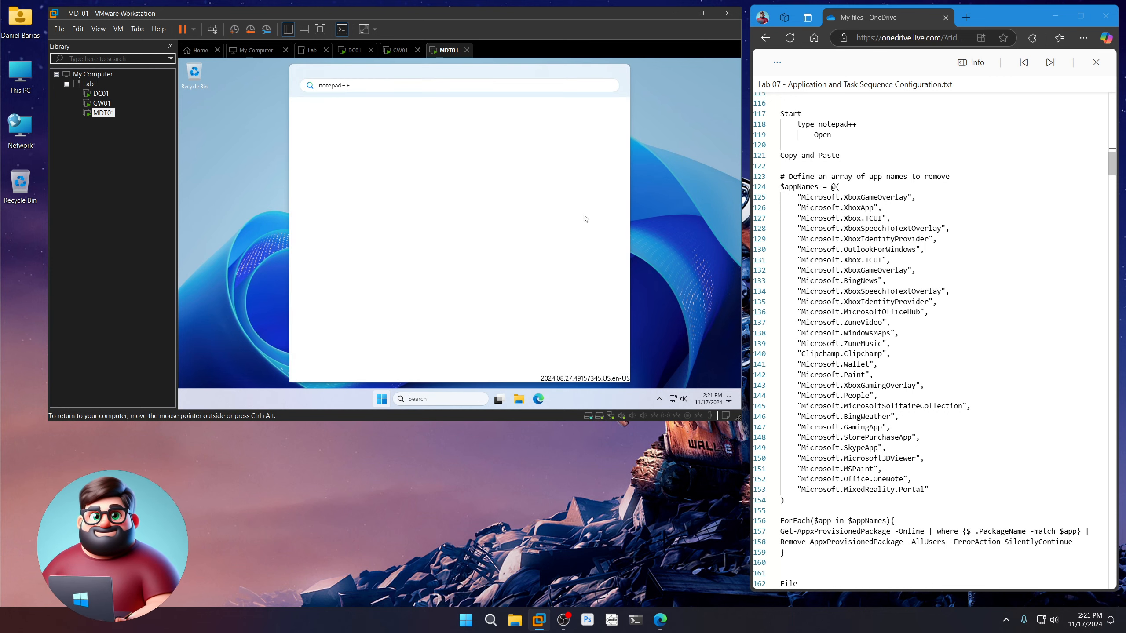
pyautogui.click(492, 214)
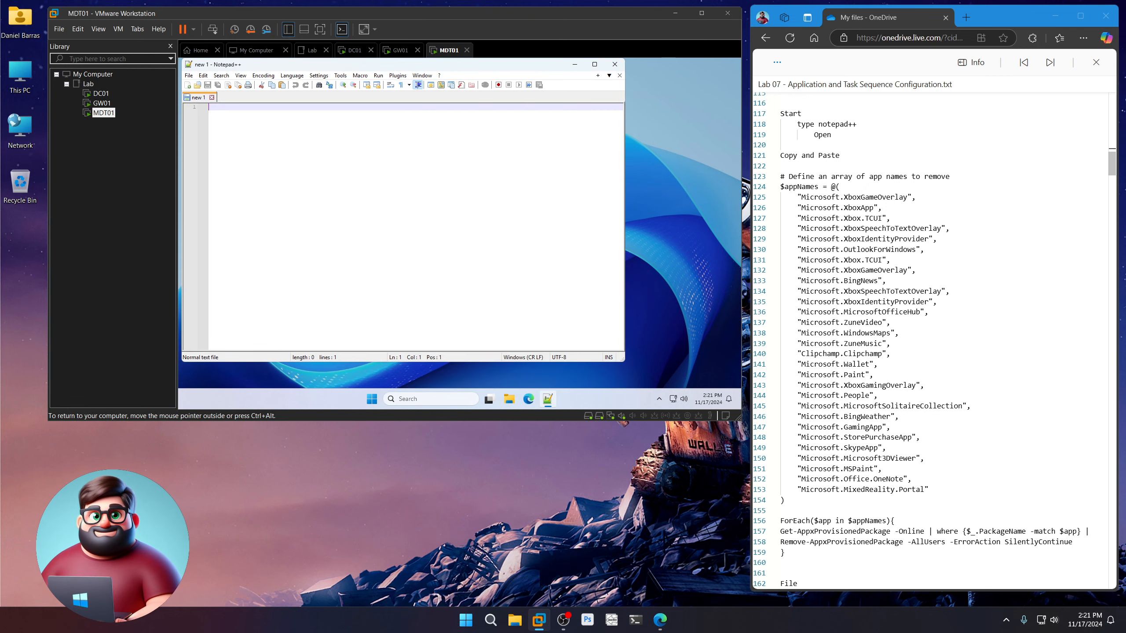
# Step: Copy the complete app-removal PowerShell script from the lab notes into the empty Notepad++ document
pyautogui.scroll(-1, 842, 490)
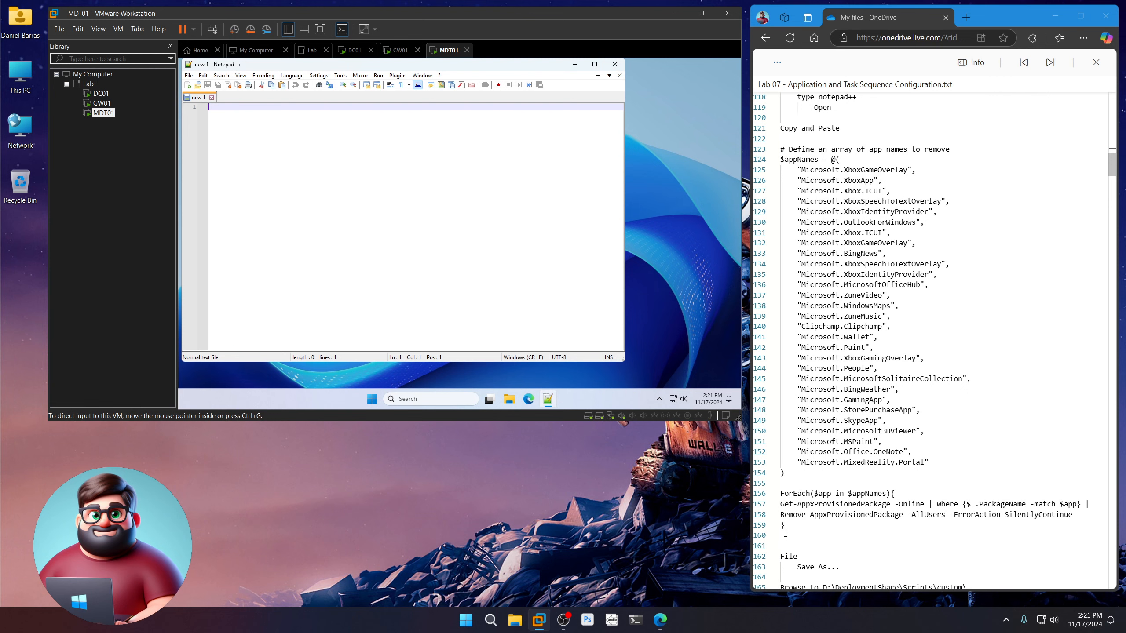
pyautogui.moveTo(785, 534); pyautogui.dragTo(780, 149)
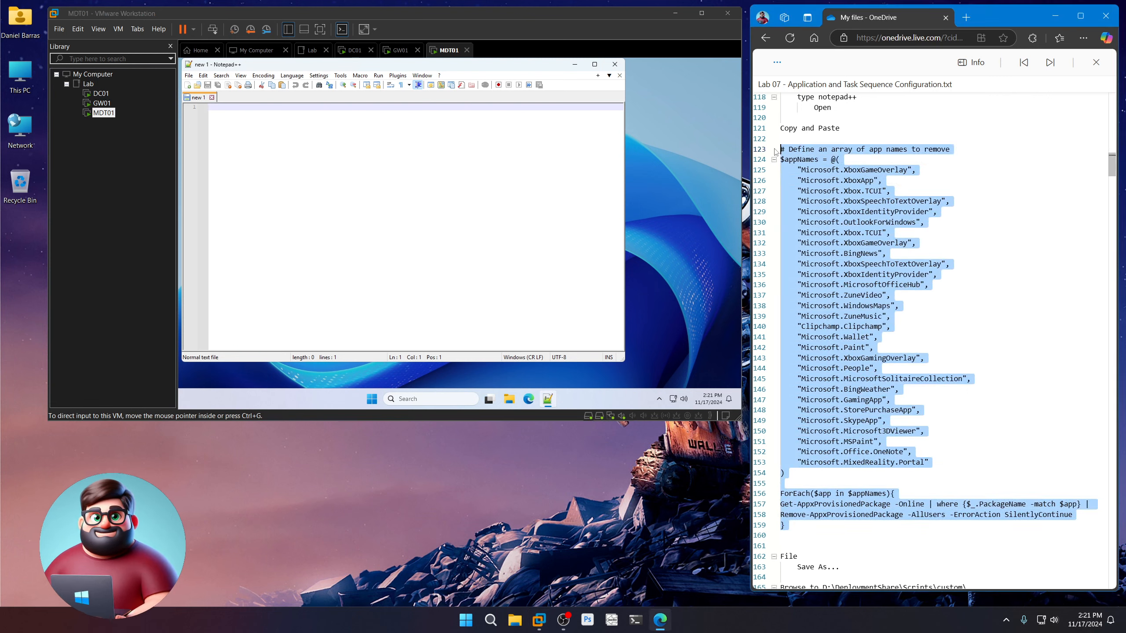
pyautogui.rightClick(833, 215)
pyautogui.click(859, 268)
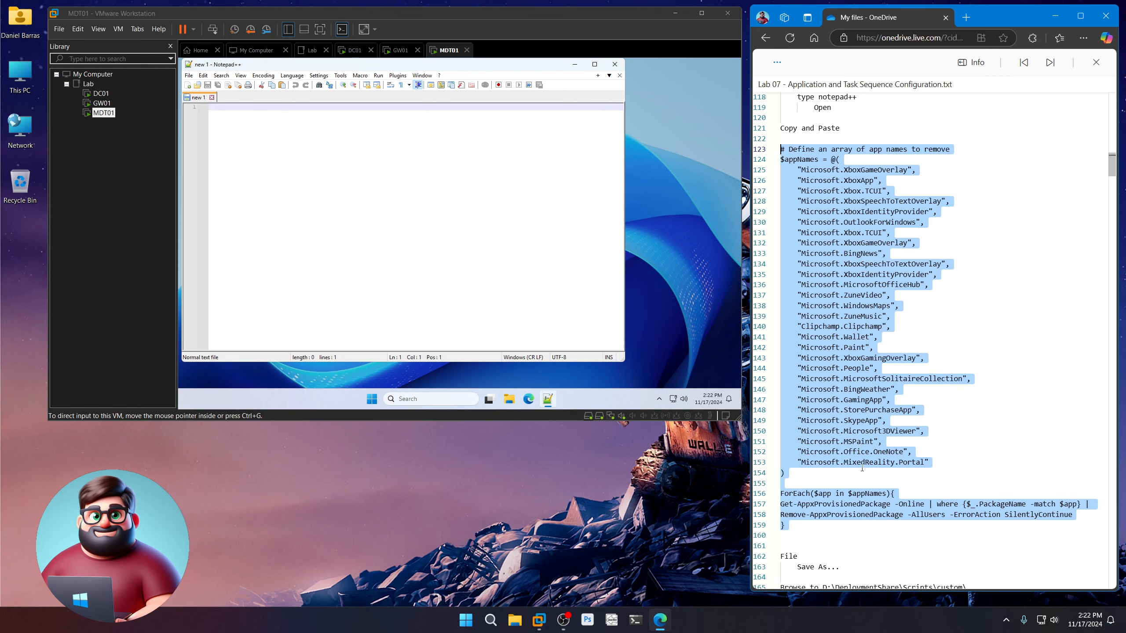
pyautogui.rightClick(278, 132)
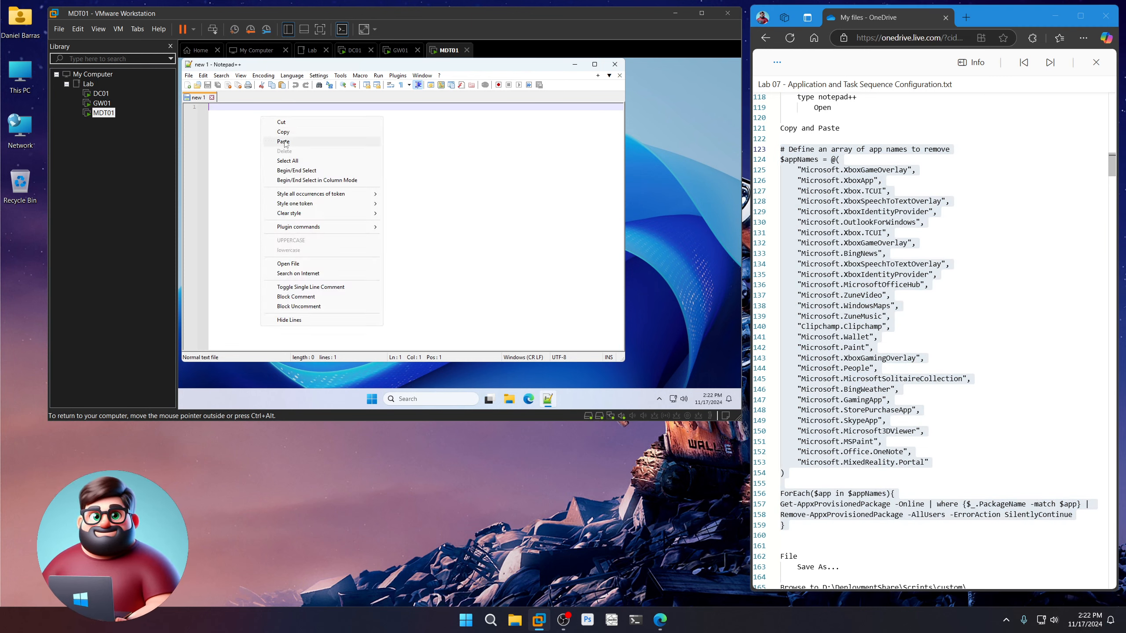
pyautogui.click(283, 141)
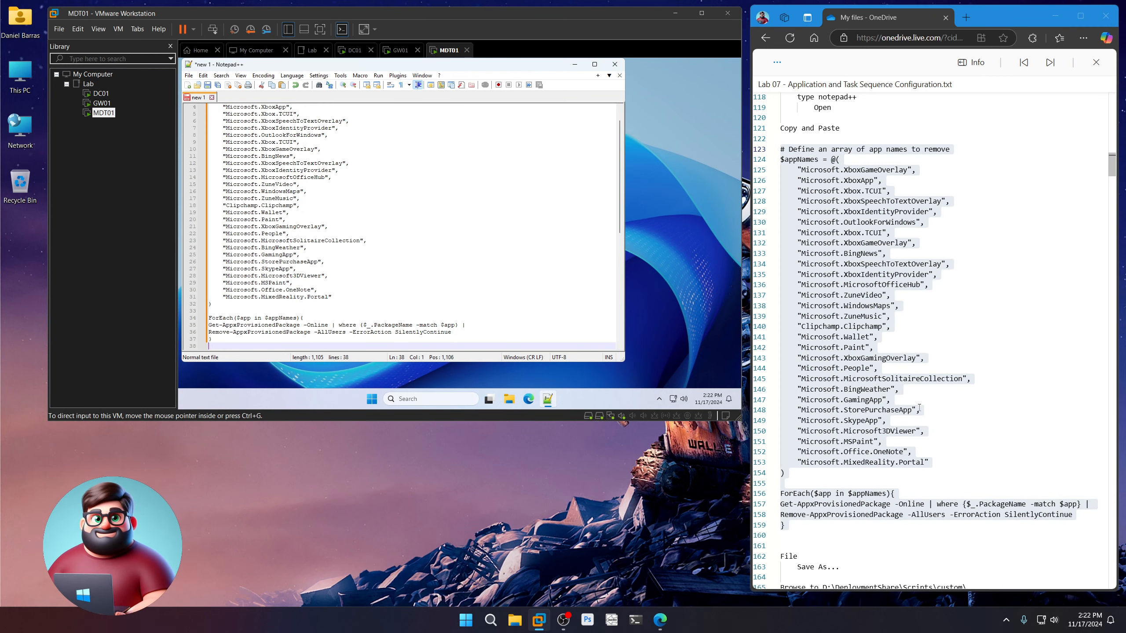
# Step: Start saving the script as a new file and set the destination folder to D:\DeploymentShare\Scripts\custom\ from the lab notes
pyautogui.scroll(-8, 853, 372)
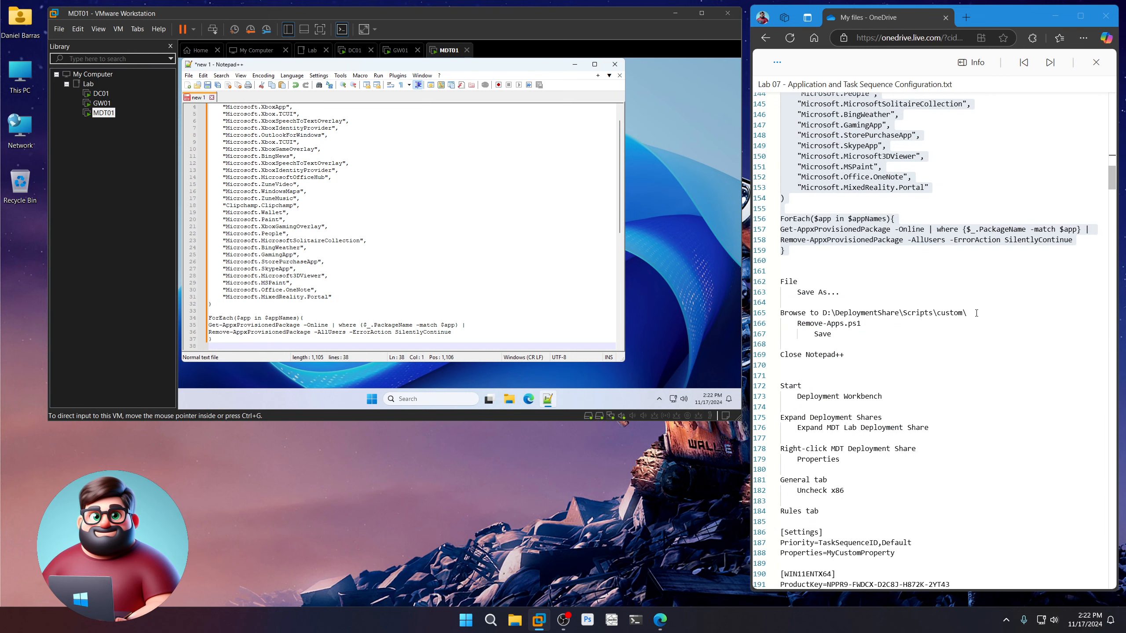
pyautogui.moveTo(976, 313); pyautogui.dragTo(822, 313)
pyautogui.rightClick(842, 314)
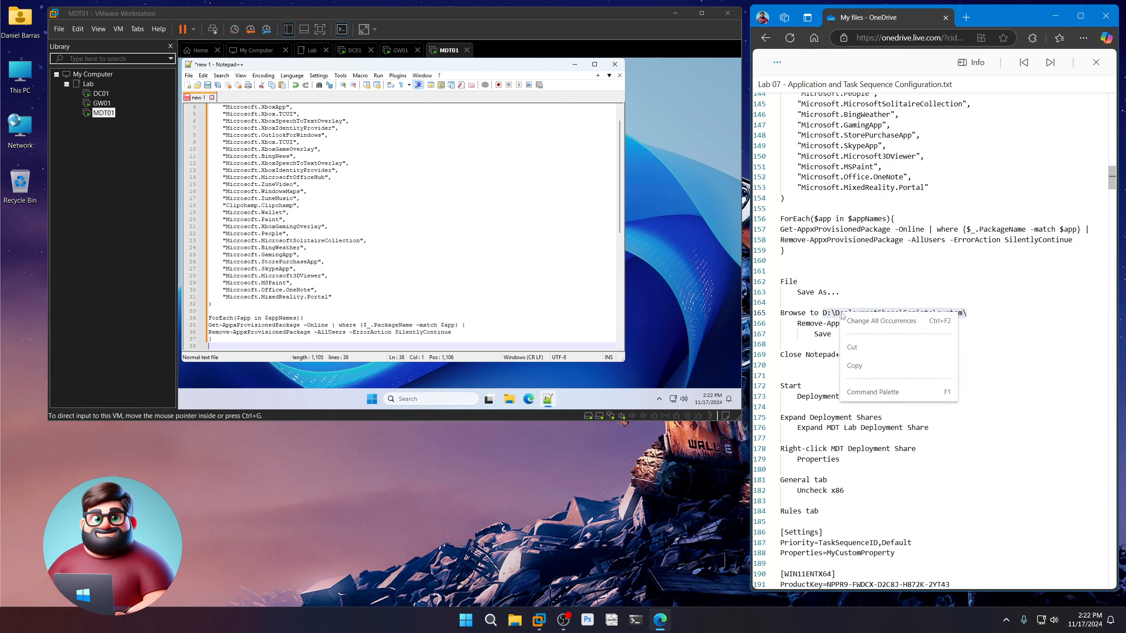
pyautogui.click(854, 365)
pyautogui.click(189, 76)
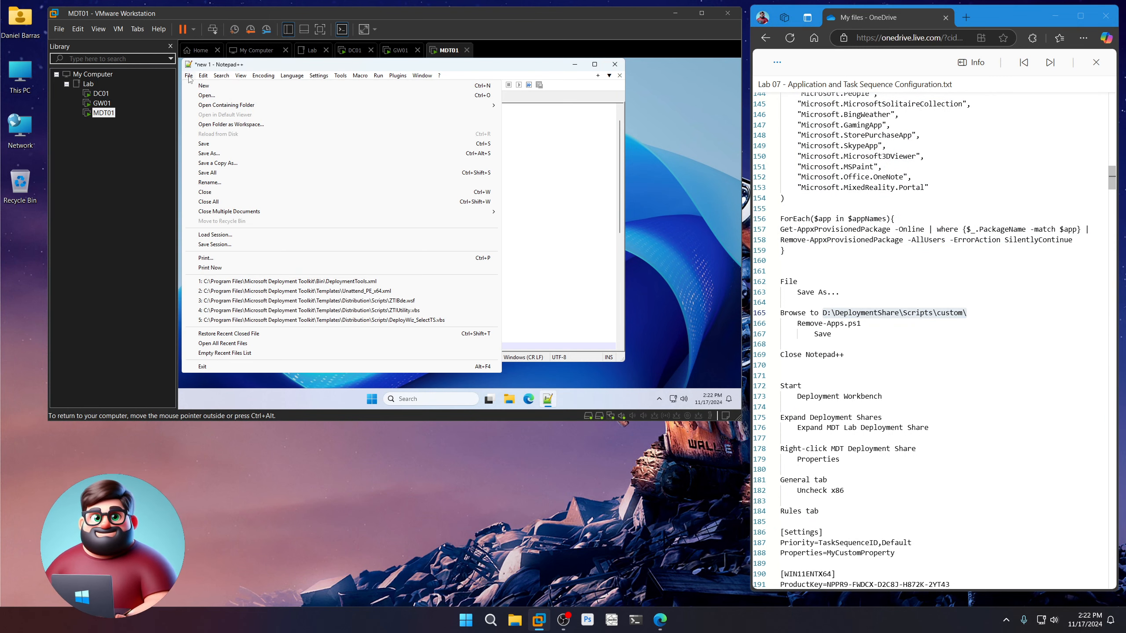
pyautogui.click(211, 153)
pyautogui.hotkey('ctrl', 'v')
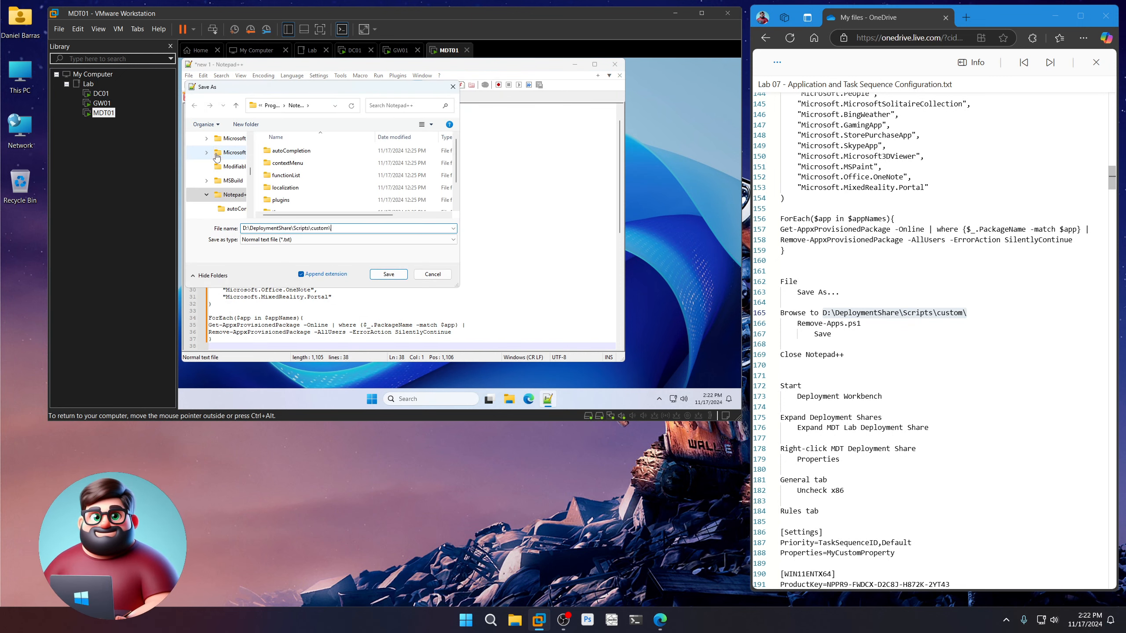
pyautogui.click(395, 275)
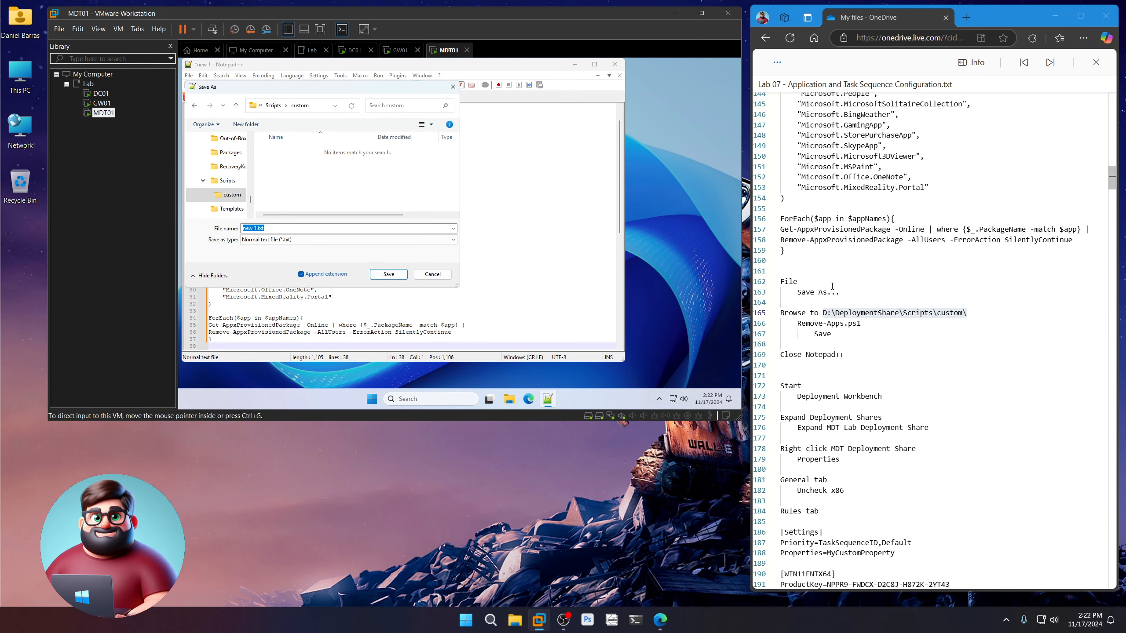
# Step: Save the script under the name Remove-Apps.ps1 and close Notepad++
pyautogui.moveTo(861, 323); pyautogui.dragTo(798, 324)
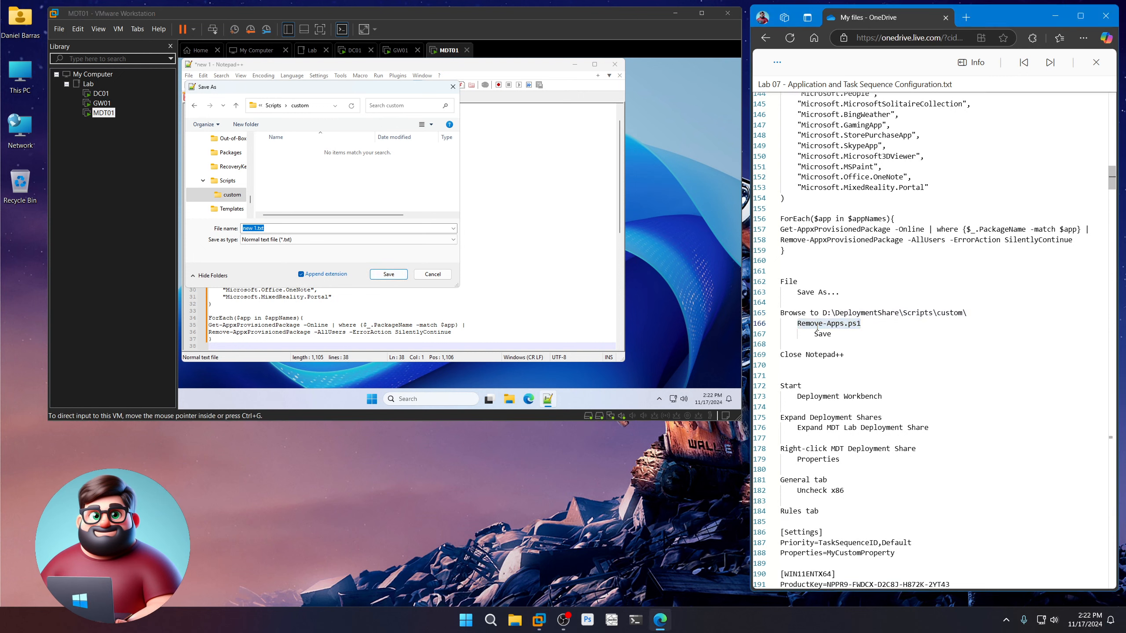
pyautogui.rightClick(815, 325)
pyautogui.click(842, 381)
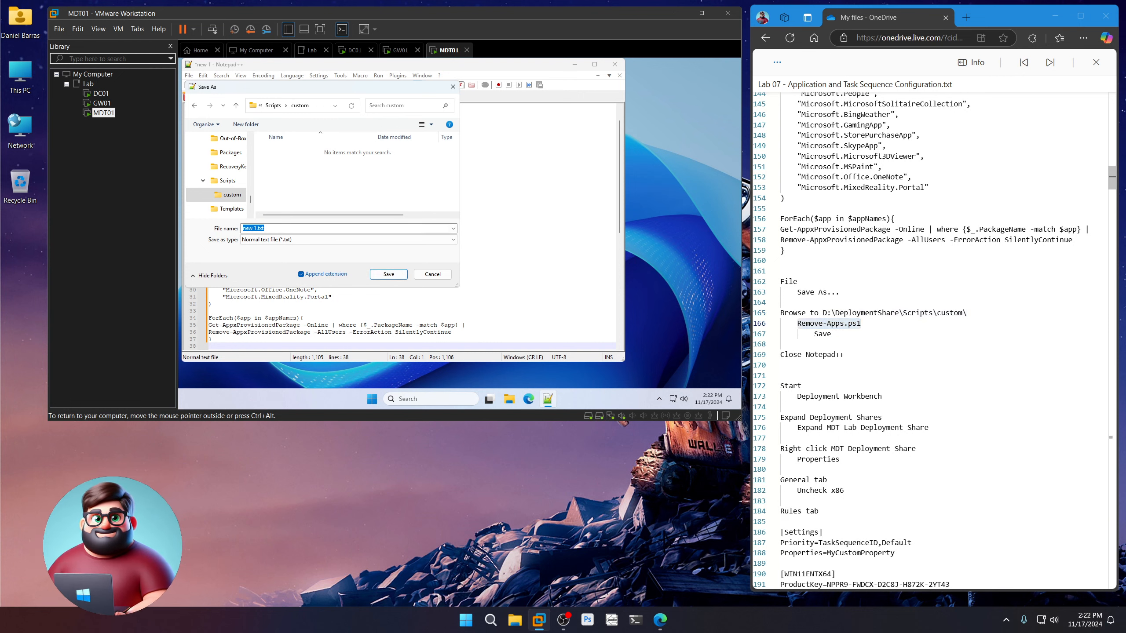
pyautogui.hotkey('ctrl', 'v')
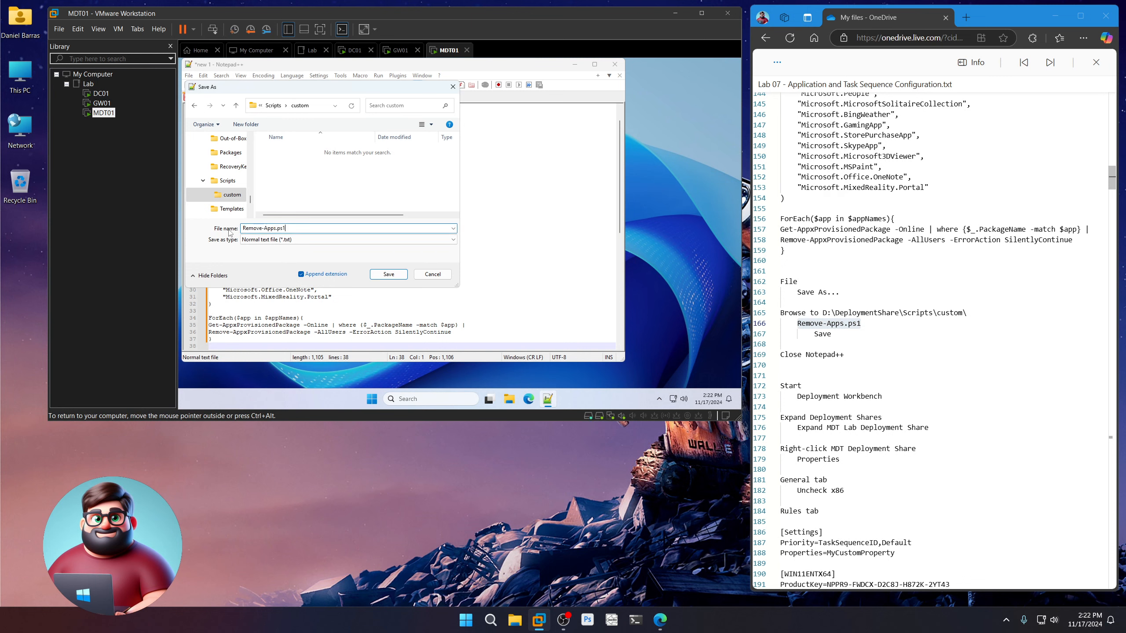
pyautogui.click(397, 277)
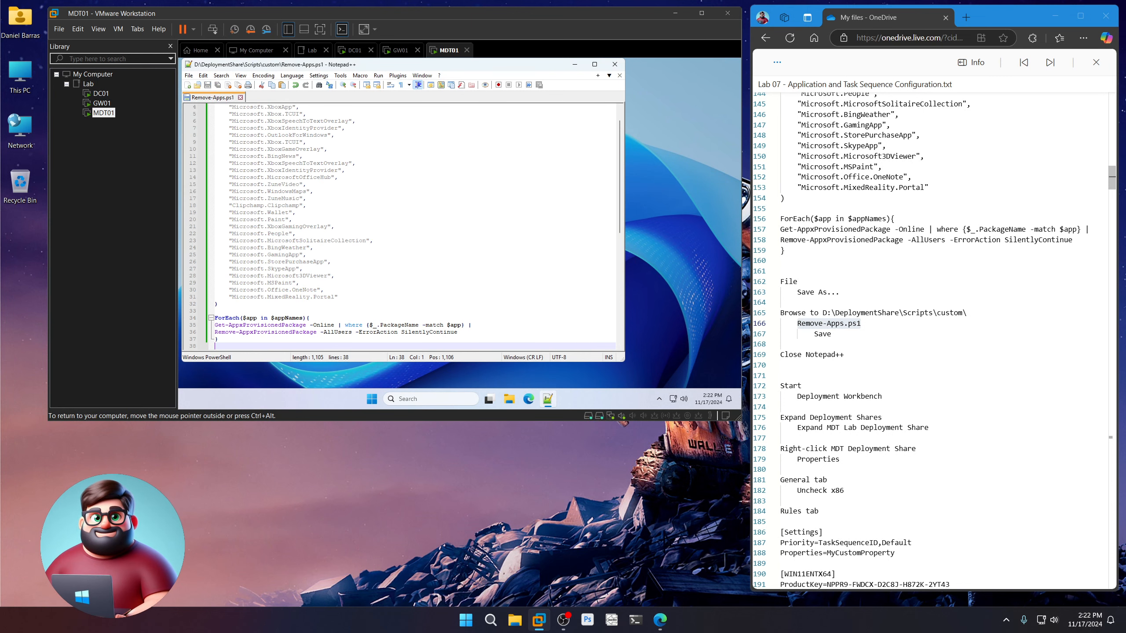
pyautogui.click(615, 64)
# Step: Open Deployment Workbench and expand Deployment Shares down to the contents of MDT Lab Deployment Share
pyautogui.scroll(-3, 839, 349)
pyautogui.scroll(-3, 839, 350)
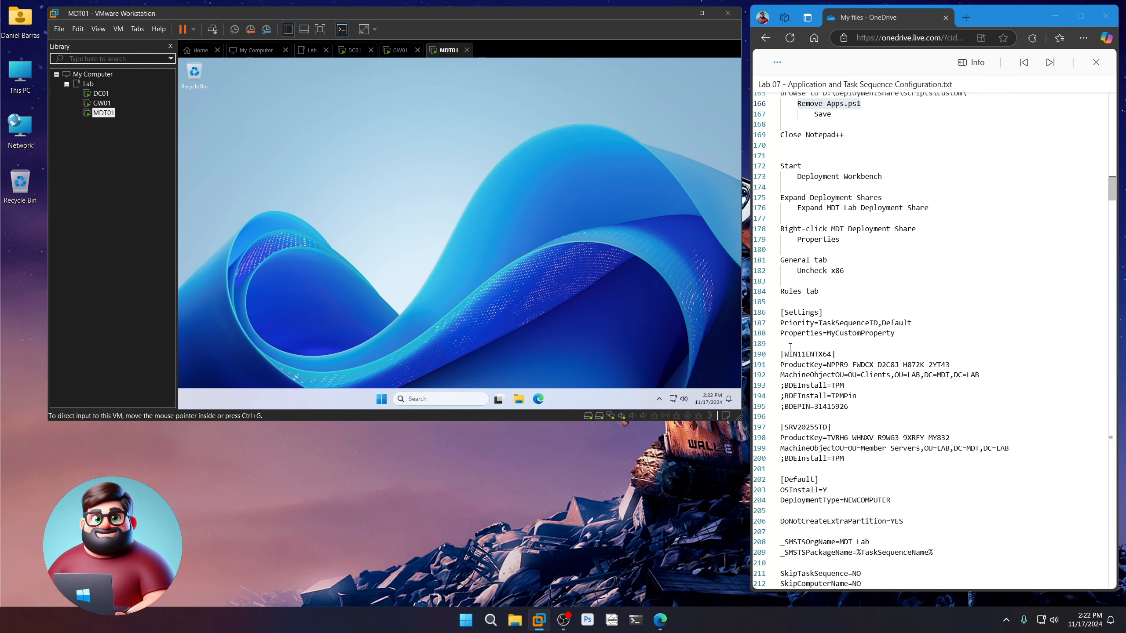
pyautogui.click(381, 399)
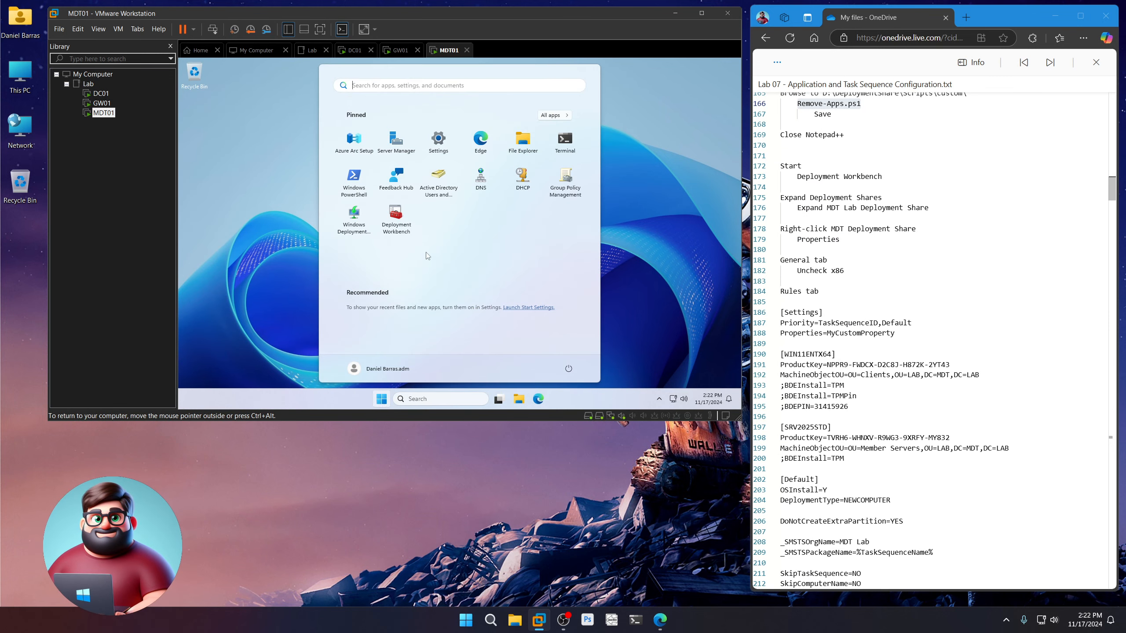
pyautogui.click(400, 214)
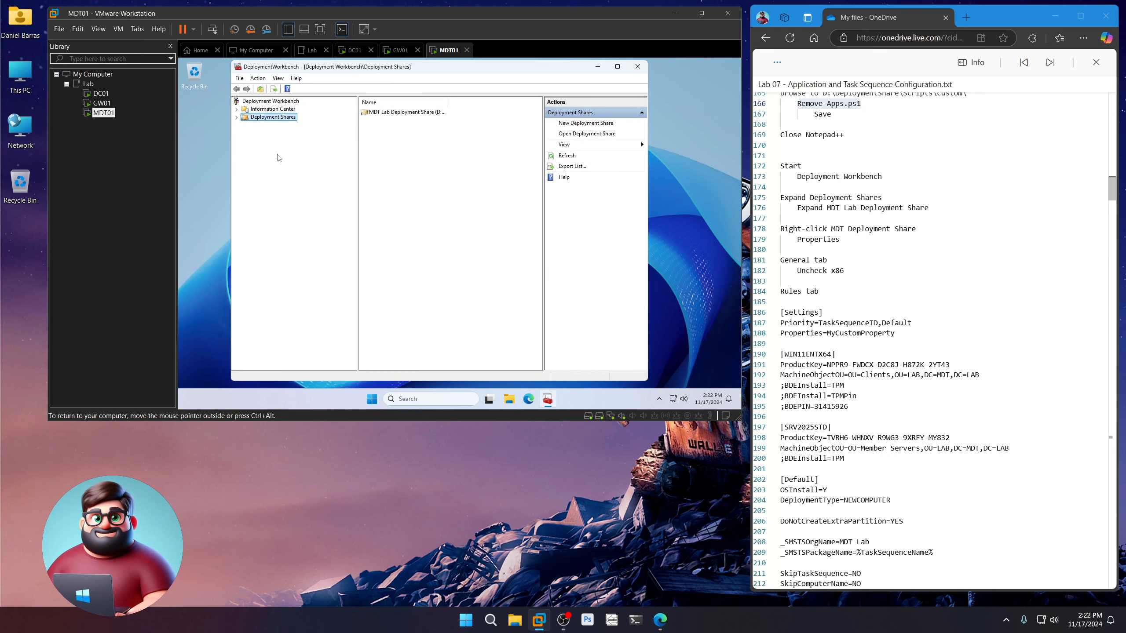
pyautogui.click(236, 117)
pyautogui.click(245, 125)
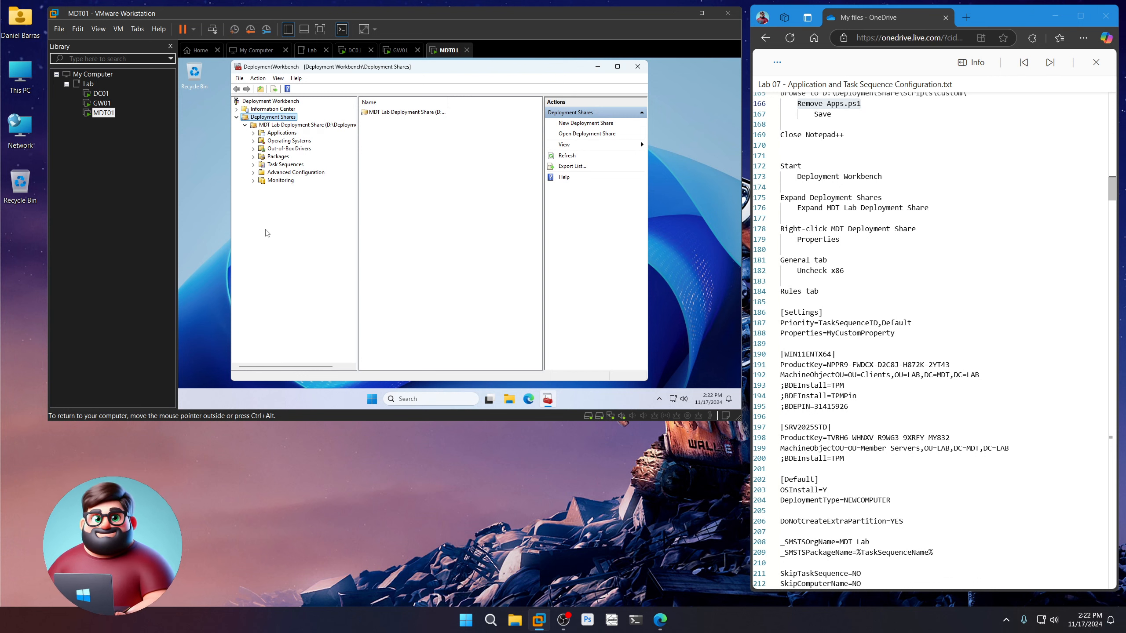
# Step: Open the properties of MDT Lab Deployment Share and disable the x86 platform
pyautogui.rightClick(305, 128)
pyautogui.click(331, 166)
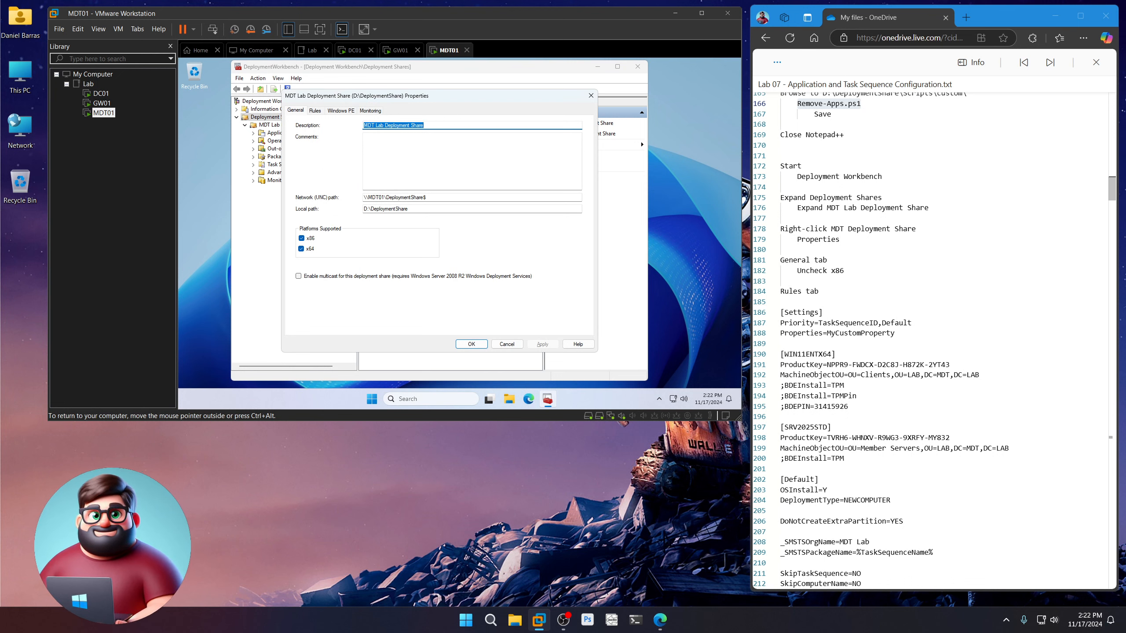
pyautogui.click(302, 238)
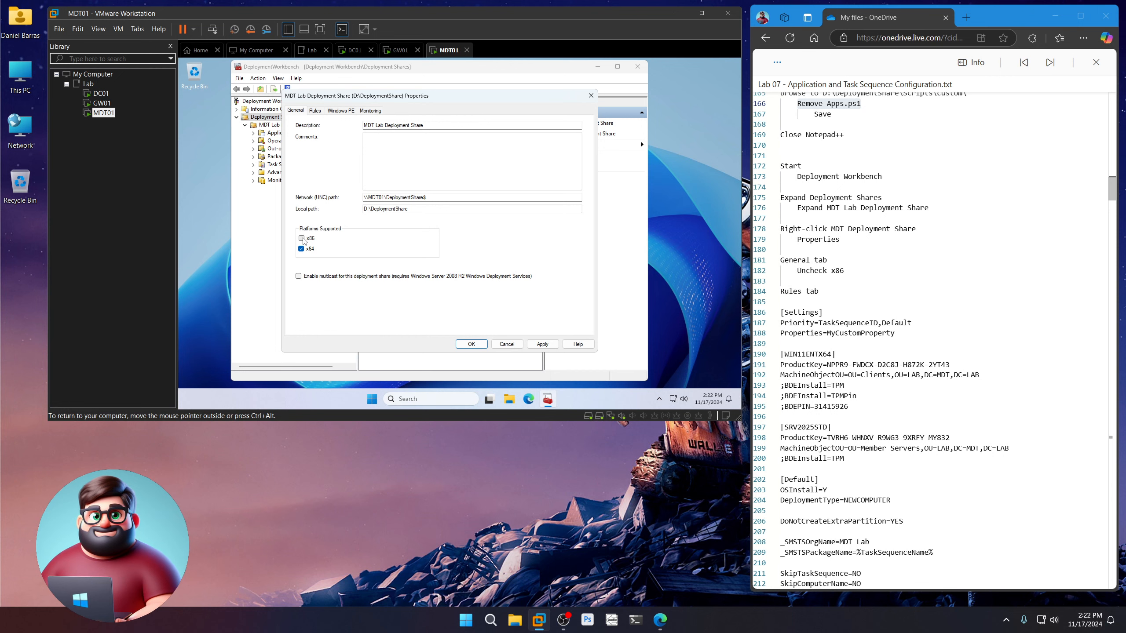
# Step: Open the deployment share's rules and compare their Priority line with the [Settings] section in the lab notes
pyautogui.click(317, 112)
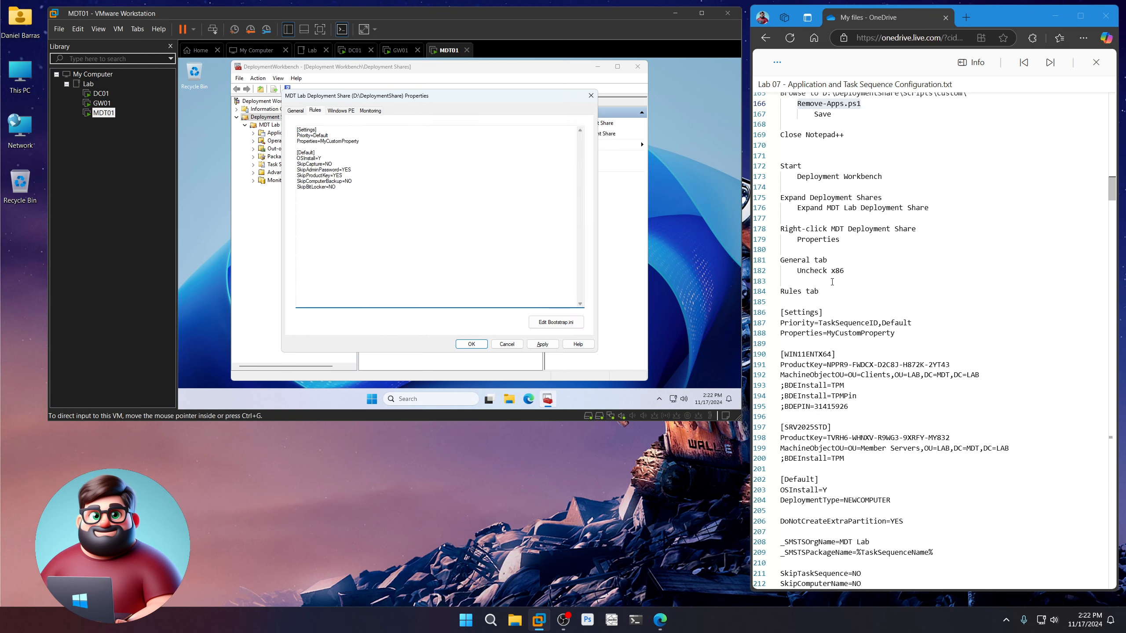
pyautogui.scroll(-4, 832, 281)
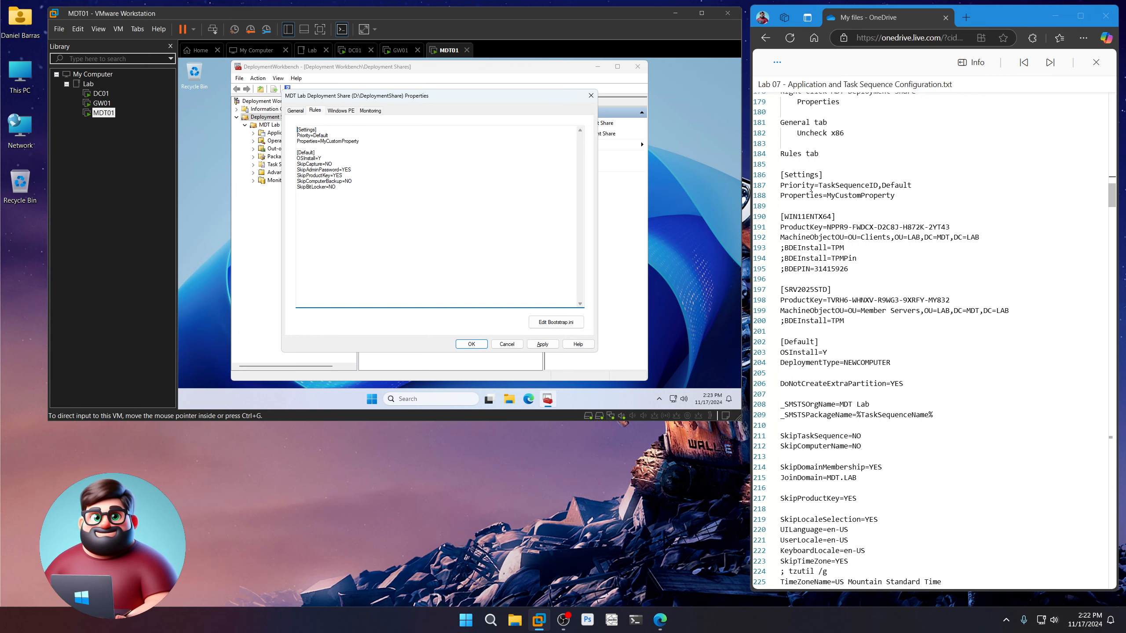
pyautogui.moveTo(329, 136); pyautogui.dragTo(312, 135)
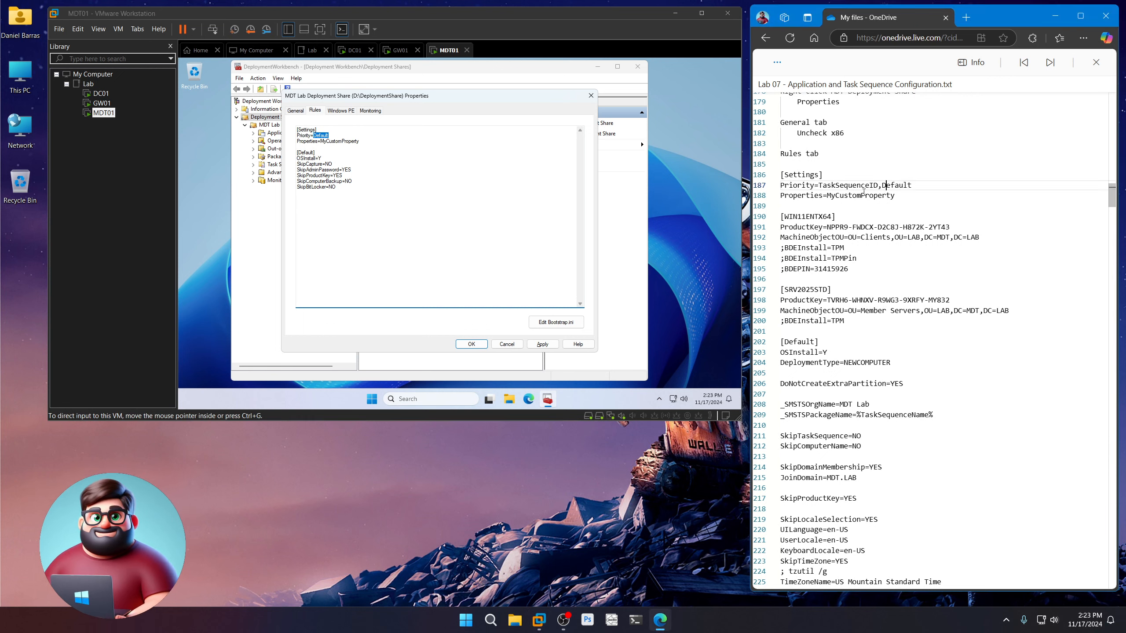
pyautogui.moveTo(819, 185); pyautogui.dragTo(909, 185)
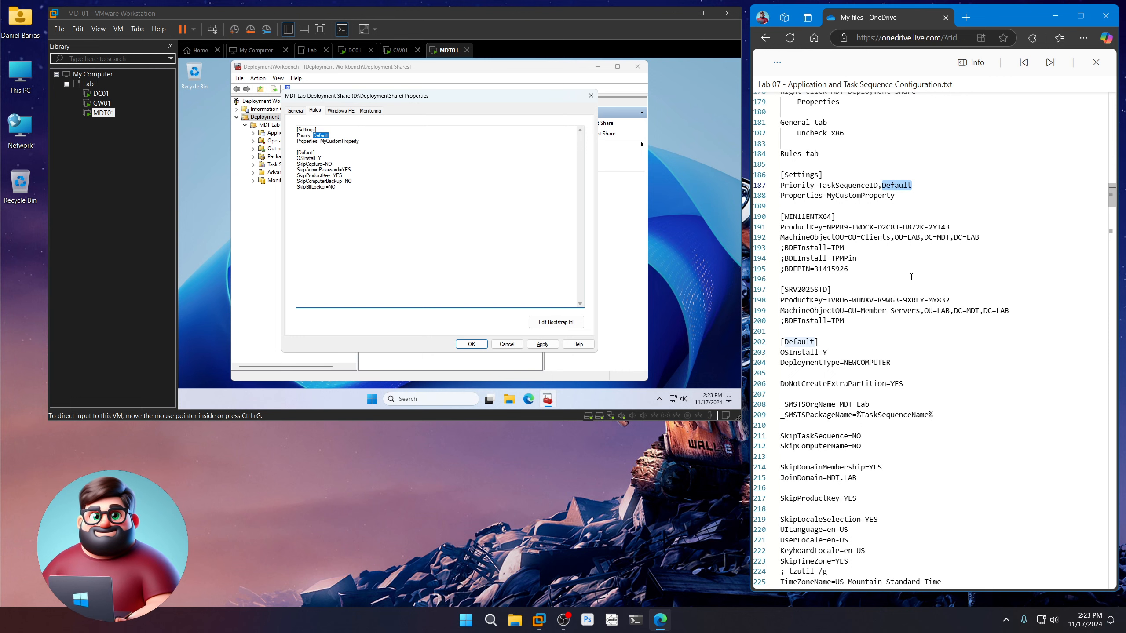
pyautogui.scroll(-2, 850, 270)
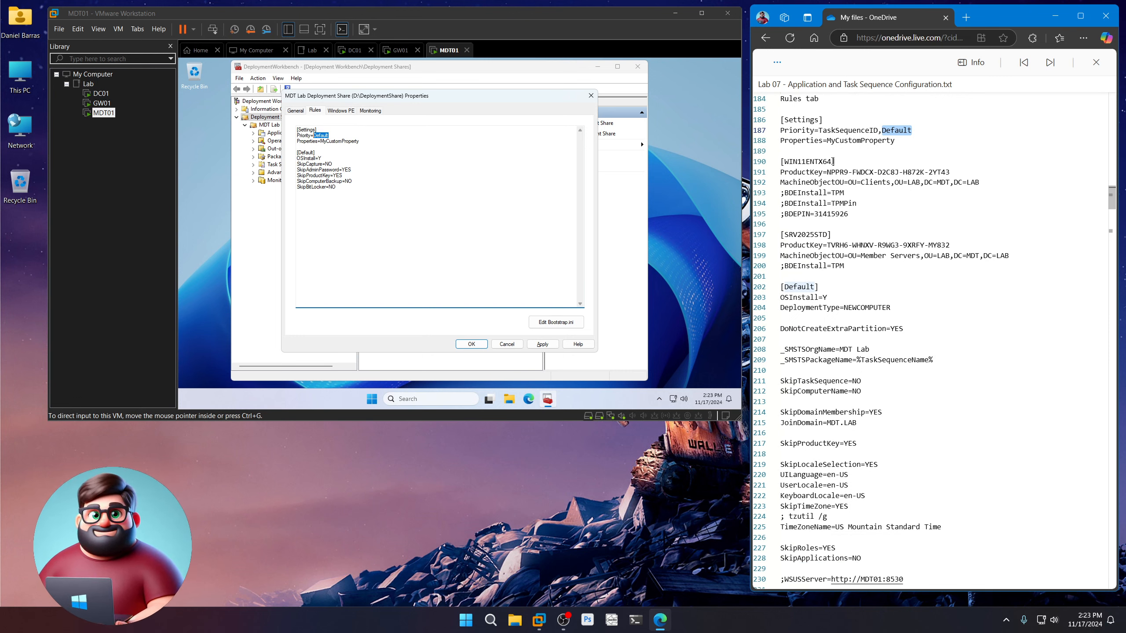
# Step: Examine the product key, MachineObjectOU and BDEInstall lines of the WIN11ENTX64 and SRV2025STD sections in the lab notes
pyautogui.moveTo(832, 161); pyautogui.dragTo(785, 162)
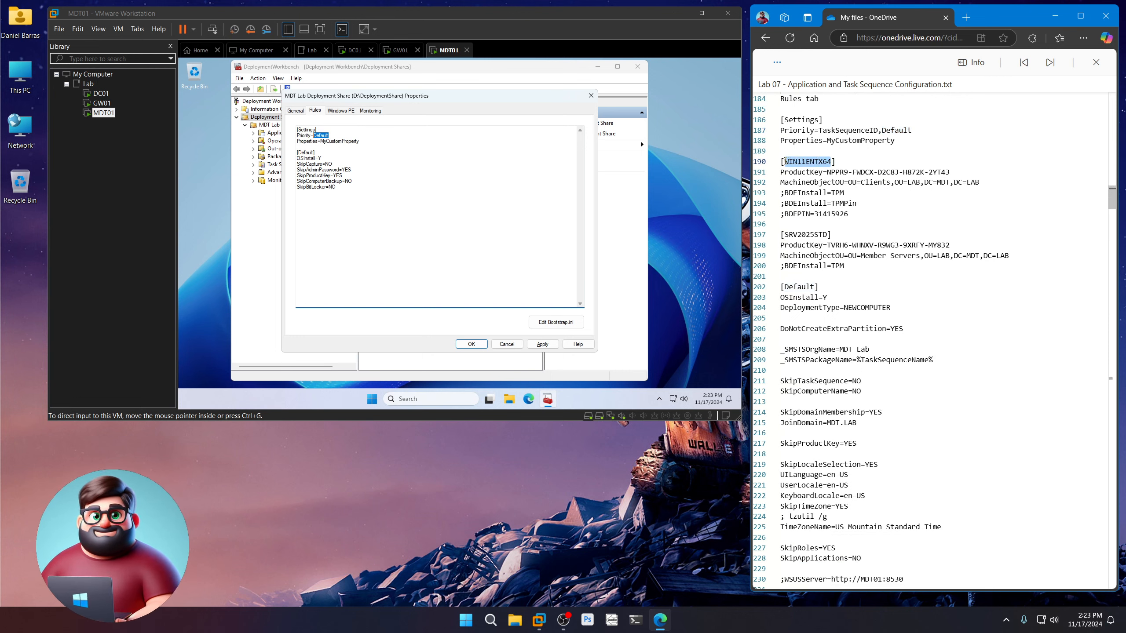
pyautogui.moveTo(955, 171); pyautogui.dragTo(770, 176)
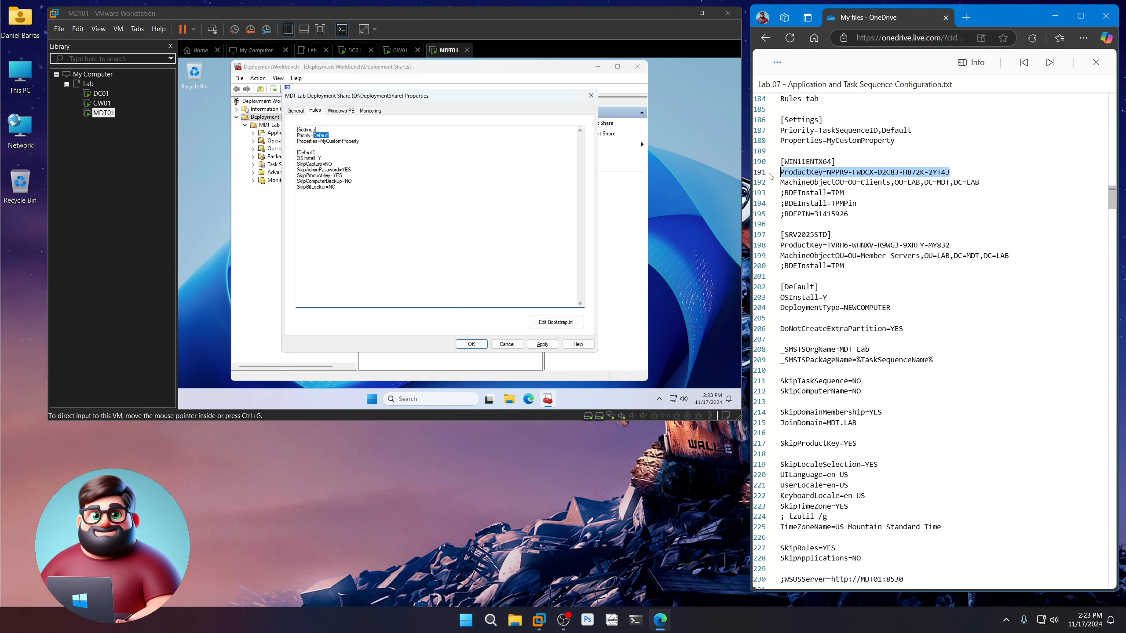
pyautogui.moveTo(979, 181); pyautogui.dragTo(774, 182)
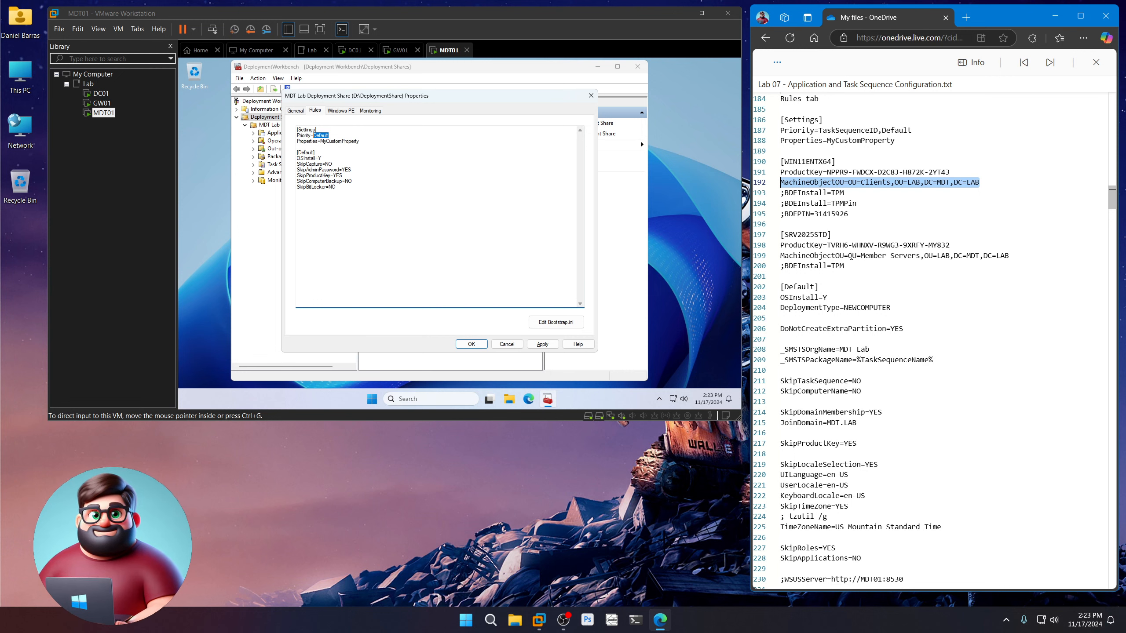
pyautogui.moveTo(827, 234); pyautogui.dragTo(788, 234)
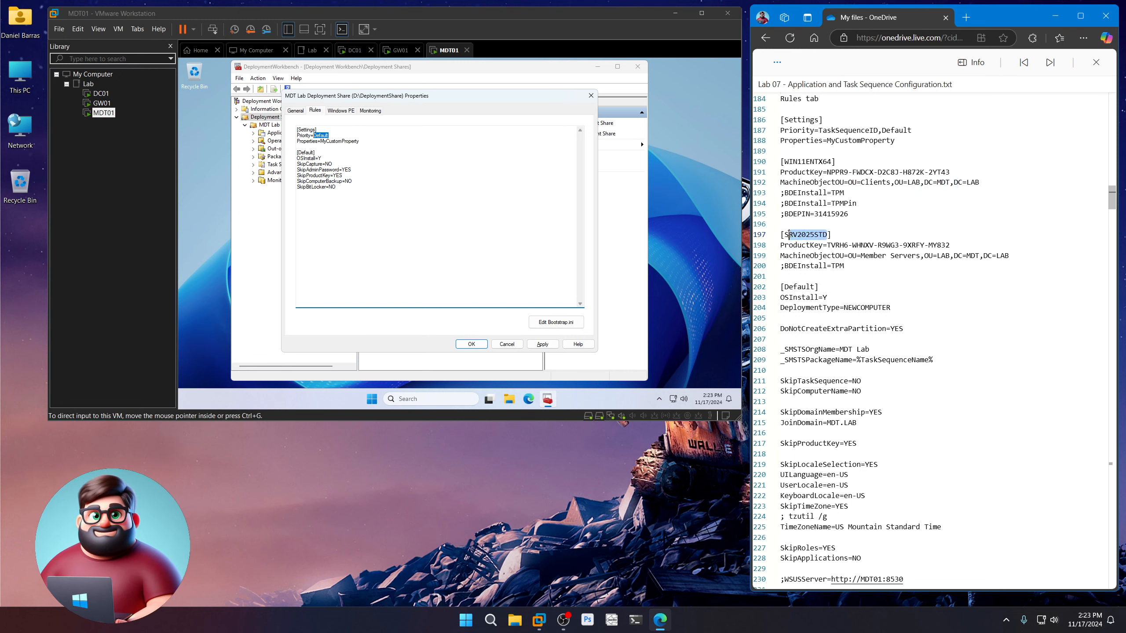
pyautogui.moveTo(856, 256); pyautogui.dragTo(917, 258)
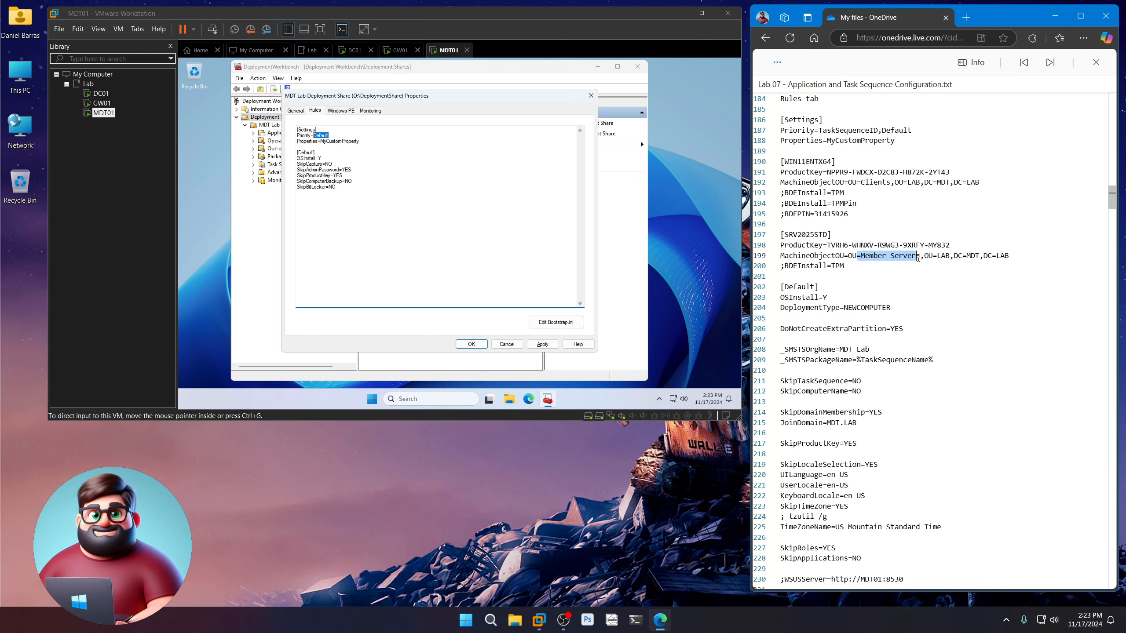
pyautogui.moveTo(860, 181); pyautogui.dragTo(894, 182)
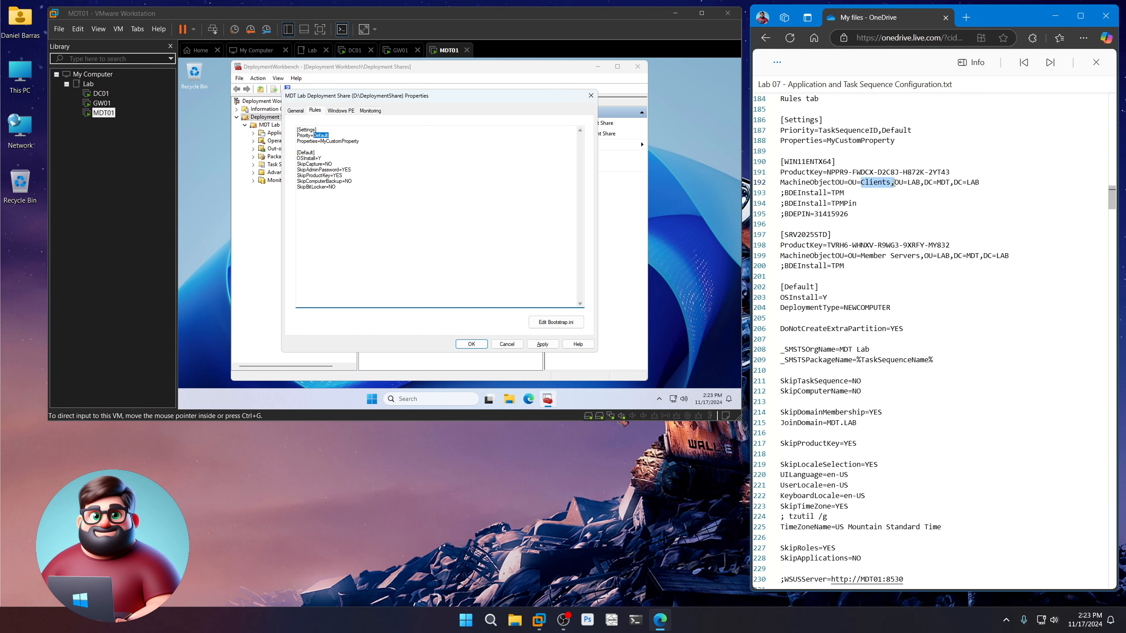
pyautogui.click(781, 192)
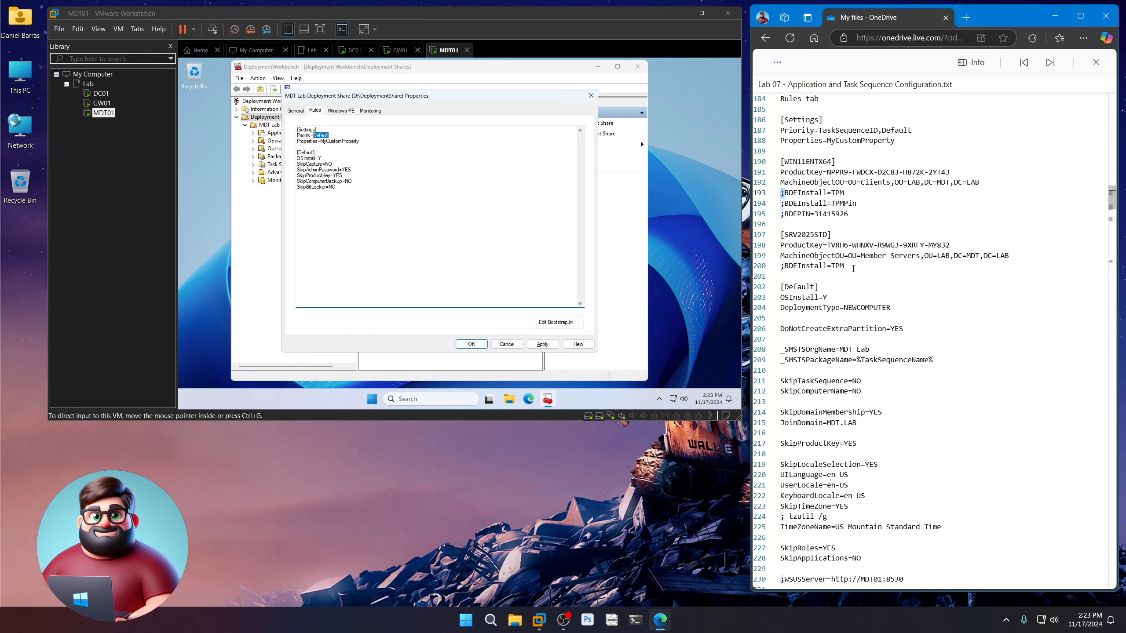
pyautogui.moveTo(853, 267); pyautogui.dragTo(780, 266)
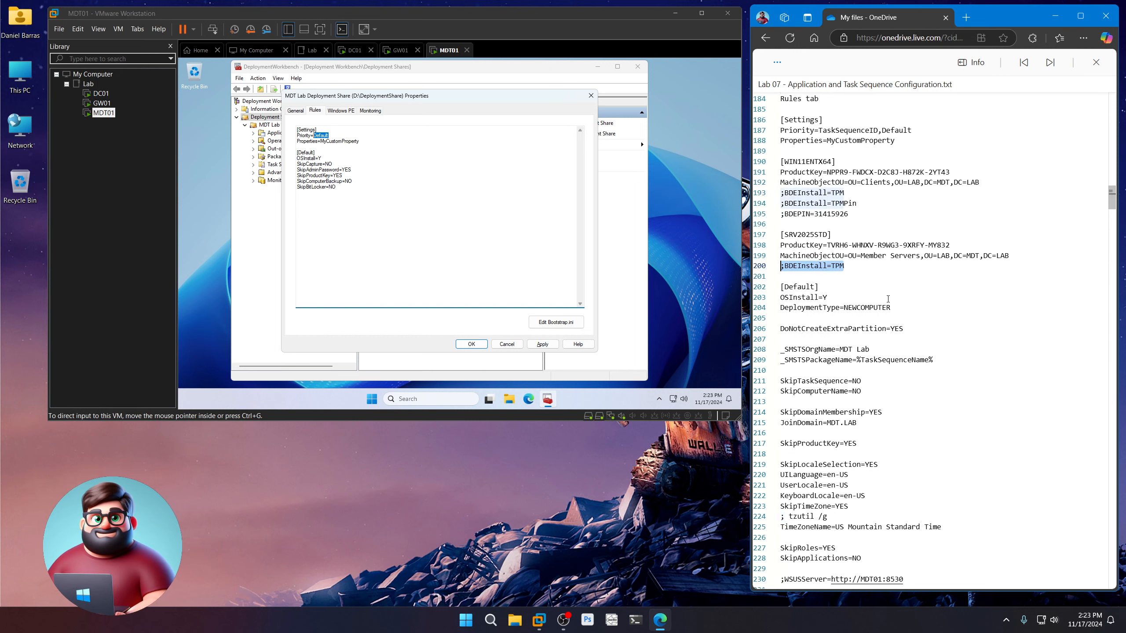
pyautogui.click(884, 266)
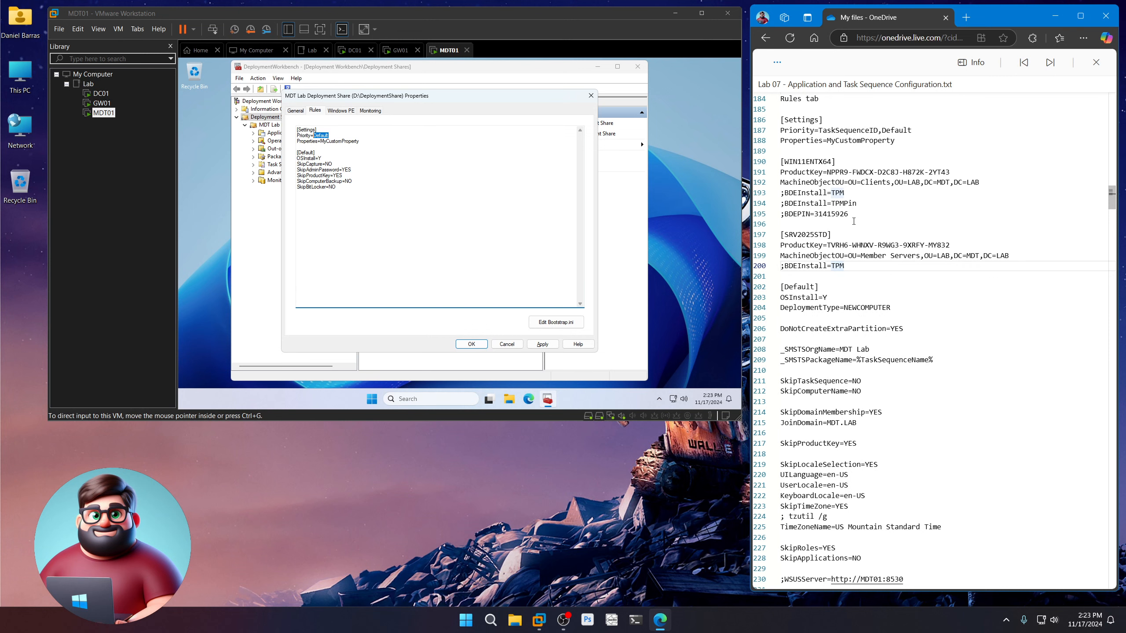
# Step: Examine the [Default] section's extra partition, organization name, package name, task sequence, computer name and domain membership settings in the lab notes
pyautogui.scroll(-3, 826, 285)
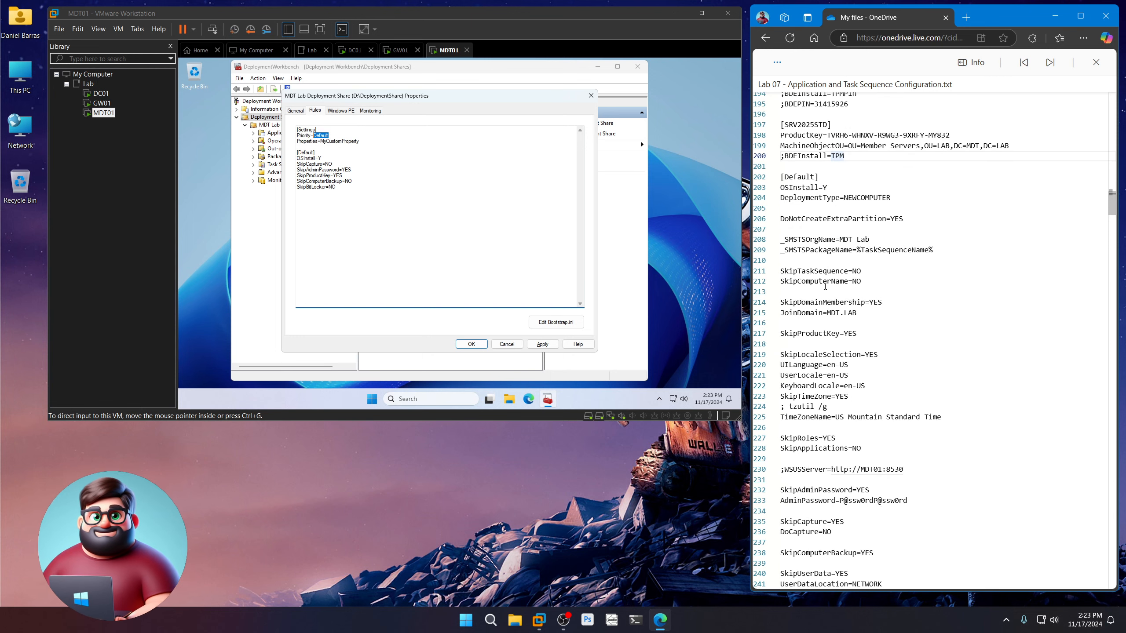
pyautogui.moveTo(907, 220); pyautogui.dragTo(779, 220)
pyautogui.scroll(-2, 866, 340)
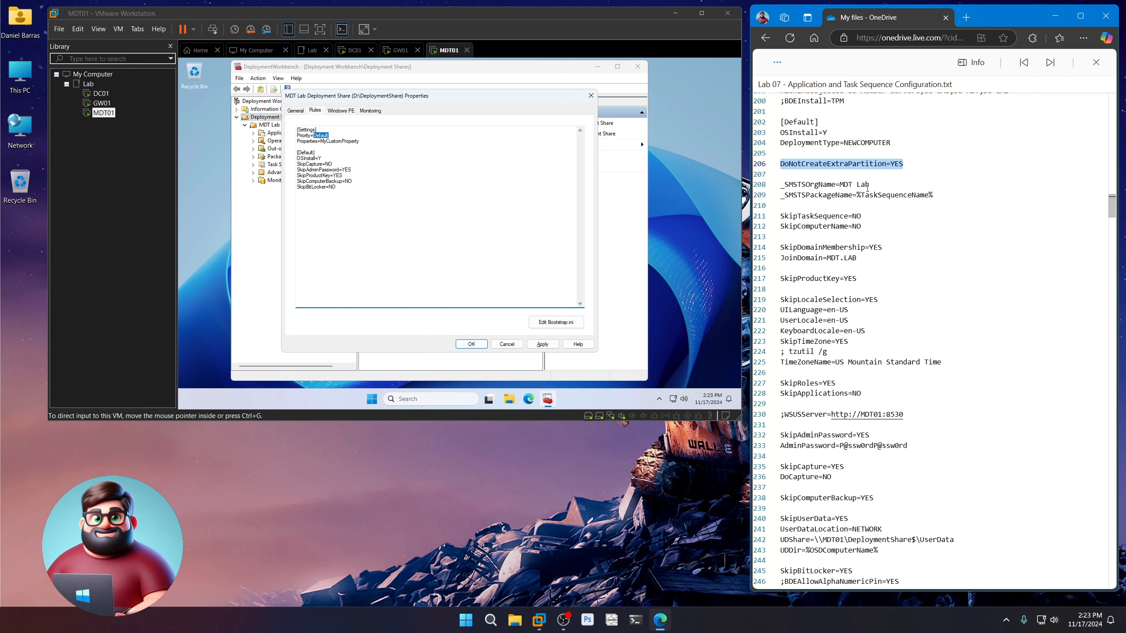
pyautogui.moveTo(878, 186); pyautogui.dragTo(840, 184)
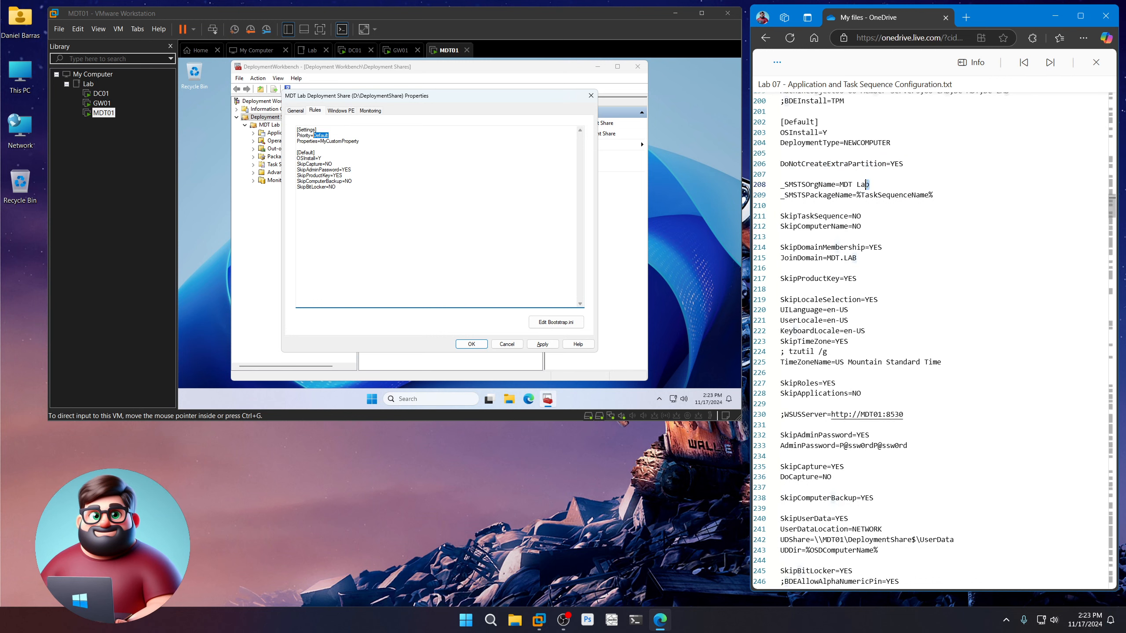
pyautogui.click(937, 195)
pyautogui.moveTo(937, 195); pyautogui.dragTo(858, 197)
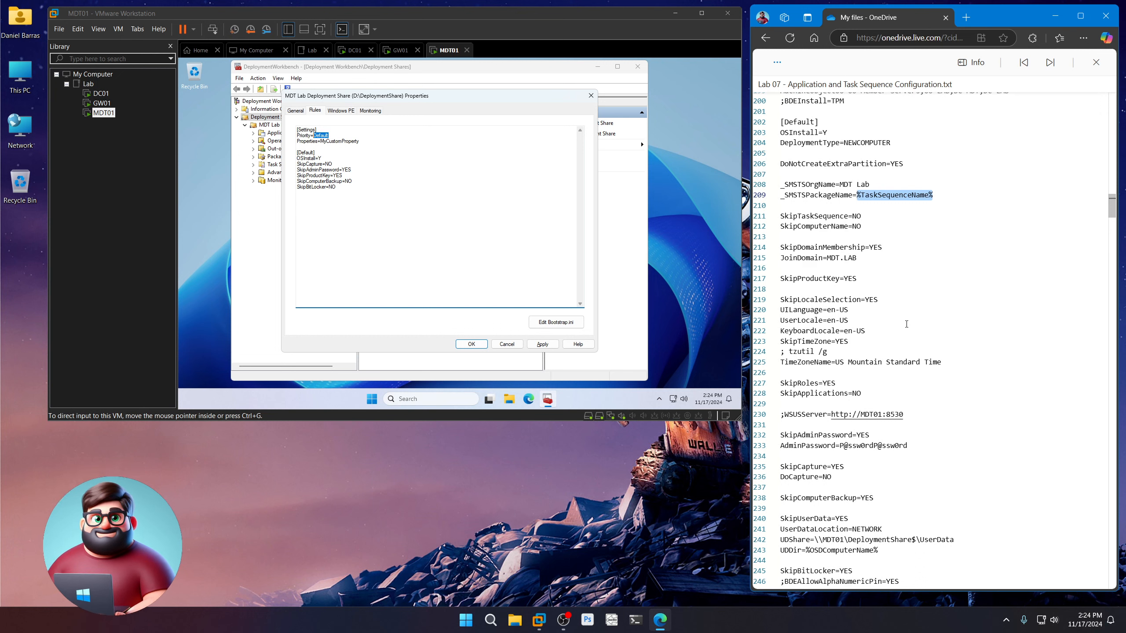
pyautogui.doubleClick(859, 216)
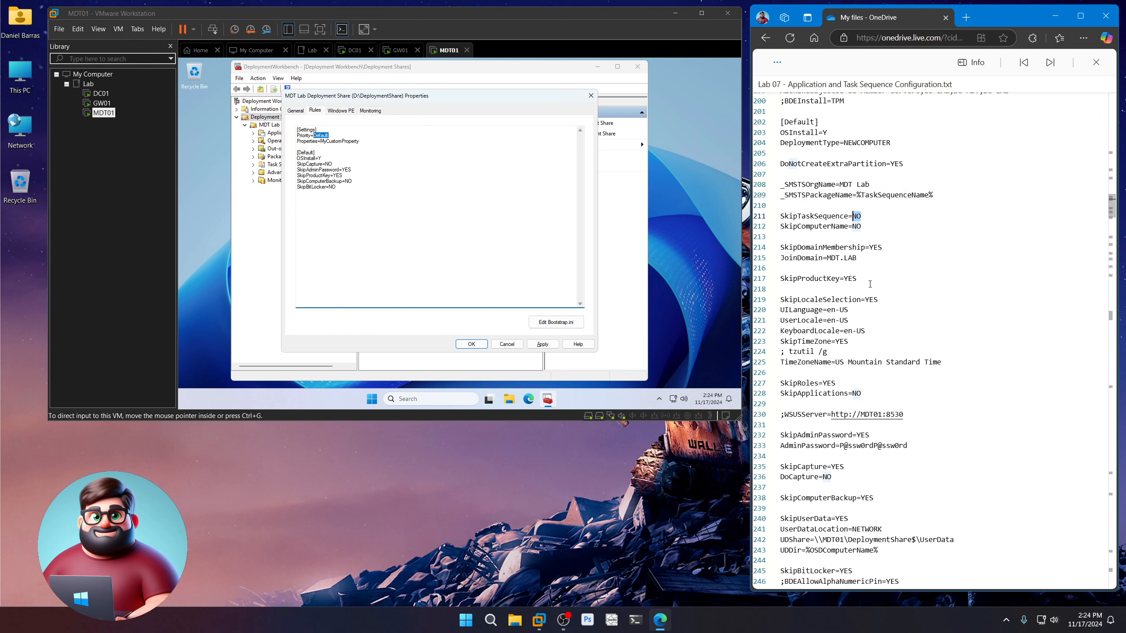
pyautogui.moveTo(871, 229)
pyautogui.mouseDown()
pyautogui.moveTo(852, 227)
pyautogui.moveTo(870, 248)
pyautogui.mouseUp()
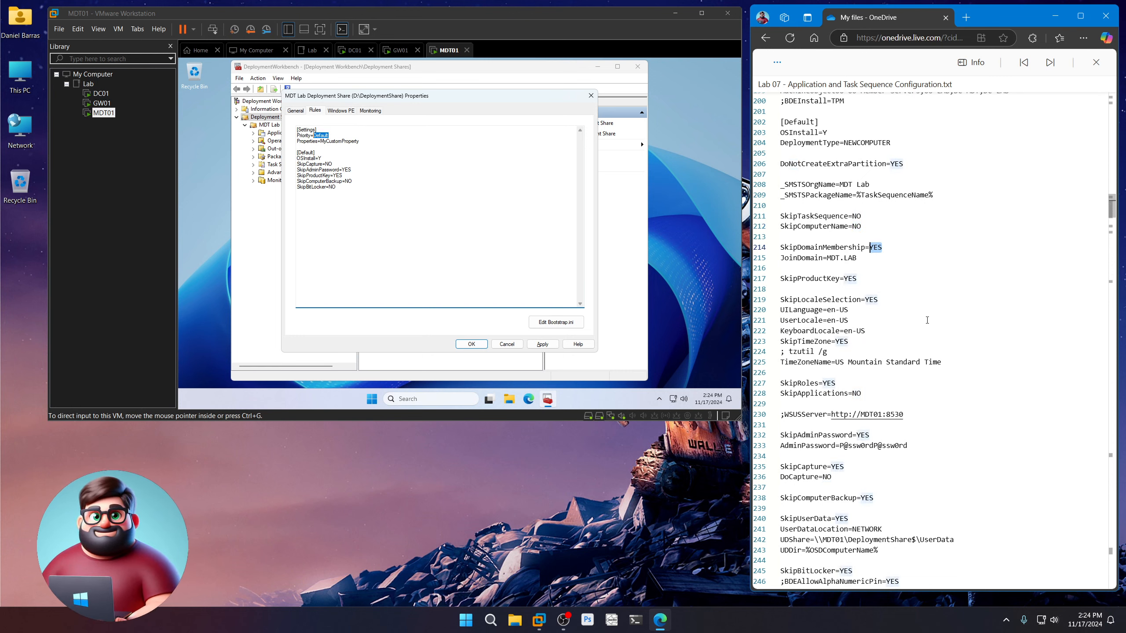
# Step: Examine the JoinDomain setting in the lab notes and compare it with the server section's MachineObjectOU line
pyautogui.scroll(3, 926, 320)
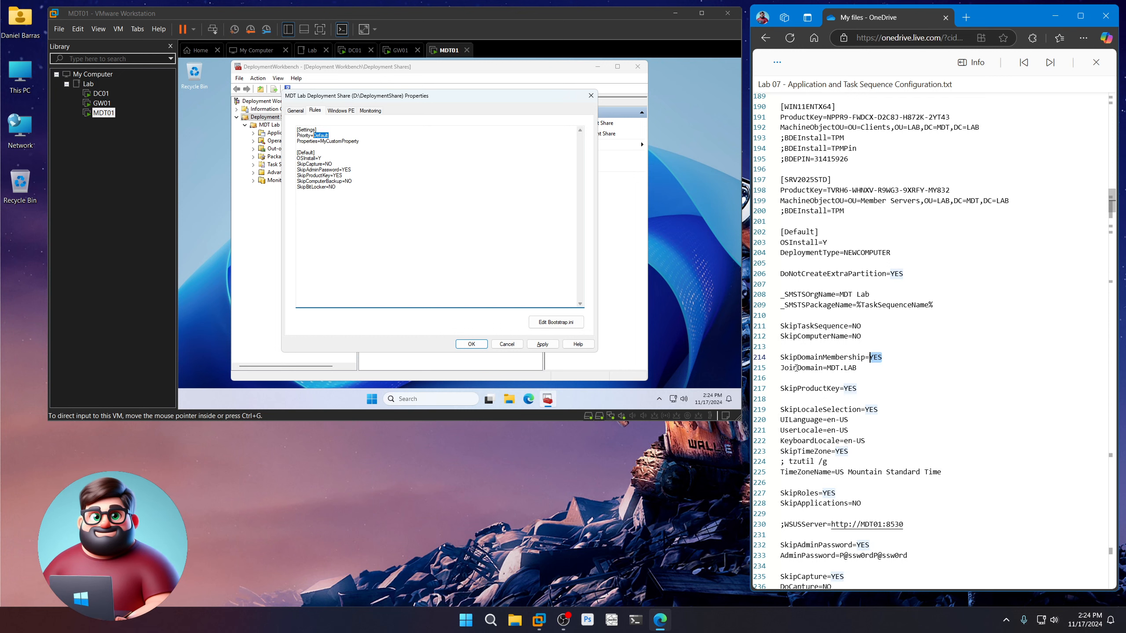
pyautogui.moveTo(797, 368); pyautogui.dragTo(823, 368)
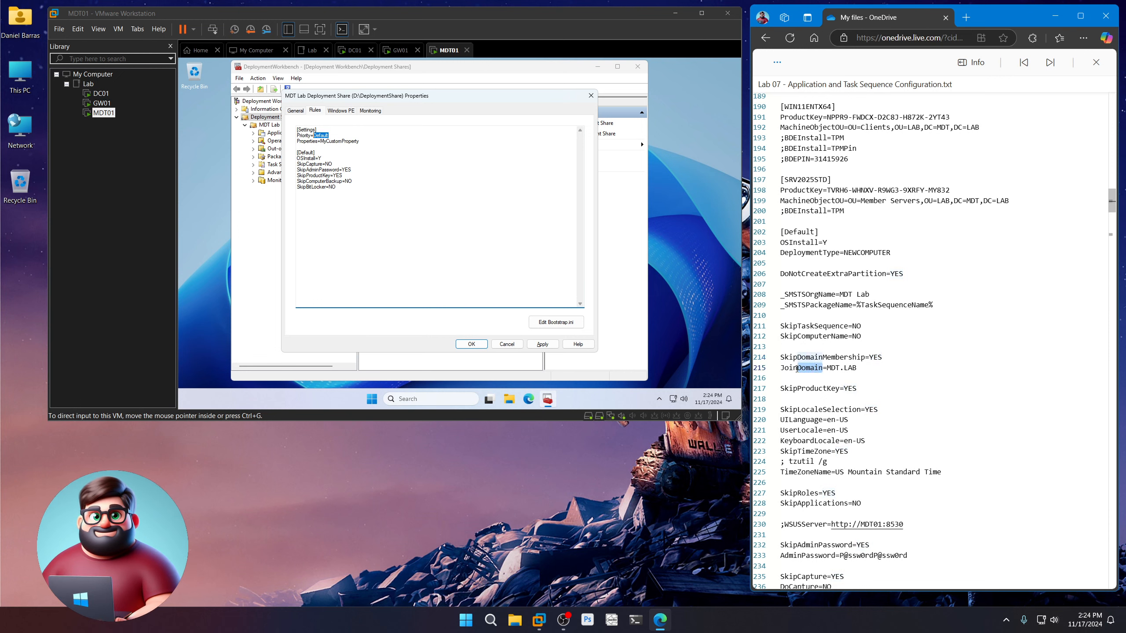
pyautogui.doubleClick(823, 368)
pyautogui.moveTo(827, 368); pyautogui.dragTo(863, 372)
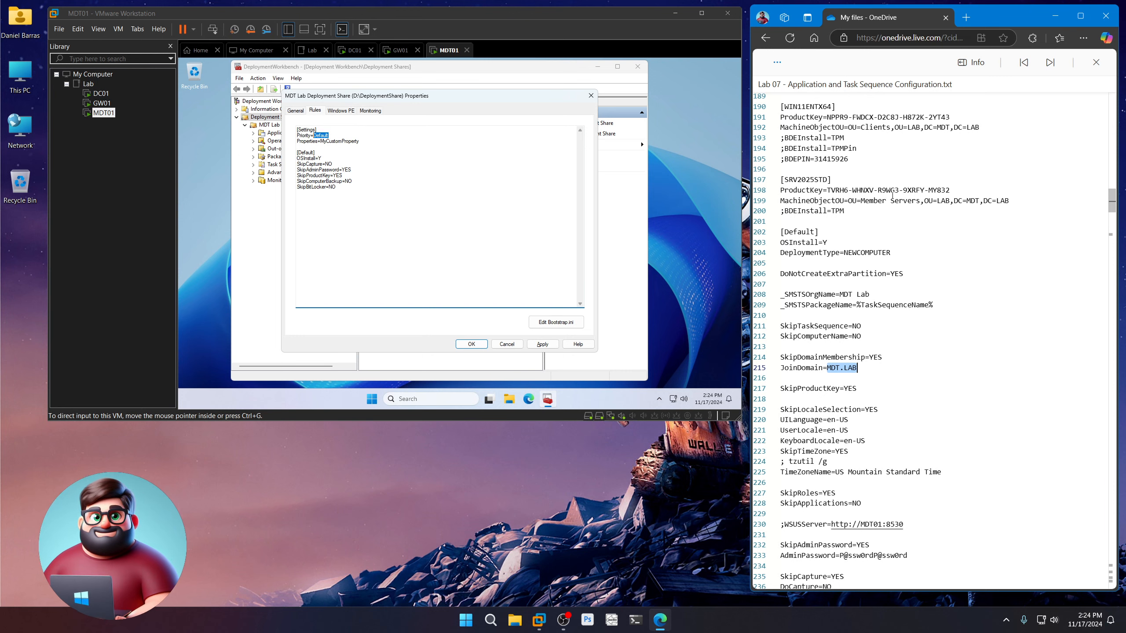
pyautogui.moveTo(1010, 200); pyautogui.dragTo(779, 209)
pyautogui.scroll(-4, 916, 390)
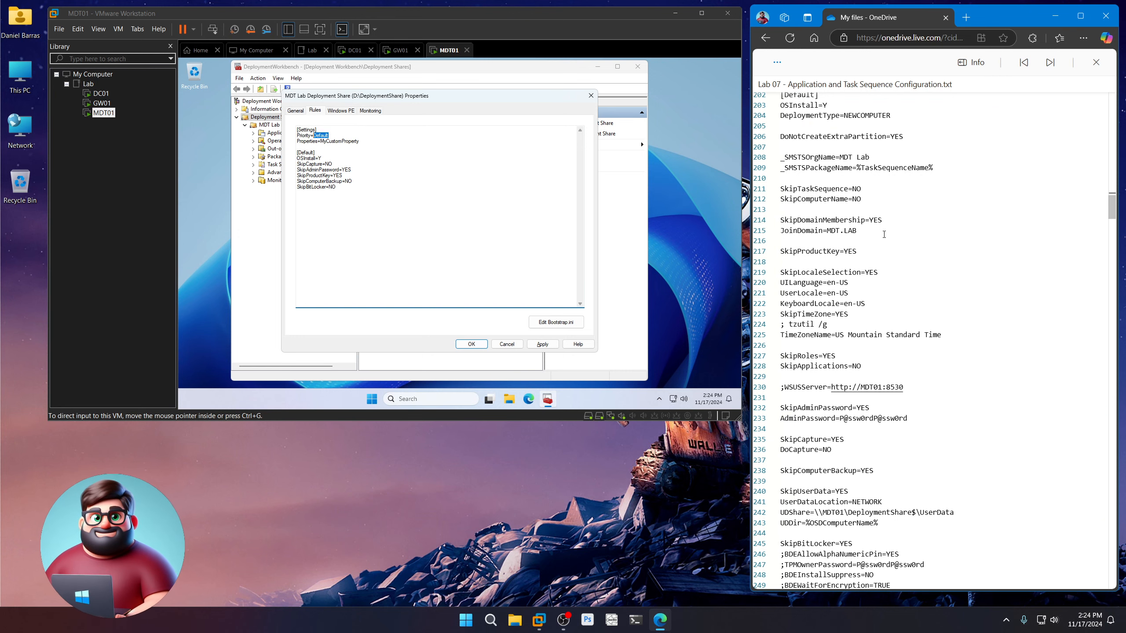
# Step: Check SkipProductKey against the product key entries in the lab notes and review the SkipLocaleSelection setting
pyautogui.moveTo(867, 251); pyautogui.dragTo(779, 253)
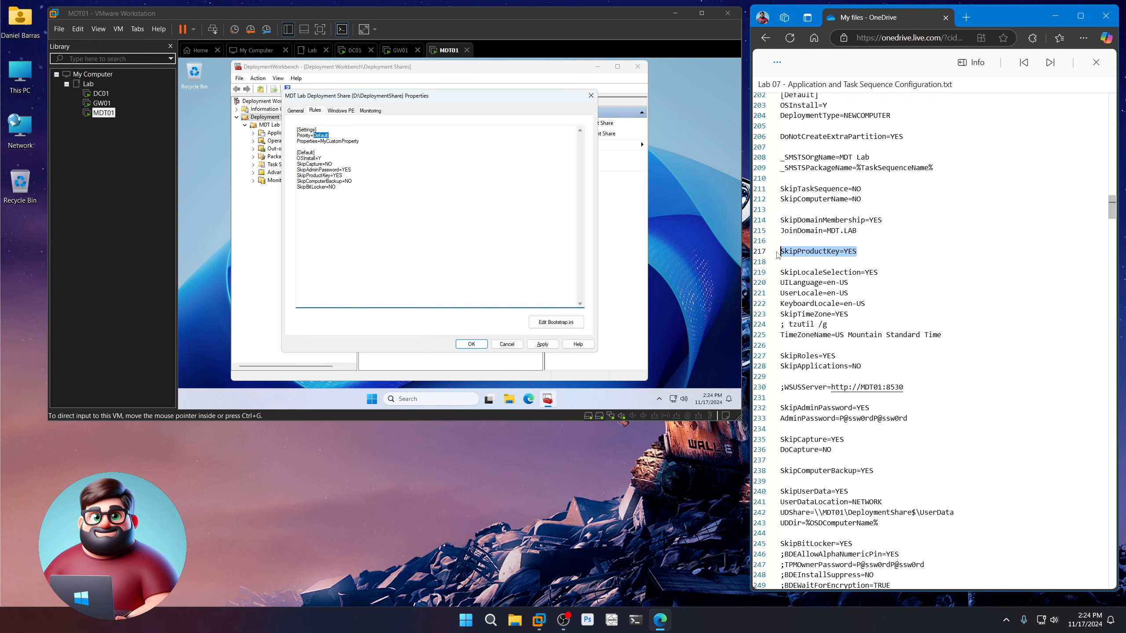
pyautogui.scroll(7, 905, 313)
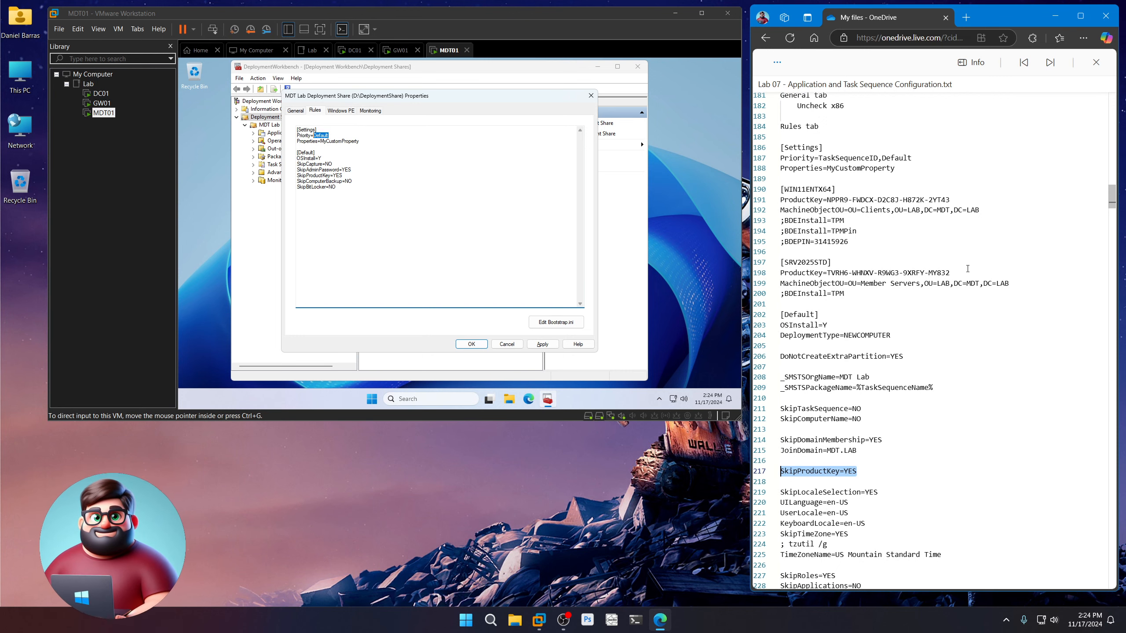
pyautogui.scroll(-7, 936, 413)
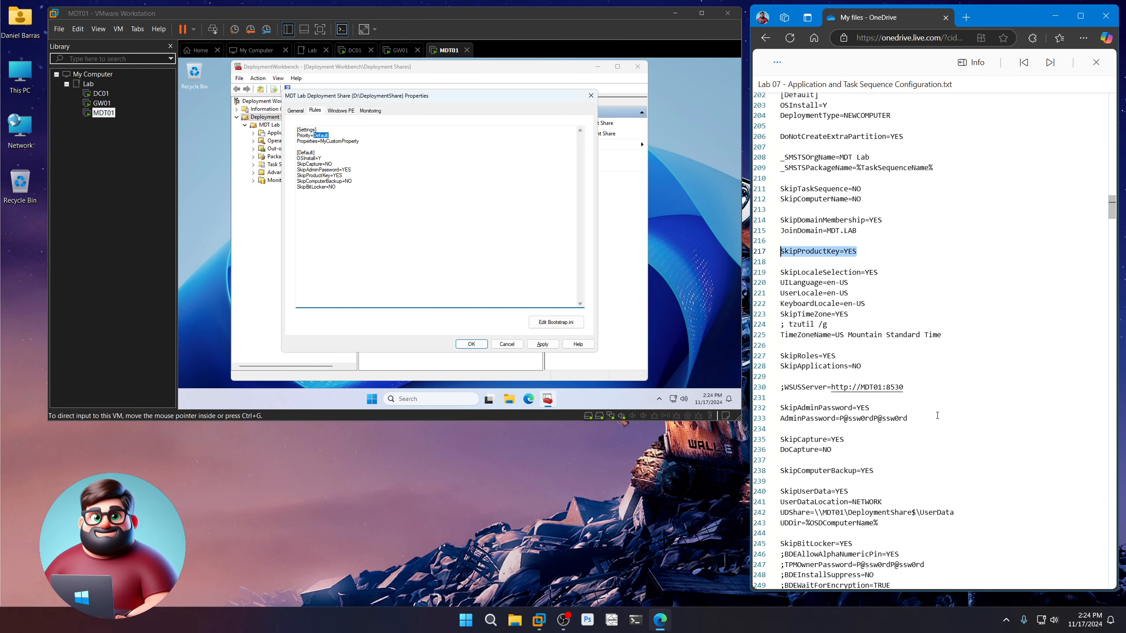
pyautogui.scroll(-2, 935, 412)
pyautogui.doubleClick(871, 217)
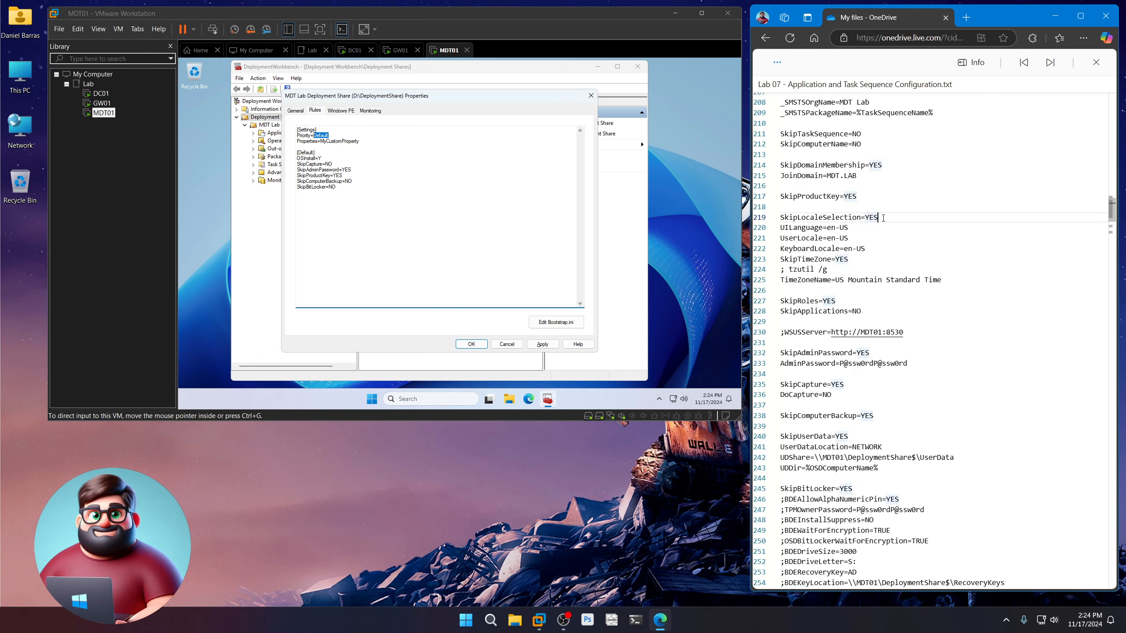
# Step: Copy the tzutil /g command from the lab notes, run it in a host command prompt to read the time zone, and close the prompt
pyautogui.moveTo(847, 228); pyautogui.dragTo(788, 269)
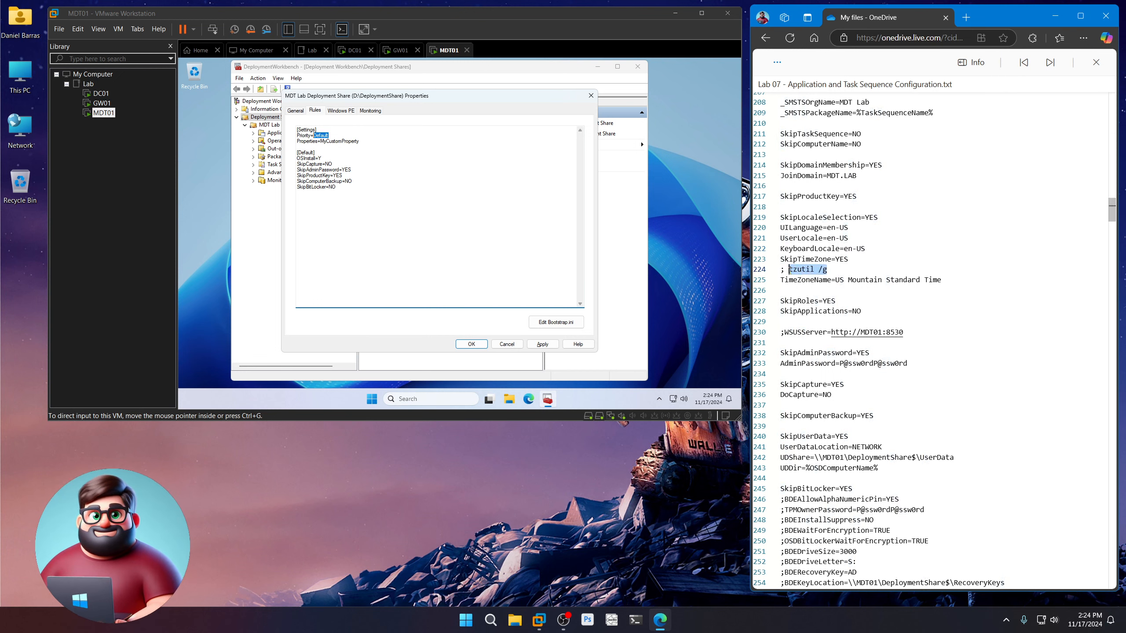
pyautogui.rightClick(803, 272)
pyautogui.click(836, 327)
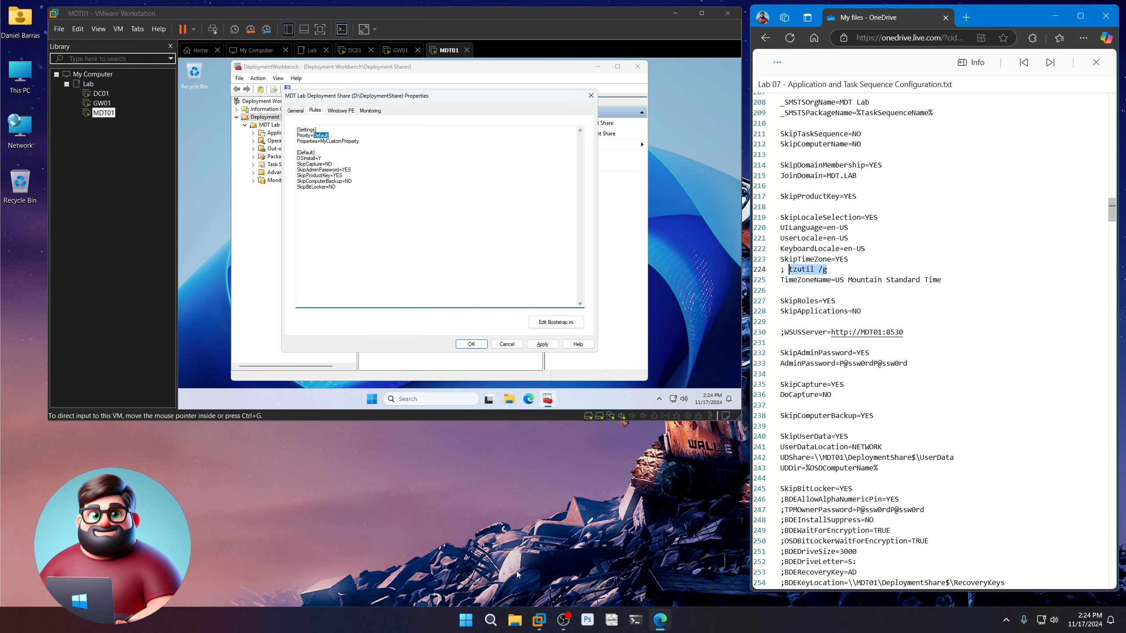
pyautogui.rightClick(465, 620)
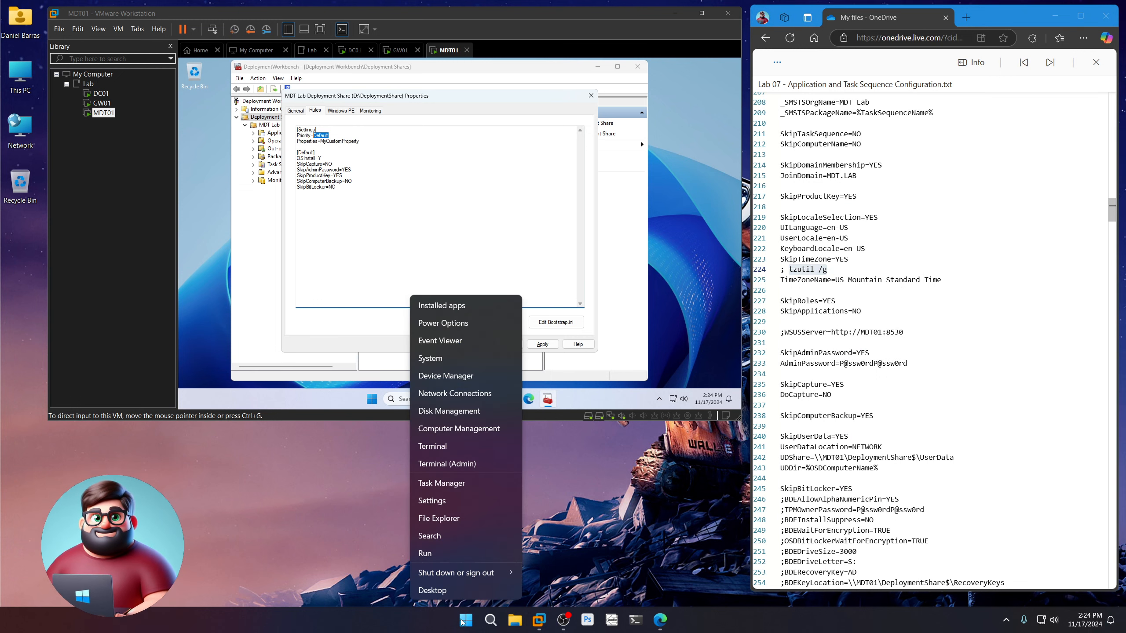
pyautogui.click(450, 554)
pyautogui.write('cmd')
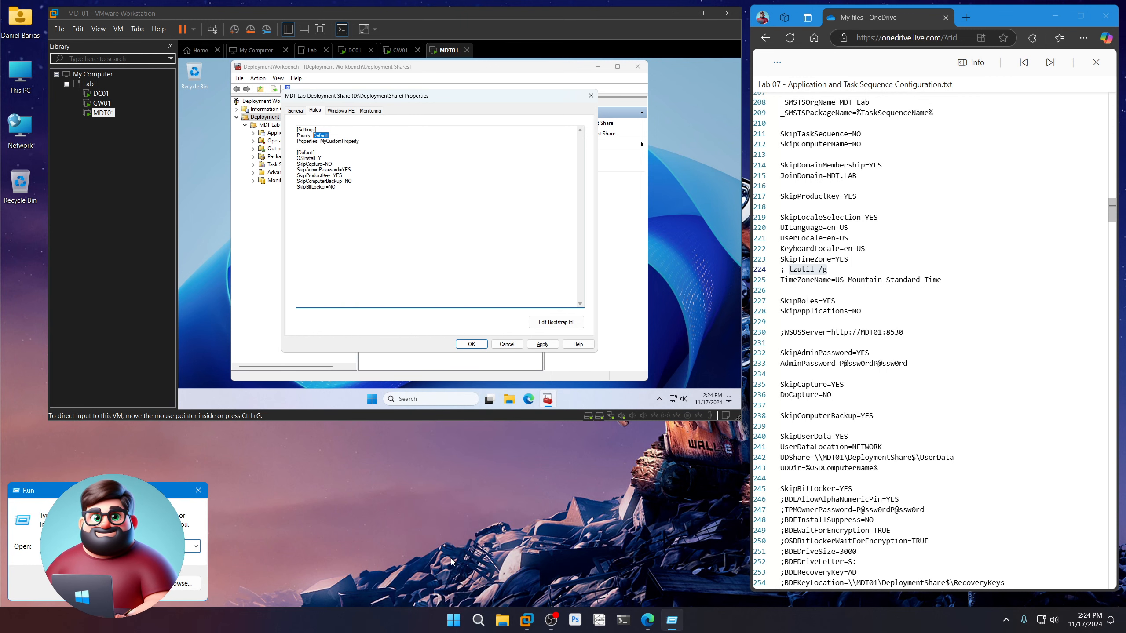
pyautogui.press('Return')
pyautogui.write('tzutil /g')
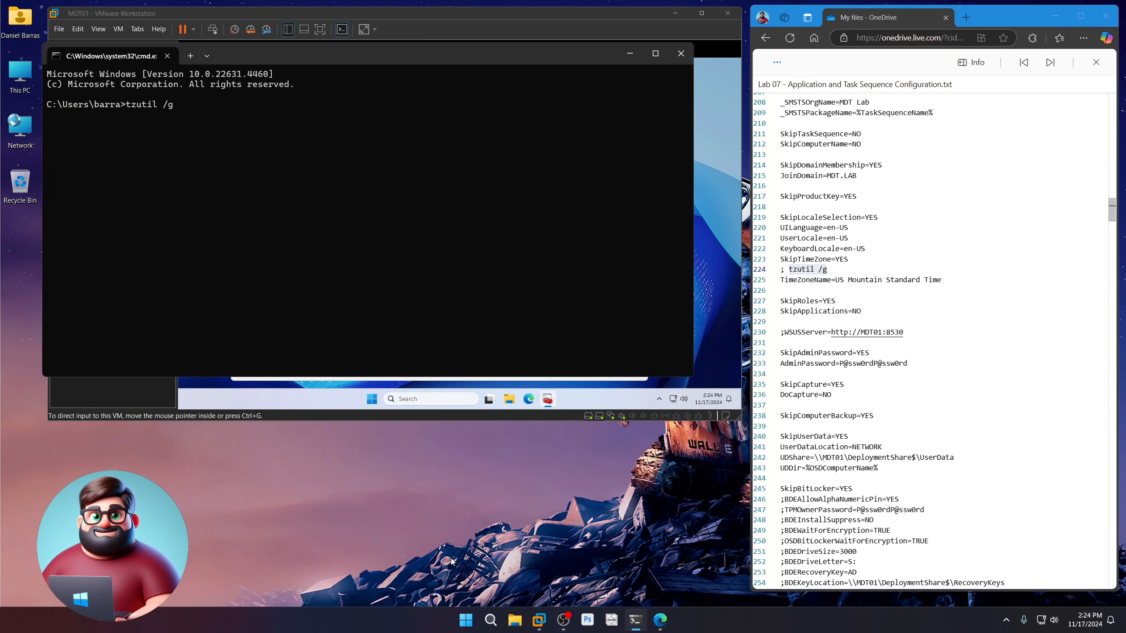
pyautogui.press('Return')
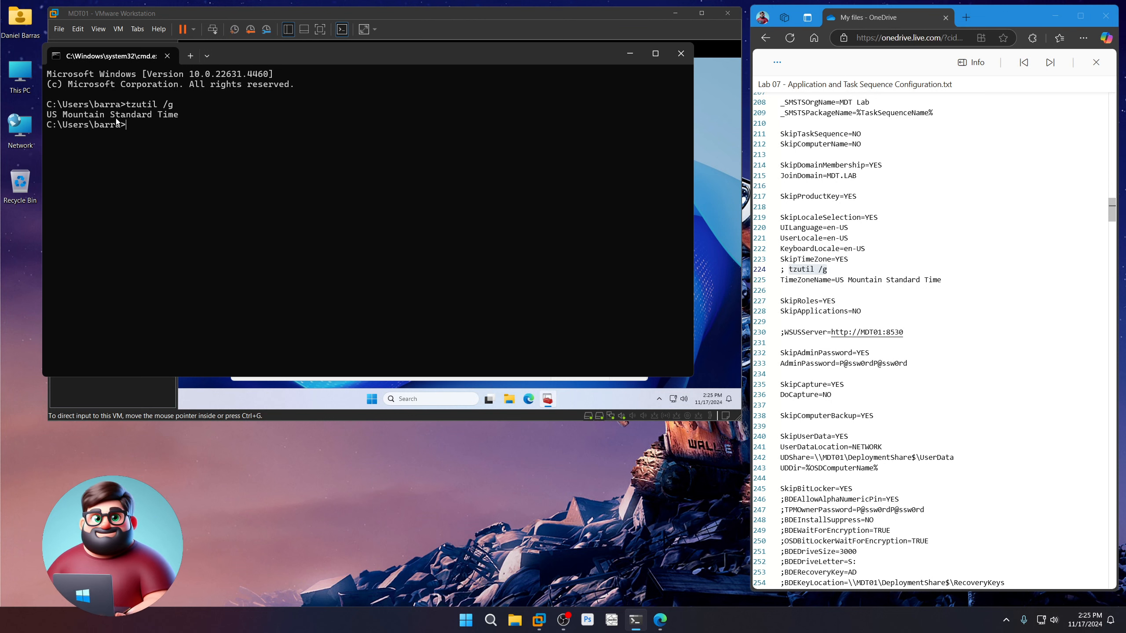
pyautogui.click(679, 59)
# Step: Examine the SkipRoles and SkipApplications settings and the commented-out WSUSServer line in the lab notes
pyautogui.scroll(-3, 845, 219)
pyautogui.click(845, 219)
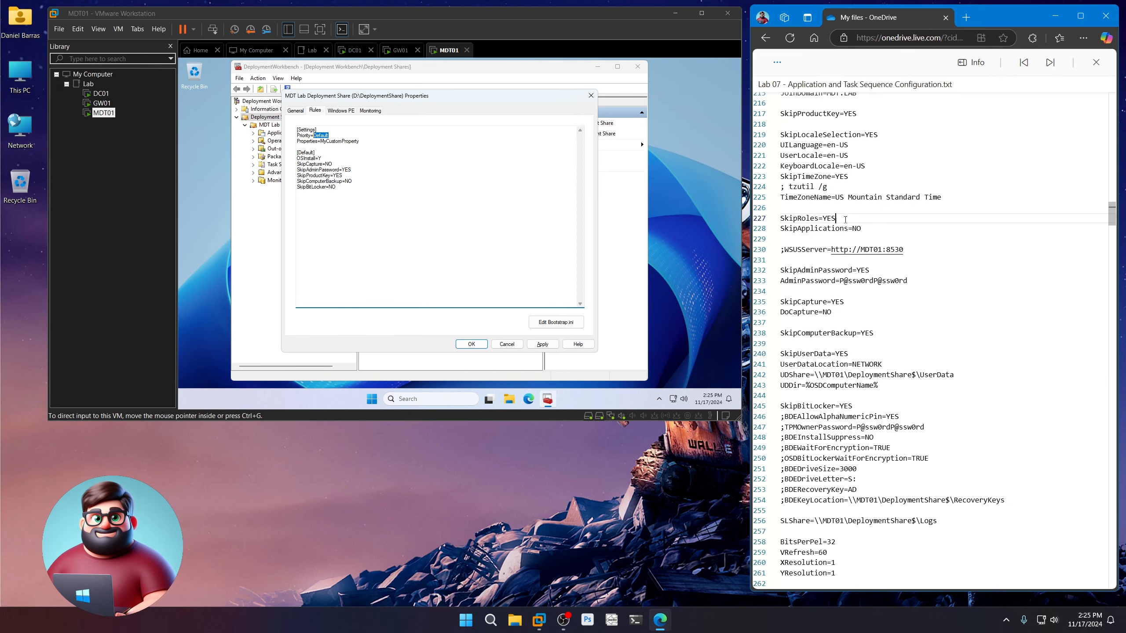
pyautogui.moveTo(845, 219)
pyautogui.mouseDown()
pyautogui.moveTo(823, 218)
pyautogui.moveTo(852, 229)
pyautogui.mouseUp()
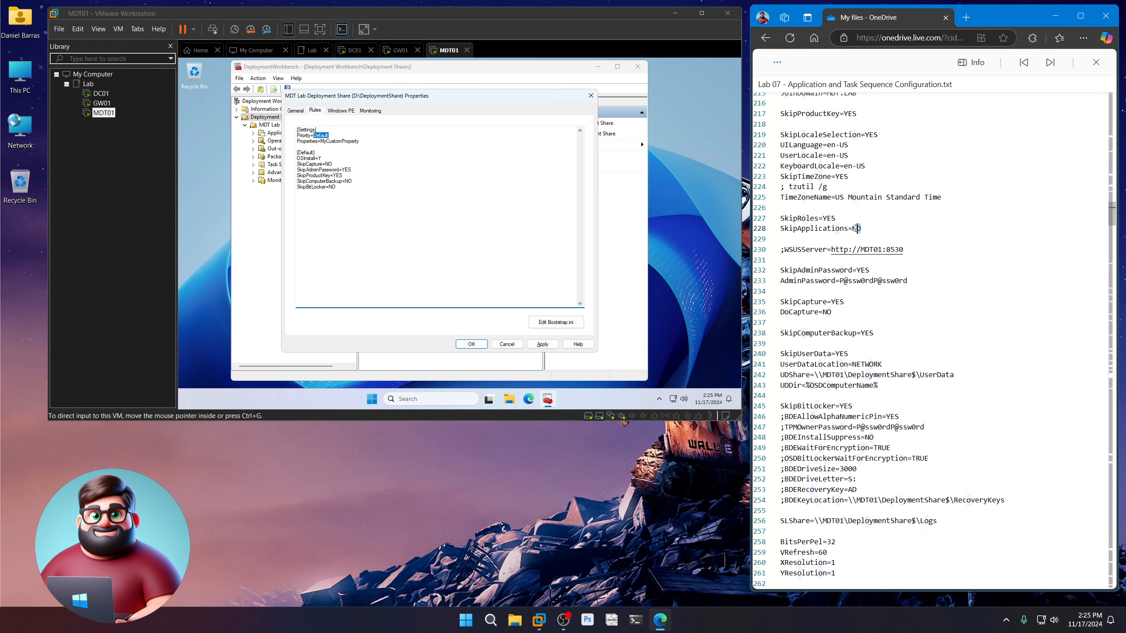
pyautogui.scroll(-2, 947, 351)
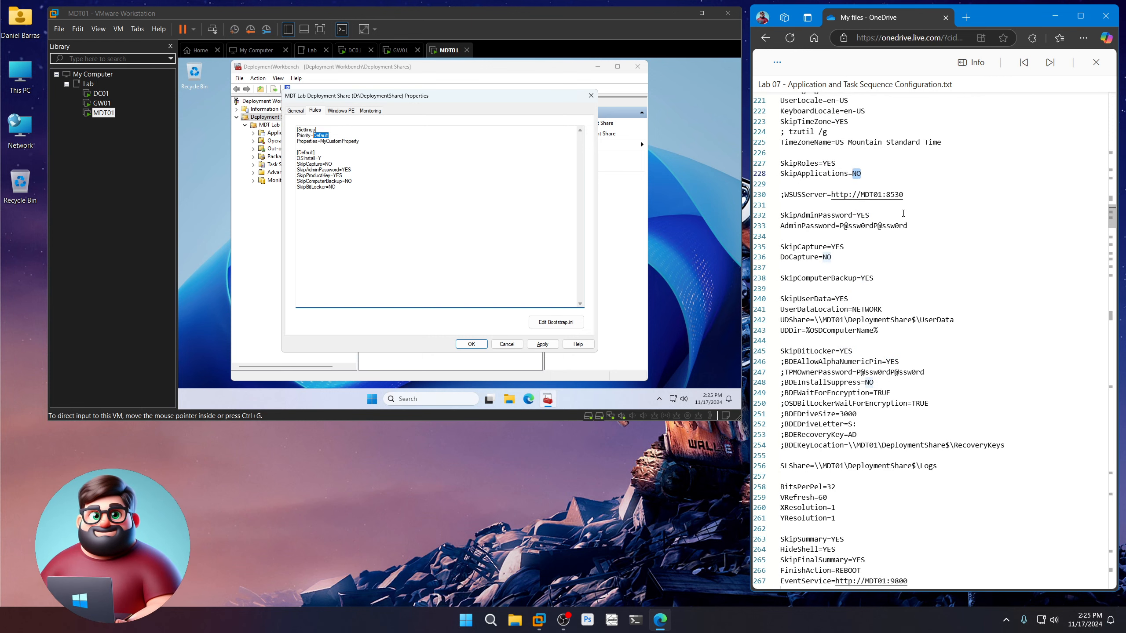
pyautogui.moveTo(914, 195); pyautogui.dragTo(781, 195)
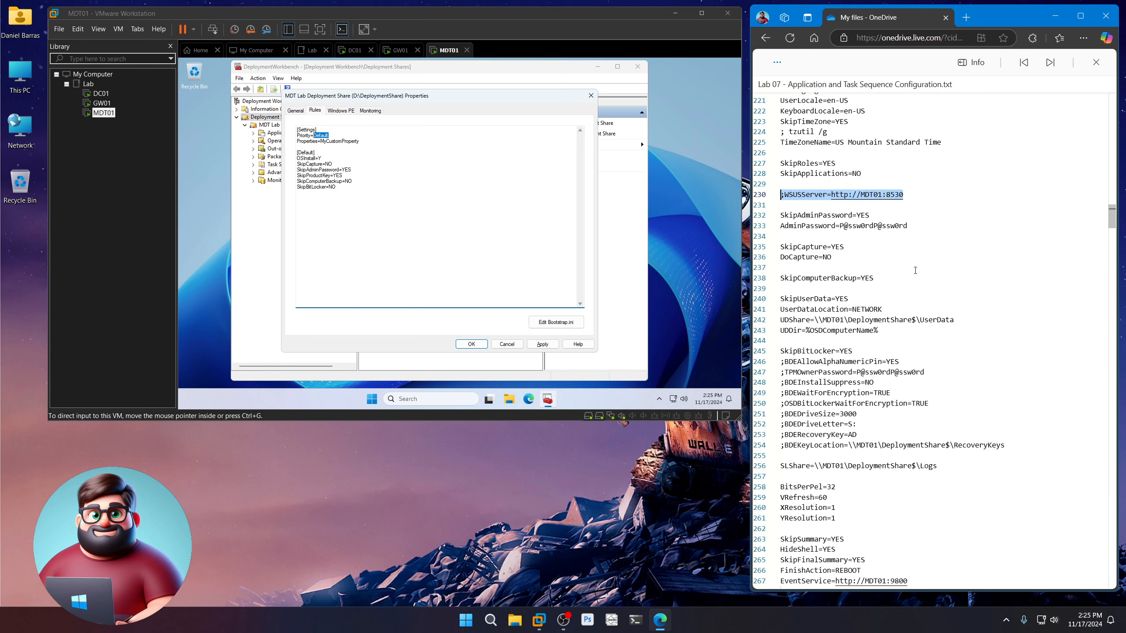
# Step: Review the administrator password, capture, computer backup, user data, BitLocker and SLShare log settings in the lab notes
pyautogui.moveTo(870, 215)
pyautogui.mouseDown()
pyautogui.moveTo(857, 216)
pyautogui.moveTo(899, 226)
pyautogui.moveTo(840, 226)
pyautogui.moveTo(830, 192)
pyautogui.moveTo(819, 204)
pyautogui.moveTo(861, 223)
pyautogui.mouseUp()
pyautogui.scroll(-1, 891, 349)
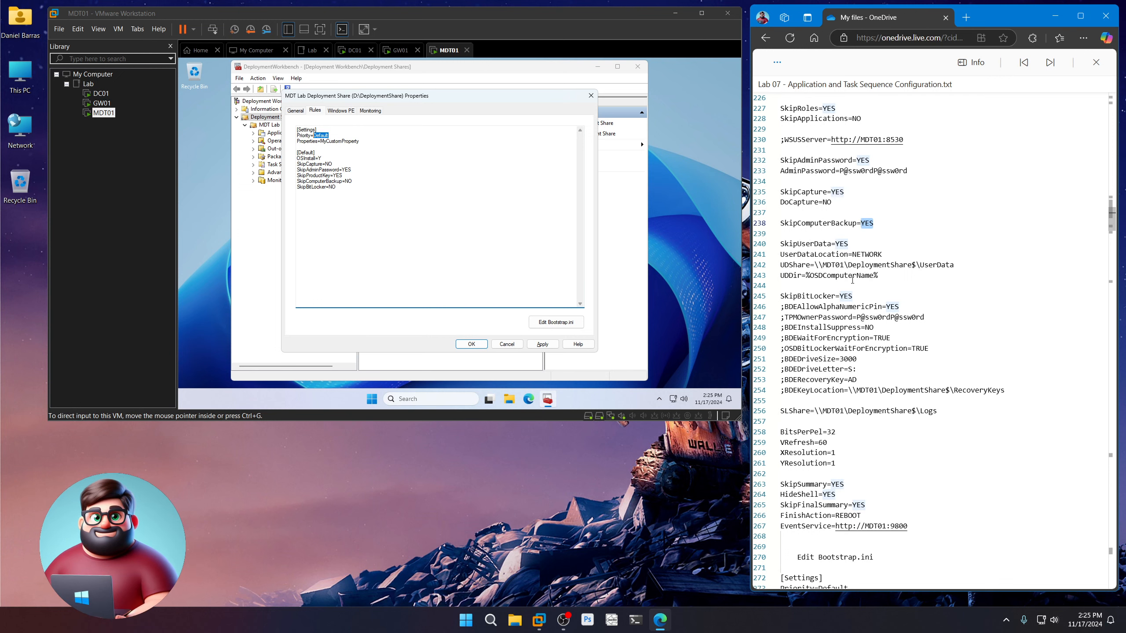
pyautogui.scroll(-2, 850, 269)
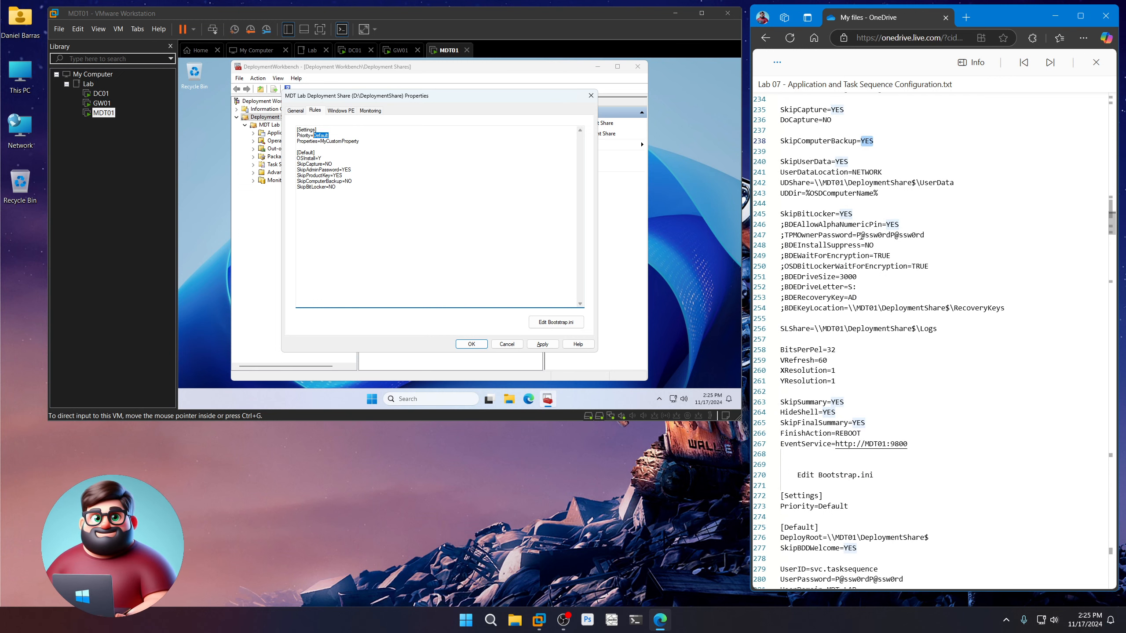
pyautogui.moveTo(852, 214); pyautogui.dragTo(840, 213)
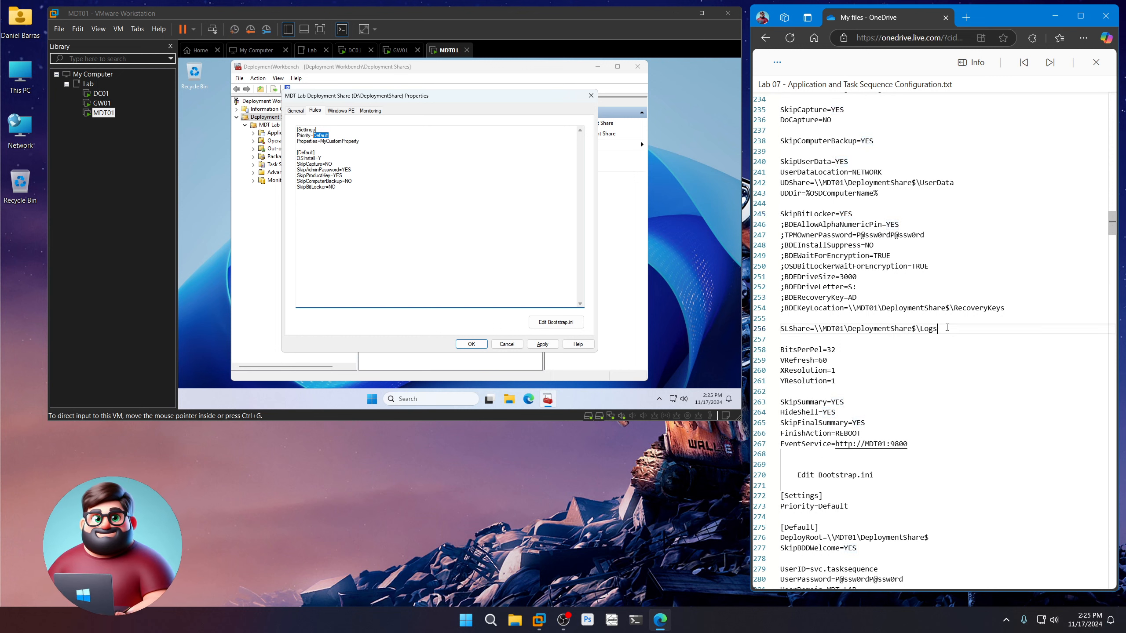
pyautogui.moveTo(938, 329); pyautogui.dragTo(780, 330)
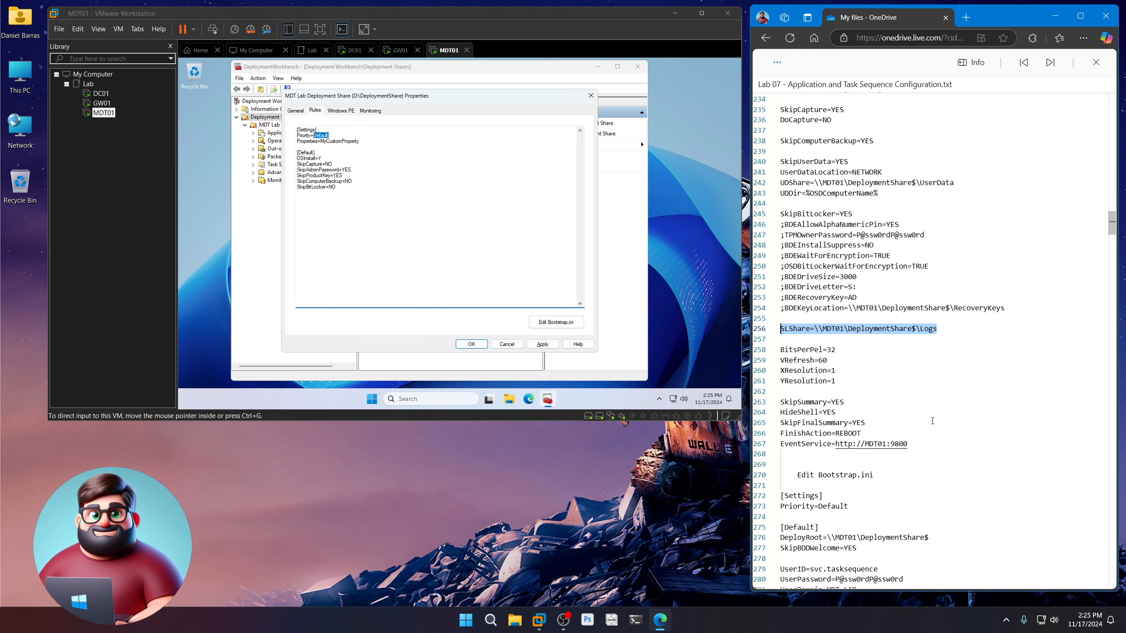
pyautogui.scroll(-1, 858, 382)
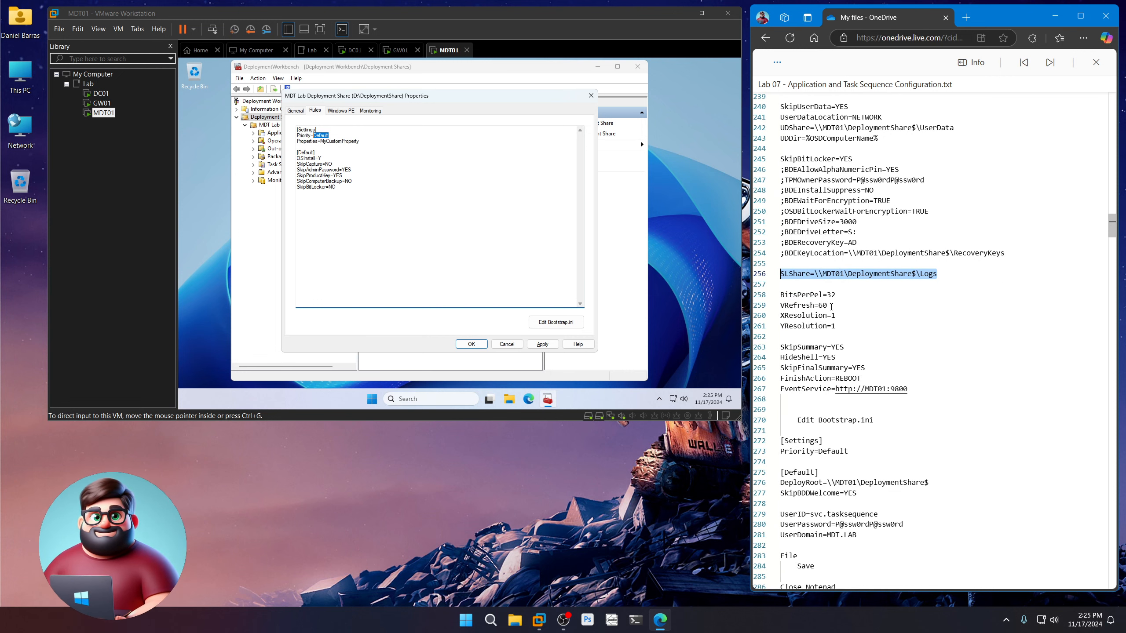
# Step: Examine the display settings BitsPerPel, VRefresh, XResolution and YResolution in the lab notes
pyautogui.moveTo(835, 326); pyautogui.dragTo(781, 295)
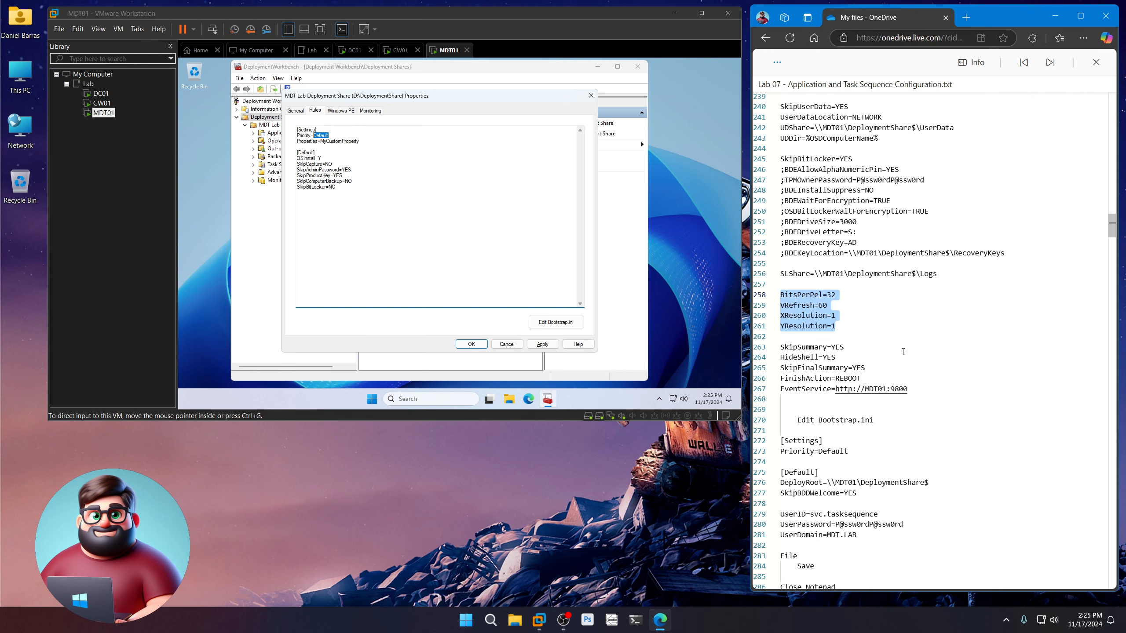
pyautogui.click(852, 294)
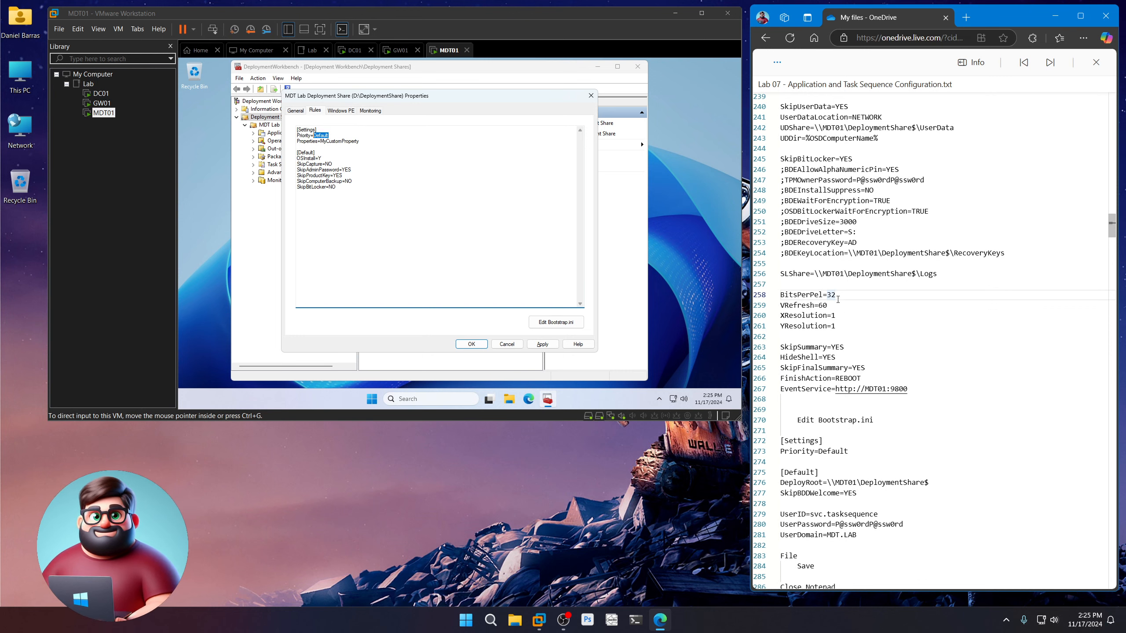
pyautogui.click(831, 326)
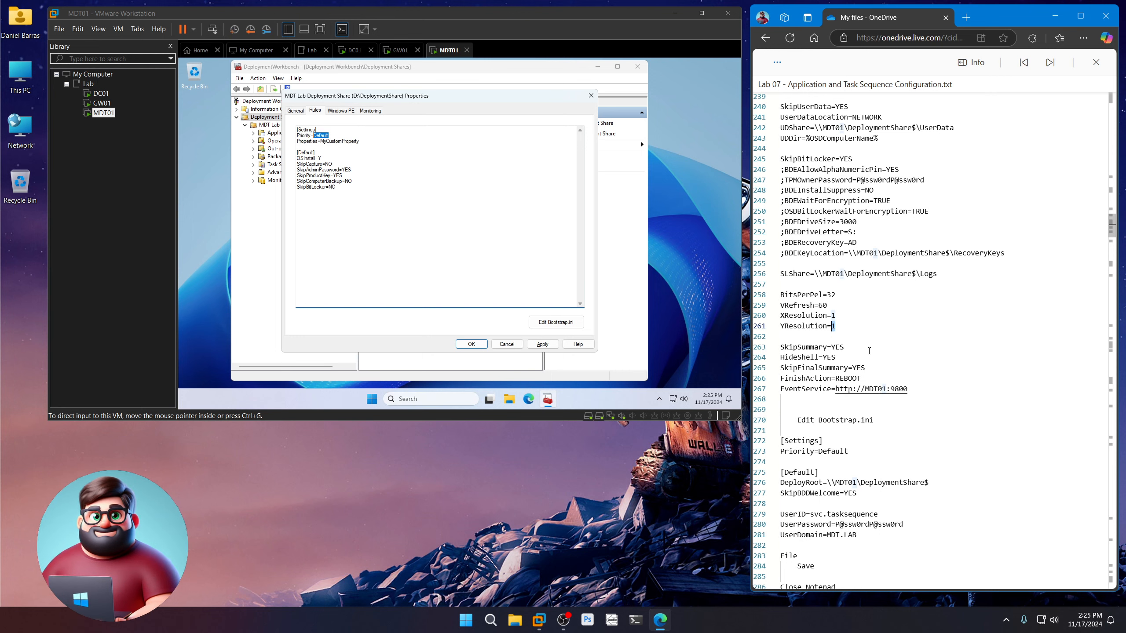
pyautogui.moveTo(855, 329); pyautogui.dragTo(776, 300)
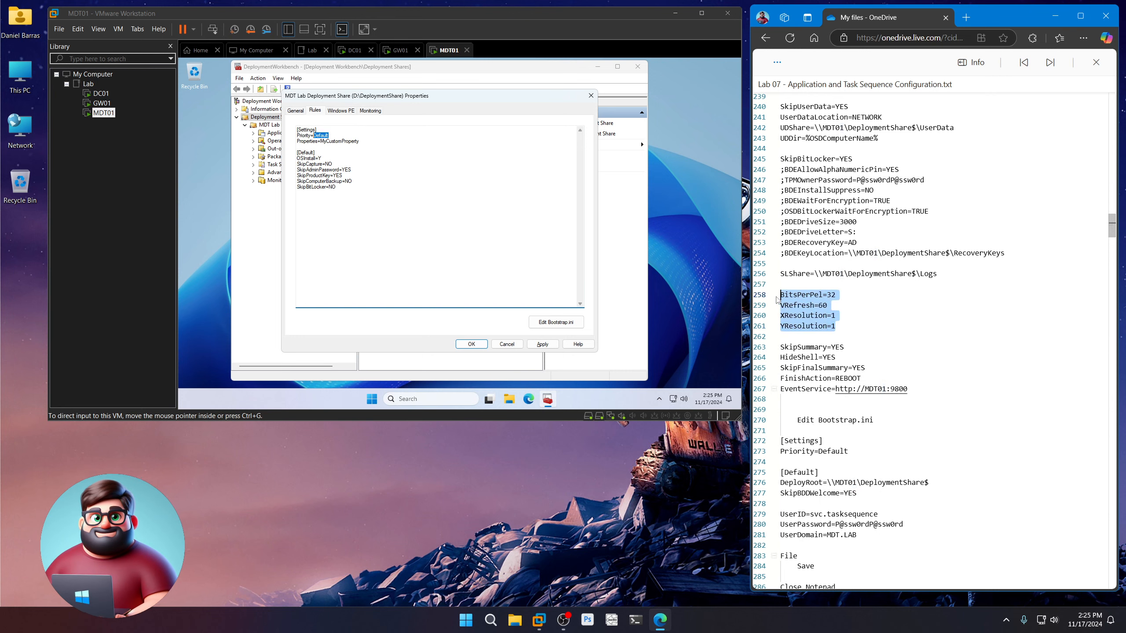
# Step: Examine the SkipSummary, HideShell, SkipFinalSummary, FinishAction and EventService settings in the lab notes
pyautogui.scroll(-1, 926, 359)
pyautogui.click(855, 296)
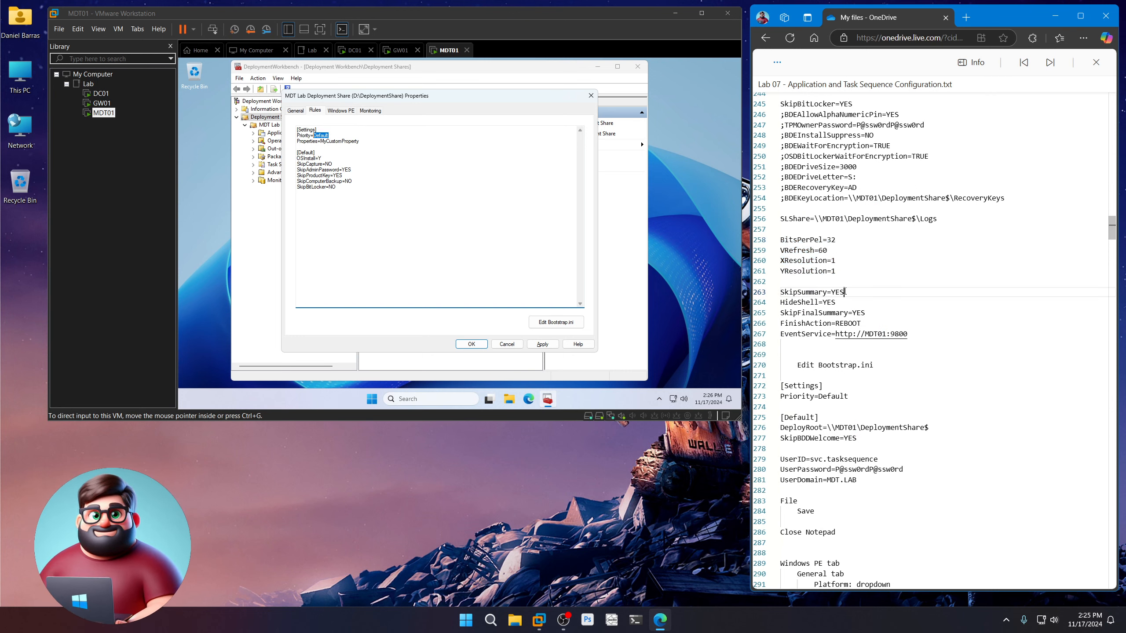
pyautogui.click(838, 302)
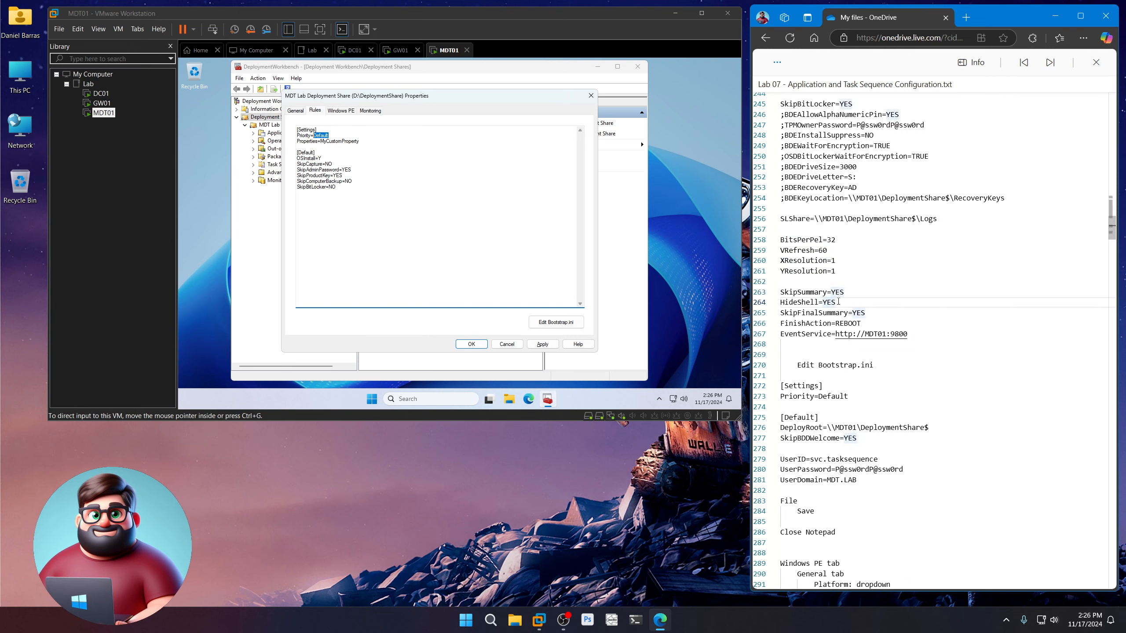
pyautogui.moveTo(838, 302); pyautogui.dragTo(823, 302)
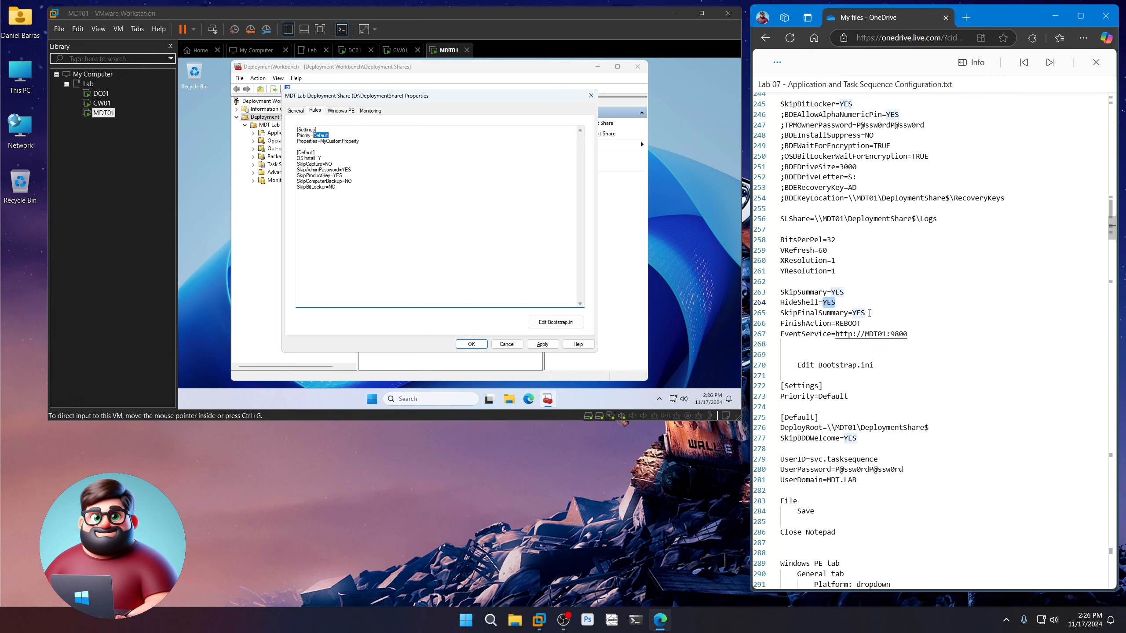
pyautogui.moveTo(865, 312); pyautogui.dragTo(844, 291)
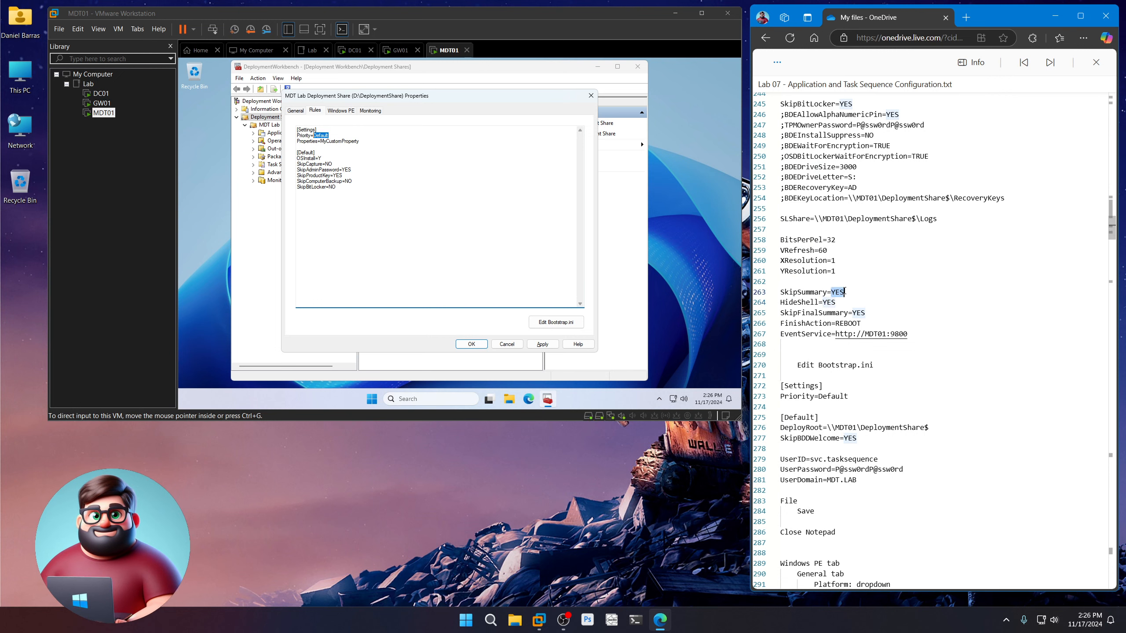
pyautogui.doubleClick(857, 323)
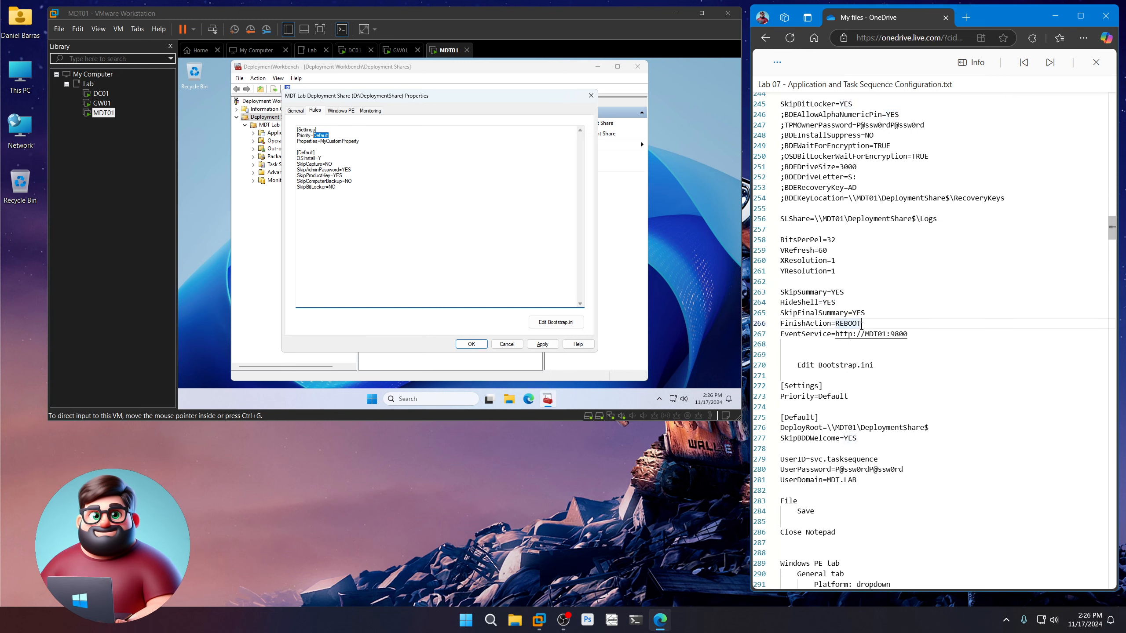
pyautogui.moveTo(861, 324); pyautogui.dragTo(836, 323)
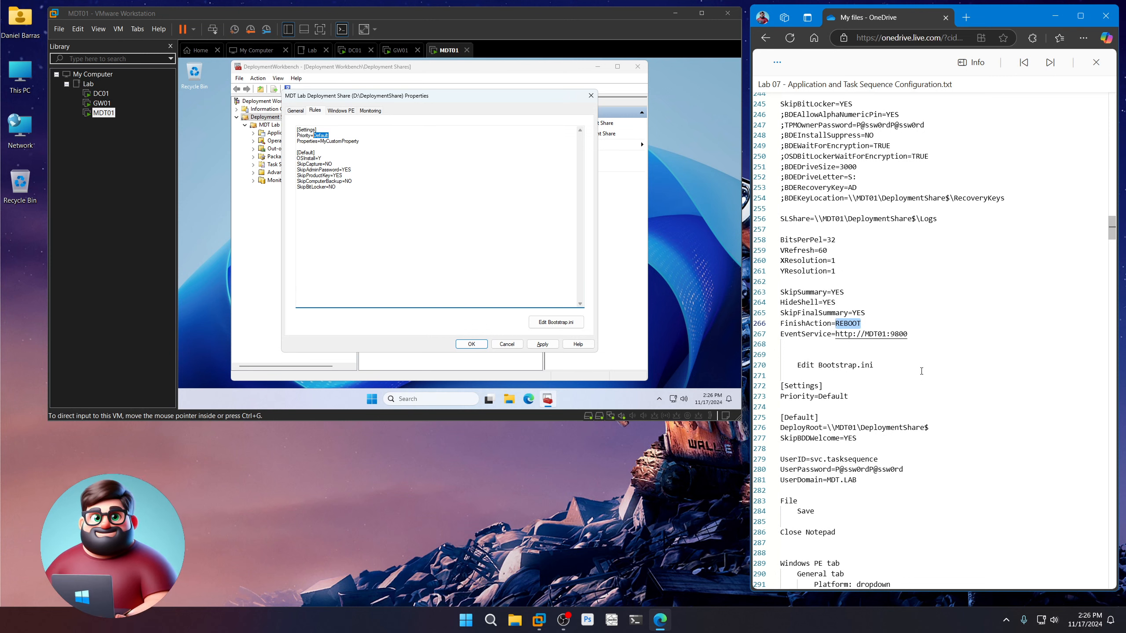
pyautogui.moveTo(912, 337); pyautogui.dragTo(780, 337)
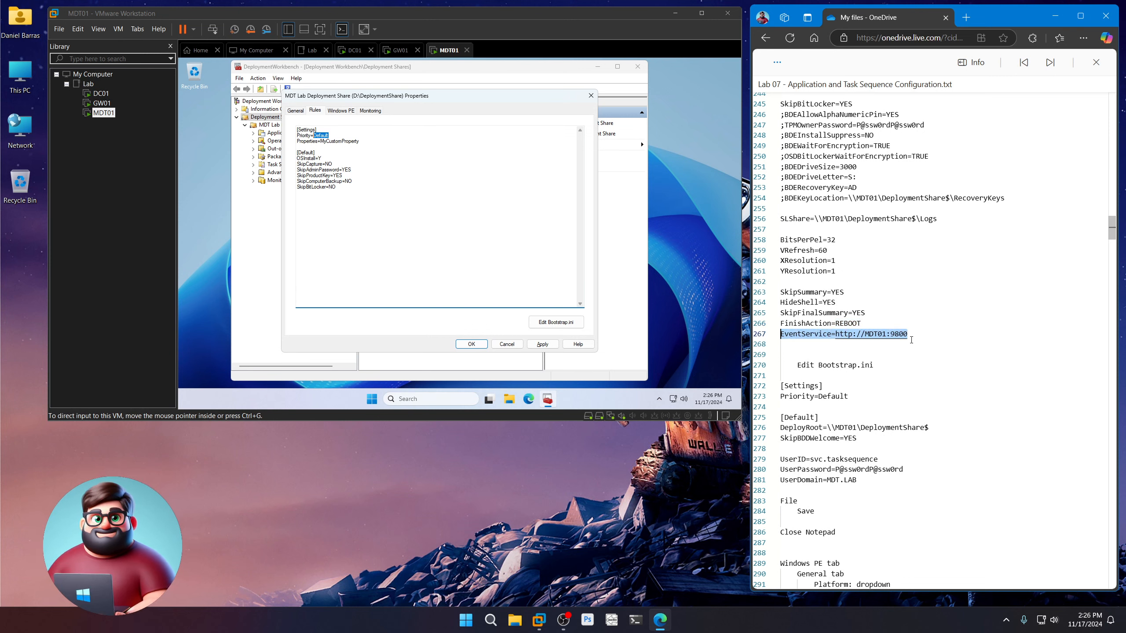
# Step: Replace the deployment share's rules with the notes' block from [Settings] through EventService, including the product keys and administrator password
pyautogui.moveTo(908, 335); pyautogui.dragTo(772, 187)
pyautogui.rightClick(798, 194)
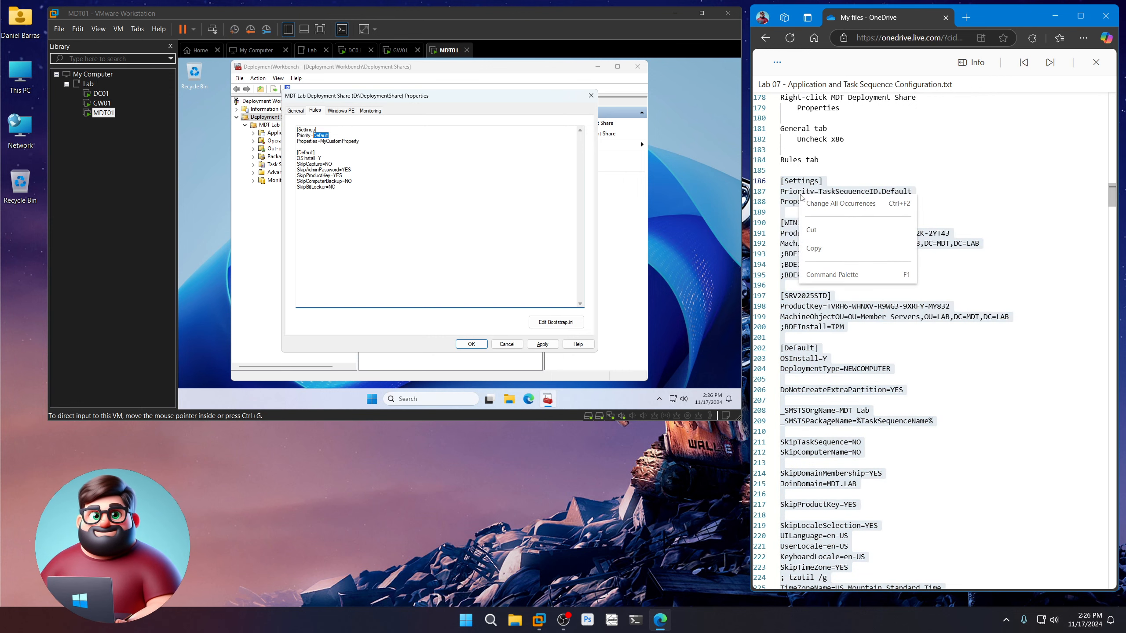
pyautogui.click(829, 242)
pyautogui.click(373, 192)
pyautogui.hotkey('ctrl', 'a')
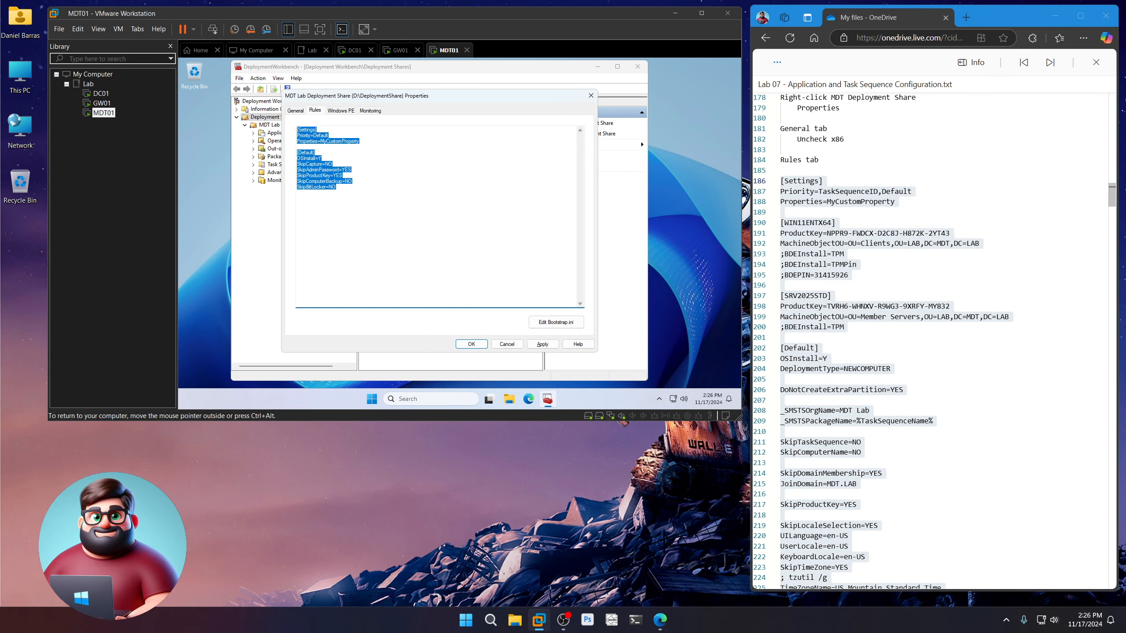
pyautogui.hotkey('ctrl', 'v')
pyautogui.scroll(-15, 841, 383)
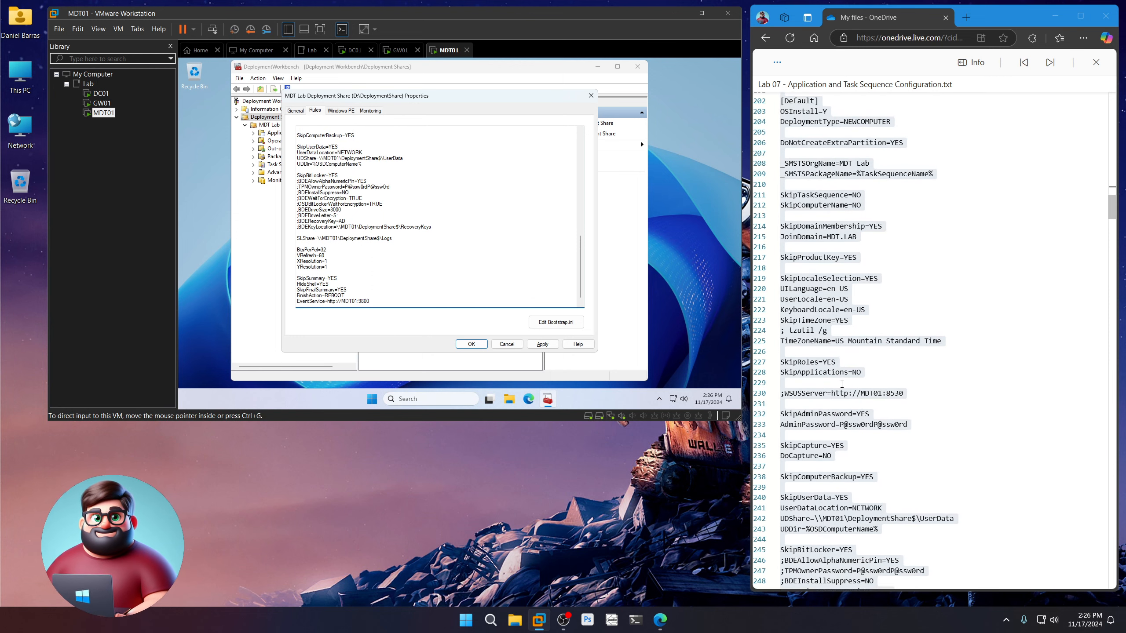
# Step: Open Bootstrap.ini for editing and check the UserID, UserPassword and UserDomain entries in the lab notes
pyautogui.scroll(-3, 840, 384)
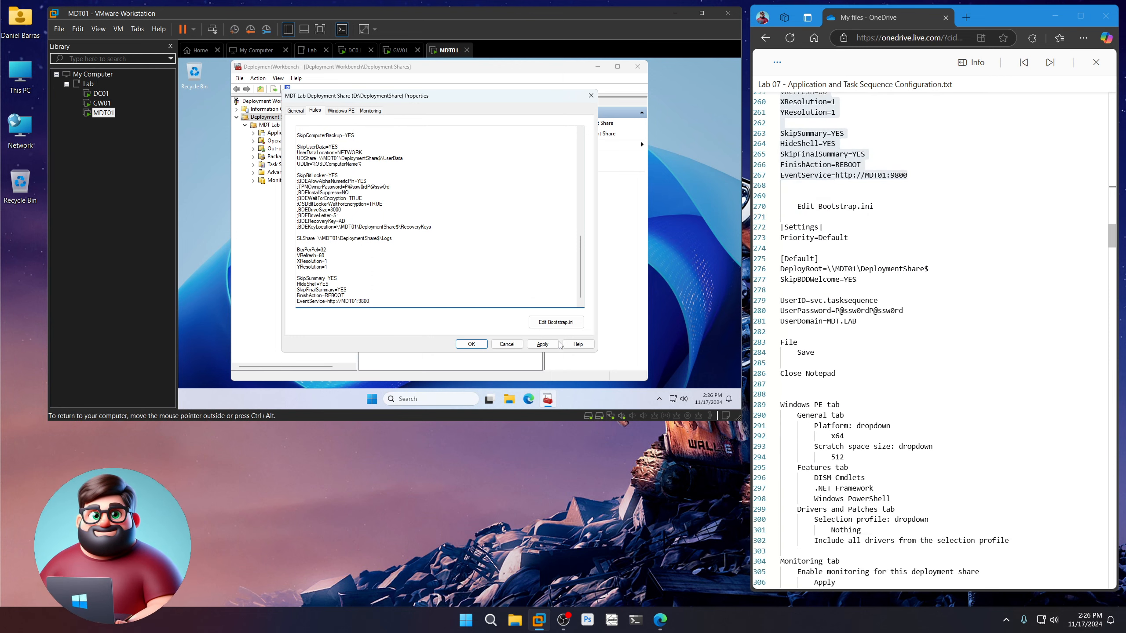
pyautogui.click(559, 325)
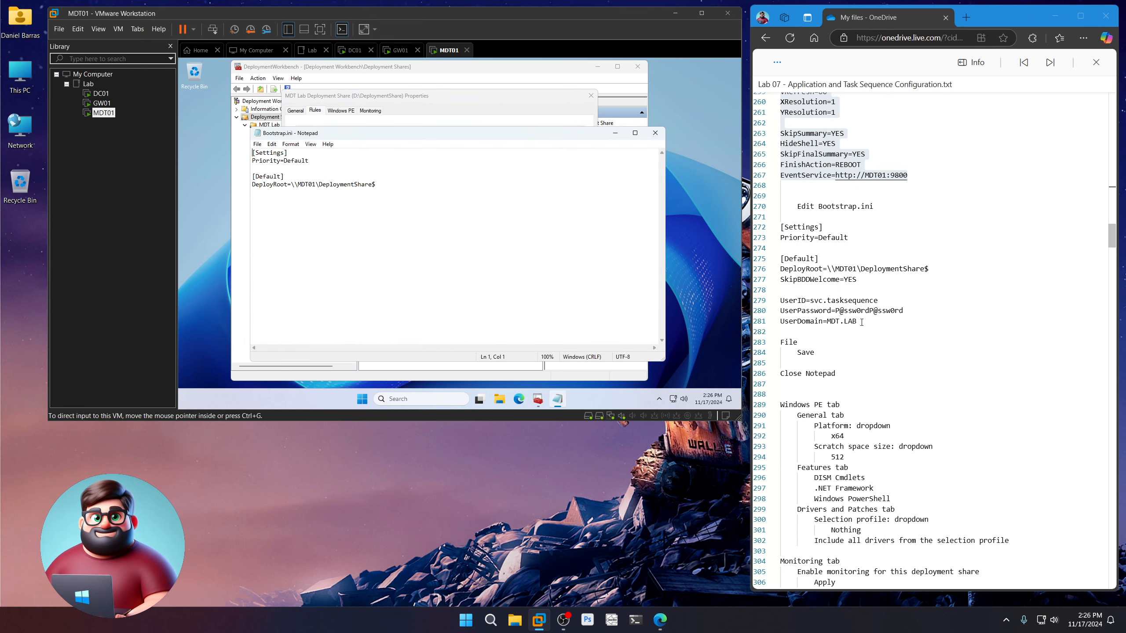
pyautogui.moveTo(810, 301); pyautogui.dragTo(904, 312)
pyautogui.click(831, 328)
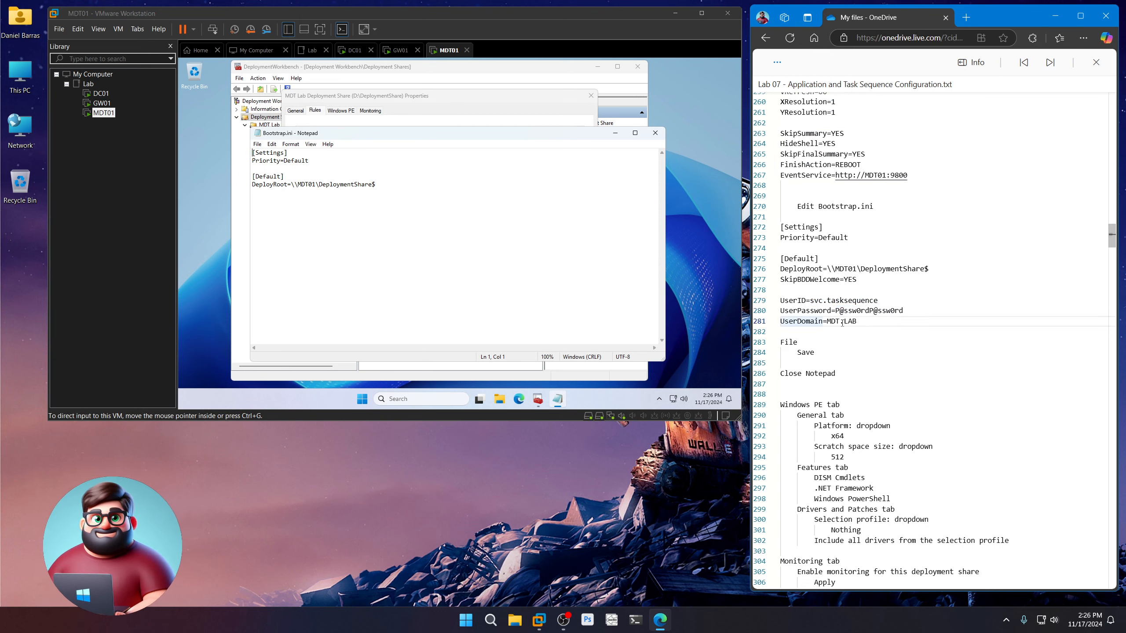
pyautogui.click(785, 331)
# Step: Replace the Bootstrap.ini contents with the notes' version, including SkipBDDWelcome=YES and the user ID, password and domain entries, and save and close the file
pyautogui.moveTo(785, 331); pyautogui.dragTo(771, 227)
pyautogui.rightClick(789, 228)
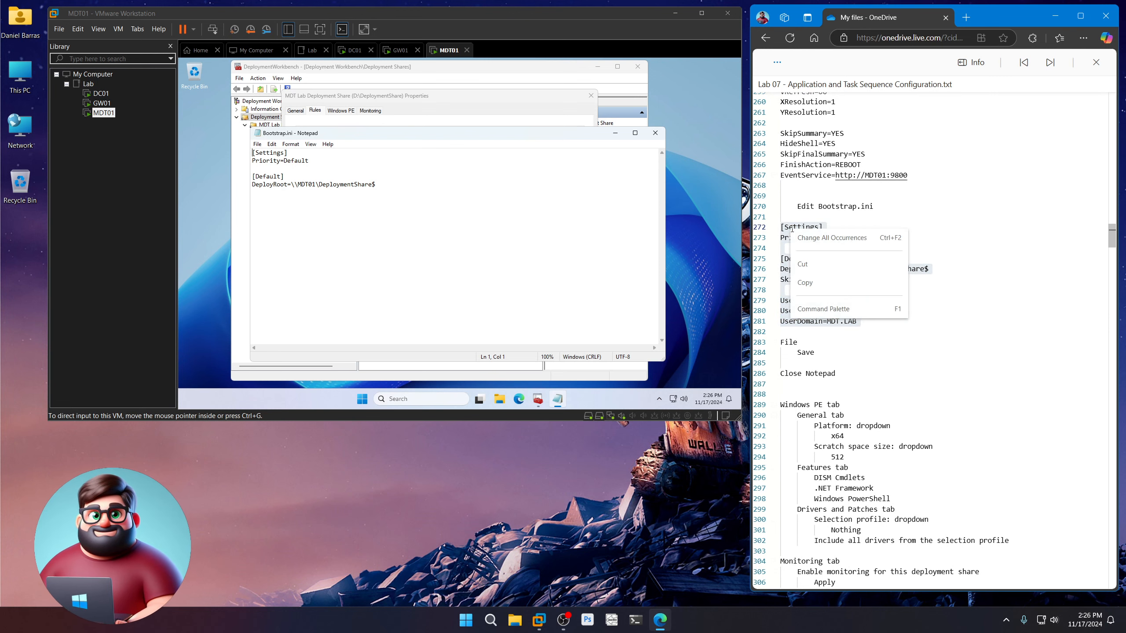
pyautogui.click(817, 283)
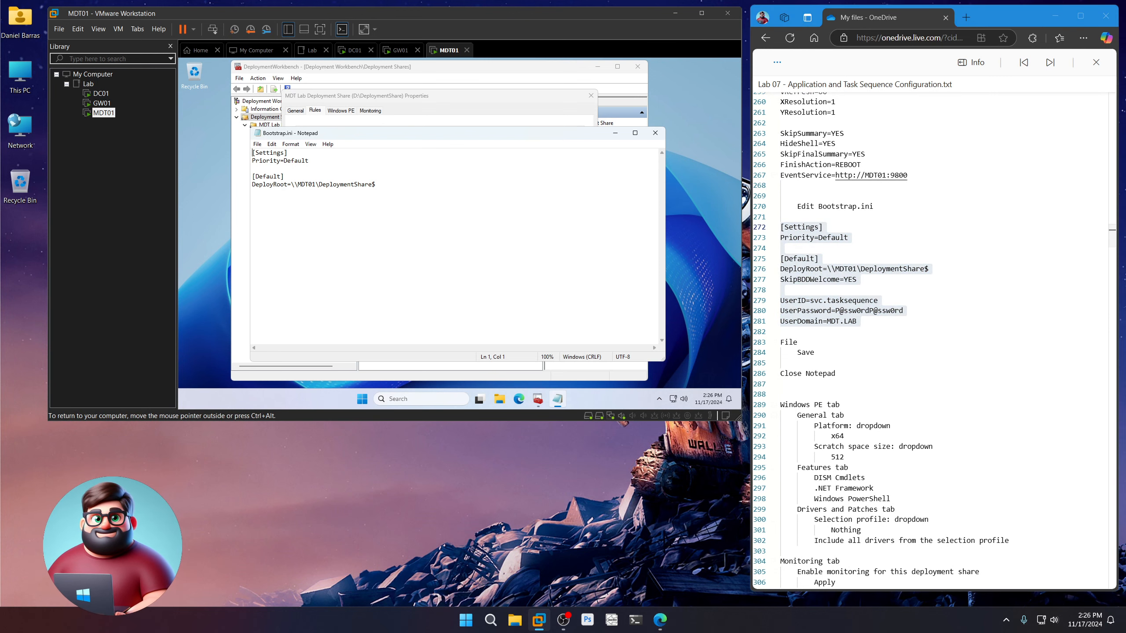
pyautogui.moveTo(377, 185); pyautogui.dragTo(225, 142)
pyautogui.hotkey('ctrl', 'v')
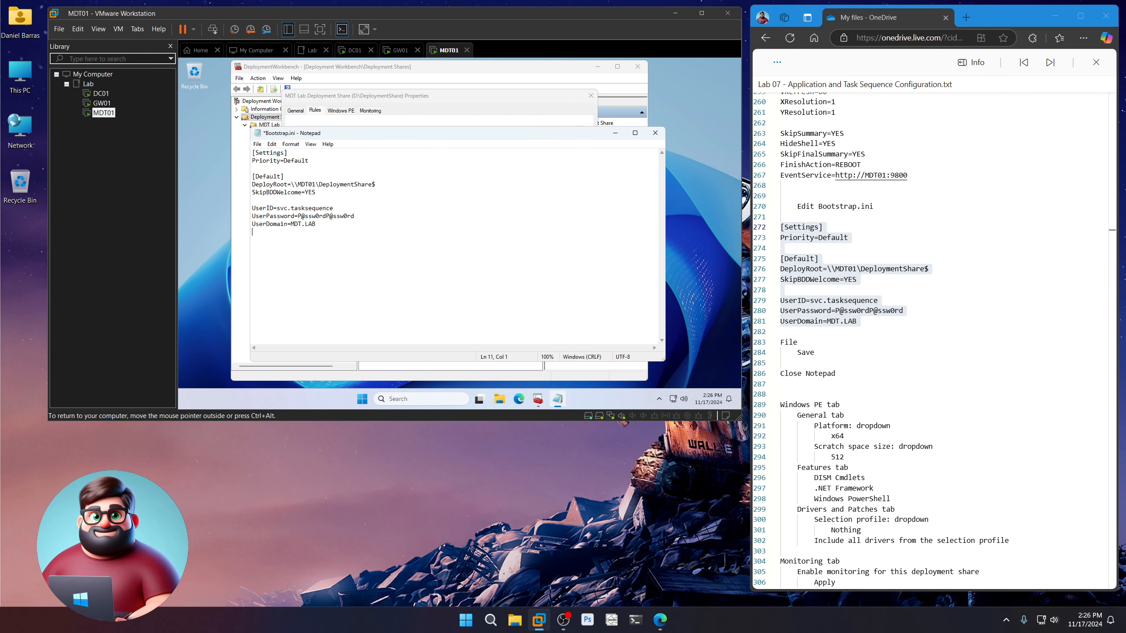
pyautogui.click(257, 144)
pyautogui.click(271, 184)
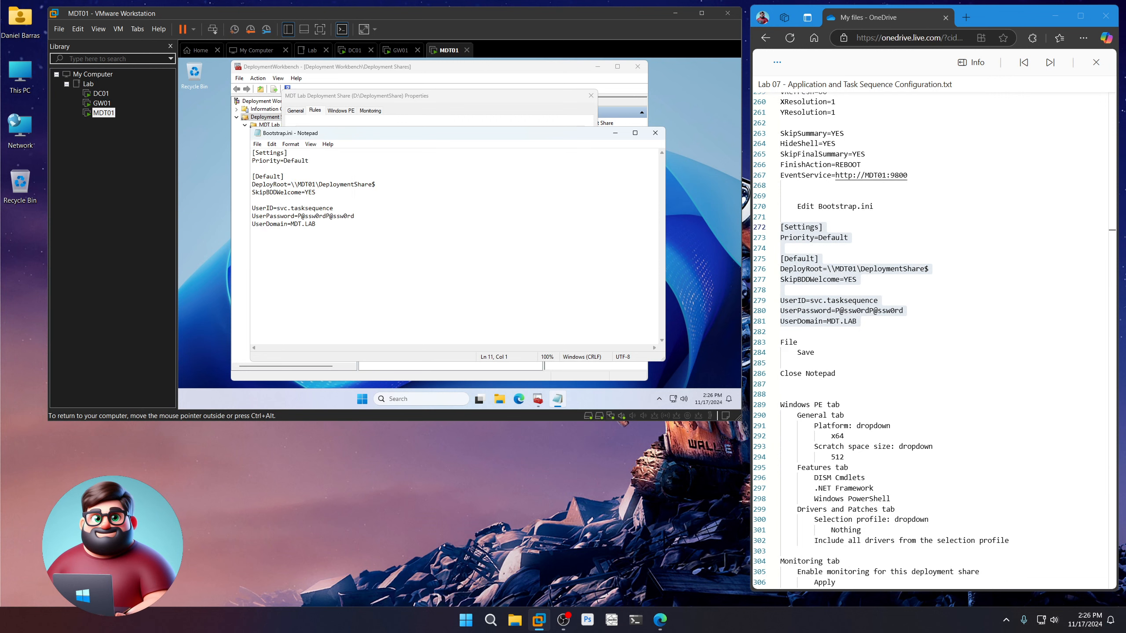
pyautogui.click(655, 133)
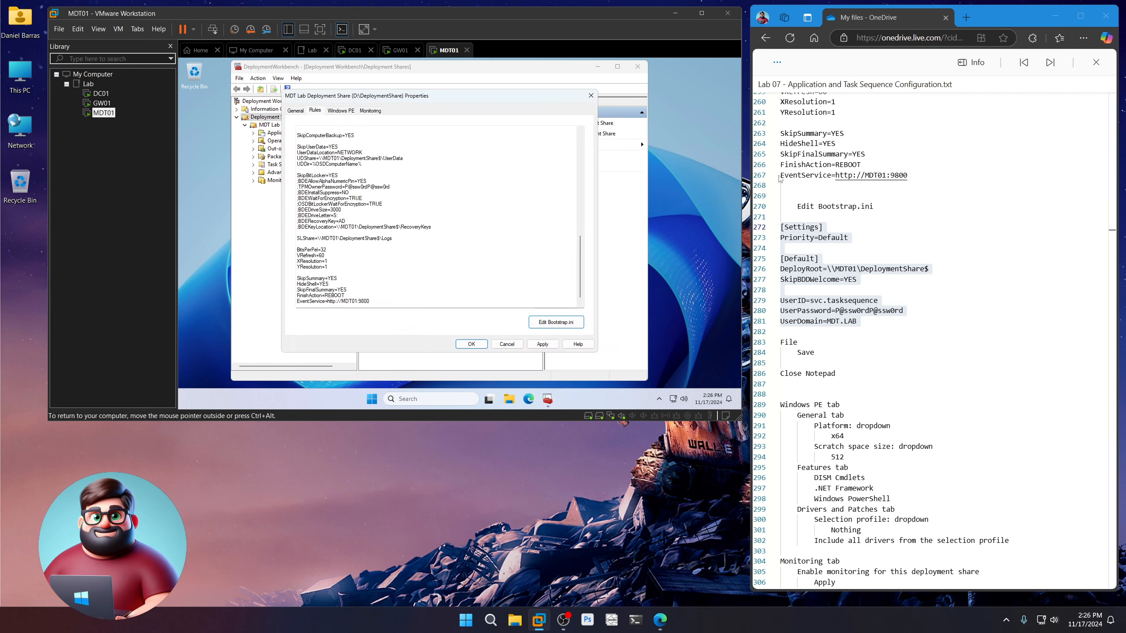
# Step: Set the Windows PE platform to x64 and its scratch space size to 512
pyautogui.scroll(-5, 847, 317)
pyautogui.moveTo(839, 186); pyautogui.dragTo(766, 195)
pyautogui.click(342, 111)
pyautogui.click(341, 122)
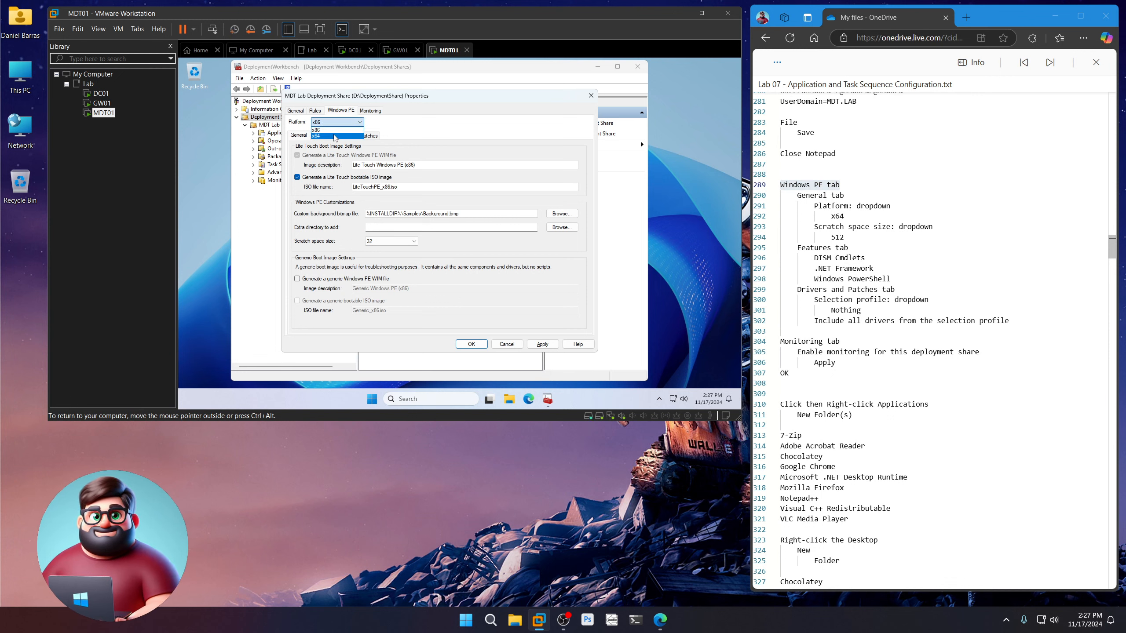
pyautogui.click(335, 136)
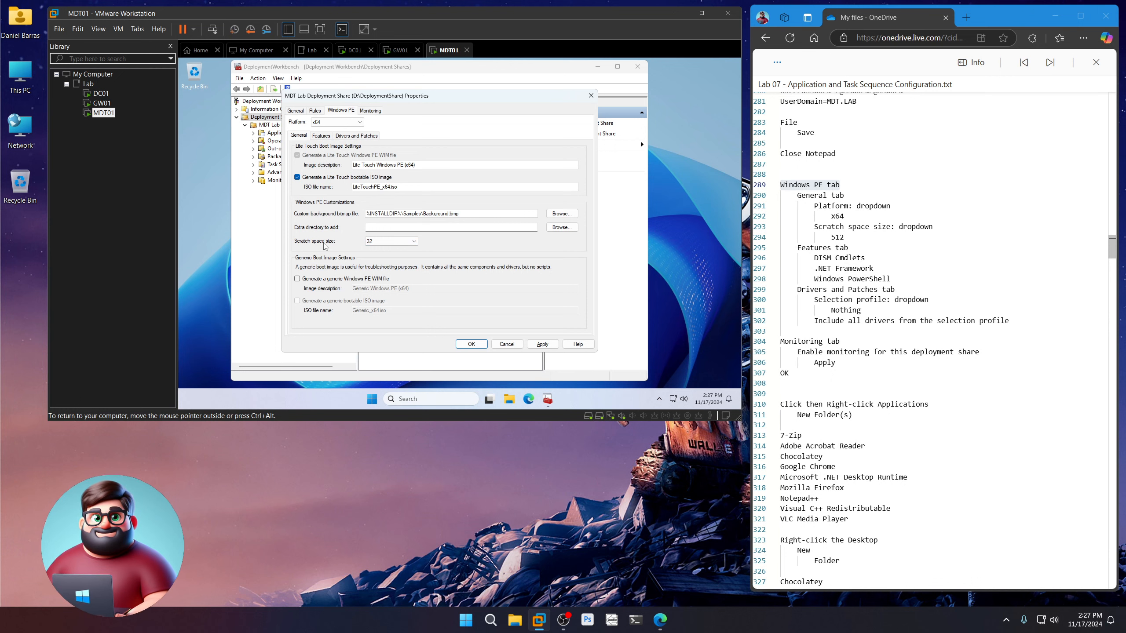
pyautogui.click(407, 243)
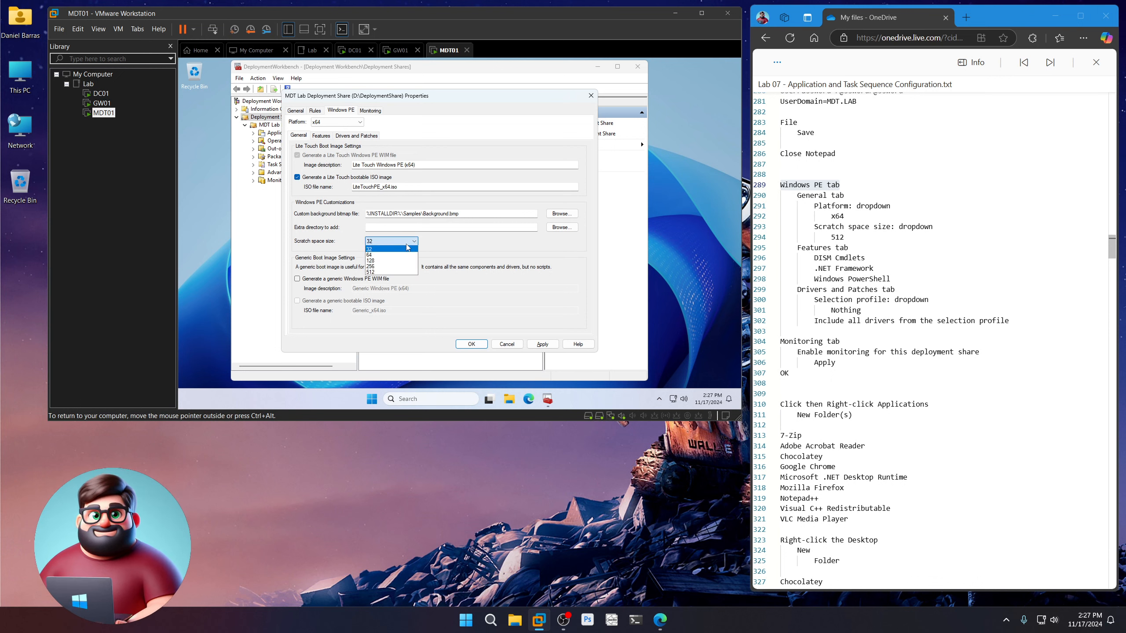
pyautogui.click(390, 272)
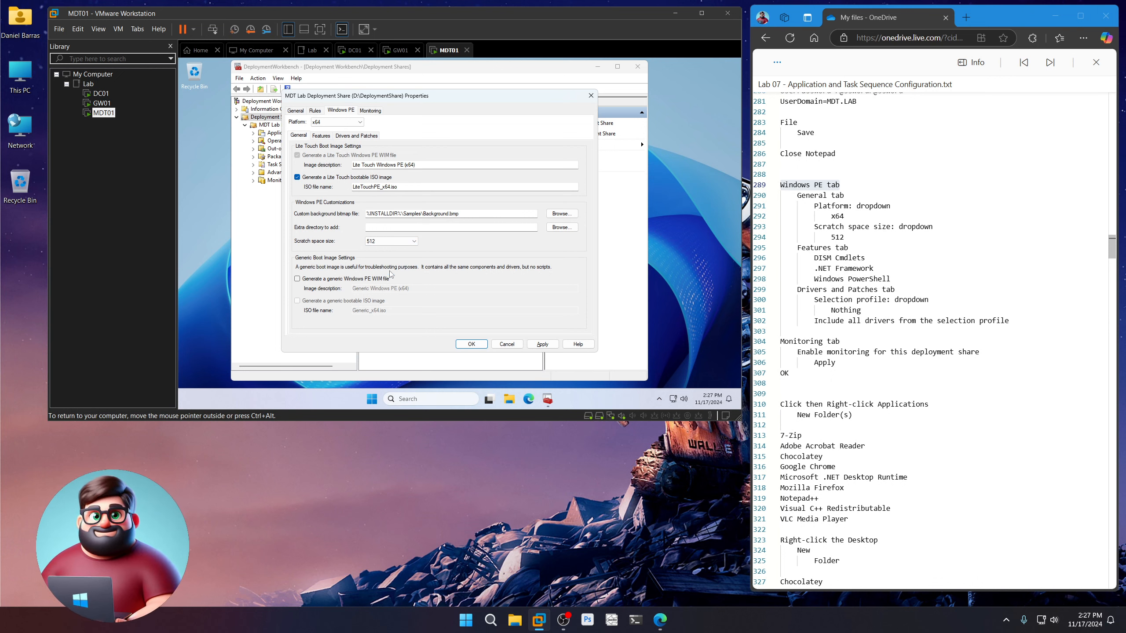
# Step: Enable the DISM Cmdlets, .NET Framework and Windows PowerShell feature packs for the Windows PE image
pyautogui.click(324, 137)
pyautogui.click(296, 169)
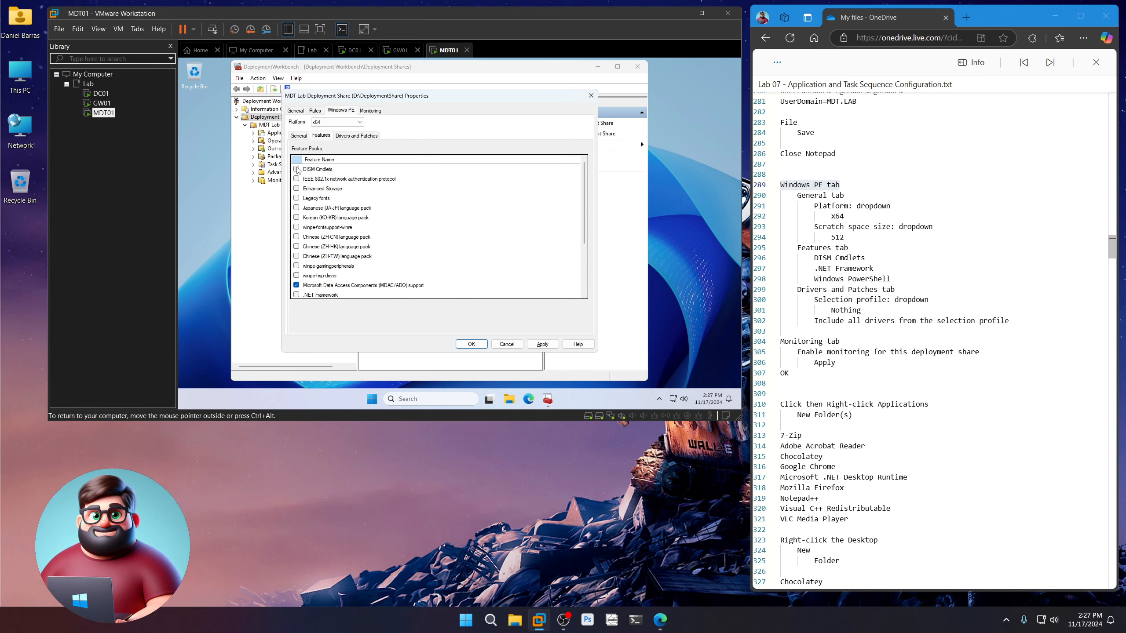
pyautogui.click(296, 295)
pyautogui.scroll(-2, 343, 267)
pyautogui.click(296, 266)
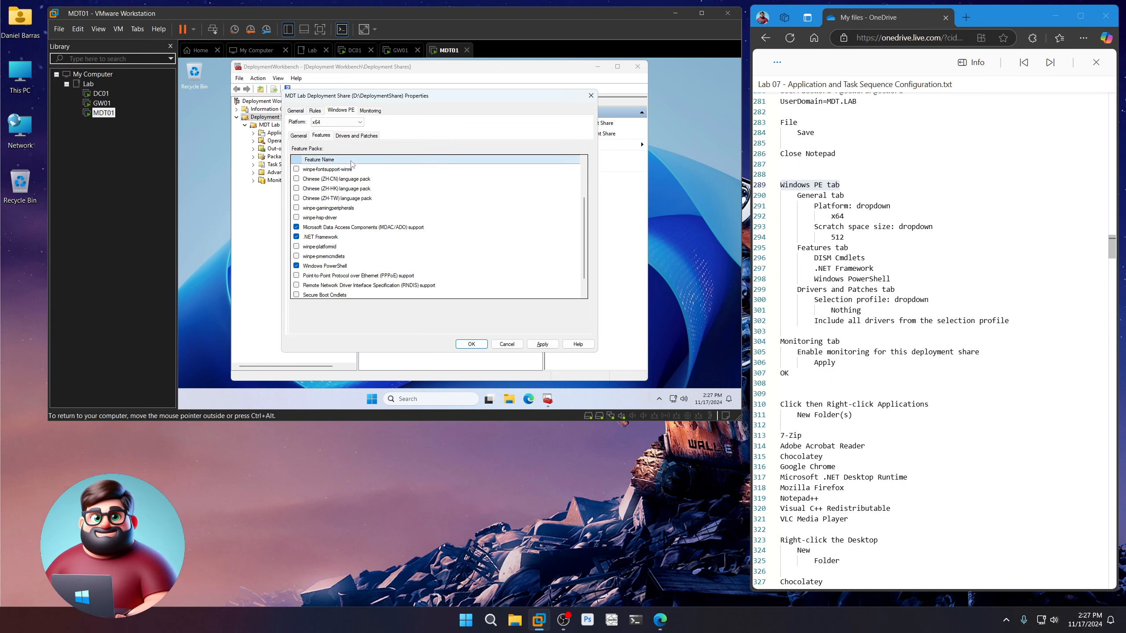
# Step: Set the Windows PE driver selection profile to Nothing and include all drivers from the selection profile
pyautogui.click(361, 135)
pyautogui.click(379, 155)
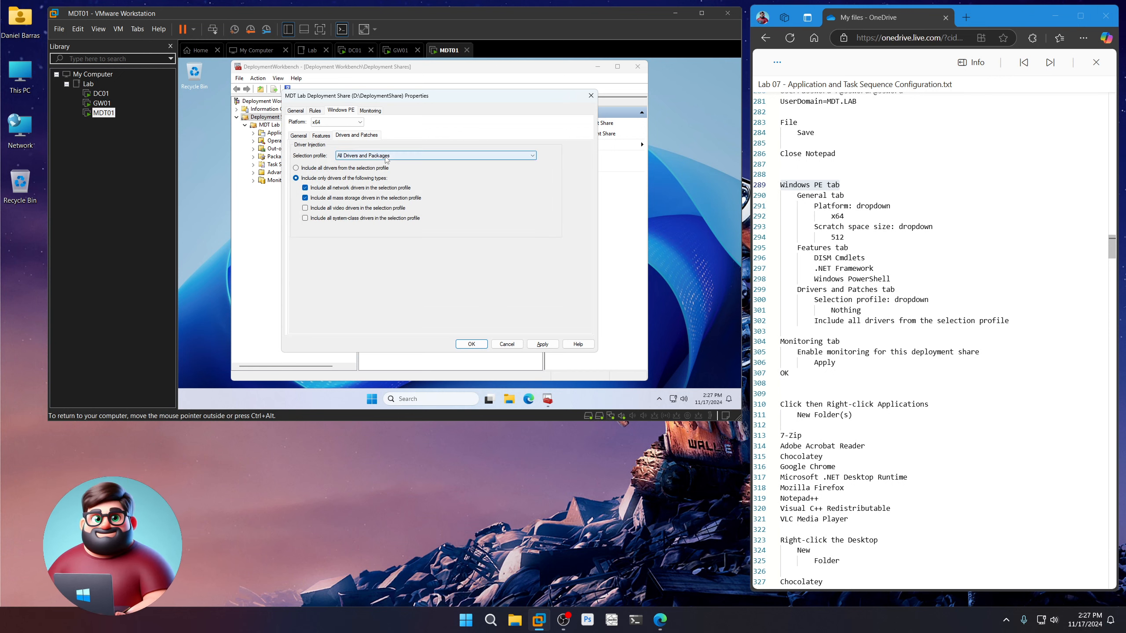
pyautogui.click(364, 190)
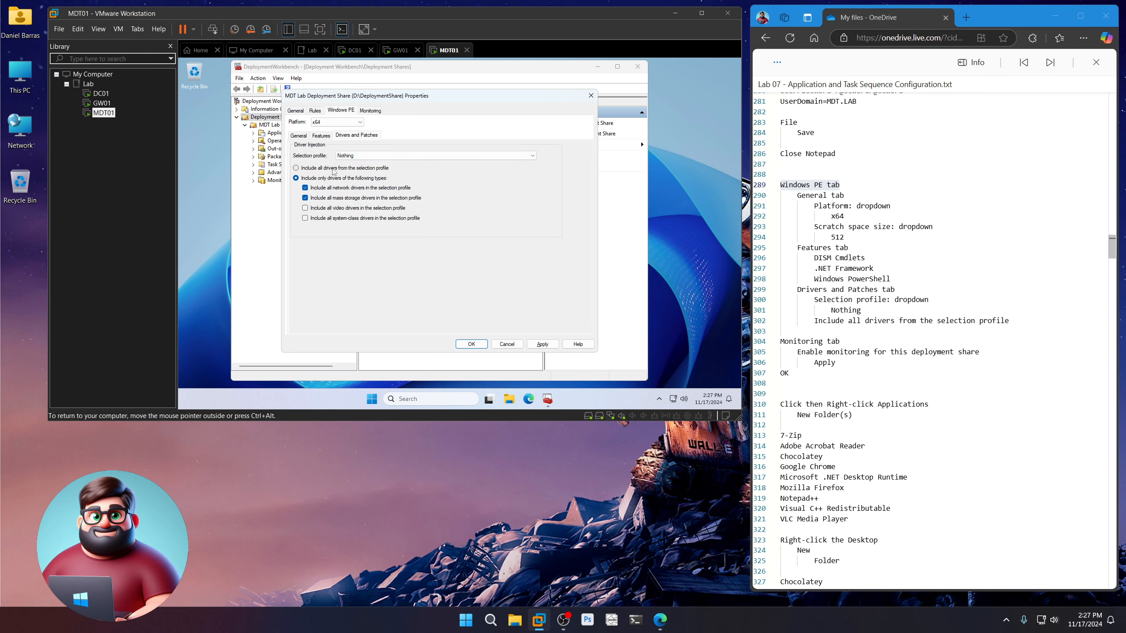
pyautogui.click(333, 171)
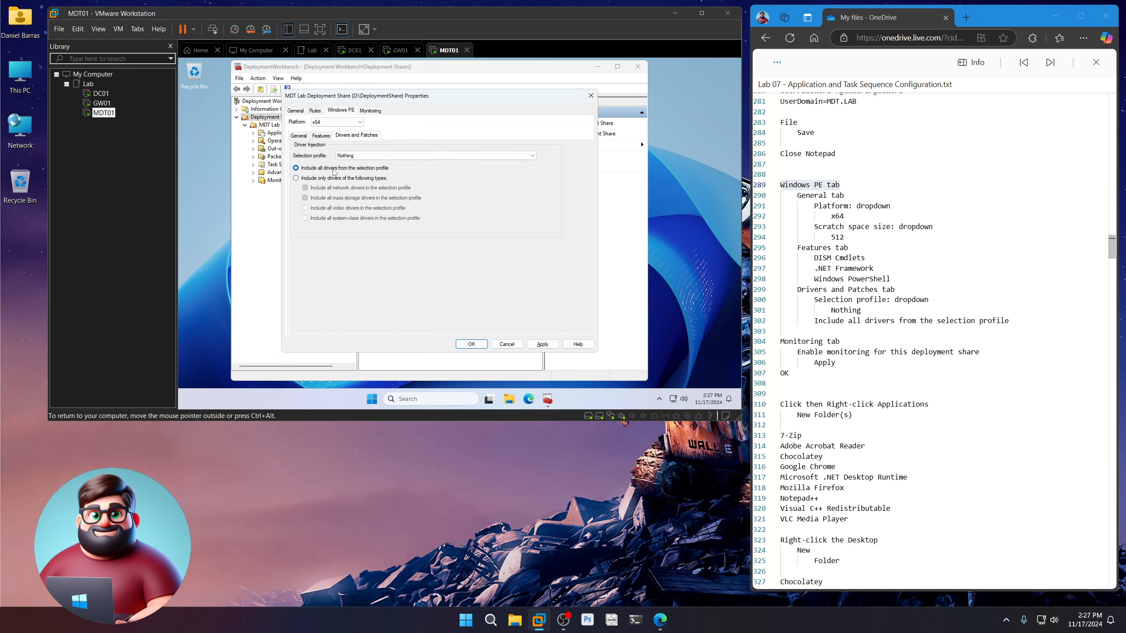
# Step: Enable monitoring for the deployment share, apply the settings and close its properties
pyautogui.click(375, 111)
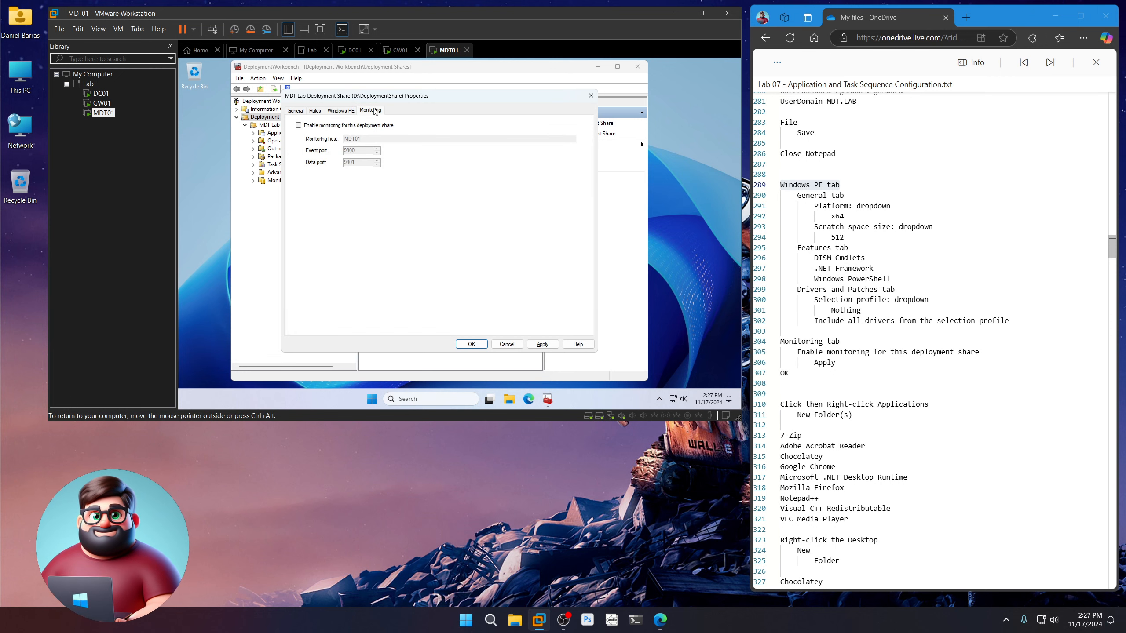
pyautogui.click(299, 125)
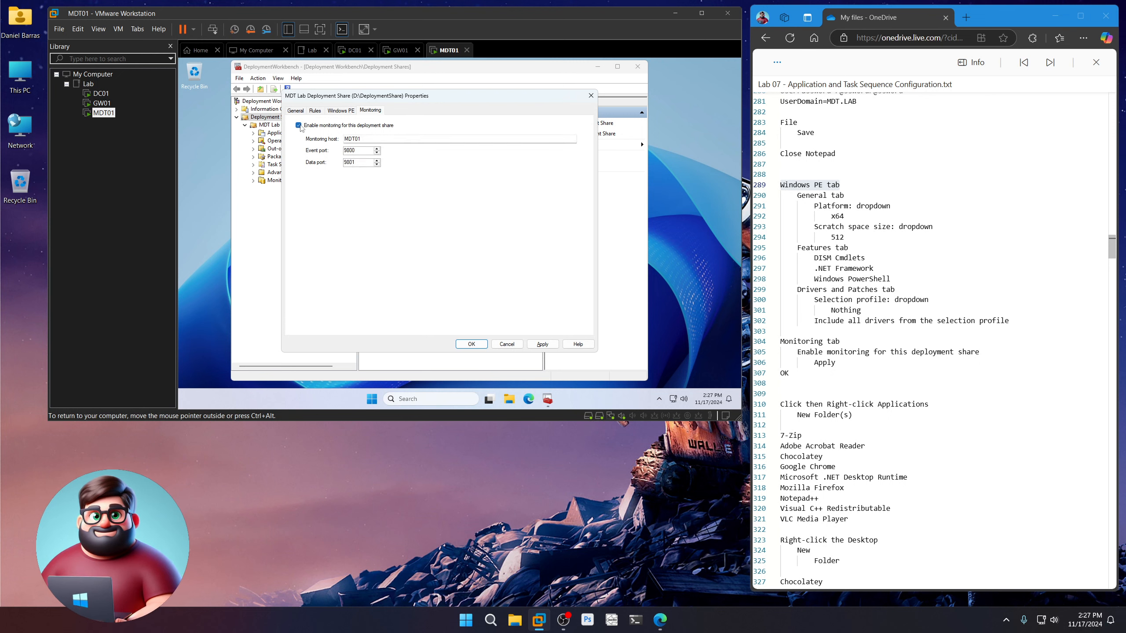
pyautogui.click(539, 343)
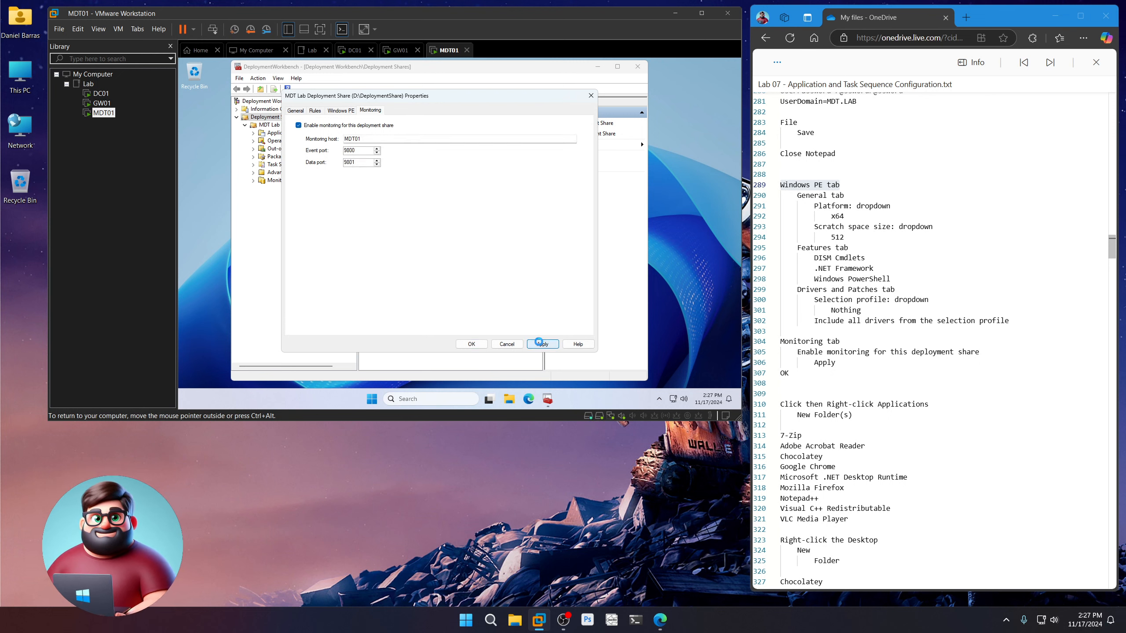
pyautogui.click(470, 344)
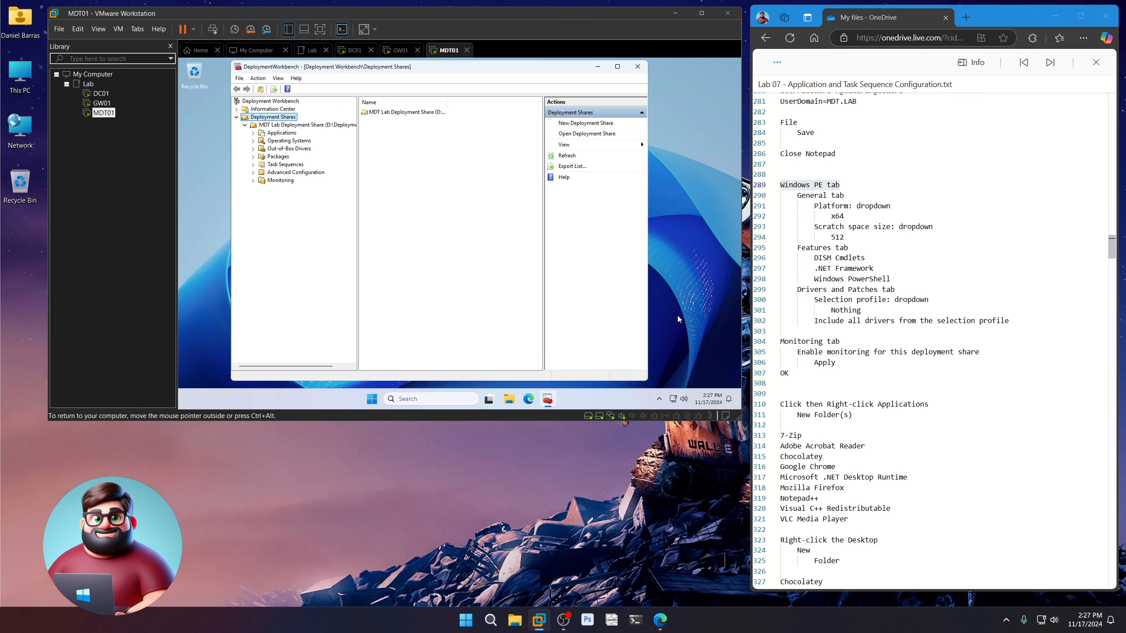
# Step: Create a folder named 7-Zip under Applications in the MDT Lab Deployment Share
pyautogui.scroll(-5, 842, 330)
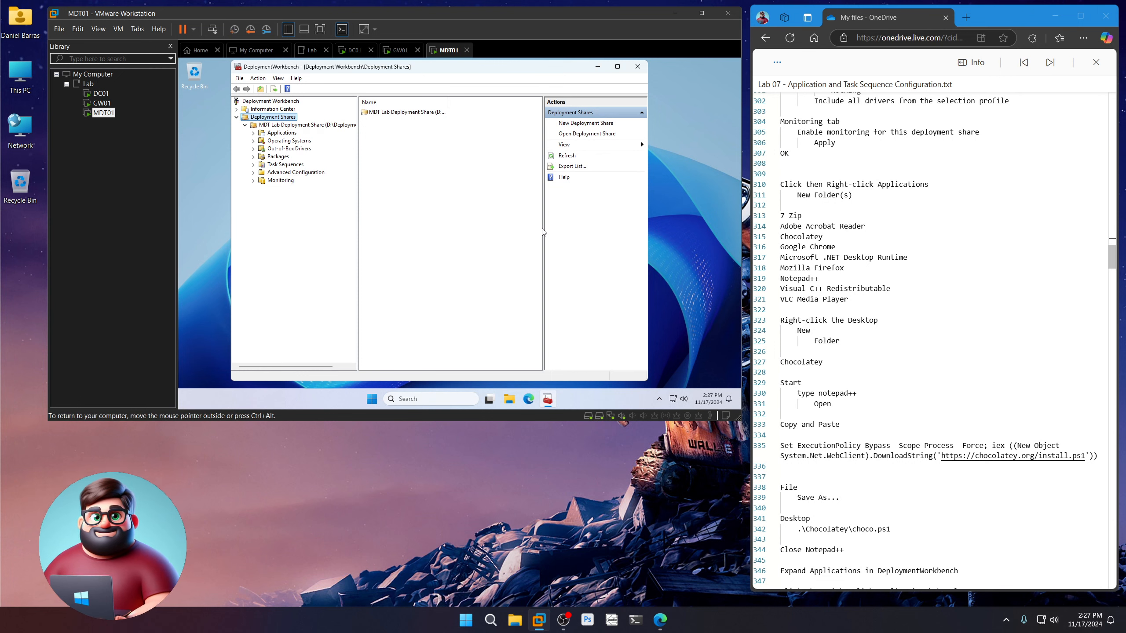
pyautogui.click(280, 133)
pyautogui.rightClick(280, 134)
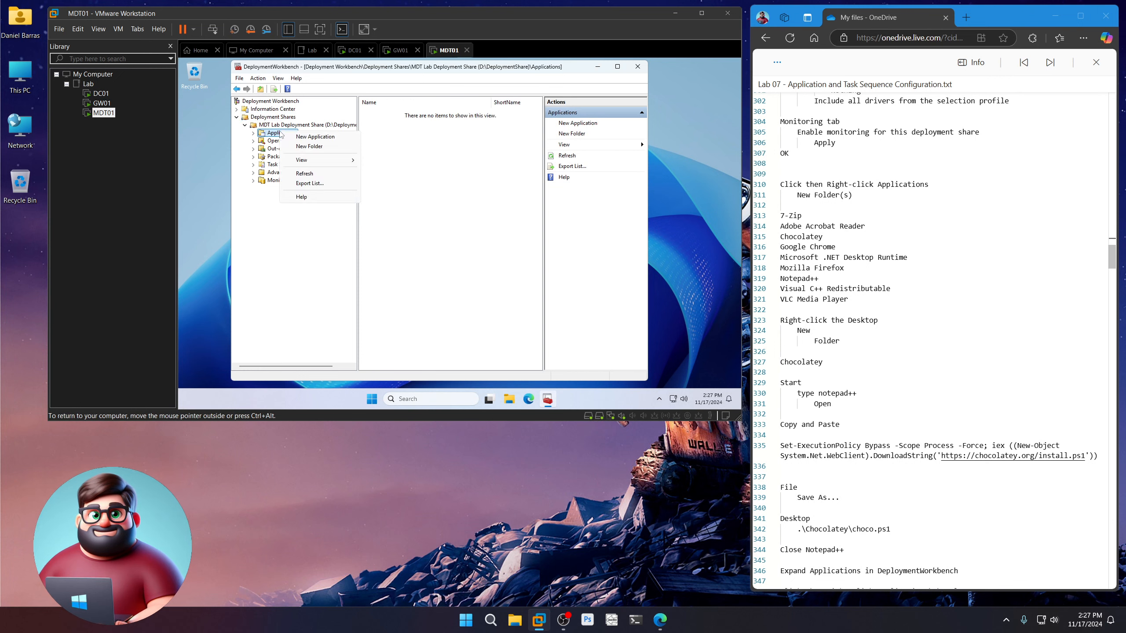
pyautogui.click(309, 148)
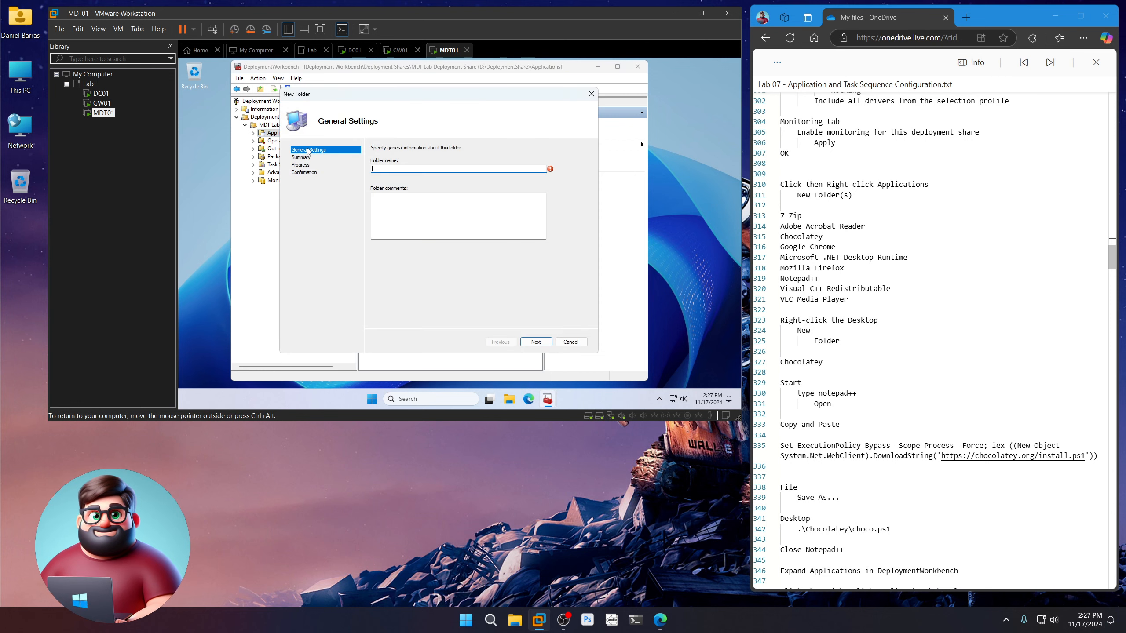
pyautogui.write('7-Zi')
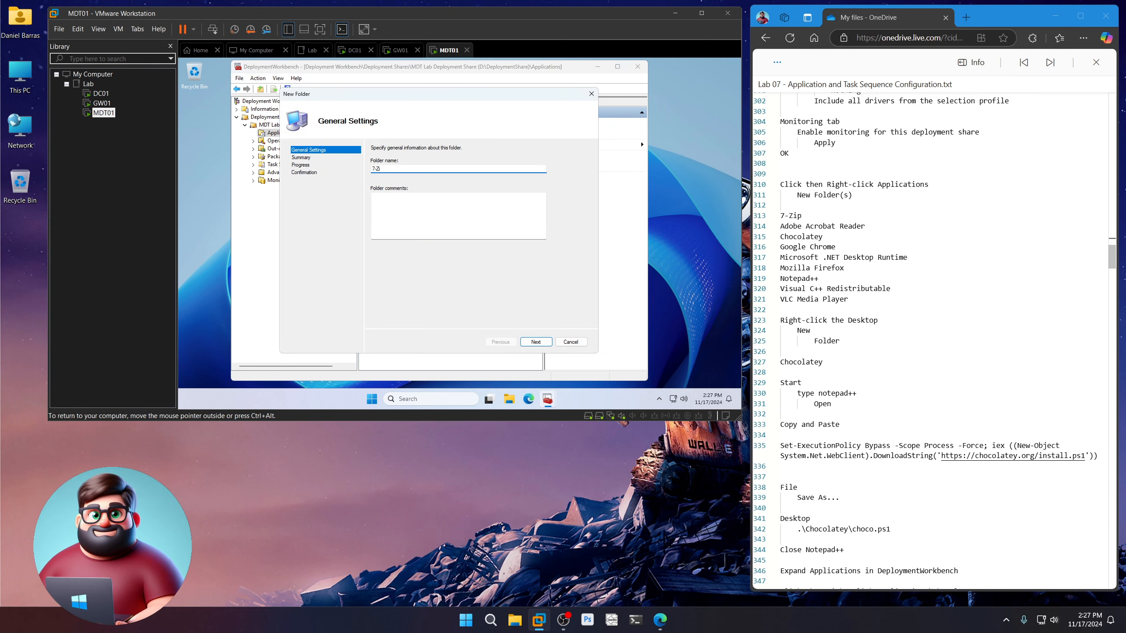
pyautogui.write('p')
pyautogui.press('Return')
pyautogui.press('Return')
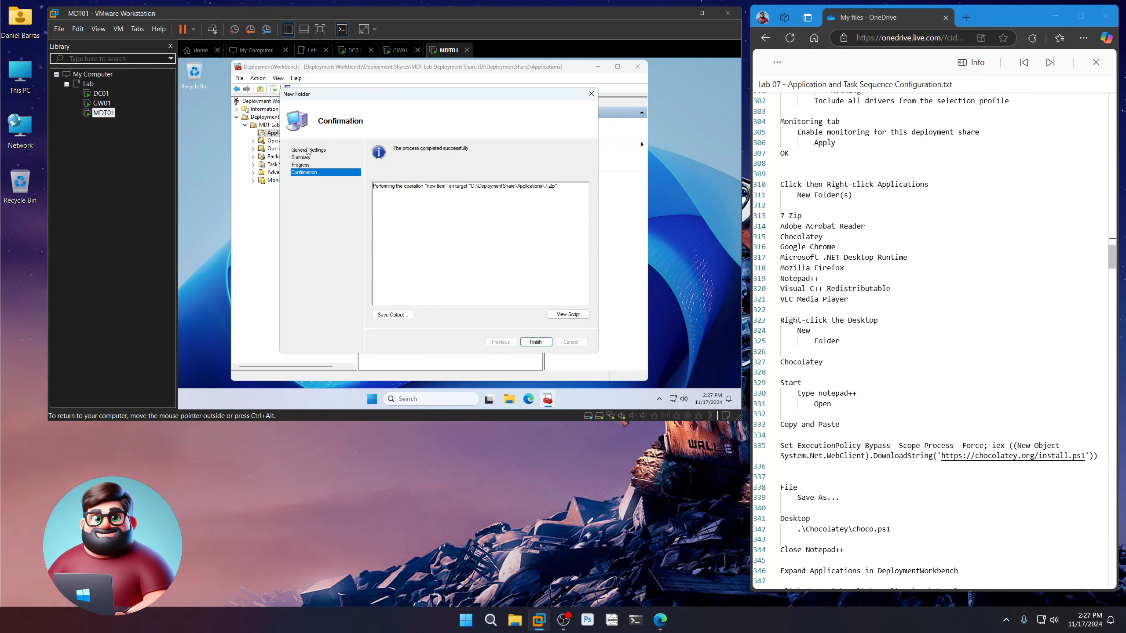
pyautogui.press('Return')
# Step: Create an Applications folder named Adobe Acrobat Reader, using the name from the lab notes
pyautogui.rightClick(293, 136)
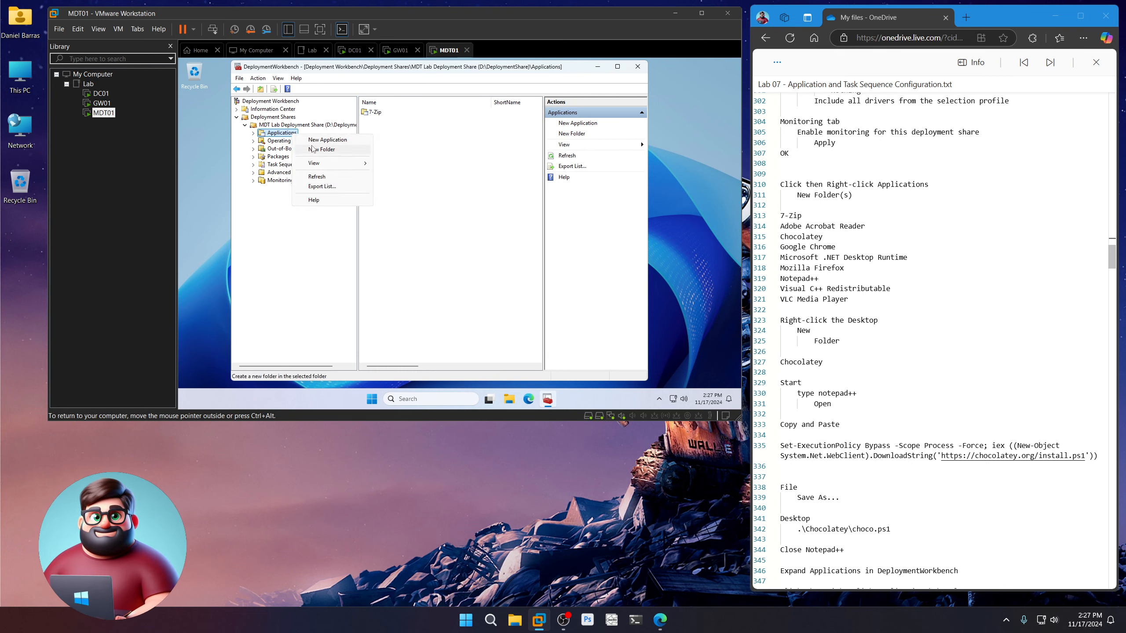
pyautogui.click(328, 150)
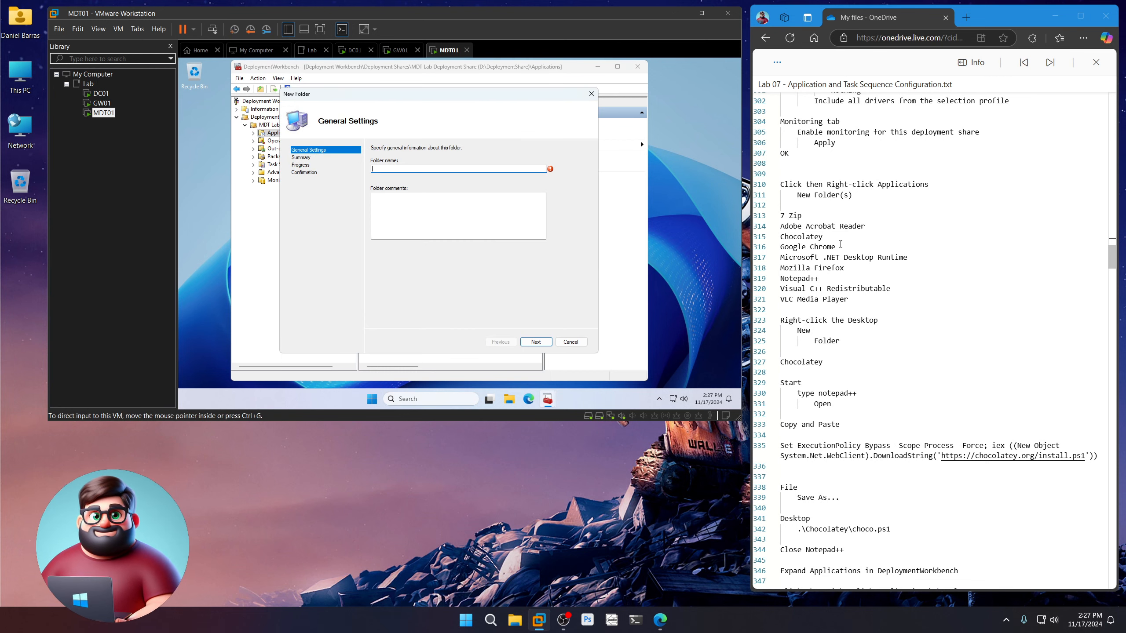
pyautogui.tripleClick(868, 226)
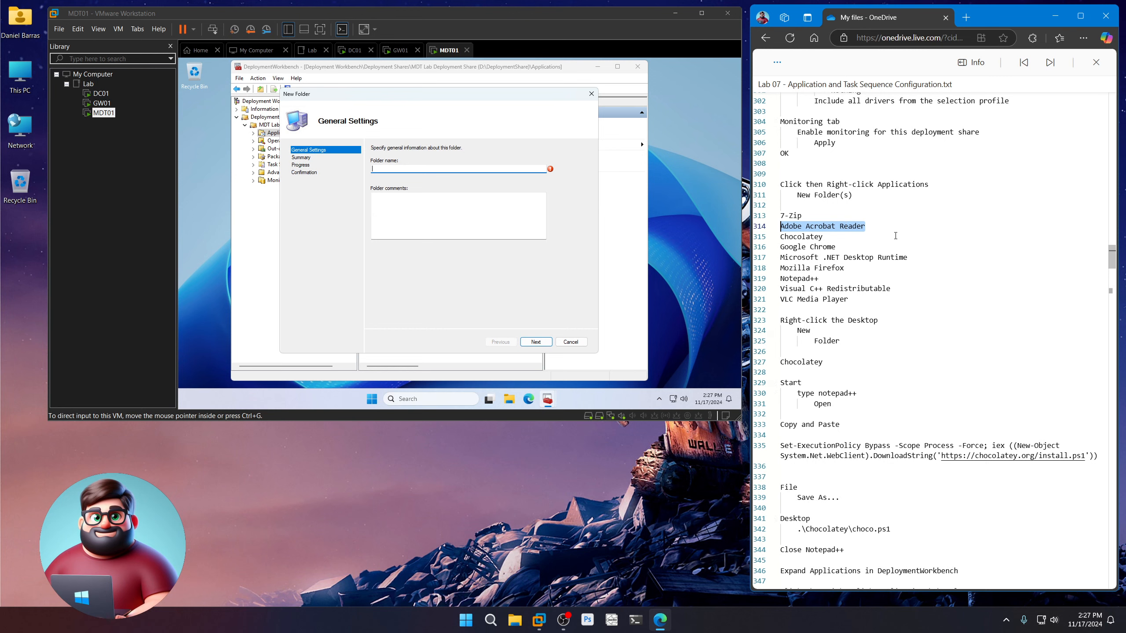
pyautogui.hotkey('ctrl', 'c')
pyautogui.click(458, 168)
pyautogui.hotkey('ctrl', 'v')
pyautogui.click(536, 341)
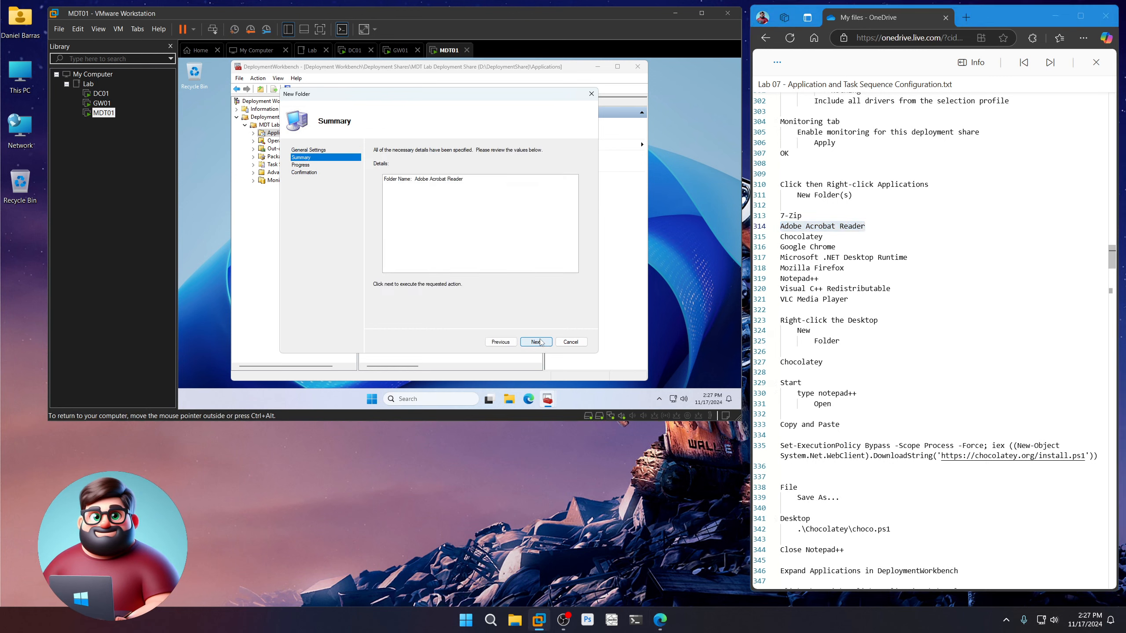
pyautogui.click(538, 342)
pyautogui.click(537, 342)
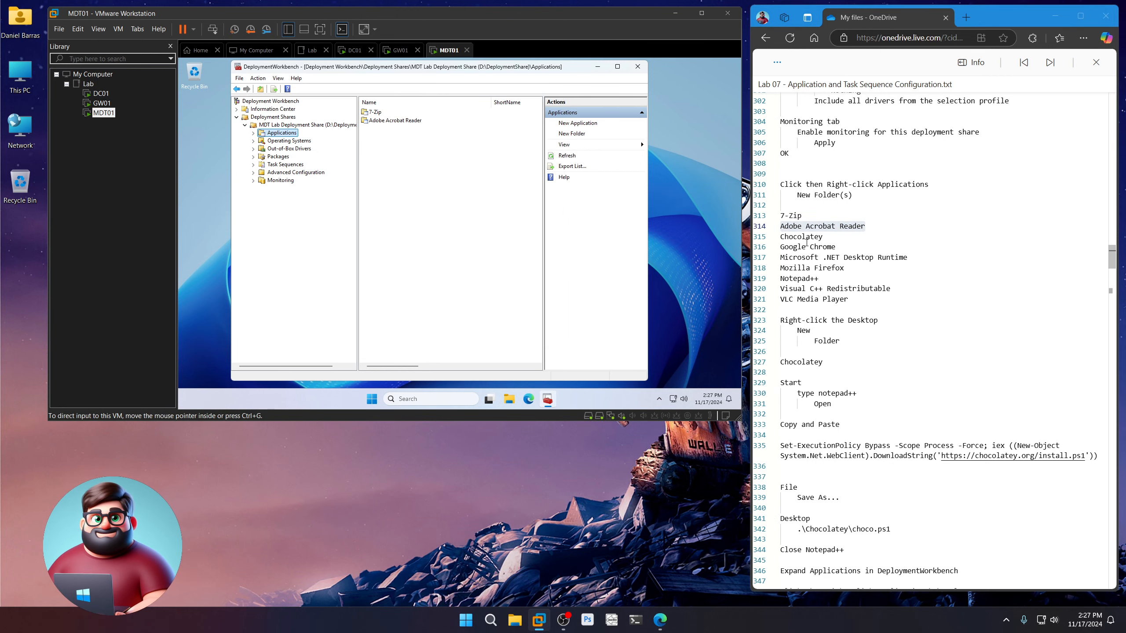
# Step: Copy the folder name Chocolatey from the application list in the lab notes
pyautogui.click(811, 237)
pyautogui.moveTo(822, 237); pyautogui.dragTo(773, 240)
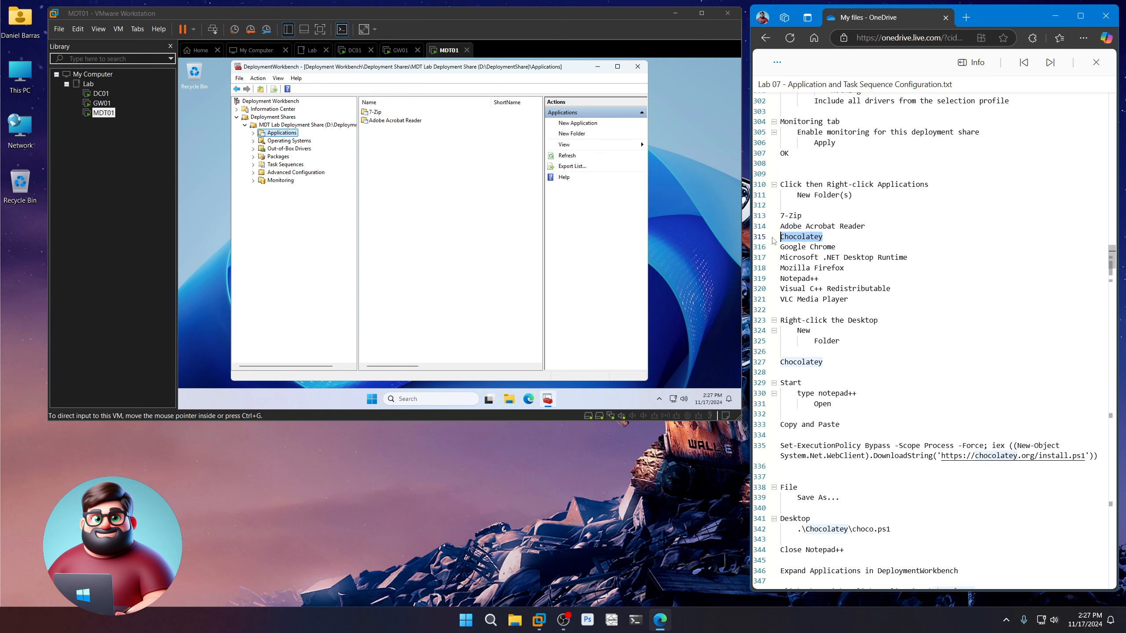
pyautogui.rightClick(282, 133)
pyautogui.click(313, 138)
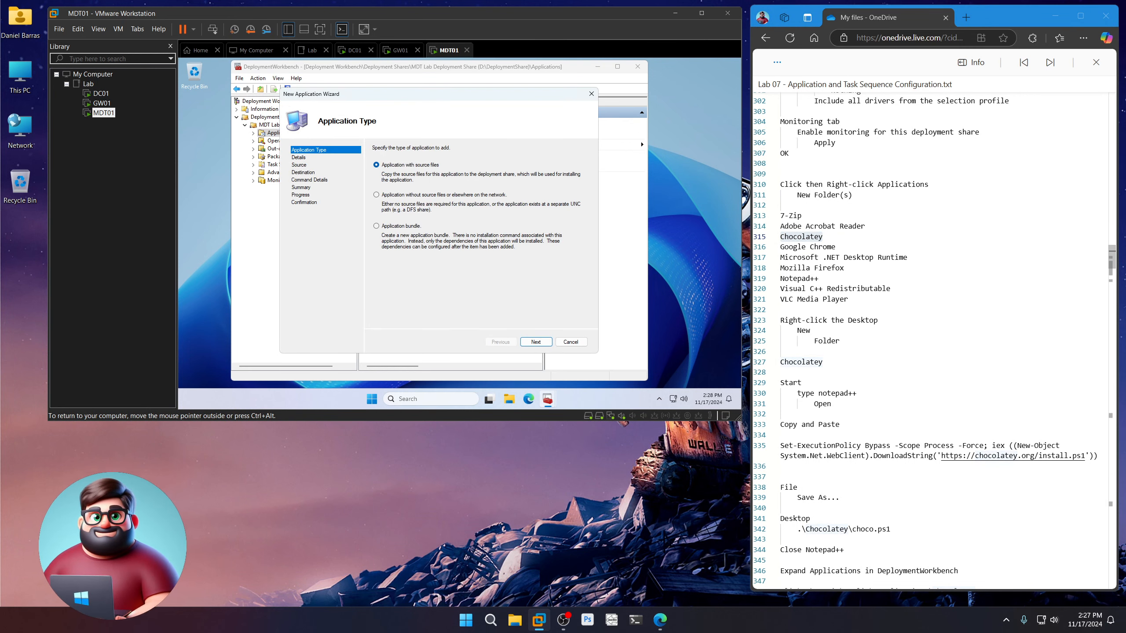
pyautogui.click(571, 341)
pyautogui.click(449, 256)
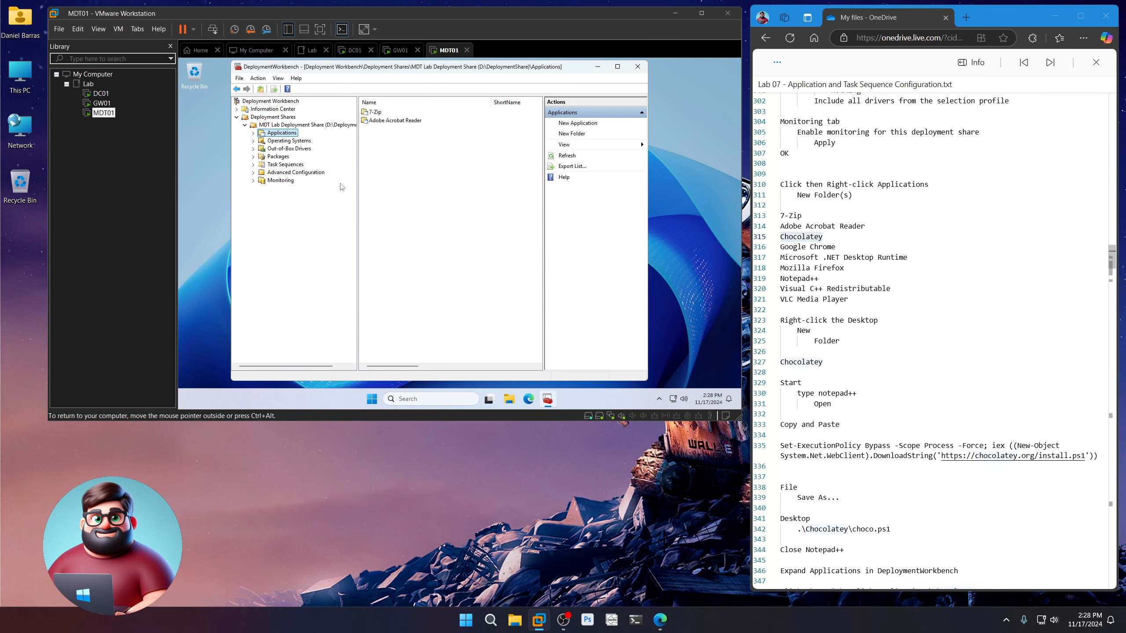
# Step: Create a folder under Applications with the copied name Chocolatey
pyautogui.rightClick(289, 135)
pyautogui.click(310, 149)
pyautogui.hotkey('ctrl', 'v')
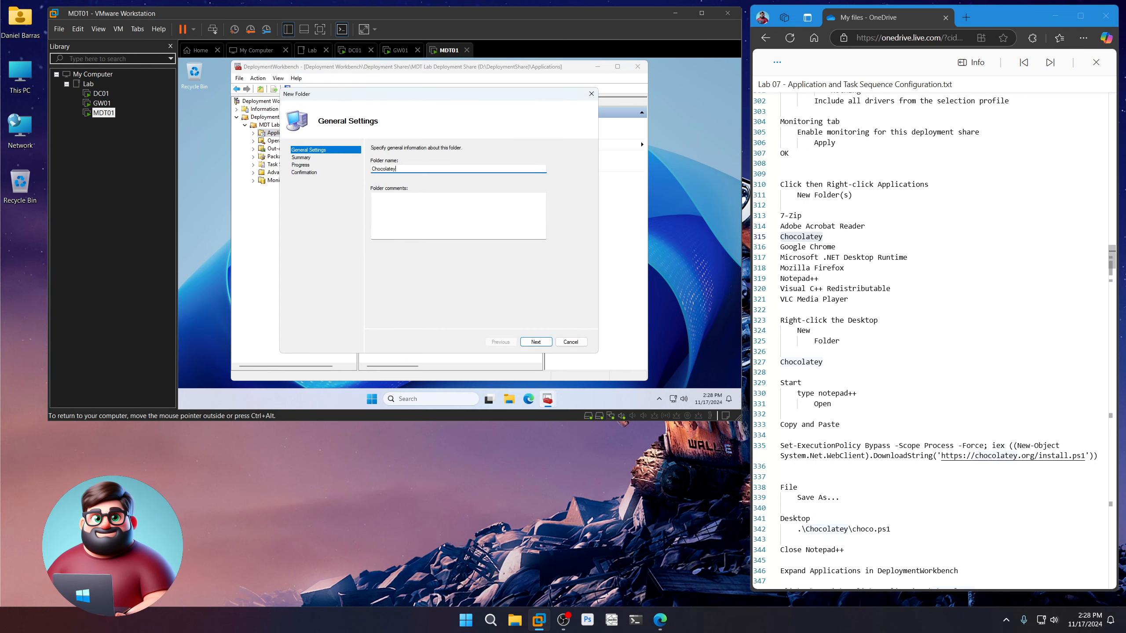
pyautogui.click(536, 342)
pyautogui.click(536, 342)
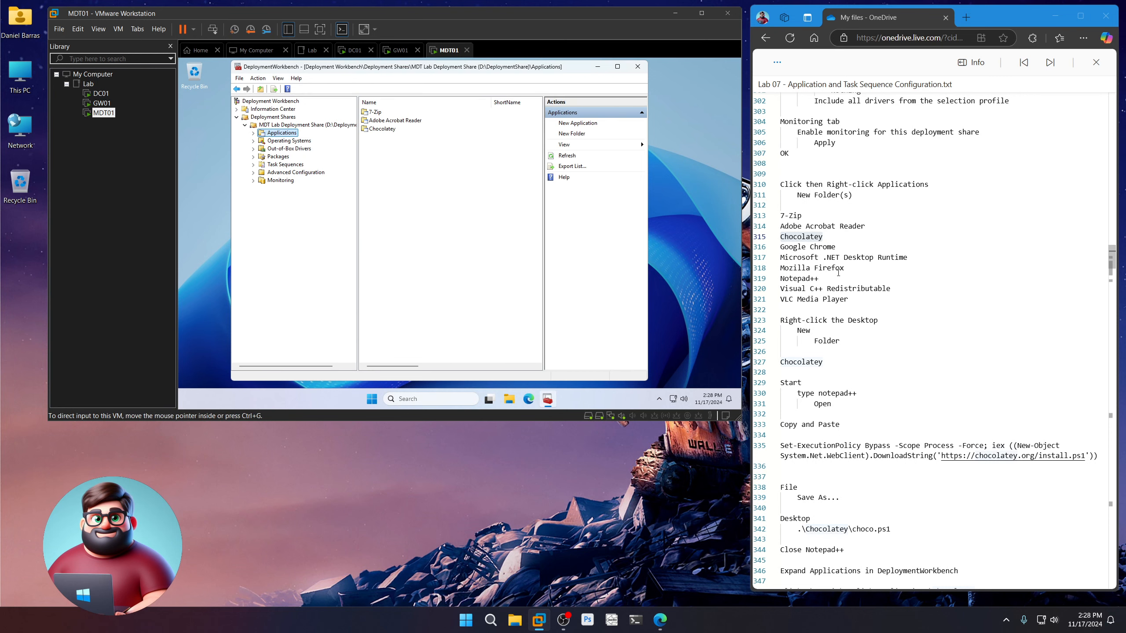
# Step: Copy the name Google Chrome from the lab notes and create an Applications folder with it
pyautogui.moveTo(835, 247); pyautogui.dragTo(781, 251)
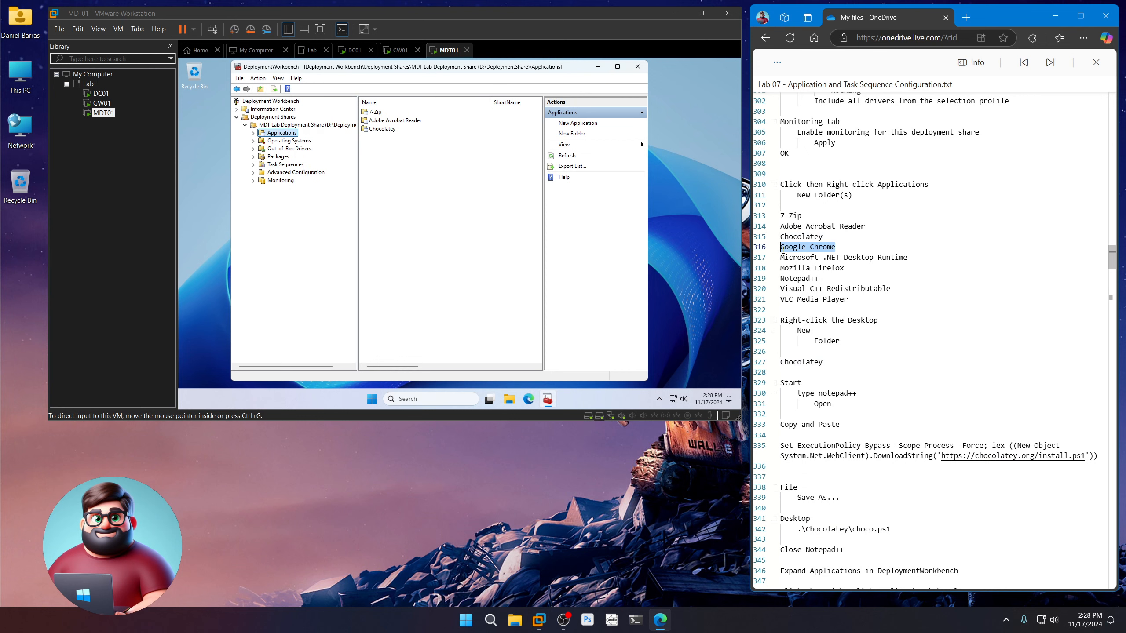
pyautogui.click(282, 133)
pyautogui.rightClick(282, 133)
pyautogui.click(320, 155)
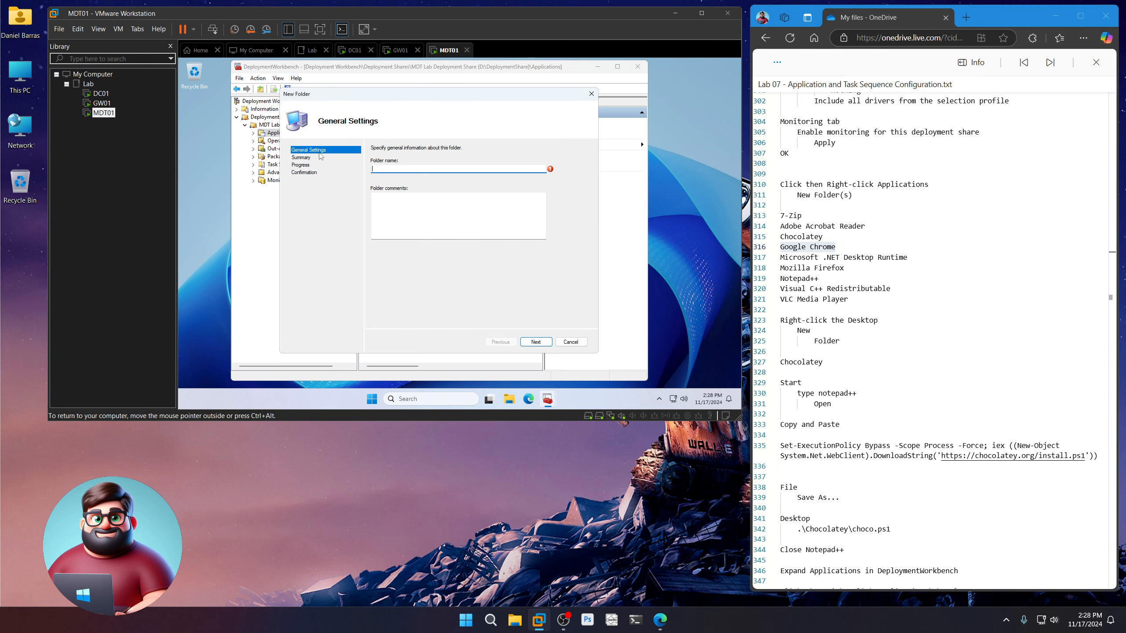
pyautogui.hotkey('ctrl', 'v')
pyautogui.click(536, 341)
pyautogui.click(536, 341)
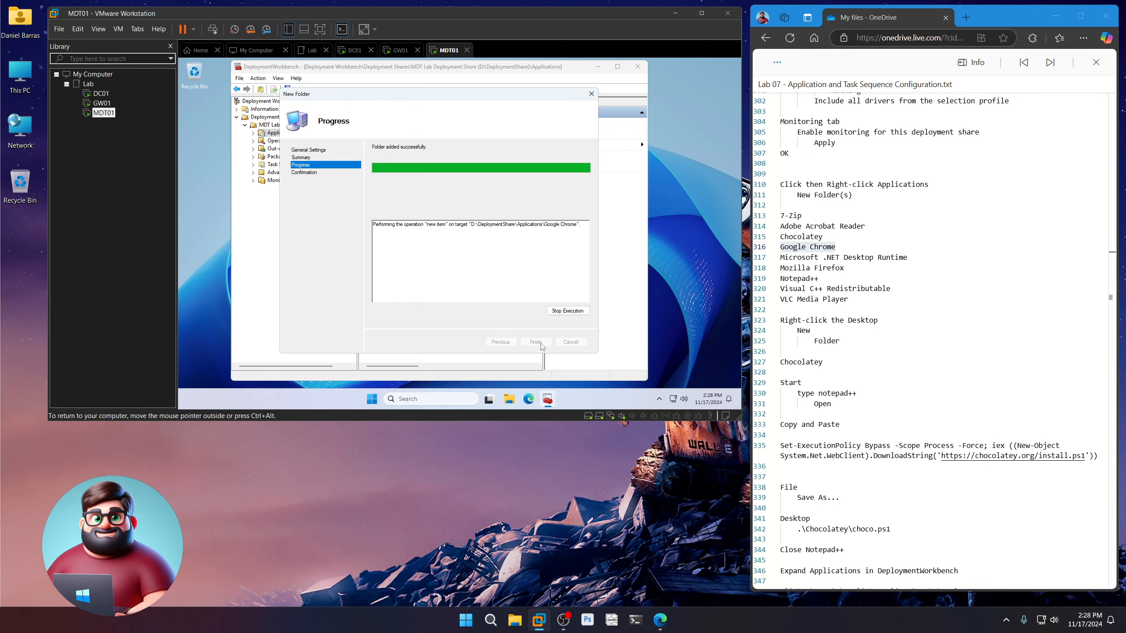
pyautogui.click(539, 342)
# Step: Copy the name Microsoft .NET Desktop Runtime from the lab notes and create an Applications folder with it
pyautogui.moveTo(907, 257); pyautogui.dragTo(781, 255)
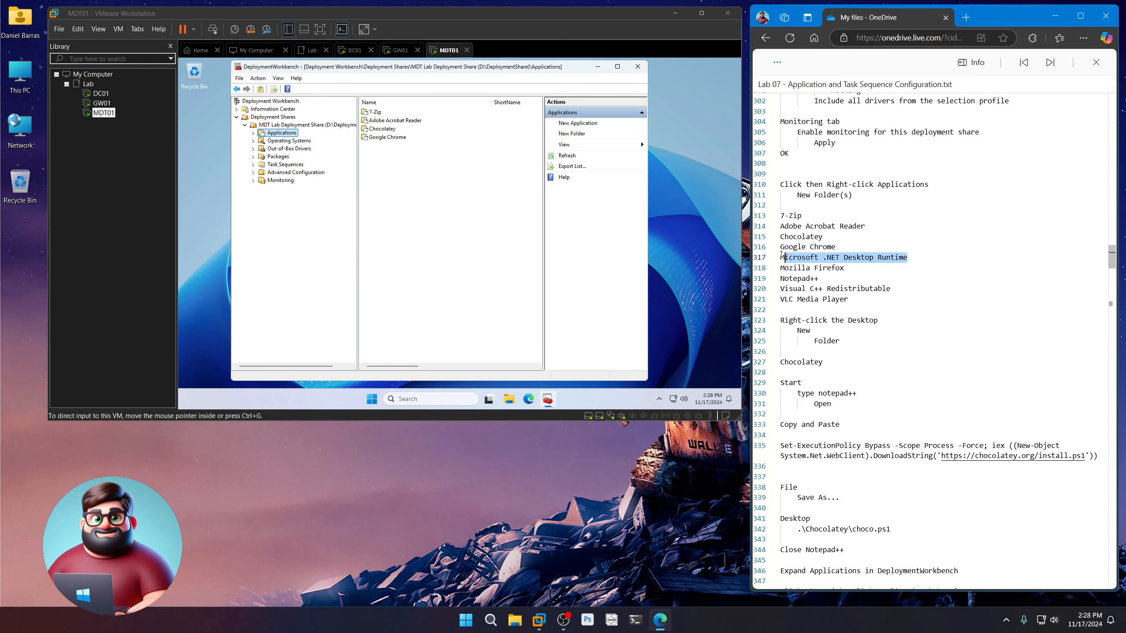
pyautogui.rightClick(783, 256)
pyautogui.click(842, 311)
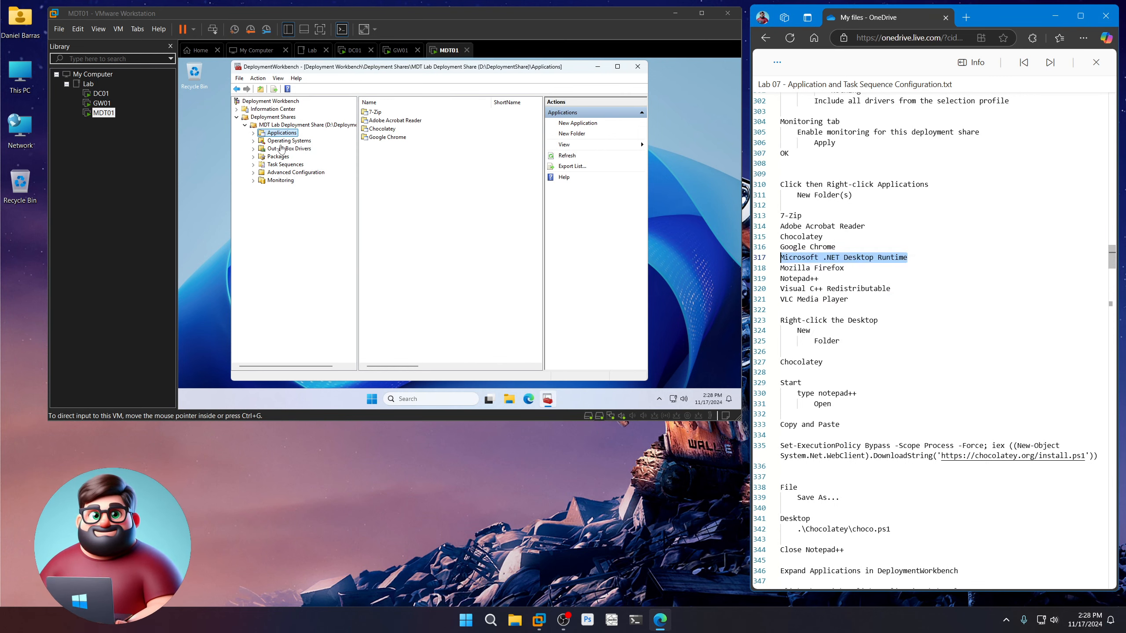
pyautogui.rightClick(280, 134)
pyautogui.click(293, 149)
pyautogui.hotkey('ctrl', 'v')
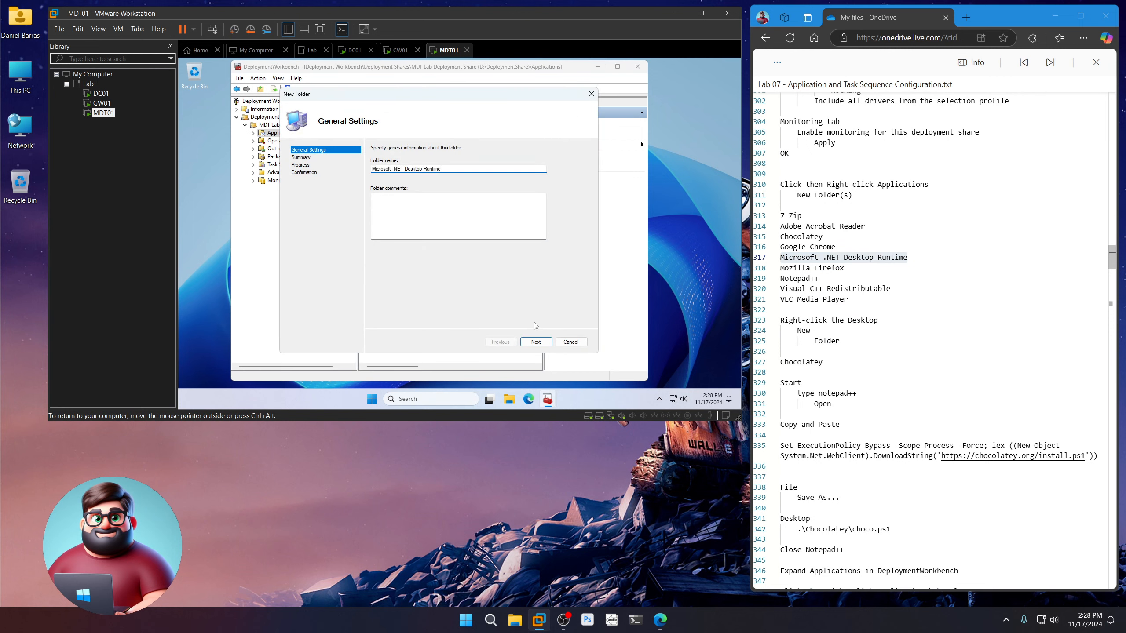
pyautogui.click(536, 342)
pyautogui.click(538, 342)
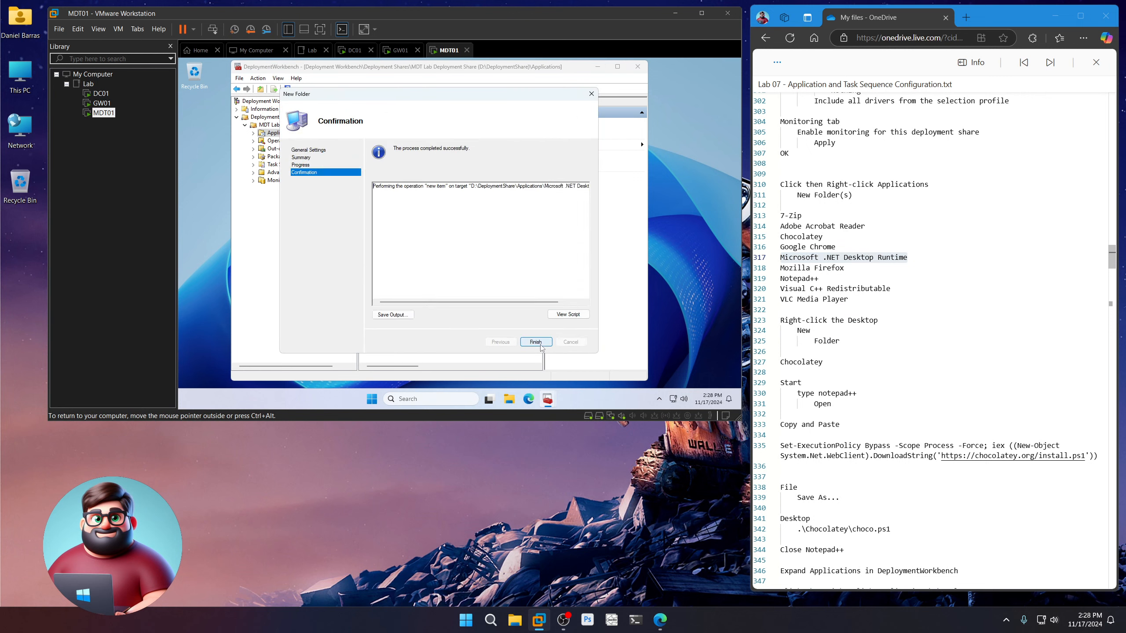
pyautogui.click(536, 341)
# Step: Create a new folder under Applications named Mozilla Firefox, copying the name from the lab notes
pyautogui.rightClick(278, 133)
pyautogui.click(308, 148)
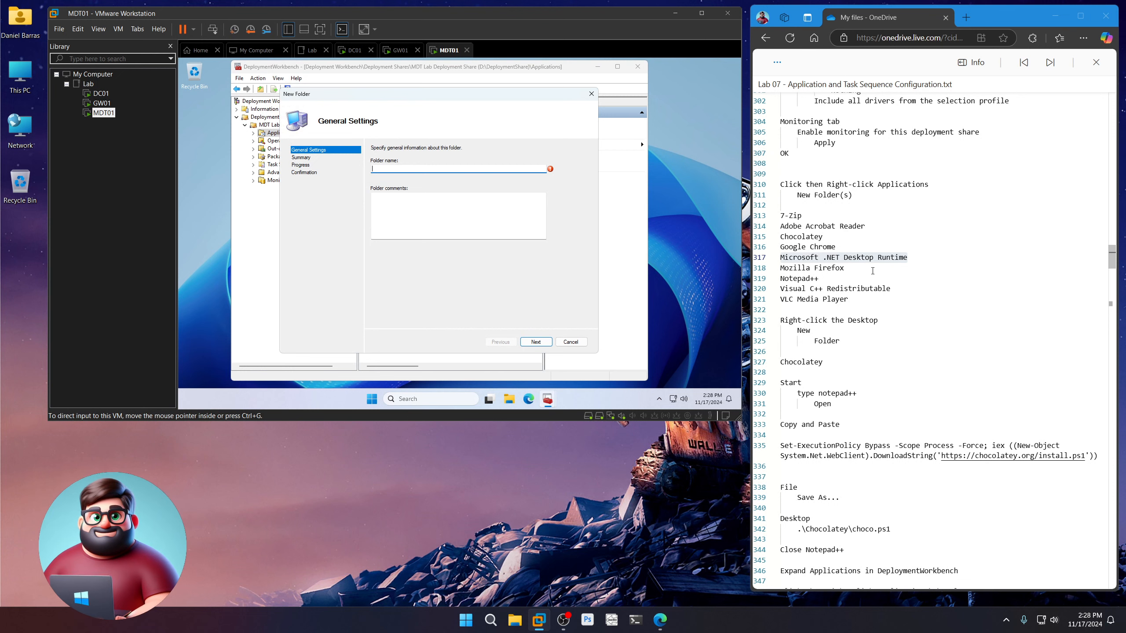
pyautogui.moveTo(844, 268); pyautogui.dragTo(776, 269)
pyautogui.hotkey('ctrl', 'c')
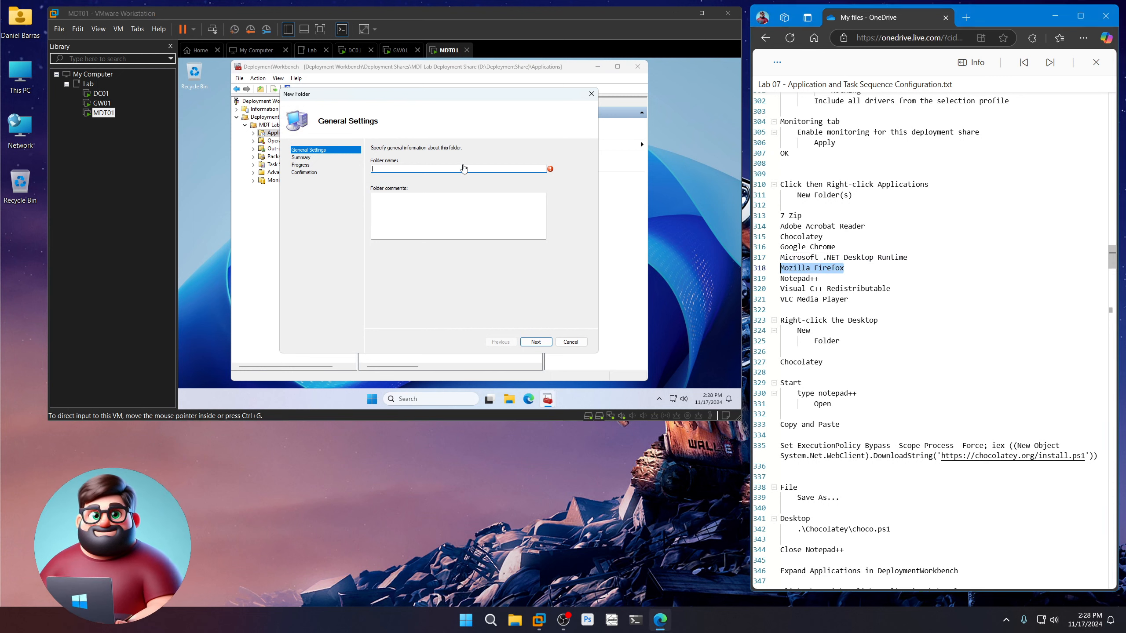
pyautogui.hotkey('ctrl', 'v')
pyautogui.click(522, 346)
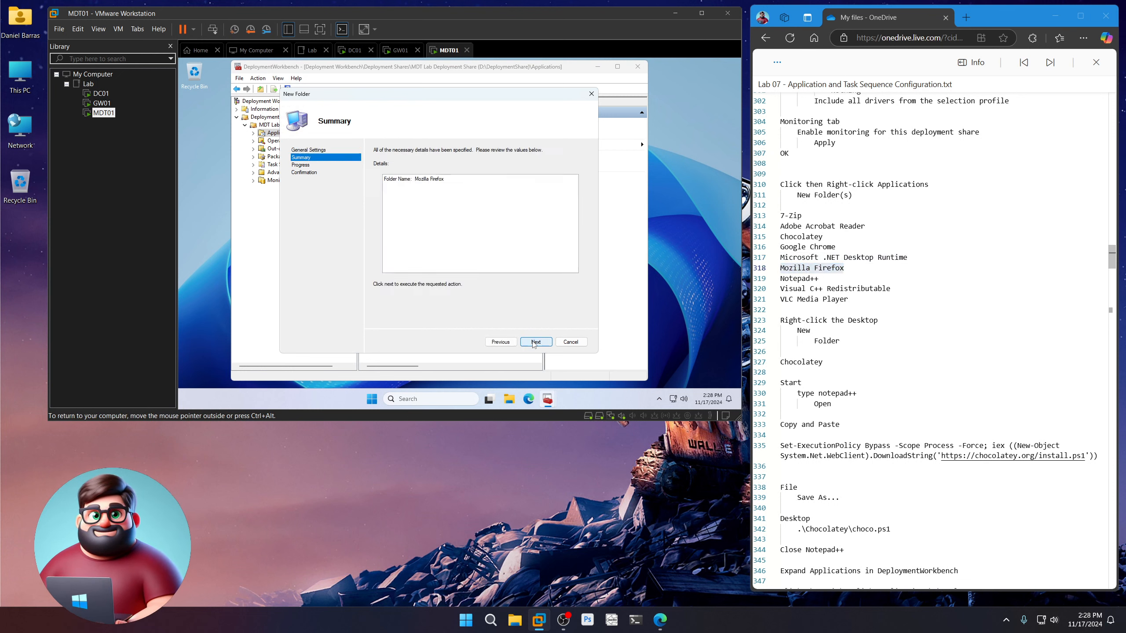
pyautogui.click(533, 345)
pyautogui.click(535, 342)
# Step: Create a new folder under Applications named Notepad++, copying the name from the lab notes
pyautogui.rightClick(270, 133)
pyautogui.click(309, 148)
pyautogui.doubleClick(798, 278)
pyautogui.hotkey('ctrl', 'v')
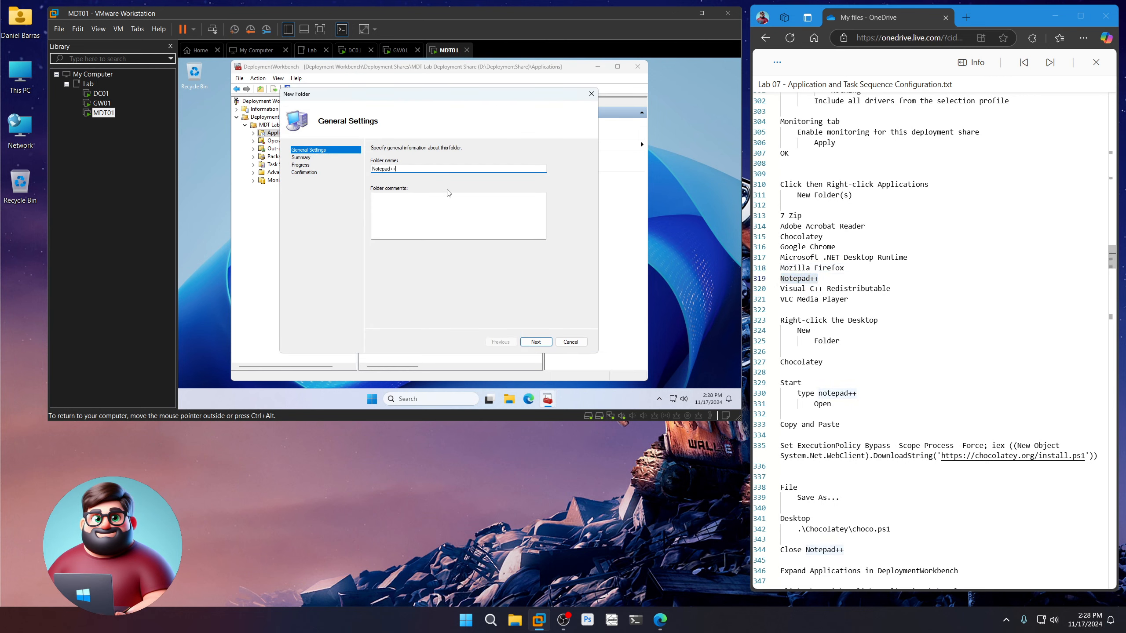
pyautogui.click(536, 342)
pyautogui.click(536, 342)
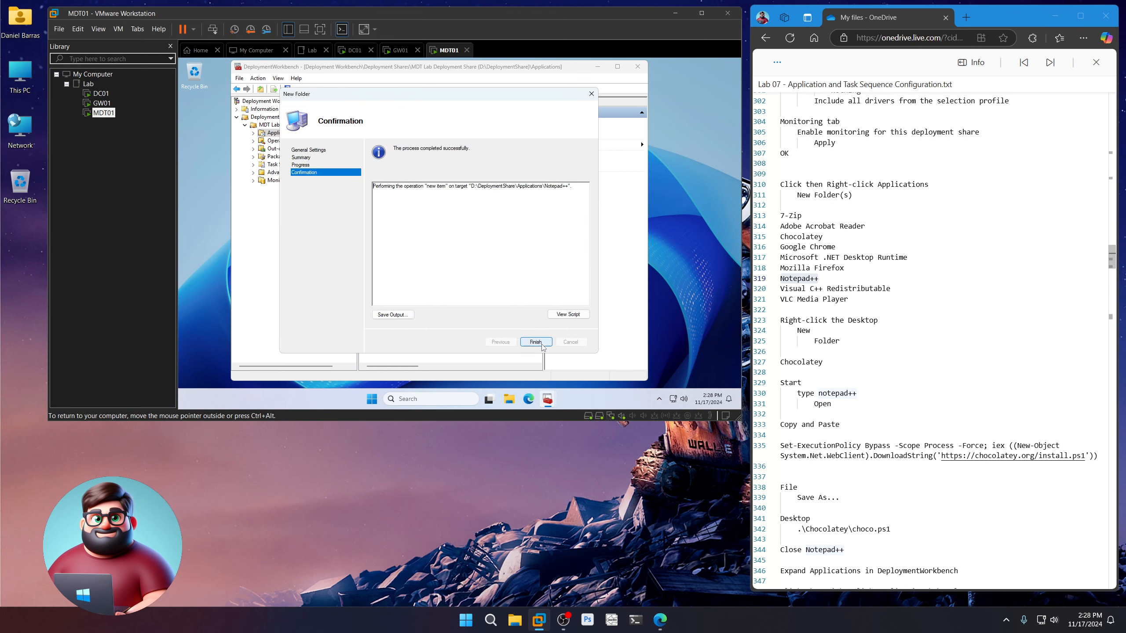
pyautogui.click(535, 341)
# Step: Copy the name Visual C++ Redistributable from the lab notes and create an Applications folder with it
pyautogui.moveTo(890, 288); pyautogui.dragTo(776, 288)
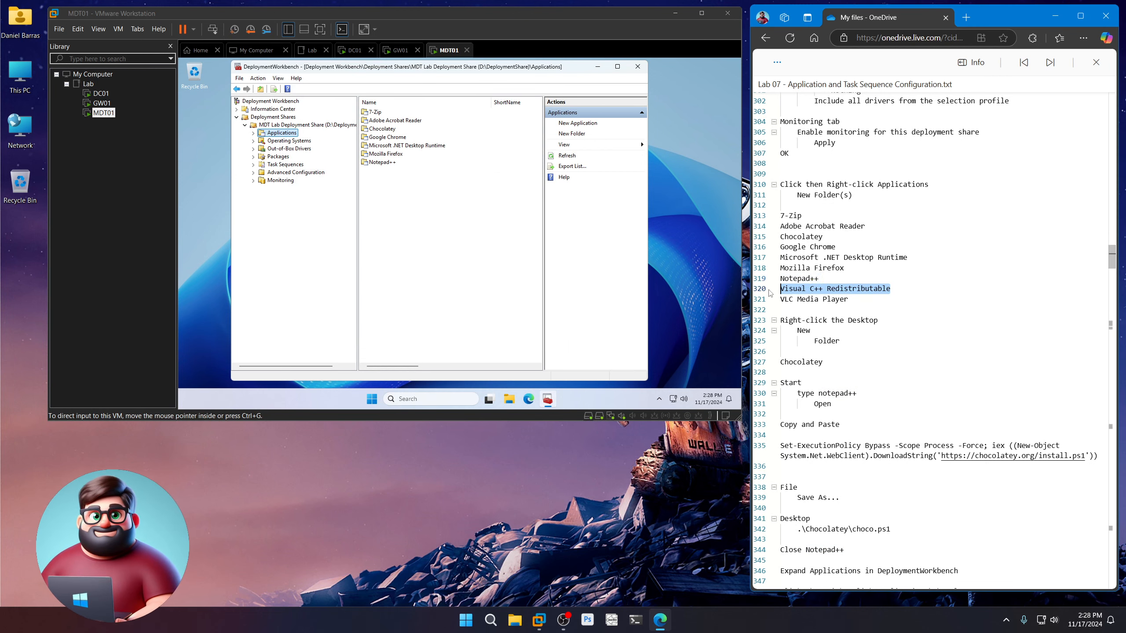
pyautogui.click(292, 133)
pyautogui.rightClick(292, 133)
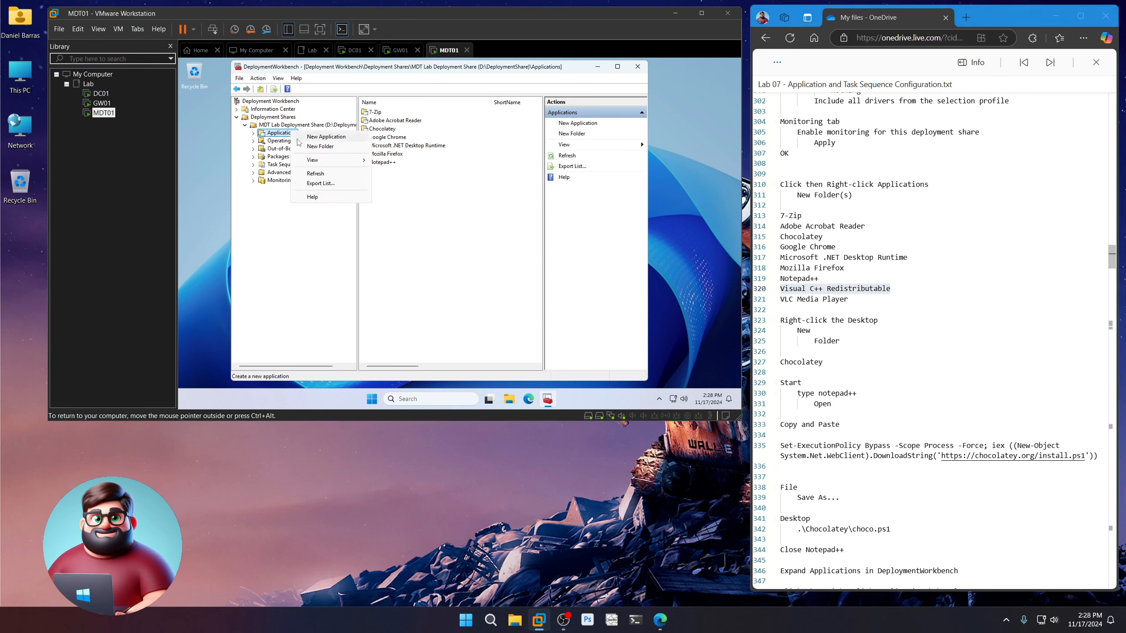
pyautogui.click(319, 148)
pyautogui.hotkey('ctrl', 'v')
pyautogui.click(535, 341)
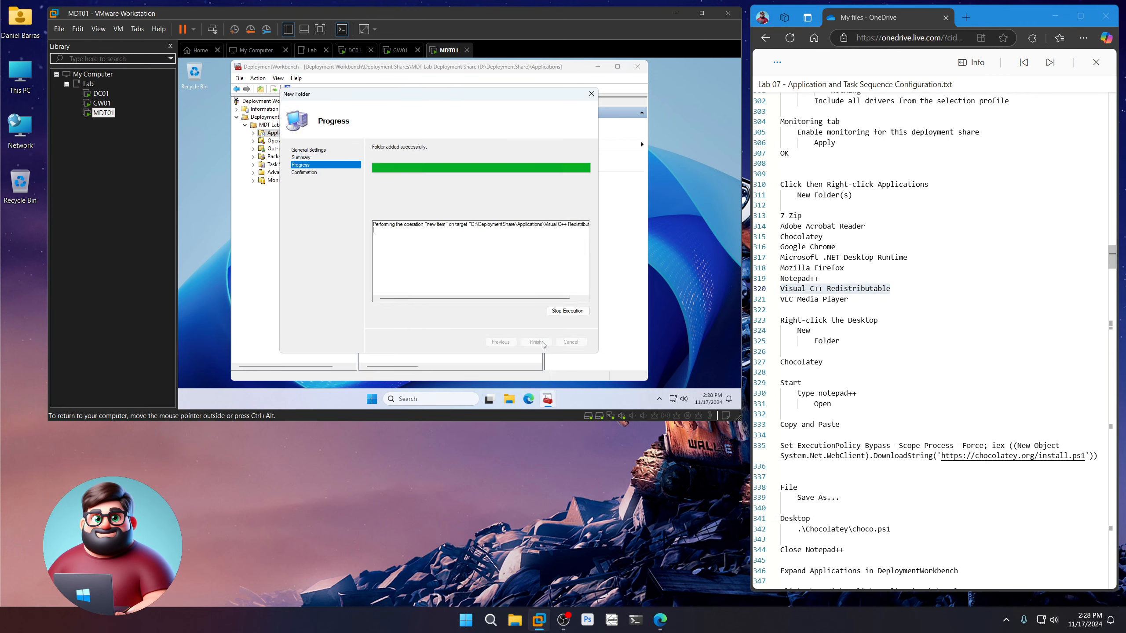
pyautogui.click(536, 341)
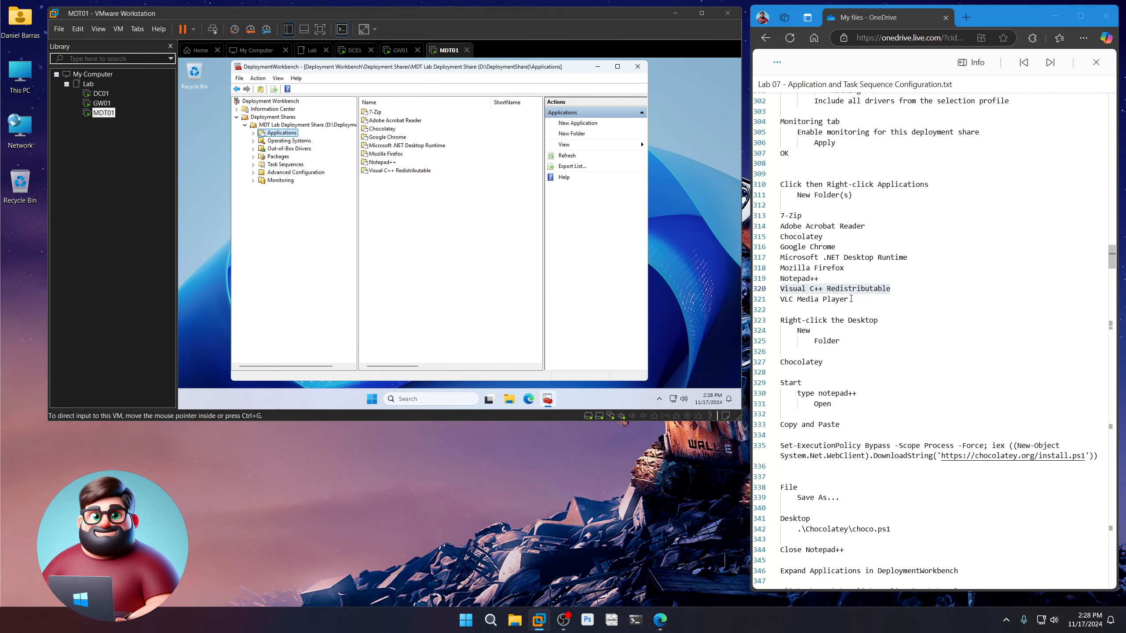
# Step: Copy the name VLC Media Player from the lab notes and create a folder with it under Applications
pyautogui.moveTo(850, 299); pyautogui.dragTo(781, 300)
pyautogui.hotkey('ctrl', 'c')
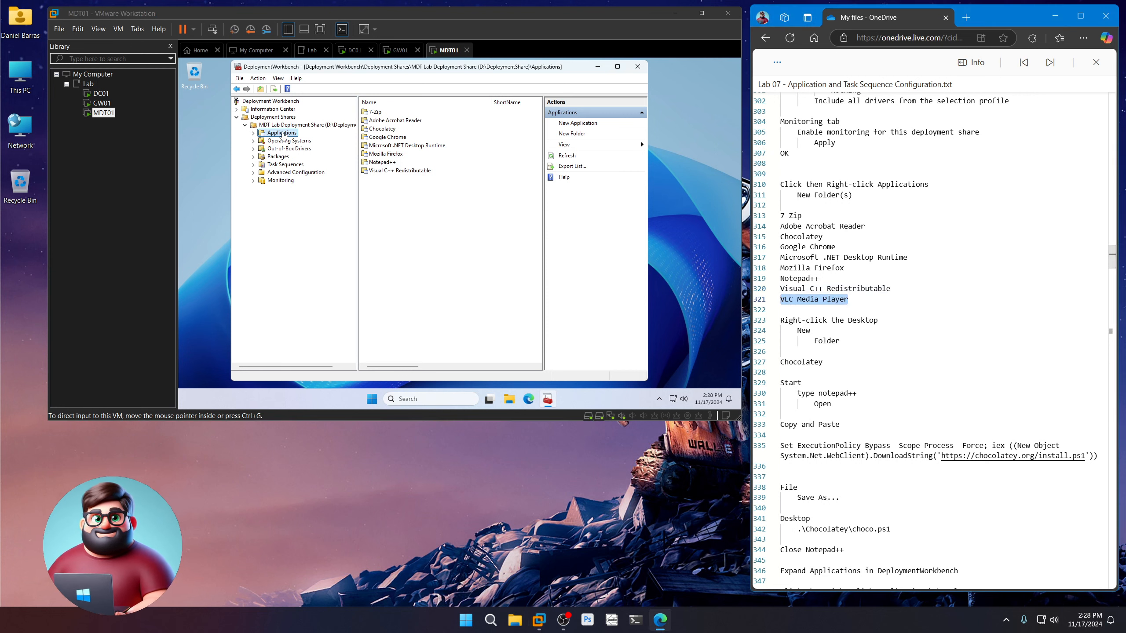
pyautogui.rightClick(282, 133)
pyautogui.click(310, 149)
pyautogui.hotkey('ctrl', 'v')
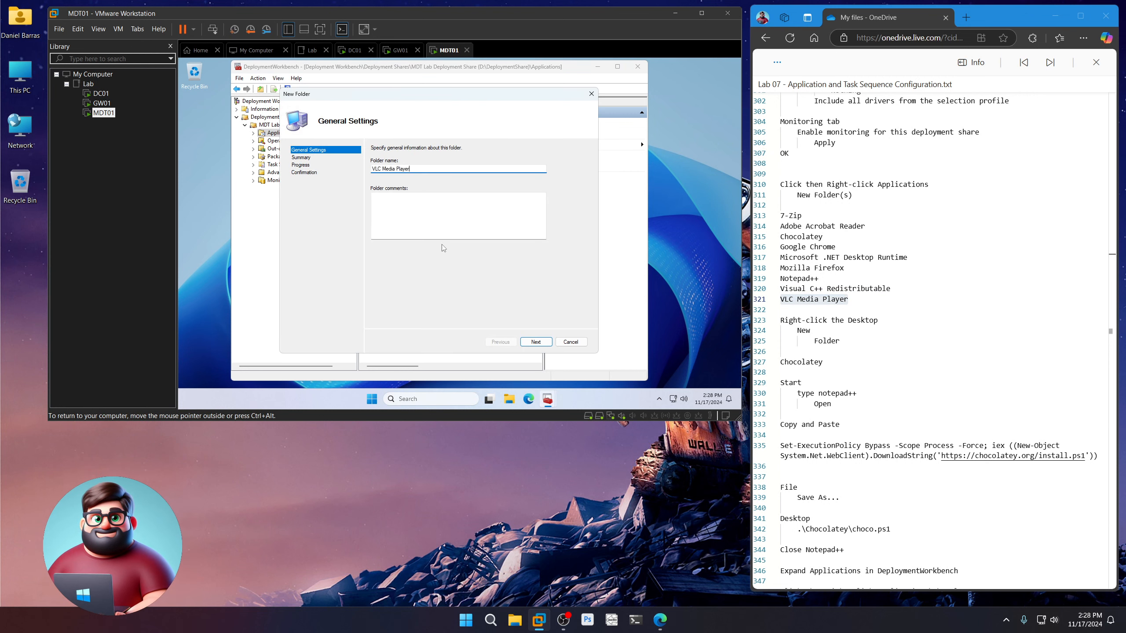
pyautogui.click(544, 341)
pyautogui.click(544, 341)
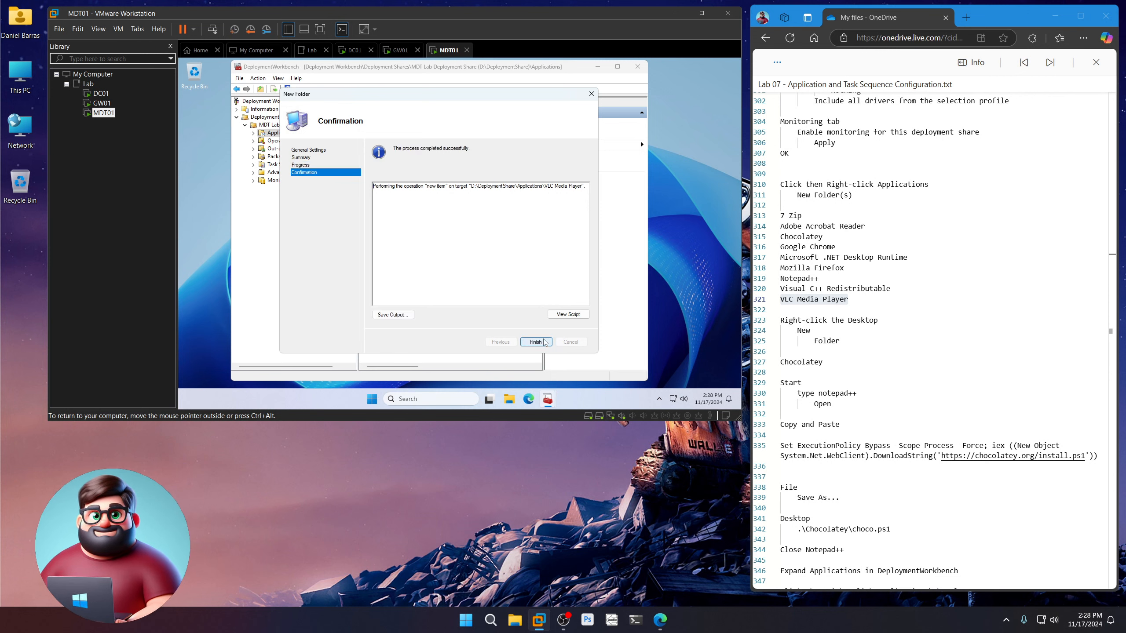
pyautogui.click(544, 341)
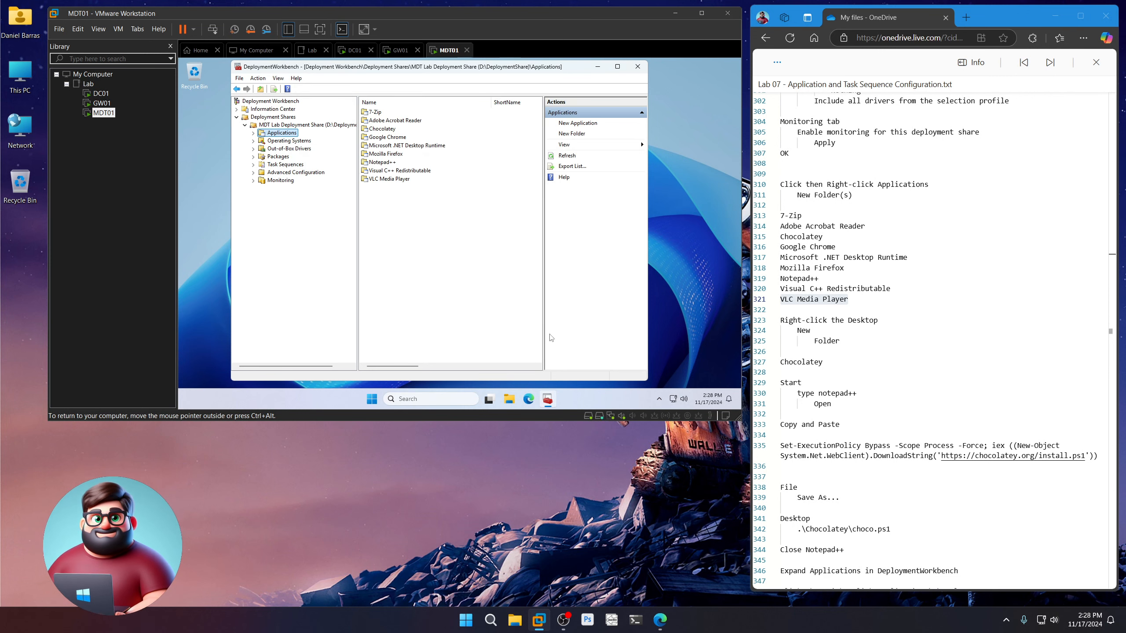
# Step: Create a new folder named Chocolatey on the MDT01 desktop
pyautogui.rightClick(190, 121)
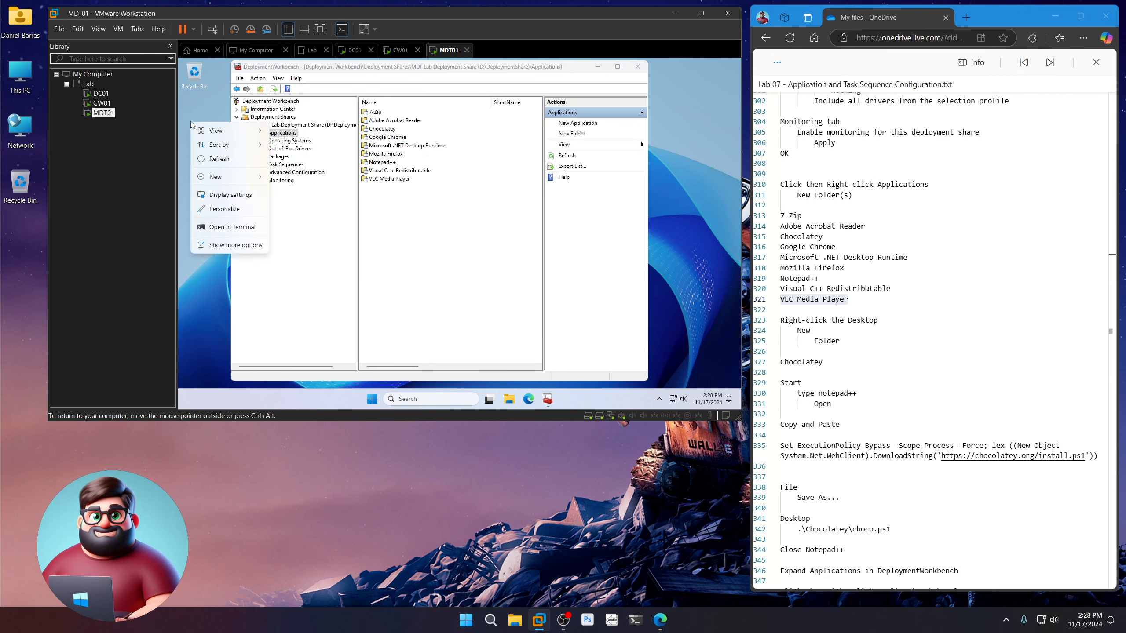
pyautogui.moveTo(231, 177)
pyautogui.click(292, 182)
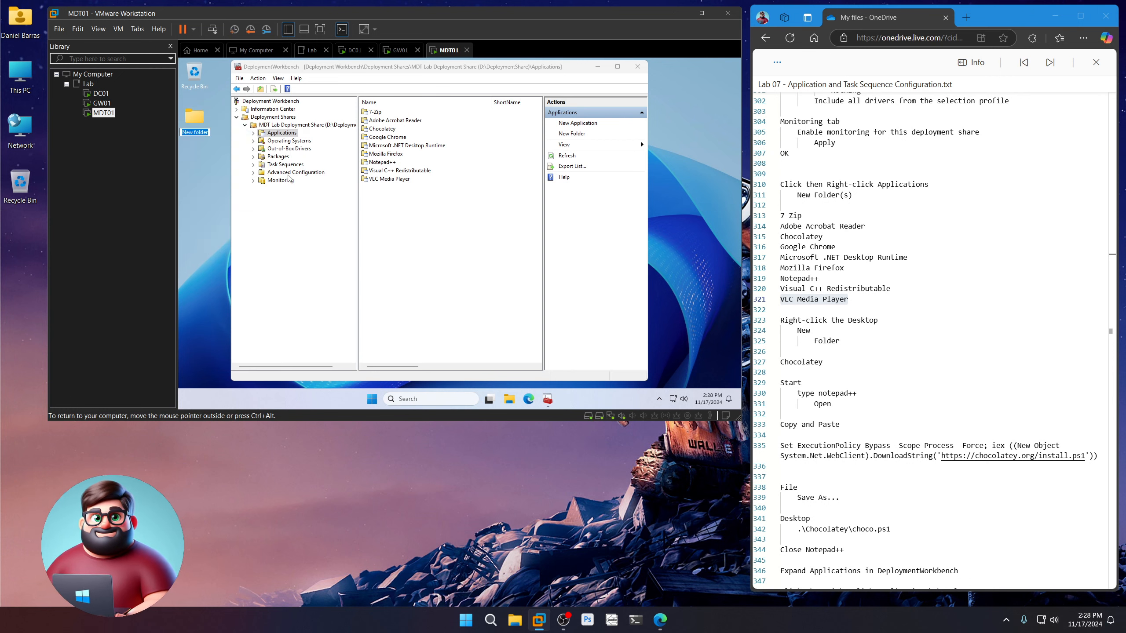
pyautogui.write('Chocolatey')
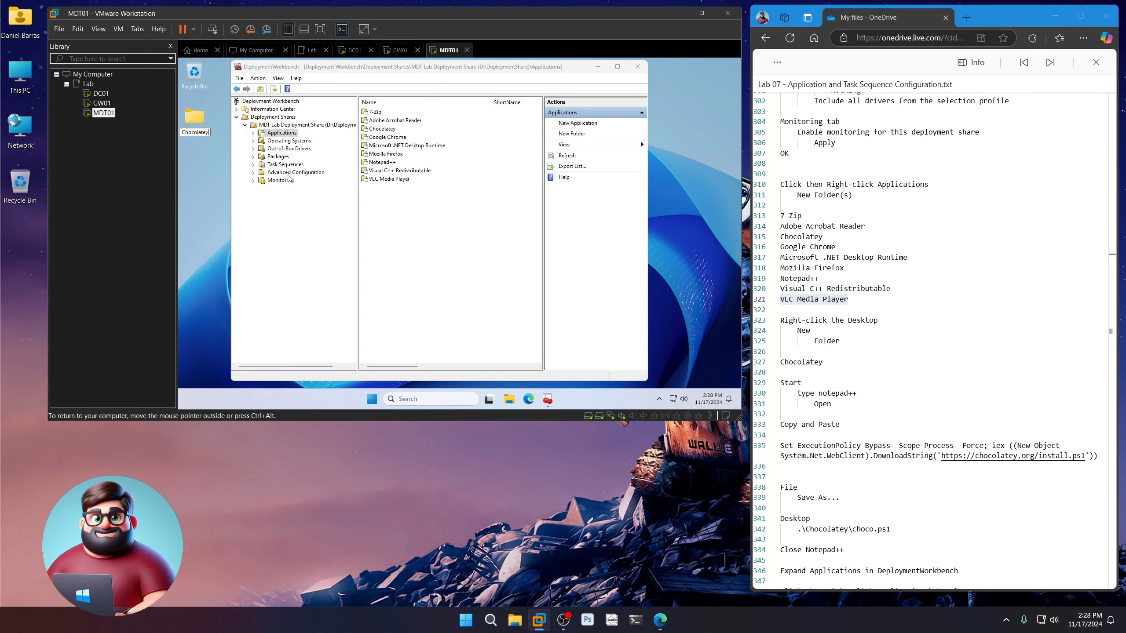
pyautogui.press('Return')
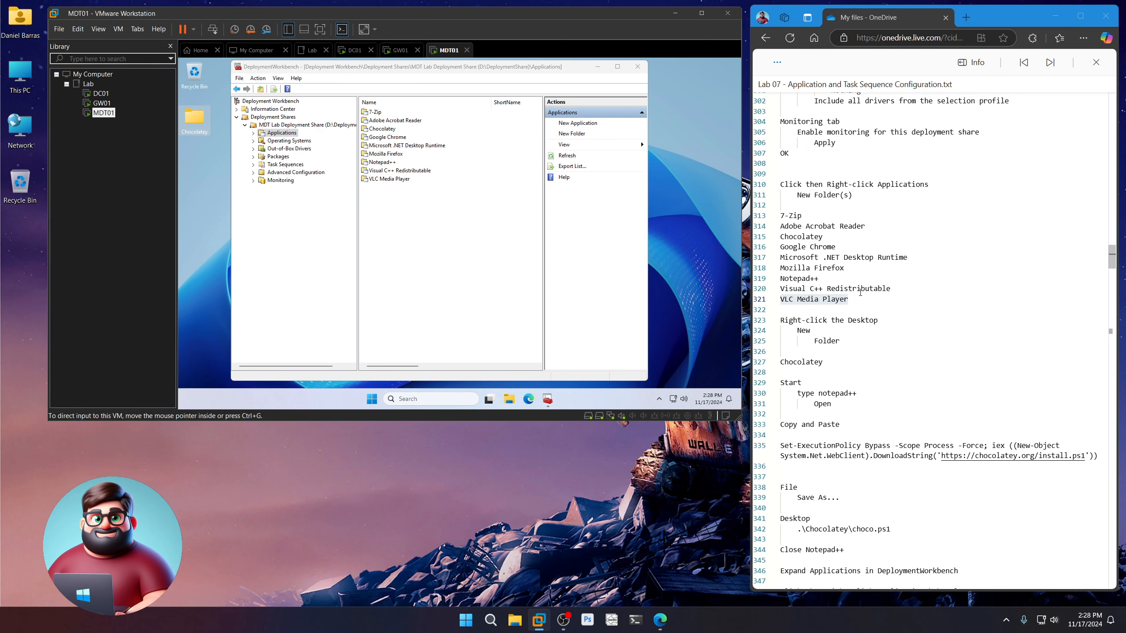
# Step: Search for notepad++ on the MDT01 virtual machine and open Notepad++
pyautogui.scroll(-4, 931, 341)
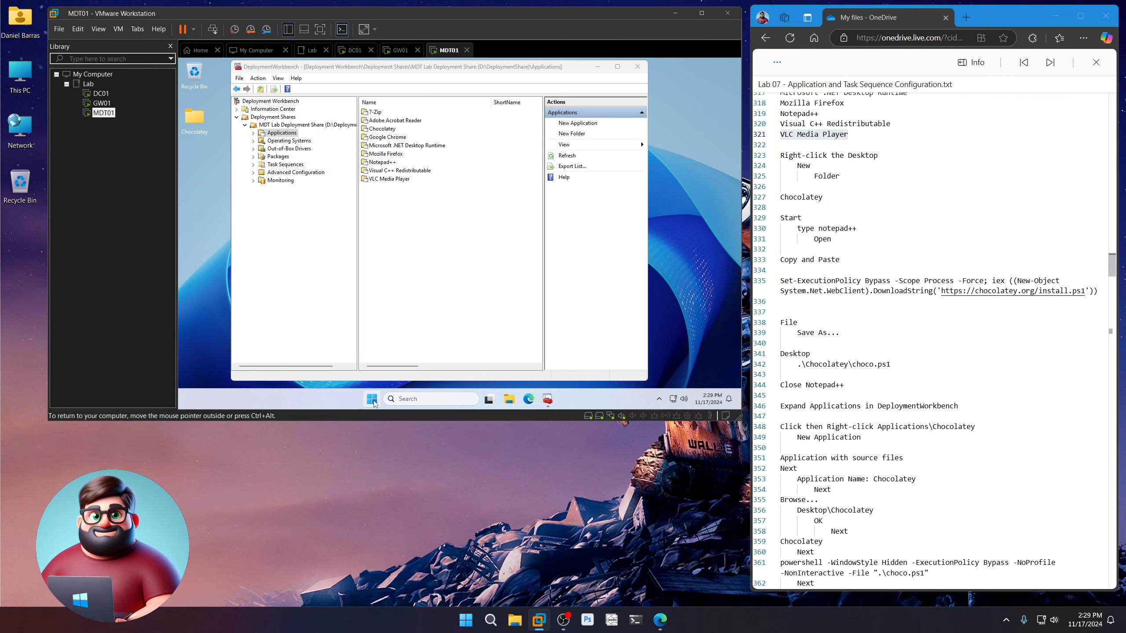
pyautogui.click(372, 400)
pyautogui.write('typ')
pyautogui.press('BackSpace')
pyautogui.press('BackSpace')
pyautogui.press('BackSpace')
pyautogui.write('notepad++')
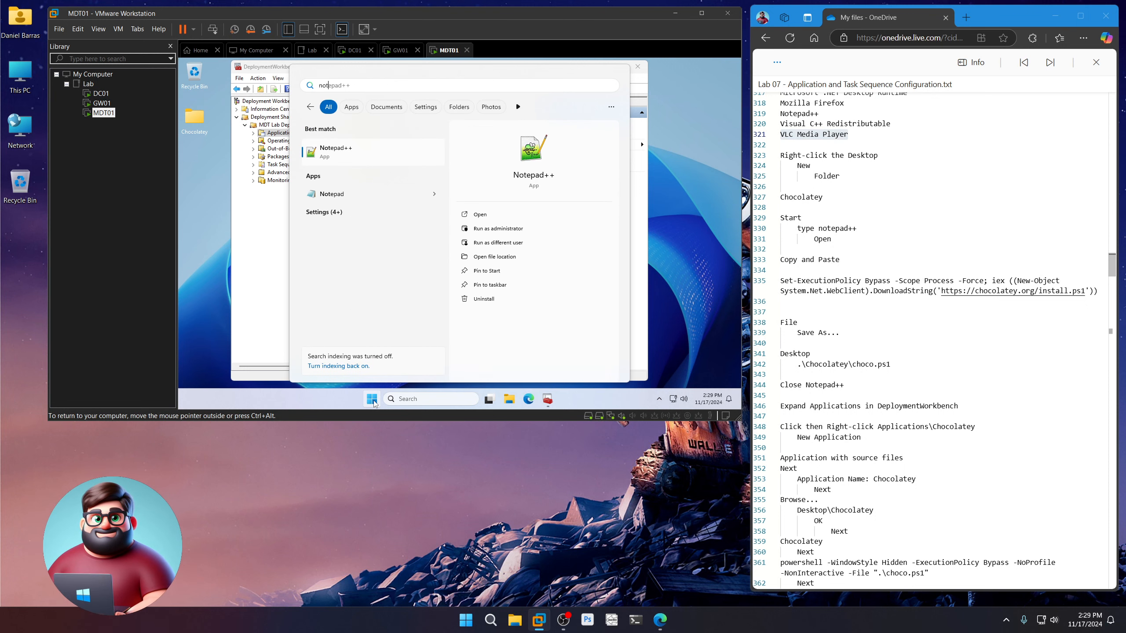
pyautogui.click(488, 215)
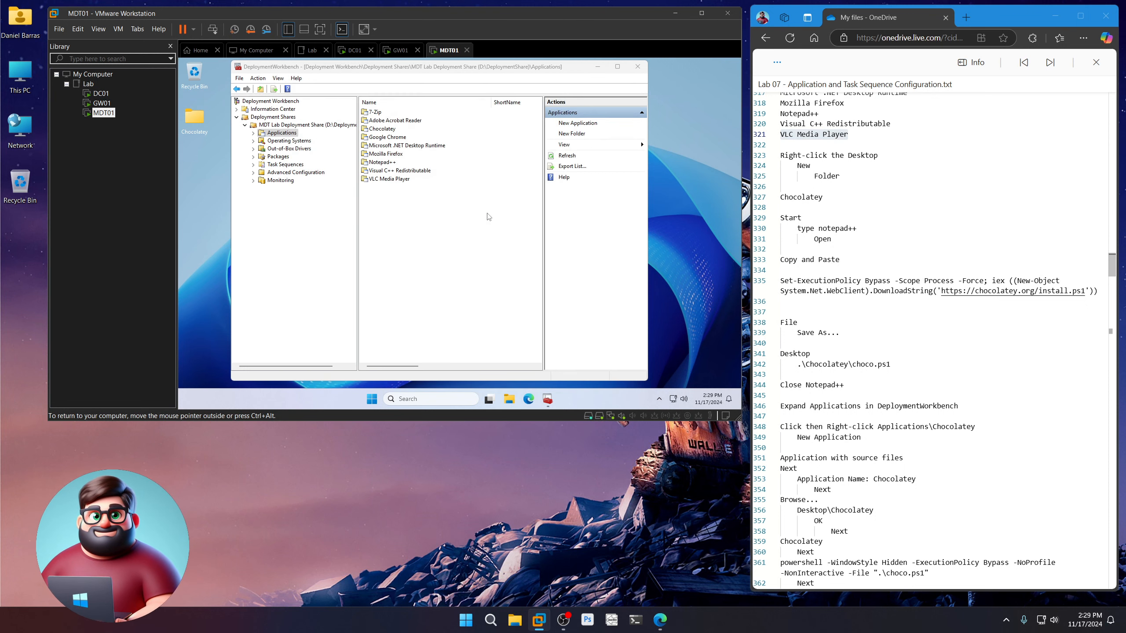
# Step: Copy the Set-ExecutionPolicy Chocolatey install command from line 335 of the lab notes and paste it into the empty Notepad++ document
pyautogui.moveTo(786, 298); pyautogui.dragTo(780, 279)
pyautogui.rightClick(809, 287)
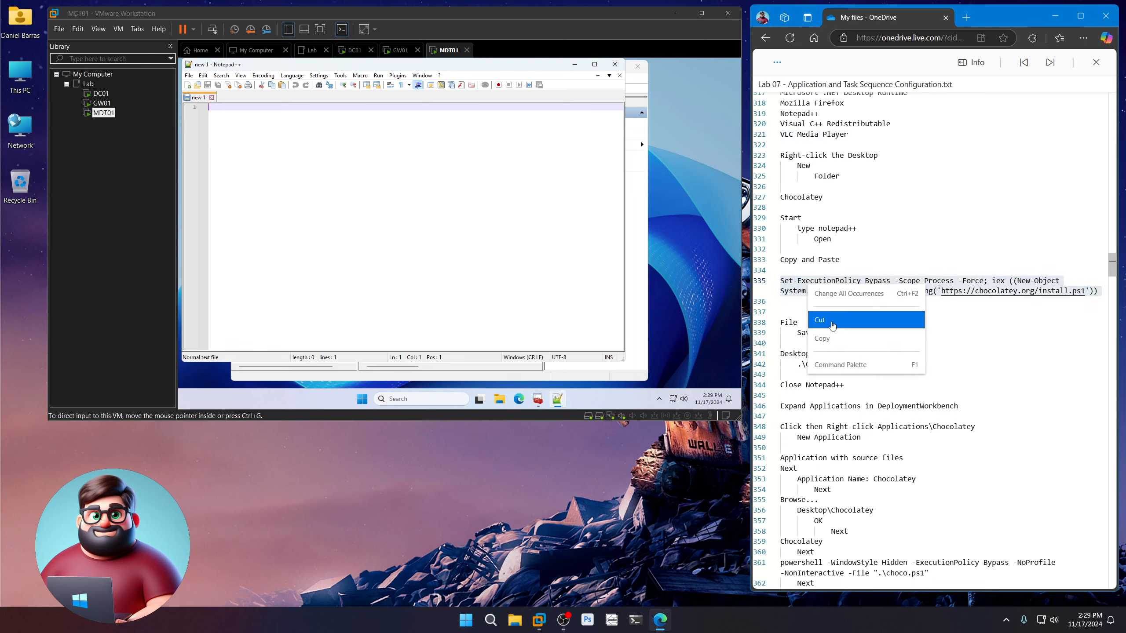
pyautogui.click(822, 338)
pyautogui.click(339, 136)
pyautogui.hotkey('ctrl', 'v')
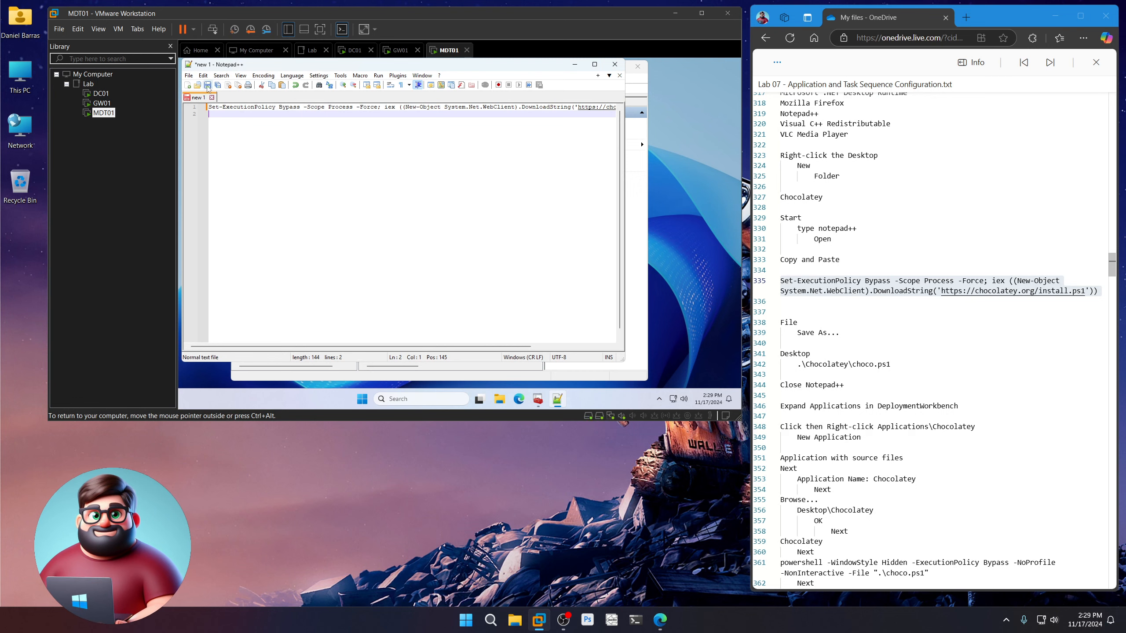
# Step: Save the script as choco.ps1 in the desktop's Chocolatey folder and close Notepad++
pyautogui.click(193, 76)
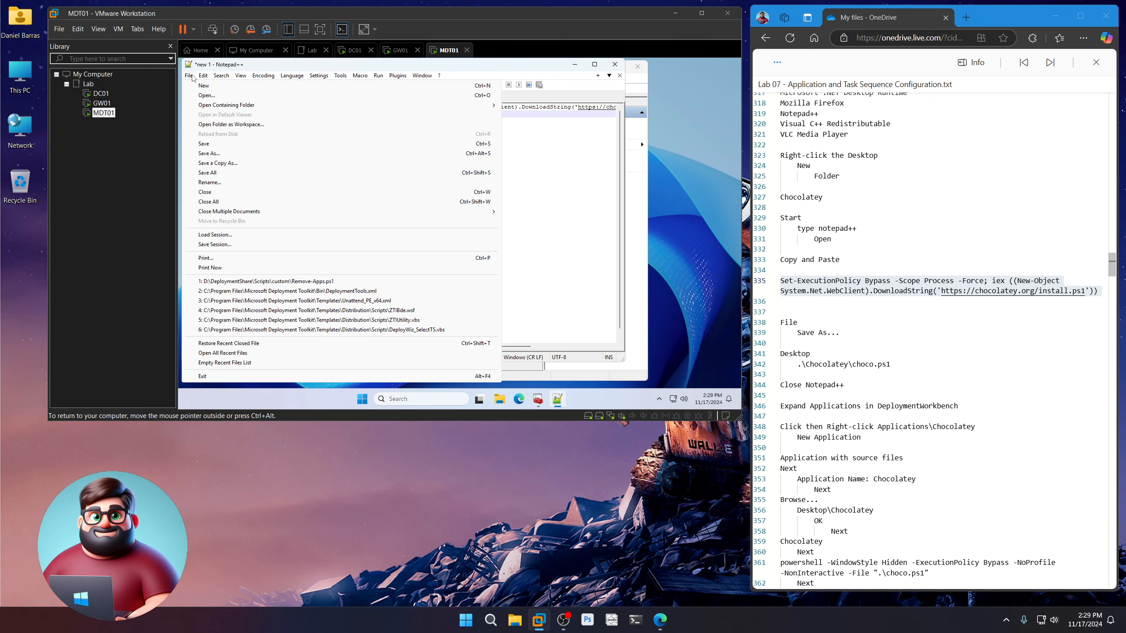
pyautogui.click(216, 154)
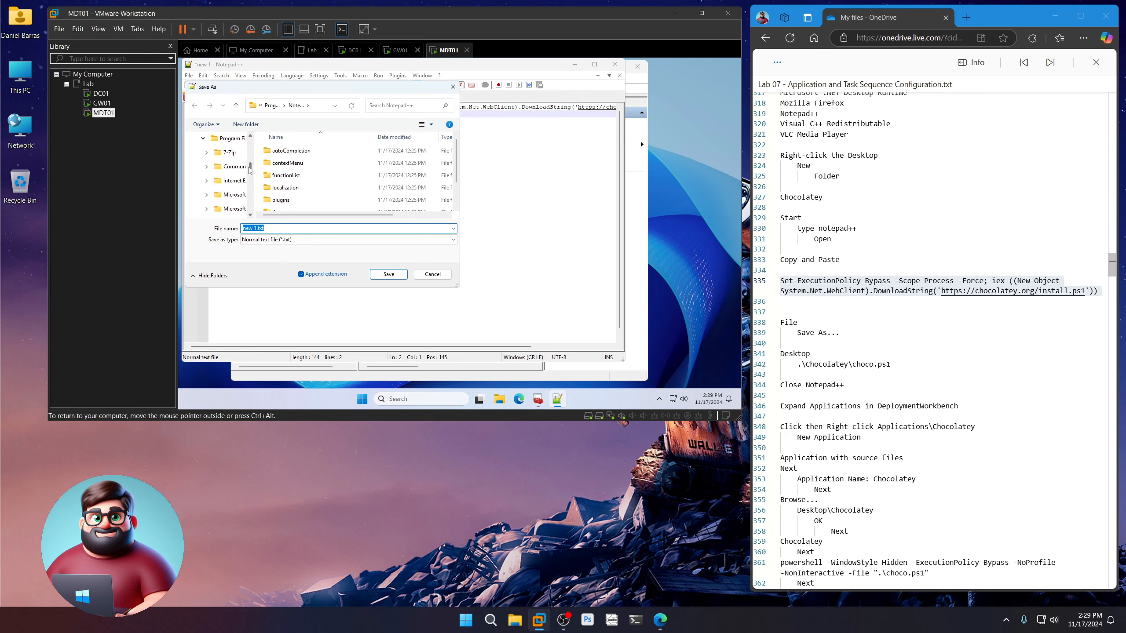
pyautogui.moveTo(250, 170); pyautogui.dragTo(250, 147)
pyautogui.click(219, 141)
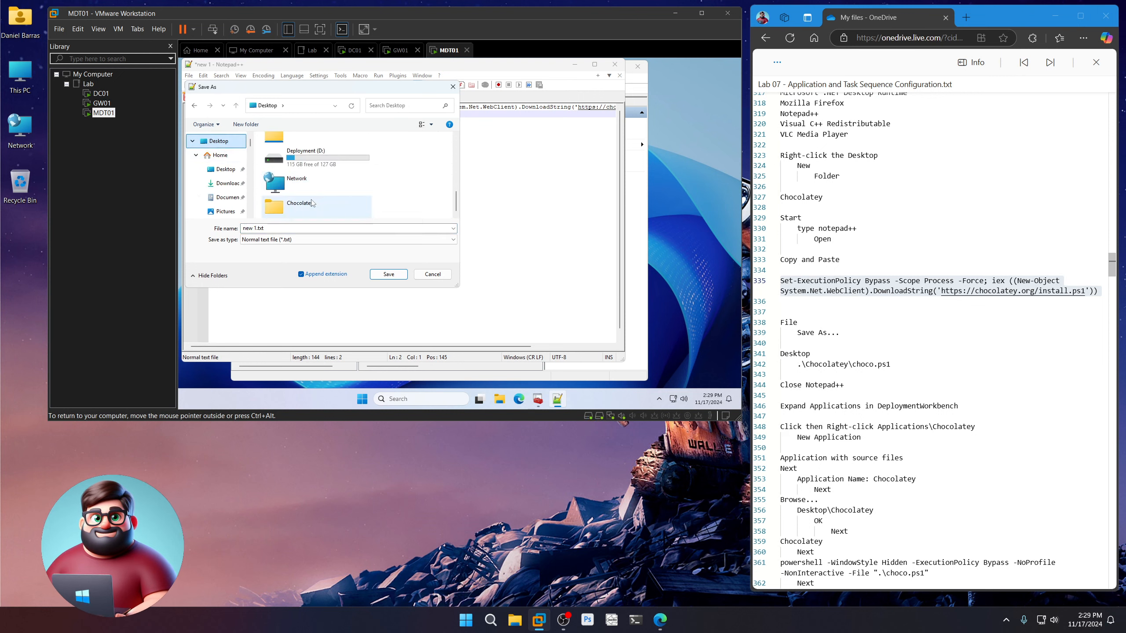
pyautogui.doubleClick(312, 203)
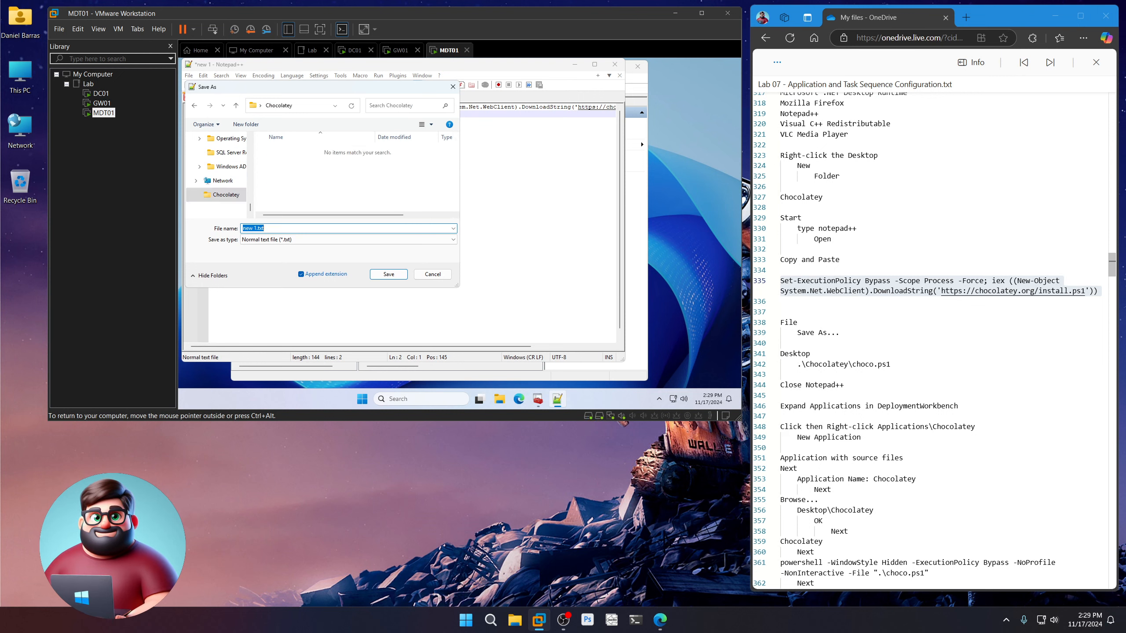
pyautogui.write('choco.ps1')
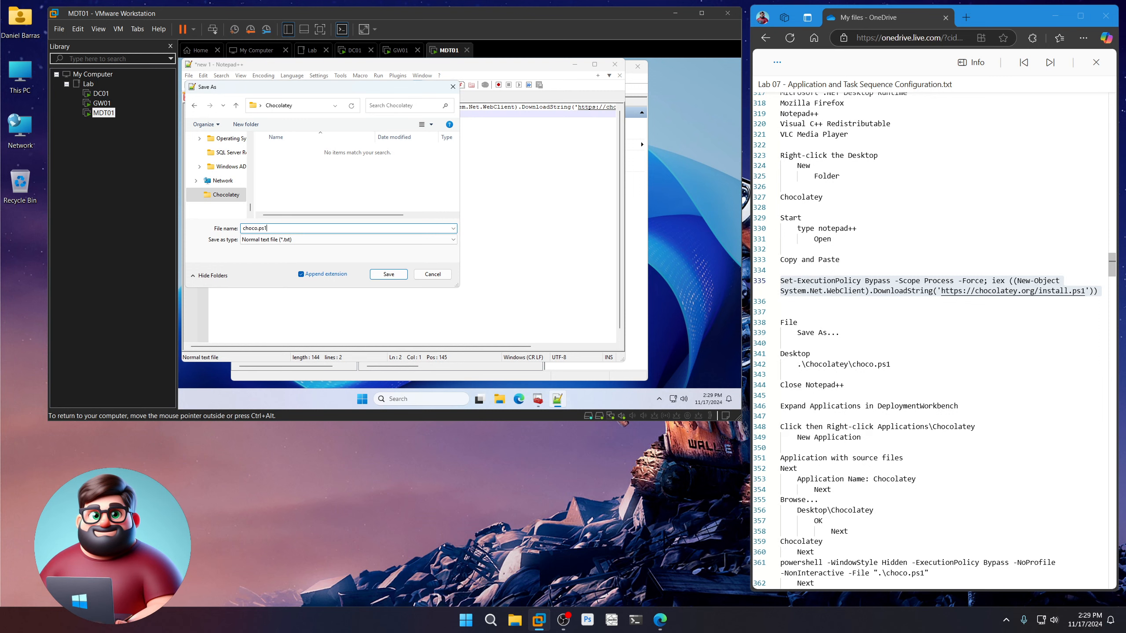
pyautogui.press('Return')
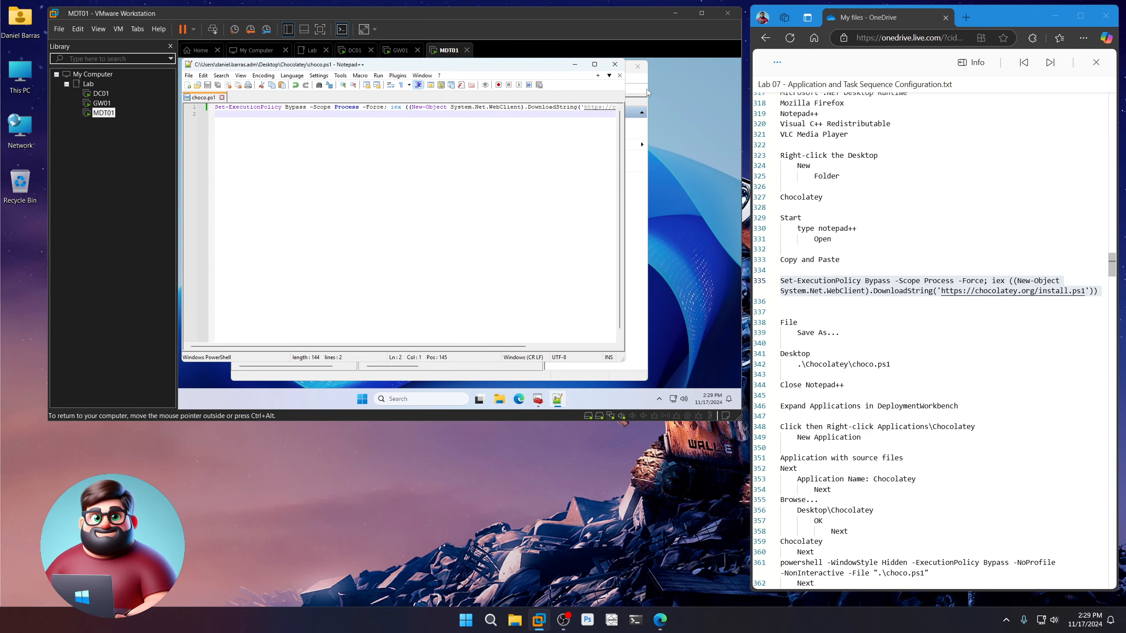
pyautogui.click(614, 63)
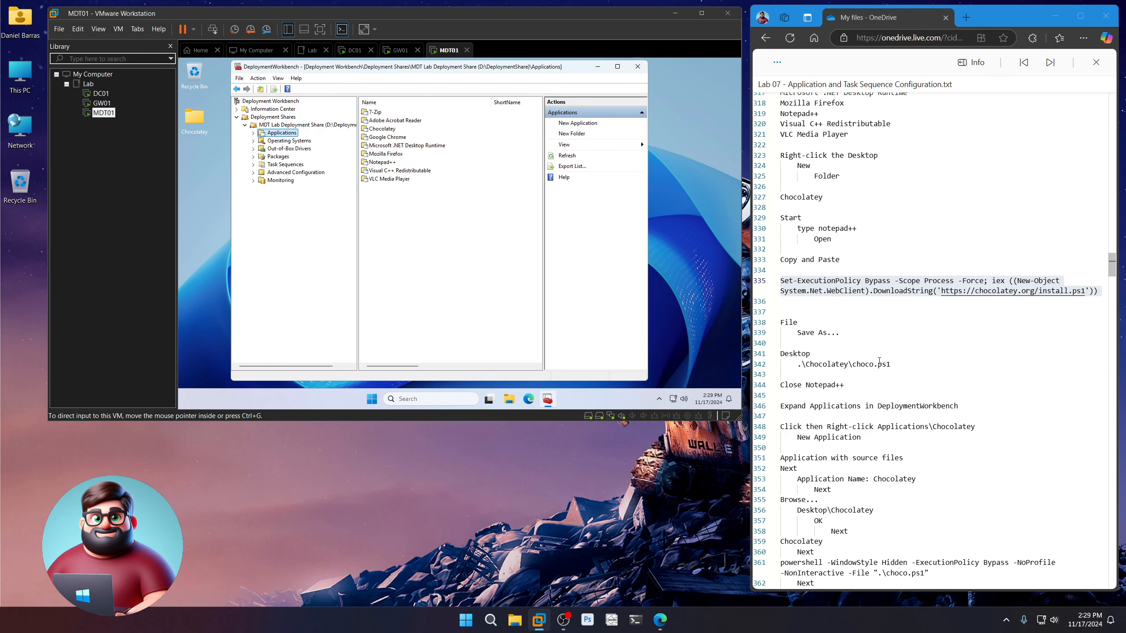
# Step: Start a new application with source files in the Applications\Chocolatey folder and set its application name to Chocolatey
pyautogui.scroll(-5, 879, 360)
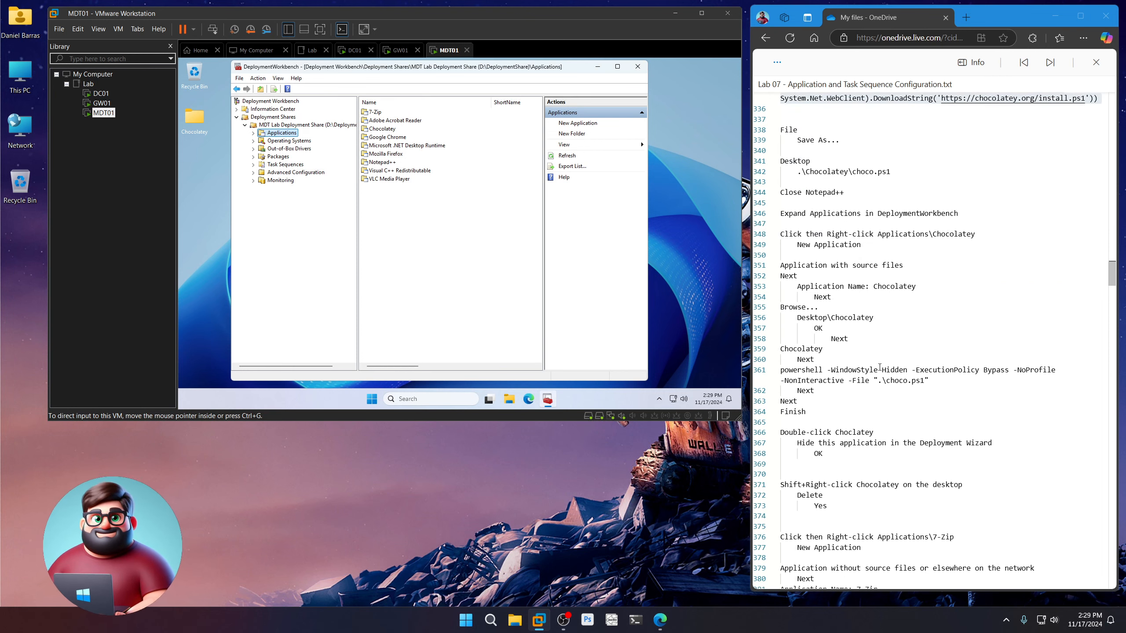
pyautogui.click(254, 133)
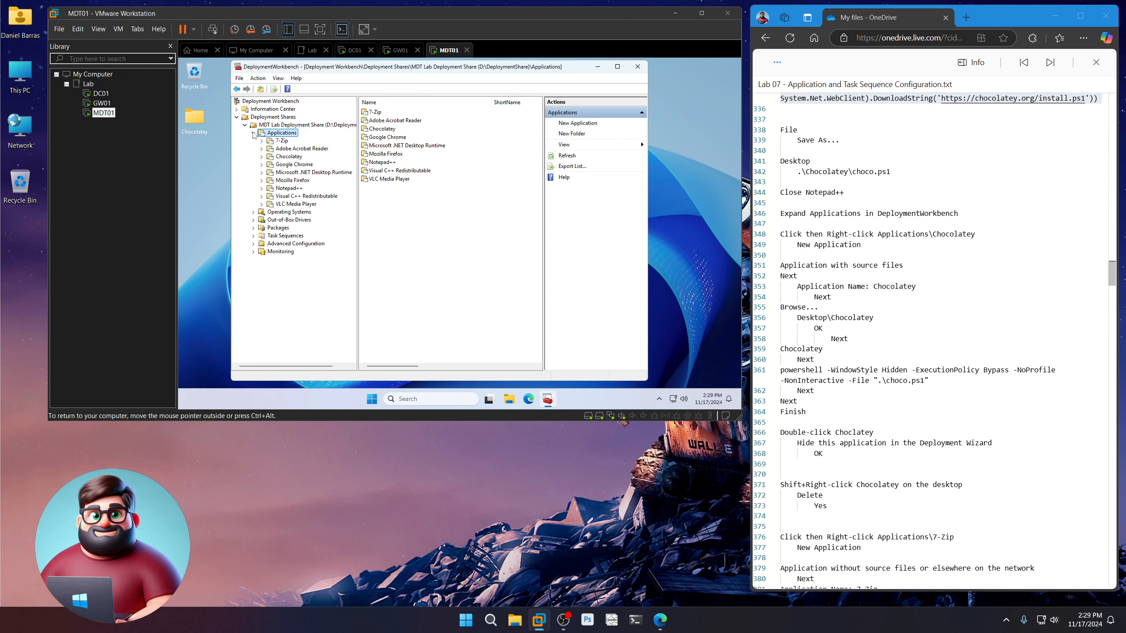
pyautogui.click(289, 156)
pyautogui.rightClick(293, 159)
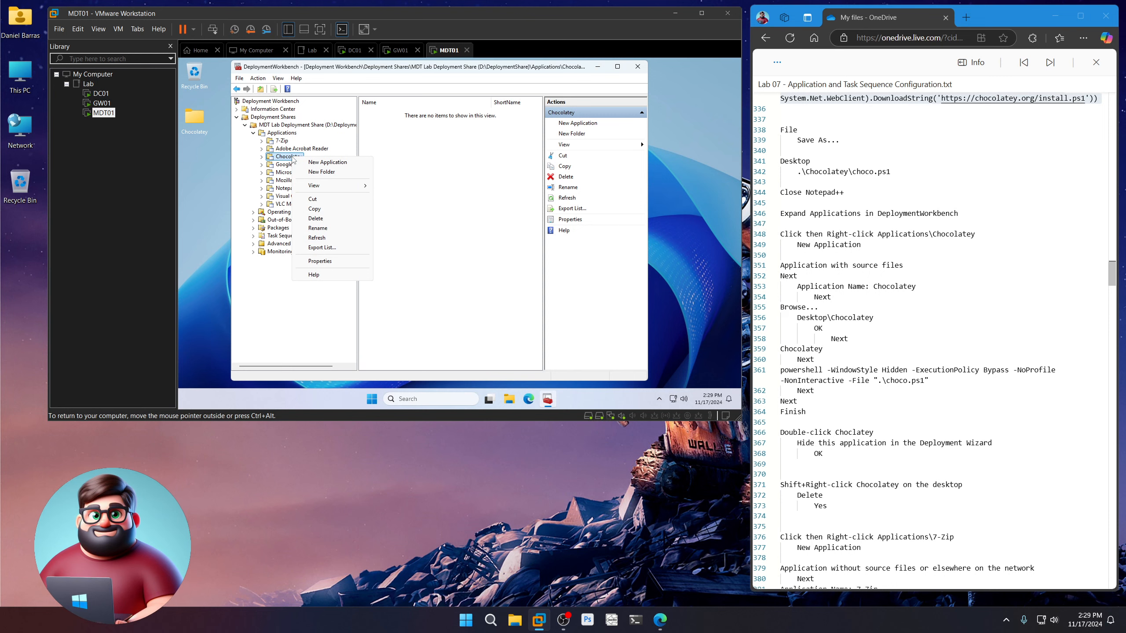
pyautogui.click(327, 162)
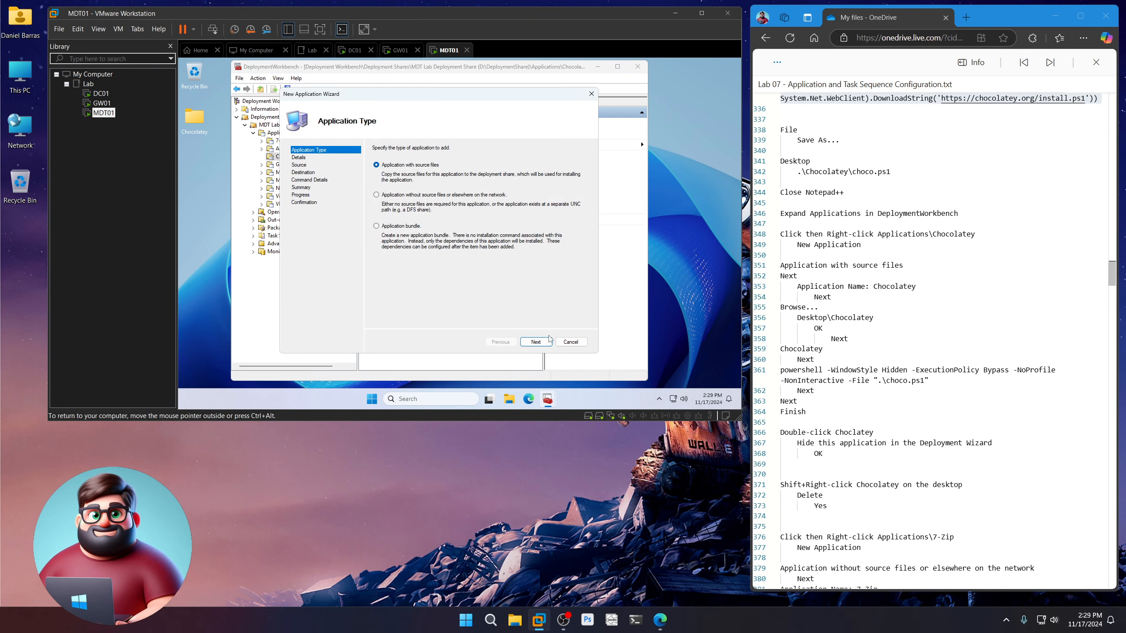
pyautogui.click(535, 342)
pyautogui.press('Tab')
pyautogui.write('Ch')
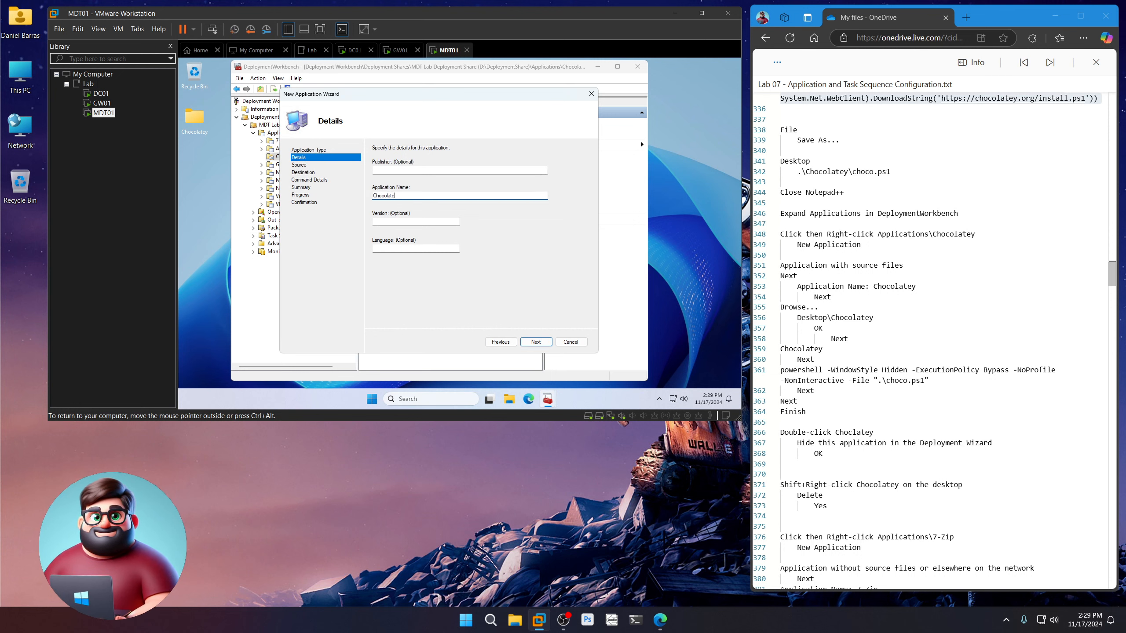
pyautogui.click(536, 341)
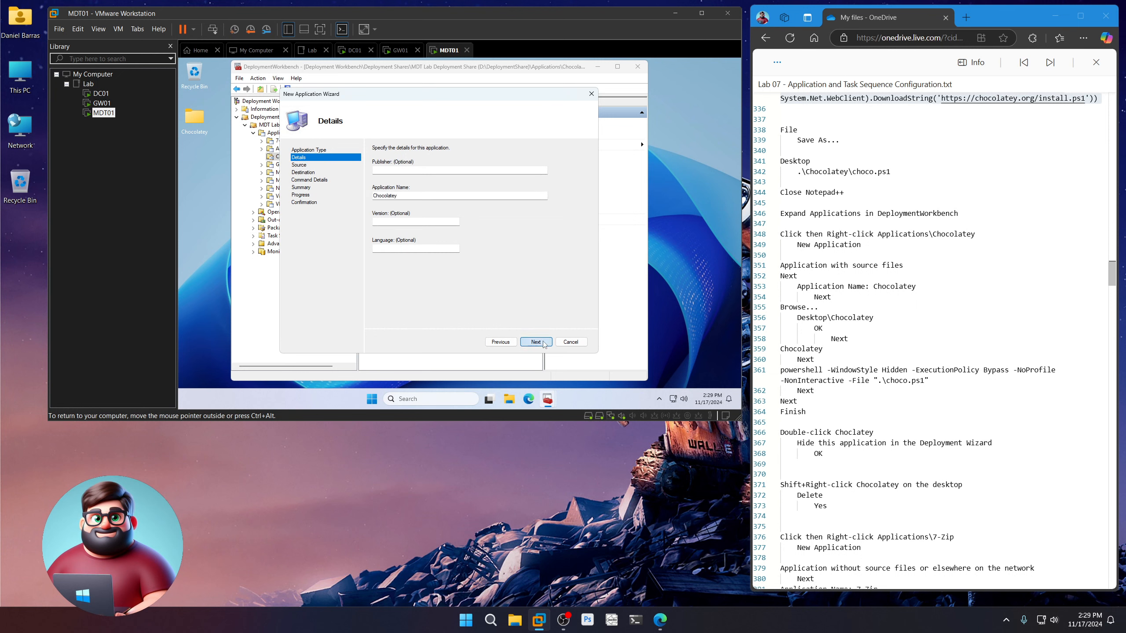
# Step: Set the new application's source directory to the Chocolatey folder on the desktop
pyautogui.click(572, 174)
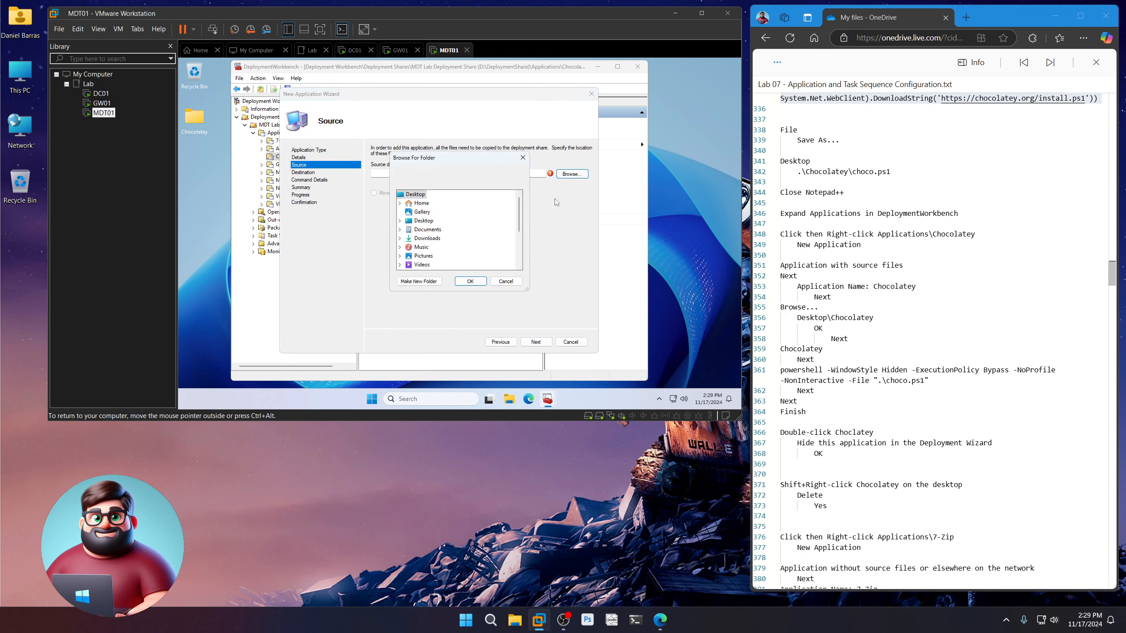
pyautogui.scroll(-3, 493, 244)
pyautogui.click(427, 264)
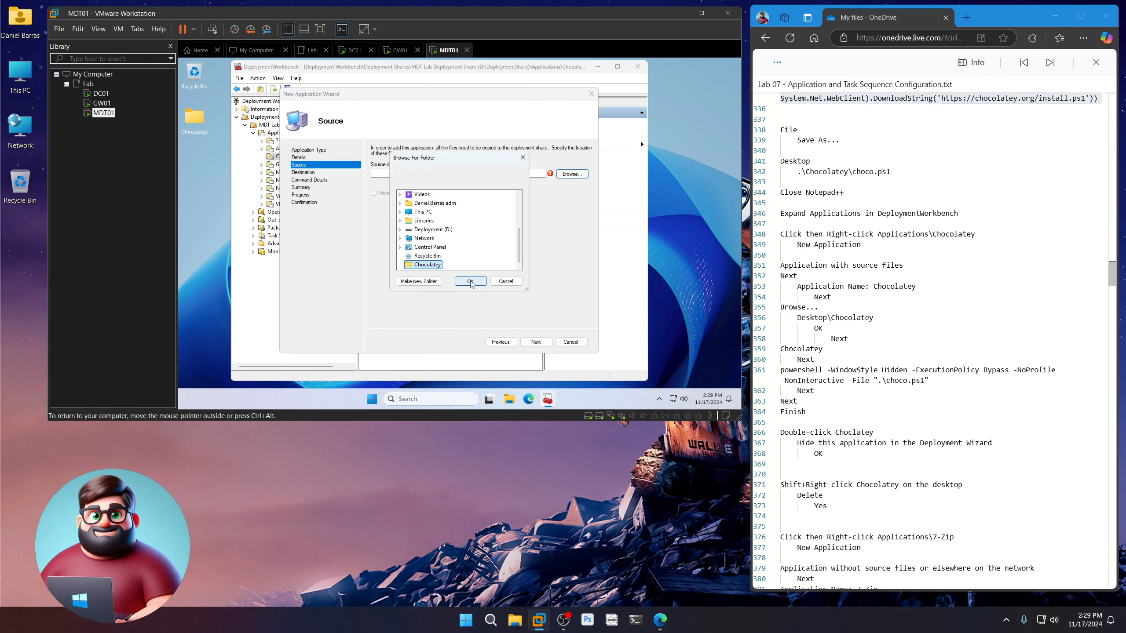
pyautogui.click(470, 281)
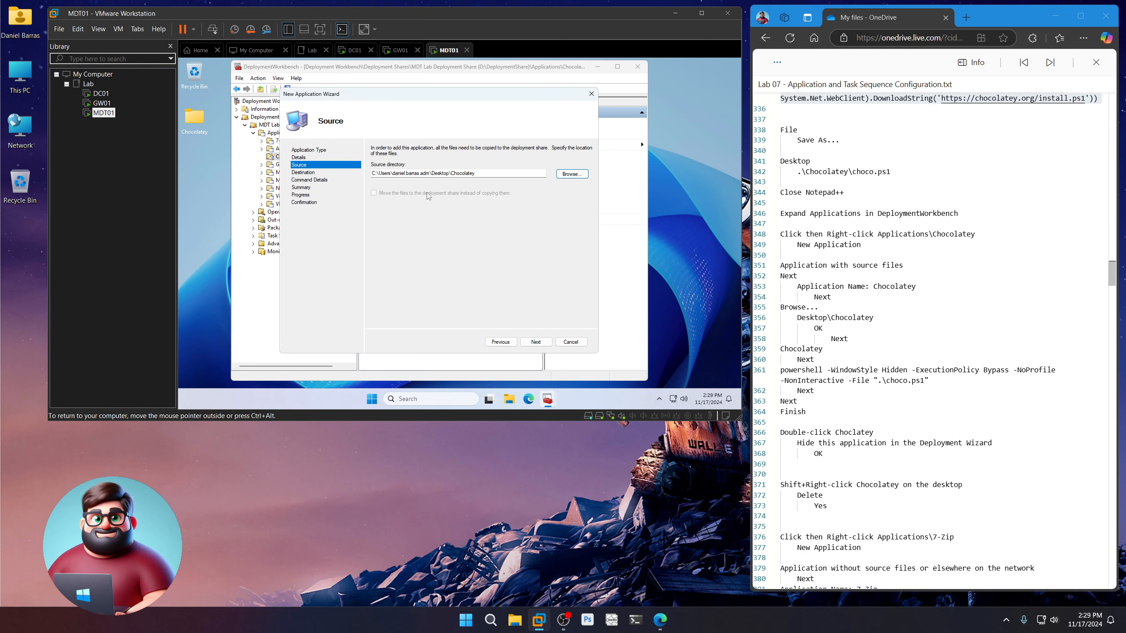
# Step: Accept Chocolatey as the destination directory and set the command line to powershell -WindowStyle Hidden -ExecutionPolicy Bypass -NoProfile -NonInteractive -File ".\choco.ps1", copied from lab notes line 361
pyautogui.click(527, 342)
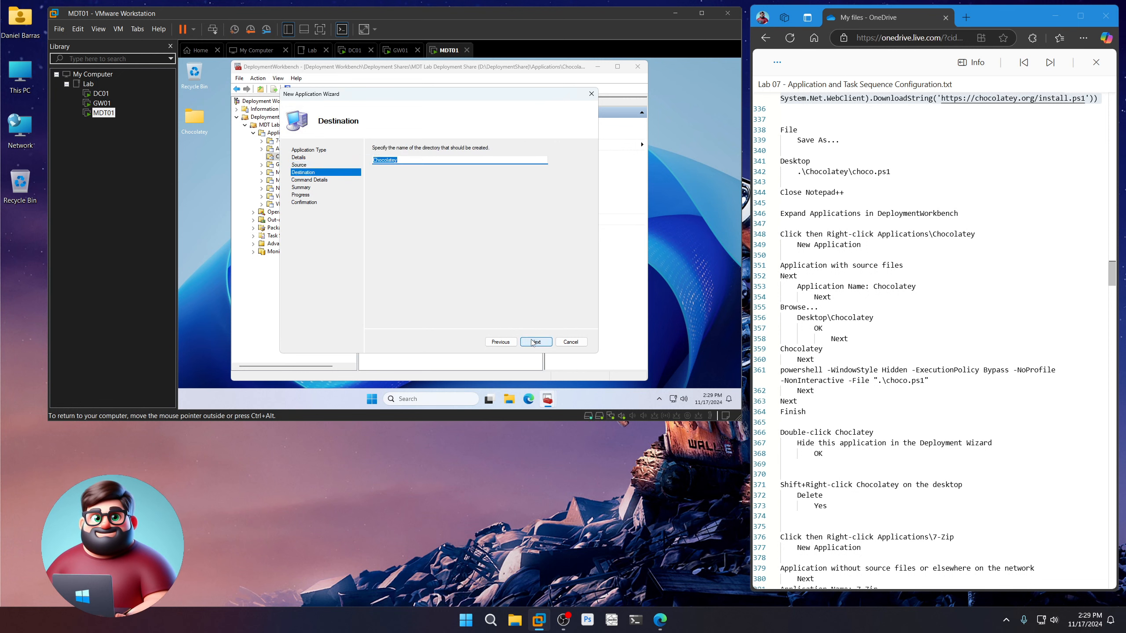
pyautogui.click(533, 341)
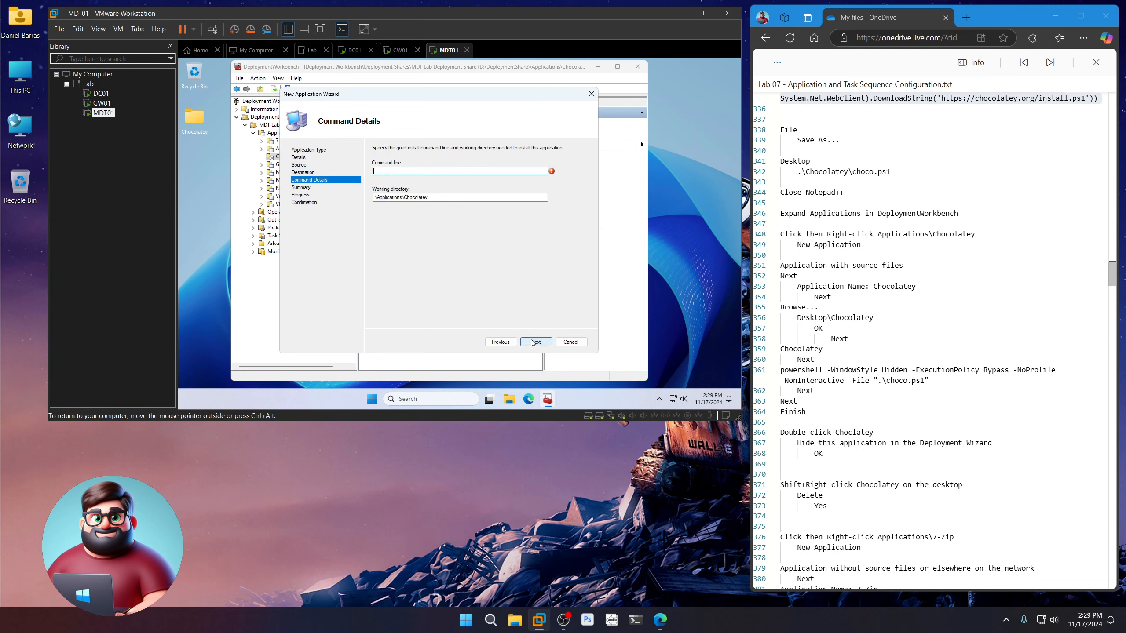
pyautogui.moveTo(939, 380); pyautogui.dragTo(780, 370)
pyautogui.rightClick(809, 377)
pyautogui.click(823, 430)
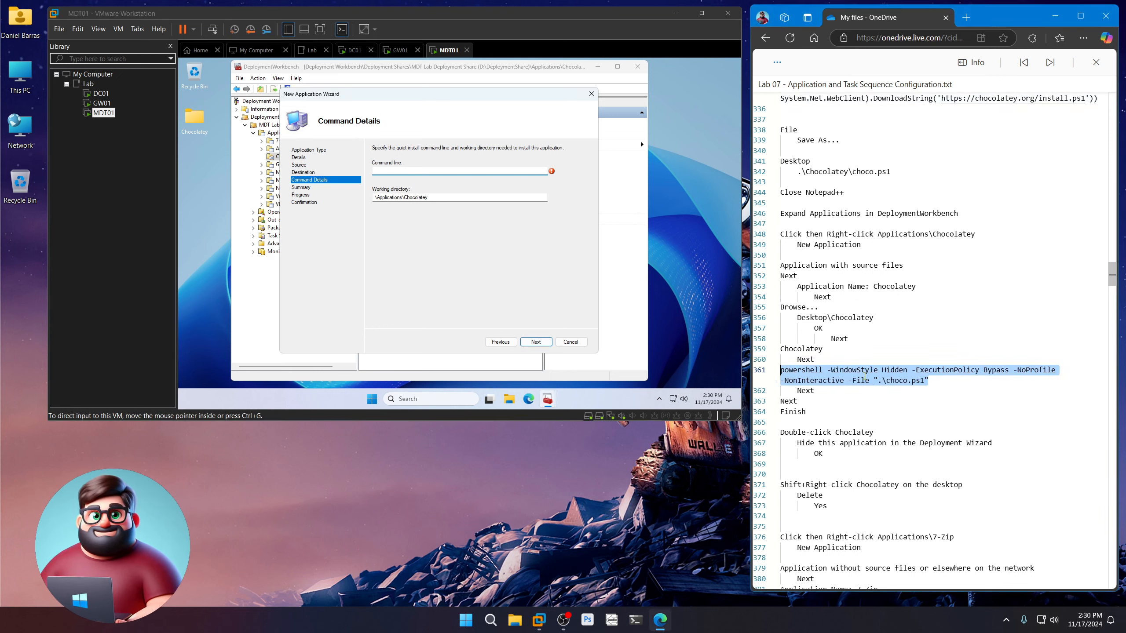
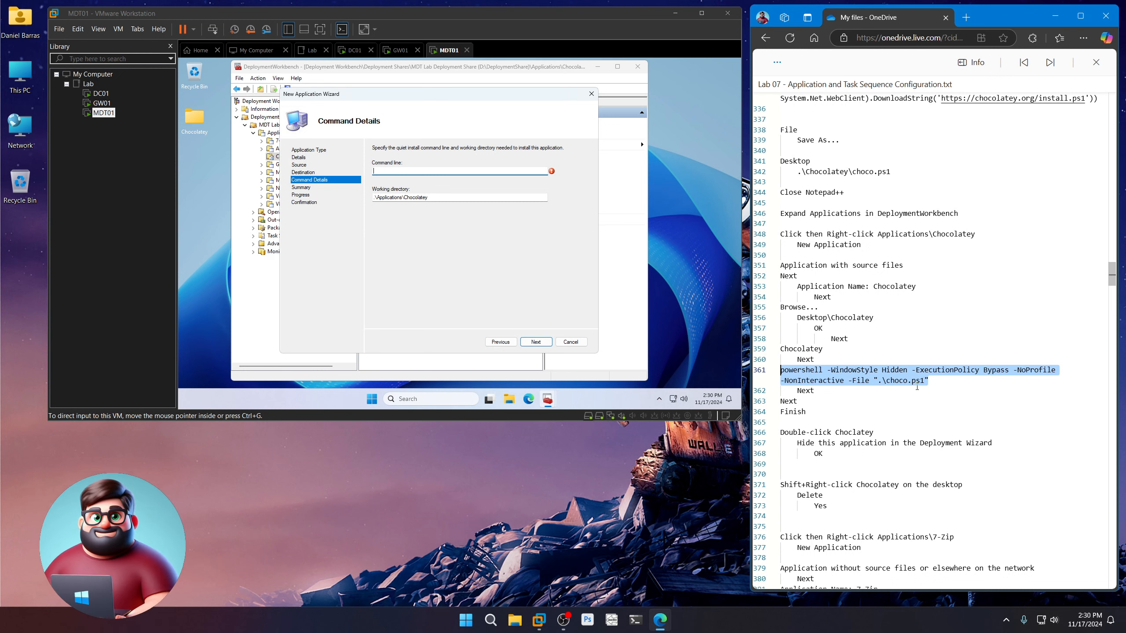
pyautogui.click(448, 174)
pyautogui.write('powershell -WindowStyle Hidden -ExecutionPolicy Bypass -NoProfile -NonInteractive -File ".\\choco.ps1"')
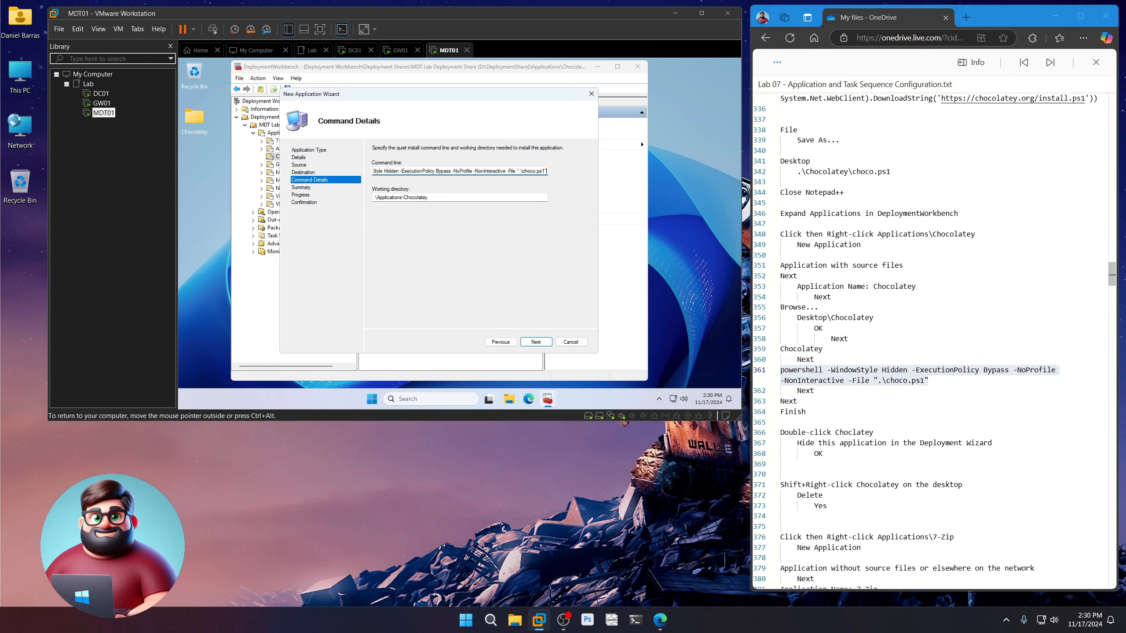
# Step: Import the Chocolatey application with the entered details and finish the New Application Wizard
pyautogui.click(536, 340)
pyautogui.click(537, 341)
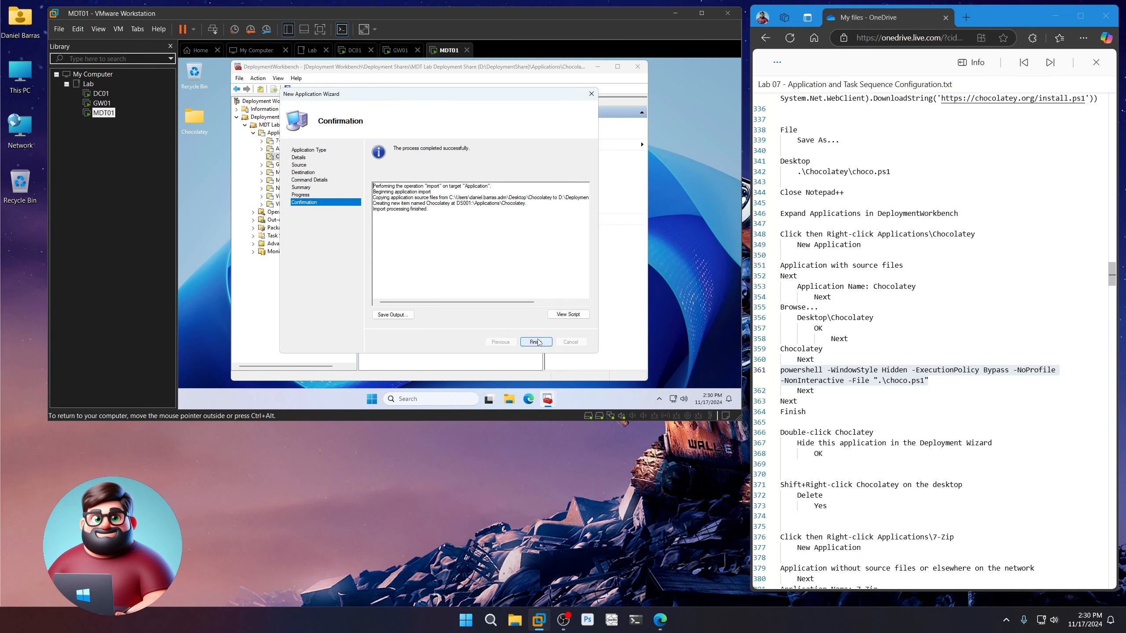
pyautogui.click(537, 341)
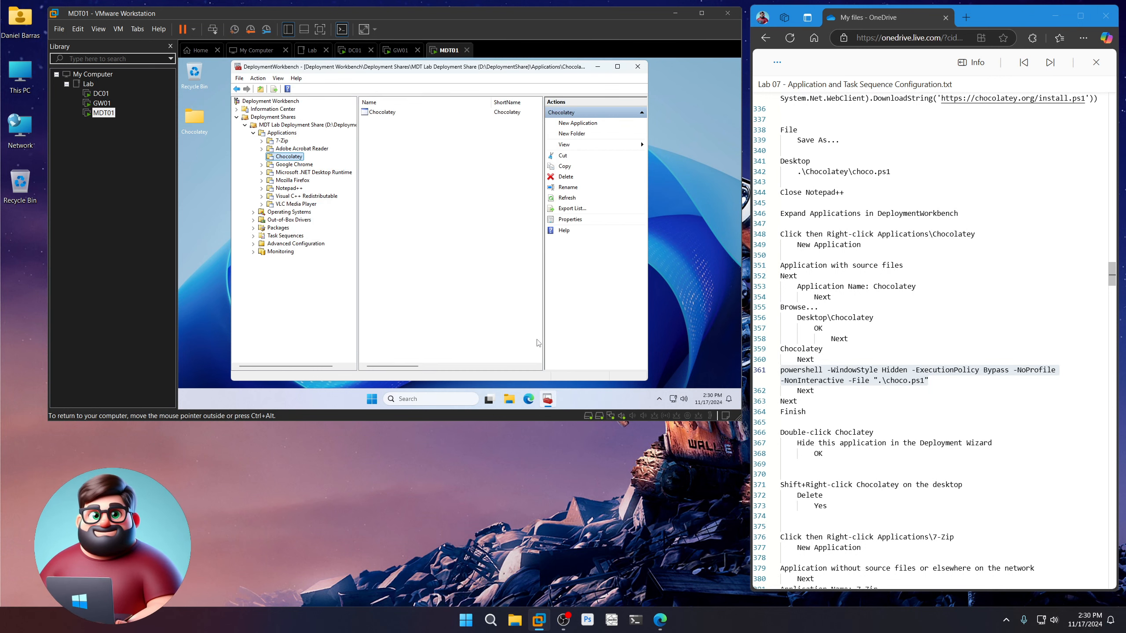
# Step: Set the Chocolatey application's properties to hide it in the Deployment Wizard and save them
pyautogui.doubleClick(388, 113)
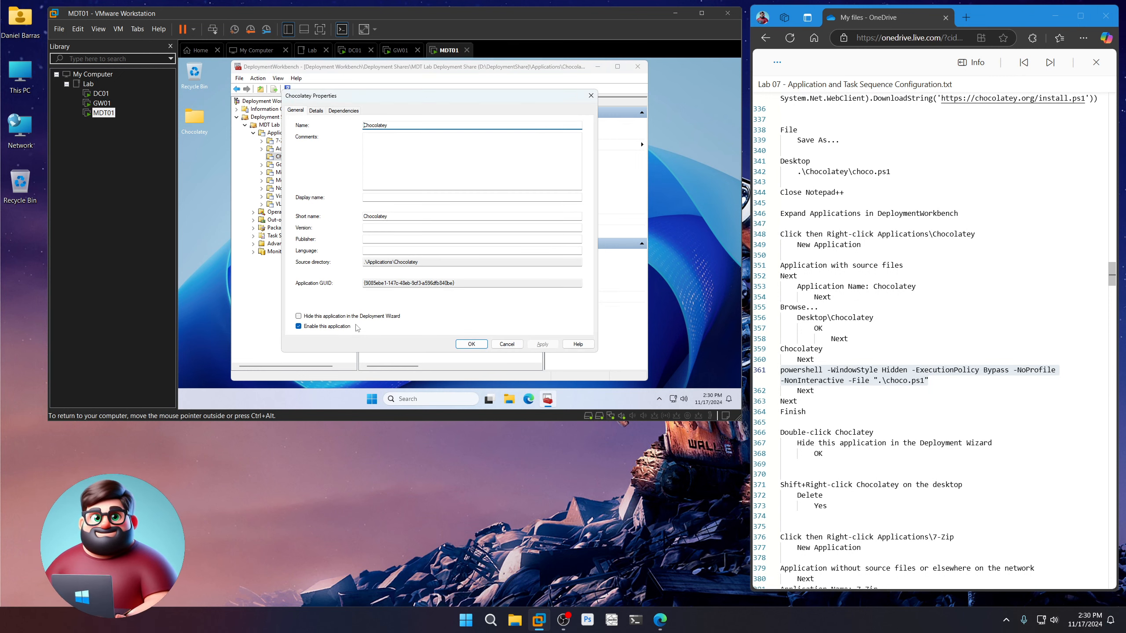
pyautogui.click(298, 317)
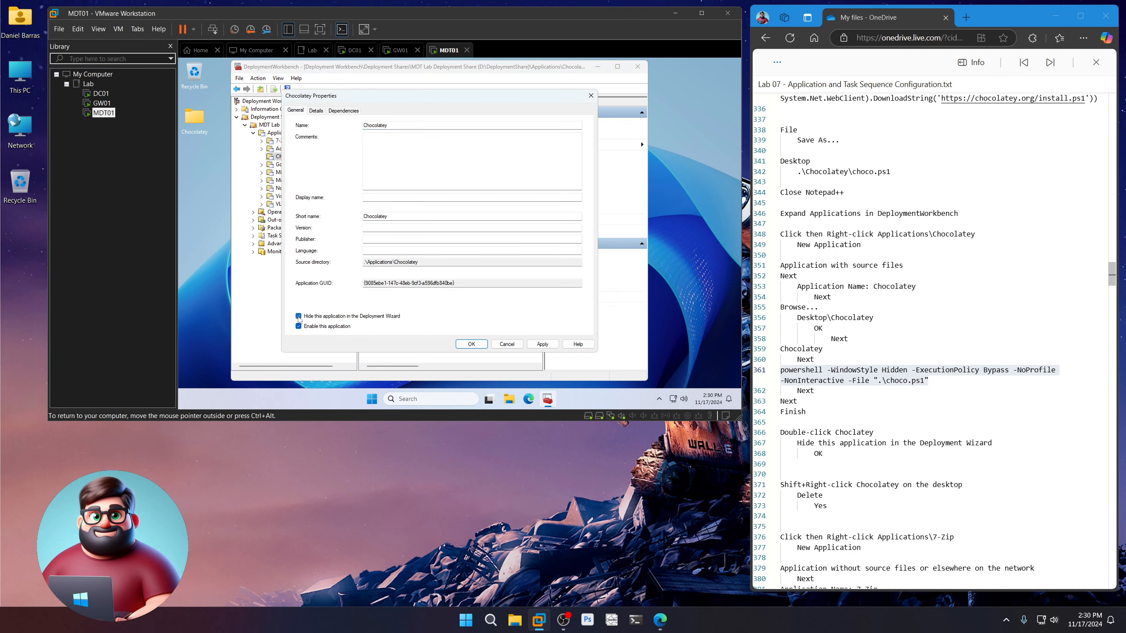
pyautogui.click(471, 344)
# Step: Permanently delete the Chocolatey folder from the MDT01 desktop
pyautogui.scroll(-8, 930, 337)
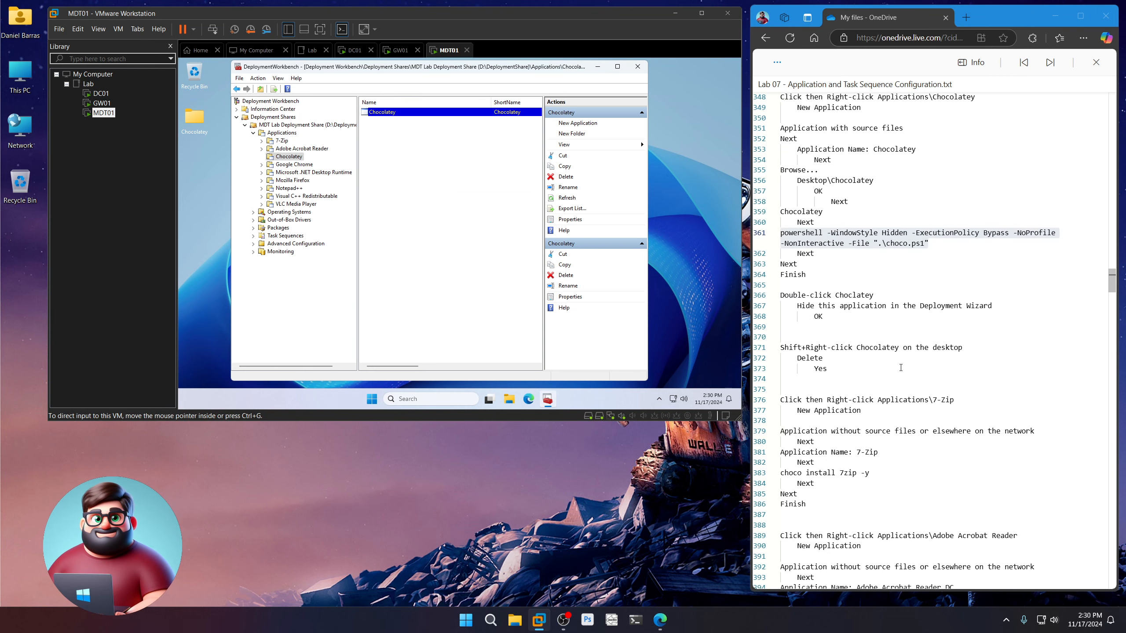
pyautogui.keyDown('shift'); pyautogui.rightClick(200, 115); pyautogui.keyUp('shift')
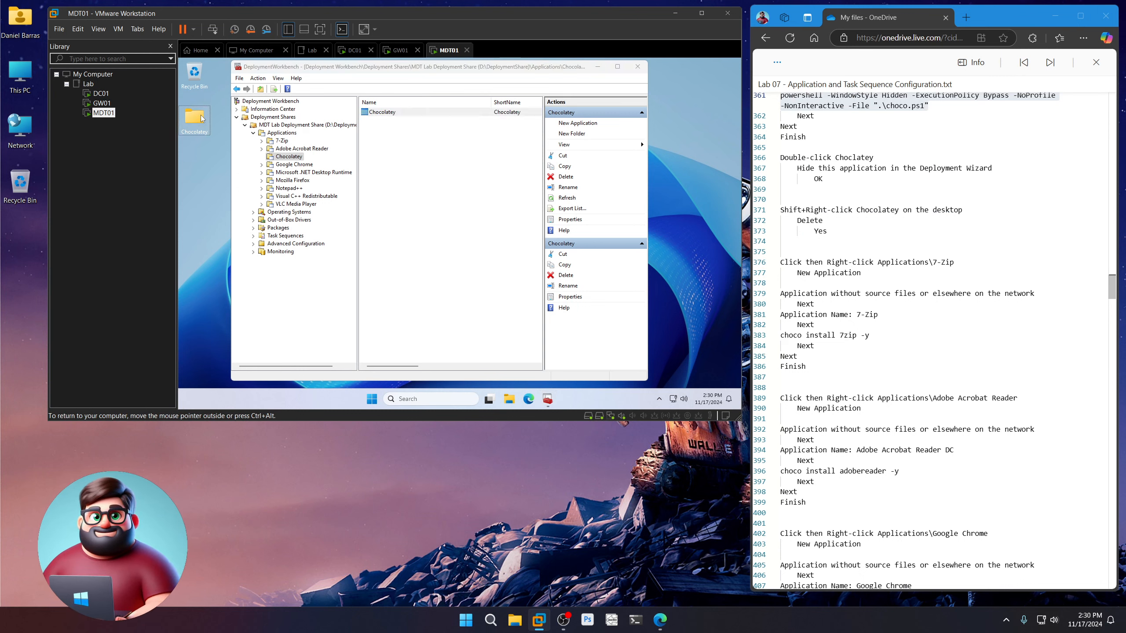
pyautogui.click(217, 278)
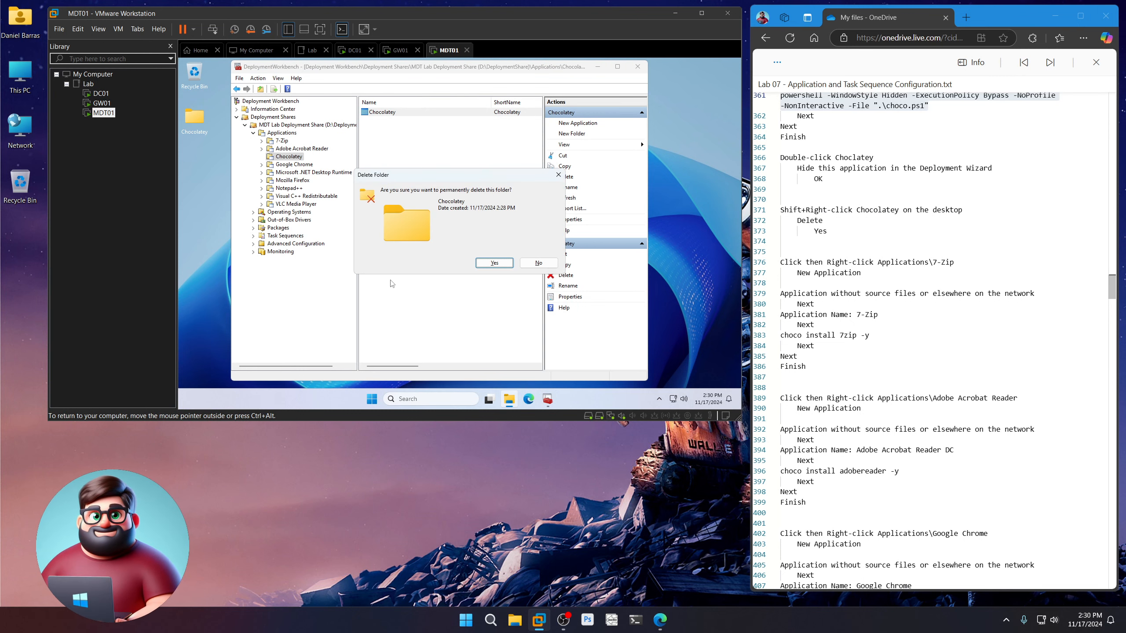
pyautogui.click(488, 266)
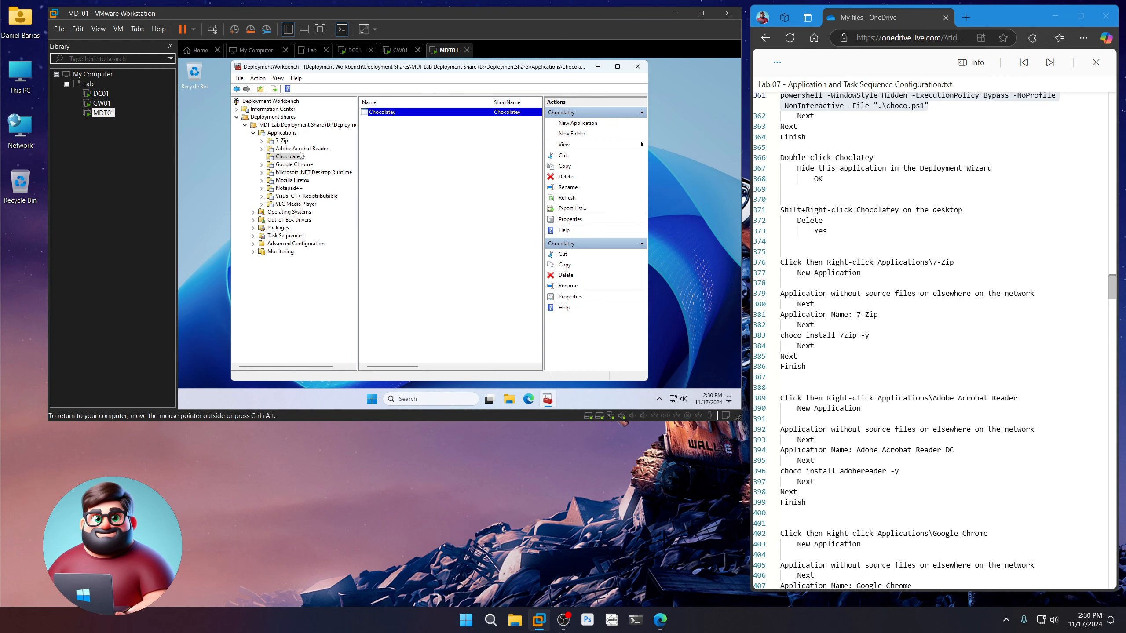
# Step: Start a new application without source files in the Applications\7-Zip folder and set its application name to 7-Zip
pyautogui.click(282, 141)
pyautogui.rightClick(282, 141)
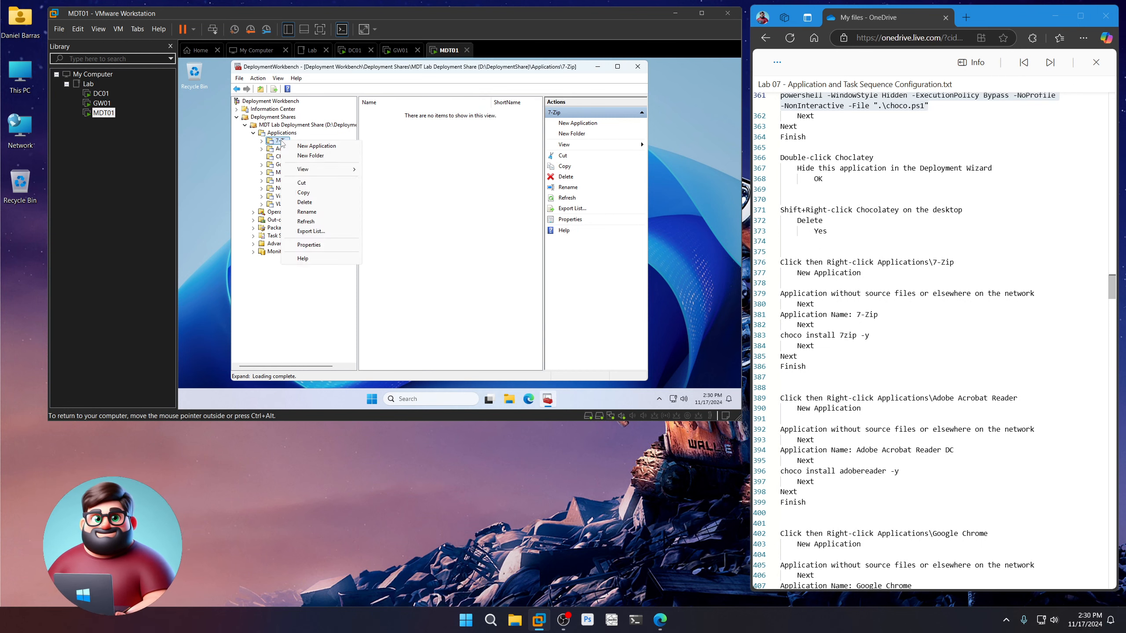
pyautogui.click(313, 149)
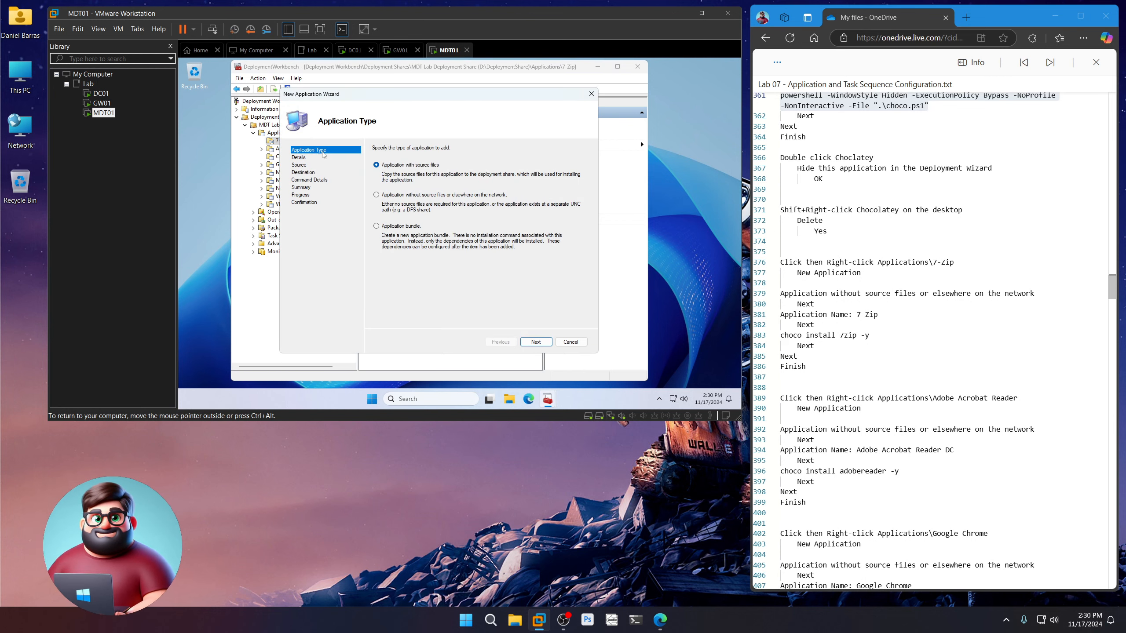
pyautogui.click(536, 341)
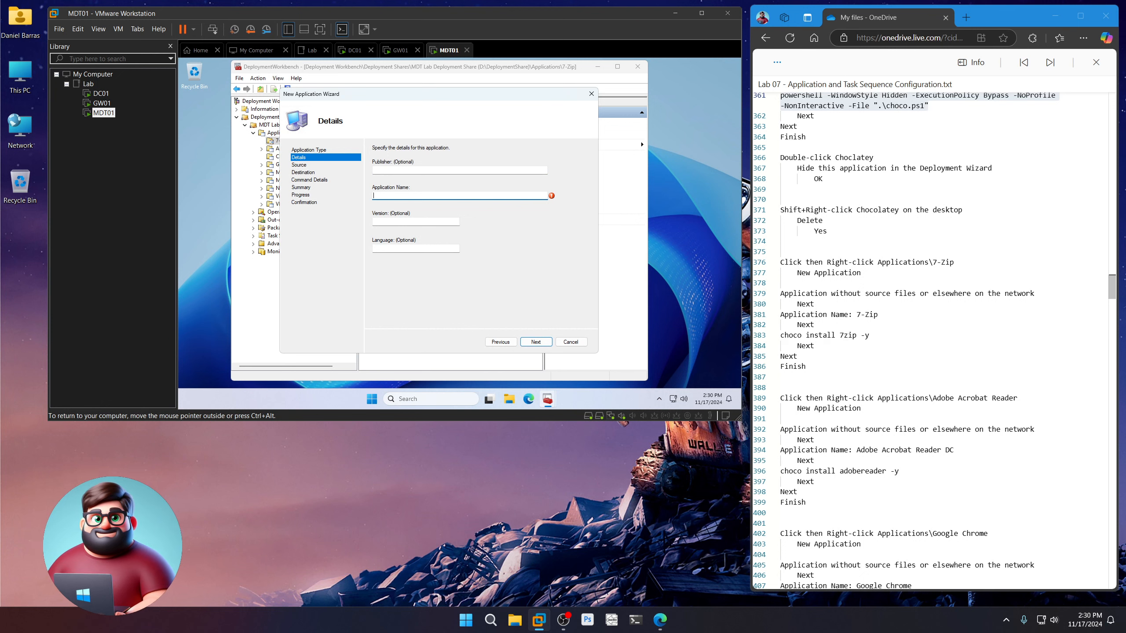
pyautogui.press('Return')
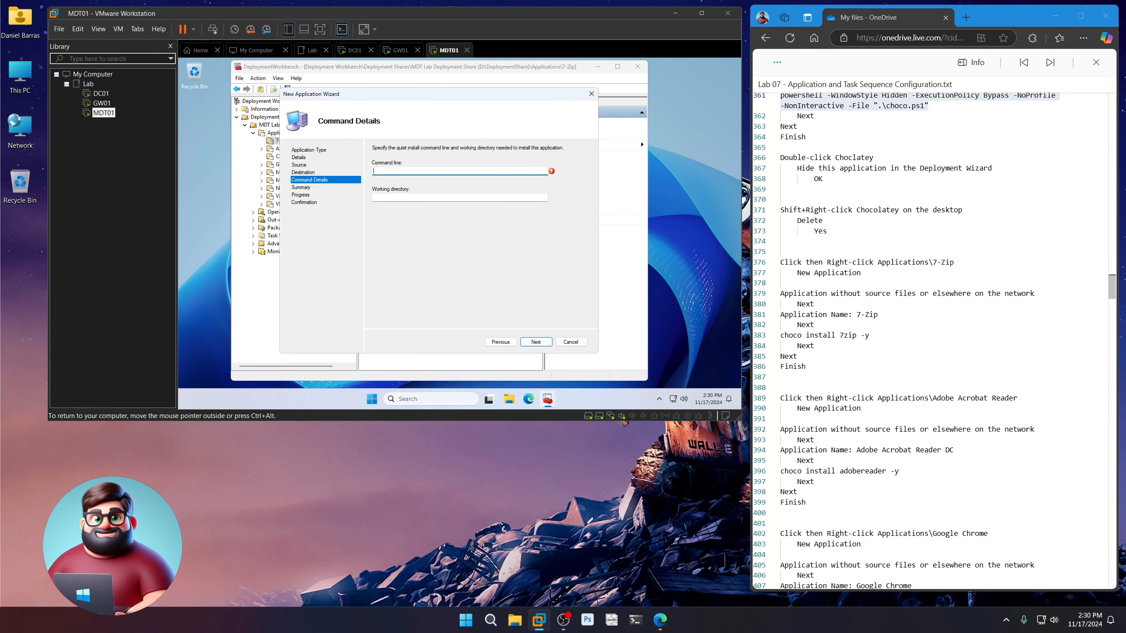
# Step: Set the 7-Zip command line to choco install 7zip -y from line 383 of the lab notes and complete the wizard
pyautogui.moveTo(885, 335); pyautogui.dragTo(771, 340)
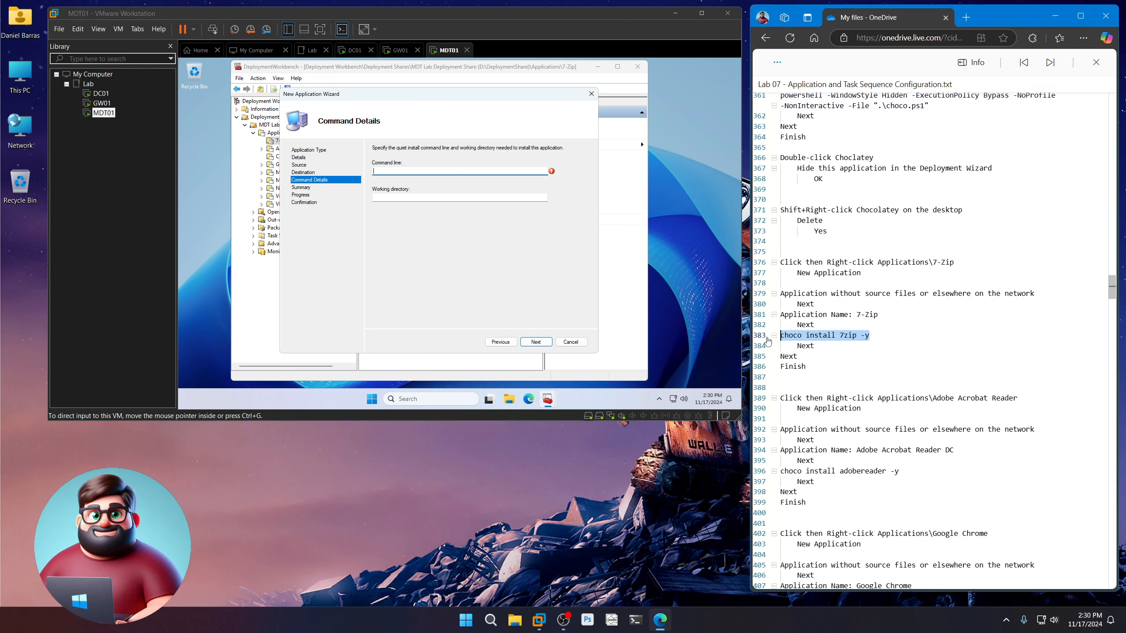
pyautogui.rightClick(827, 336)
pyautogui.click(850, 394)
pyautogui.click(442, 170)
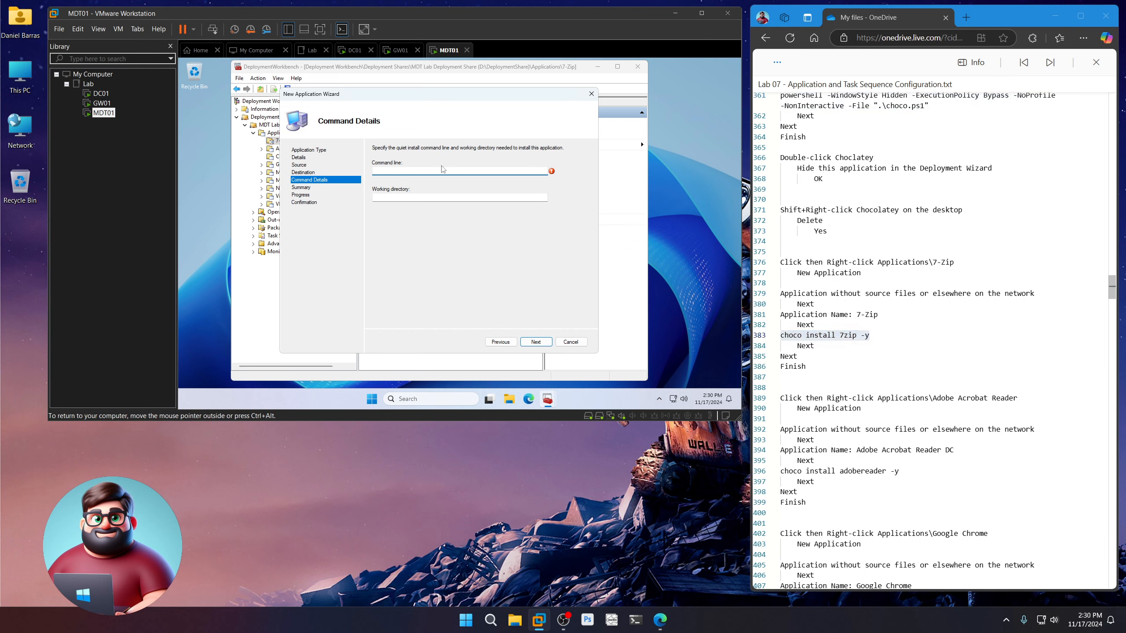
pyautogui.hotkey('ctrl', 'v')
pyautogui.click(540, 341)
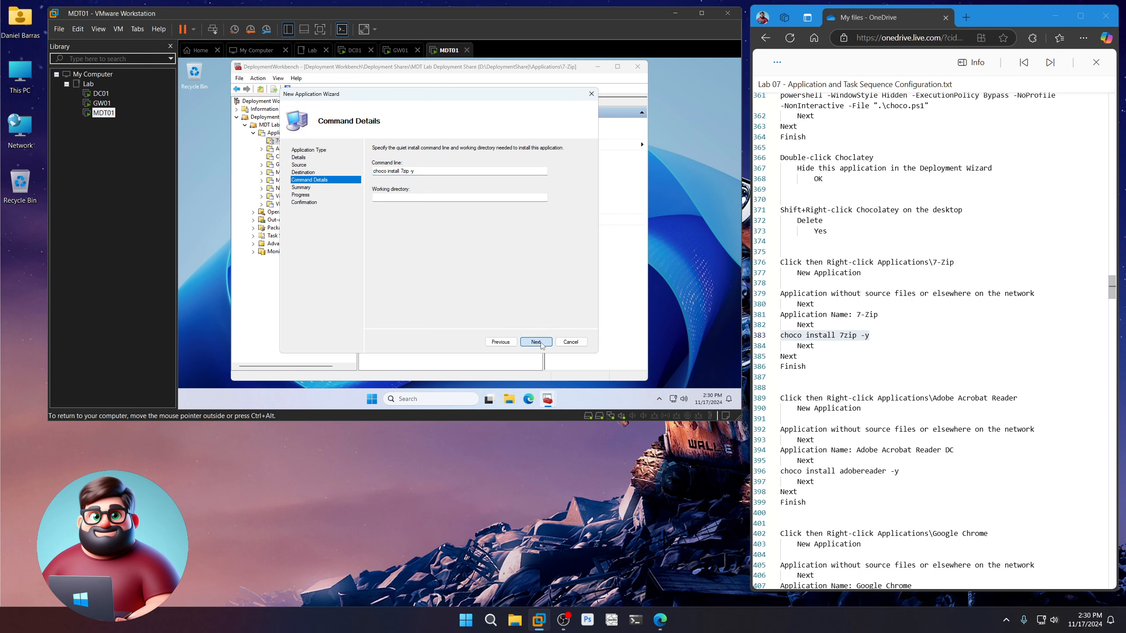
pyautogui.click(541, 343)
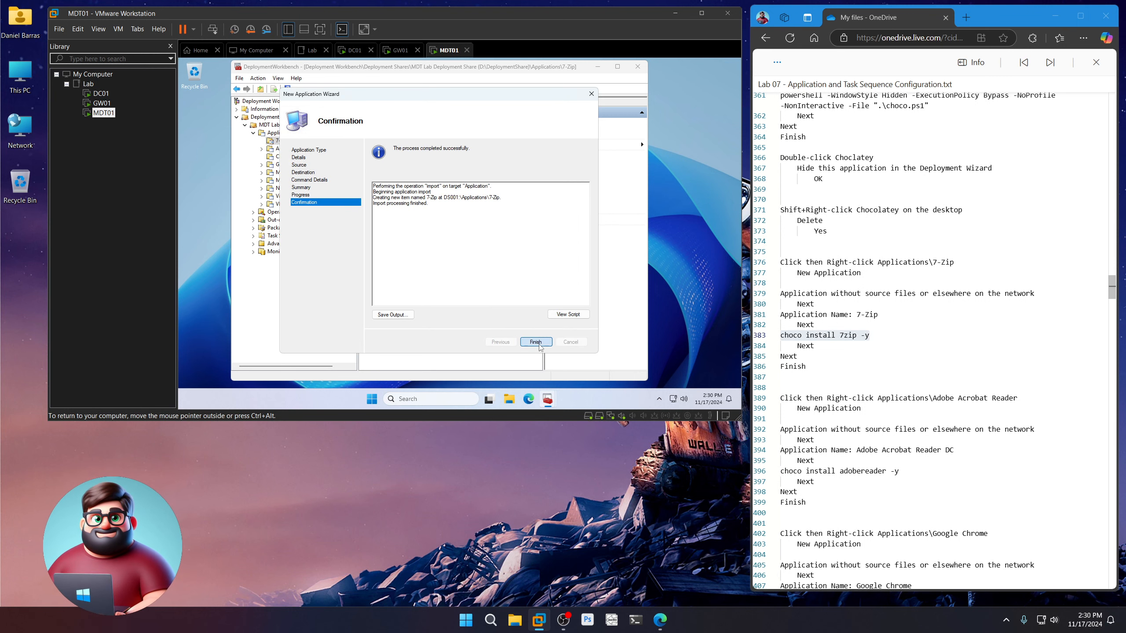
pyautogui.click(536, 342)
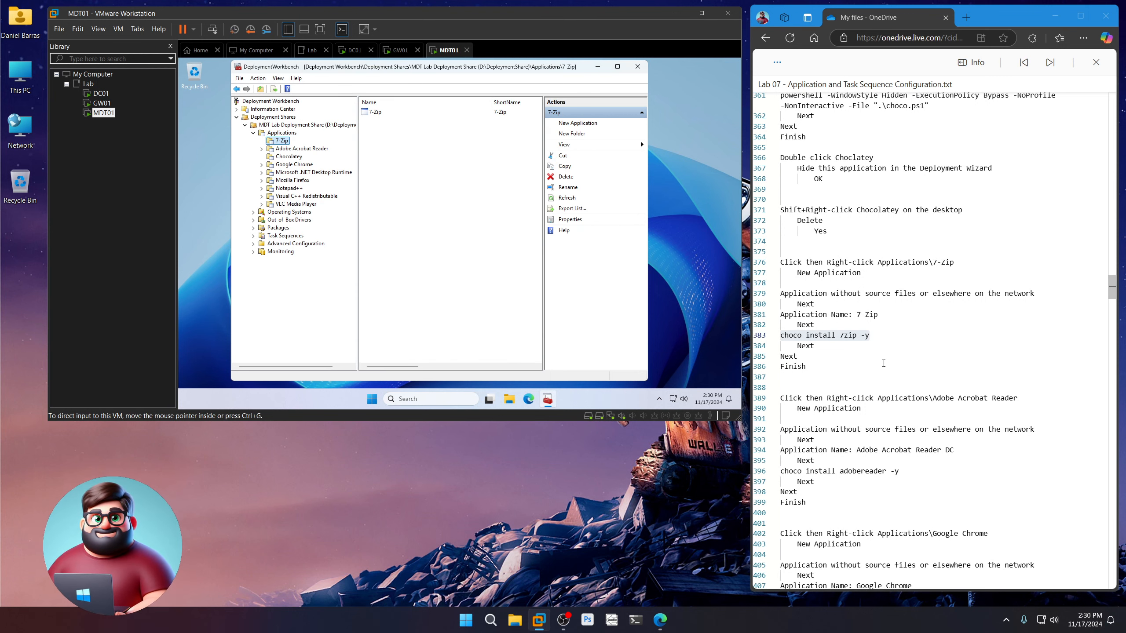
# Step: Copy the application name Adobe Acrobat Reader DC from line 394 of the lab notes
pyautogui.scroll(-5, 937, 315)
pyautogui.moveTo(780, 285); pyautogui.dragTo(882, 285)
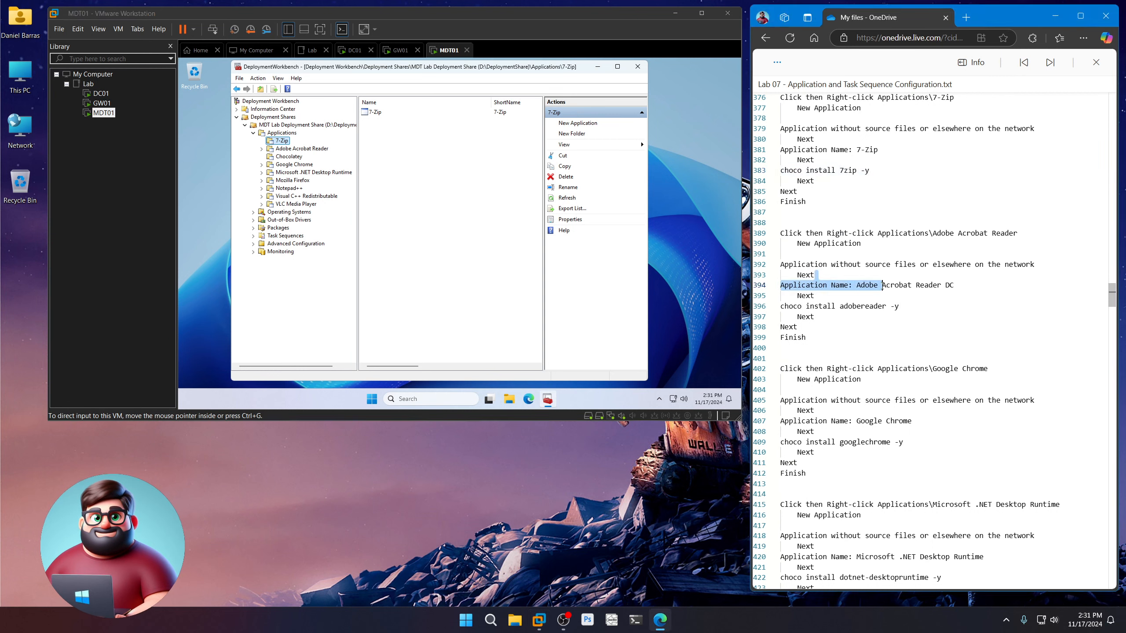
pyautogui.doubleClick(948, 286)
pyautogui.moveTo(953, 285); pyautogui.dragTo(856, 286)
pyautogui.rightClick(870, 287)
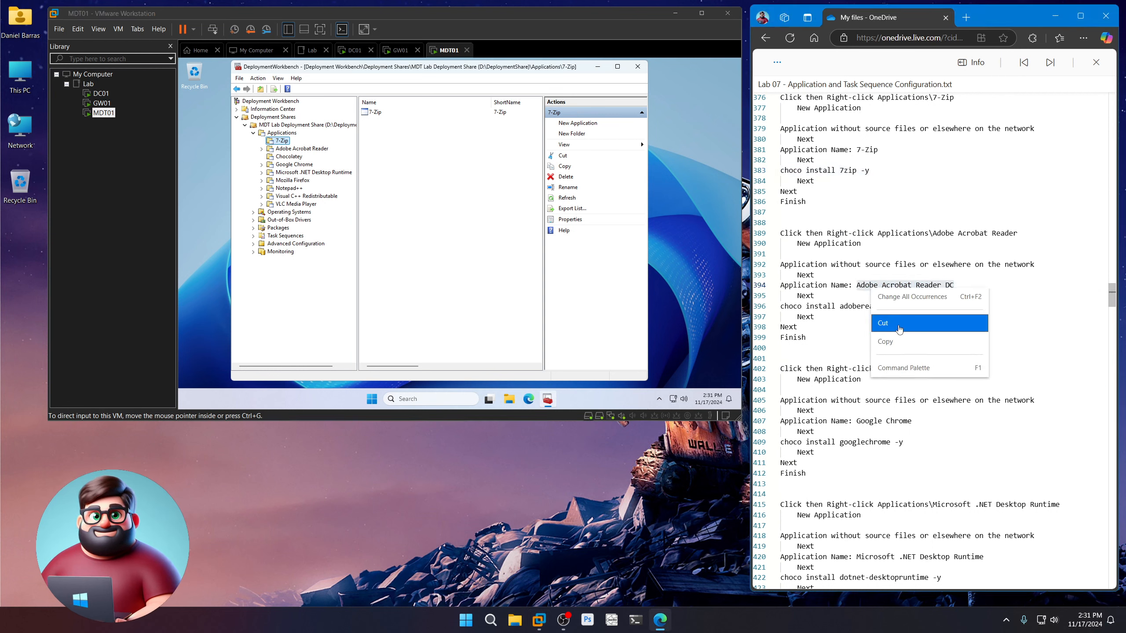
# Step: Start a new application without source files in the Applications\Adobe Acrobat Reader folder and name it Adobe Acrobat Reader DC
pyautogui.rightClick(293, 149)
pyautogui.click(326, 157)
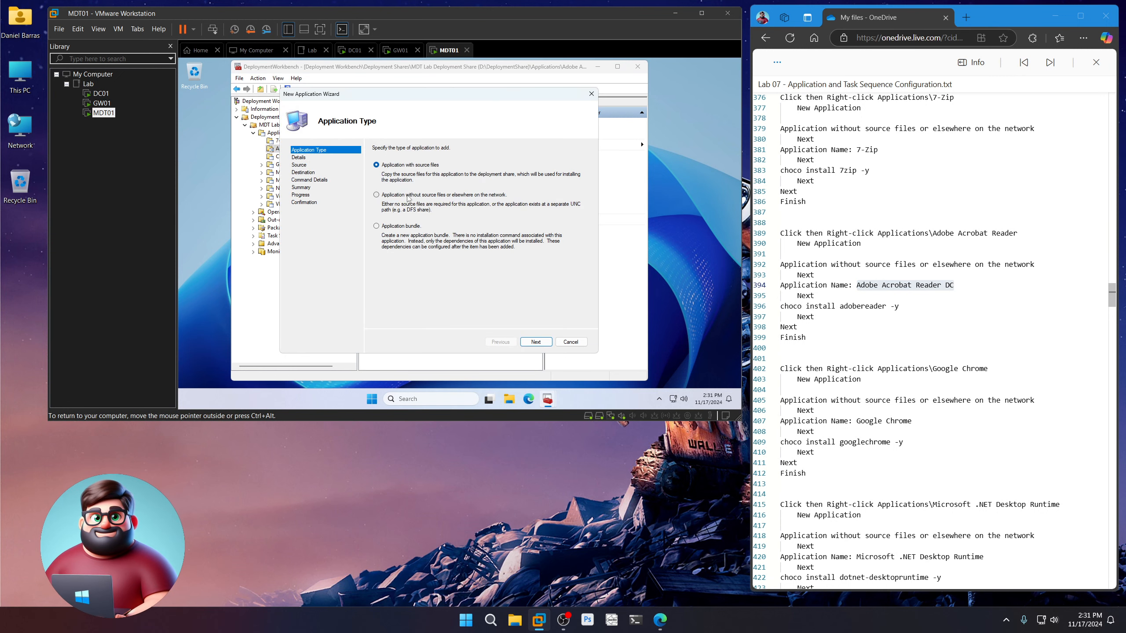
pyautogui.click(536, 342)
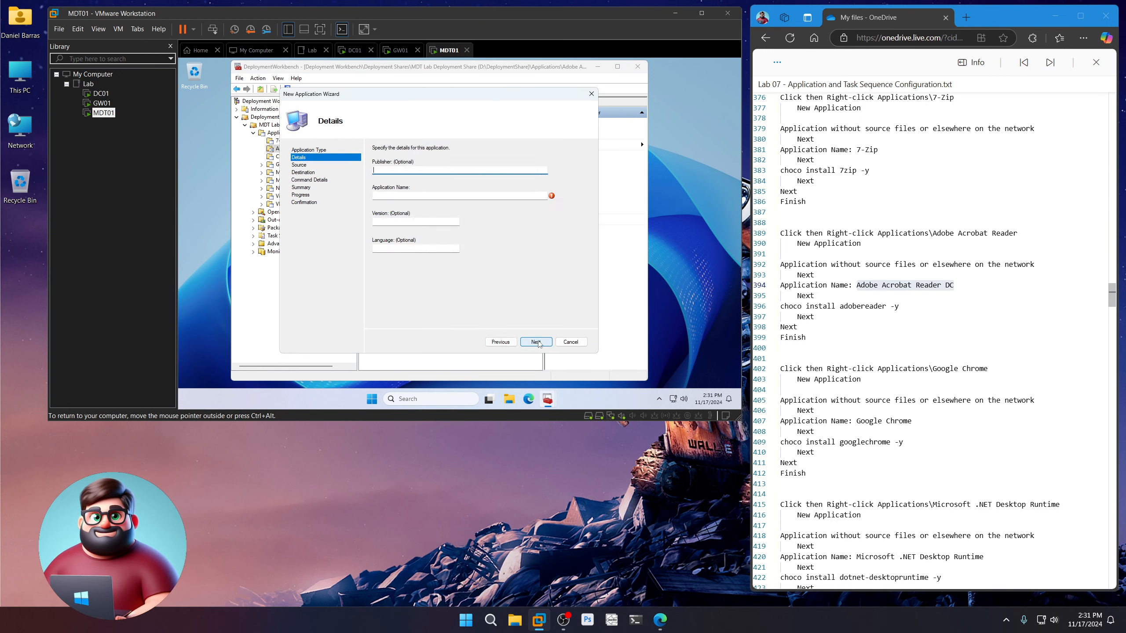
pyautogui.press('Tab')
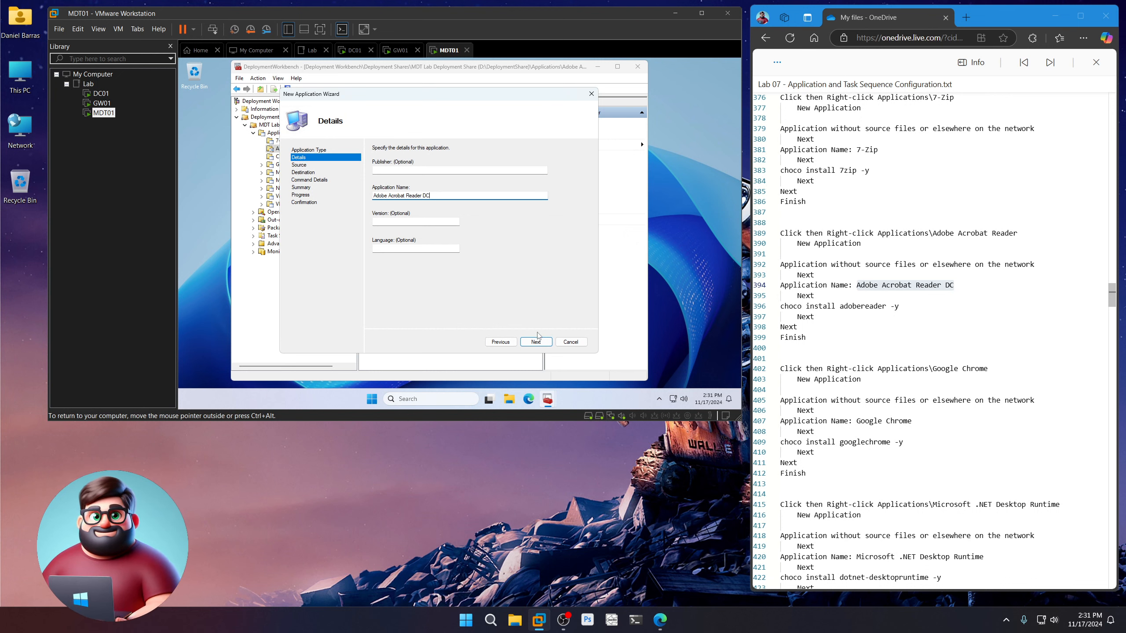
pyautogui.click(537, 343)
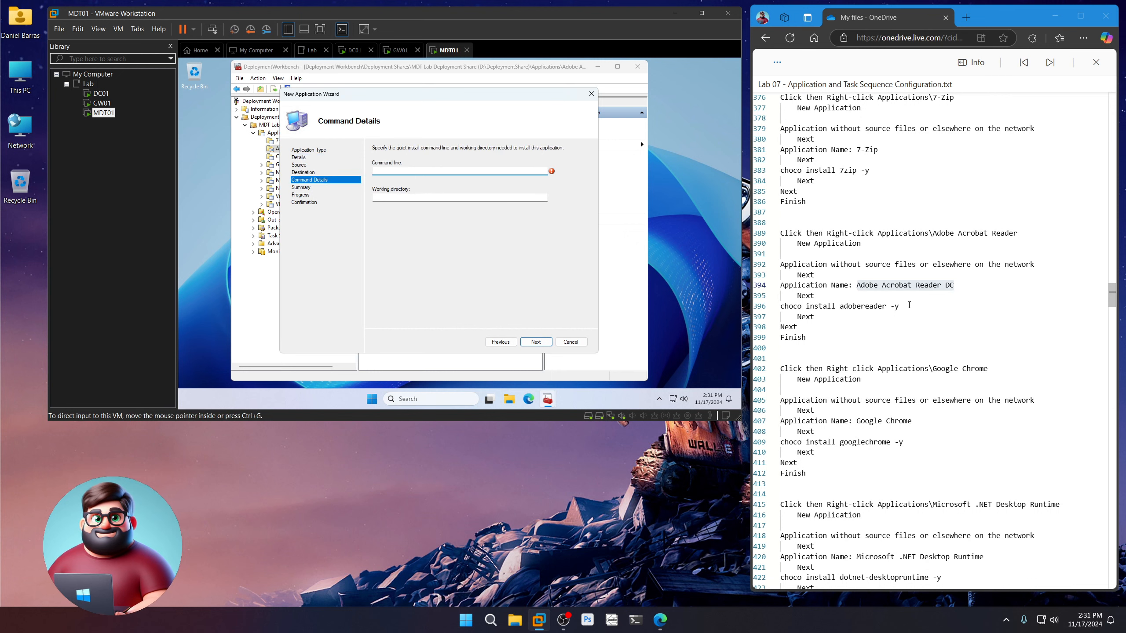
# Step: Set the application's command line to choco install adobereader -y, copied from line 396 of the lab notes
pyautogui.moveTo(900, 306); pyautogui.dragTo(773, 308)
pyautogui.rightClick(805, 309)
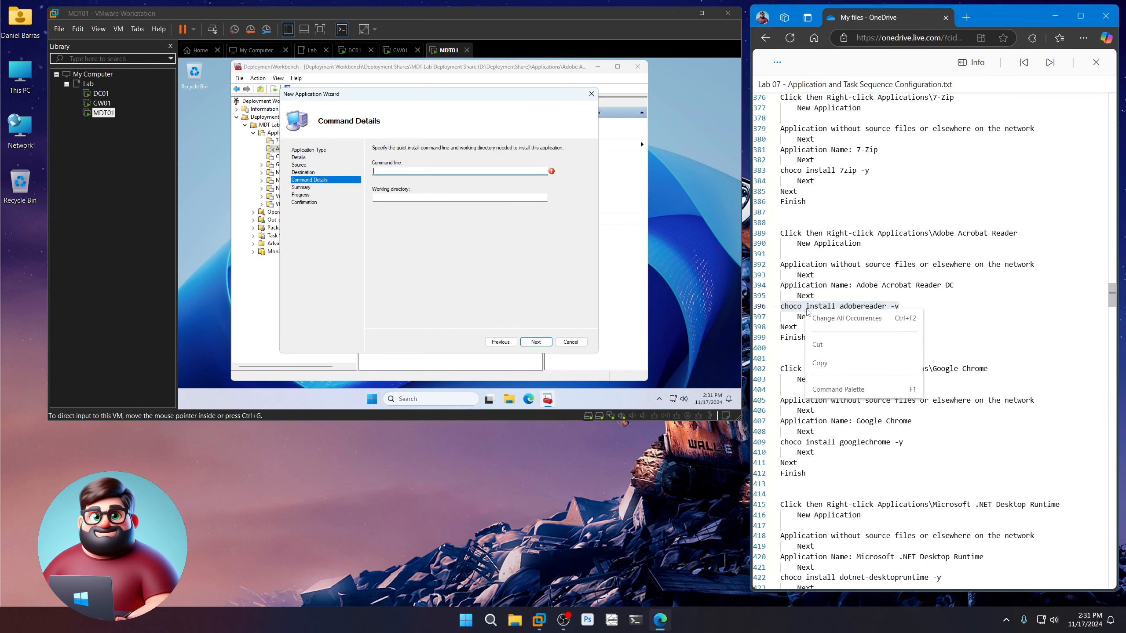
pyautogui.click(828, 360)
pyautogui.hotkey('ctrl', 'v')
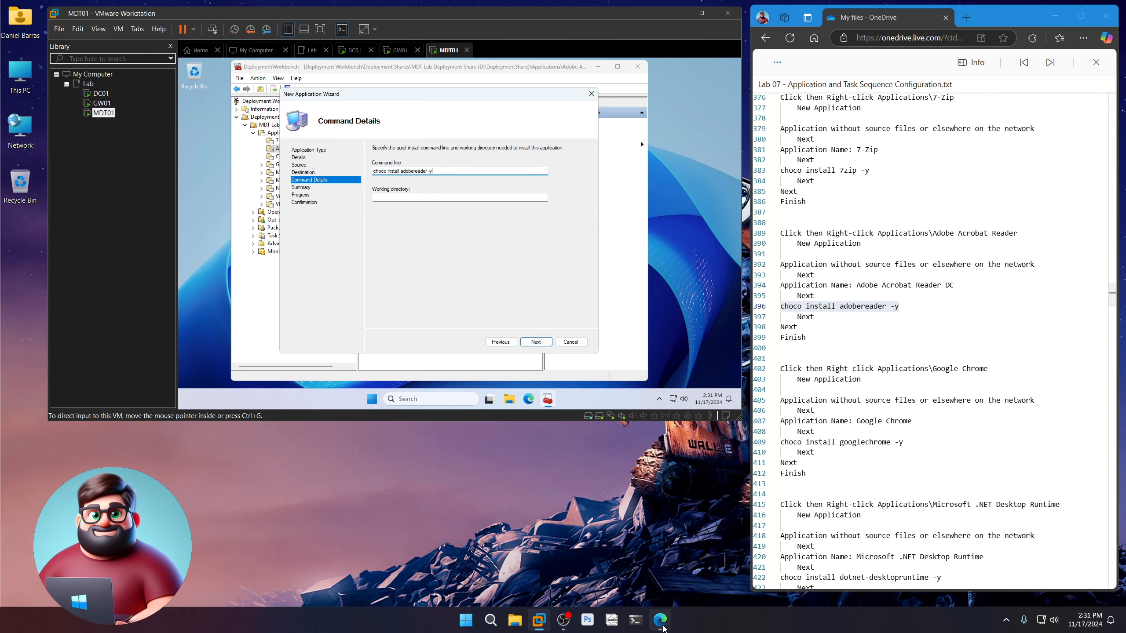
# Step: View the chocolatey.org home page in a new browser tab, and close that tab to return to the lab notes
pyautogui.click(966, 16)
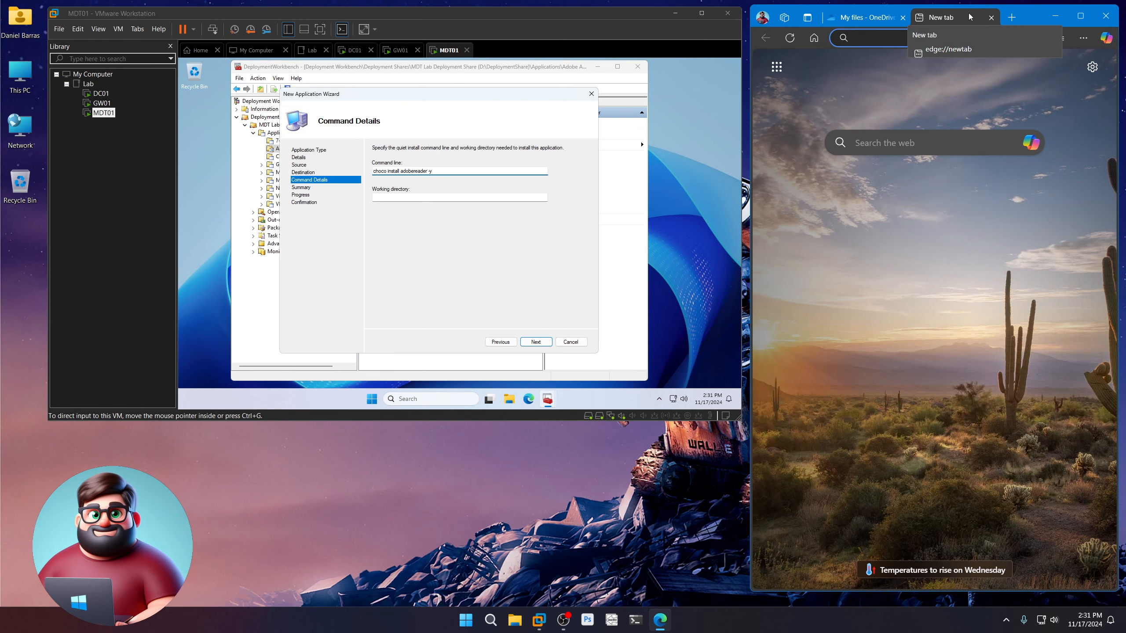
pyautogui.write('chocolatey')
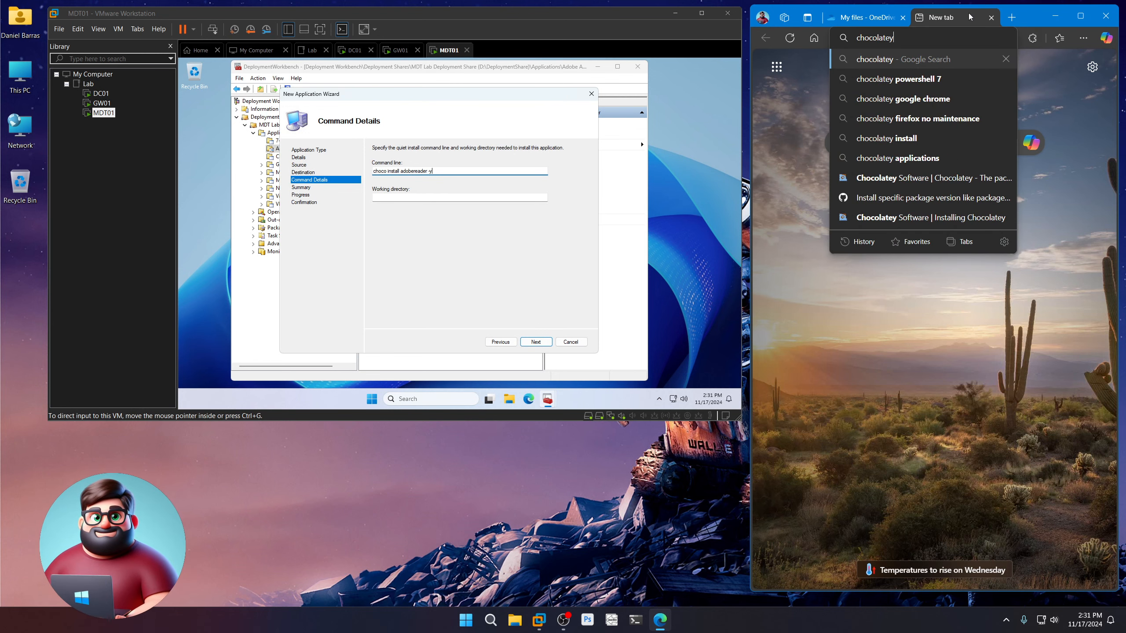
pyautogui.write('.org')
pyautogui.press('Return')
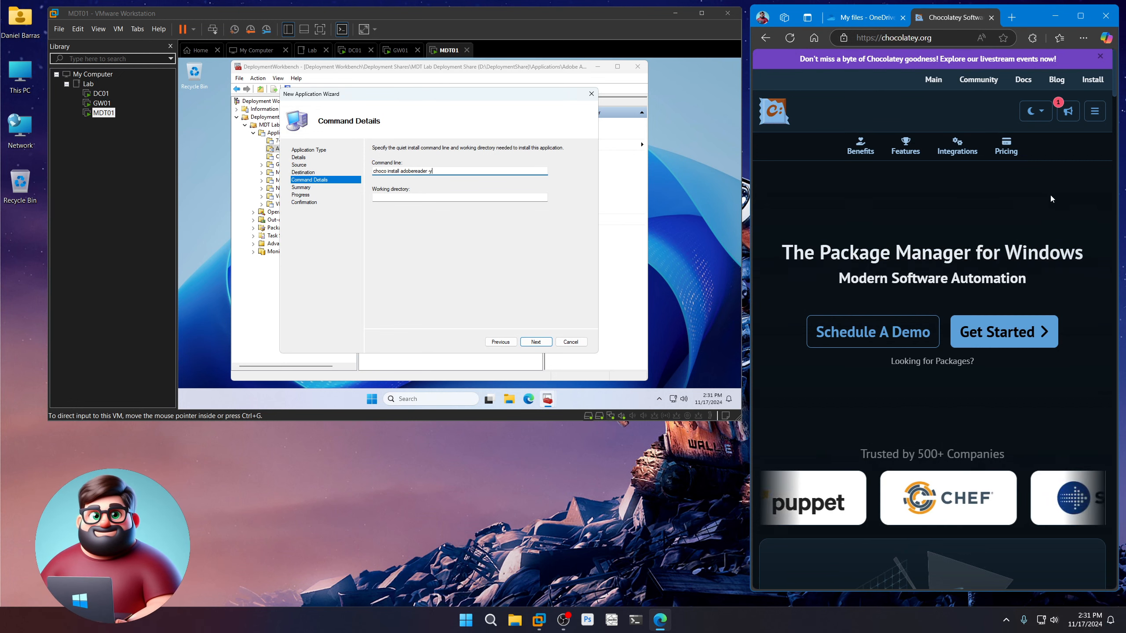
pyautogui.click(991, 17)
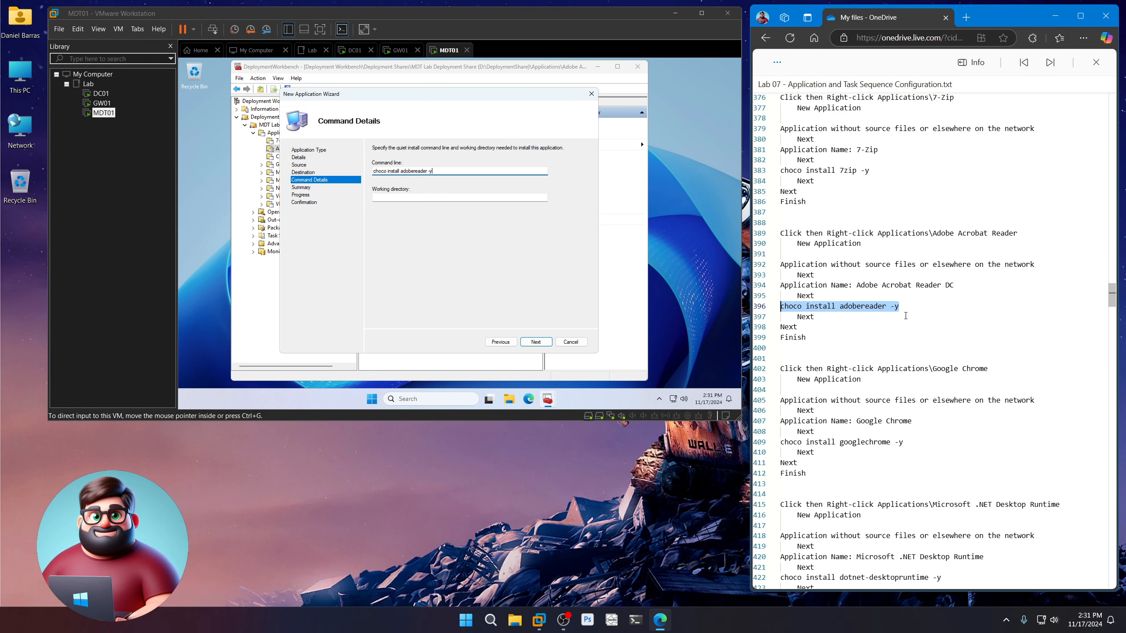
# Step: Accept the Adobe Acrobat Reader DC application's command details and summary, and finish creating the application
pyautogui.click(534, 325)
pyautogui.click(535, 342)
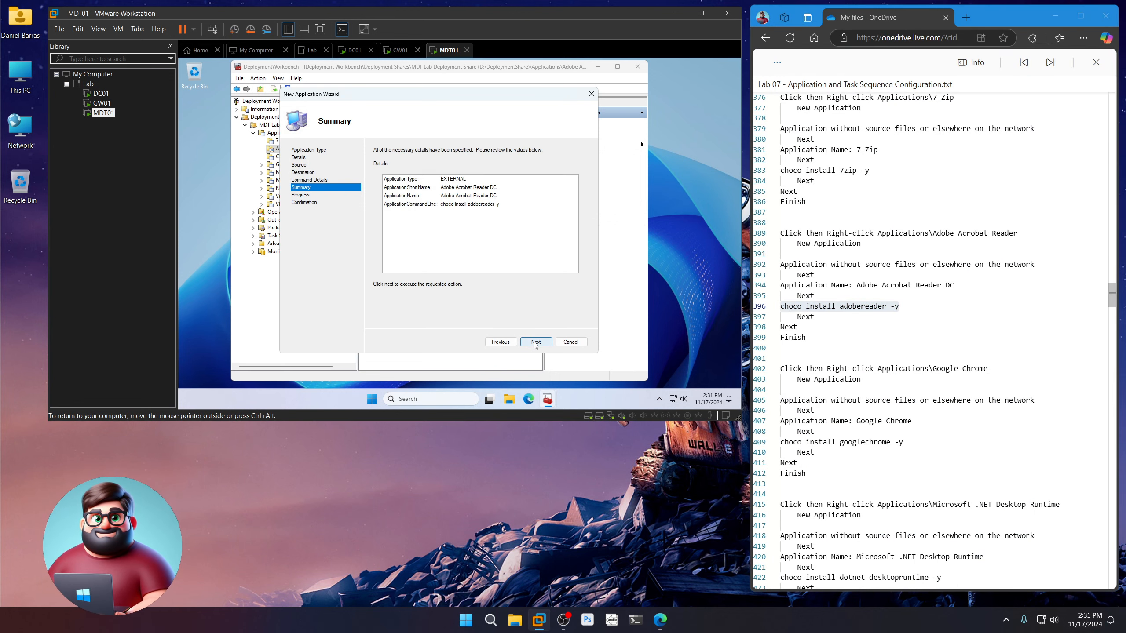
pyautogui.click(536, 342)
pyautogui.click(536, 342)
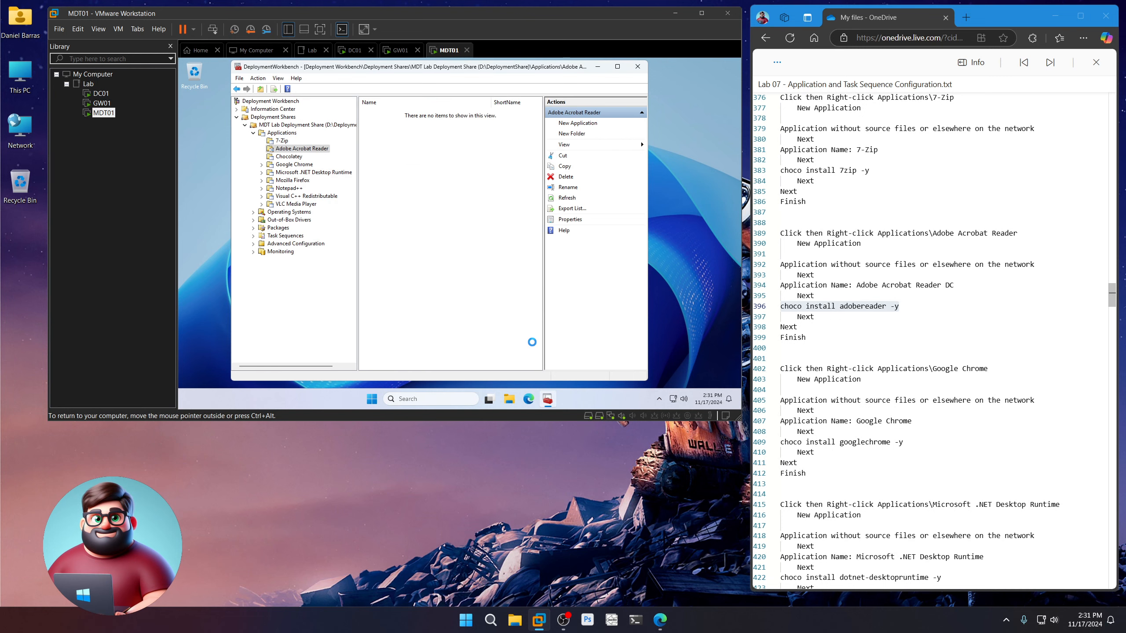
# Step: Copy the application name Google Chrome from line 407 of the lab notes
pyautogui.scroll(-3, 899, 385)
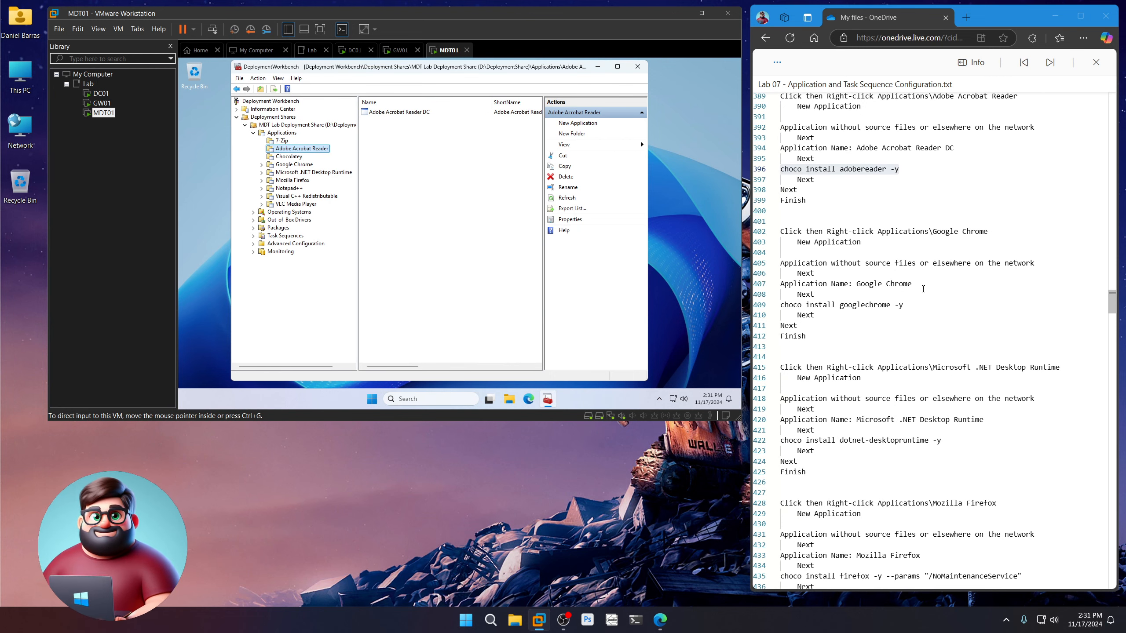
pyautogui.moveTo(922, 287); pyautogui.dragTo(873, 284)
pyautogui.rightClick(857, 284)
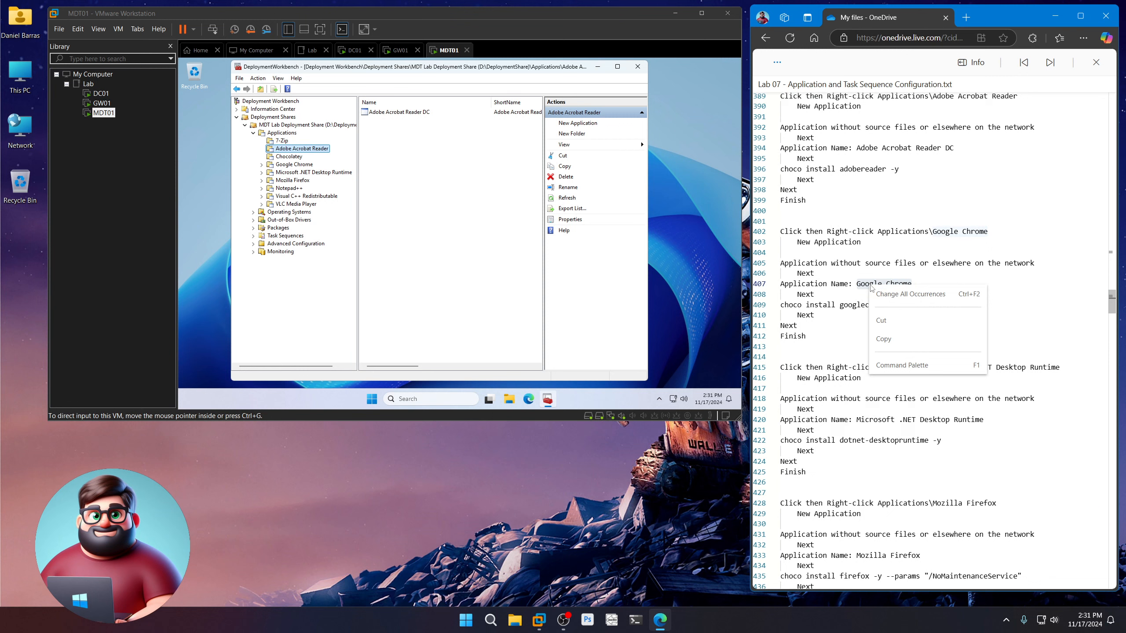
pyautogui.click(886, 341)
# Step: Start a new application without source files in the Applications\Google Chrome folder and name it Google Chrome
pyautogui.click(293, 165)
pyautogui.rightClick(293, 164)
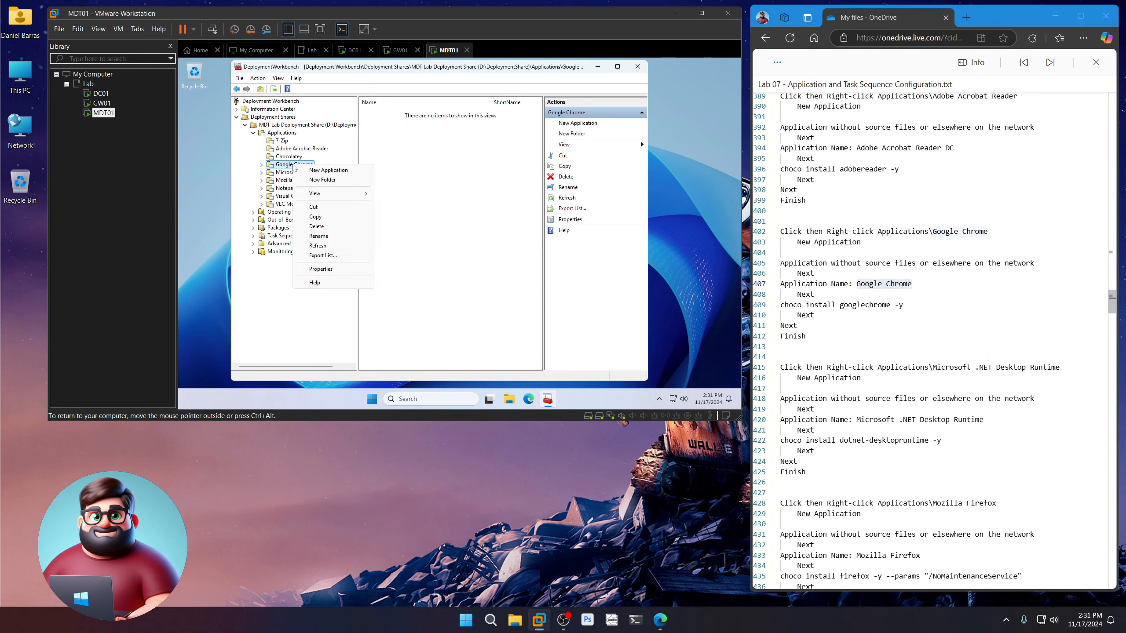
pyautogui.click(313, 170)
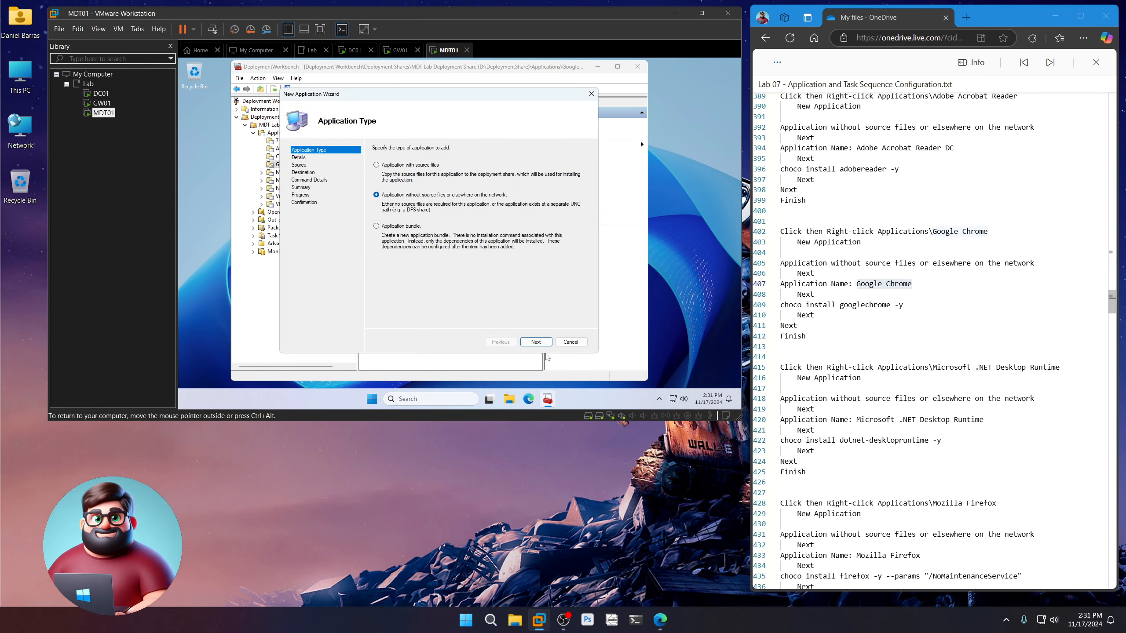
pyautogui.click(536, 341)
pyautogui.press('Tab')
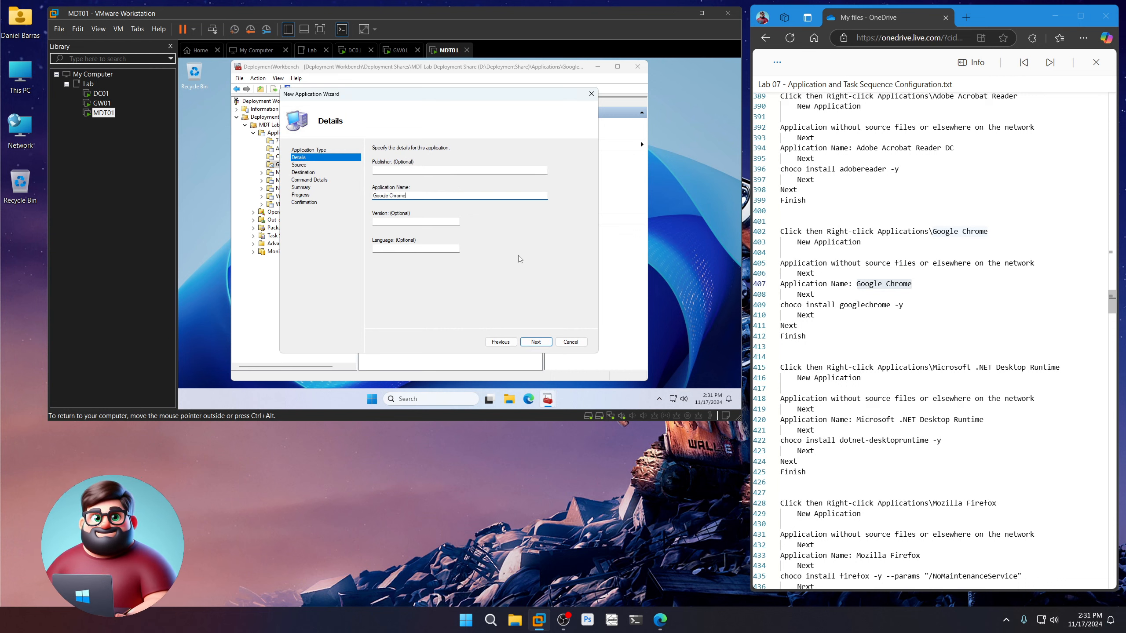
pyautogui.click(536, 342)
# Step: Set the command line to choco install googlechrome -y, copied from line 409 of the lab notes, and finish creating the Google Chrome application
pyautogui.moveTo(904, 305); pyautogui.dragTo(778, 306)
pyautogui.rightClick(797, 307)
pyautogui.click(824, 361)
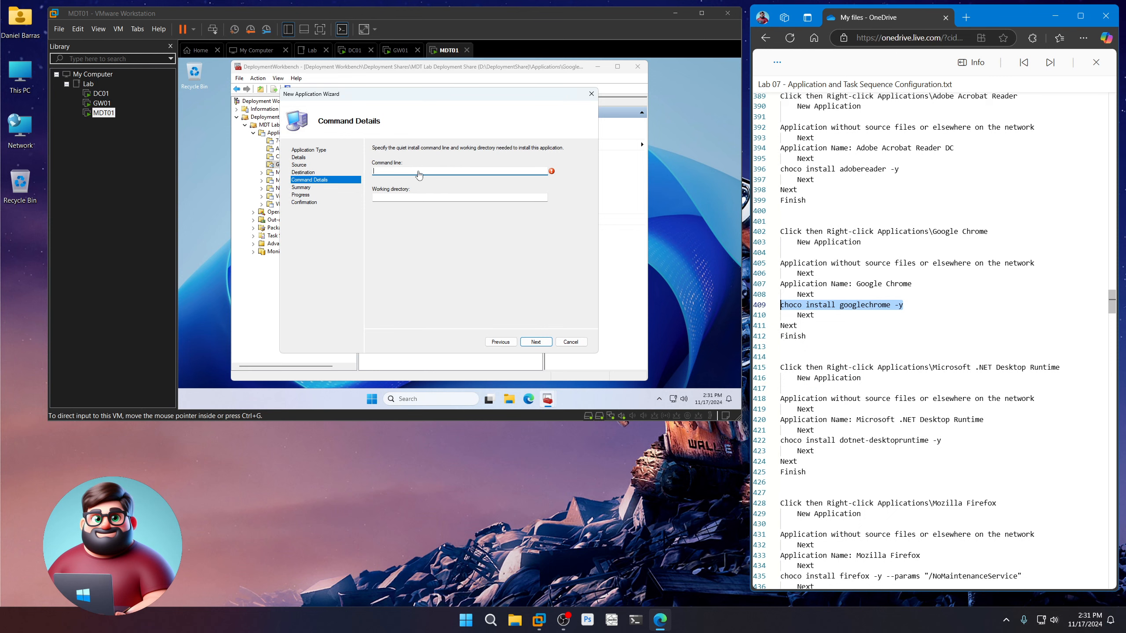
pyautogui.click(418, 173)
pyautogui.hotkey('ctrl', 'v')
pyautogui.click(541, 343)
pyautogui.click(544, 344)
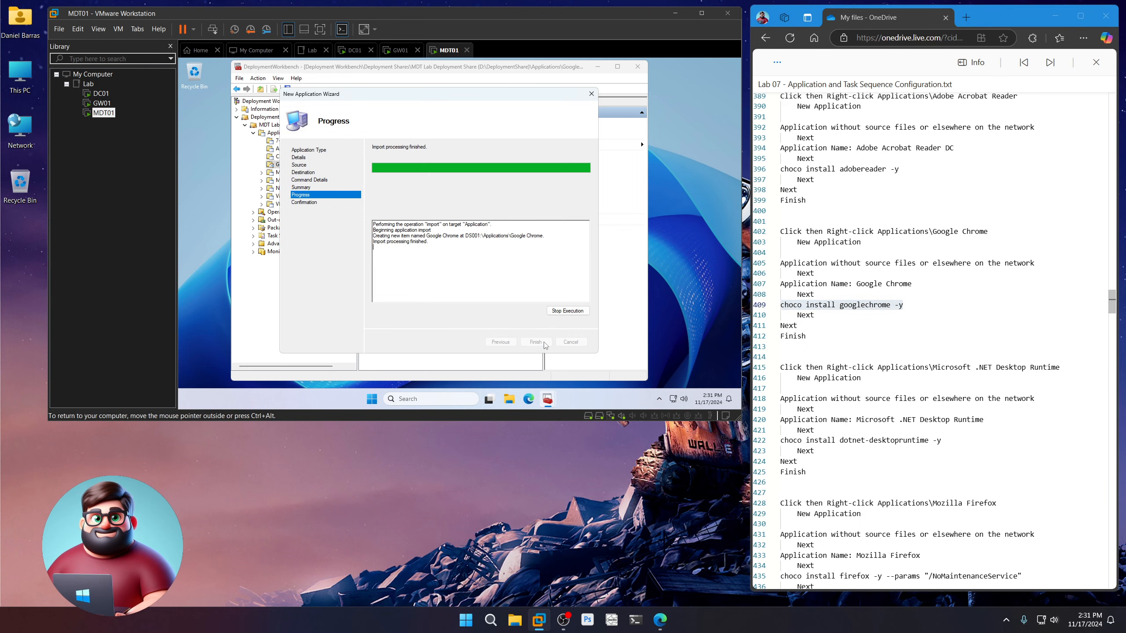
pyautogui.click(536, 341)
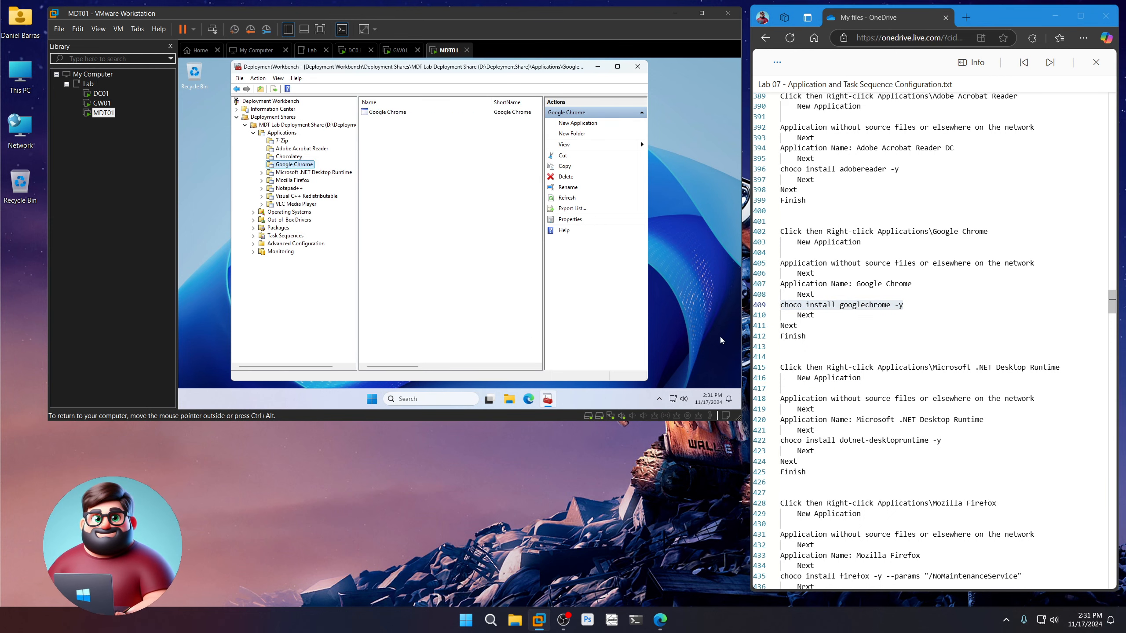
# Step: Copy the application name Microsoft .NET Desktop Runtime from line 420 of the lab notes
pyautogui.scroll(-4, 994, 349)
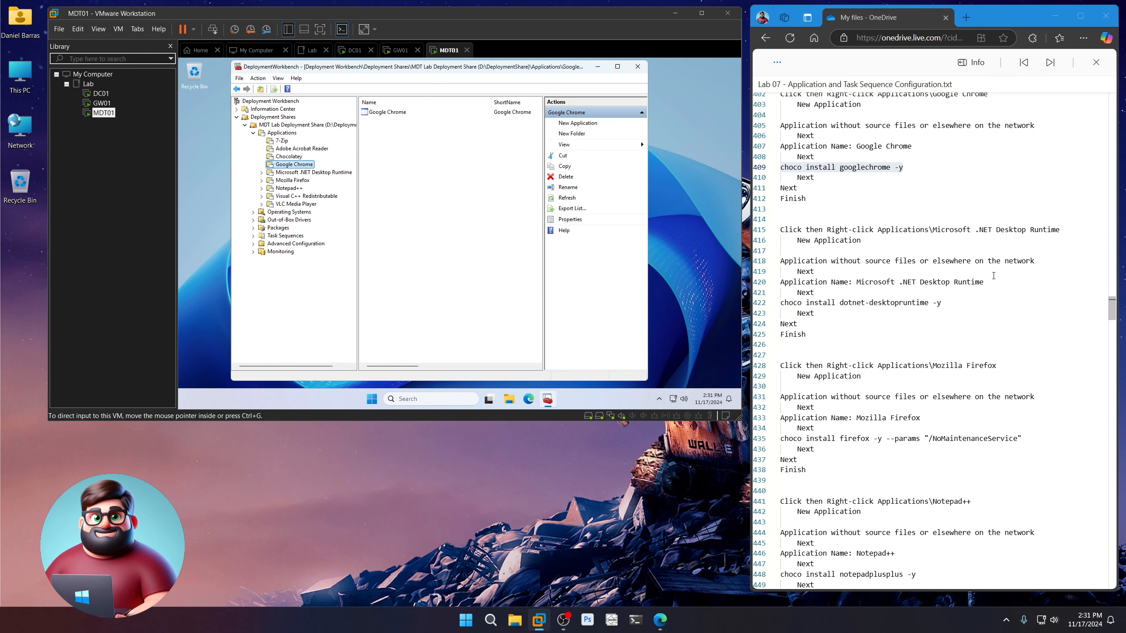
pyautogui.moveTo(984, 282); pyautogui.dragTo(856, 282)
pyautogui.rightClick(872, 283)
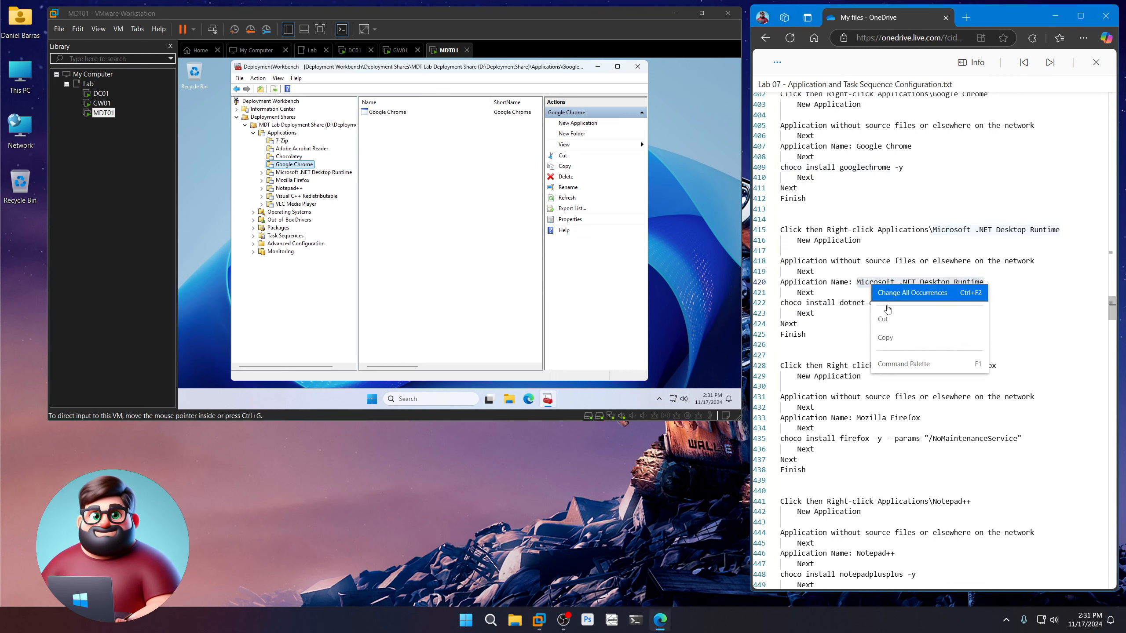
pyautogui.click(883, 336)
# Step: Start a new application without source files in the Applications\Microsoft .NET Desktop Runtime folder and name it Microsoft .NET Desktop Runtime
pyautogui.click(328, 175)
pyautogui.rightClick(328, 174)
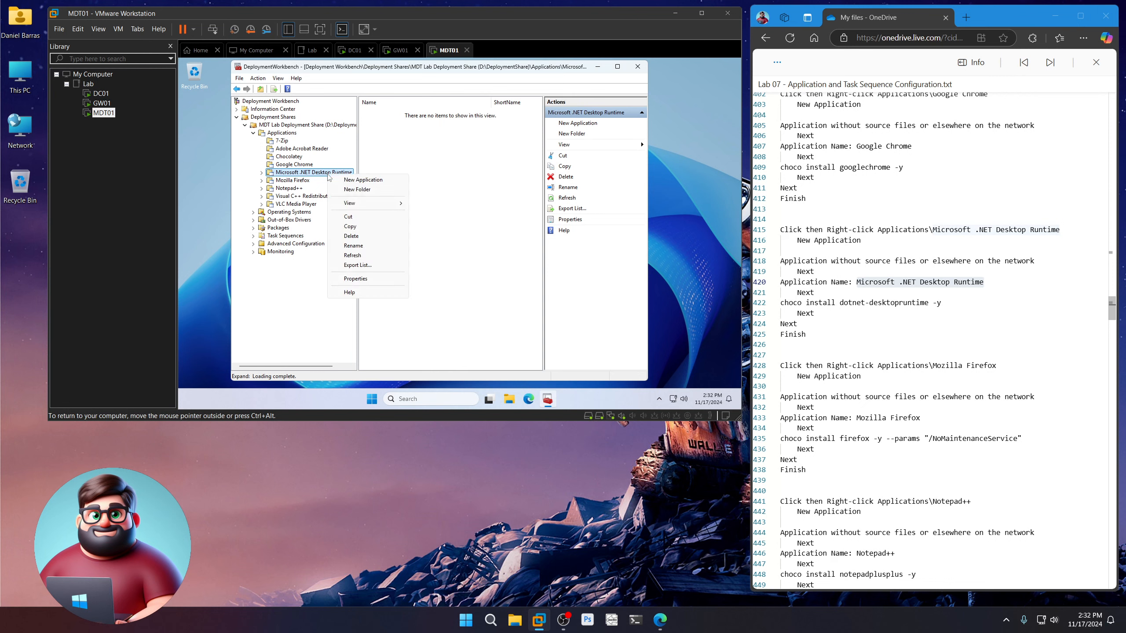
pyautogui.click(352, 180)
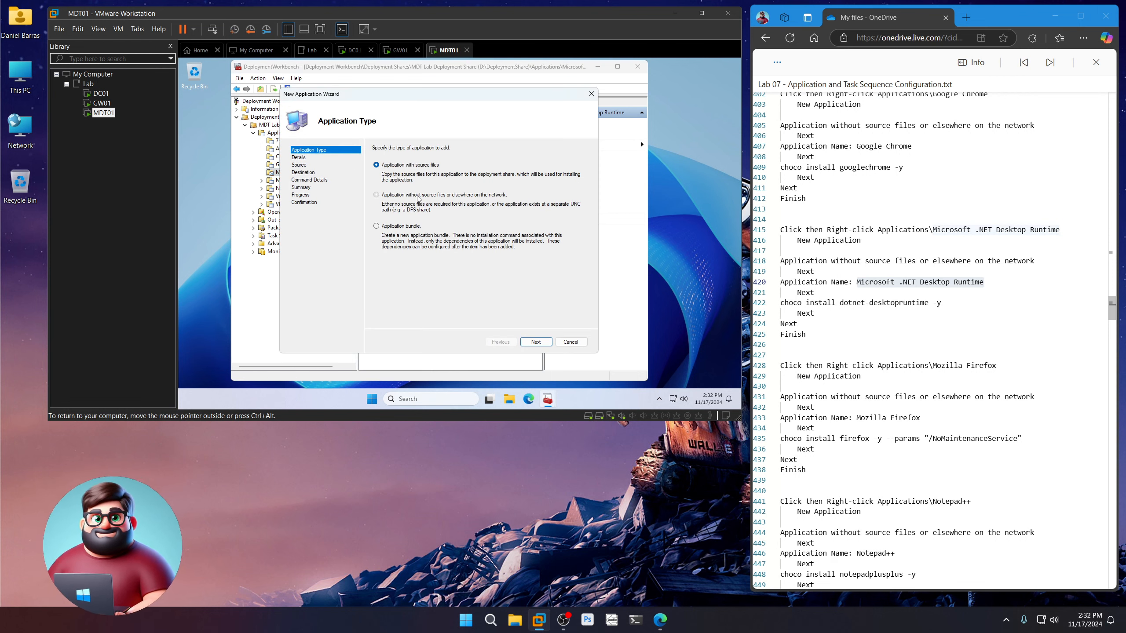
pyautogui.click(541, 345)
pyautogui.press('Tab')
pyautogui.hotkey('ctrl', 'v')
pyautogui.click(536, 341)
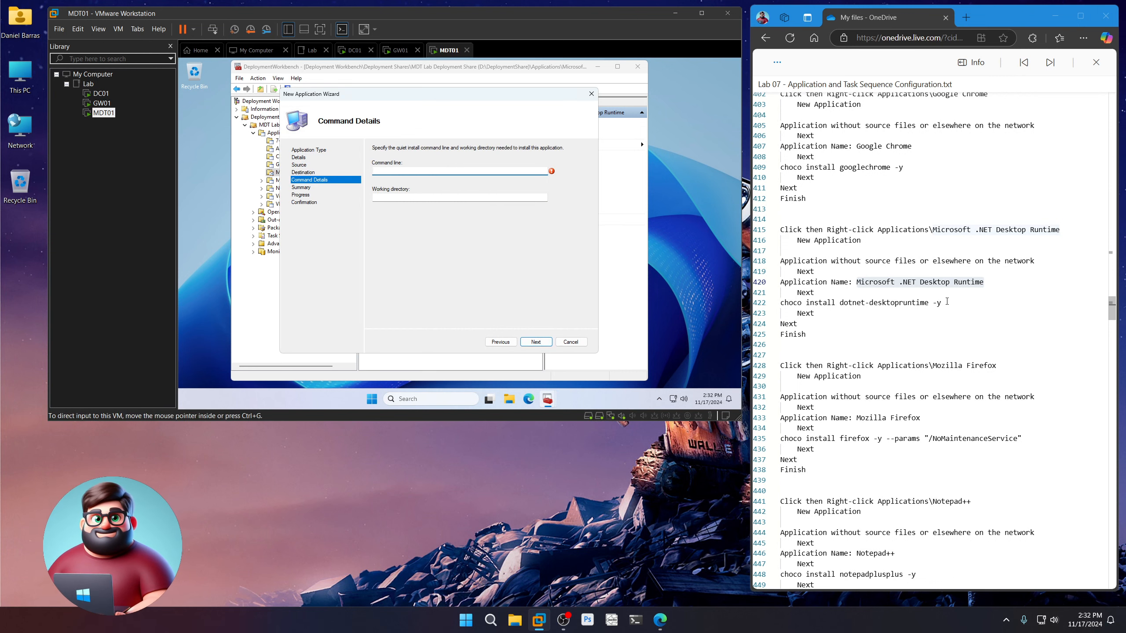
# Step: Set the command line to choco install dotnet-desktopruntime -y, copied from line 422 of the lab notes, and finish creating the .NET Desktop Runtime application
pyautogui.moveTo(942, 303); pyautogui.dragTo(780, 306)
pyautogui.rightClick(801, 305)
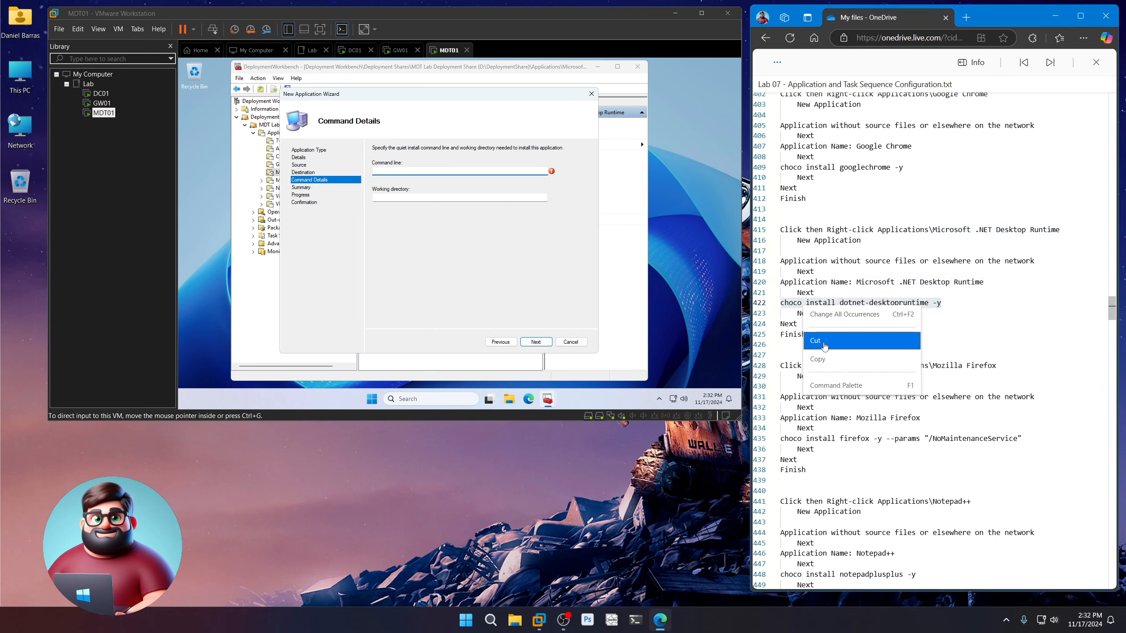
pyautogui.click(825, 315)
pyautogui.click(425, 171)
pyautogui.hotkey('ctrl', 'v')
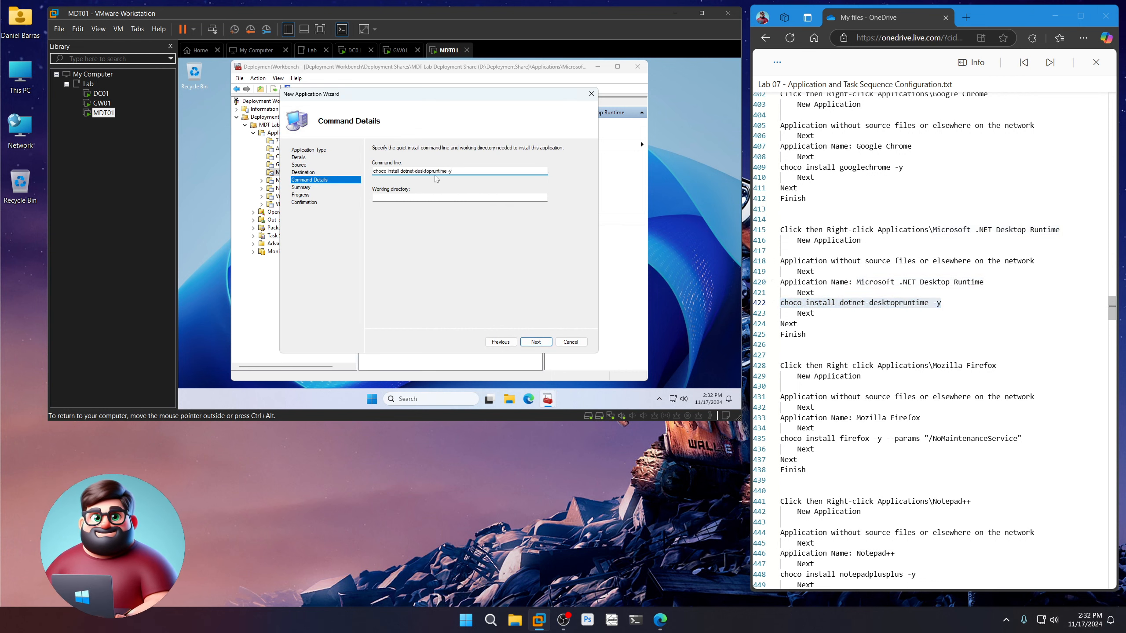
pyautogui.click(541, 345)
pyautogui.click(542, 345)
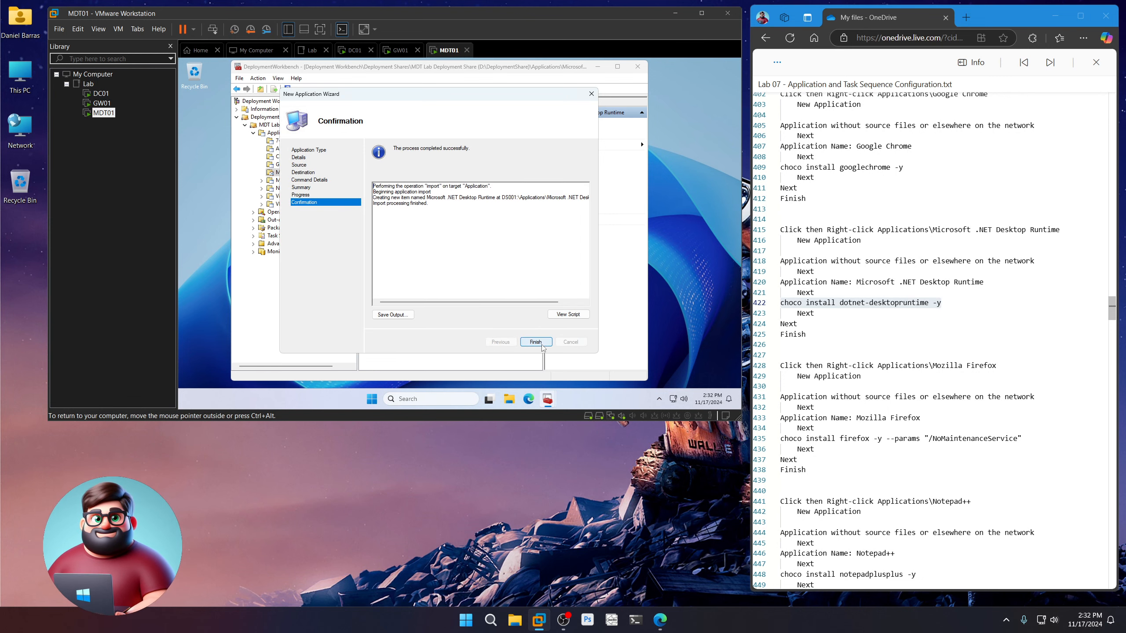
pyautogui.click(538, 344)
# Step: Copy the application name Mozilla Firefox from line 433 of the lab notes
pyautogui.scroll(-5, 999, 277)
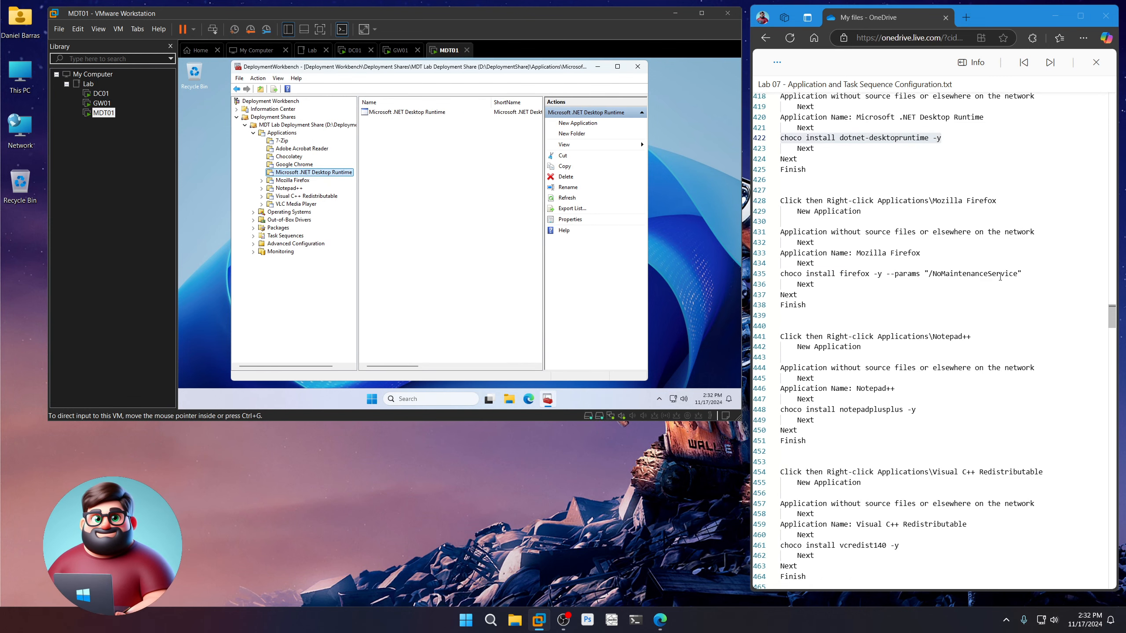
pyautogui.moveTo(925, 253); pyautogui.dragTo(857, 253)
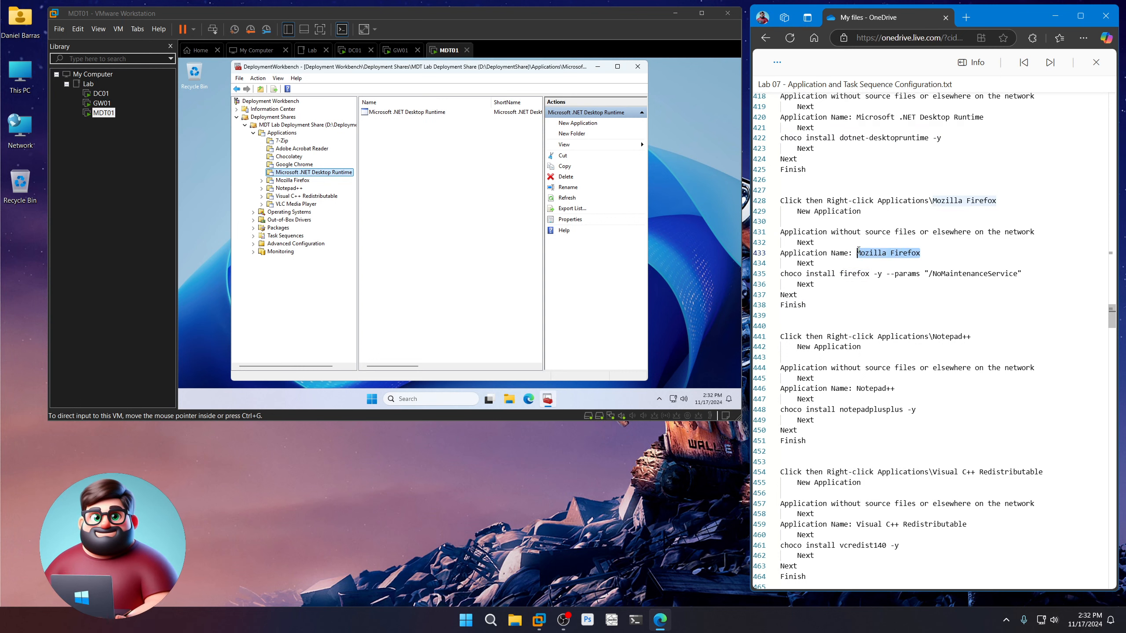
pyautogui.rightClick(872, 258)
pyautogui.click(896, 311)
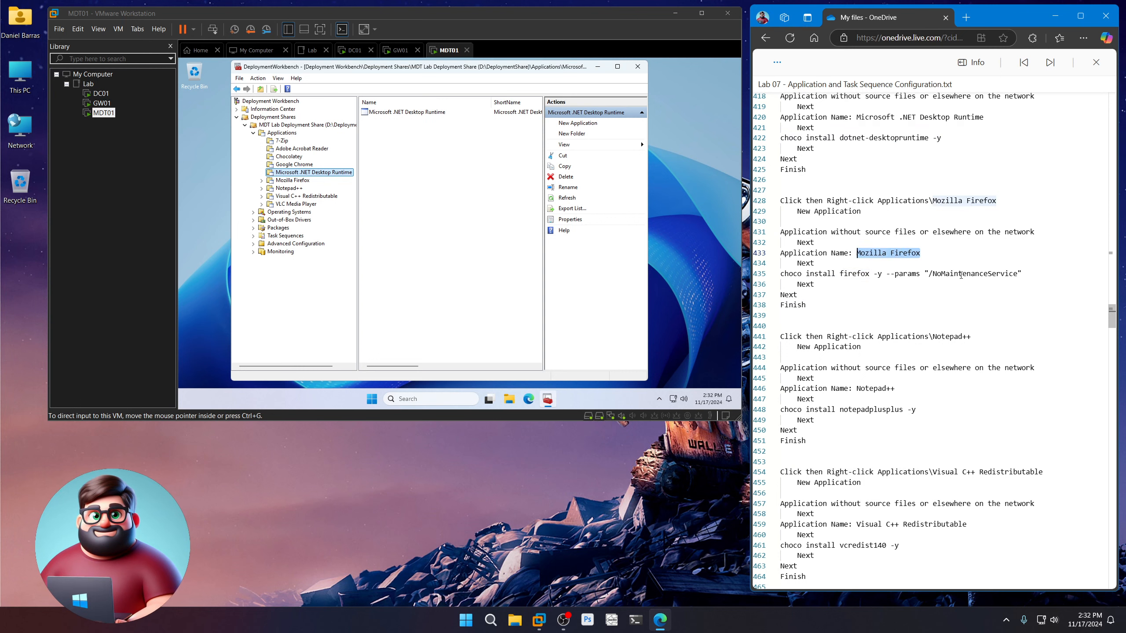
# Step: Start a new application without source files in the Applications\Mozilla Firefox folder and name it Mozilla Firefox
pyautogui.click(295, 180)
pyautogui.rightClick(296, 180)
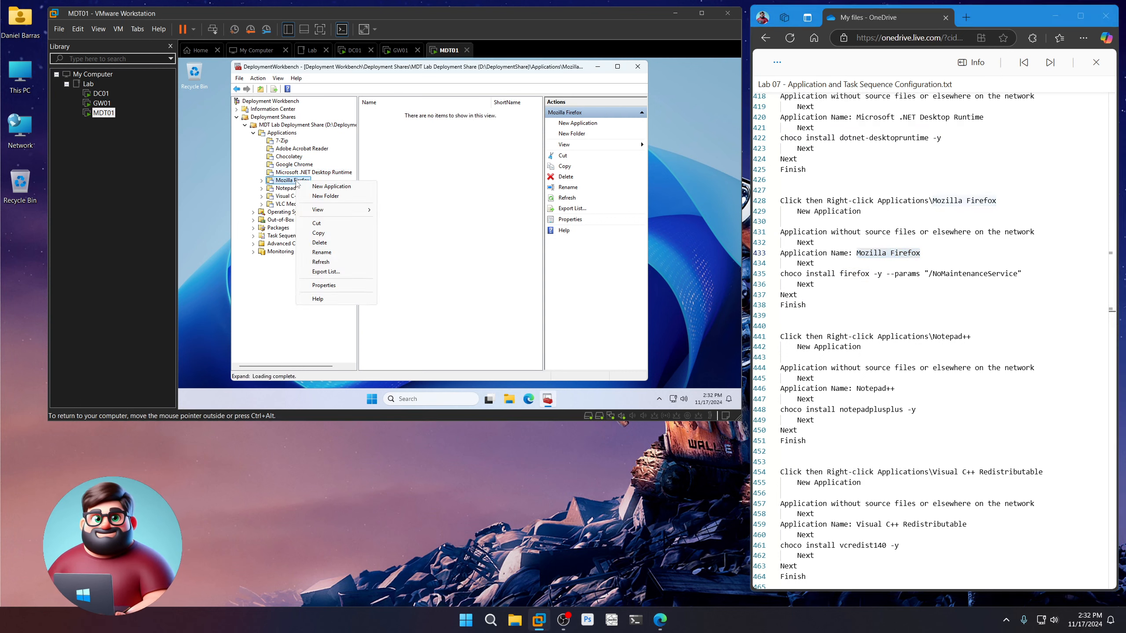
pyautogui.click(326, 186)
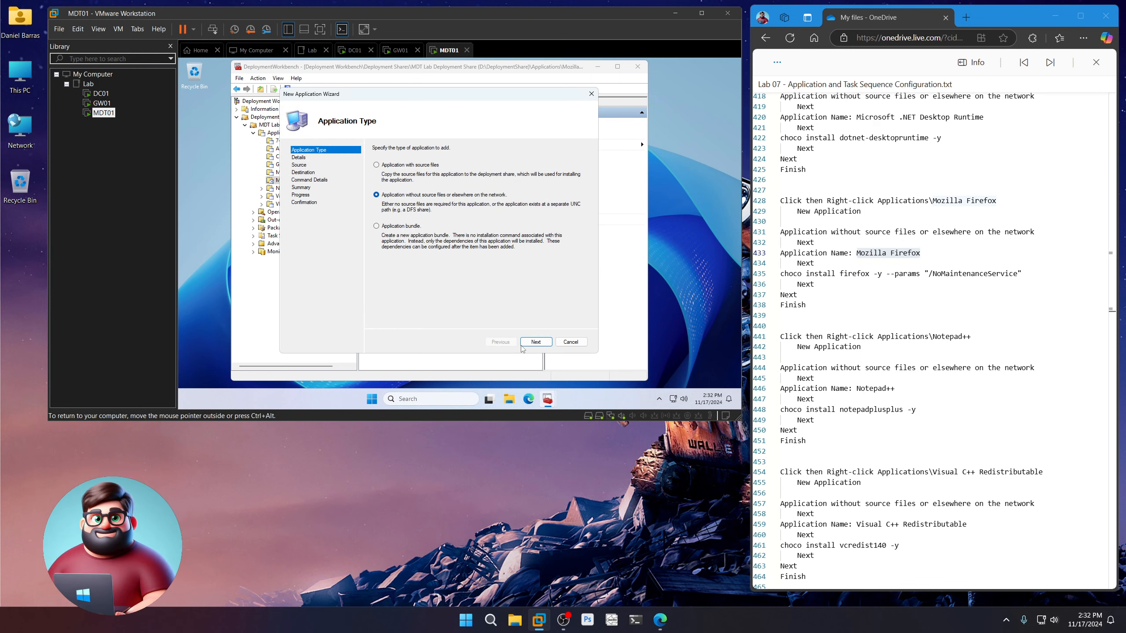
pyautogui.click(535, 341)
pyautogui.click(442, 195)
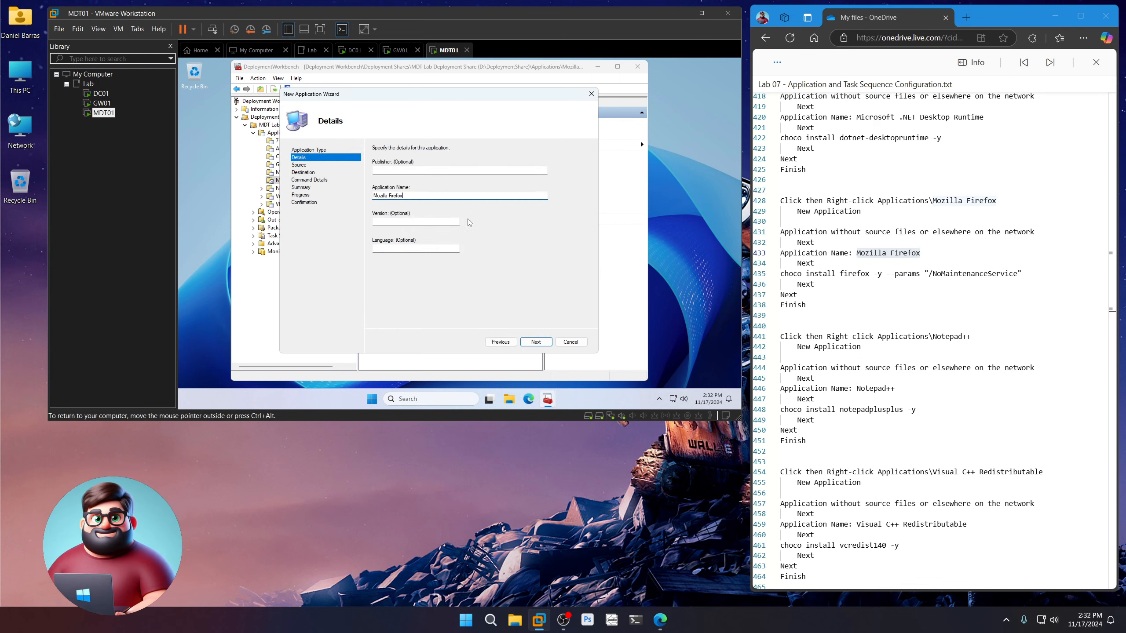
pyautogui.click(543, 344)
# Step: Set the command line to choco install firefox -y --params "/NoMaintenanceService", copied from line 435 of the lab notes, and finish creating the Mozilla Firefox application
pyautogui.moveTo(1031, 273); pyautogui.dragTo(778, 267)
pyautogui.click(806, 275)
pyautogui.moveTo(1032, 275); pyautogui.dragTo(770, 277)
pyautogui.rightClick(803, 276)
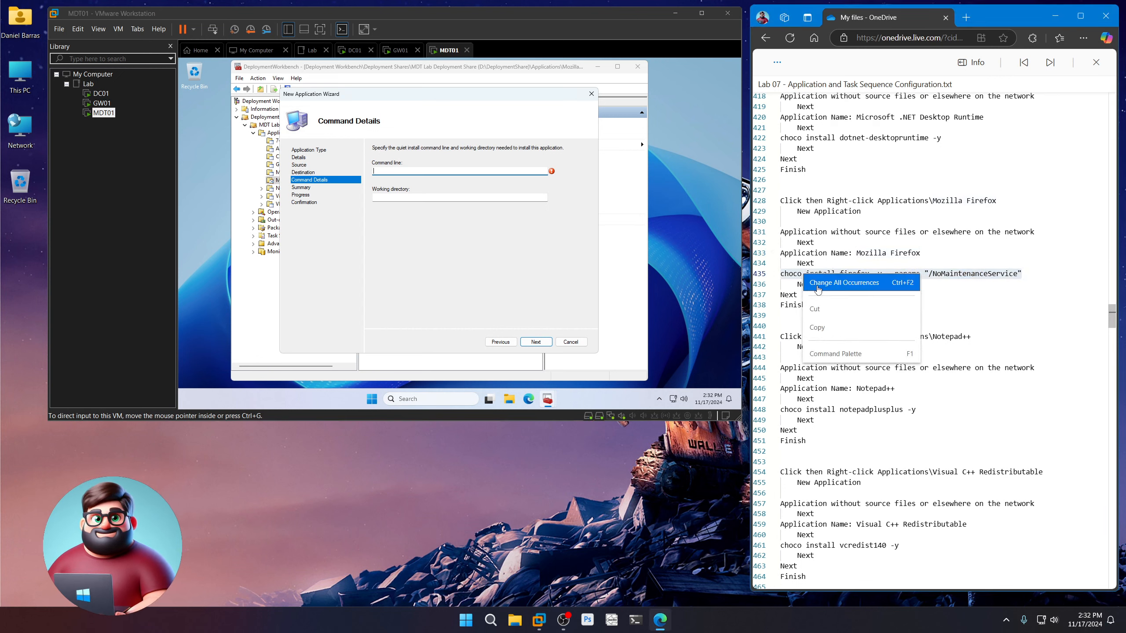
pyautogui.click(817, 327)
pyautogui.hotkey('ctrl', 'v')
pyautogui.click(535, 342)
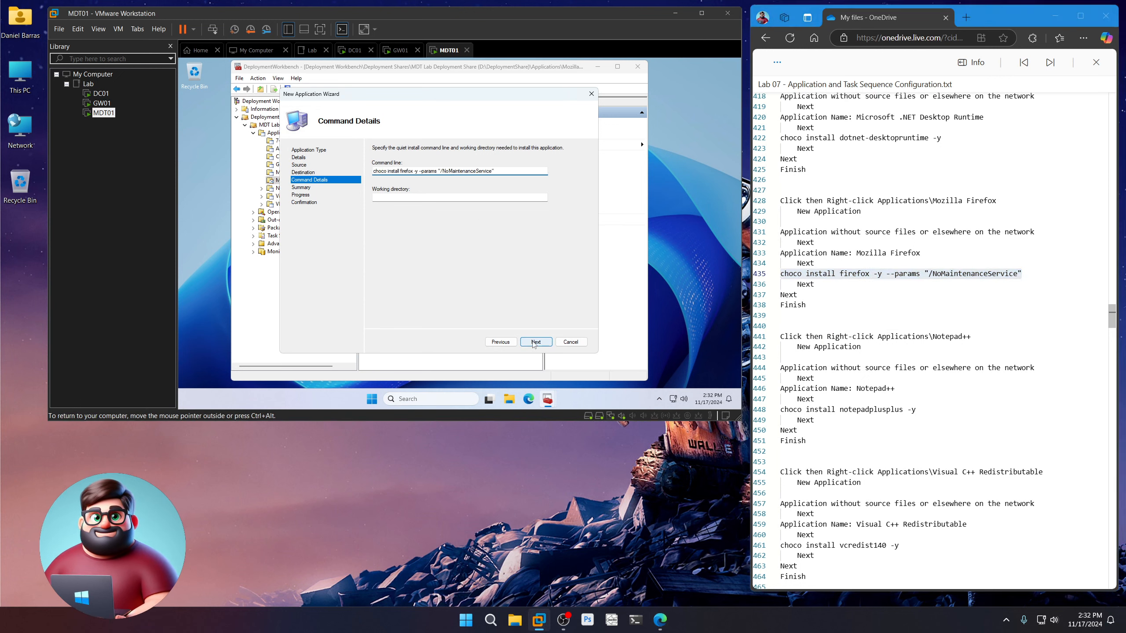
pyautogui.click(535, 342)
pyautogui.click(535, 341)
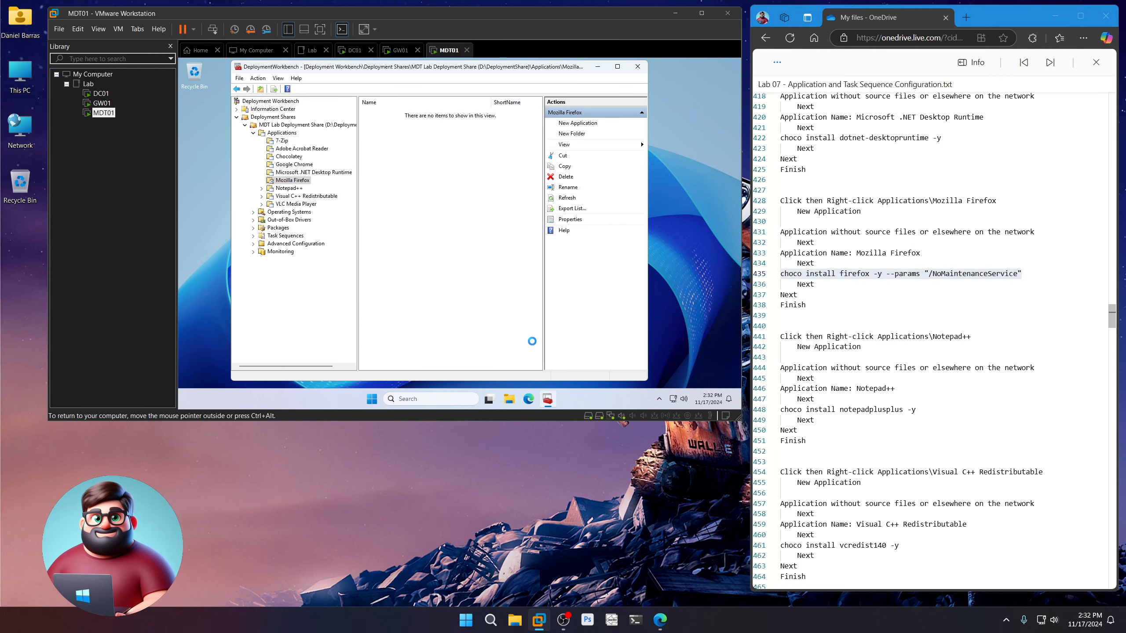
# Step: Select the Applications\Notepad++ folder and copy the application name Notepad++ from line 446 of the lab notes
pyautogui.click(289, 188)
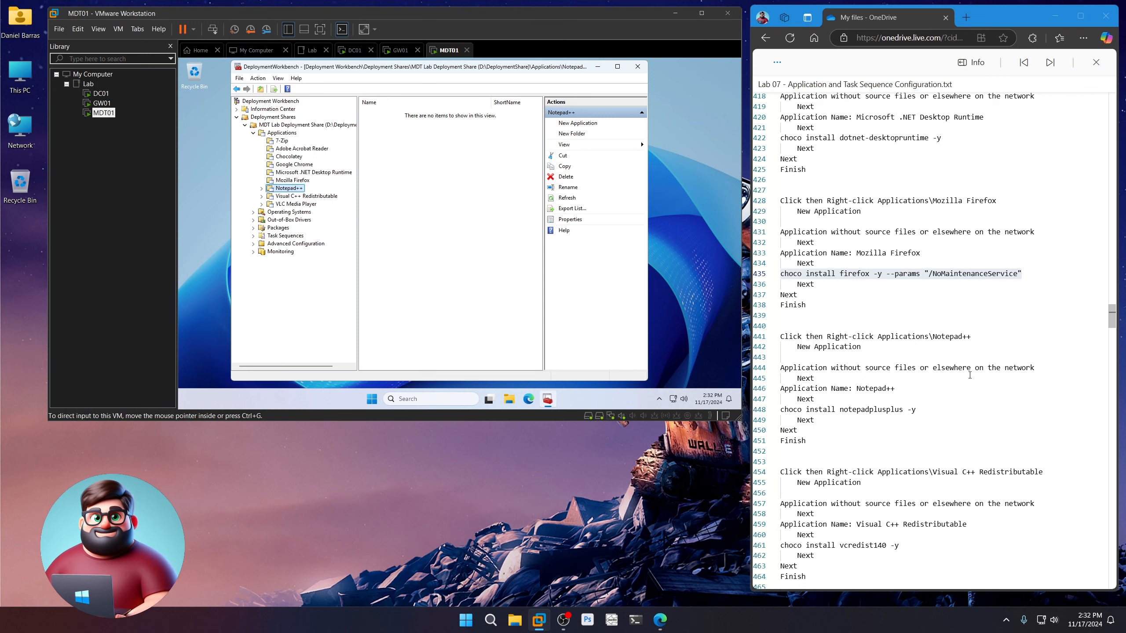
pyautogui.moveTo(894, 388); pyautogui.dragTo(856, 389)
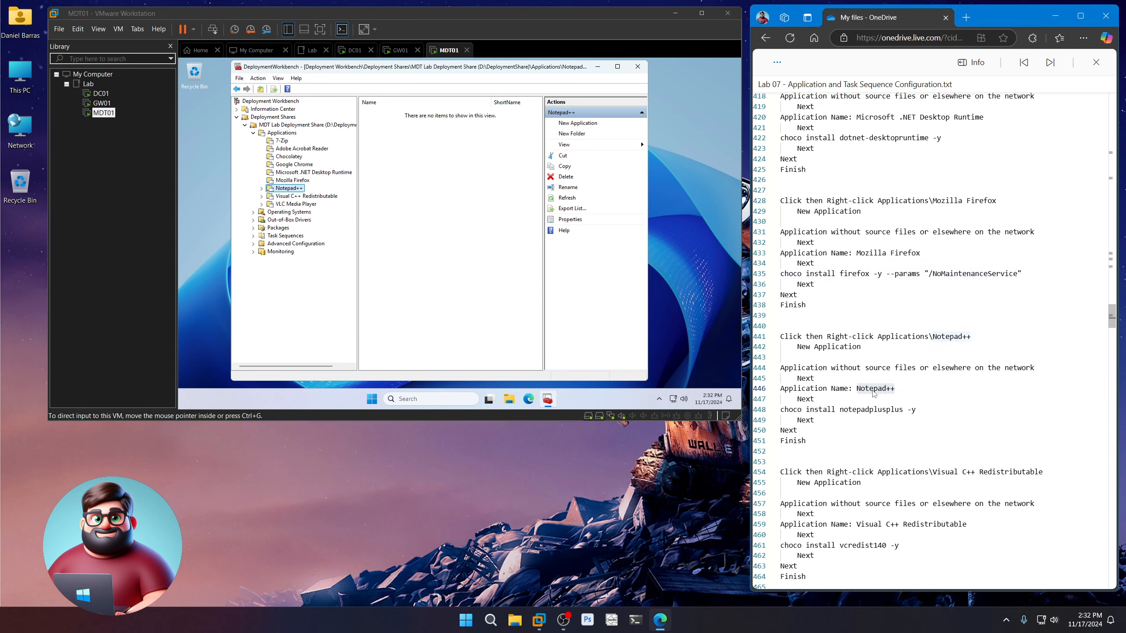
pyautogui.rightClick(869, 389)
pyautogui.click(892, 443)
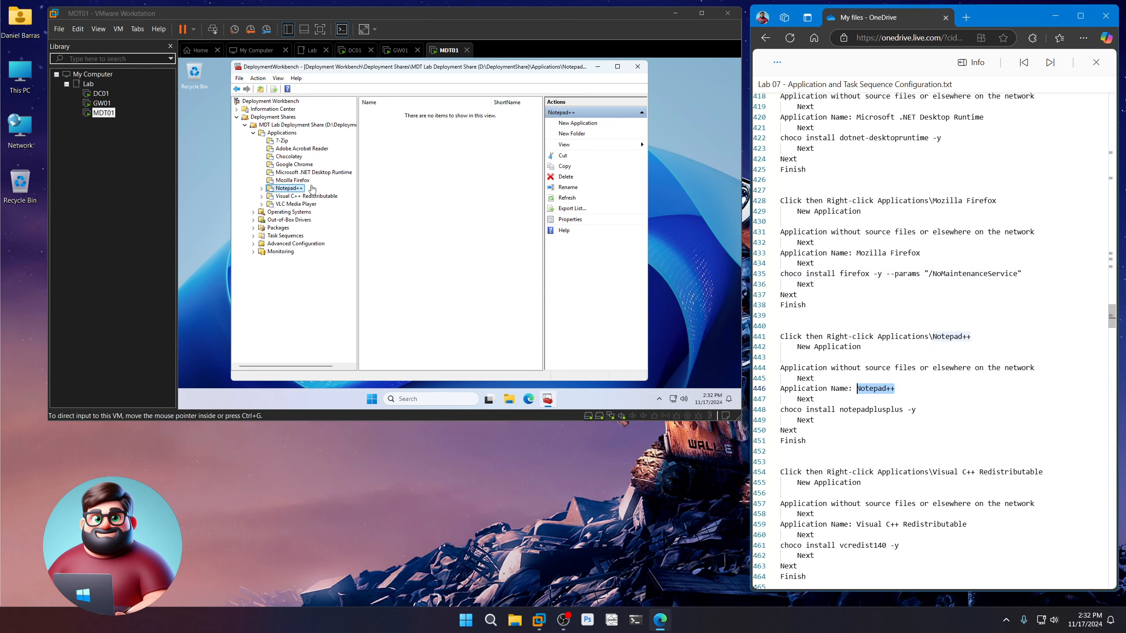
# Step: Start a new application without source files in the Applications\Notepad++ folder and name it Notepad++
pyautogui.rightClick(298, 188)
pyautogui.click(368, 193)
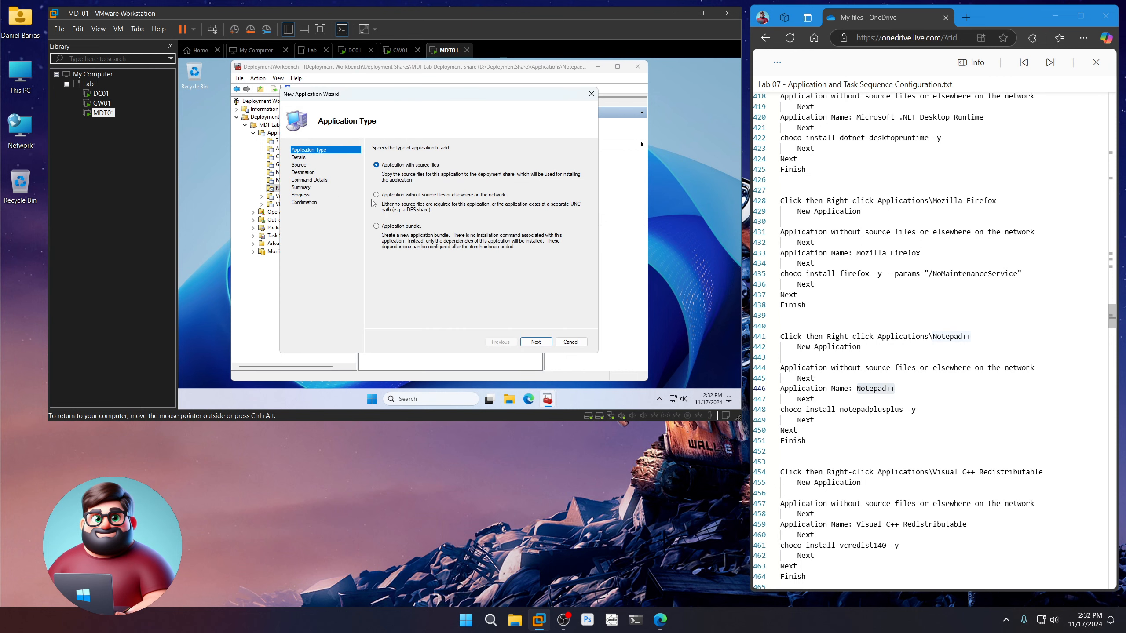
pyautogui.click(535, 341)
pyautogui.press('Tab')
pyautogui.hotkey('ctrl', 'v')
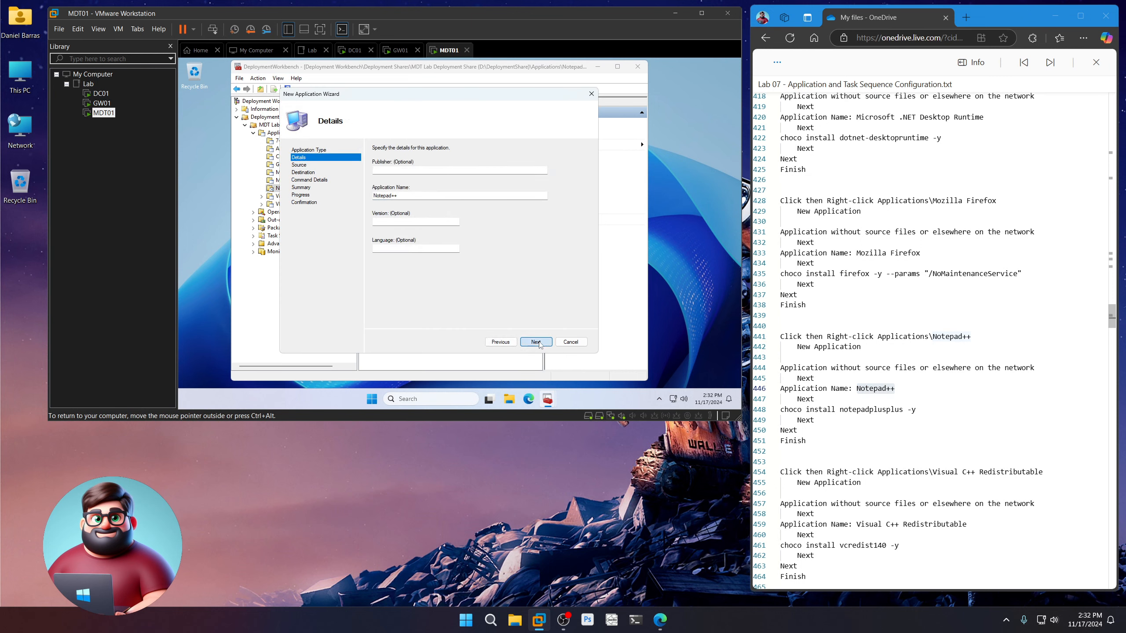
pyautogui.click(537, 342)
# Step: Set the command line to choco install notepadplusplus -y, copied from line 448 of the lab notes, and finish creating the Notepad++ application
pyautogui.moveTo(921, 411); pyautogui.dragTo(780, 410)
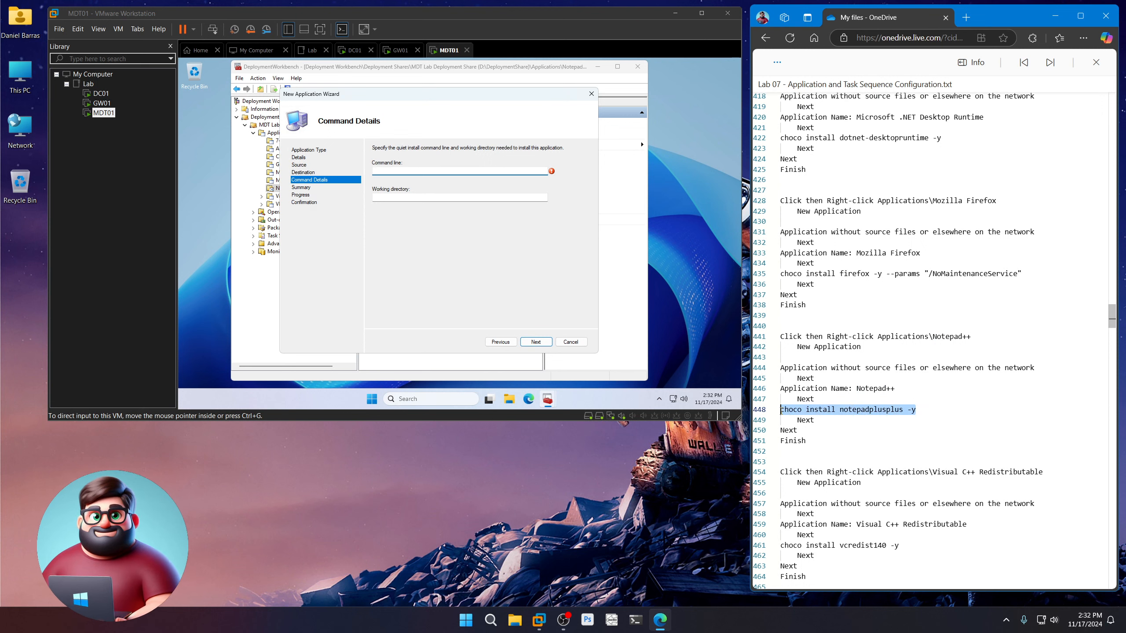
pyautogui.rightClick(798, 415)
pyautogui.click(811, 468)
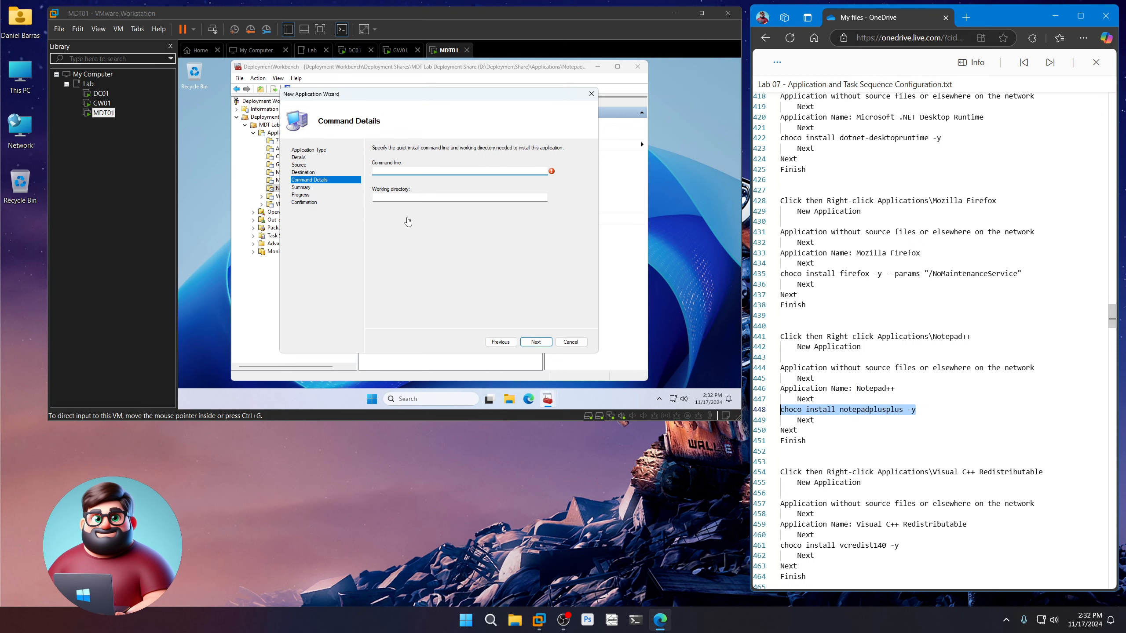
pyautogui.click(396, 171)
pyautogui.hotkey('ctrl', 'v')
pyautogui.click(544, 346)
pyautogui.click(544, 346)
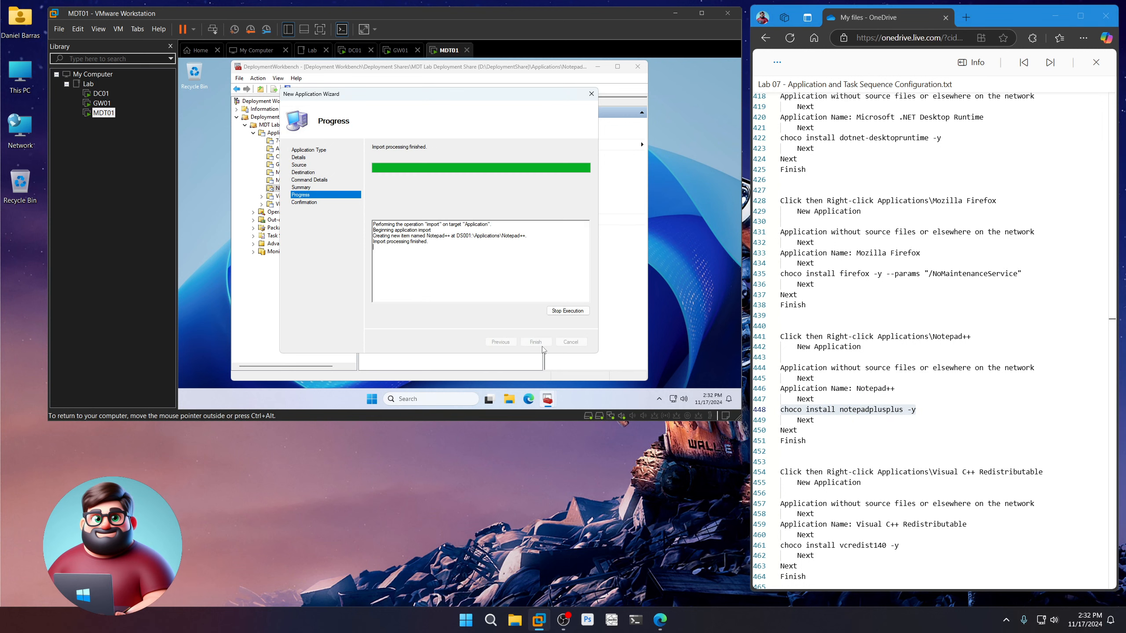
pyautogui.click(538, 342)
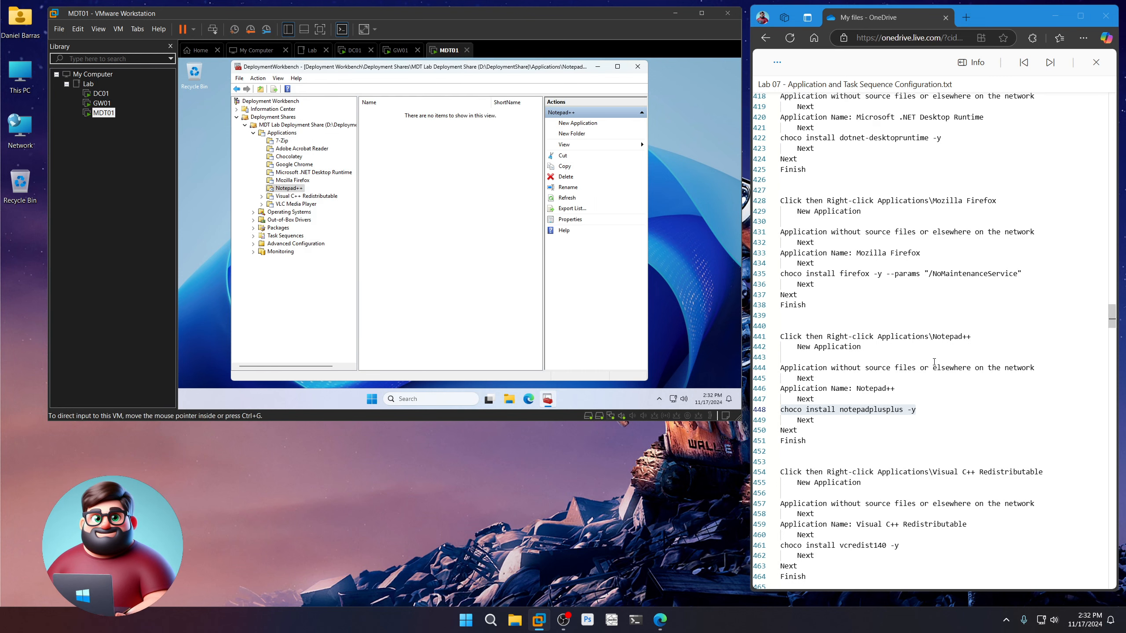
# Step: Start a new application without source files in Applications\Visual C++ Redistributable, with the name Visual C++ Redistributable copied from line 459 of the lab notes
pyautogui.scroll(-5, 961, 244)
pyautogui.moveTo(967, 250); pyautogui.dragTo(856, 250)
pyautogui.rightClick(868, 254)
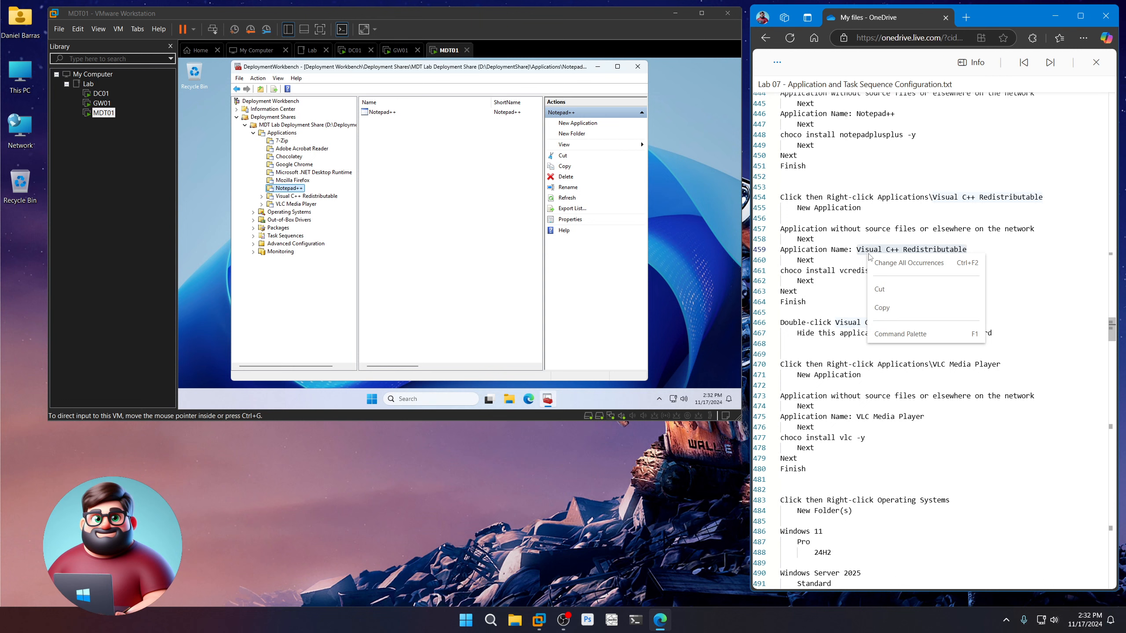
pyautogui.click(881, 307)
pyautogui.click(298, 198)
pyautogui.rightClick(297, 198)
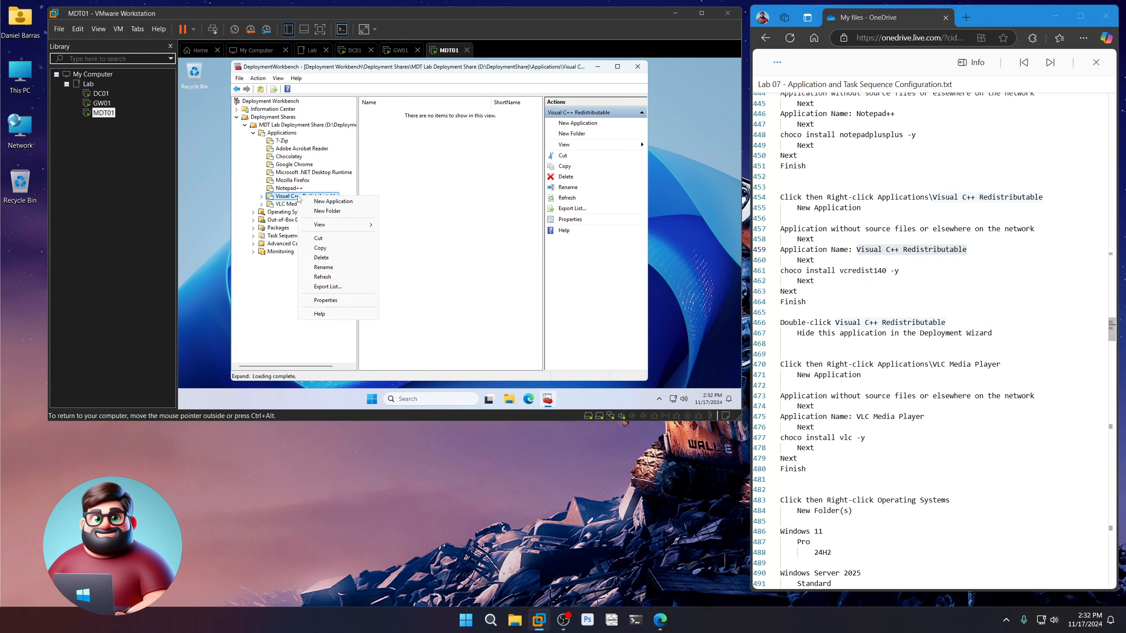
pyautogui.click(328, 201)
pyautogui.click(536, 342)
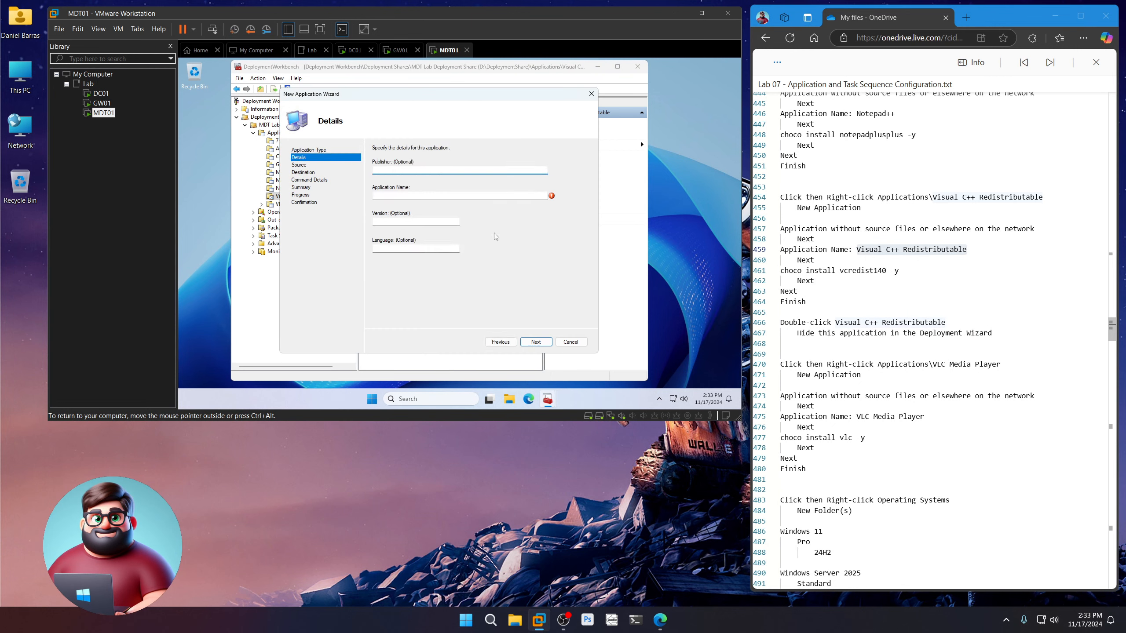
pyautogui.click(476, 197)
pyautogui.click(536, 341)
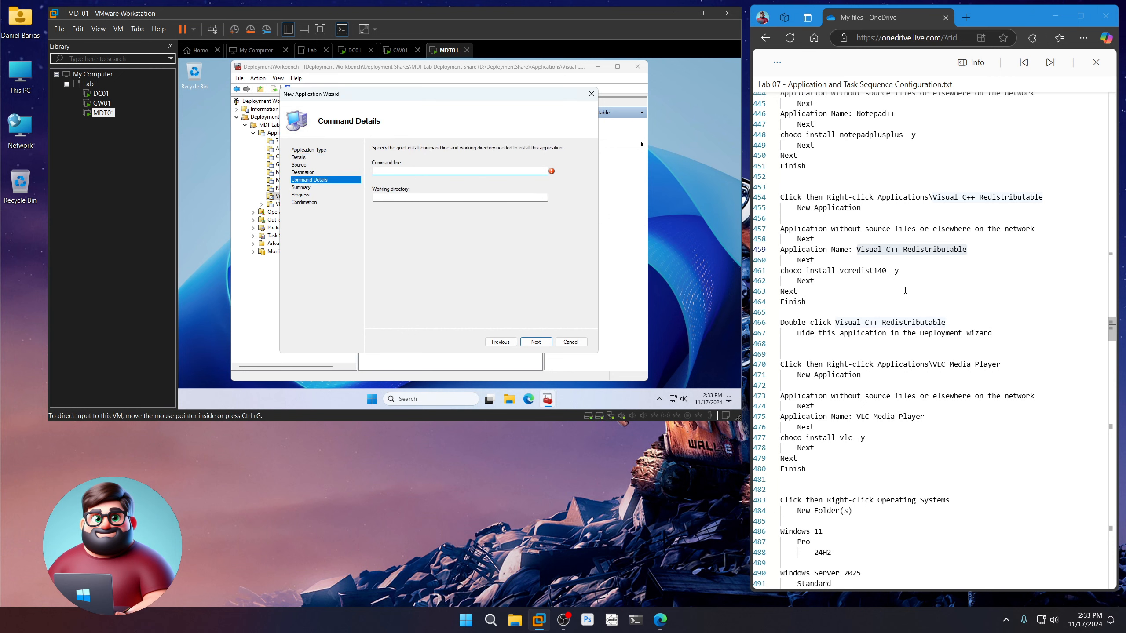
# Step: Set the command line to choco install vcredist140 -y, copied from line 461 of the lab notes, and finish creating the Visual C++ Redistributable application
pyautogui.moveTo(914, 277); pyautogui.dragTo(776, 272)
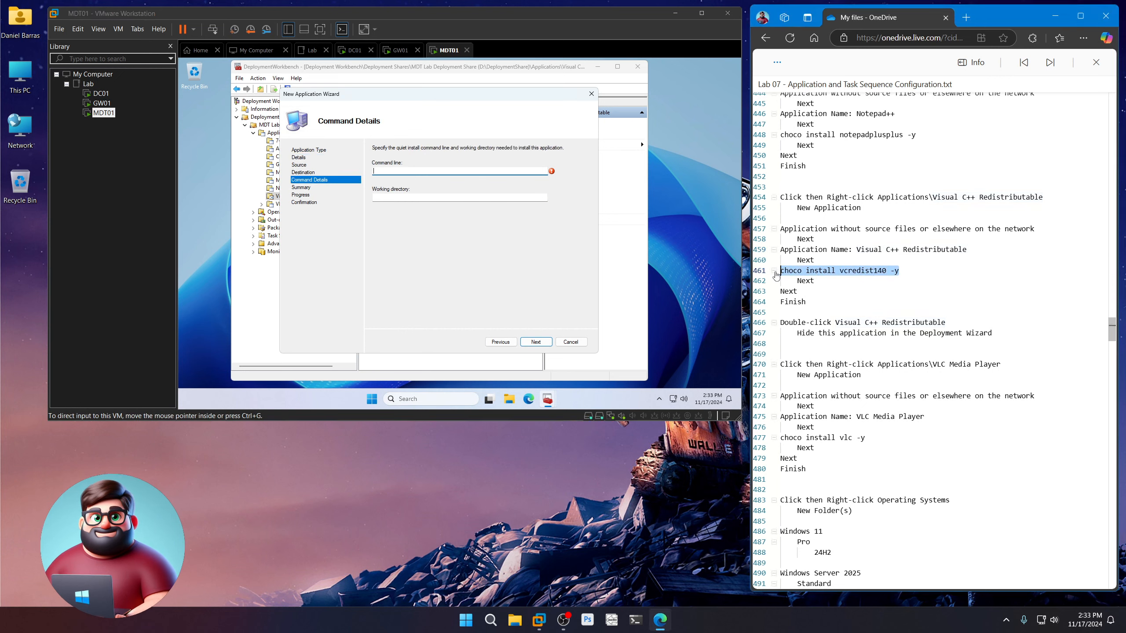
pyautogui.rightClick(800, 272)
pyautogui.click(824, 324)
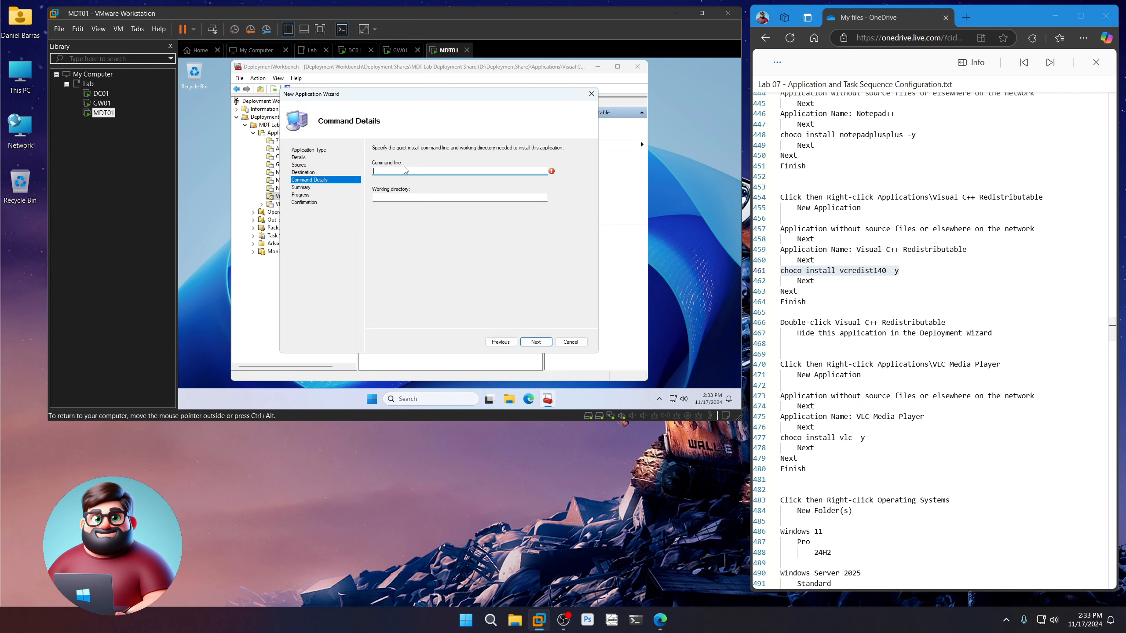
pyautogui.click(533, 341)
pyautogui.click(536, 342)
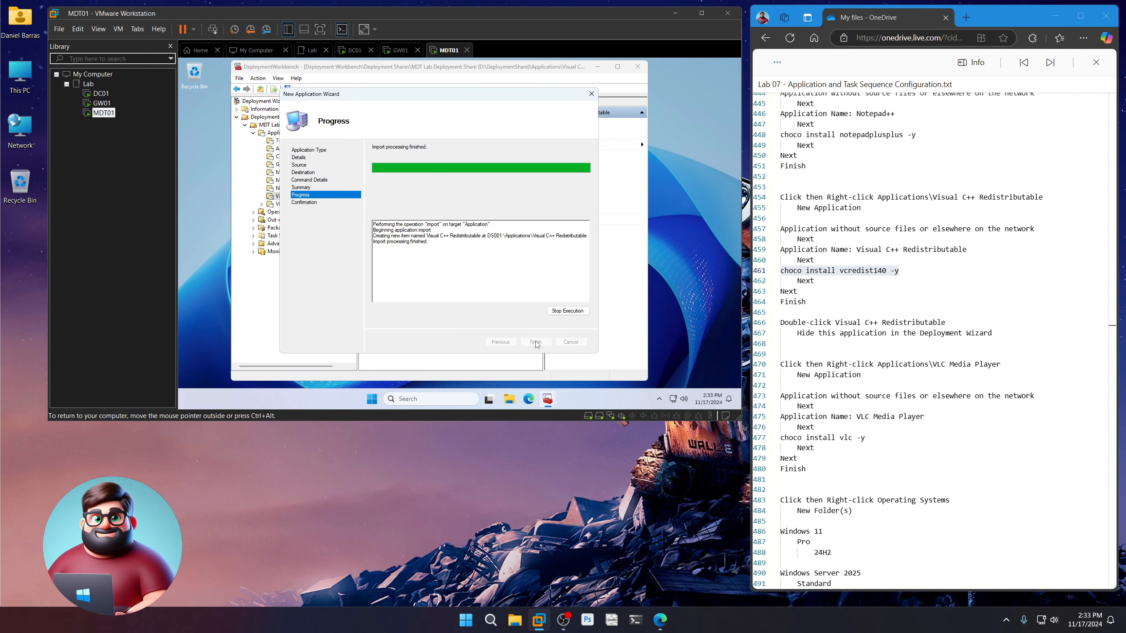
pyautogui.click(536, 341)
# Step: Start a new application without source files in Applications\VLC Media Player, with the name VLC Media Player copied from line 475 of the lab notes
pyautogui.scroll(-4, 876, 361)
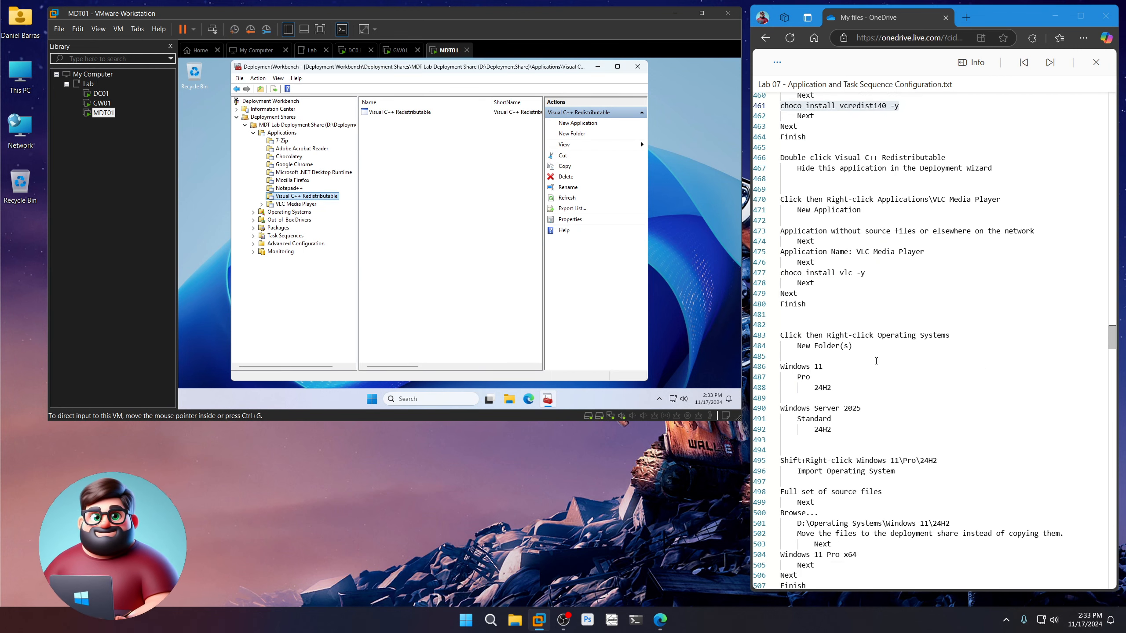
pyautogui.moveTo(924, 252); pyautogui.dragTo(856, 251)
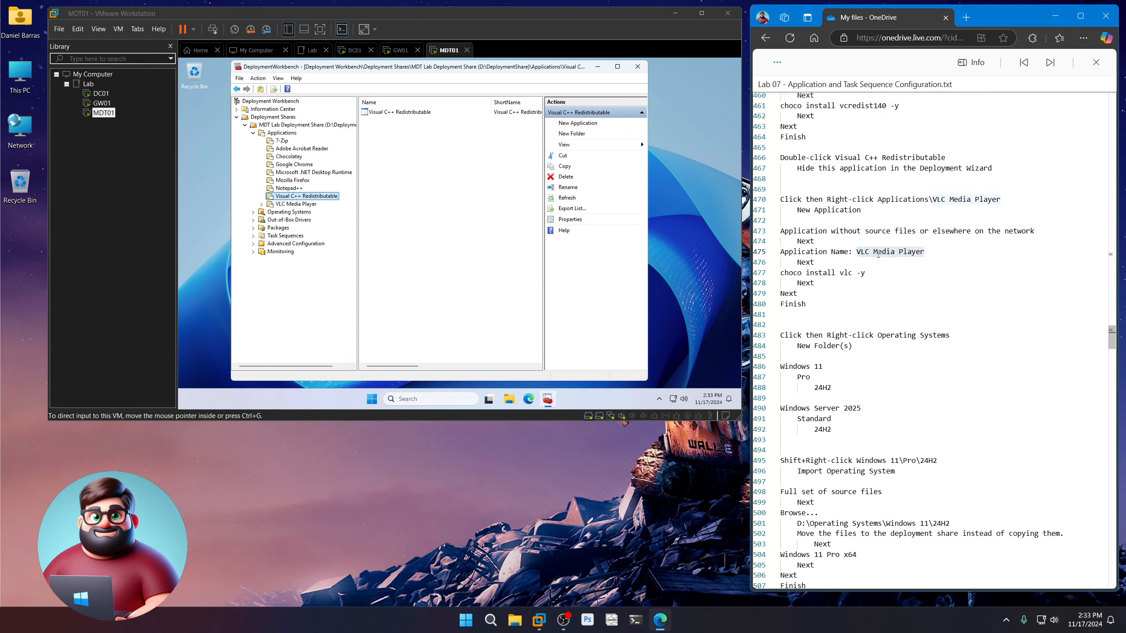
pyautogui.rightClick(878, 254)
pyautogui.click(891, 303)
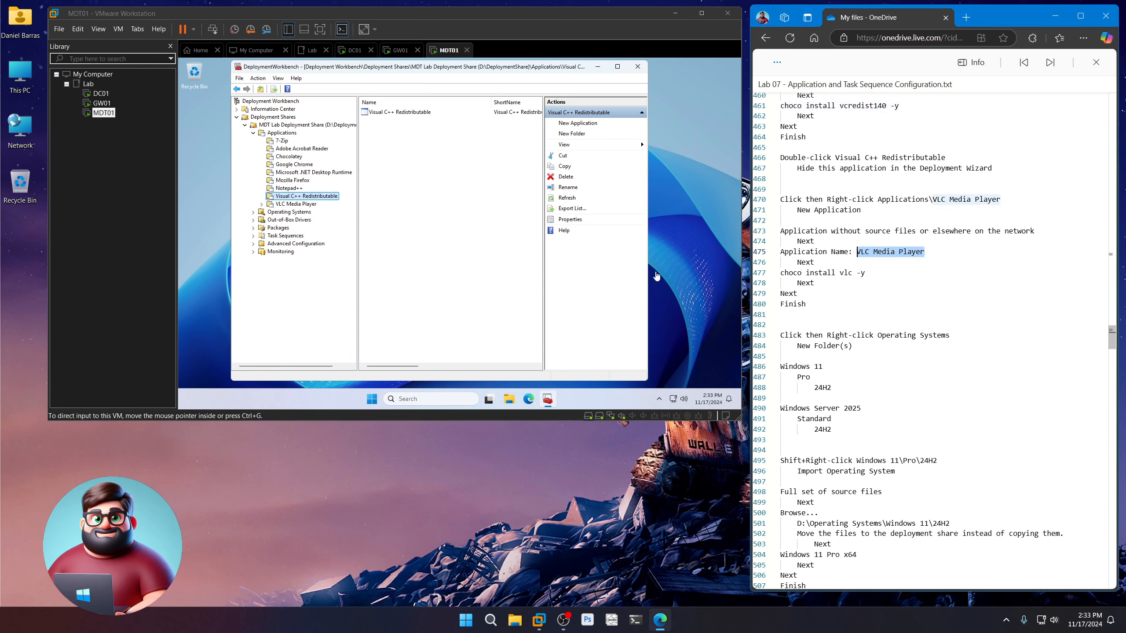
pyautogui.click(304, 205)
pyautogui.rightClick(304, 205)
pyautogui.click(328, 208)
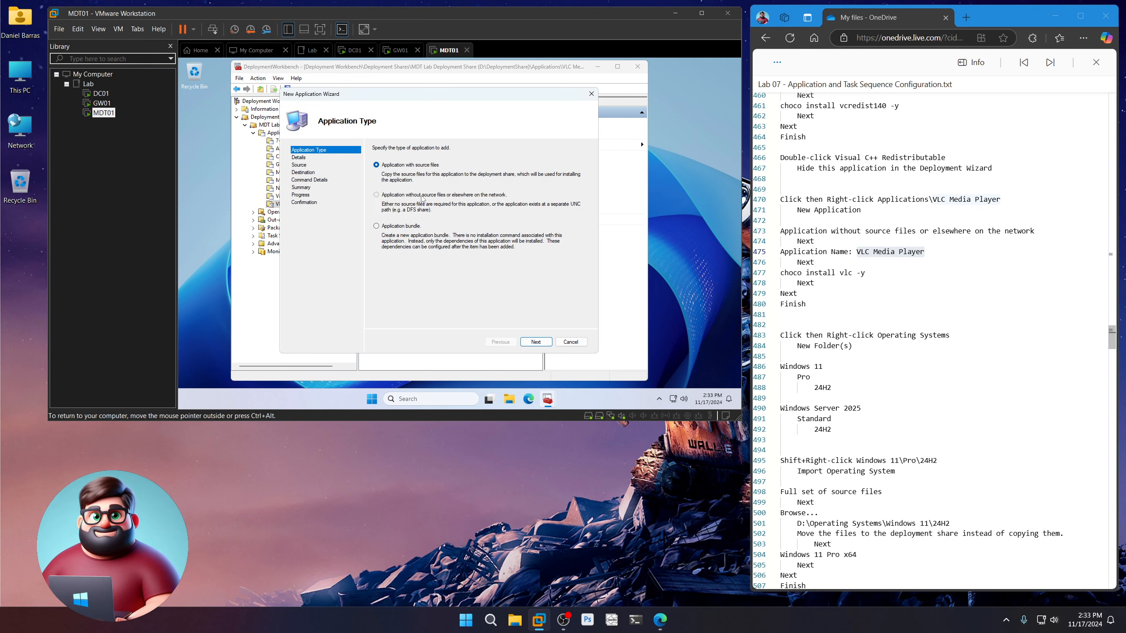
pyautogui.click(538, 342)
pyautogui.press('Tab')
pyautogui.hotkey('ctrl', 'v')
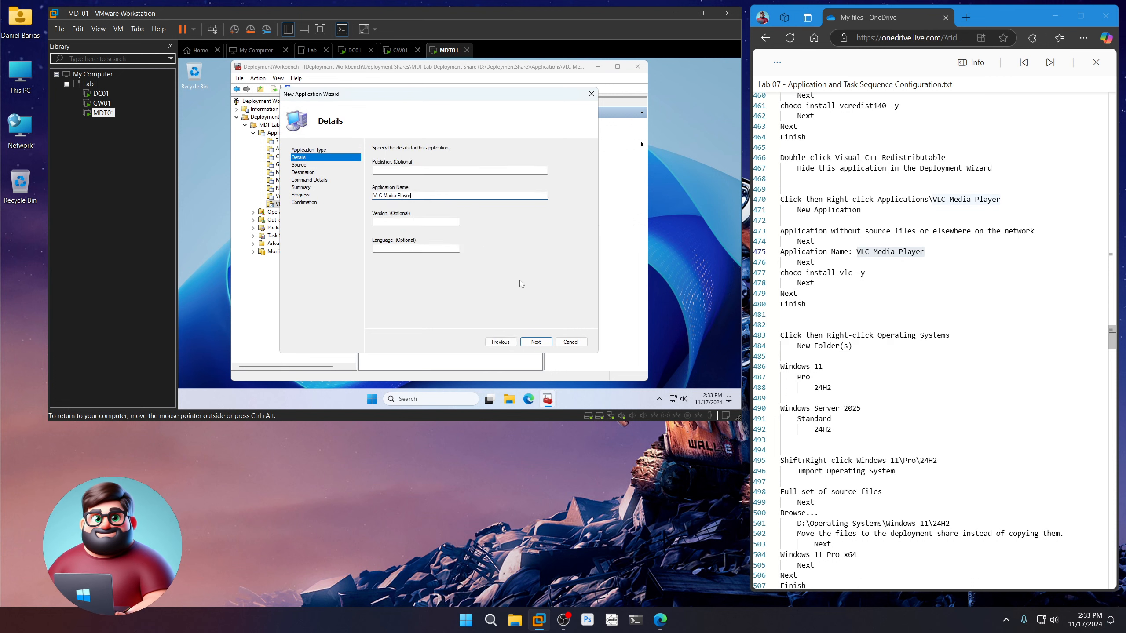
pyautogui.click(537, 342)
# Step: Set the command line to choco install vlc -y, copied from line 477 of the lab notes, and finish creating the VLC Media Player application
pyautogui.moveTo(865, 273); pyautogui.dragTo(779, 272)
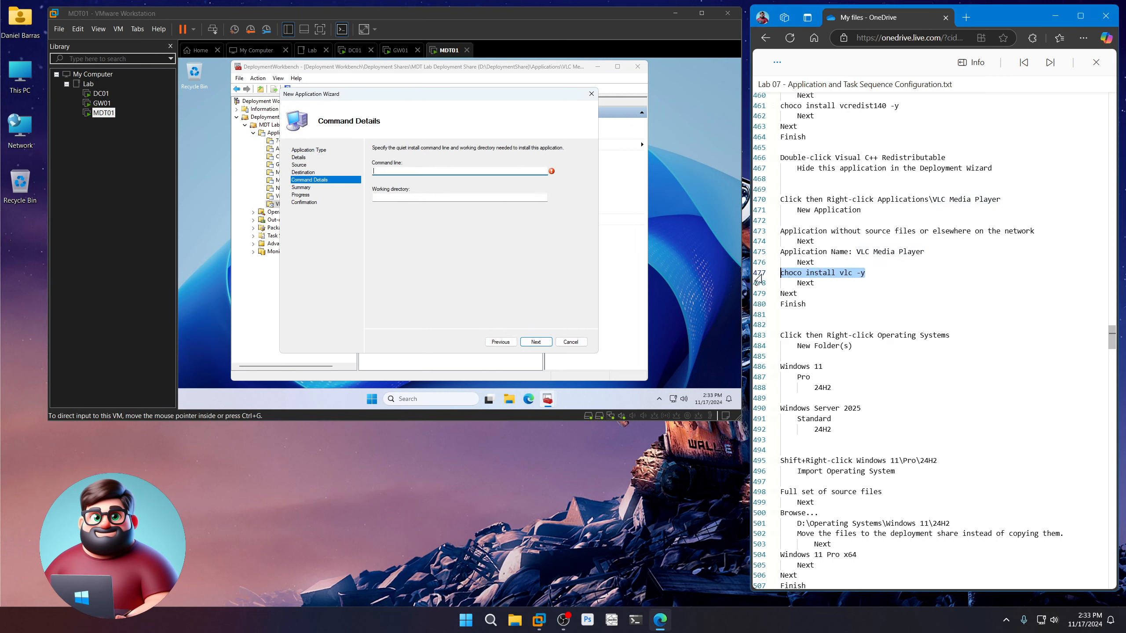
pyautogui.rightClick(812, 272)
pyautogui.click(842, 279)
pyautogui.click(431, 170)
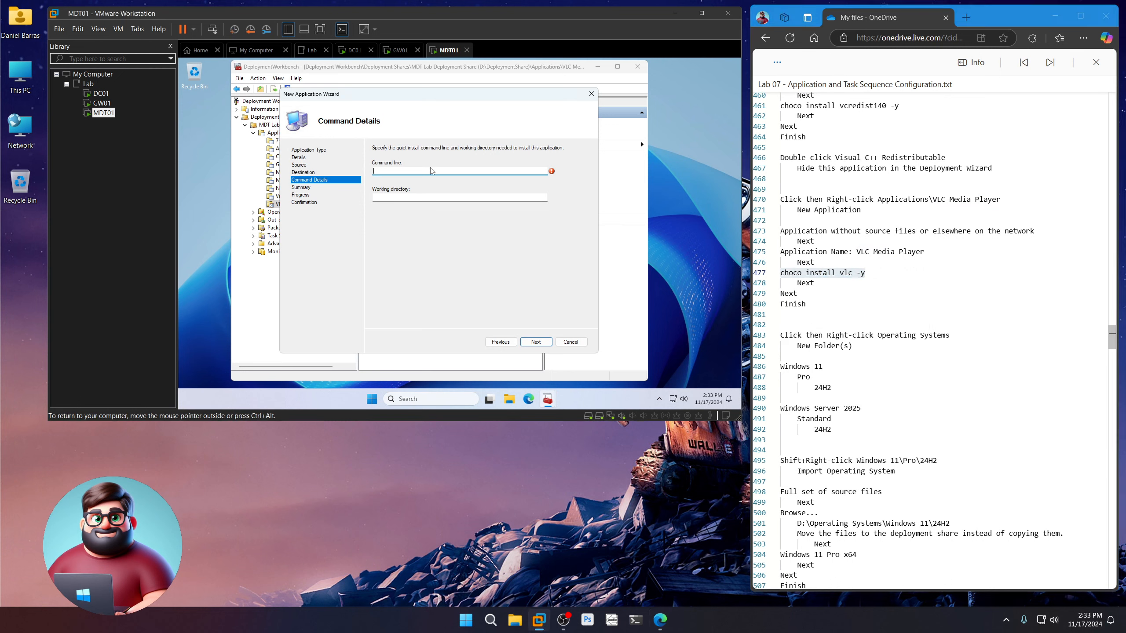
pyautogui.click(543, 346)
pyautogui.click(541, 346)
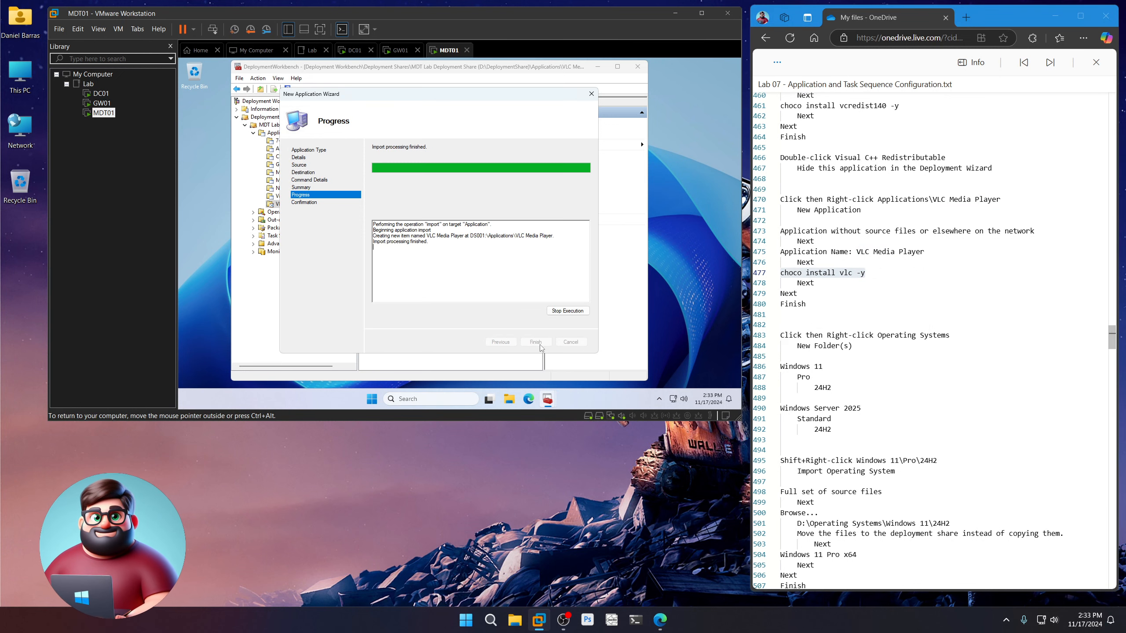
pyautogui.click(536, 342)
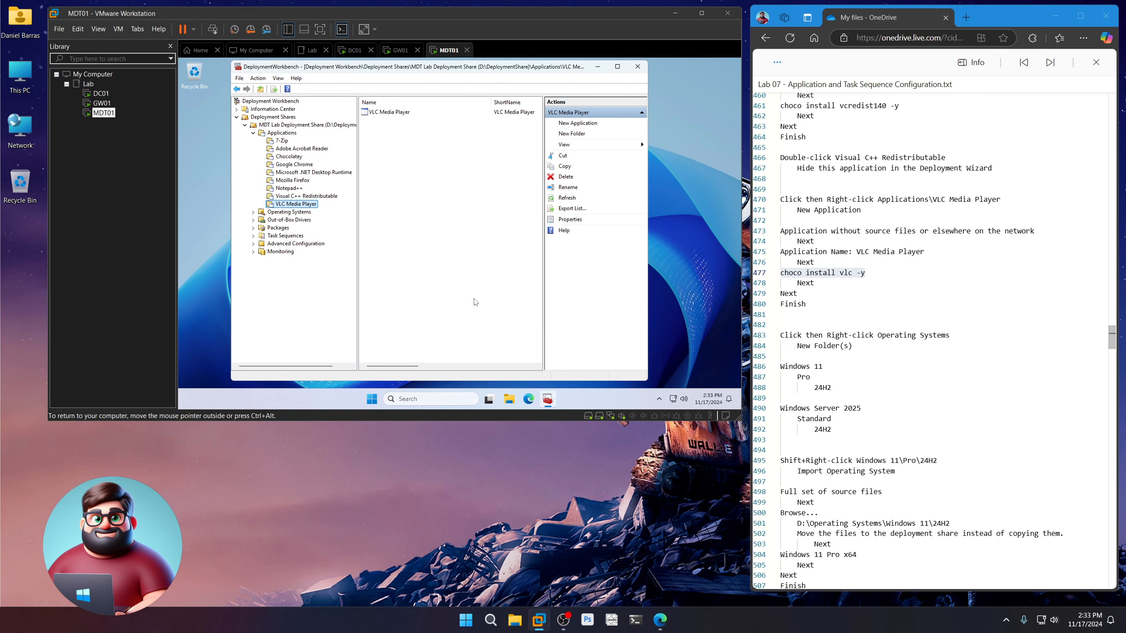
# Step: Create a folder named Windows 11 under Operating Systems in the MDT Lab Deployment Share
pyautogui.scroll(-4, 854, 363)
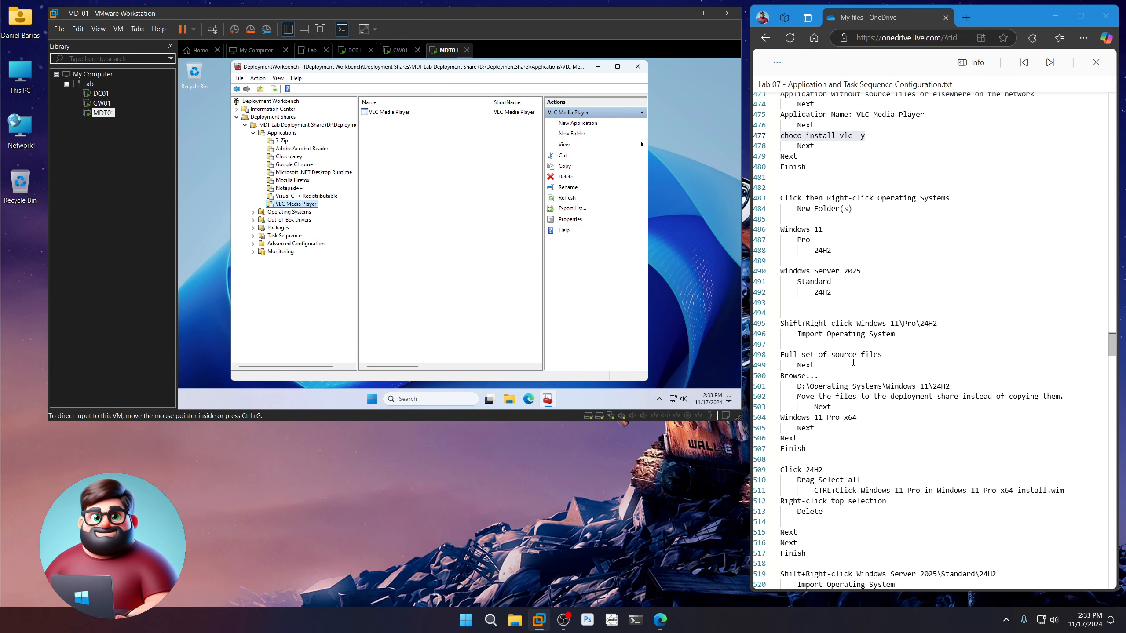
pyautogui.scroll(-2, 853, 362)
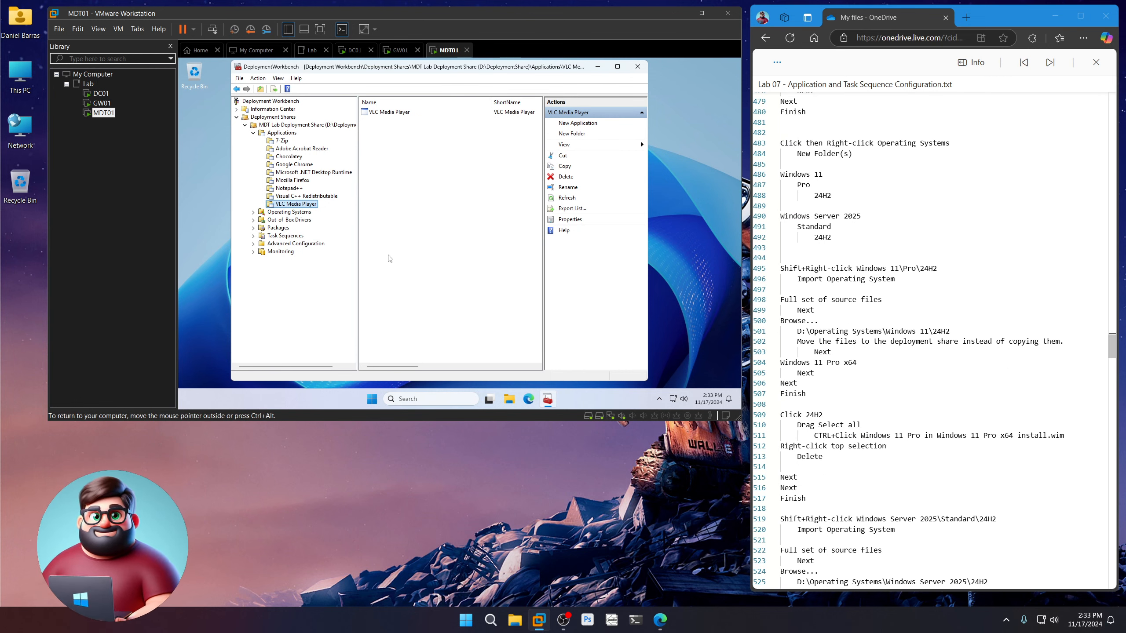
pyautogui.click(288, 213)
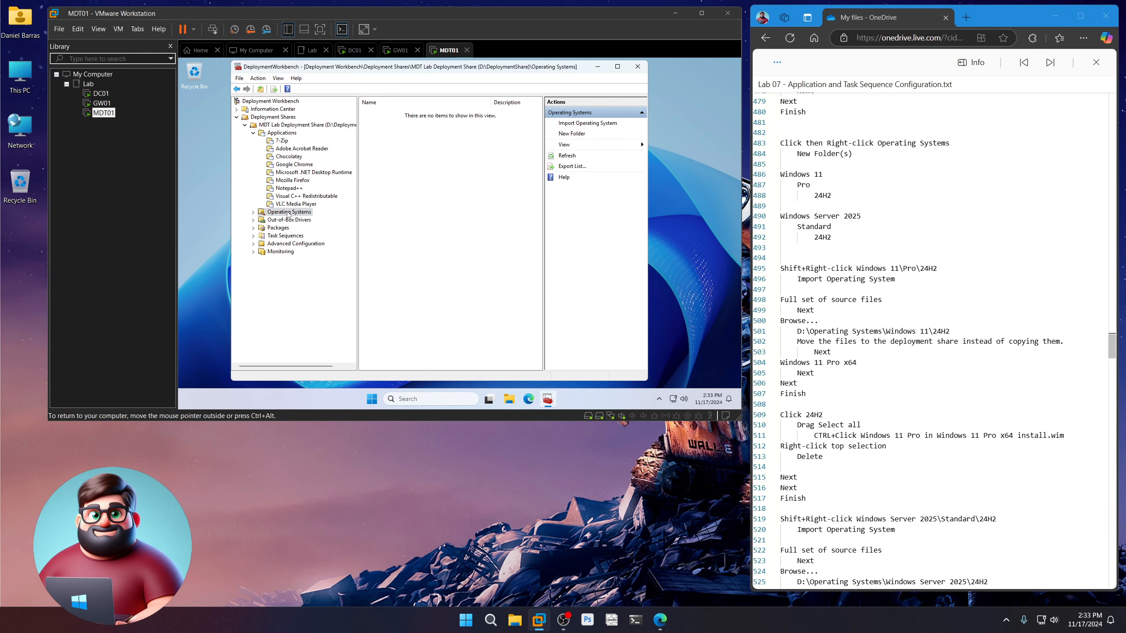
pyautogui.rightClick(288, 213)
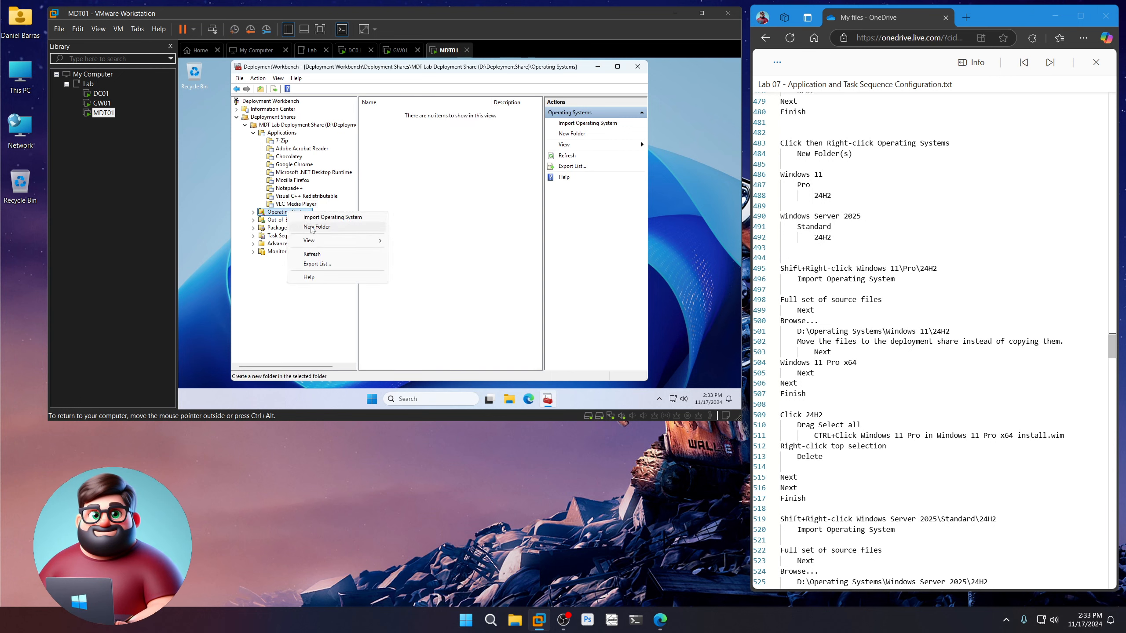
pyautogui.click(312, 227)
pyautogui.write('Windows ')
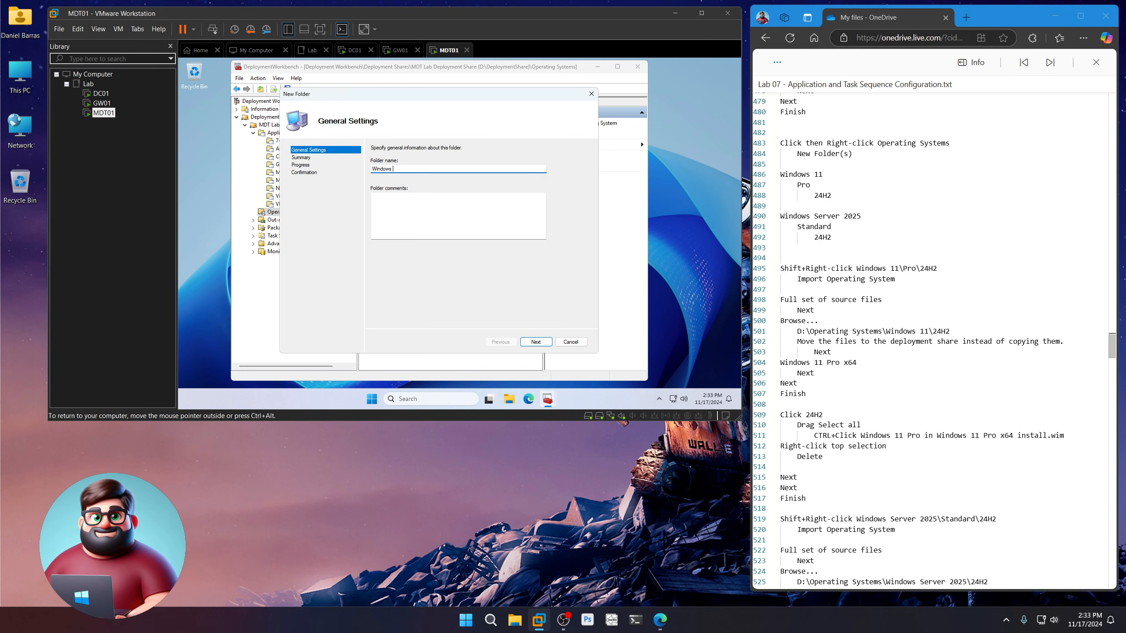
pyautogui.write('11')
pyautogui.press('Return')
pyautogui.press('Return')
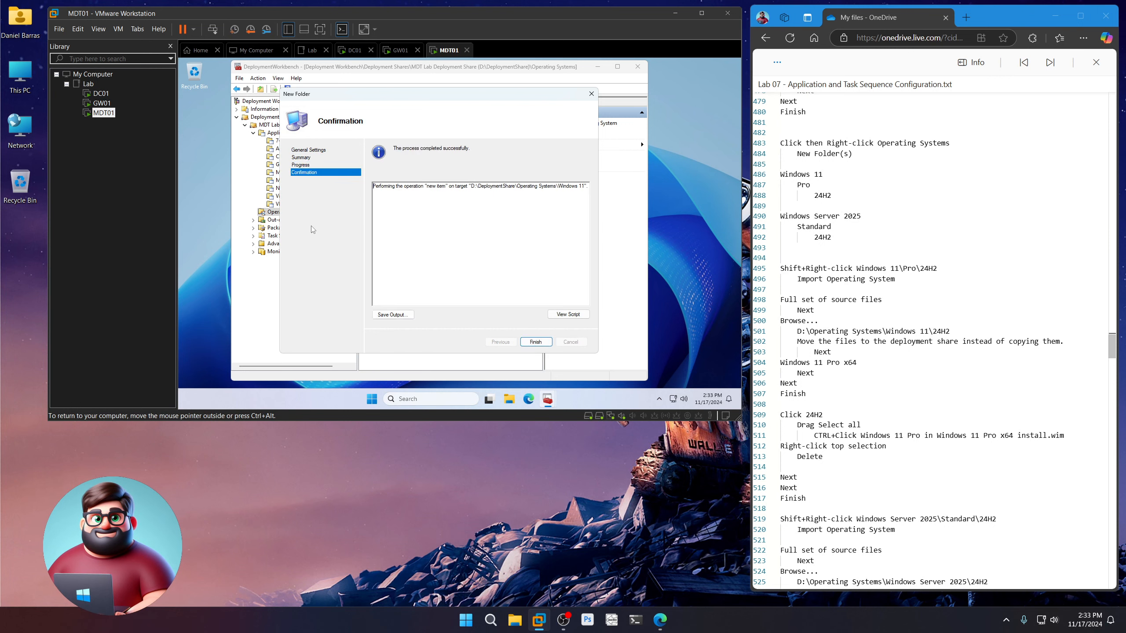
pyautogui.press('Return')
# Step: Create a folder named Windows Server 2025 under Operating Systems in the deployment share
pyautogui.rightClick(298, 212)
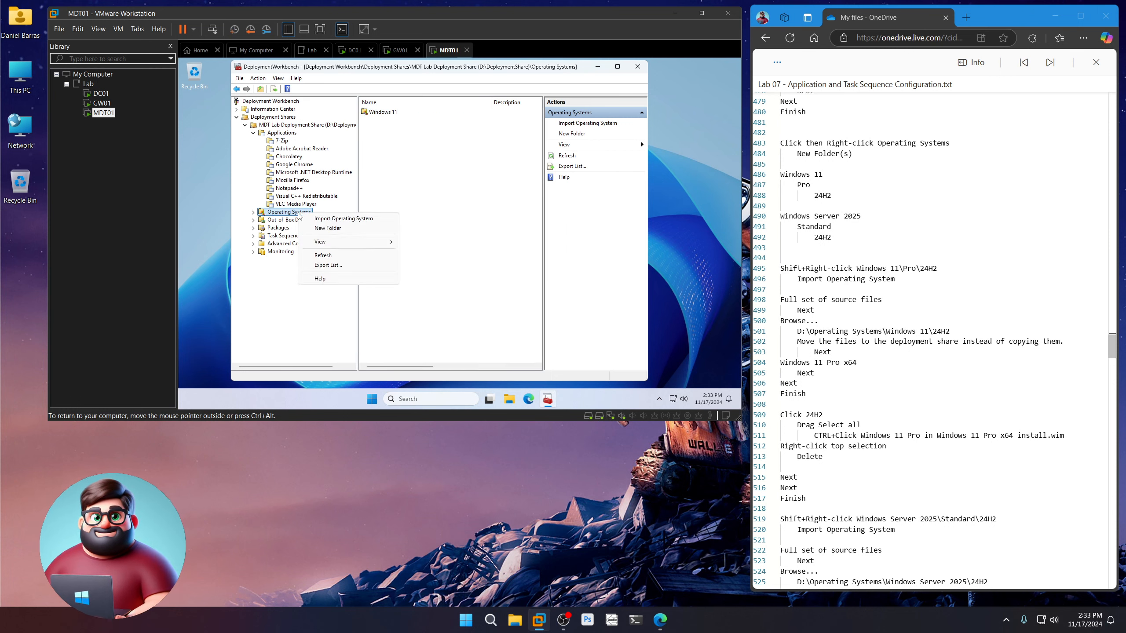
pyautogui.click(321, 228)
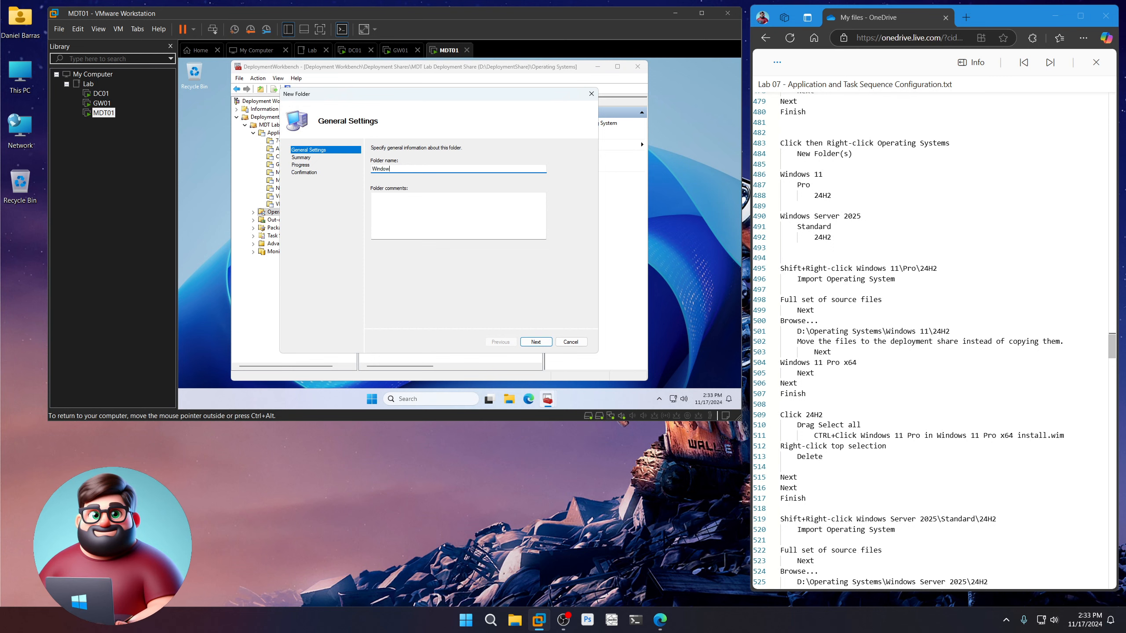
pyautogui.write('Windows Server 2025')
pyautogui.press('Return')
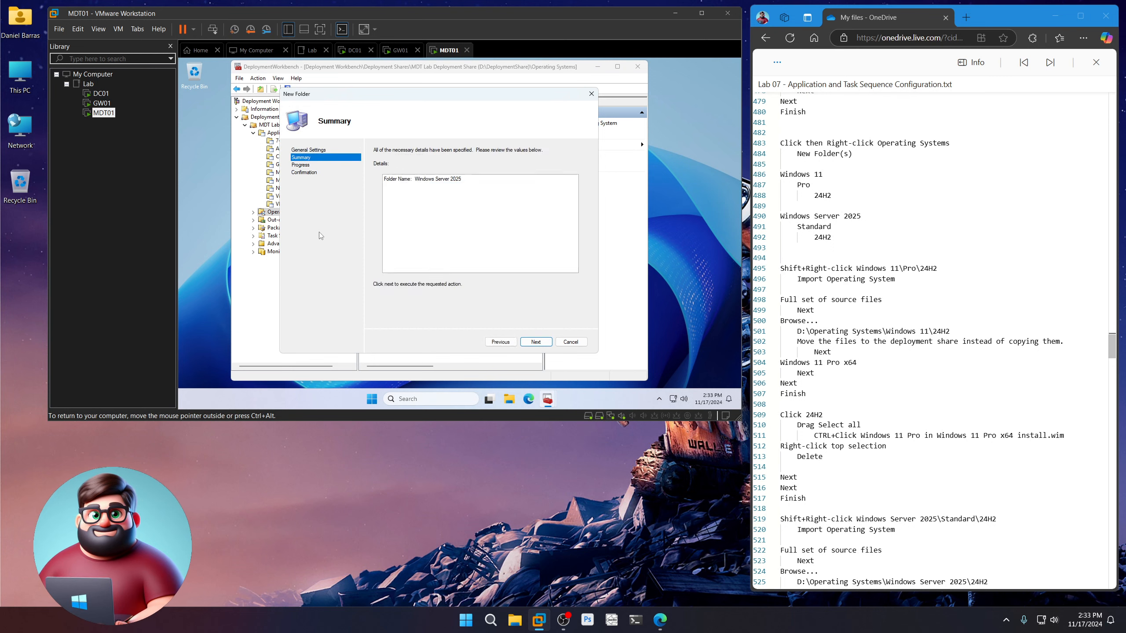
pyautogui.press('Return')
pyautogui.press('Return')
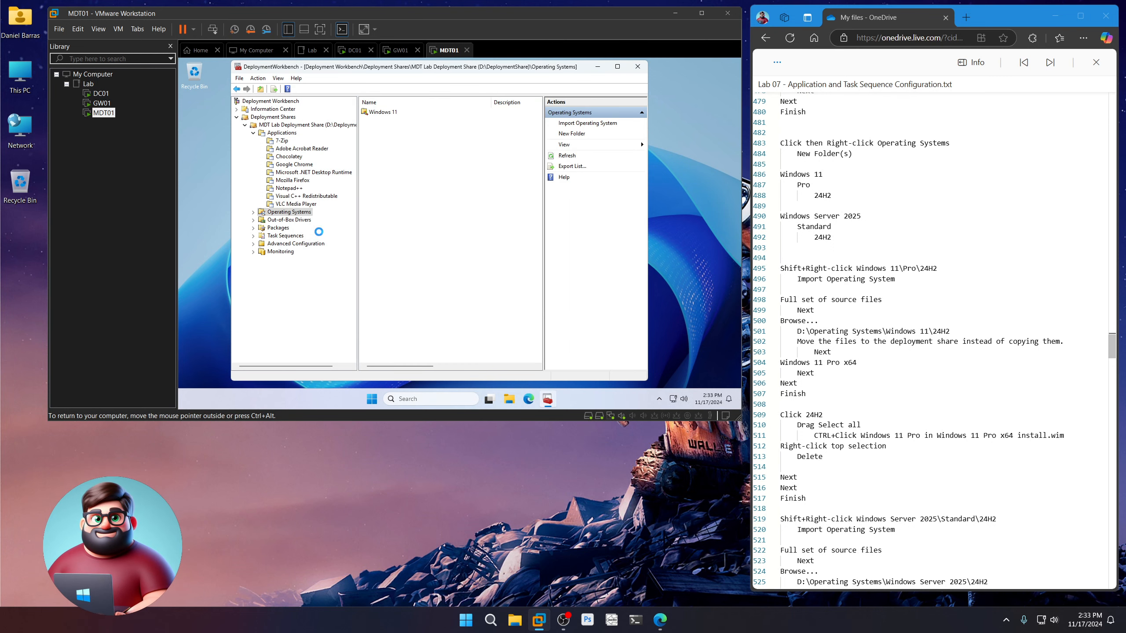
# Step: Expand Operating Systems and create a subfolder named Pro inside the Windows 11 folder
pyautogui.click(253, 212)
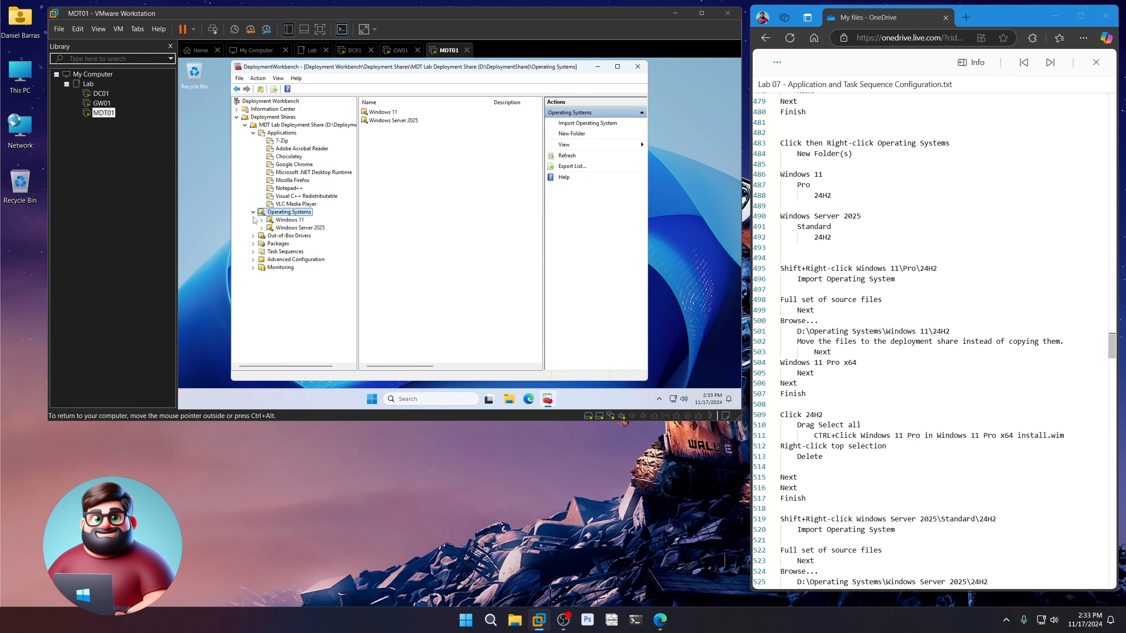
pyautogui.click(299, 220)
pyautogui.rightClick(299, 221)
pyautogui.click(325, 238)
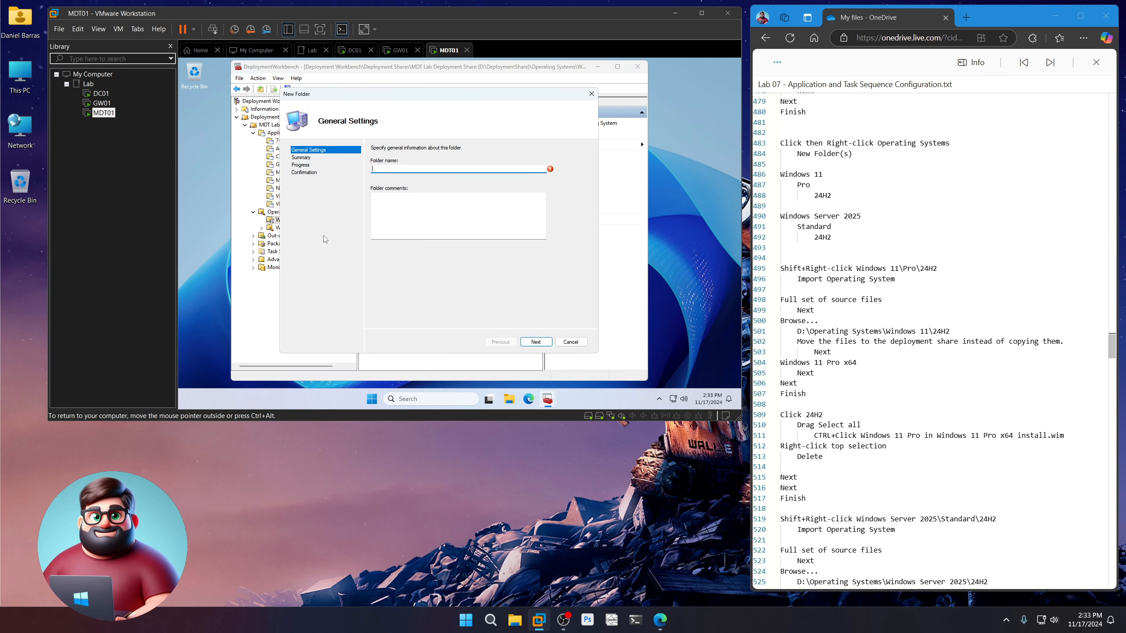
pyautogui.press('Return')
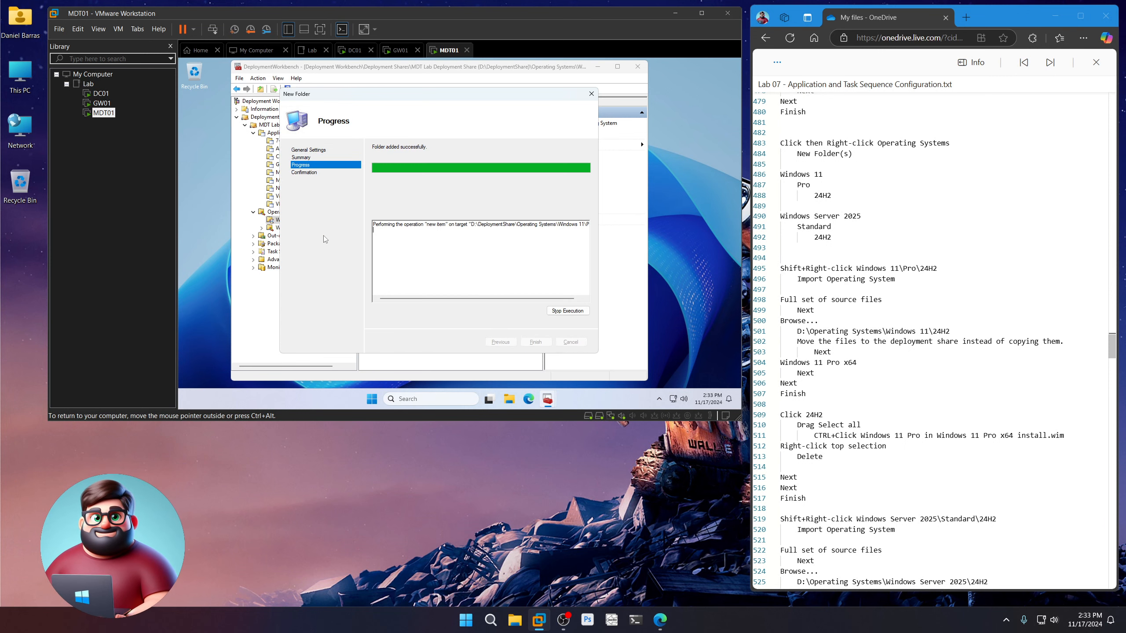
pyautogui.press('Return')
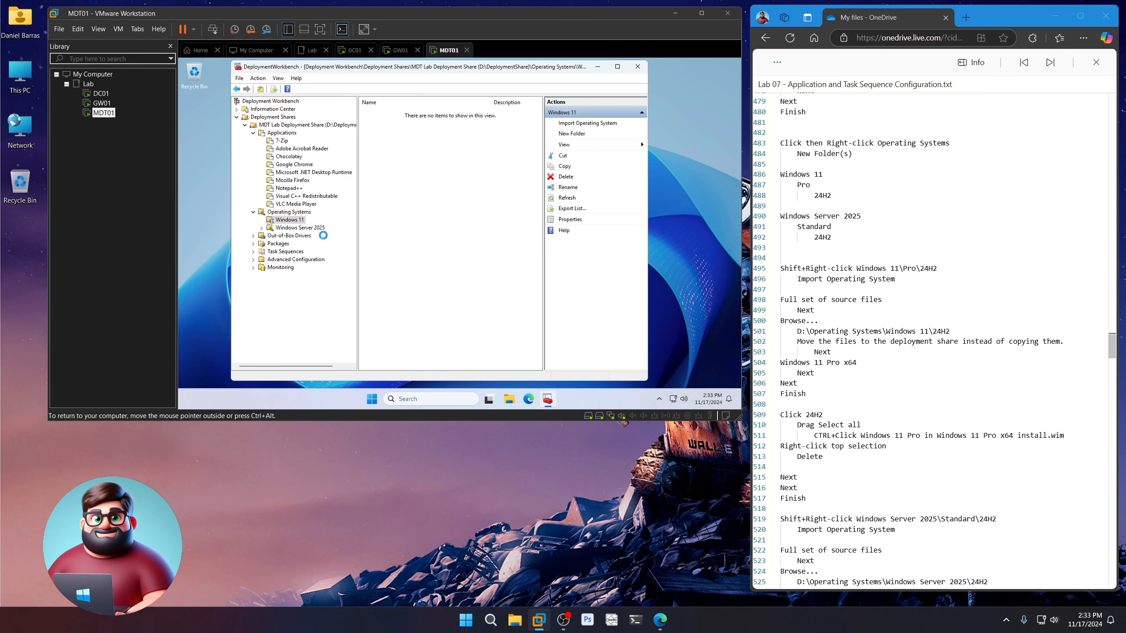
# Step: Create a subfolder named Standard inside the Windows Server 2025 folder under Operating Systems
pyautogui.click(307, 227)
pyautogui.rightClick(307, 228)
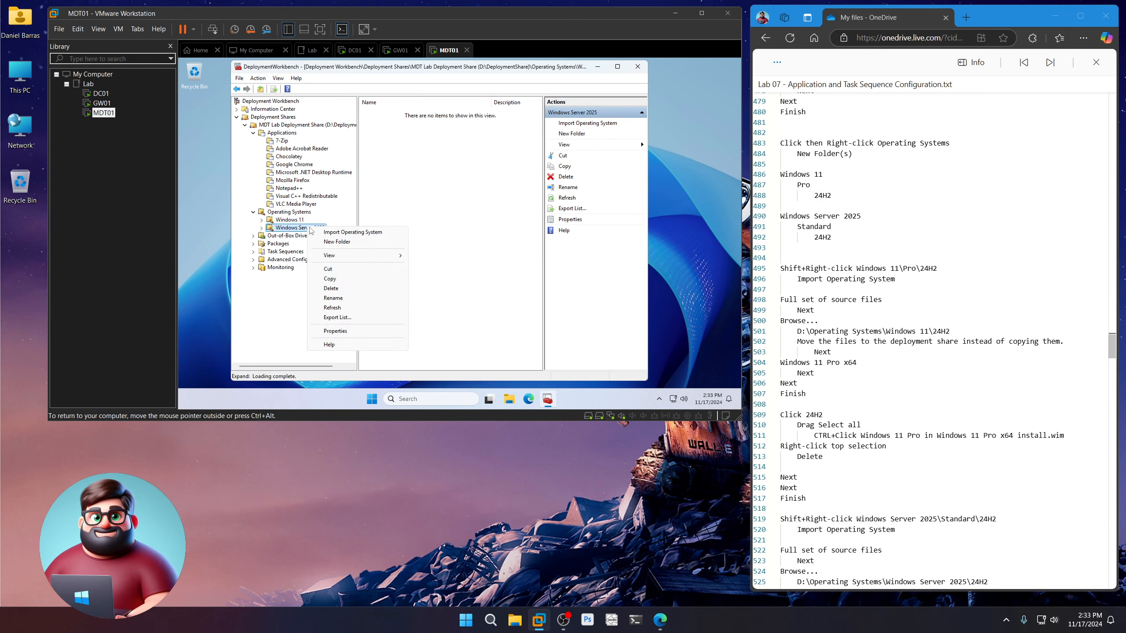
pyautogui.click(337, 243)
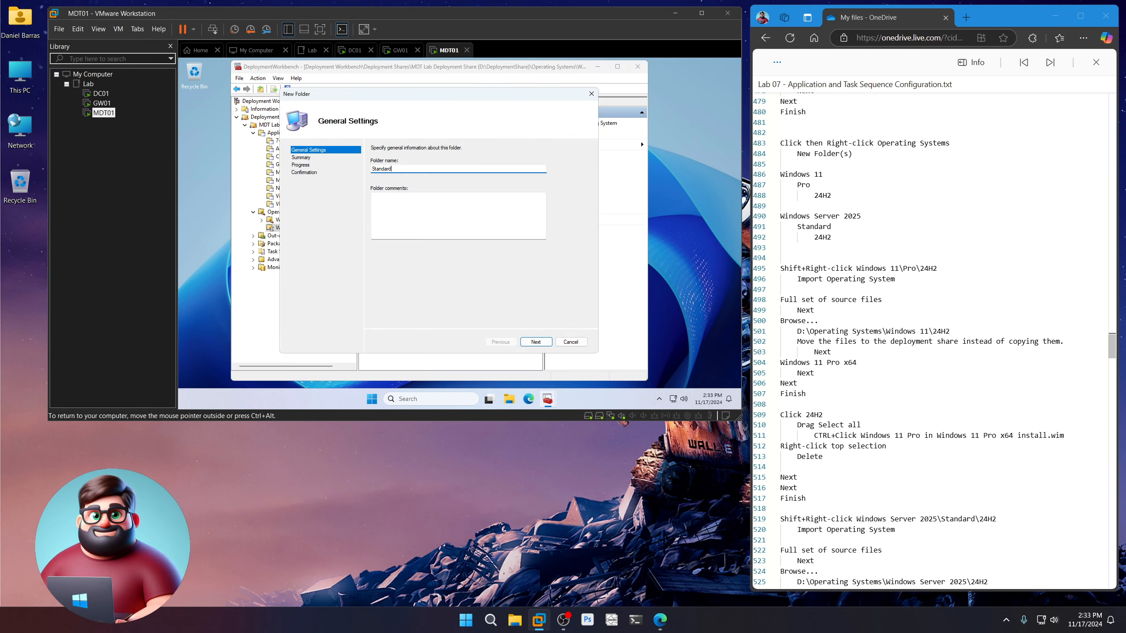
pyautogui.press('Return')
pyautogui.press('Return')
pyautogui.press('Return')
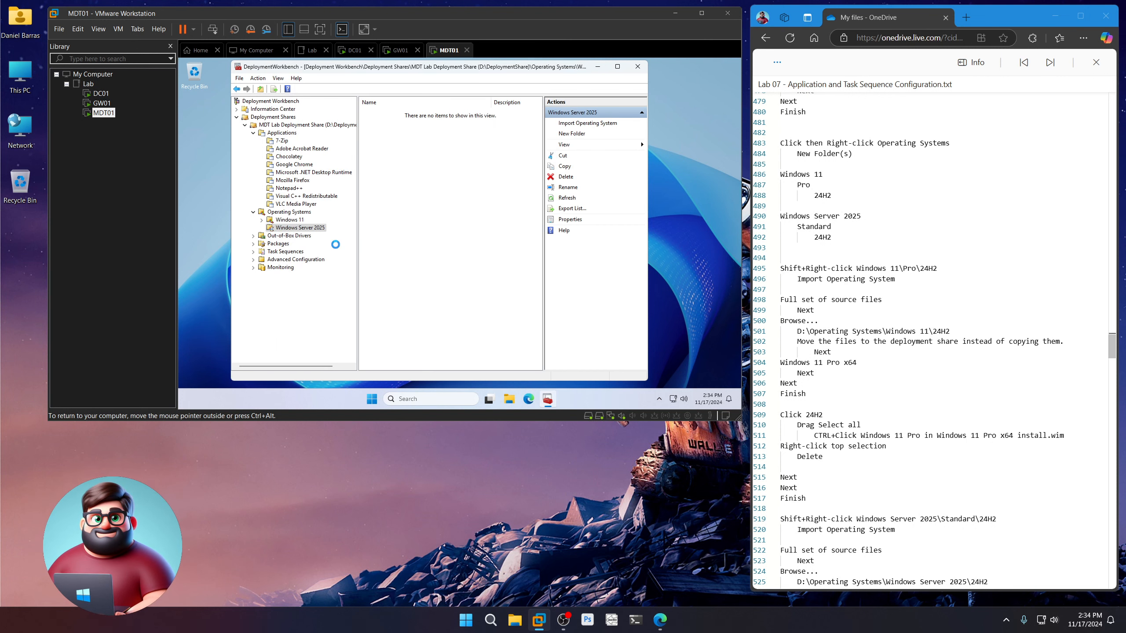
# Step: Create a subfolder named 24H2 inside the Pro folder of Windows 11 and expand Pro in the tree
pyautogui.click(262, 220)
pyautogui.click(286, 228)
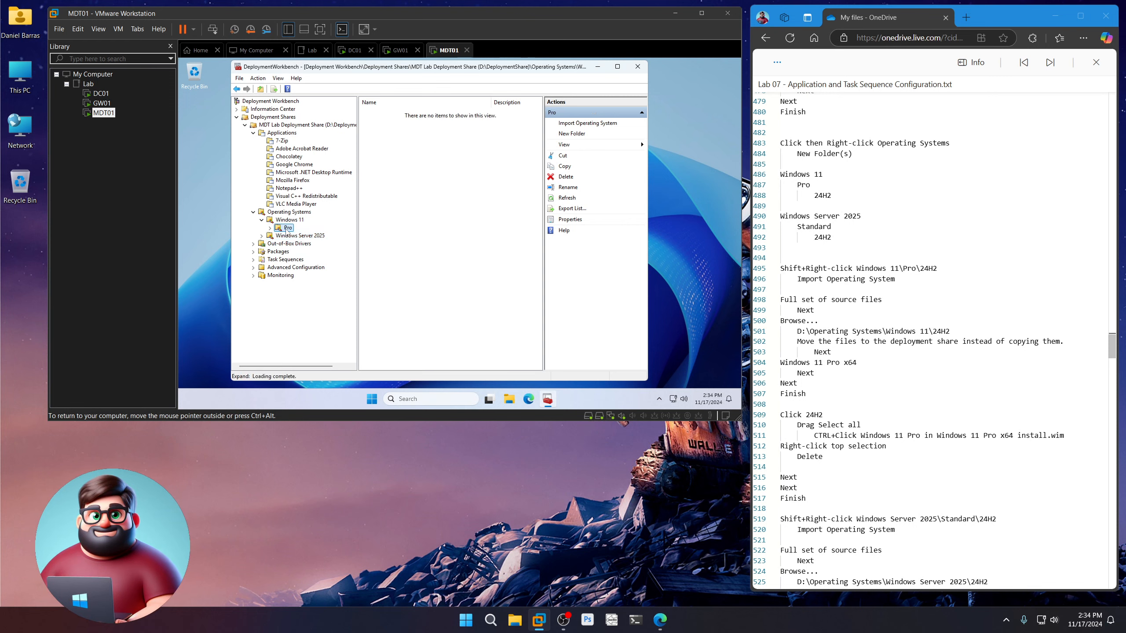
pyautogui.rightClick(287, 228)
pyautogui.click(310, 245)
pyautogui.write('24')
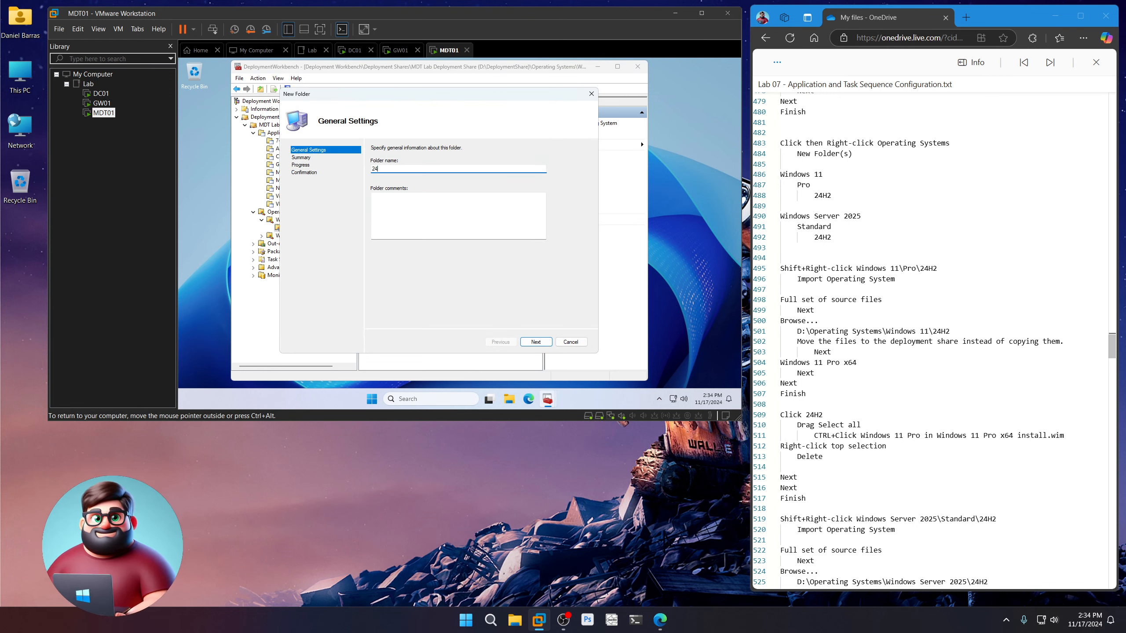
pyautogui.press('Return')
pyautogui.press('Return')
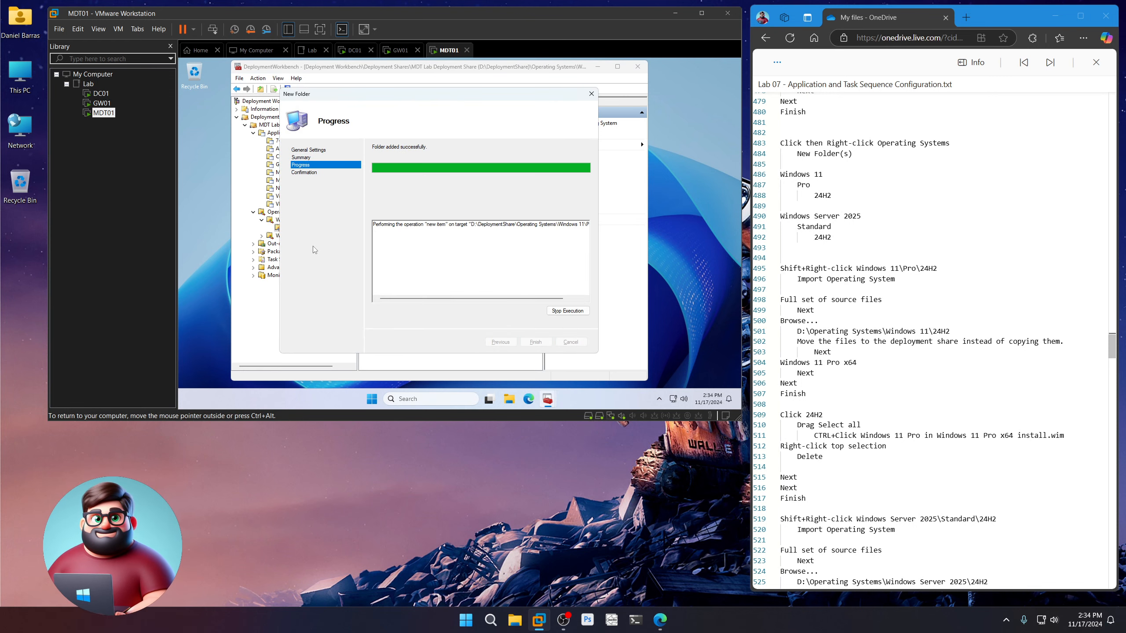
pyautogui.press('Return')
pyautogui.click(270, 228)
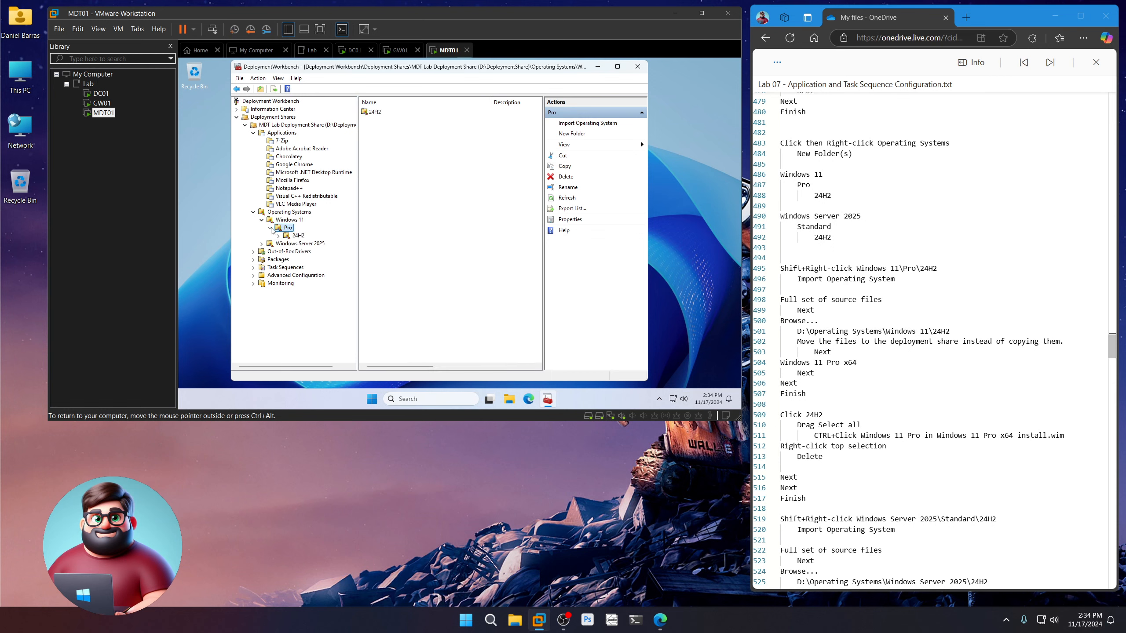
# Step: Create a subfolder named 24H2 inside the Standard folder of Windows Server 2025 and expand Standard in the tree
pyautogui.click(262, 243)
pyautogui.click(289, 252)
pyautogui.rightClick(289, 252)
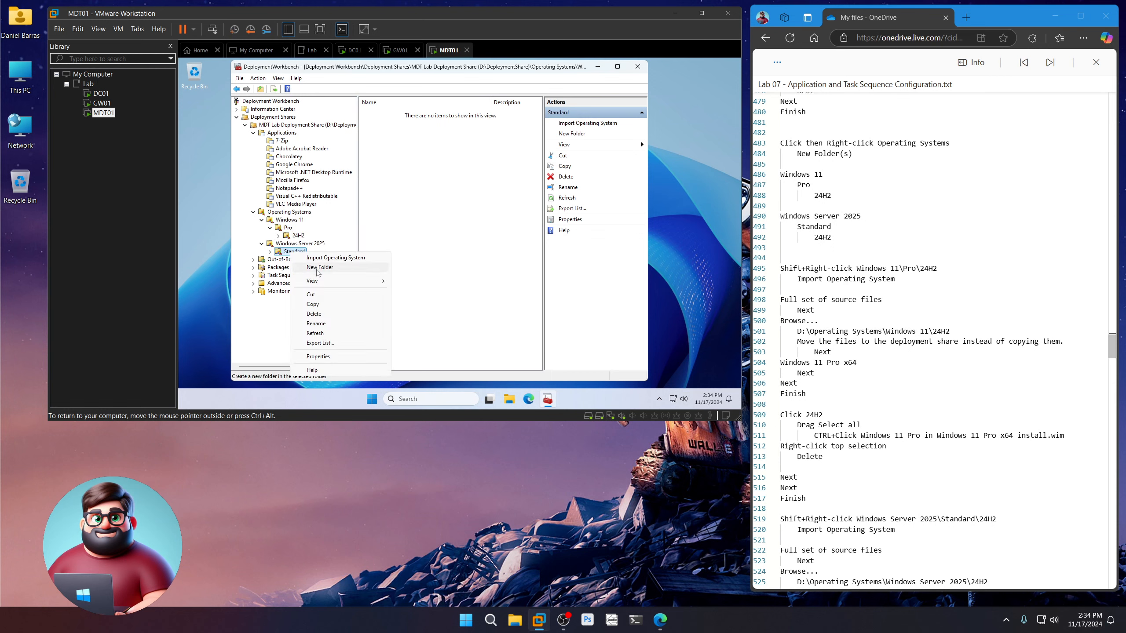
pyautogui.click(316, 269)
pyautogui.write('24H2')
pyautogui.press('Return')
pyautogui.press('Return')
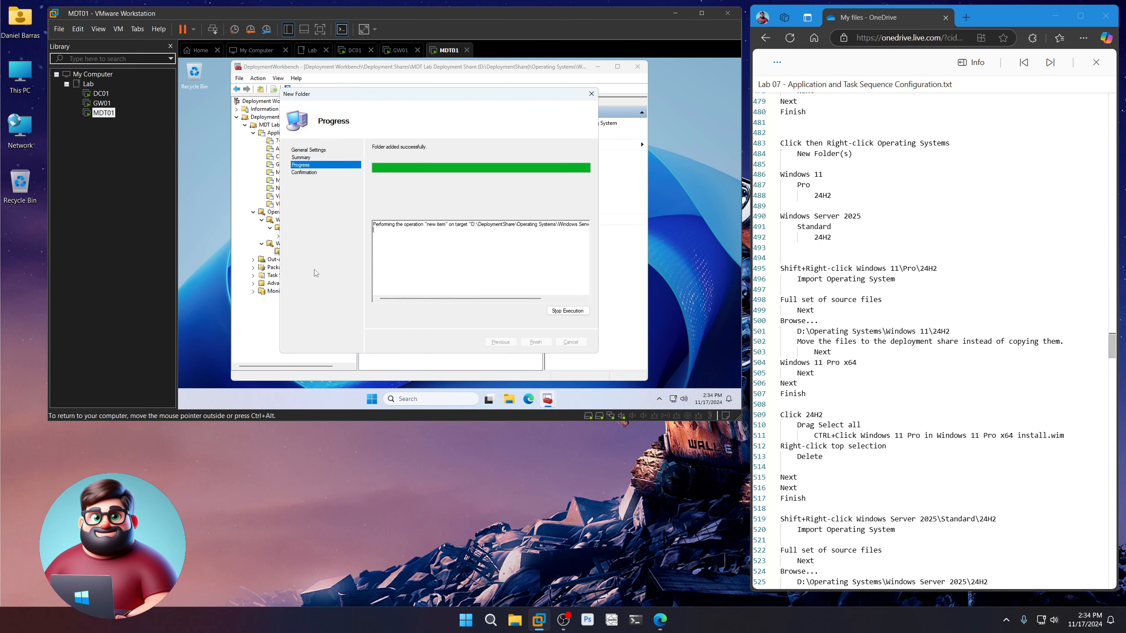
pyautogui.press('Return')
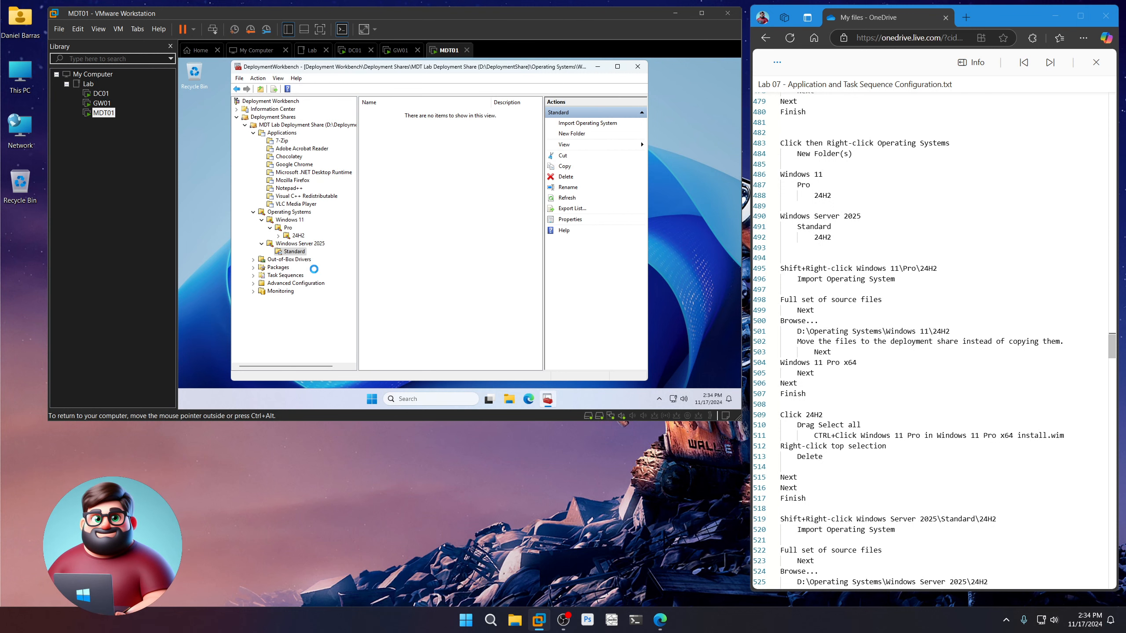
pyautogui.click(269, 252)
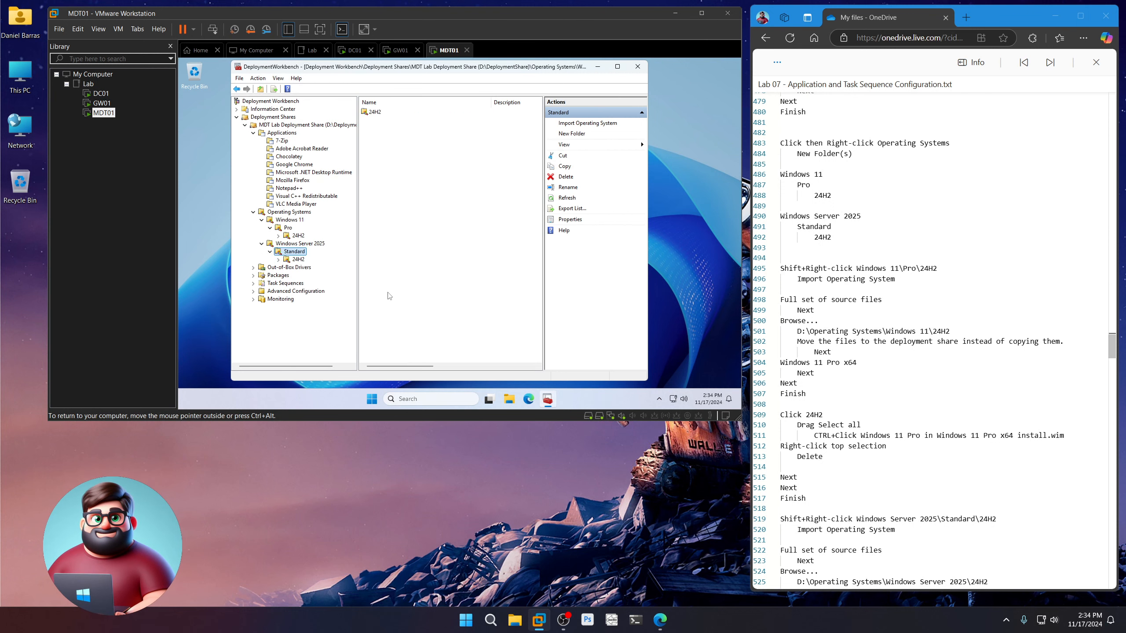
# Step: Start an operating system import into the Windows 11\Pro\24H2 folder, using a full set of source files
pyautogui.click(295, 236)
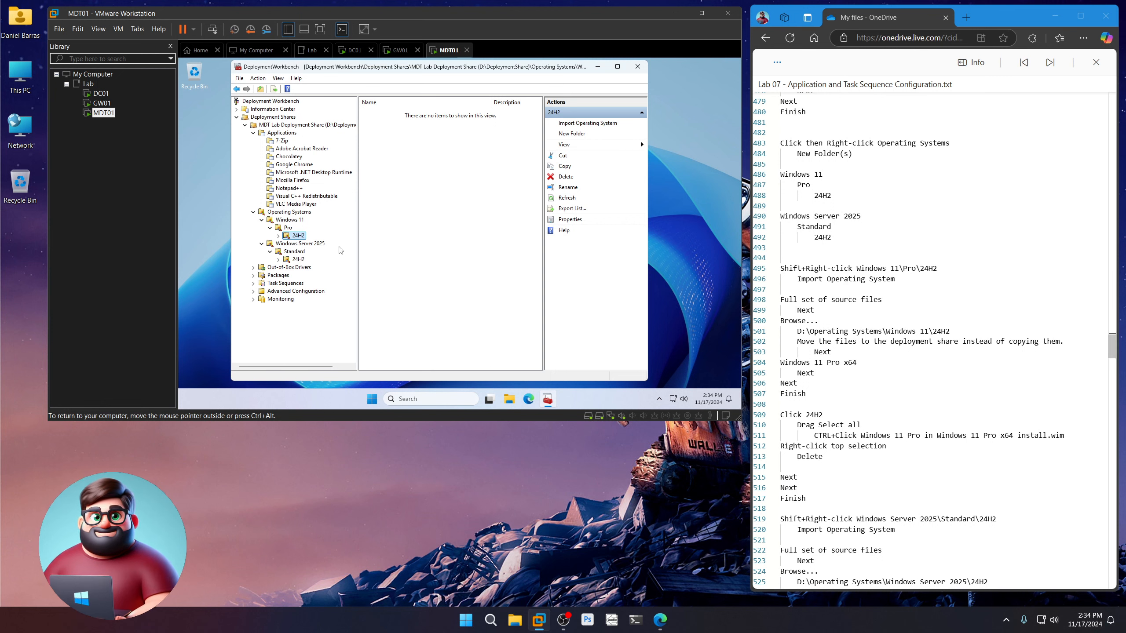
pyautogui.keyDown('shift'); pyautogui.rightClick(296, 239); pyautogui.keyUp('shift')
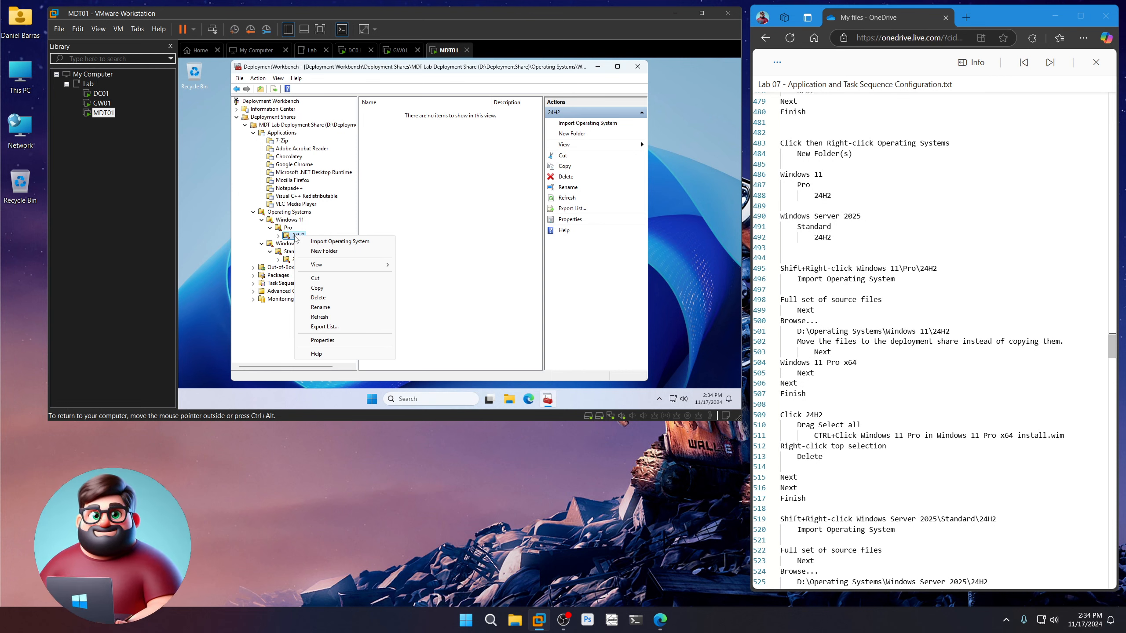
pyautogui.click(328, 242)
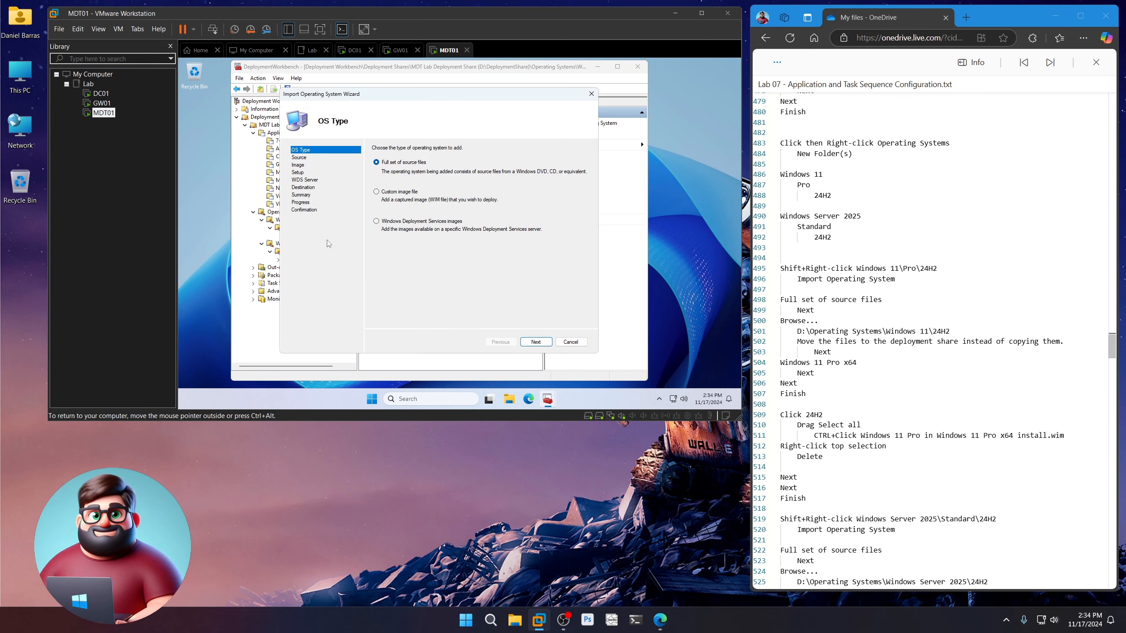
pyautogui.click(535, 341)
# Step: Set the import source to D:\Operating Systems\Windows 11\24H2, copied from line 501 of the lab notes, and choose moving the files instead of copying them
pyautogui.moveTo(957, 330); pyautogui.dragTo(797, 332)
pyautogui.rightClick(827, 335)
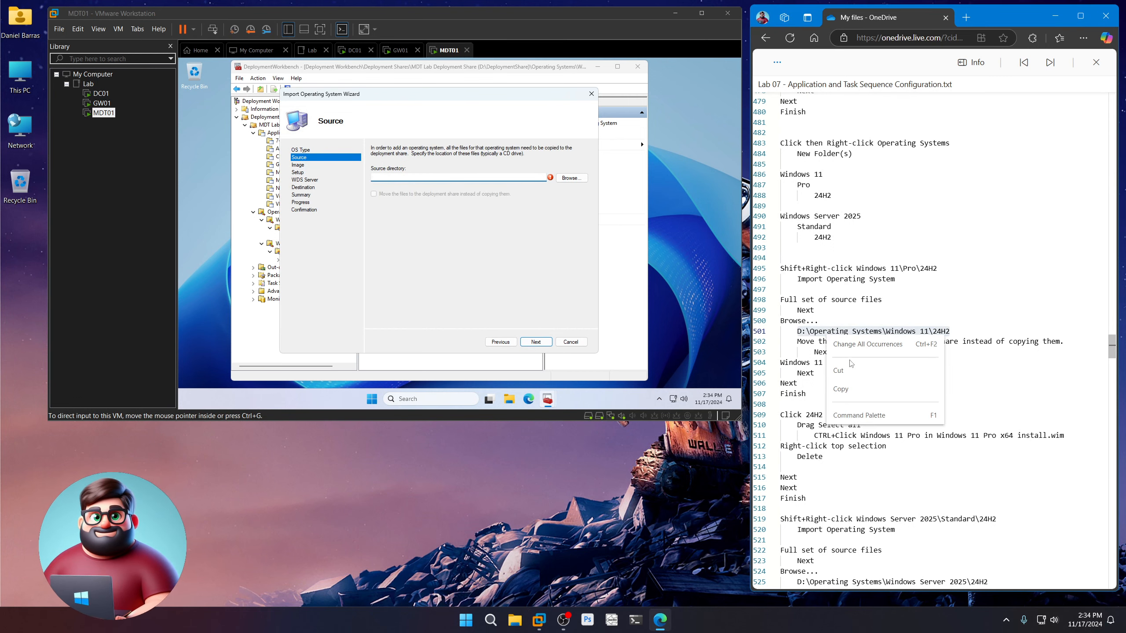
pyautogui.click(859, 390)
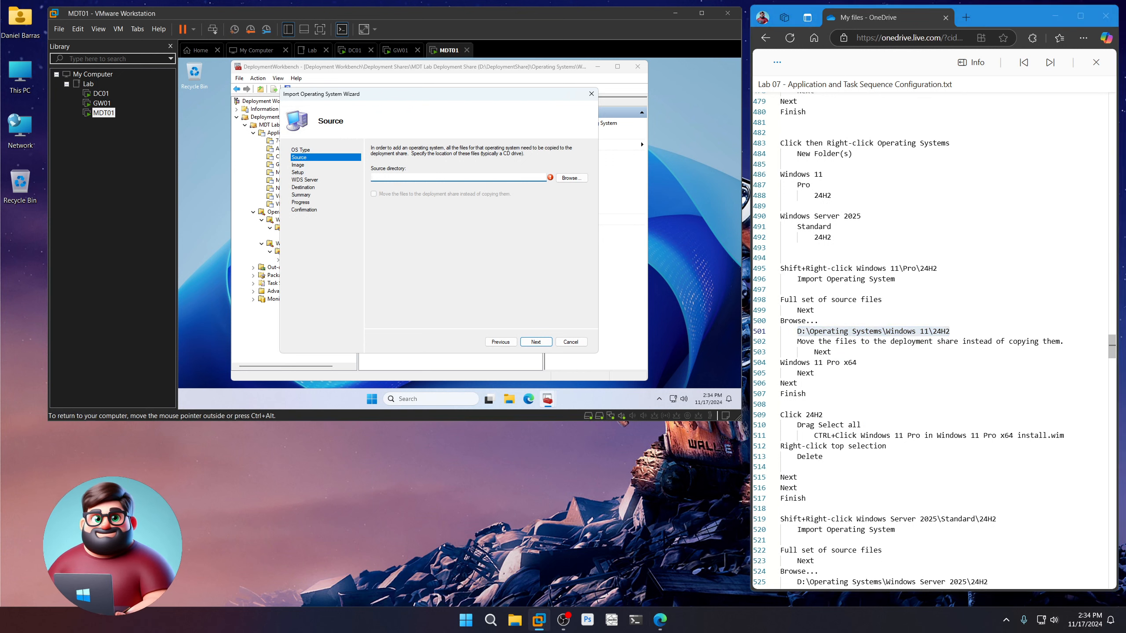
pyautogui.hotkey('ctrl', 'v')
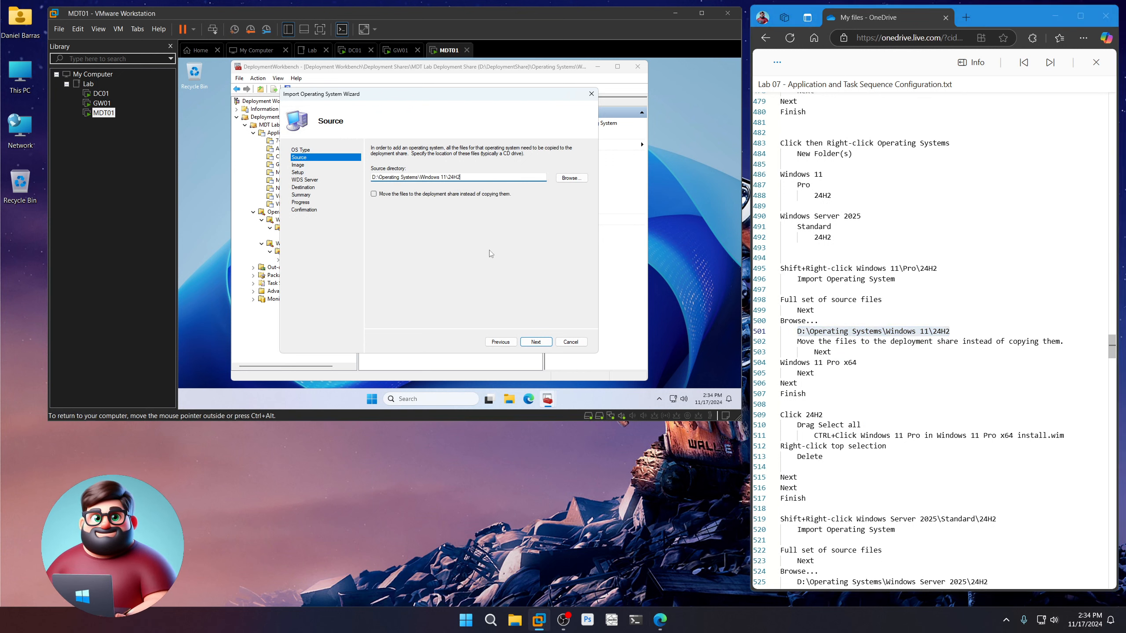
pyautogui.click(374, 195)
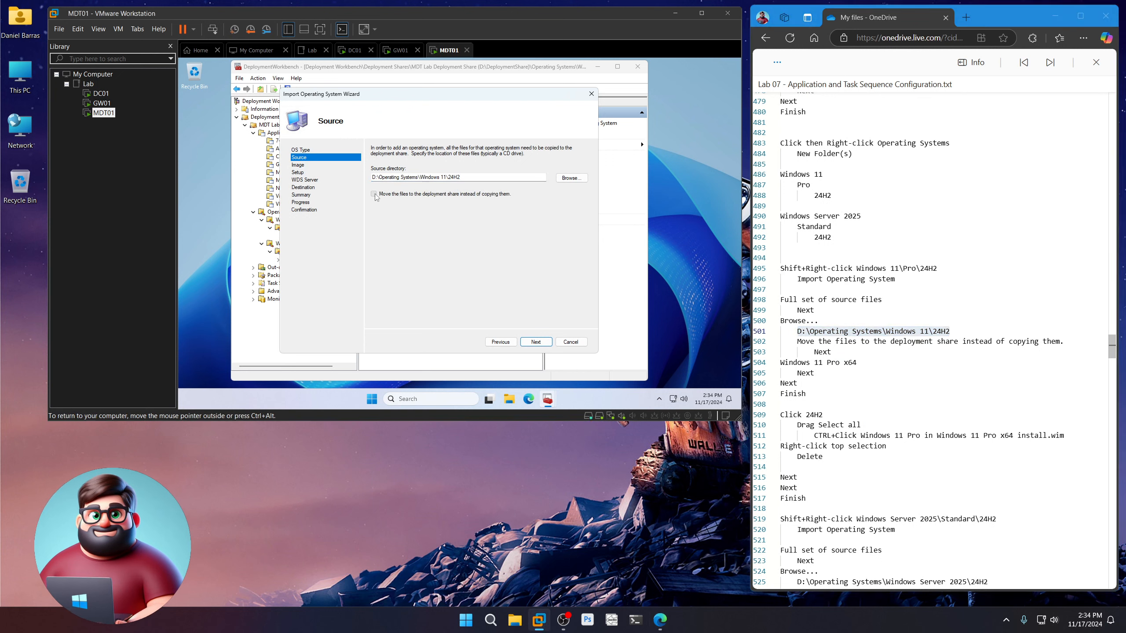
pyautogui.click(536, 342)
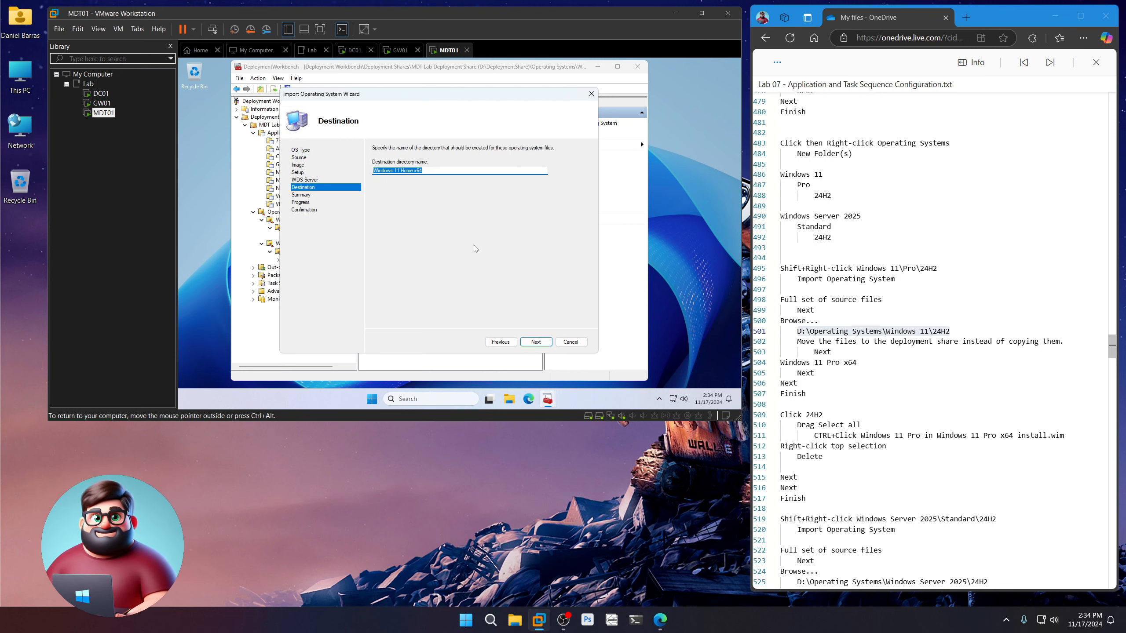
# Step: Name the destination directory Windows 11 Pro x64 and complete the operating system import
pyautogui.moveTo(412, 170); pyautogui.dragTo(400, 171)
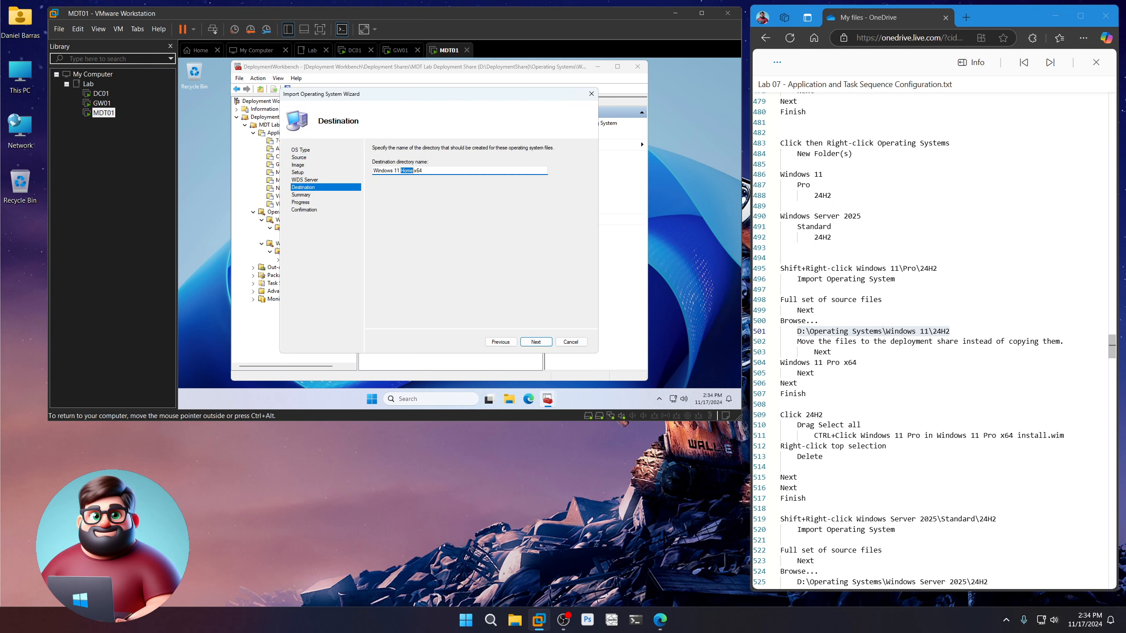
pyautogui.write('Pro')
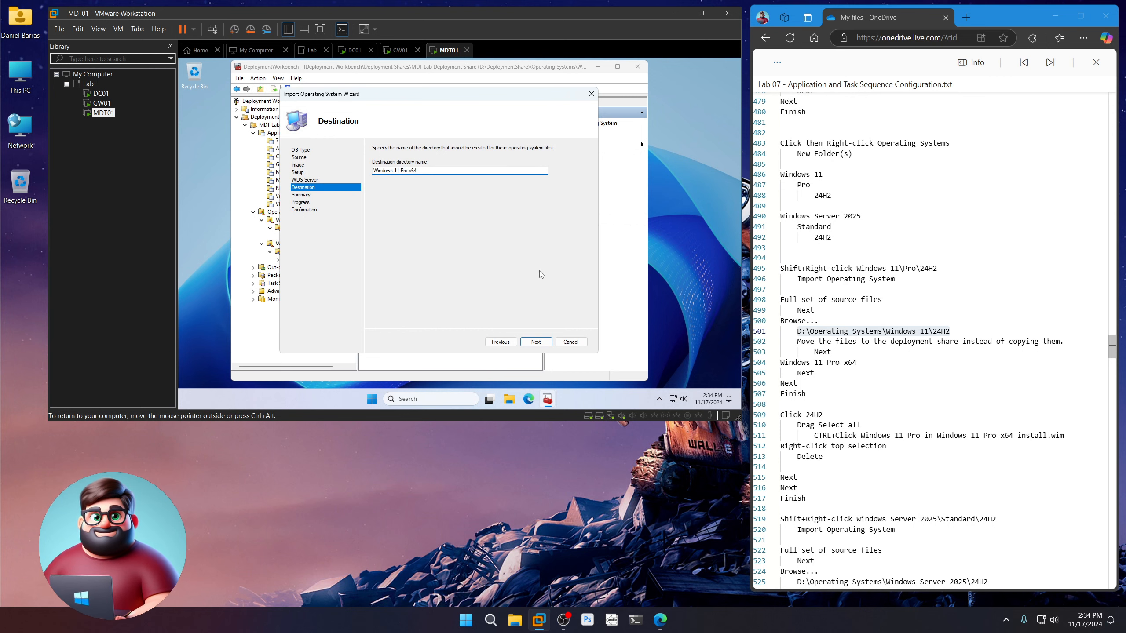
pyautogui.click(536, 341)
pyautogui.click(536, 341)
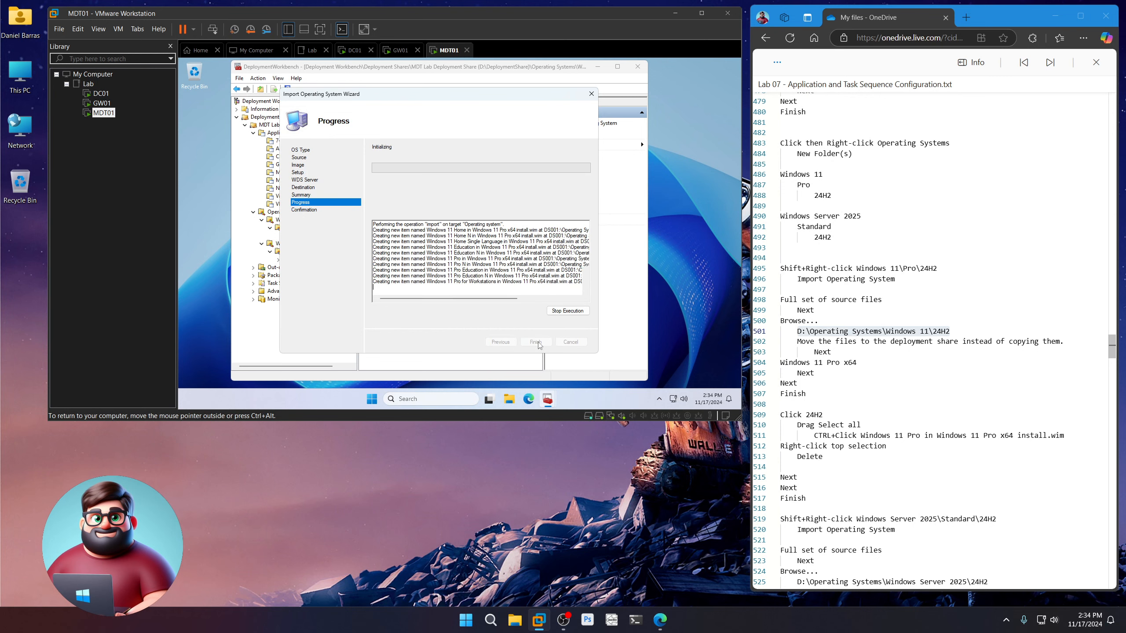
pyautogui.click(536, 342)
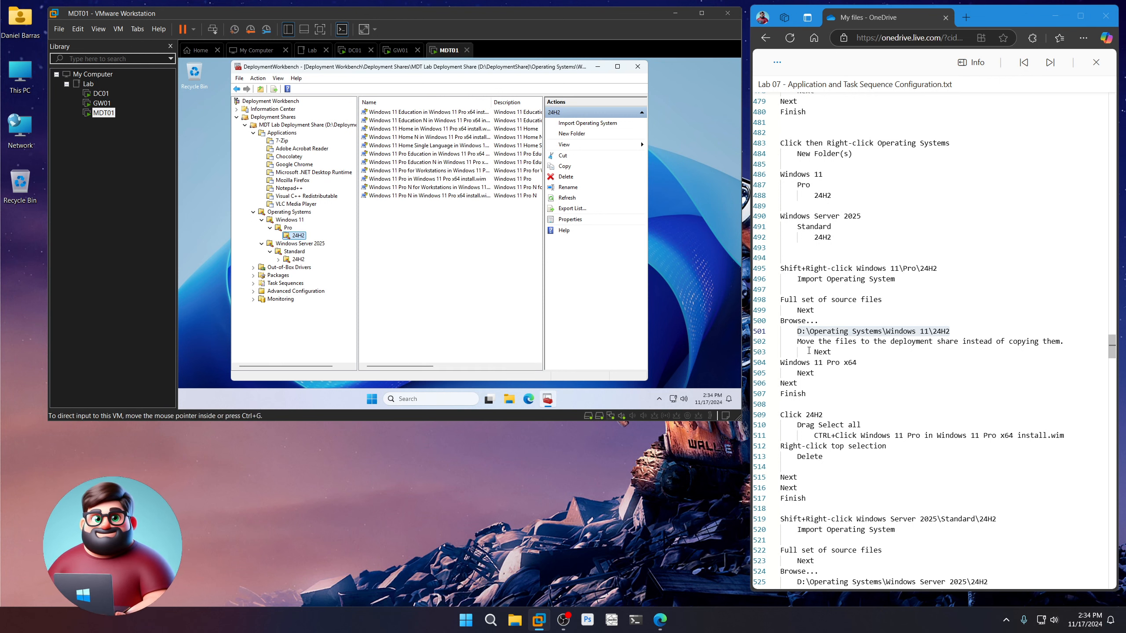
# Step: Delete every imported Windows 11 edition from the Windows 11\Pro\24H2 folder except Windows 11 Pro
pyautogui.scroll(-5, 757, 327)
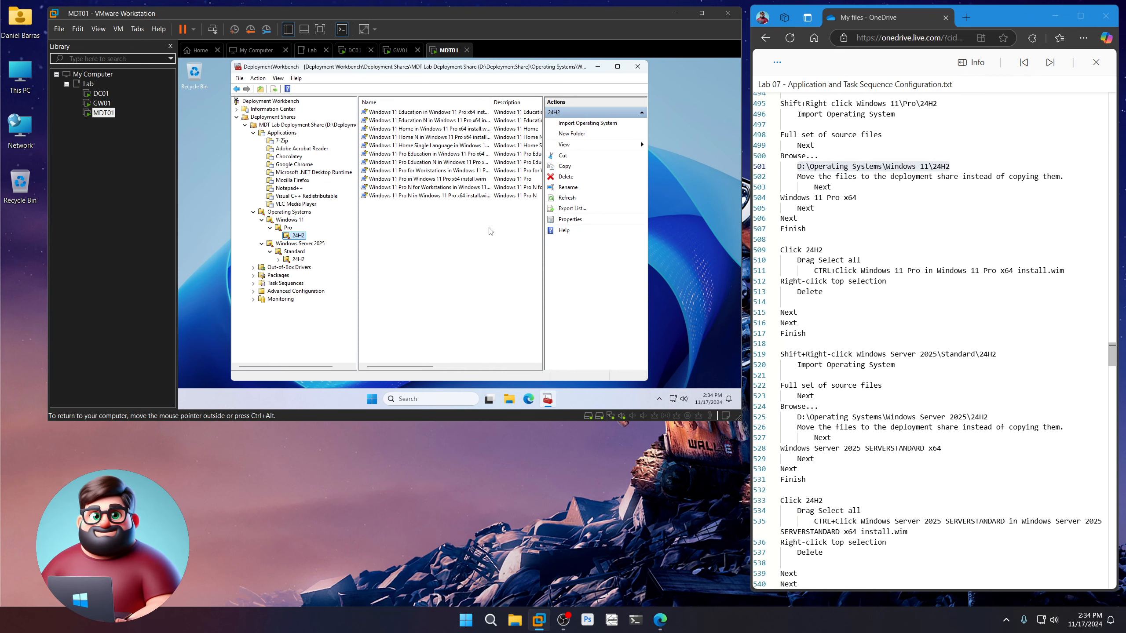
pyautogui.moveTo(489, 234); pyautogui.dragTo(454, 114)
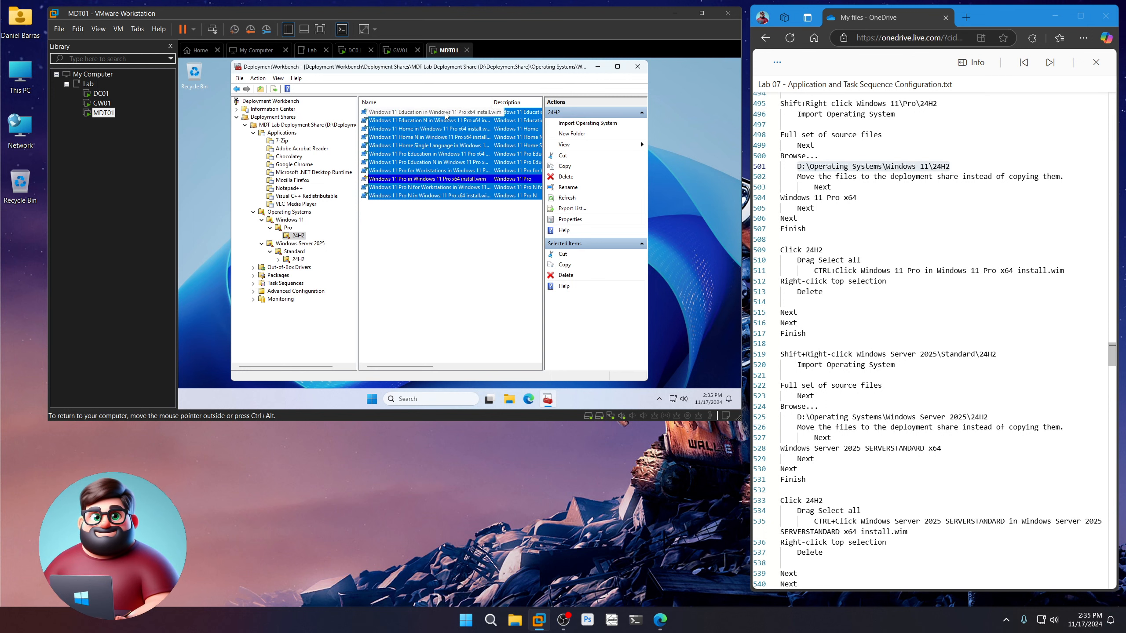
pyautogui.rightClick(447, 116)
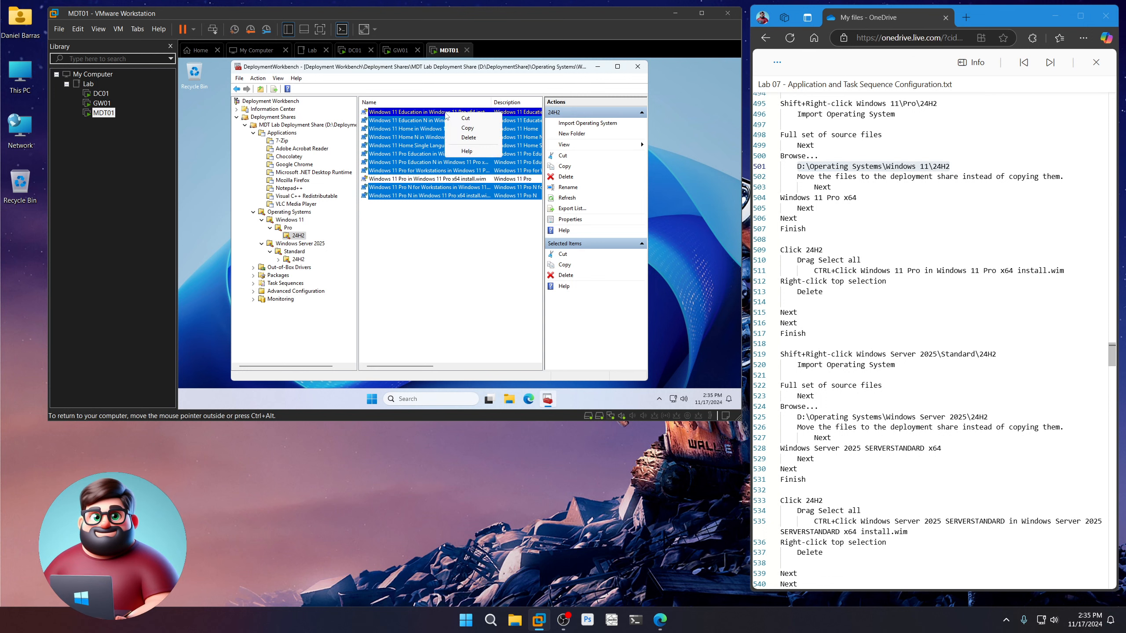
pyautogui.click(463, 138)
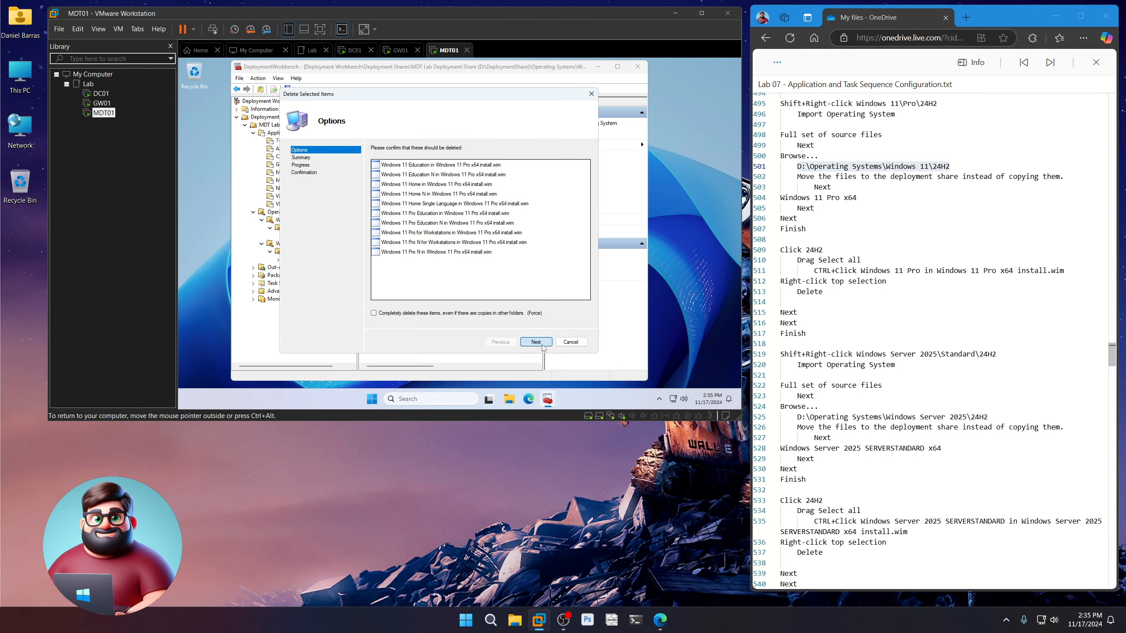
pyautogui.click(537, 342)
pyautogui.click(537, 342)
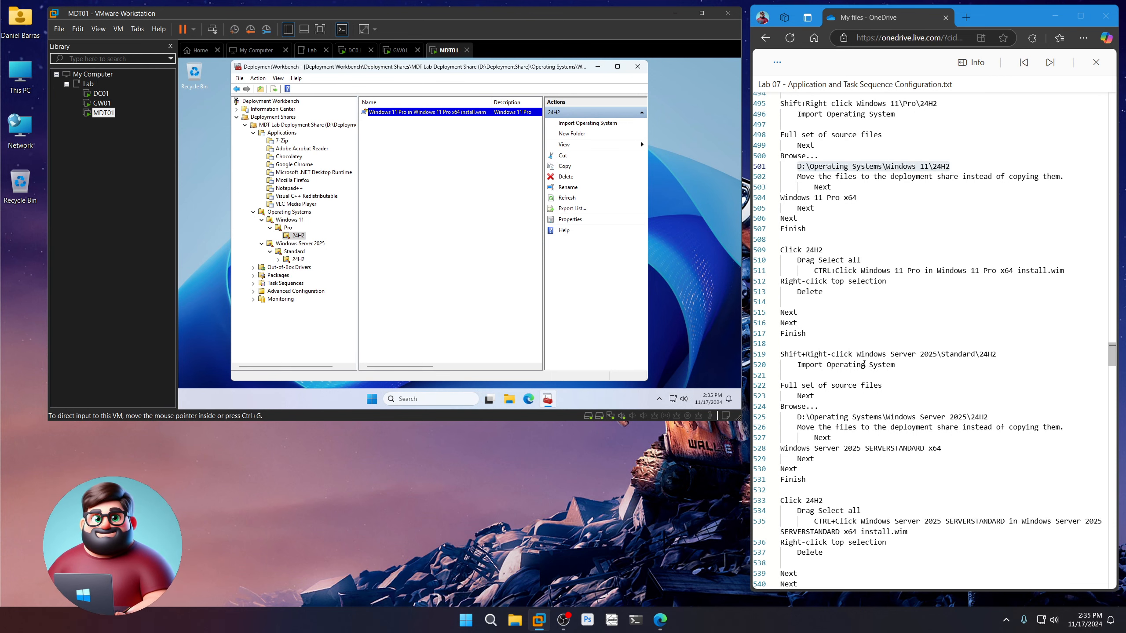
# Step: Start an operating system import into Windows Server 2025\Standard\24H2 using a full set of source files
pyautogui.scroll(-5, 781, 264)
pyautogui.click(298, 260)
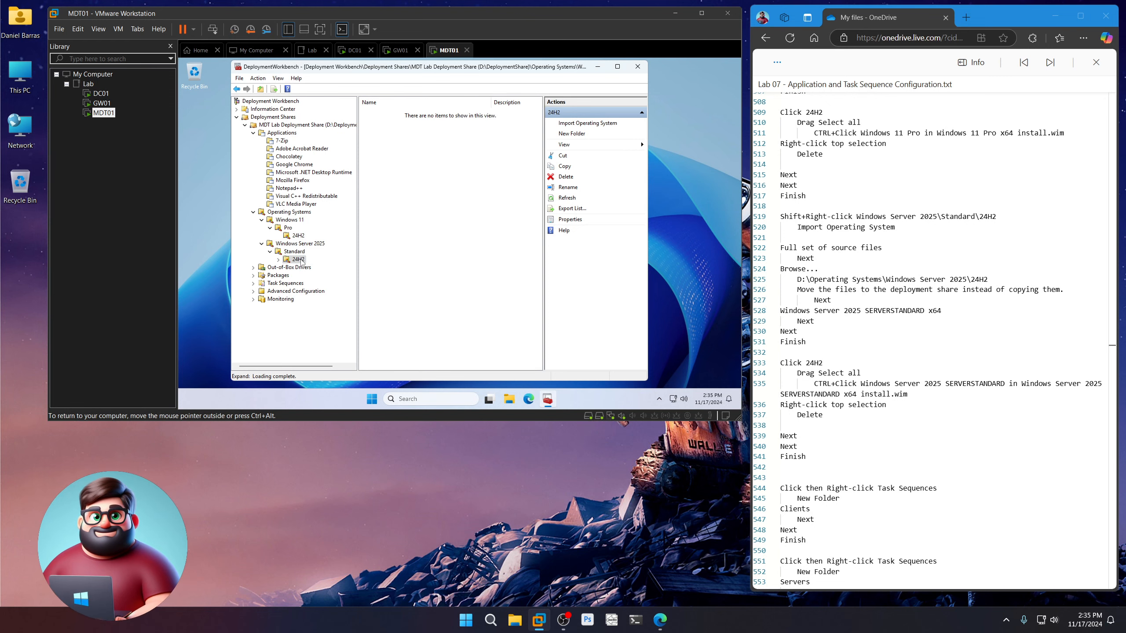
pyautogui.keyDown('shift'); pyautogui.rightClick(300, 262); pyautogui.keyUp('shift')
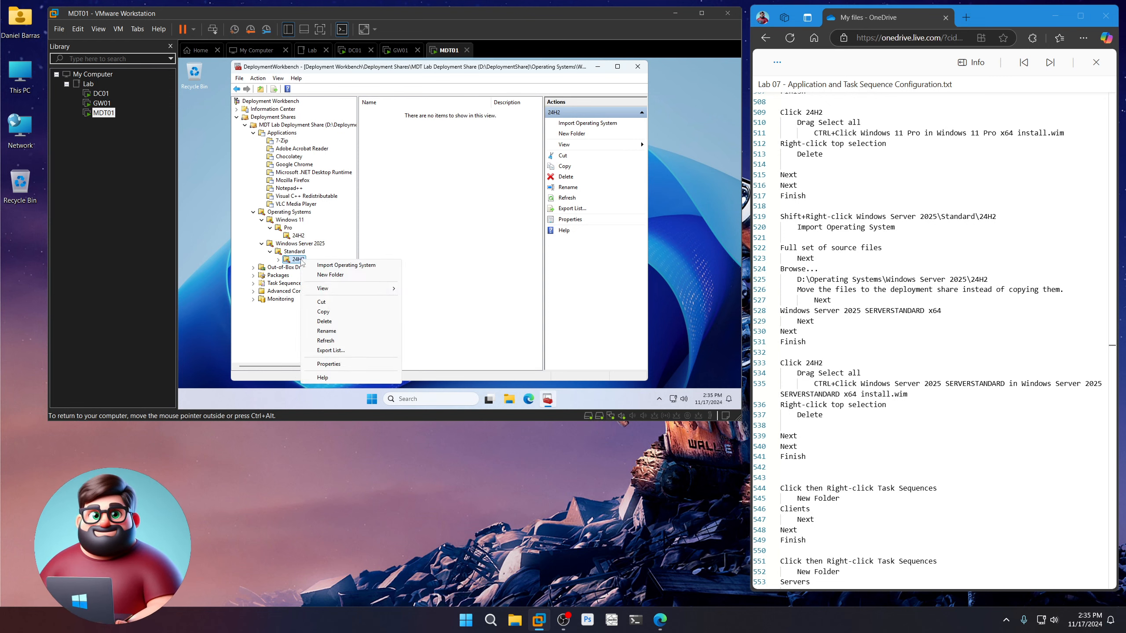
pyautogui.click(329, 265)
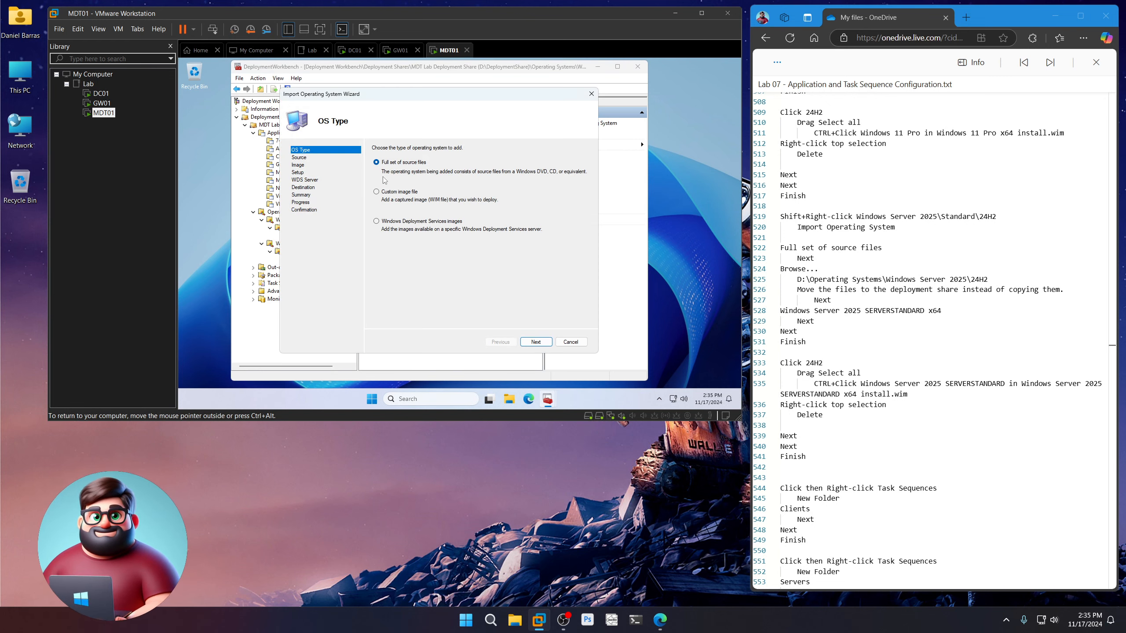
pyautogui.click(536, 341)
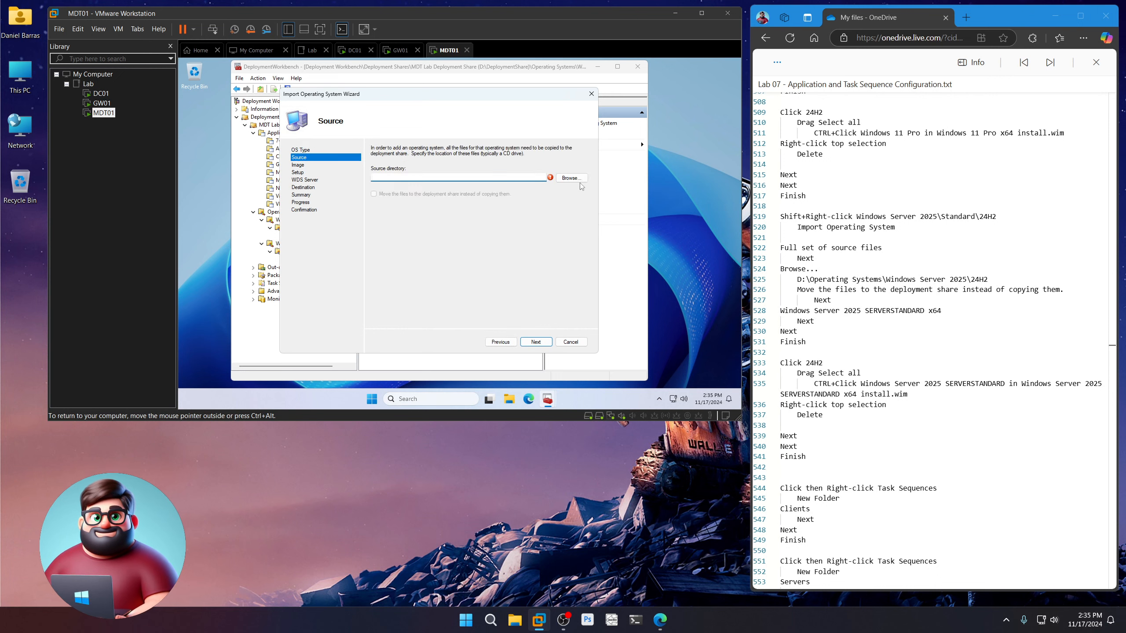
# Step: Set the source directory to D:\Operating Systems\Windows Server 2025\24H2, copied from the lab notes, and move the files instead of copying them
pyautogui.moveTo(998, 278); pyautogui.dragTo(797, 279)
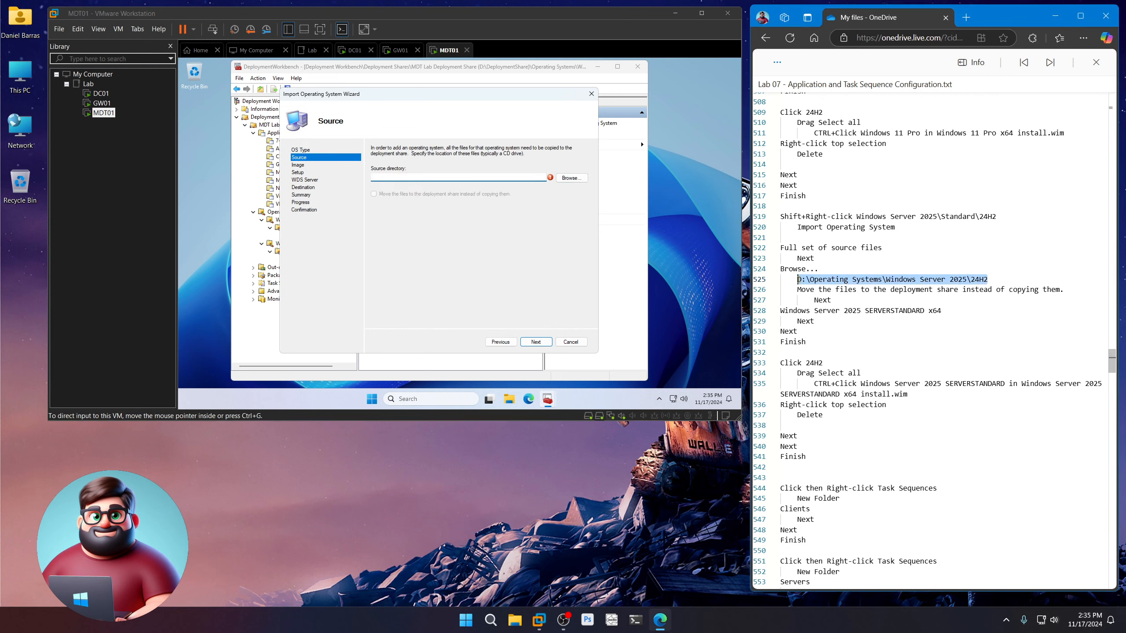
pyautogui.rightClick(827, 280)
pyautogui.click(868, 334)
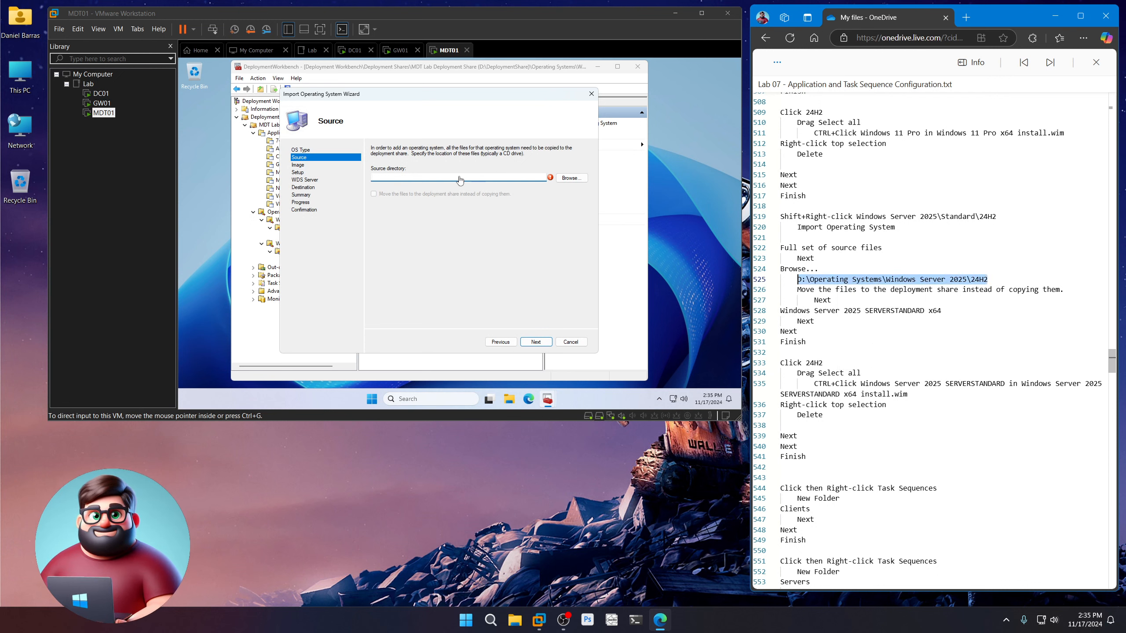
pyautogui.hotkey('ctrl', 'v')
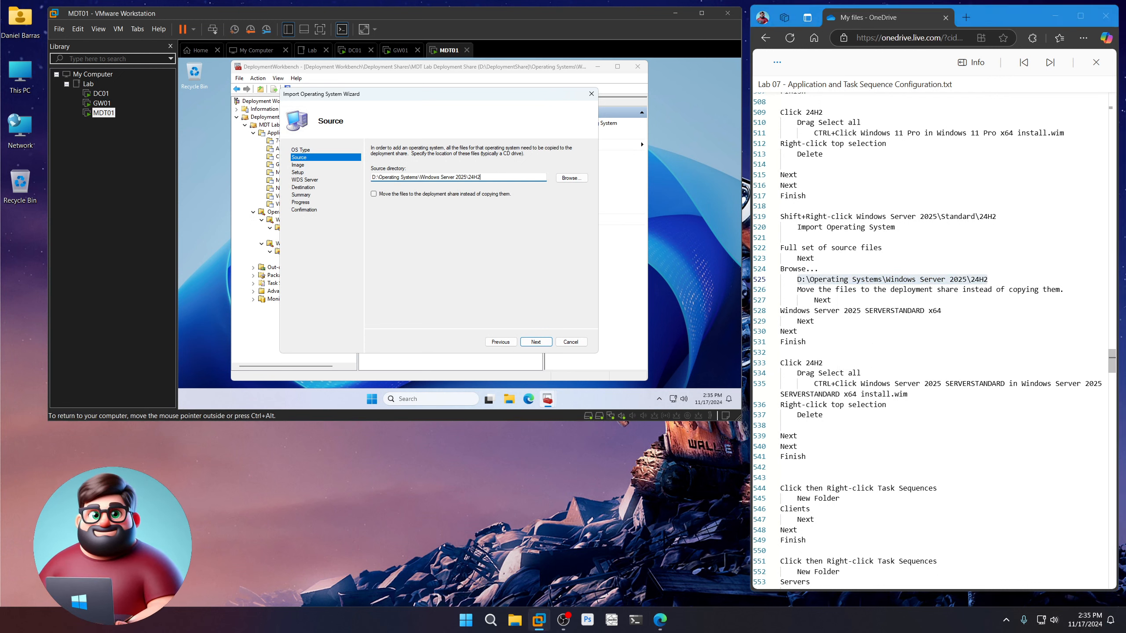
pyautogui.click(374, 194)
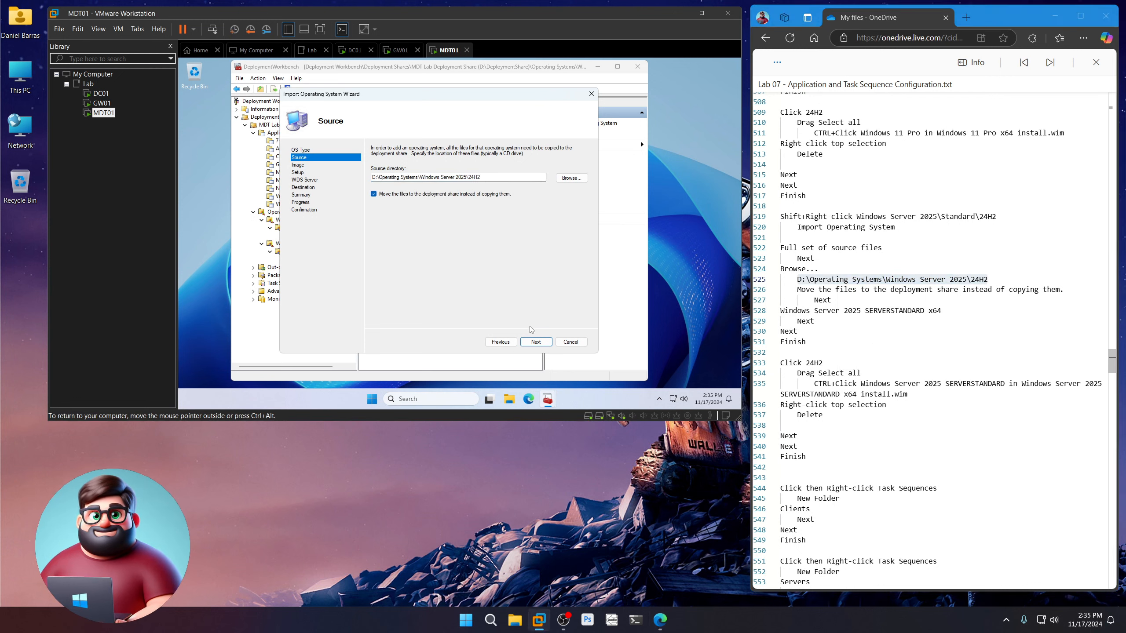
pyautogui.click(536, 342)
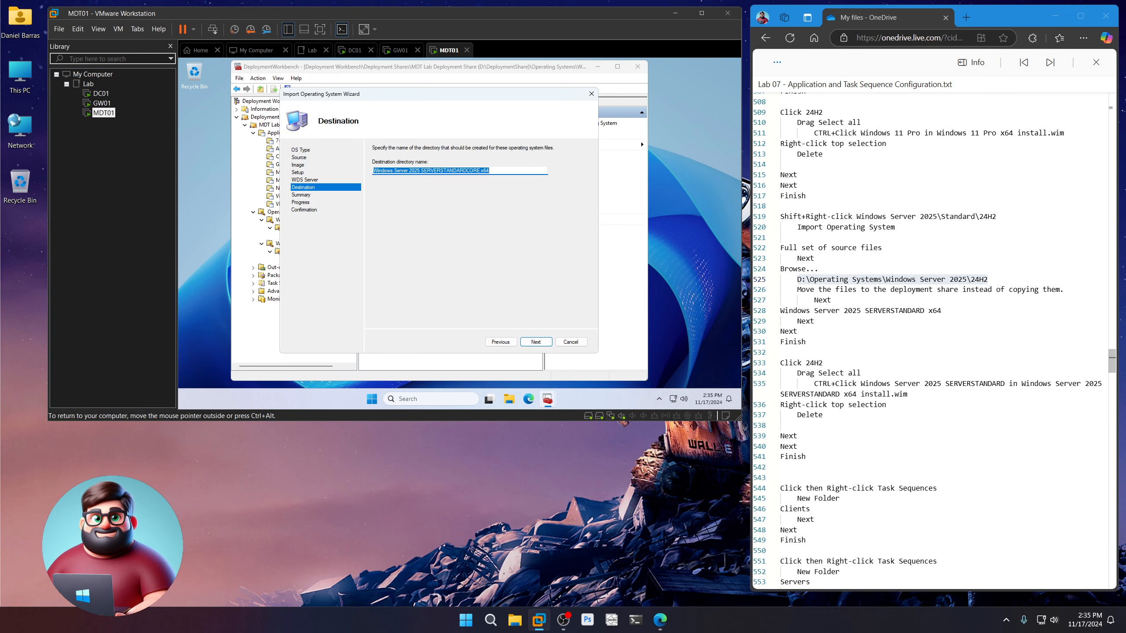
# Step: Name the destination directory Windows Server 2025 SERVERSTANDARD x64 and complete the import
pyautogui.moveTo(466, 171); pyautogui.dragTo(473, 171)
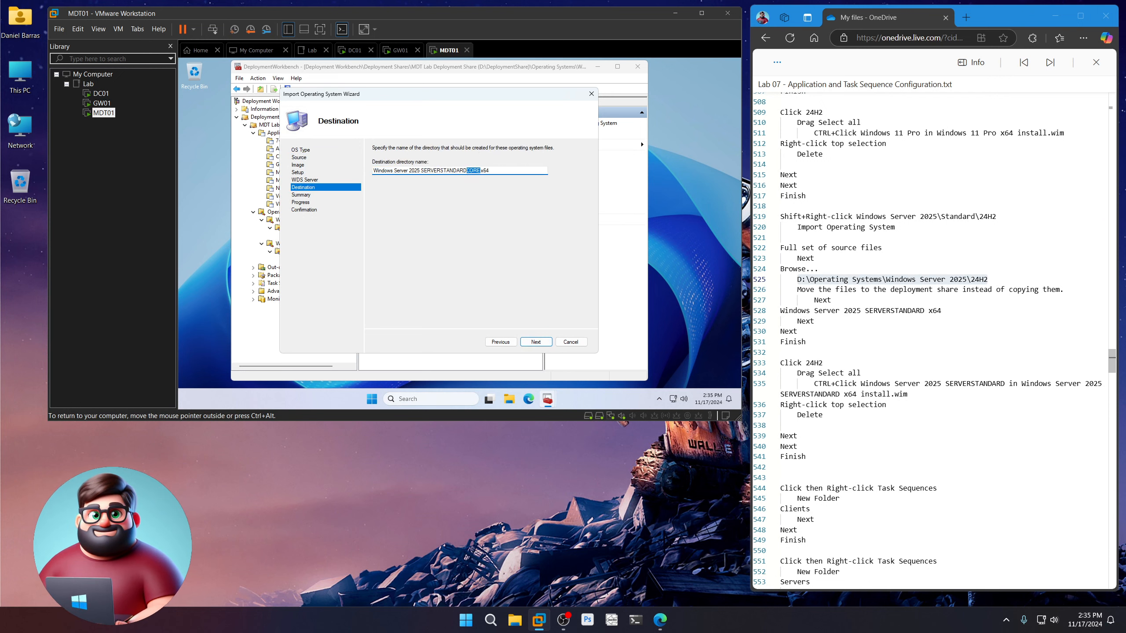
pyautogui.press('Delete')
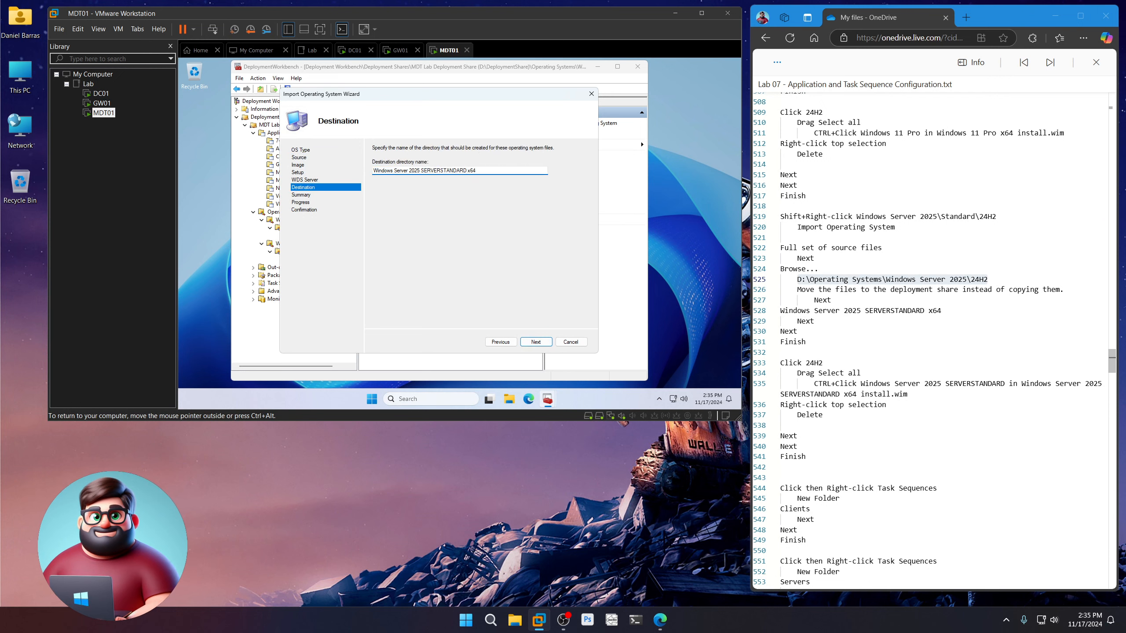
pyautogui.click(536, 341)
pyautogui.click(536, 341)
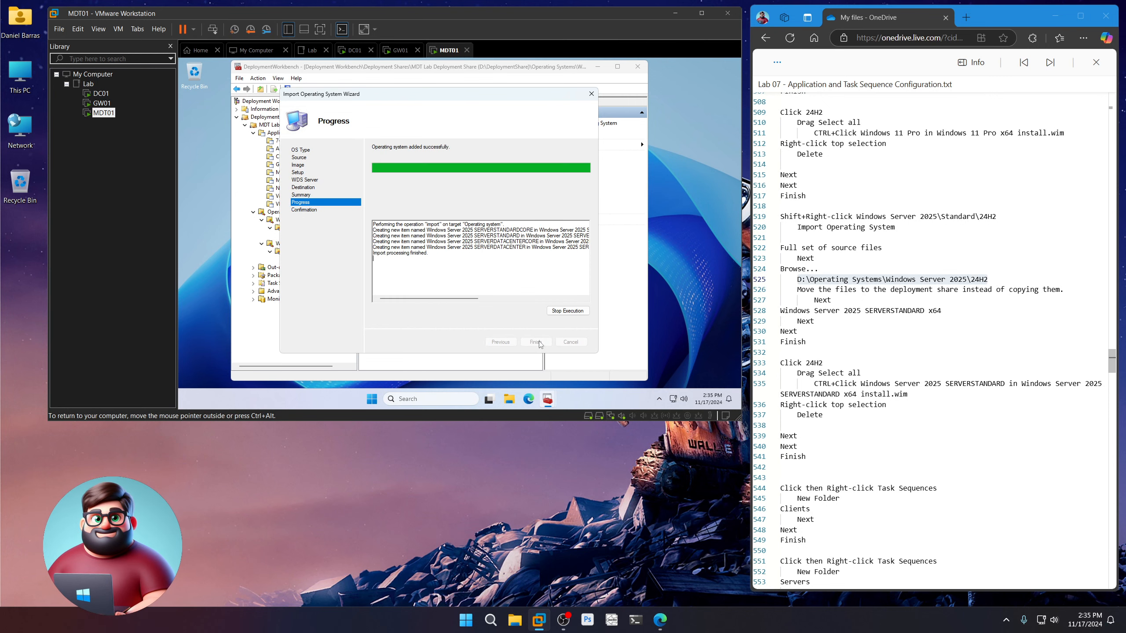
pyautogui.click(537, 342)
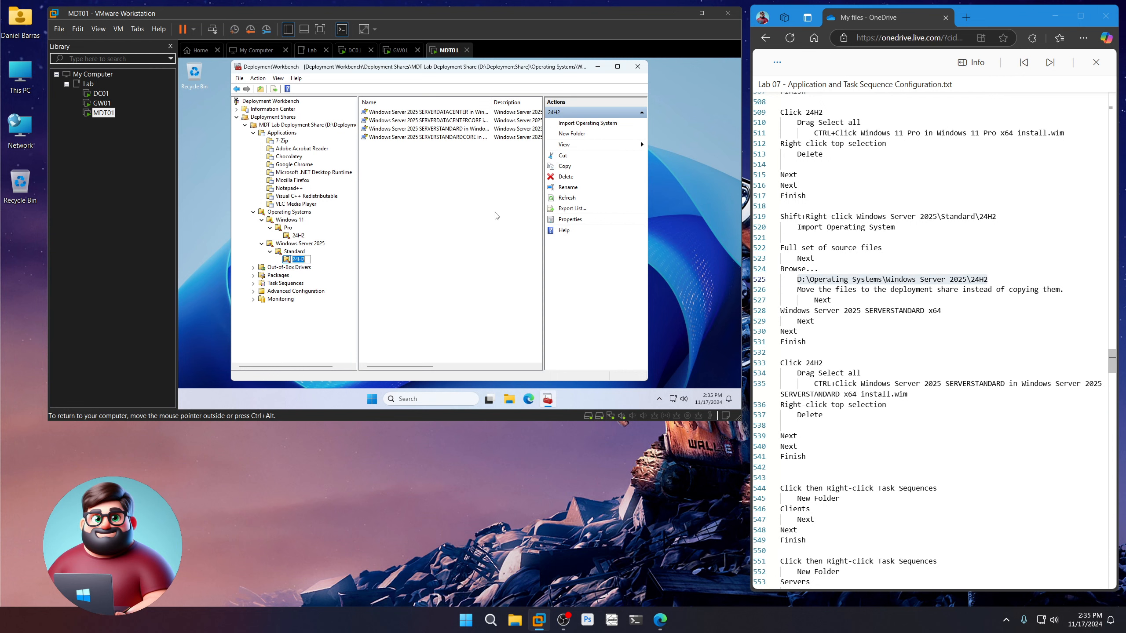
# Step: Delete every imported Windows Server 2025 edition from the Standard\24H2 folder except SERVERSTANDARD
pyautogui.moveTo(465, 163); pyautogui.dragTo(445, 111)
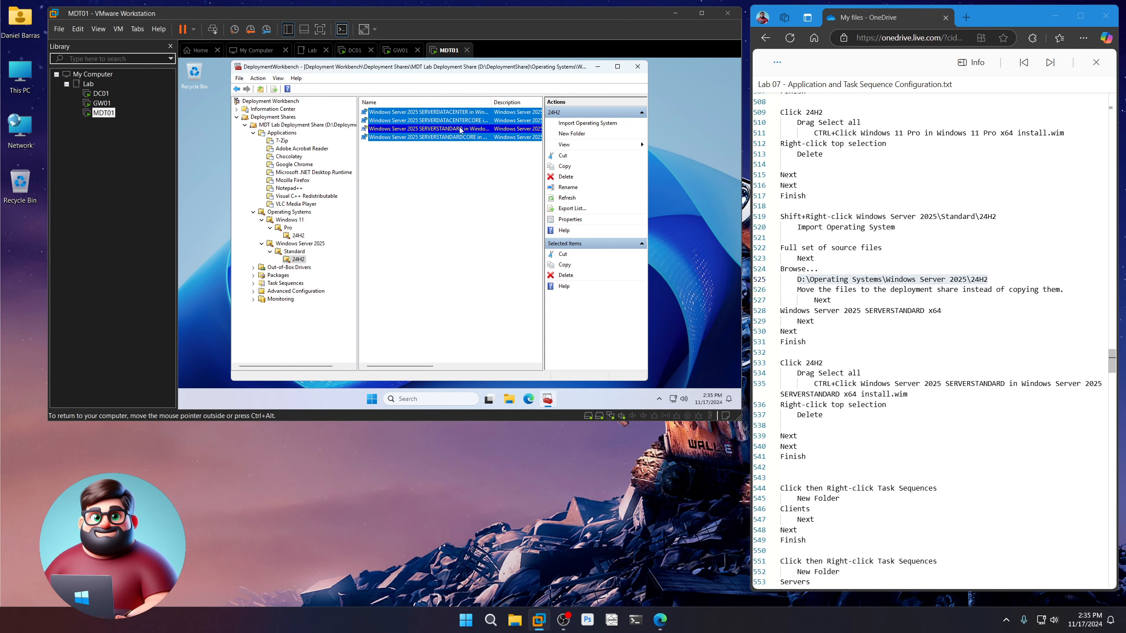
pyautogui.keyDown('ctrl'); pyautogui.click(461, 129); pyautogui.keyUp('ctrl')
pyautogui.rightClick(473, 116)
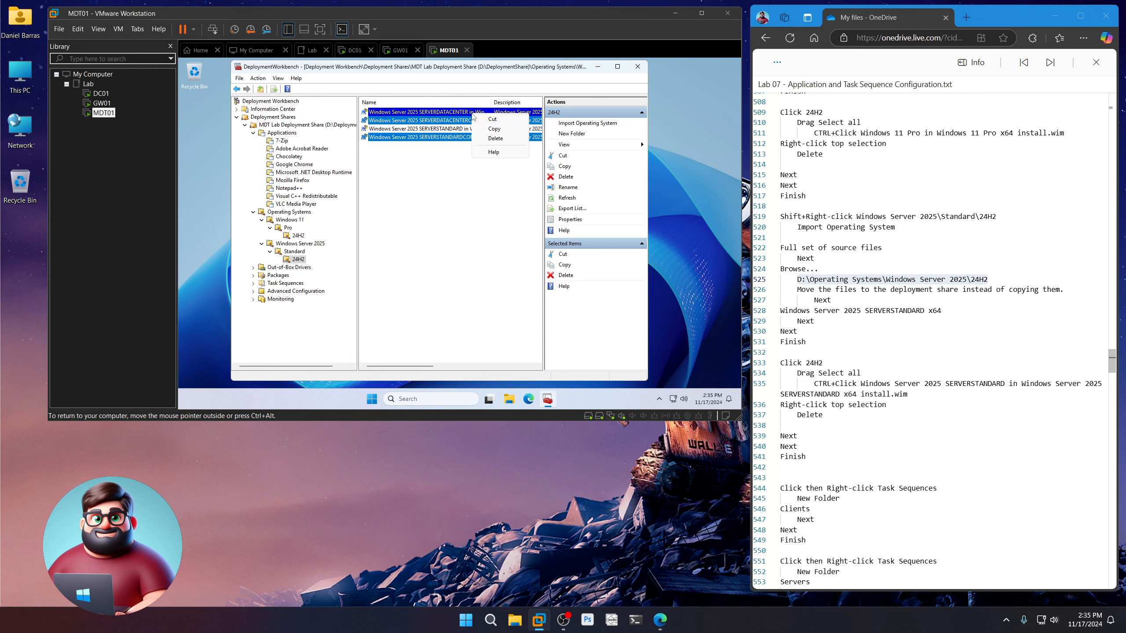
pyautogui.click(495, 138)
pyautogui.click(536, 342)
pyautogui.click(536, 342)
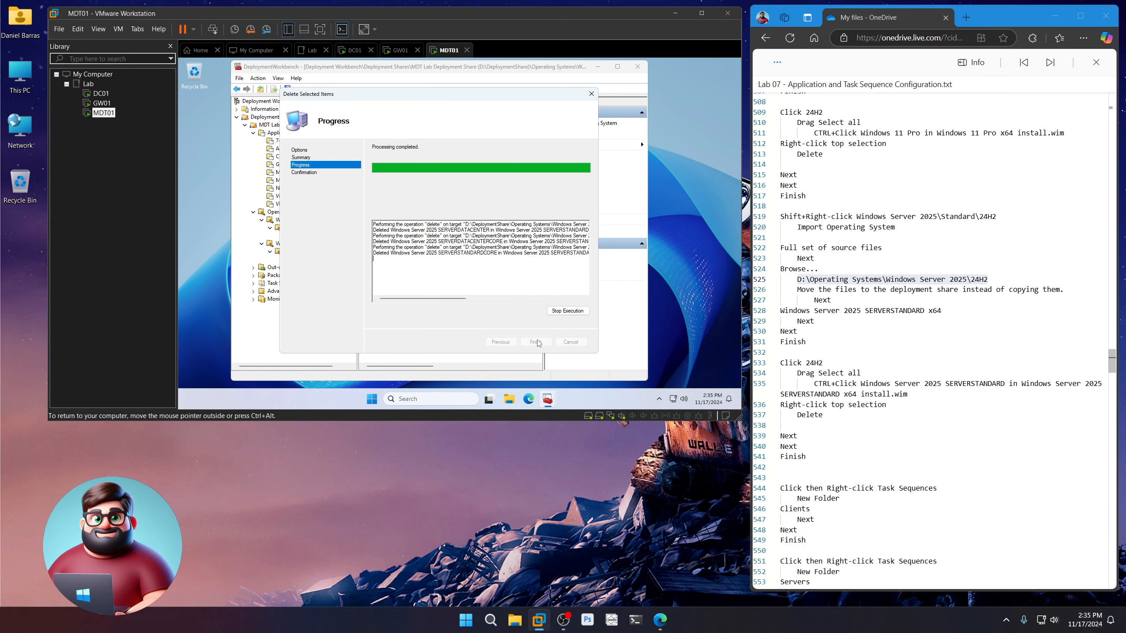
pyautogui.click(571, 342)
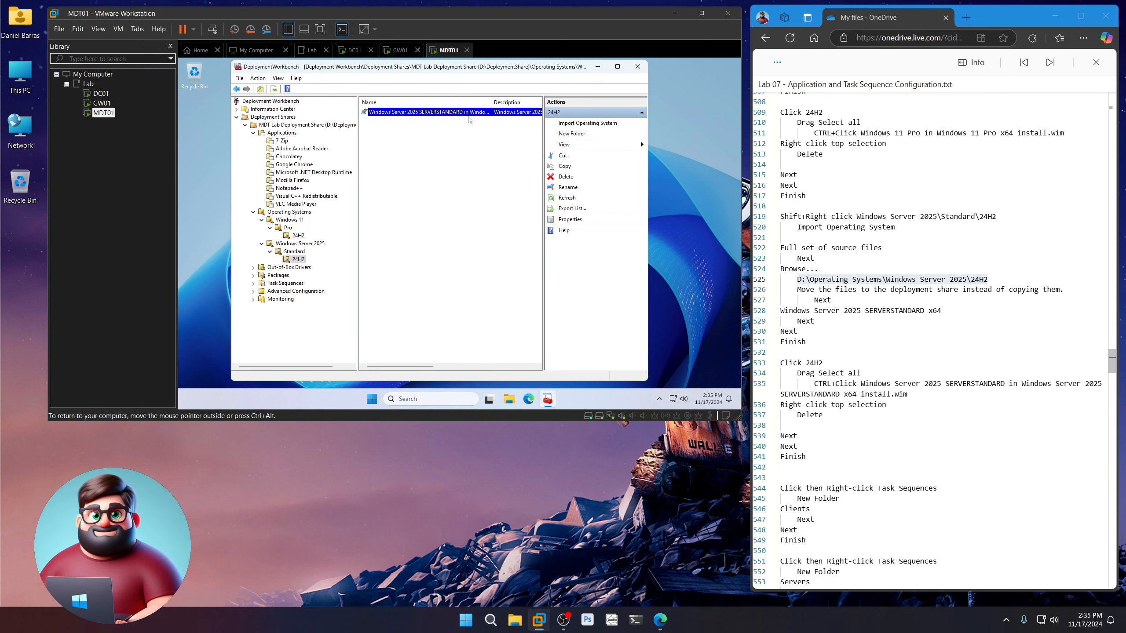
# Step: Create a folder named Clients under Task Sequences, following the lab notes
pyautogui.scroll(-6, 903, 365)
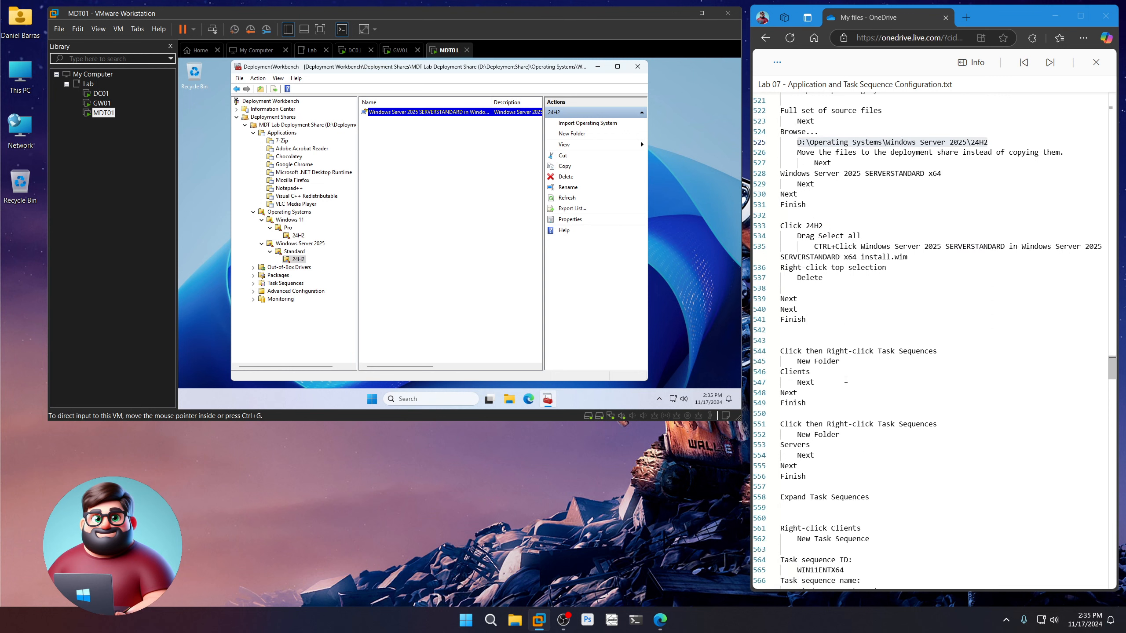
pyautogui.moveTo(810, 265); pyautogui.dragTo(780, 213)
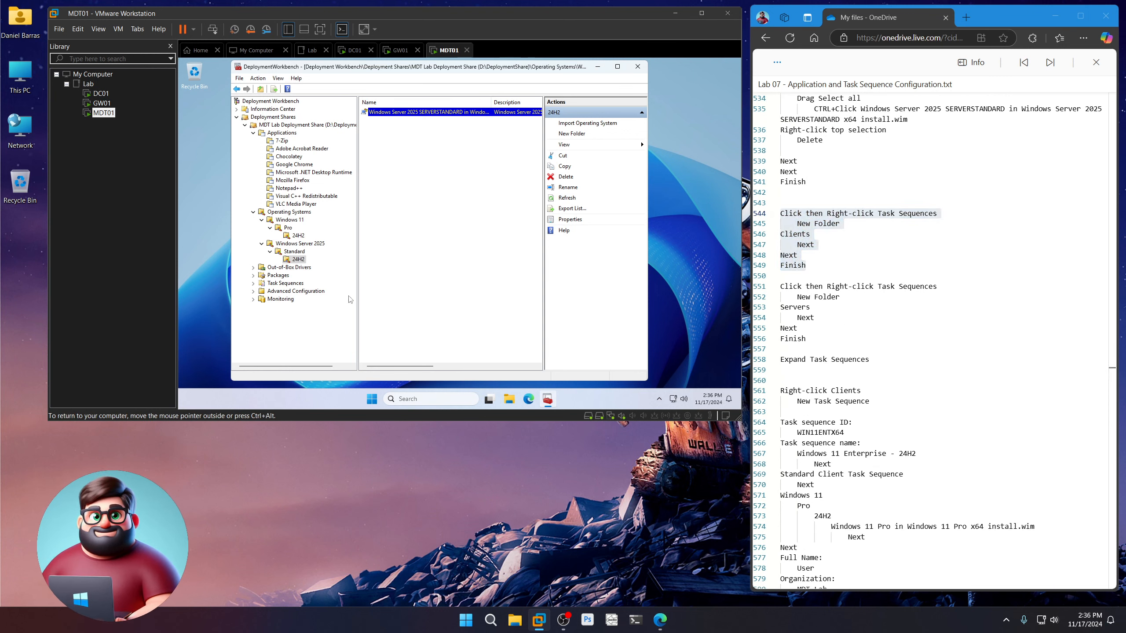
pyautogui.click(283, 284)
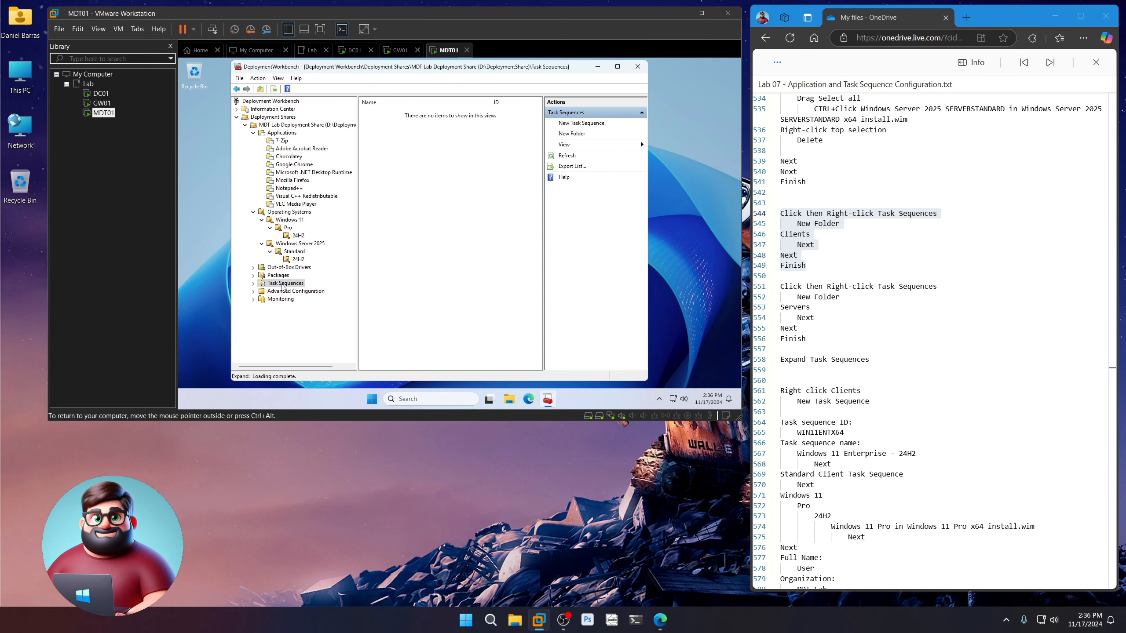
pyautogui.rightClick(282, 284)
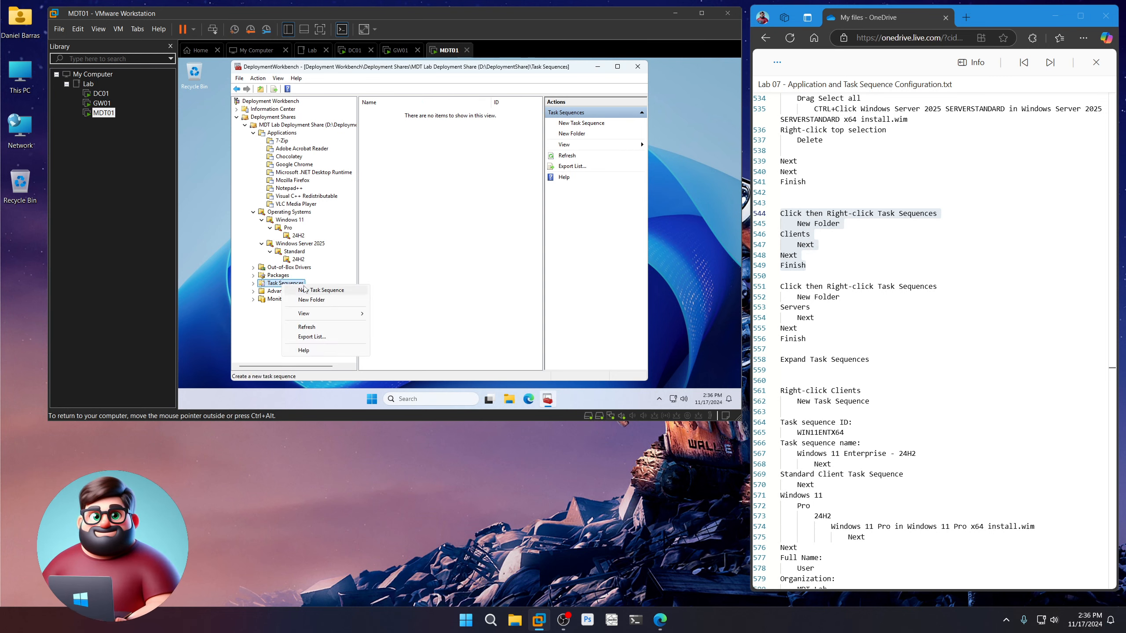
pyautogui.click(312, 300)
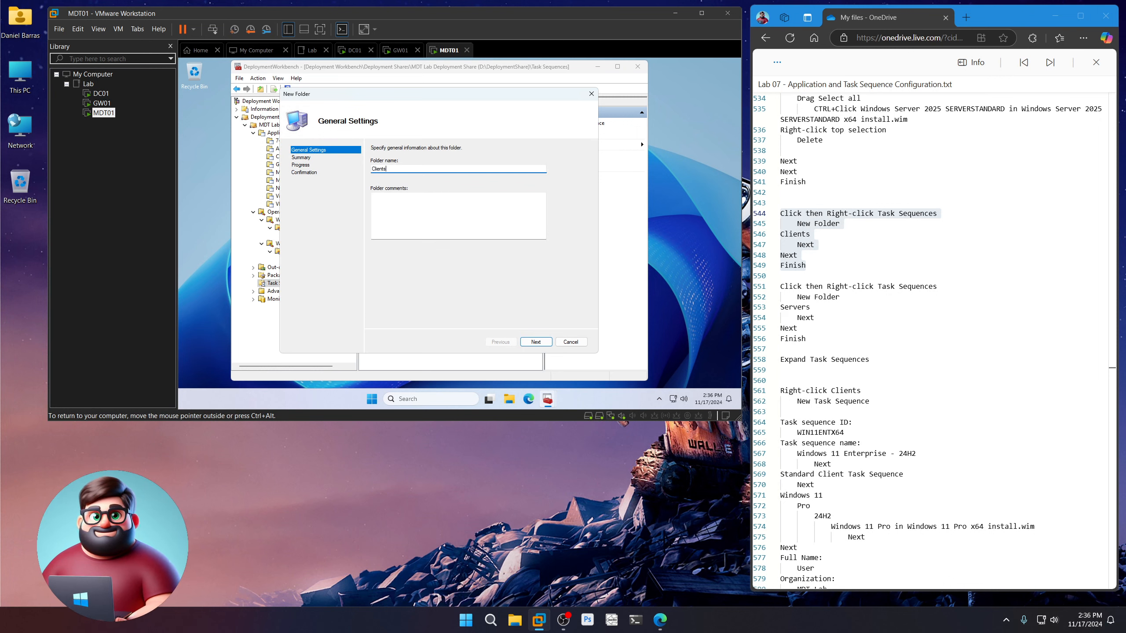
pyautogui.press('Return')
pyautogui.press('Return')
pyautogui.press('Return')
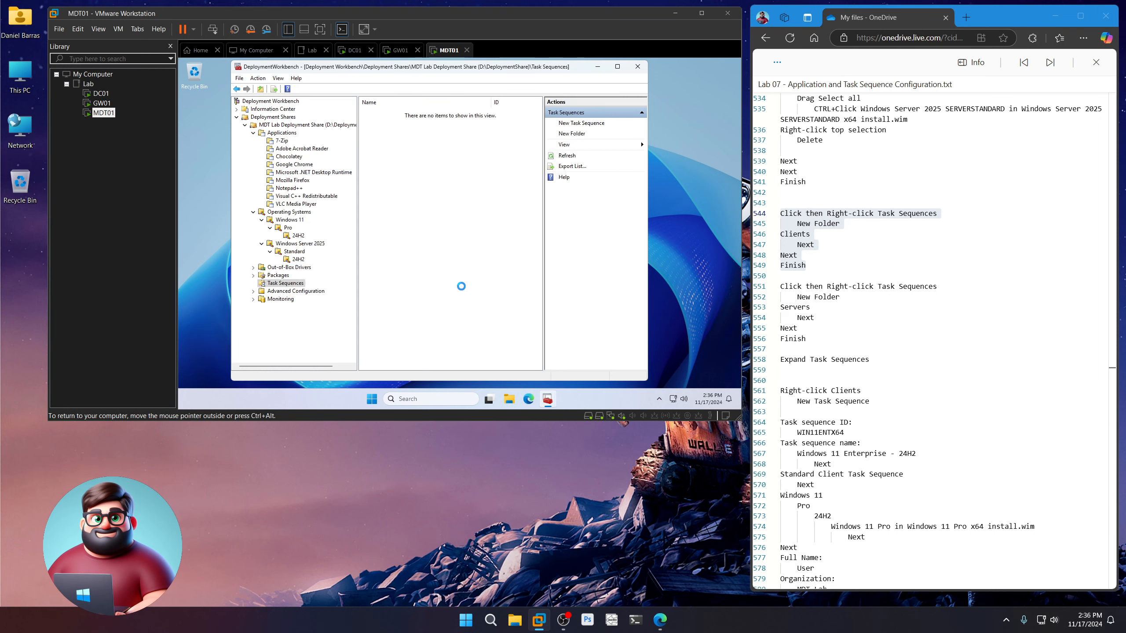
# Step: Create a folder named Servers under Task Sequences, following the lab notes
pyautogui.moveTo(806, 339); pyautogui.dragTo(779, 287)
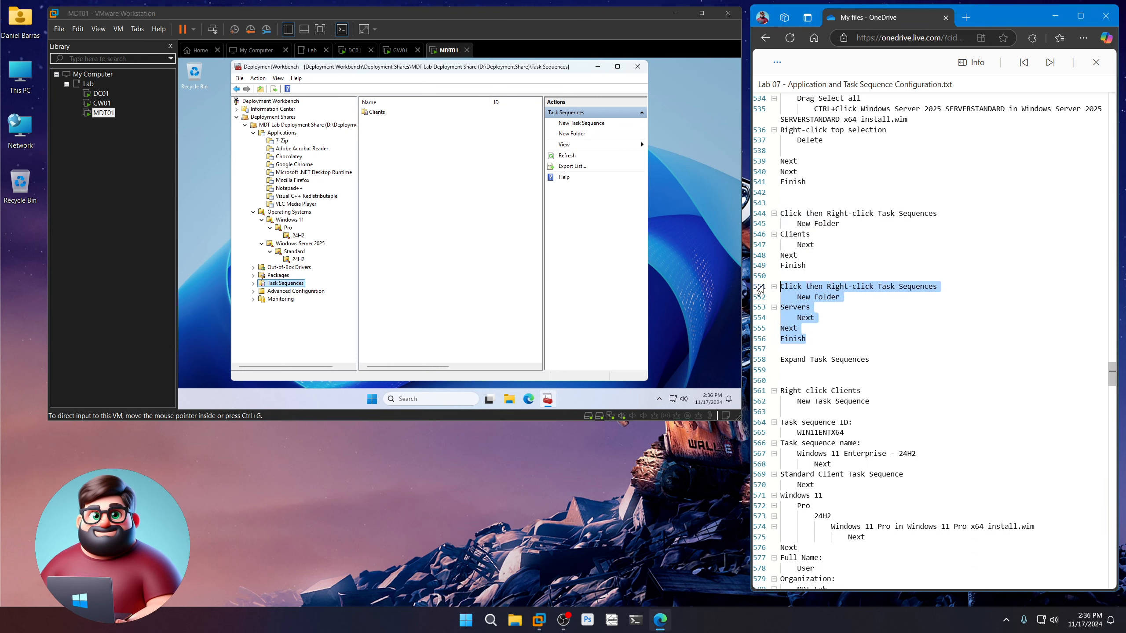
pyautogui.click(344, 303)
pyautogui.rightClick(288, 284)
pyautogui.click(317, 305)
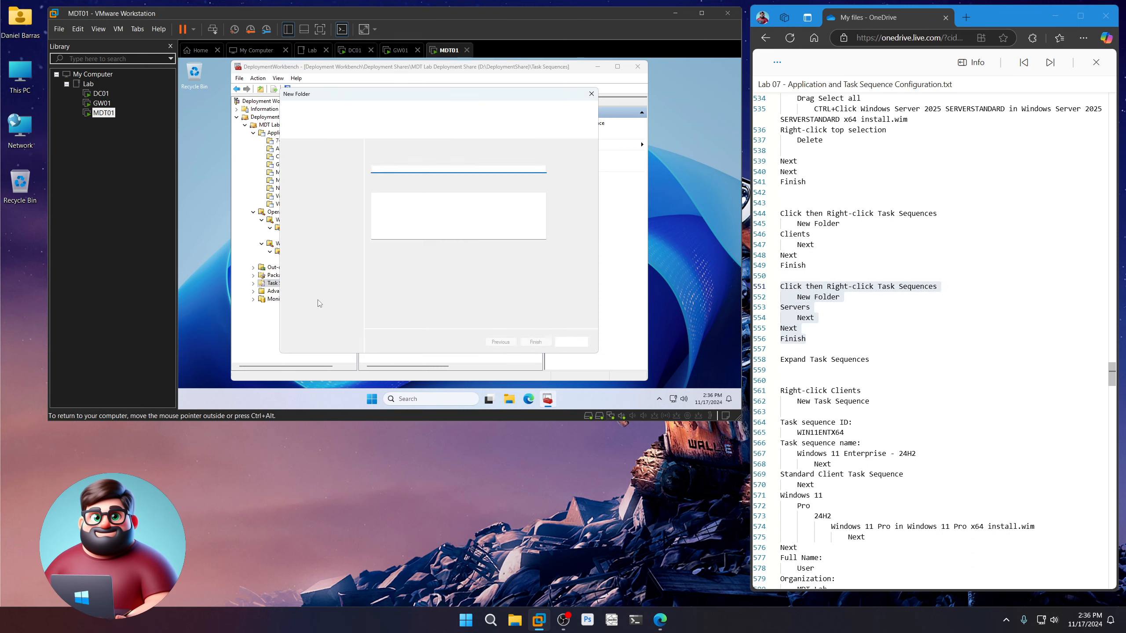
pyautogui.write('Servers')
pyautogui.press('Return')
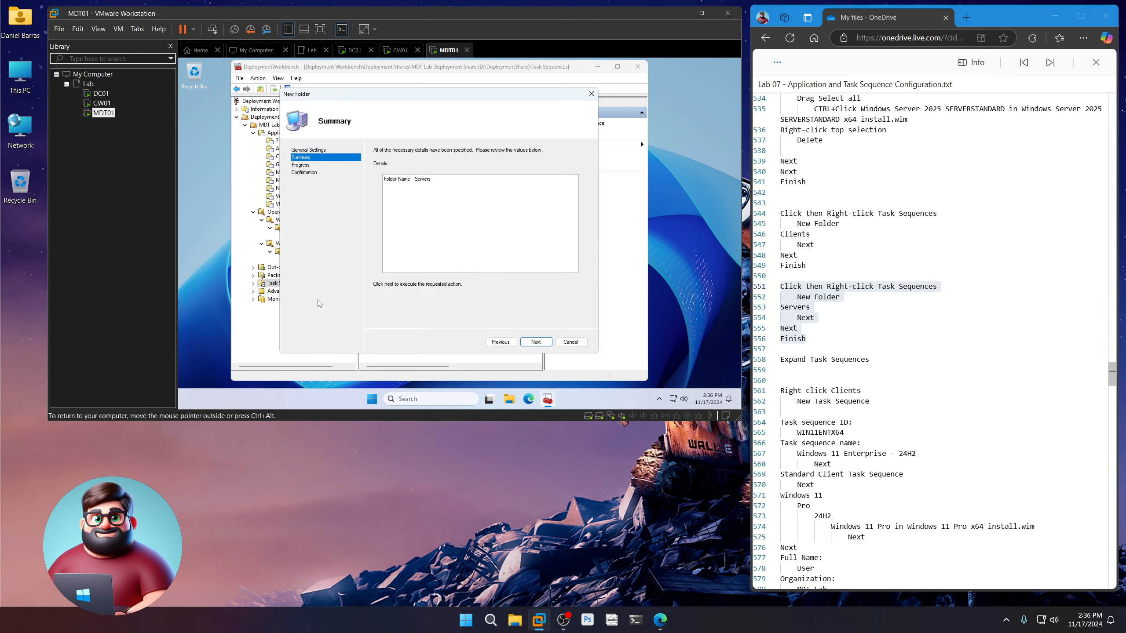
pyautogui.press('Return')
pyautogui.press('Return')
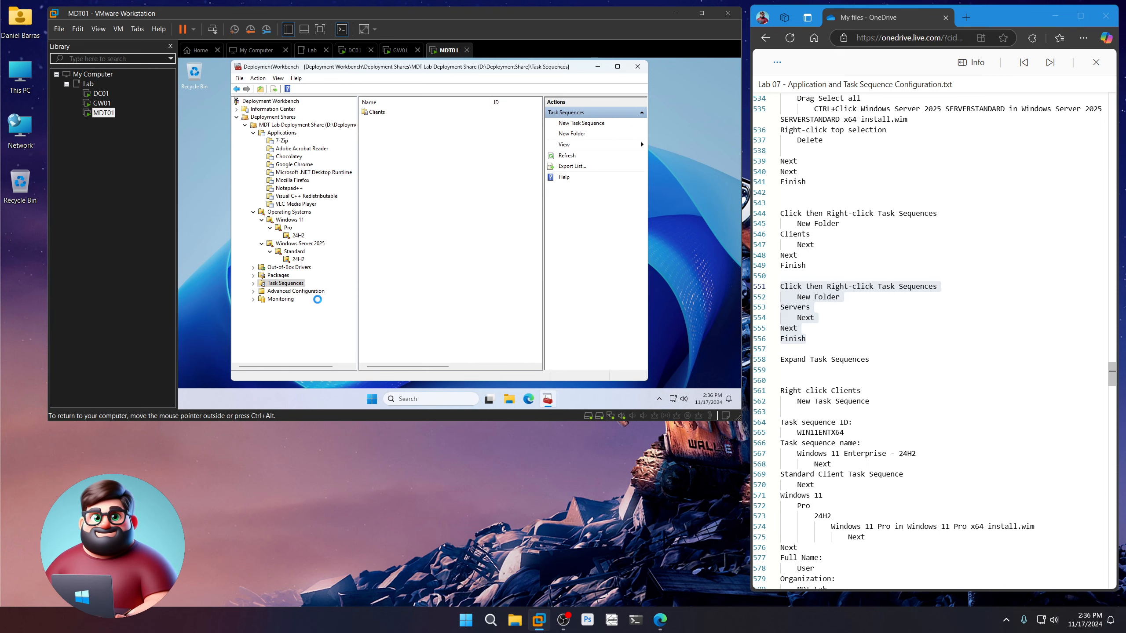
# Step: Start a new task sequence in the Clients folder with the ID WIN11ENTX64, copied from the lab notes
pyautogui.click(253, 283)
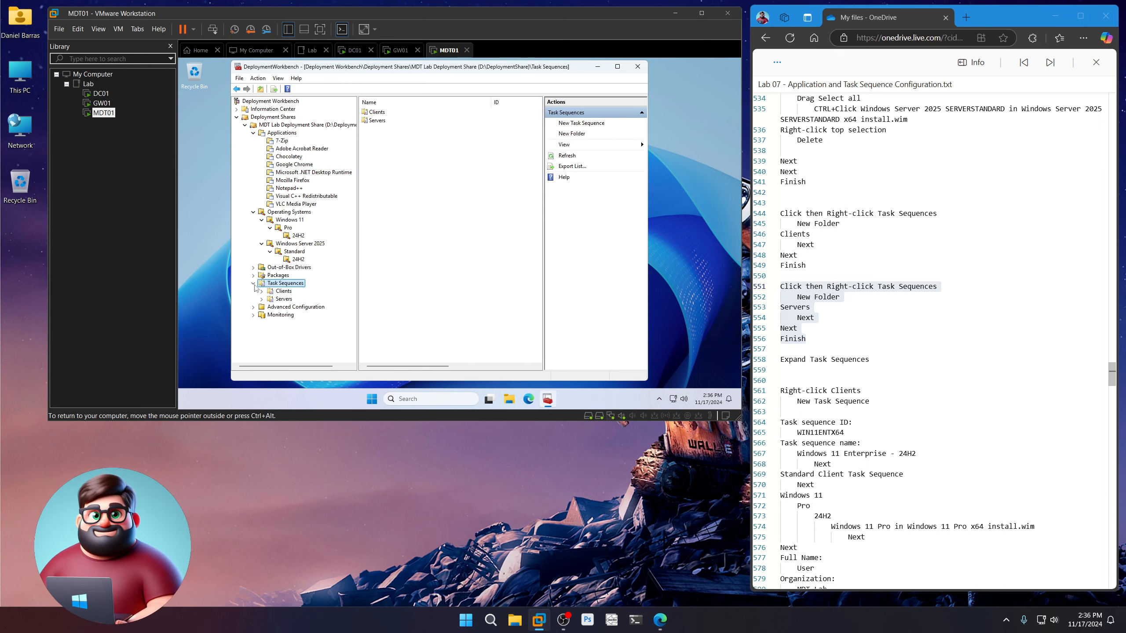
pyautogui.scroll(-5, 925, 385)
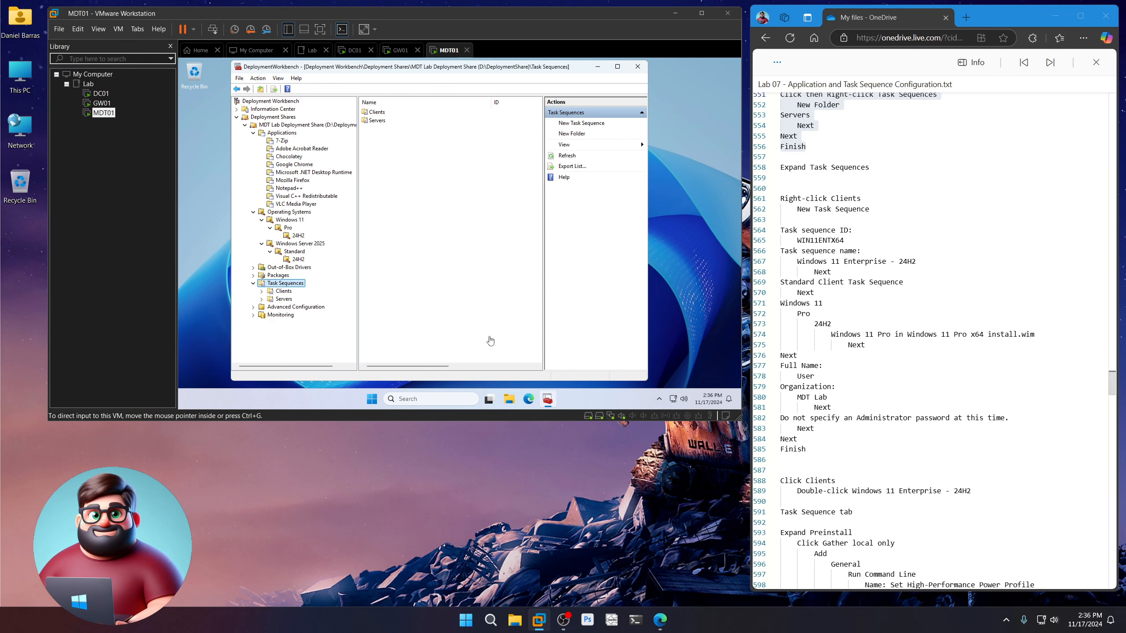
pyautogui.rightClick(283, 293)
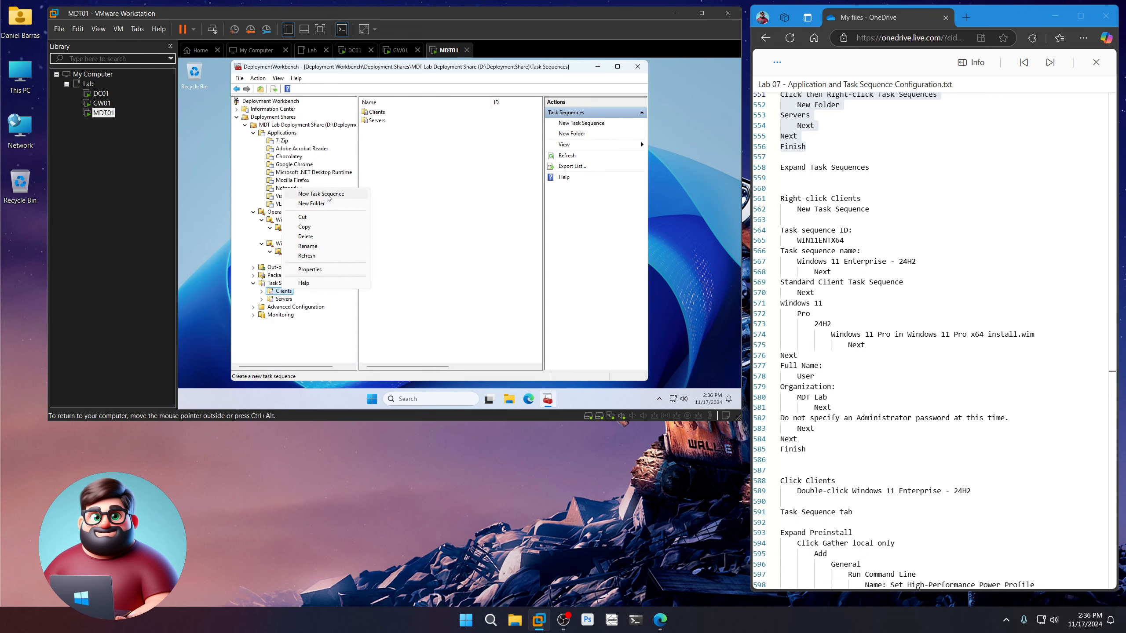
pyautogui.click(328, 198)
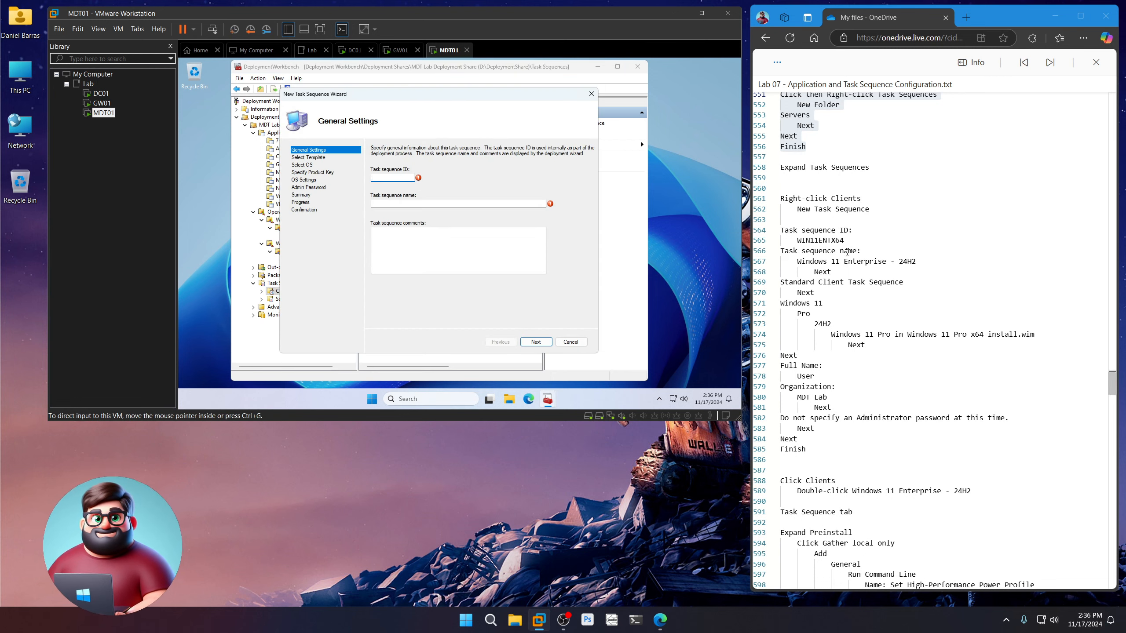
pyautogui.doubleClick(797, 241)
pyautogui.rightClick(815, 242)
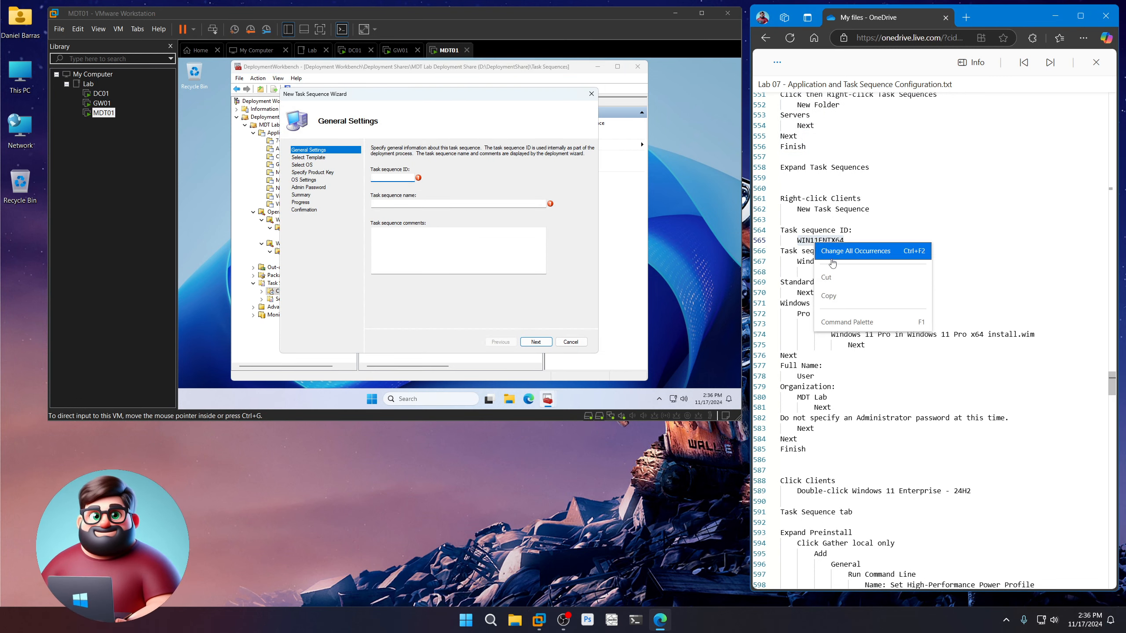
pyautogui.click(840, 295)
pyautogui.hotkey('ctrl', 'v')
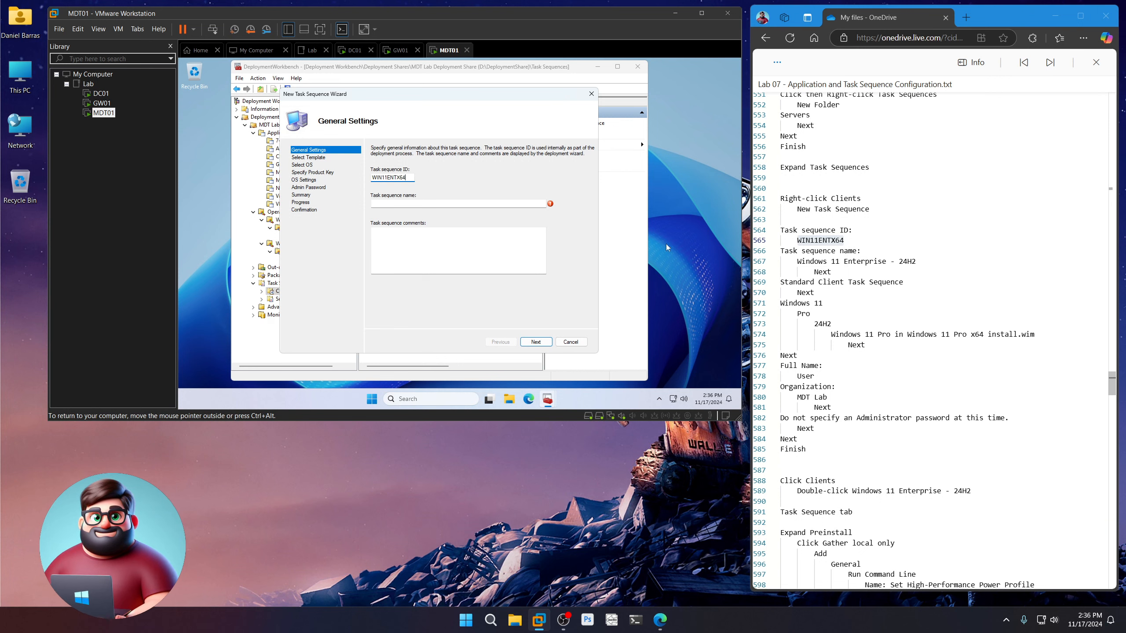
# Step: Name the task sequence Windows 11 Enterprise - 24H2, copied from the lab notes, and continue to the template selection
pyautogui.moveTo(916, 261); pyautogui.dragTo(797, 262)
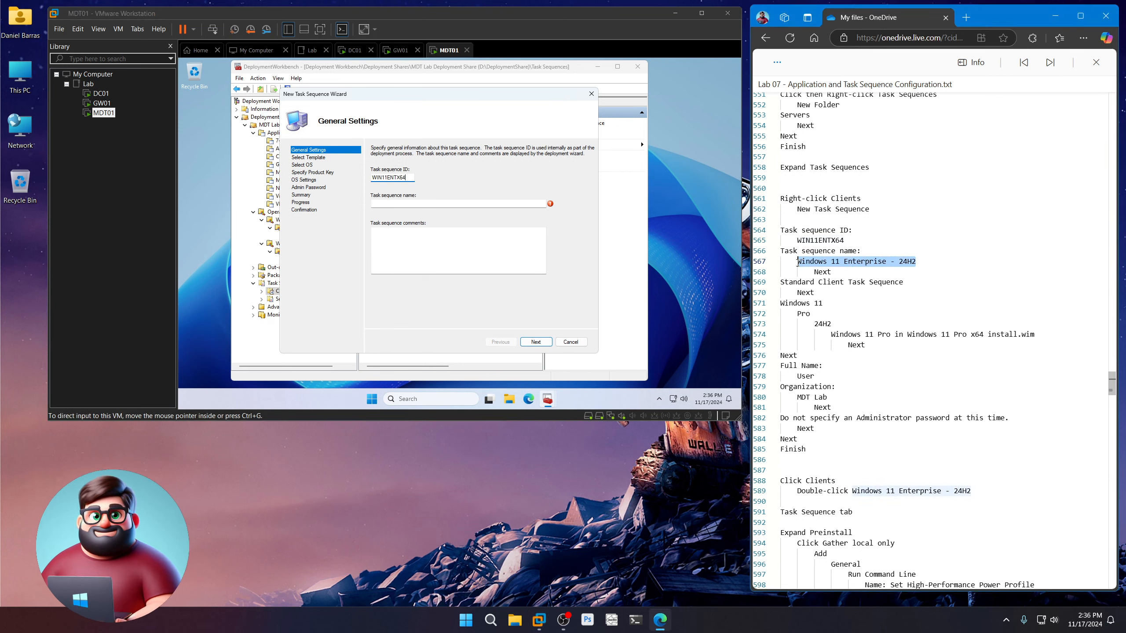
pyautogui.rightClick(827, 262)
pyautogui.click(850, 319)
pyautogui.click(443, 204)
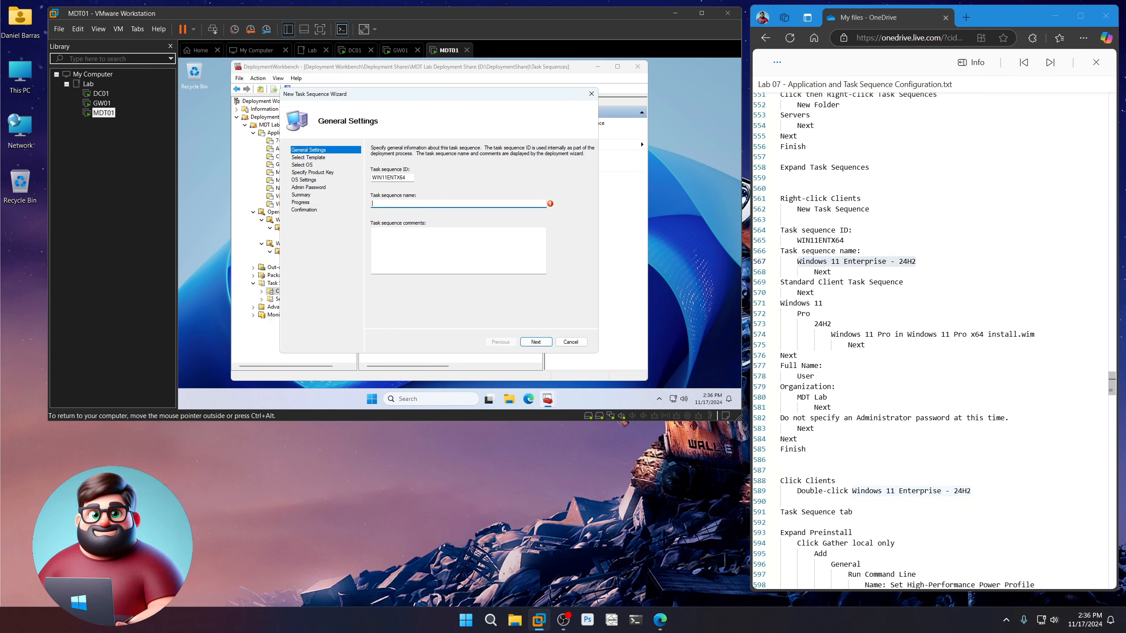
pyautogui.hotkey('ctrl', 'v')
pyautogui.click(535, 342)
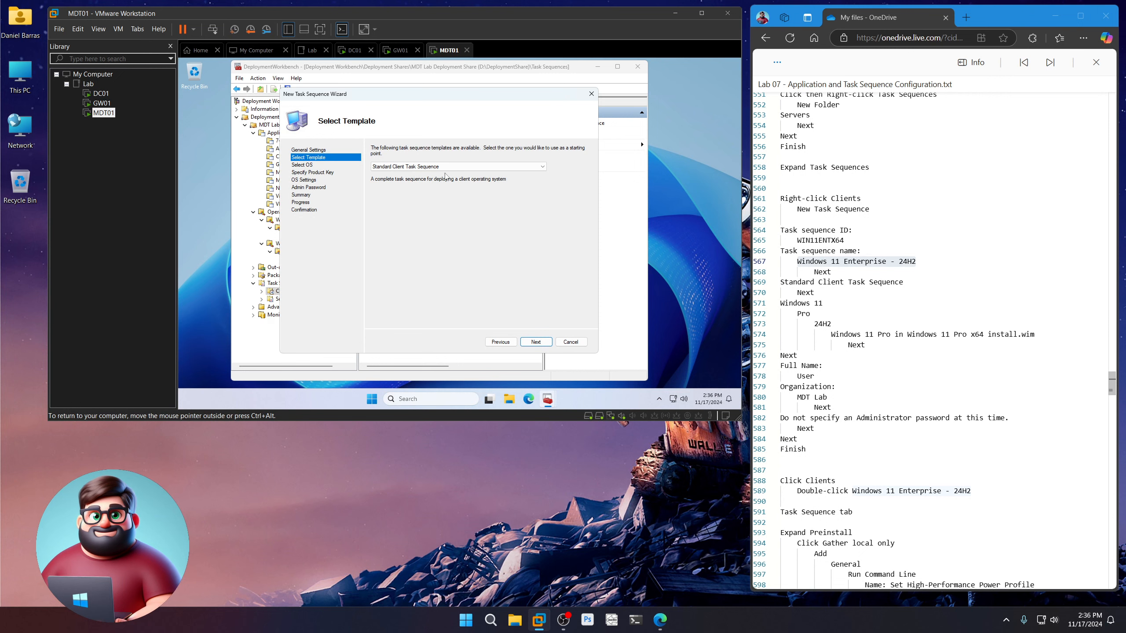
# Step: Accept the Standard Client Task Sequence template and choose Windows 11 Pro in Windows 11 Pro x64 install.wim from Windows 11\Pro\24H2
pyautogui.click(536, 341)
pyautogui.click(387, 174)
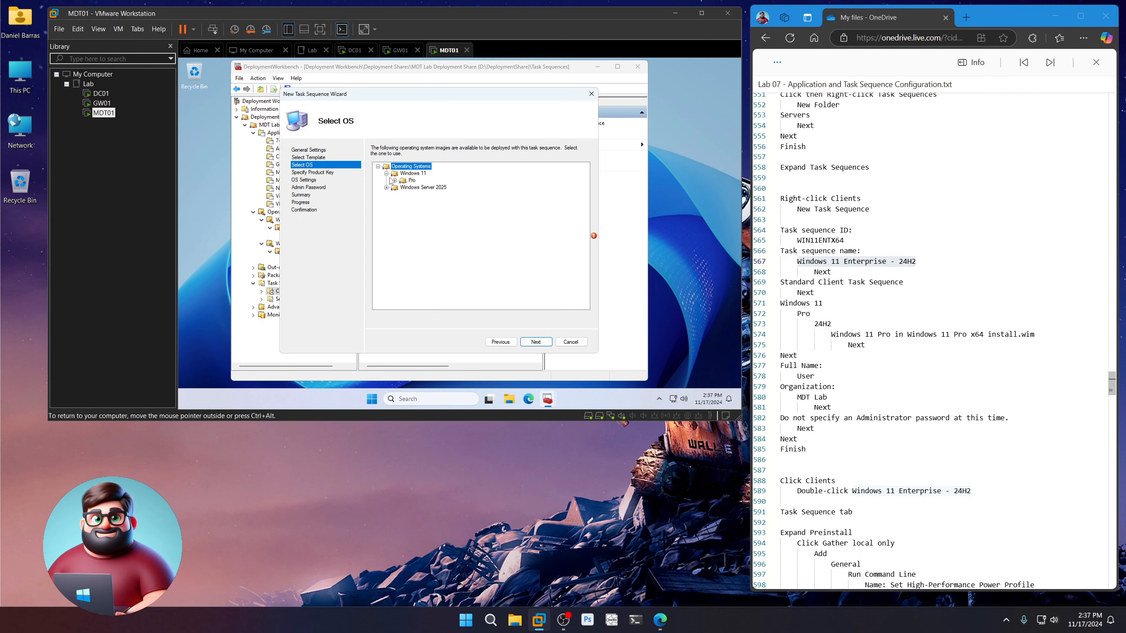
pyautogui.click(394, 180)
pyautogui.click(403, 187)
pyautogui.click(492, 194)
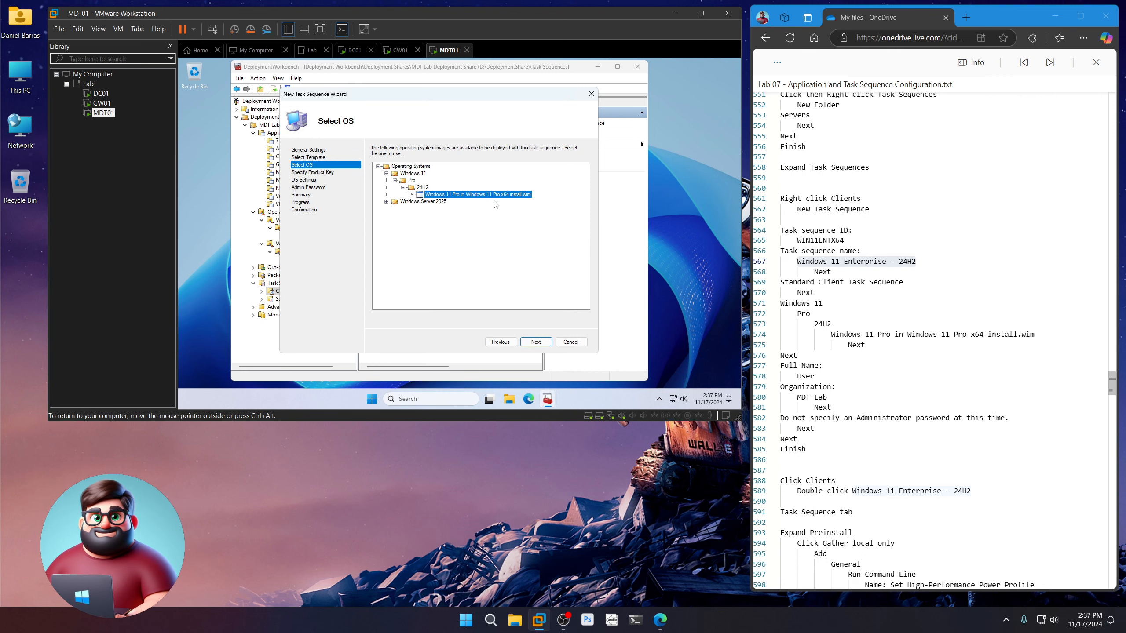
pyautogui.click(535, 344)
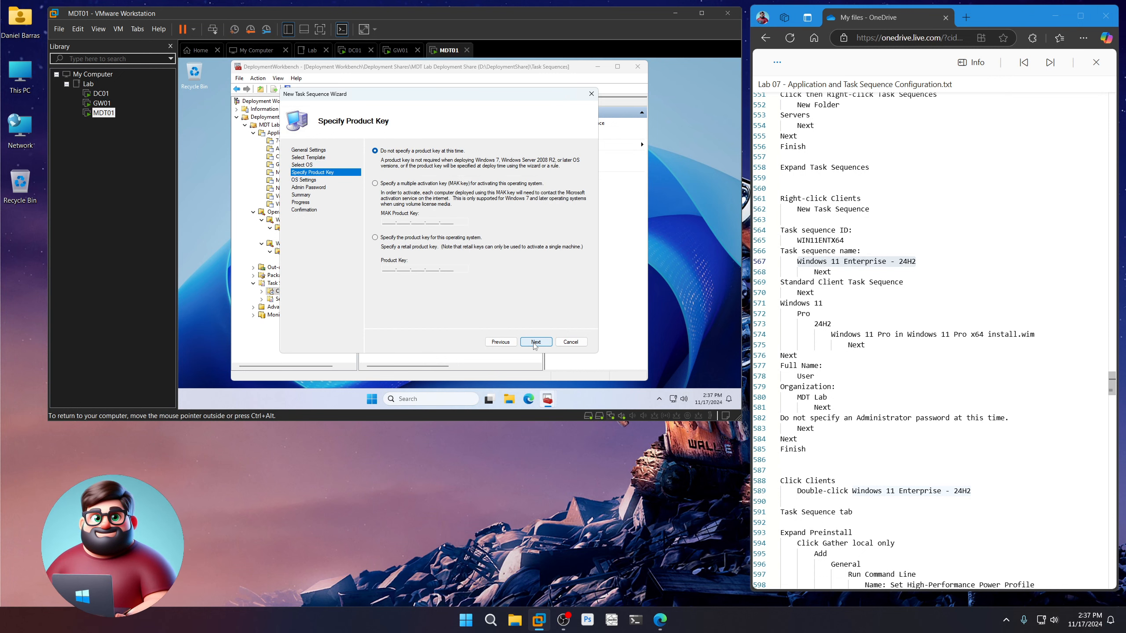
# Step: Leave the product key unspecified and set the full name to User and the organization to MDT Lab
pyautogui.click(535, 344)
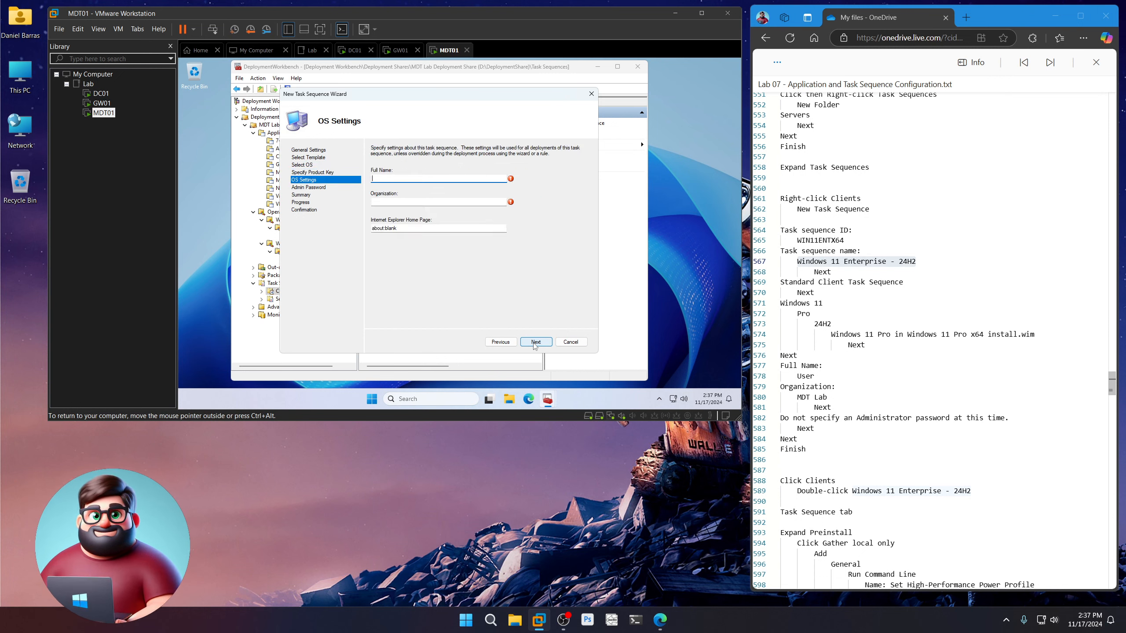
pyautogui.write('User')
pyautogui.press('Tab')
pyautogui.write('MDT')
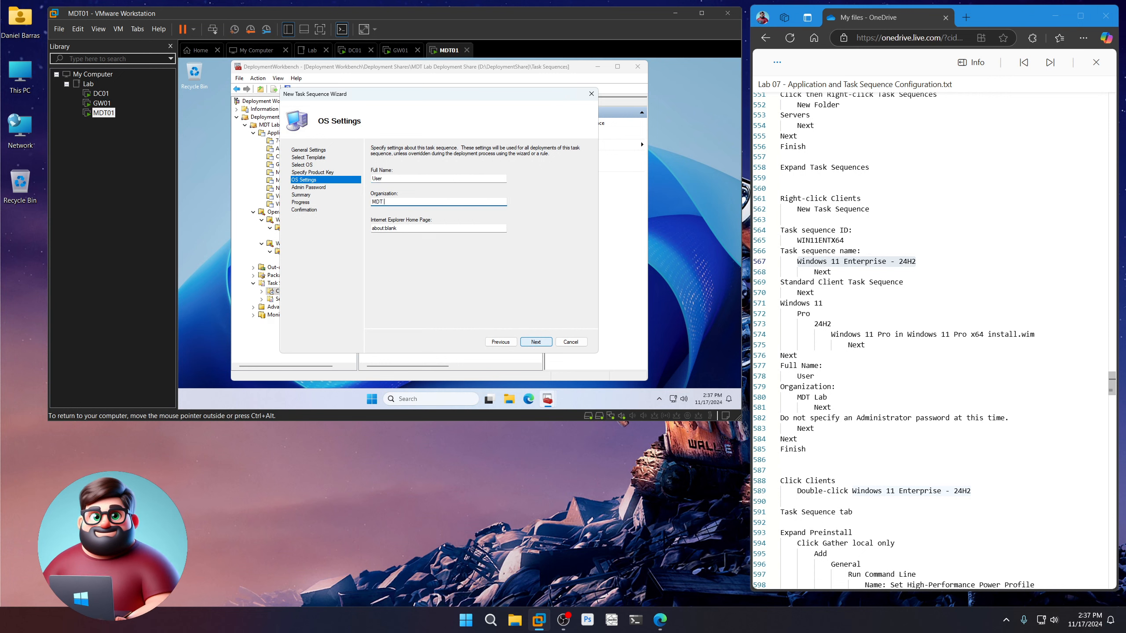
pyautogui.click(535, 342)
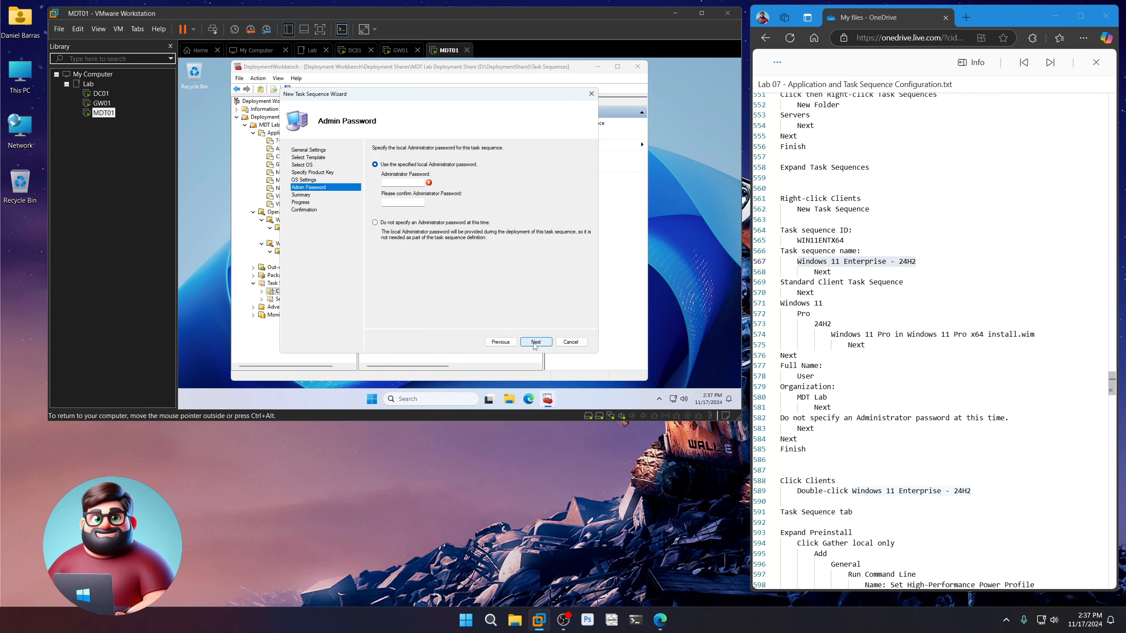
# Step: Choose not to specify an Administrator password at this time and finish creating the task sequence
pyautogui.click(420, 223)
pyautogui.click(535, 342)
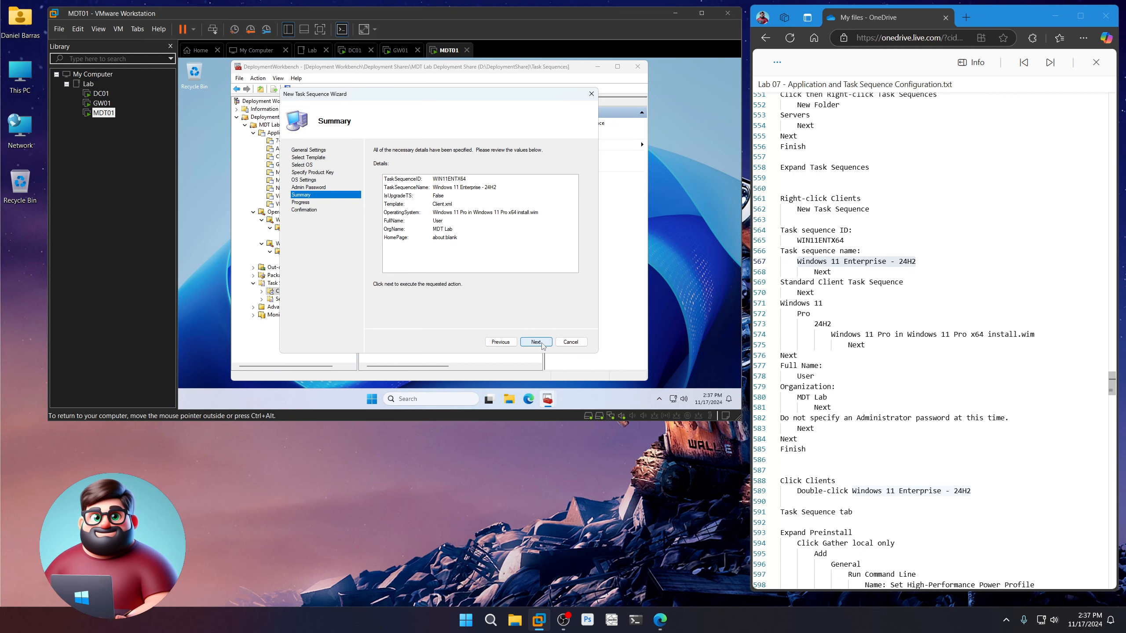
pyautogui.click(536, 342)
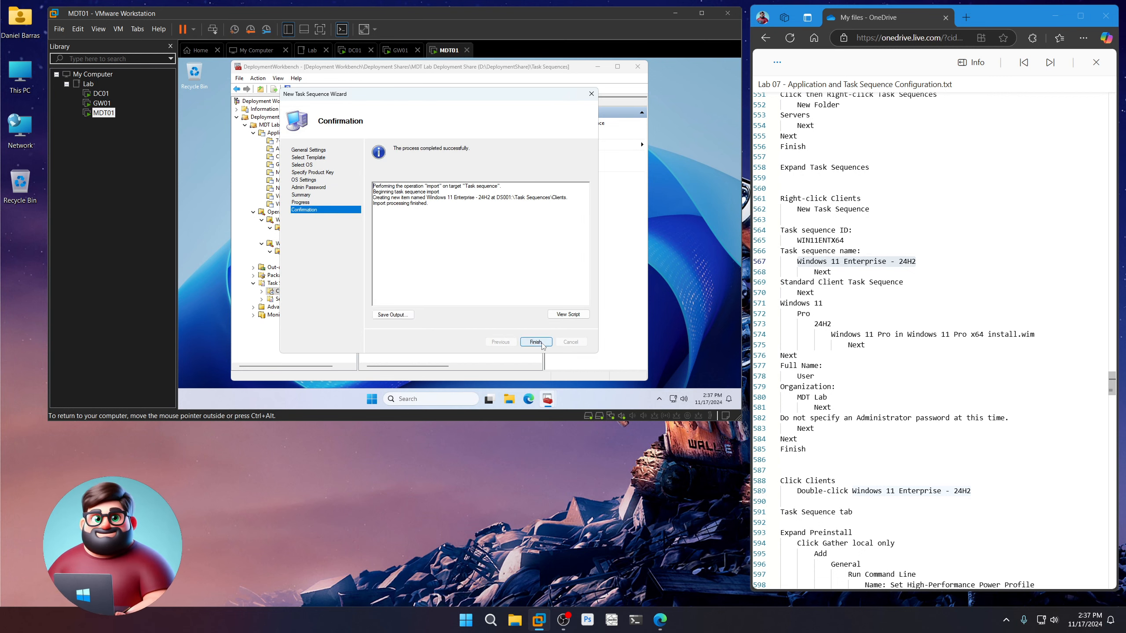
pyautogui.click(536, 341)
# Step: In the Windows 11 Enterprise - 24H2 task sequence, add a Run Command Line step after Gather local only in the Preinstall group
pyautogui.scroll(-7, 853, 339)
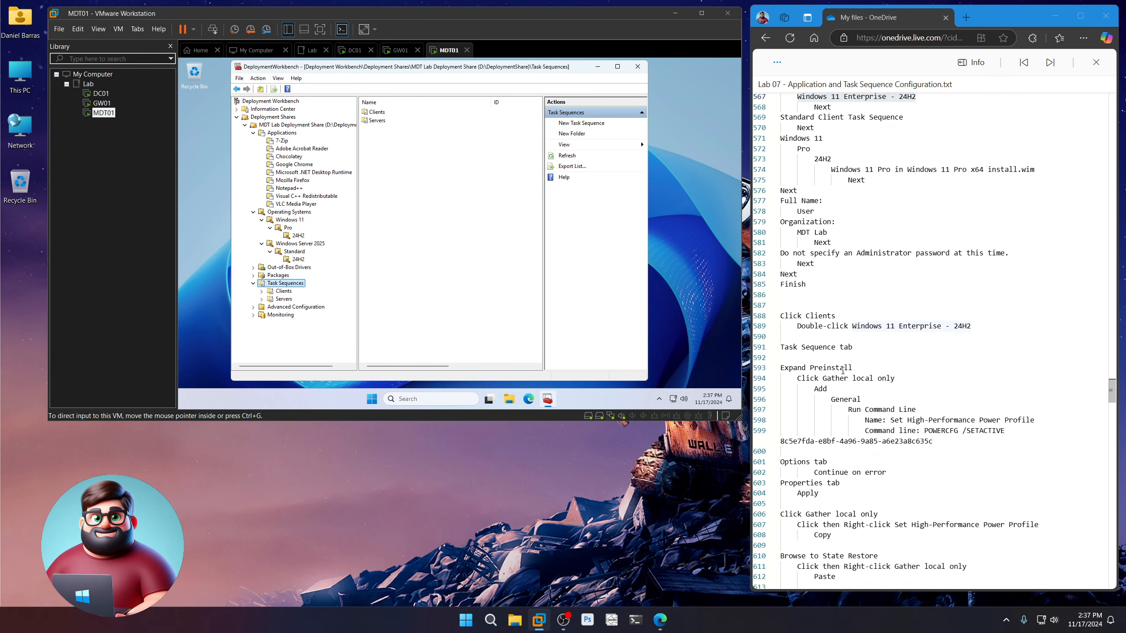
pyautogui.click(284, 291)
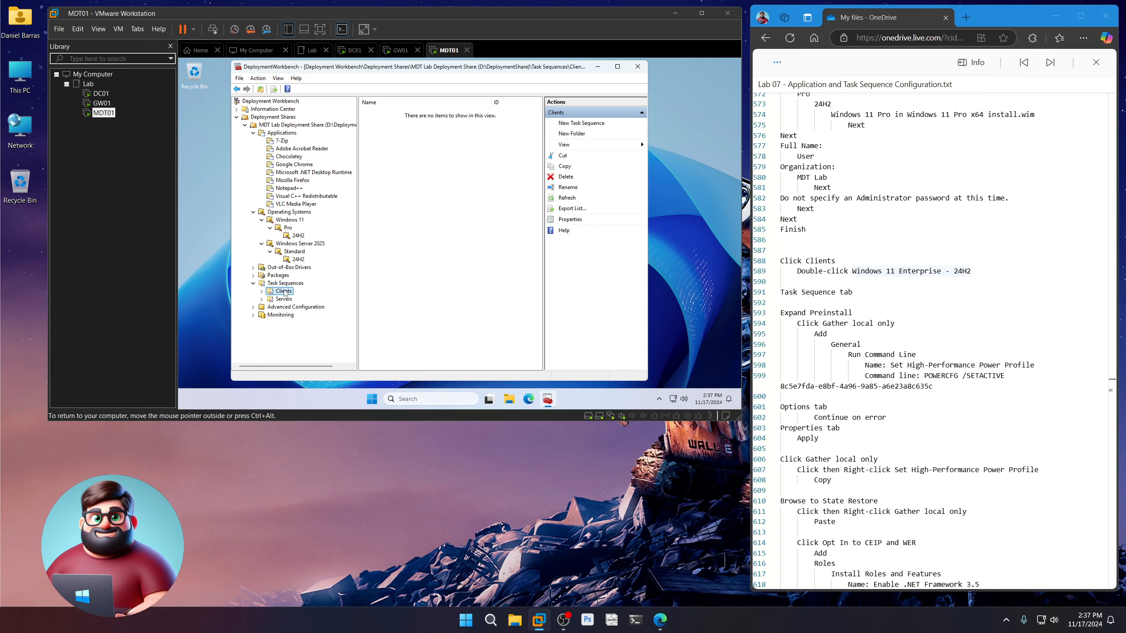
pyautogui.doubleClick(414, 114)
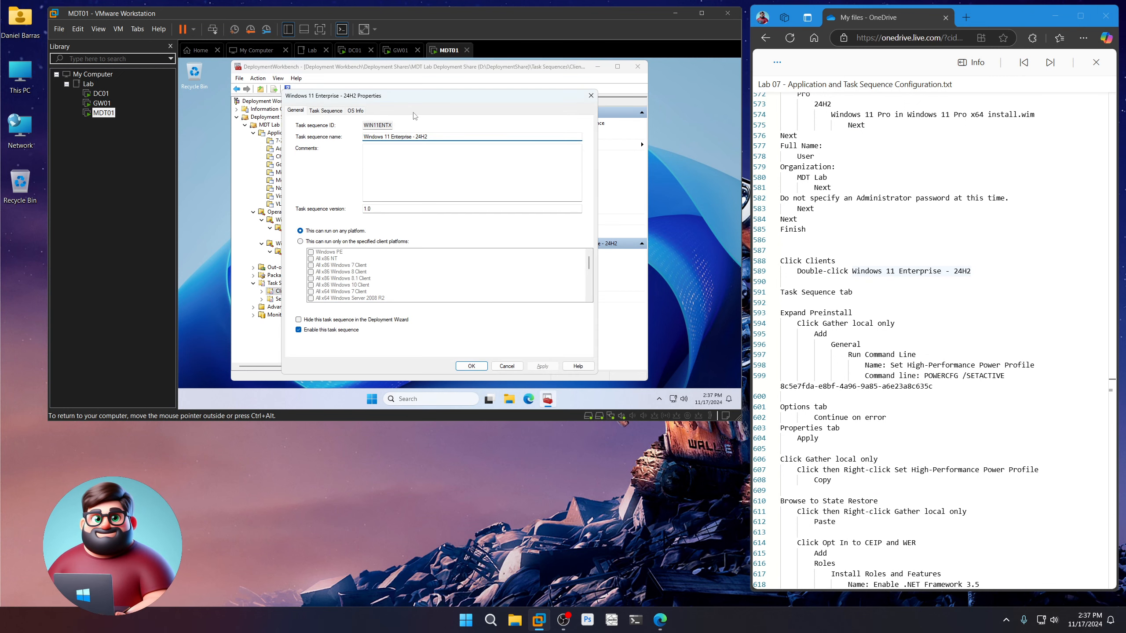
pyautogui.click(326, 111)
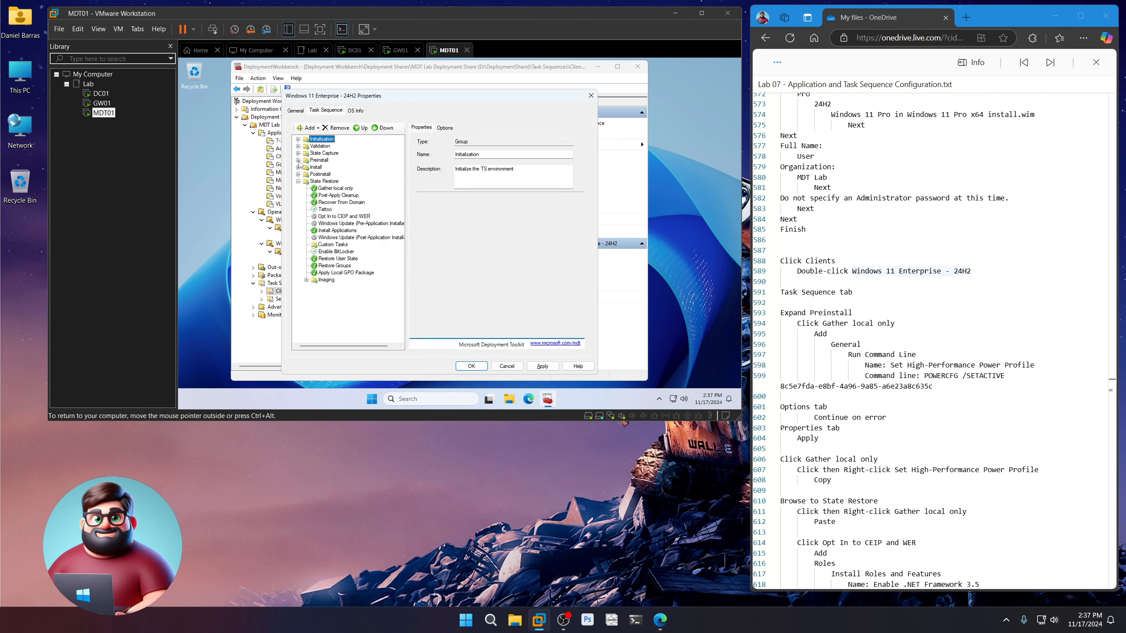
pyautogui.click(298, 160)
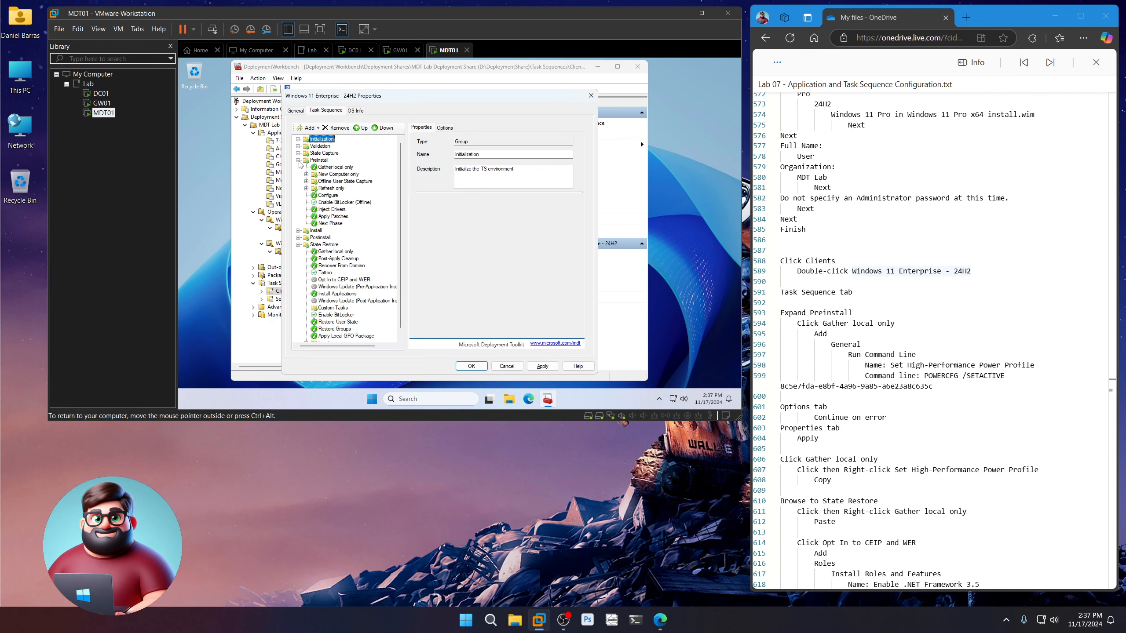
pyautogui.click(336, 167)
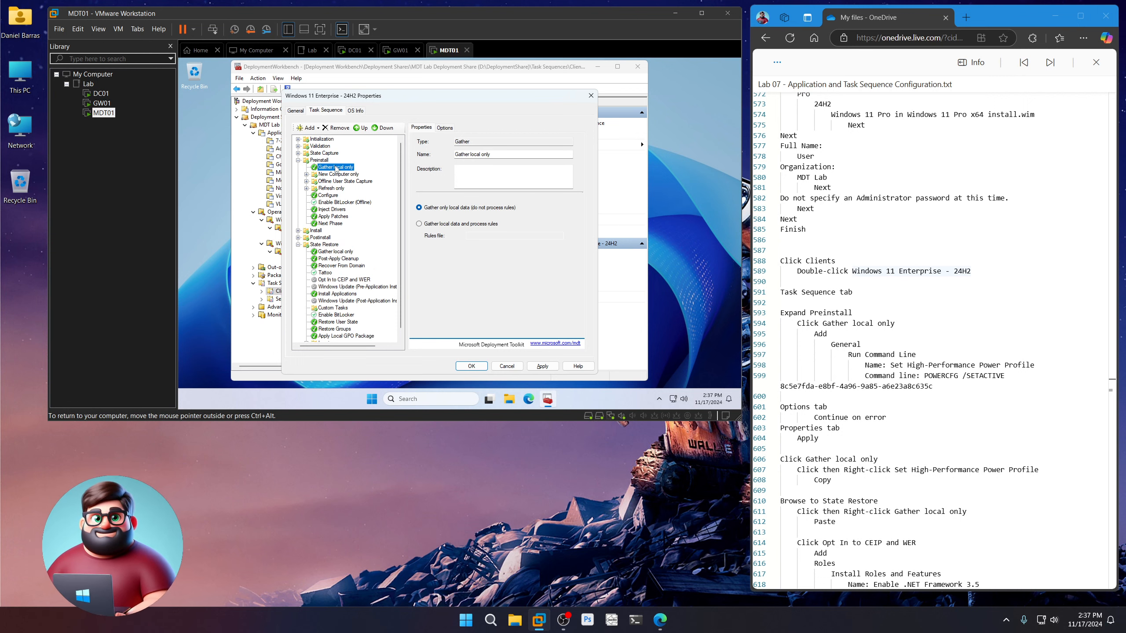
pyautogui.click(309, 128)
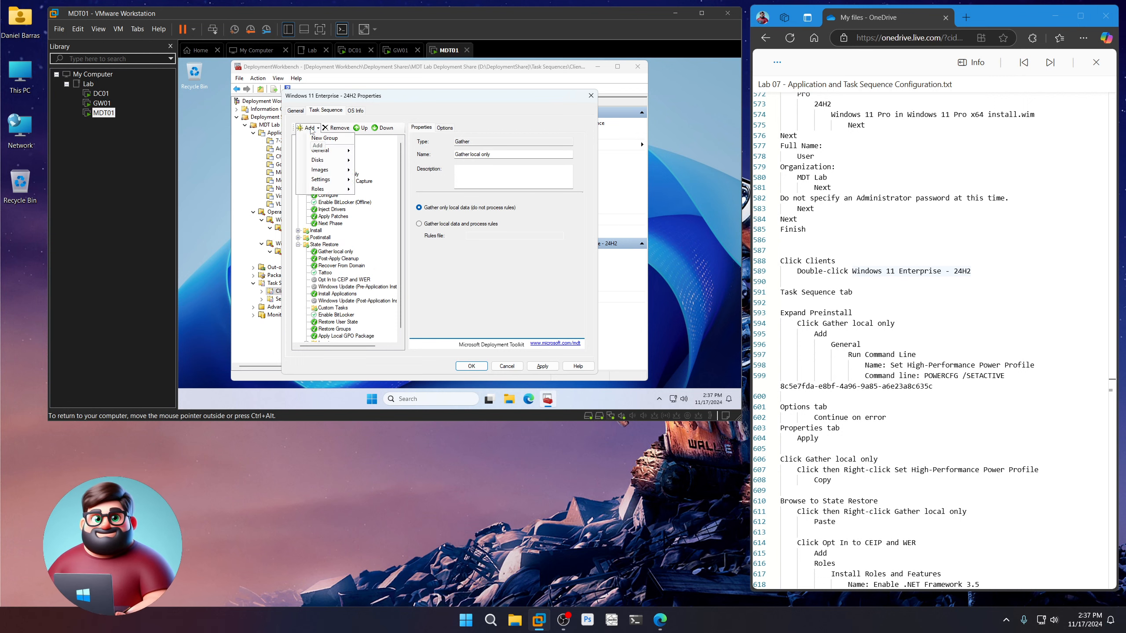
pyautogui.moveTo(321, 152)
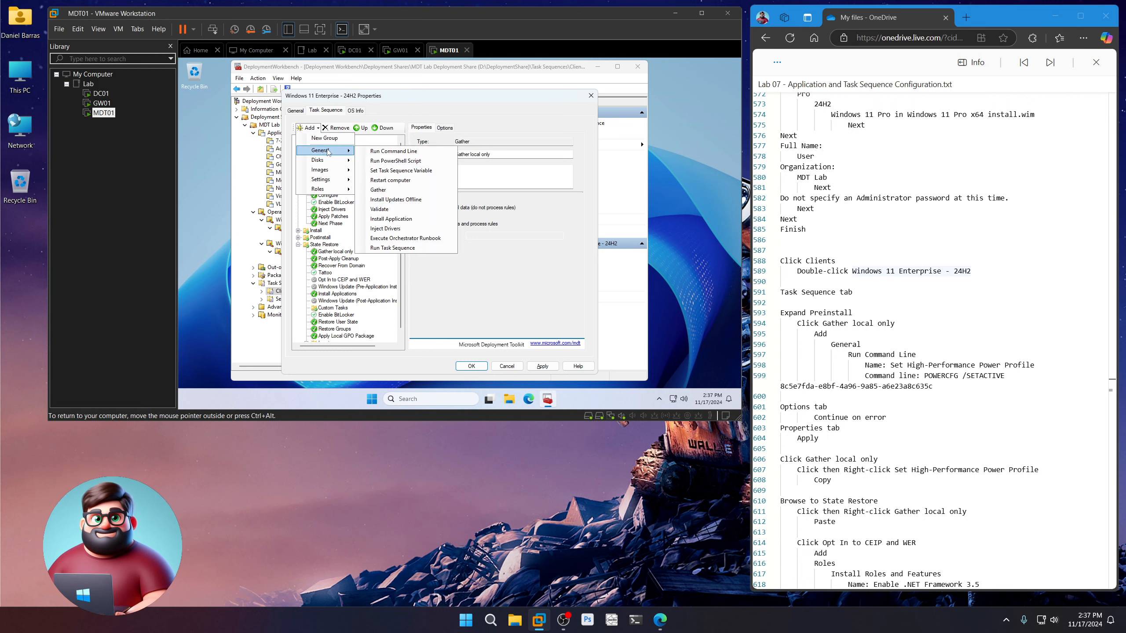
pyautogui.click(394, 151)
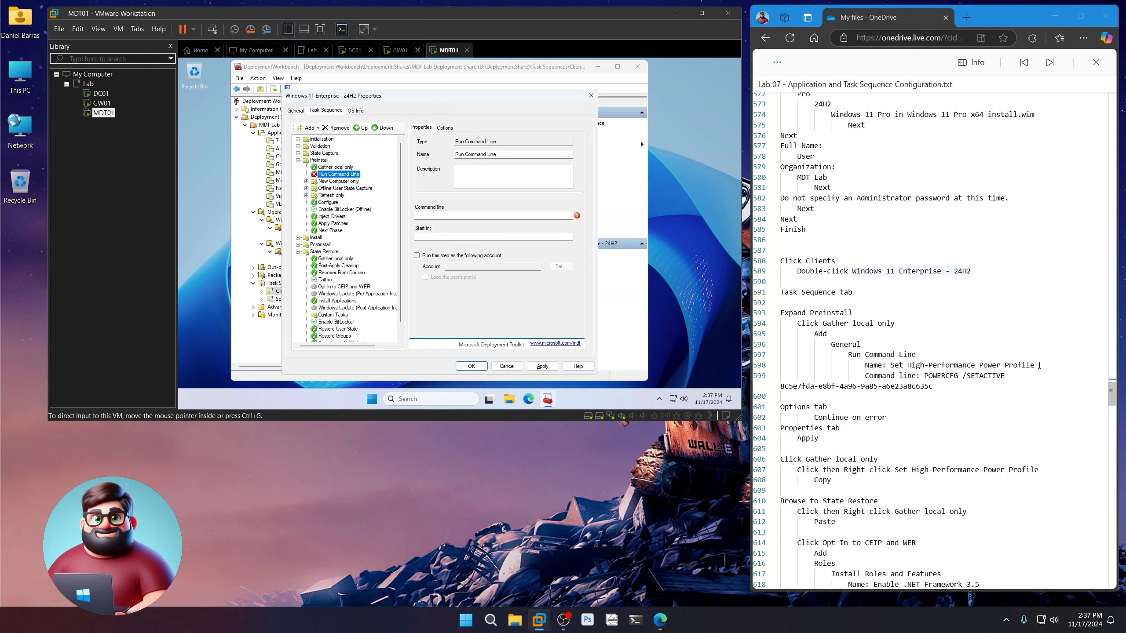
# Step: Rename the new Run Command Line step as Set High-Performance Power Profile, copied from the lab notes
pyautogui.moveTo(1035, 365); pyautogui.dragTo(891, 365)
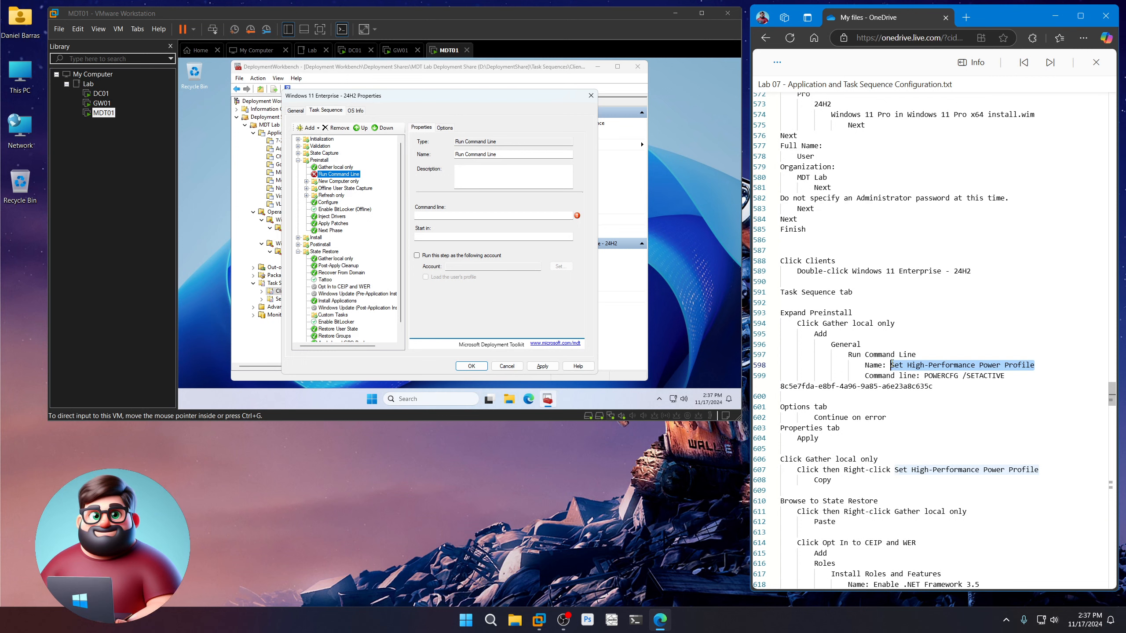
pyautogui.rightClick(916, 372)
pyautogui.click(935, 423)
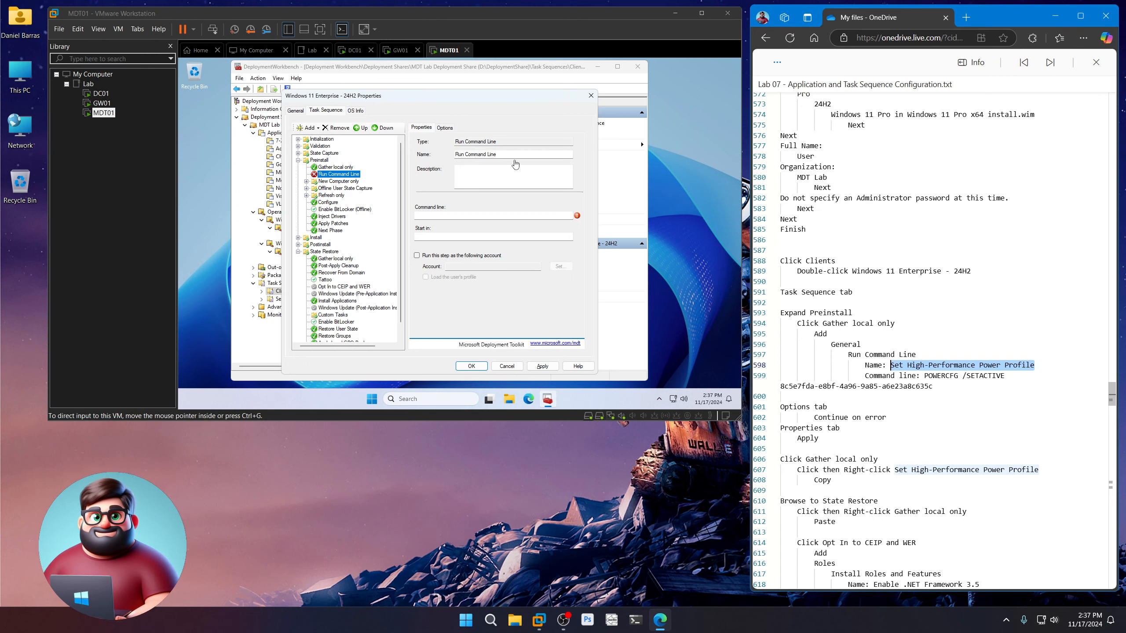
pyautogui.moveTo(514, 154); pyautogui.dragTo(429, 153)
pyautogui.hotkey('ctrl', 'v')
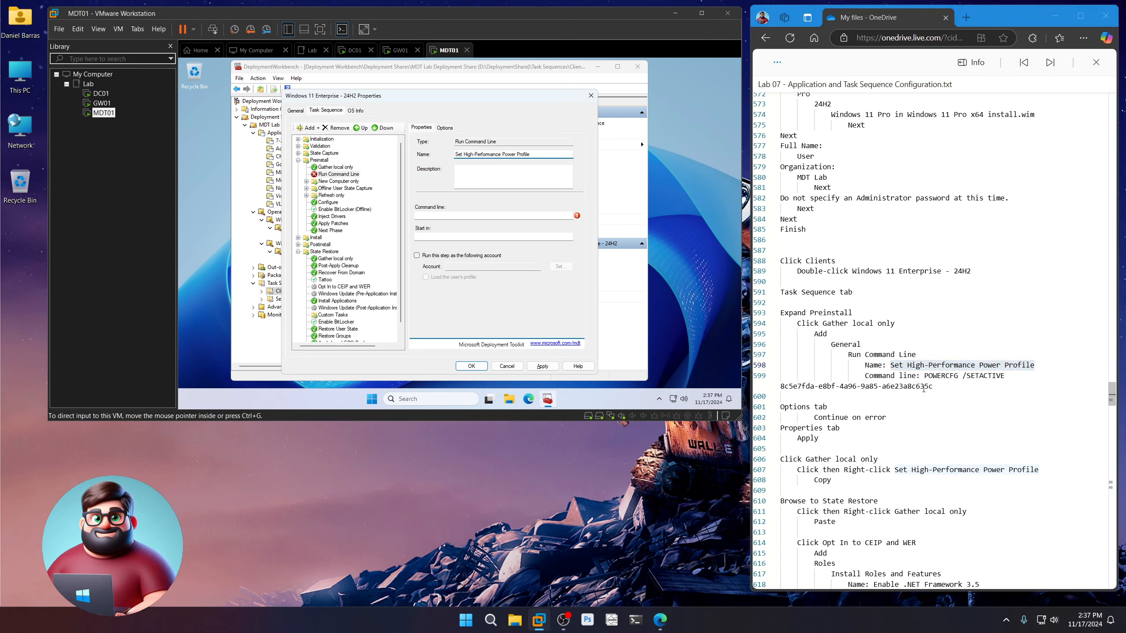
# Step: Set the step's command line to POWERCFG /SETACTIVE 8c5e7fda-e8bf-4a96-9a85-a6e23a8c635c, copied from the lab notes
pyautogui.moveTo(937, 385); pyautogui.dragTo(925, 376)
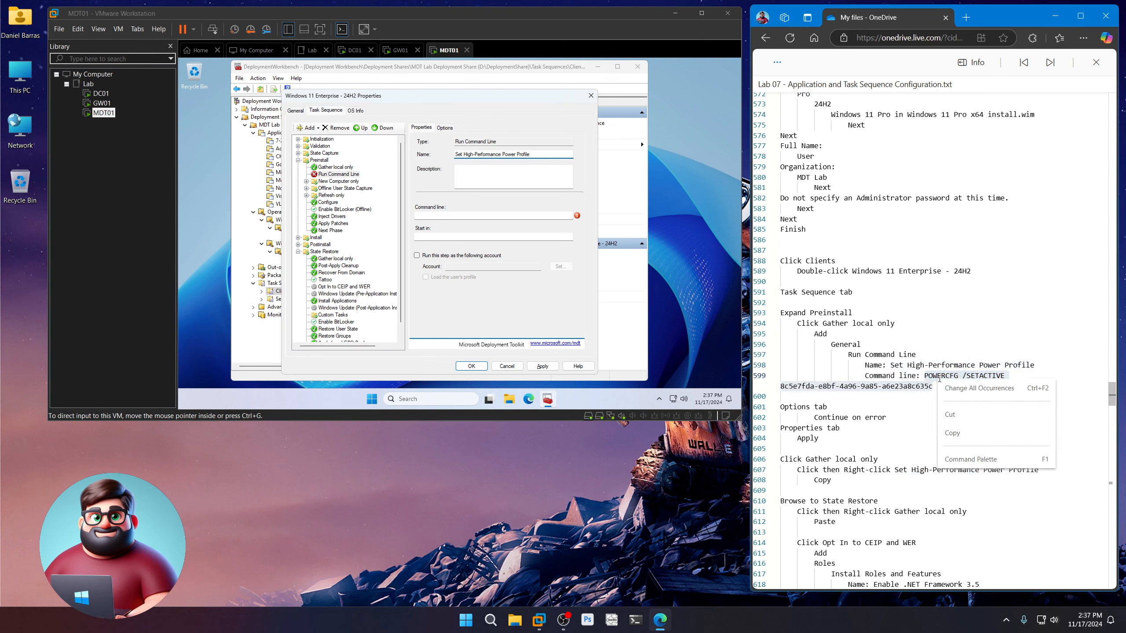
pyautogui.rightClick(958, 405)
pyautogui.click(956, 432)
pyautogui.click(466, 217)
pyautogui.hotkey('ctrl', 'v')
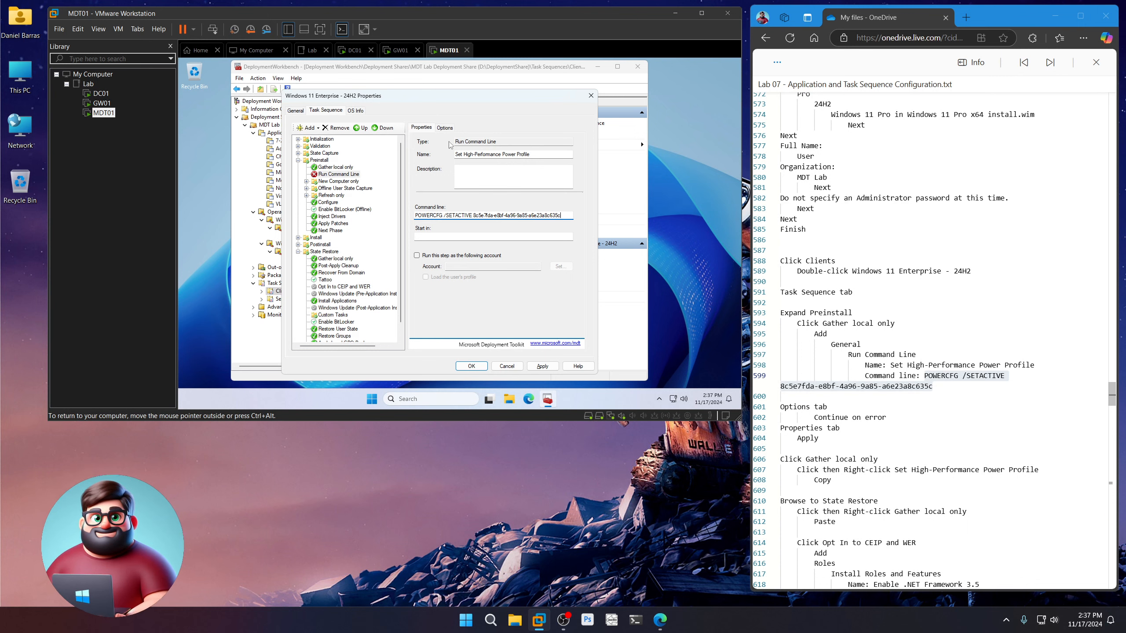
# Step: Enable Continue on error for the Set High-Performance Power Profile step in Preinstall and apply the change
pyautogui.click(445, 128)
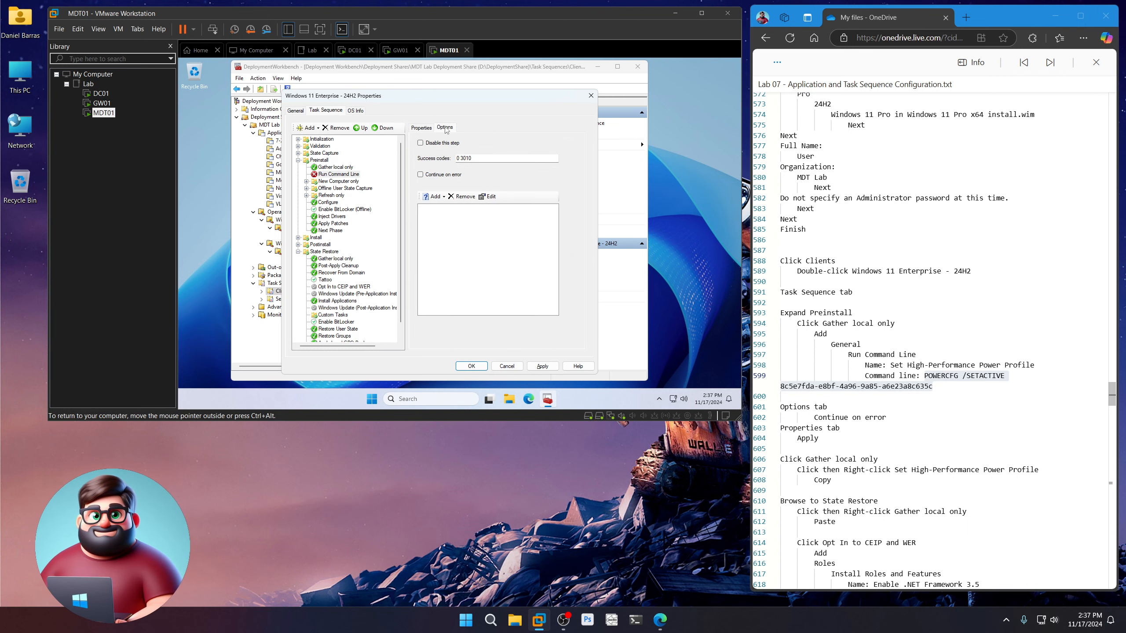
pyautogui.click(445, 176)
pyautogui.click(421, 128)
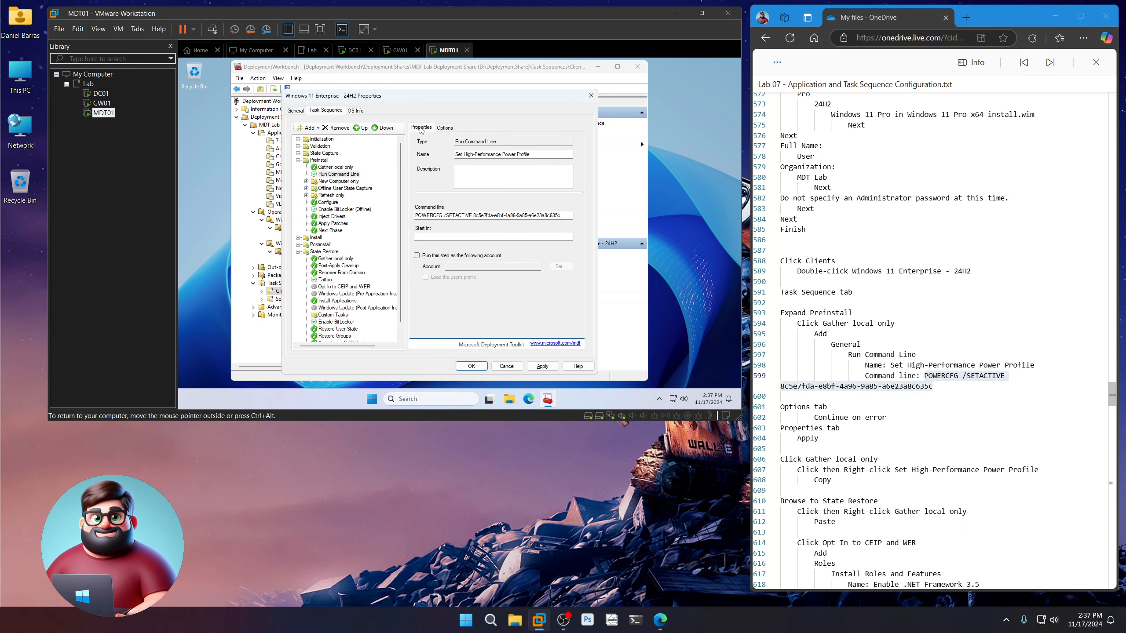
pyautogui.click(542, 366)
# Step: Copy the Set High-Performance Power Profile step from Preinstall and paste it after Gather local only in the State Restore group
pyautogui.scroll(-3, 884, 387)
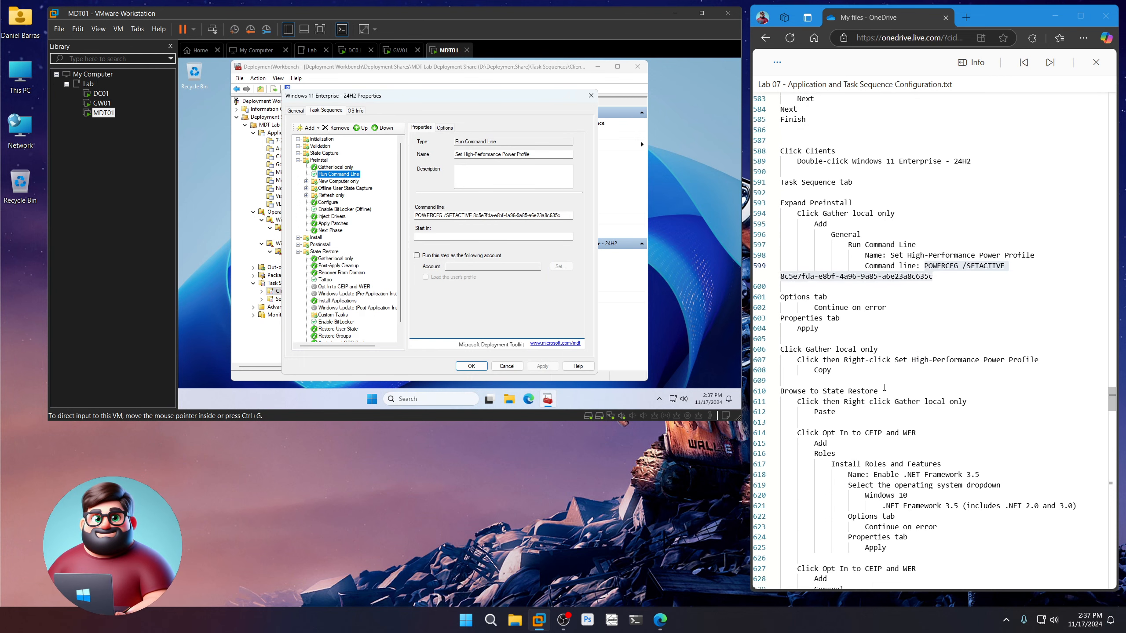
pyautogui.scroll(-5, 885, 387)
pyautogui.moveTo(832, 206); pyautogui.dragTo(780, 184)
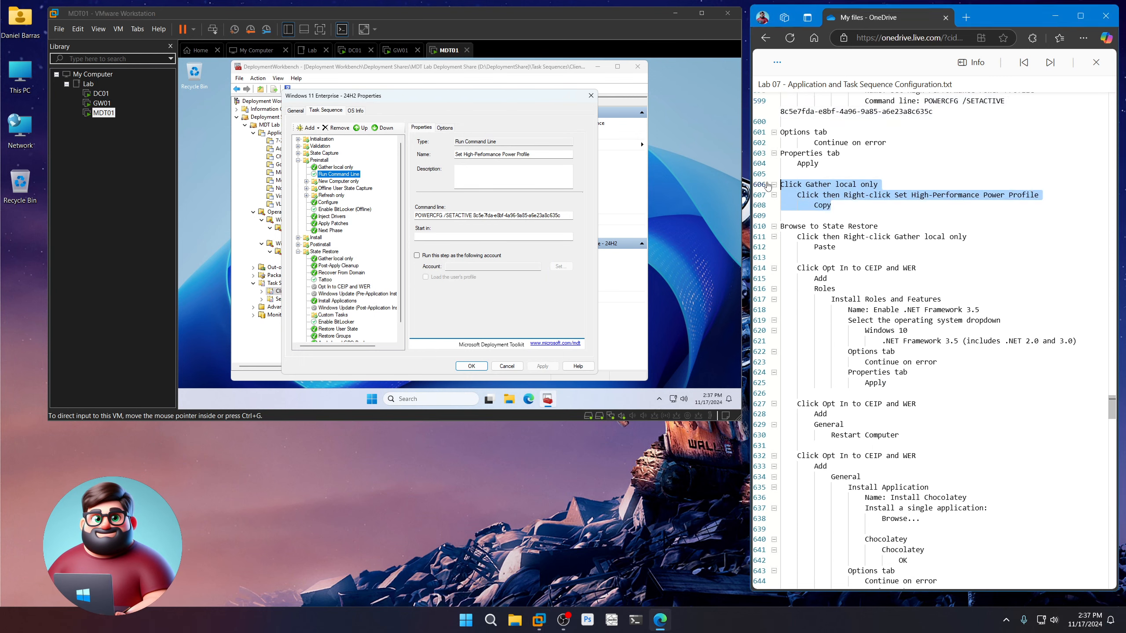
pyautogui.click(334, 168)
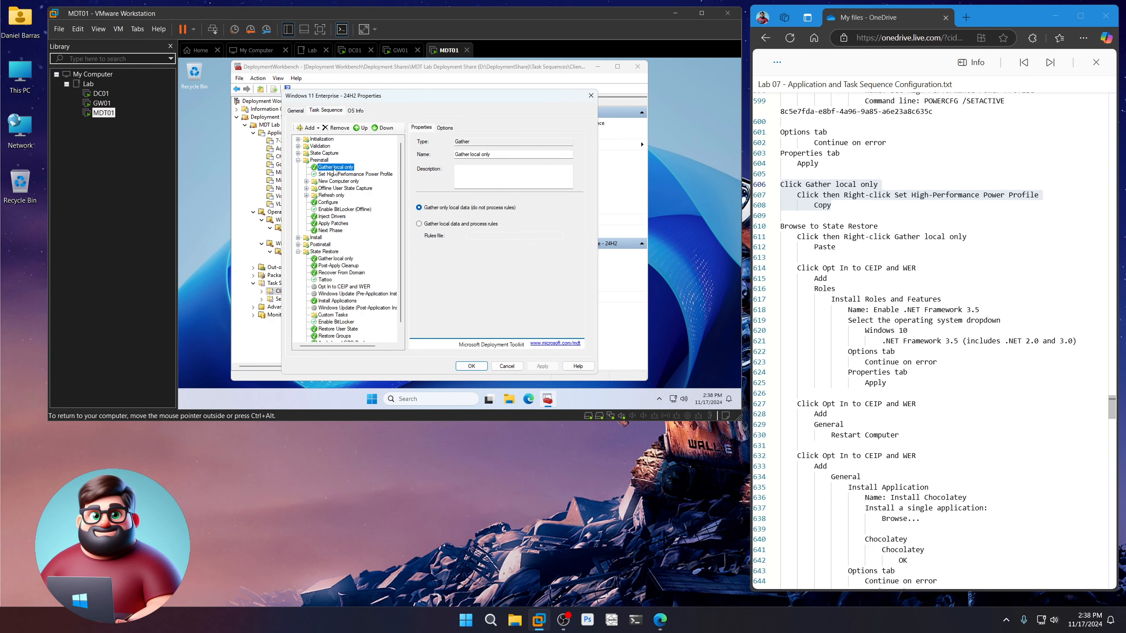
pyautogui.click(339, 175)
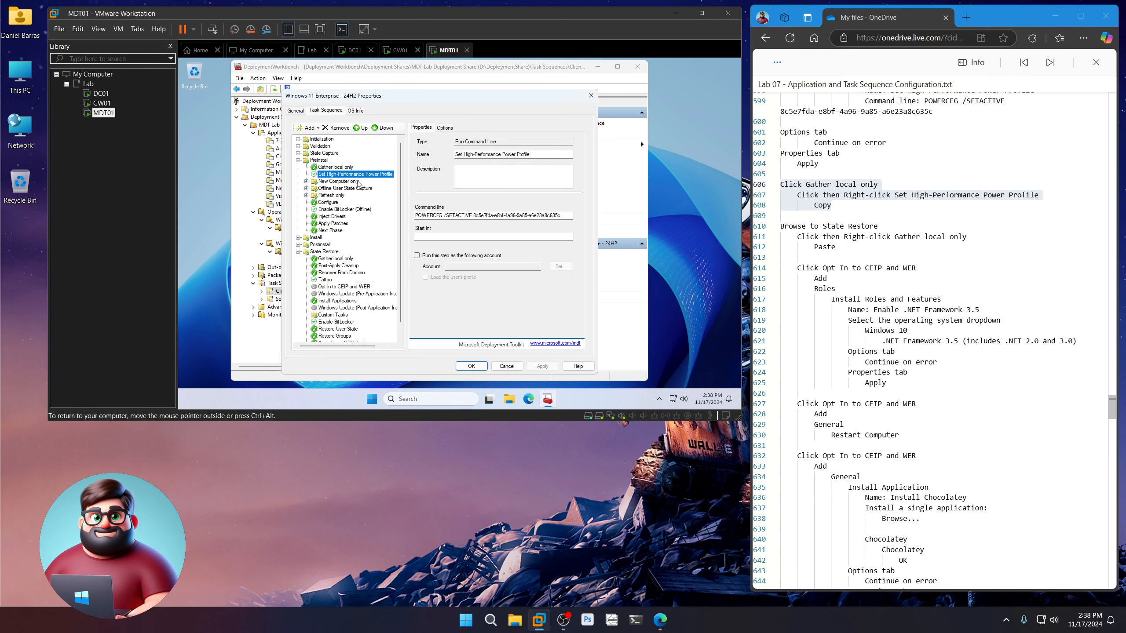
pyautogui.click(334, 261)
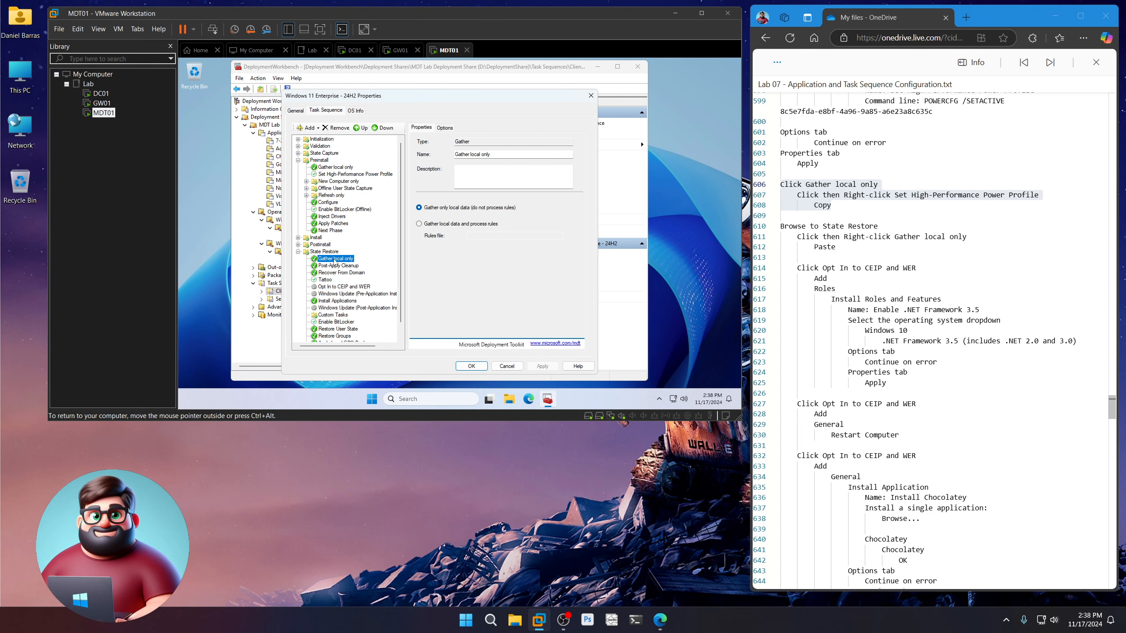
pyautogui.rightClick(334, 262)
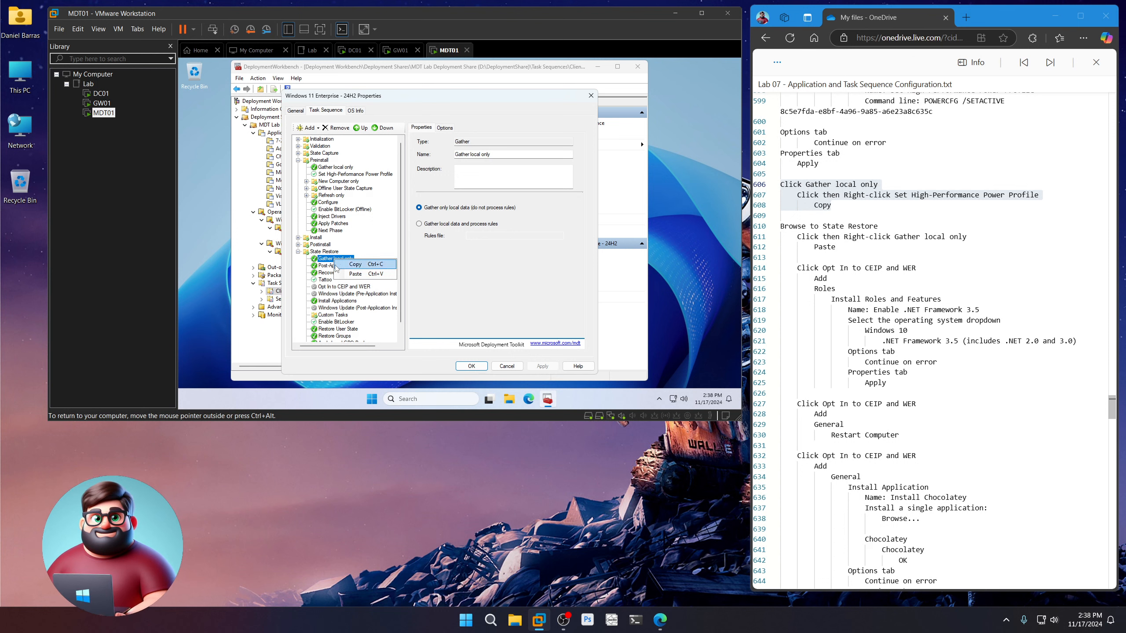
pyautogui.click(356, 274)
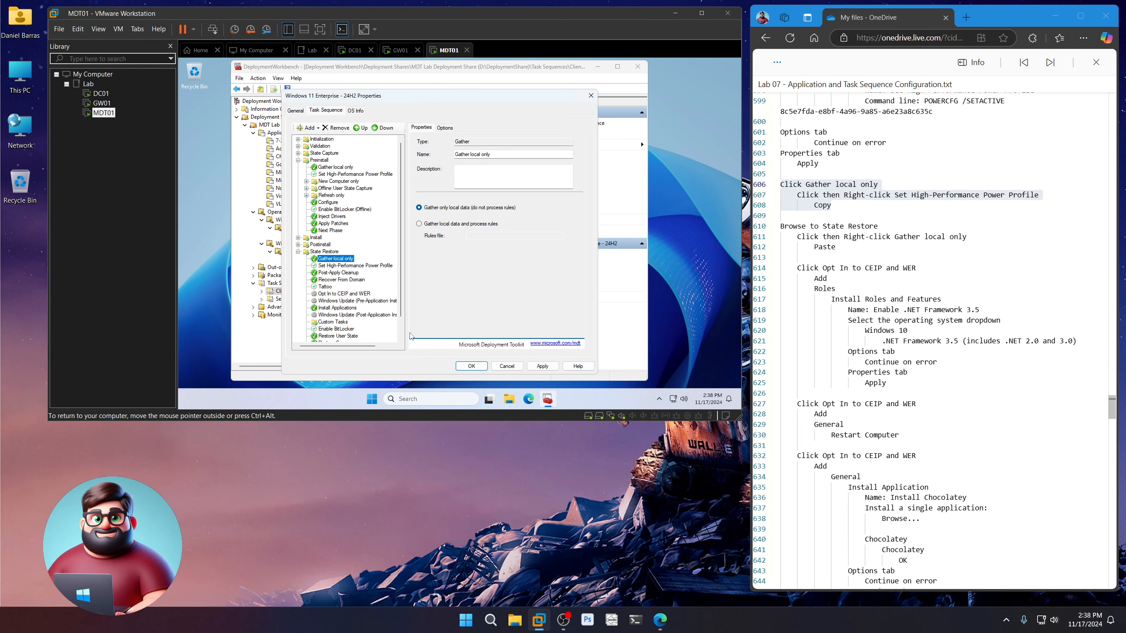
# Step: Add an Install Roles and Features step after Opt In to CEIP and WER in the State Restore group
pyautogui.click(342, 295)
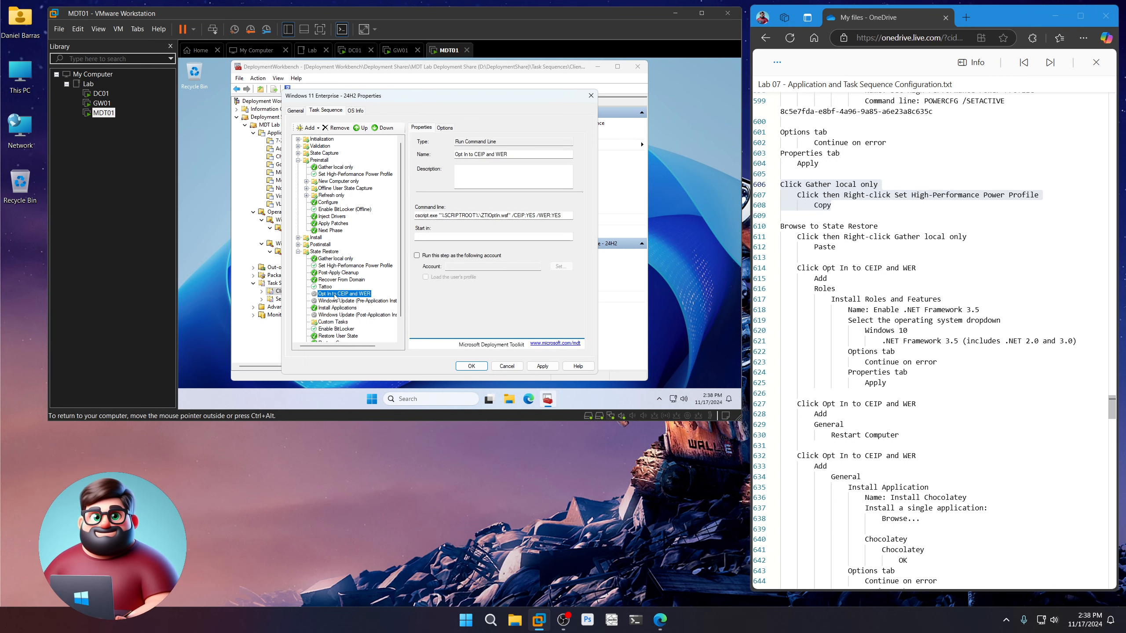
pyautogui.scroll(-3, 914, 340)
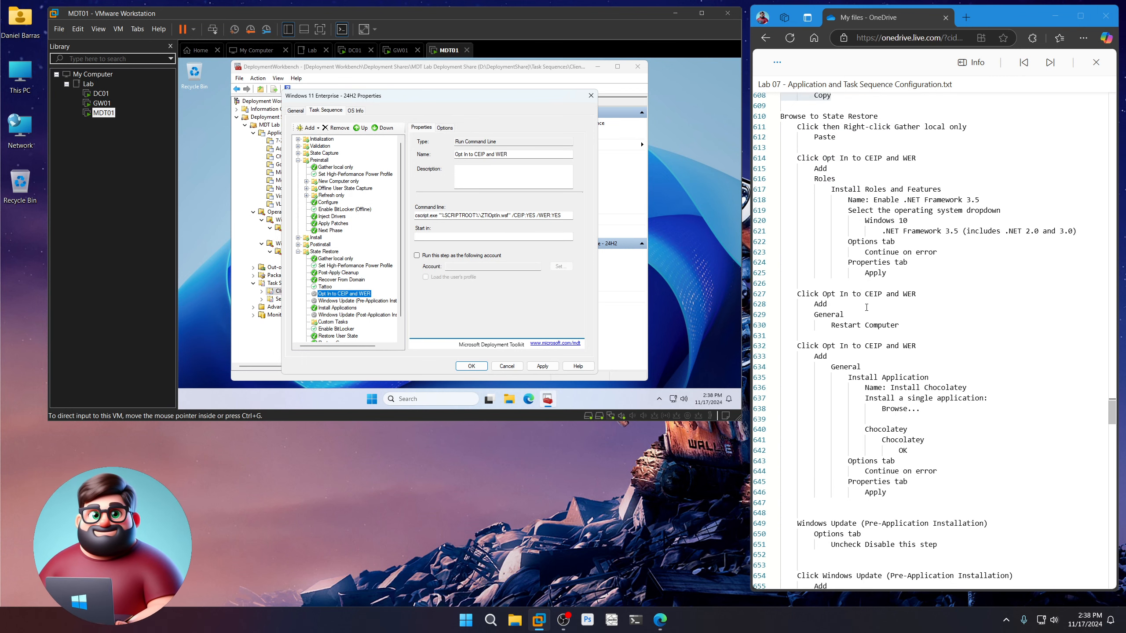
pyautogui.click(308, 128)
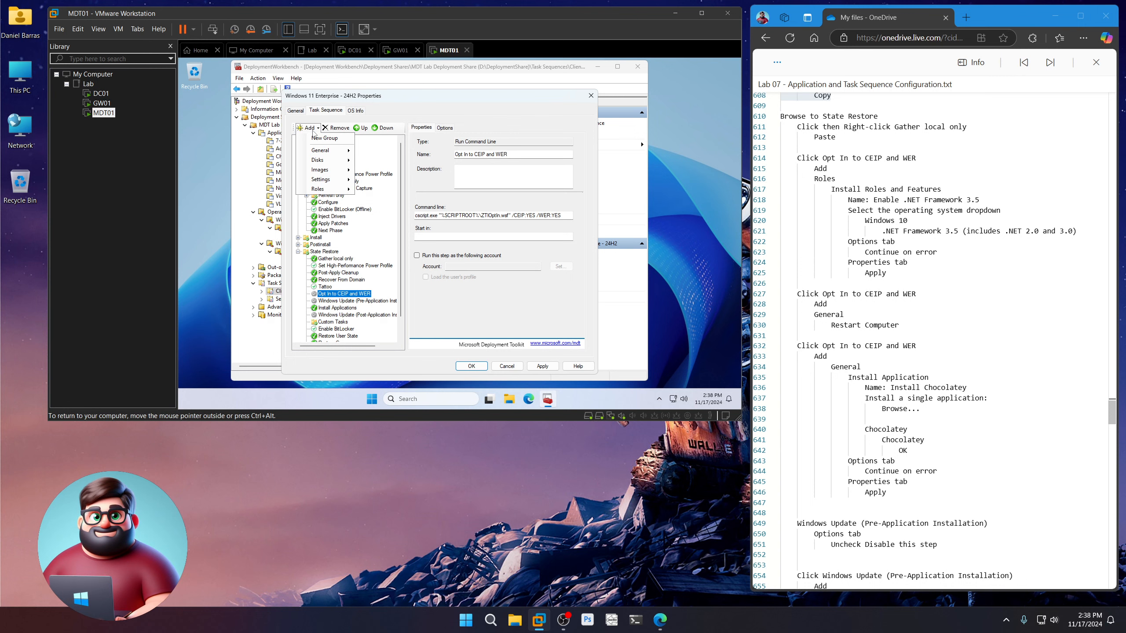
pyautogui.moveTo(322, 191)
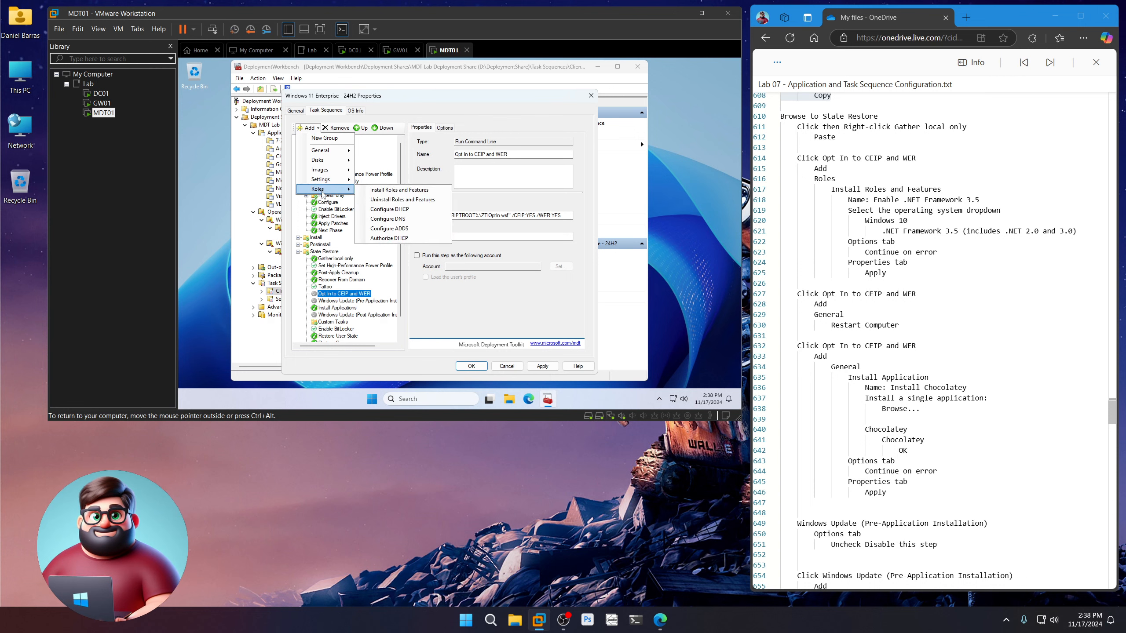
pyautogui.click(395, 192)
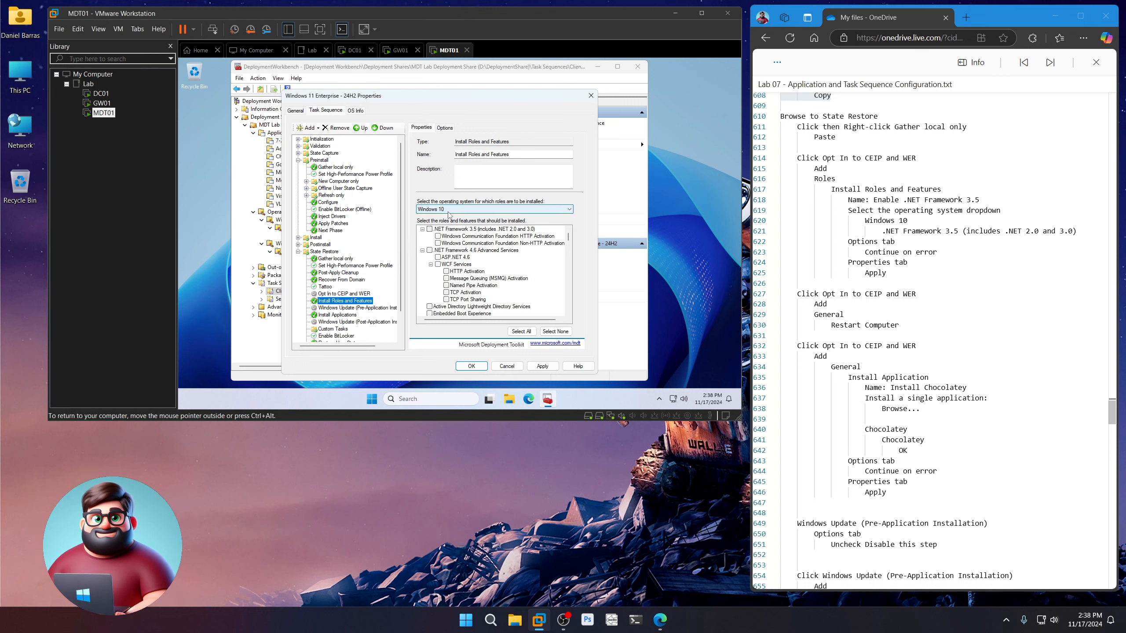
# Step: Rename the Install Roles and Features step as Enable .NET Framework 3.5, copied from the lab notes
pyautogui.moveTo(1084, 230); pyautogui.dragTo(882, 231)
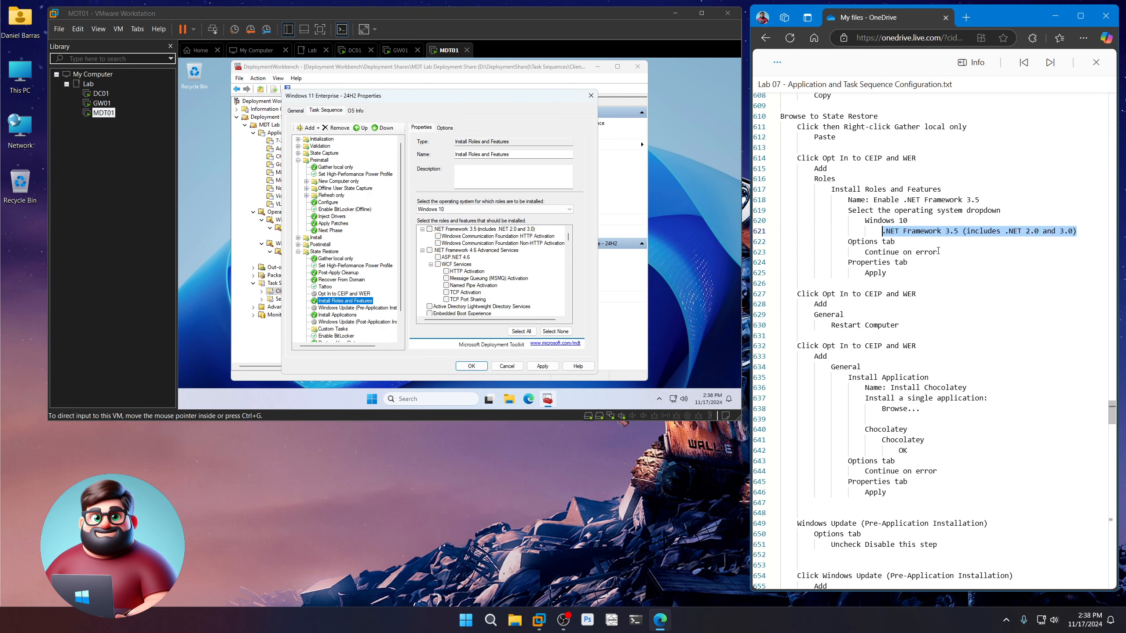
pyautogui.moveTo(980, 199); pyautogui.dragTo(873, 200)
pyautogui.rightClick(875, 200)
pyautogui.click(904, 252)
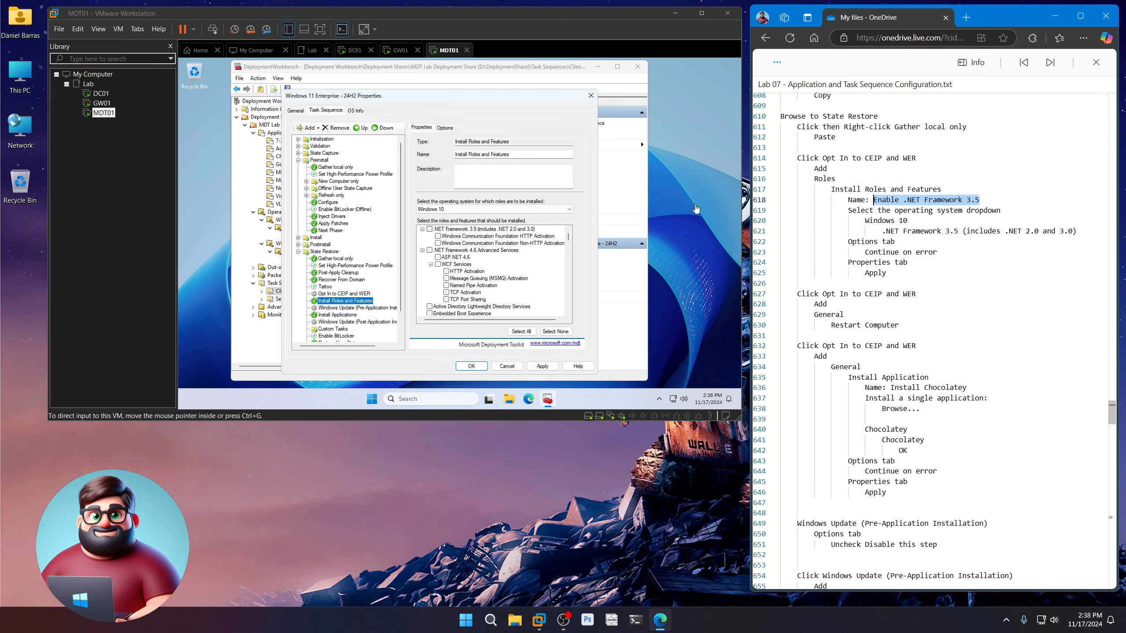
pyautogui.moveTo(510, 155); pyautogui.dragTo(454, 154)
pyautogui.hotkey('ctrl', 'v')
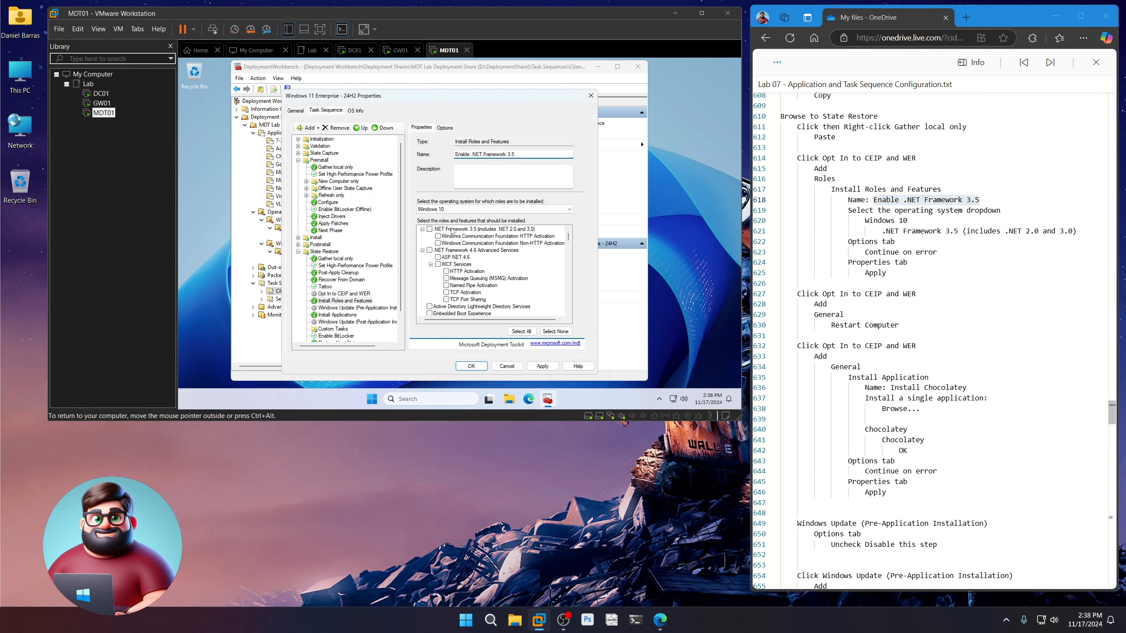
# Step: Select the .NET Framework 3.5 (includes .NET 2.0 and 3.0) feature for Windows 10, enable Continue on error, and apply the changes
pyautogui.click(429, 229)
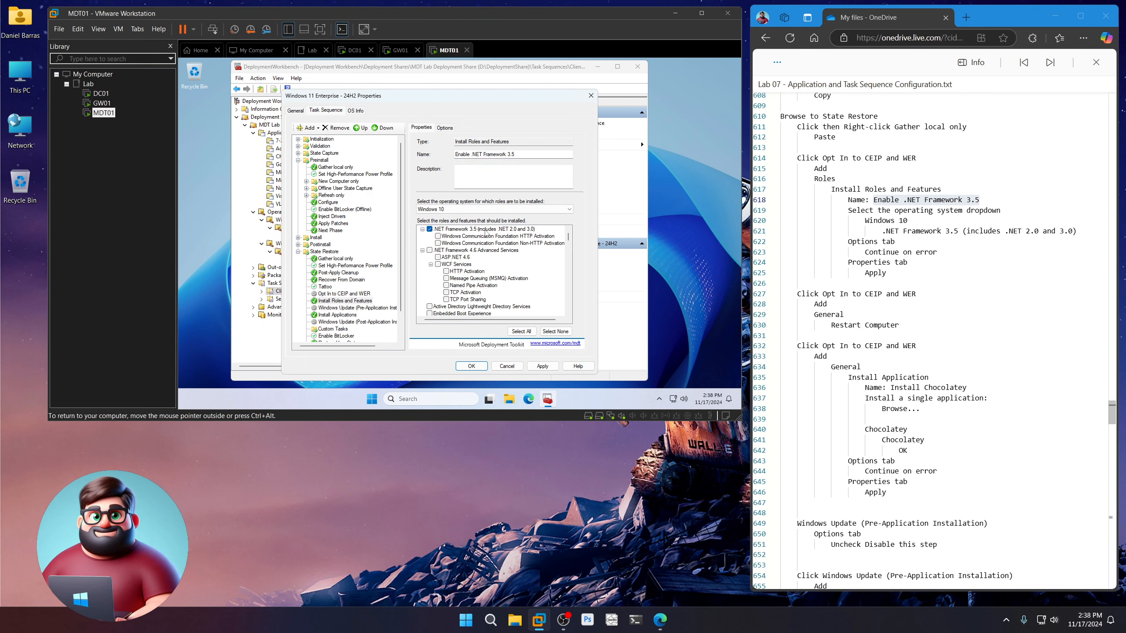
pyautogui.click(447, 128)
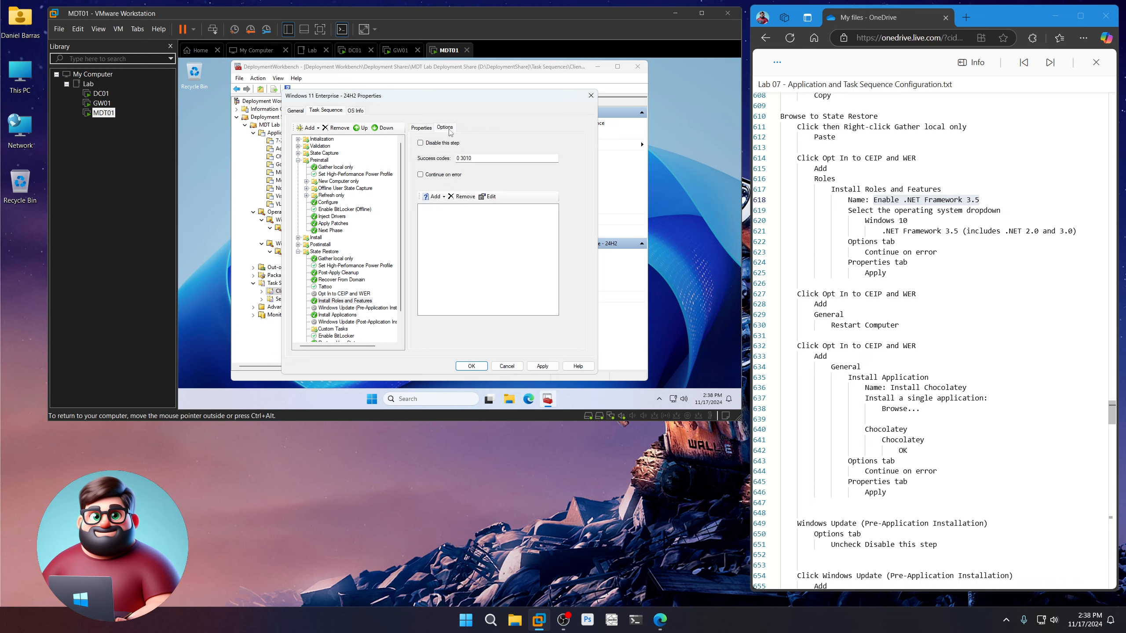
pyautogui.click(449, 176)
pyautogui.click(421, 128)
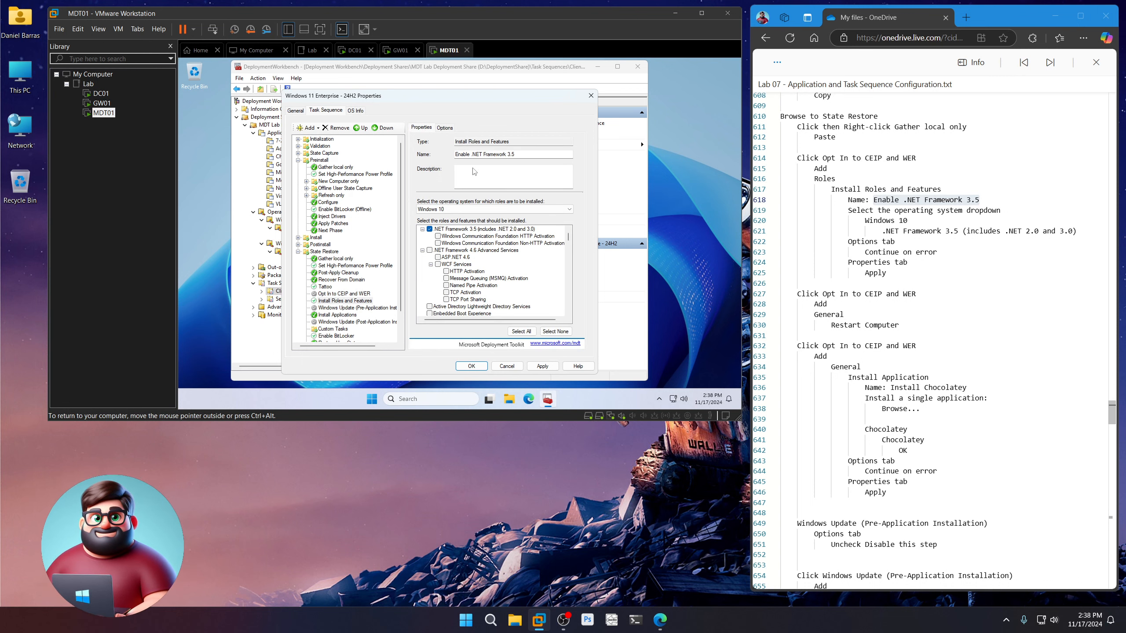
pyautogui.click(543, 366)
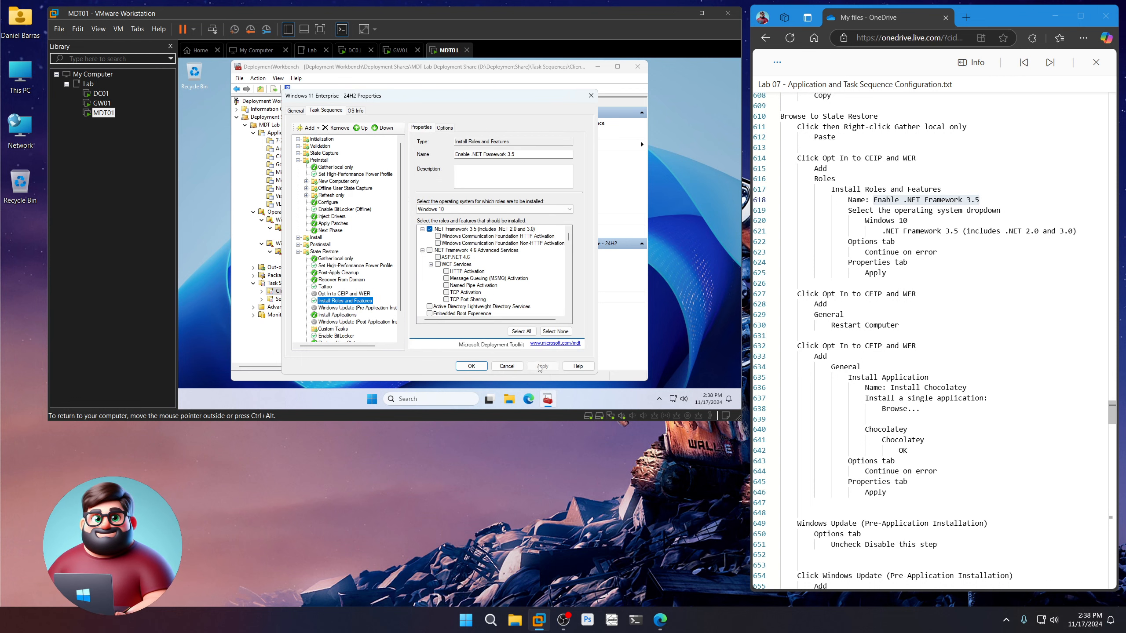
# Step: Add a Restart computer step directly after Opt In to CEIP and WER in the State Restore group
pyautogui.click(343, 294)
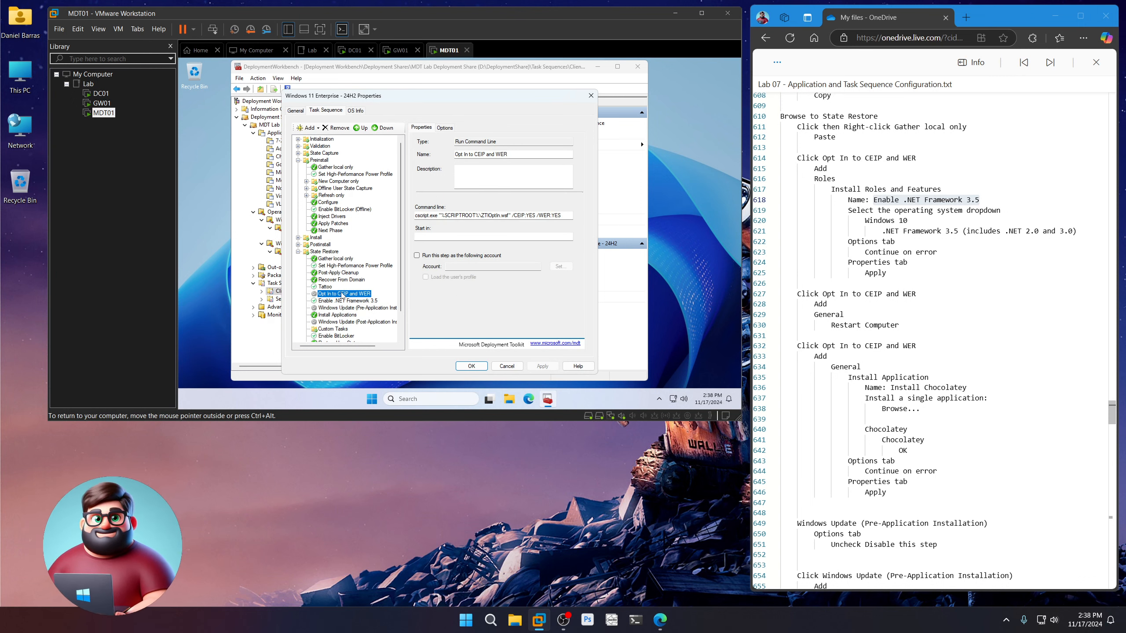
pyautogui.click(306, 128)
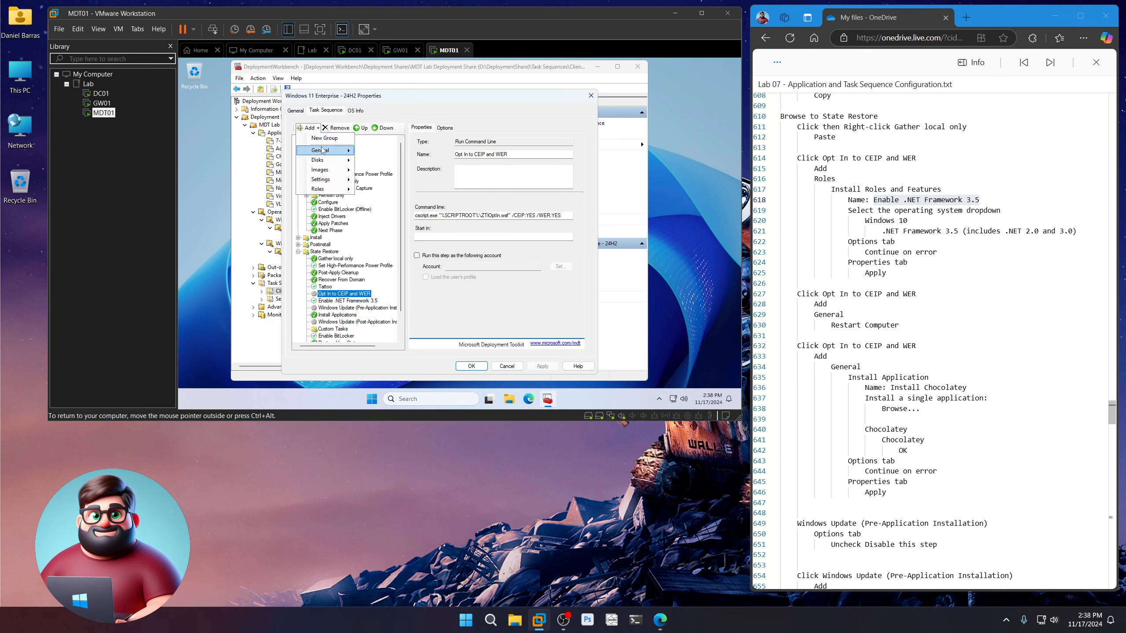
pyautogui.moveTo(322, 151)
pyautogui.click(390, 180)
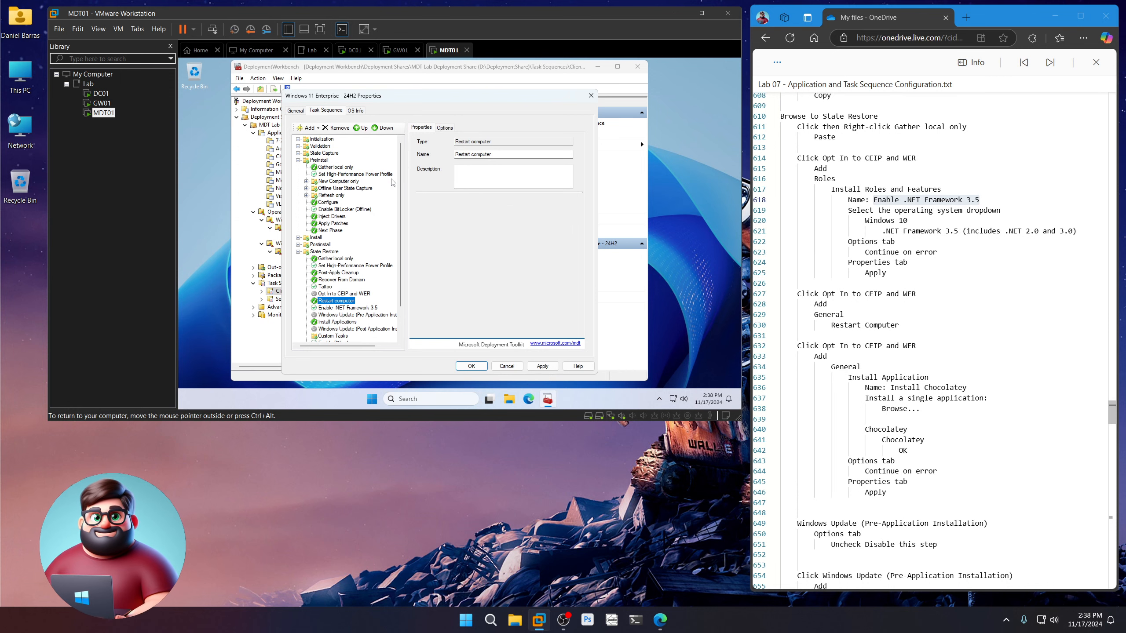
# Step: Add an Install Application step directly after Opt In to CEIP and WER, following the lab notes
pyautogui.scroll(-2, 833, 309)
pyautogui.scroll(-5, 833, 309)
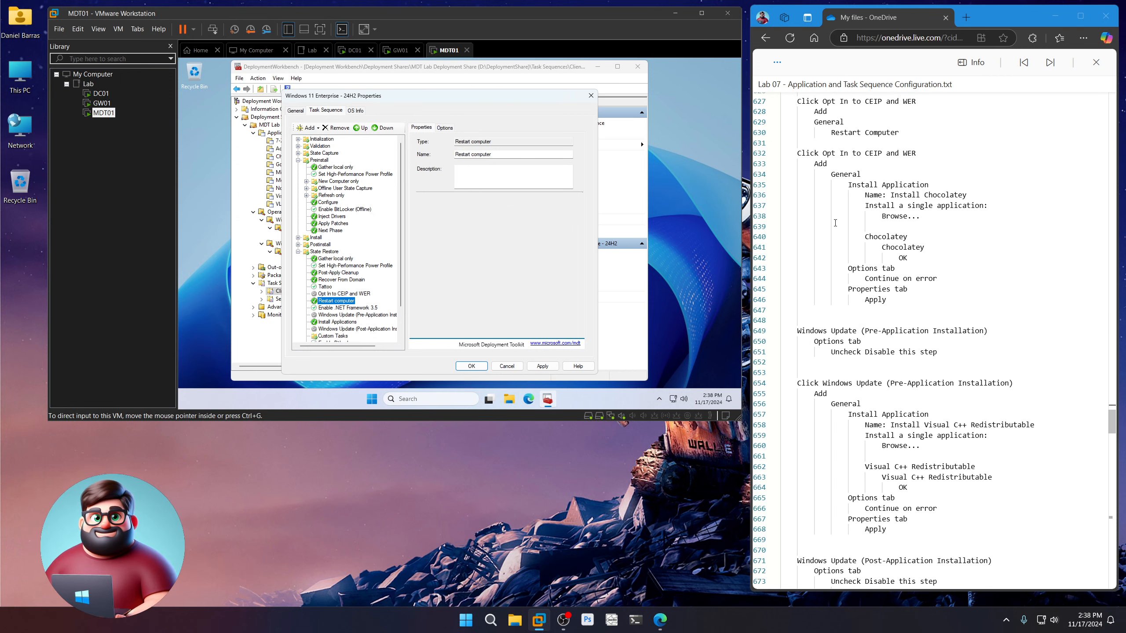
pyautogui.click(352, 295)
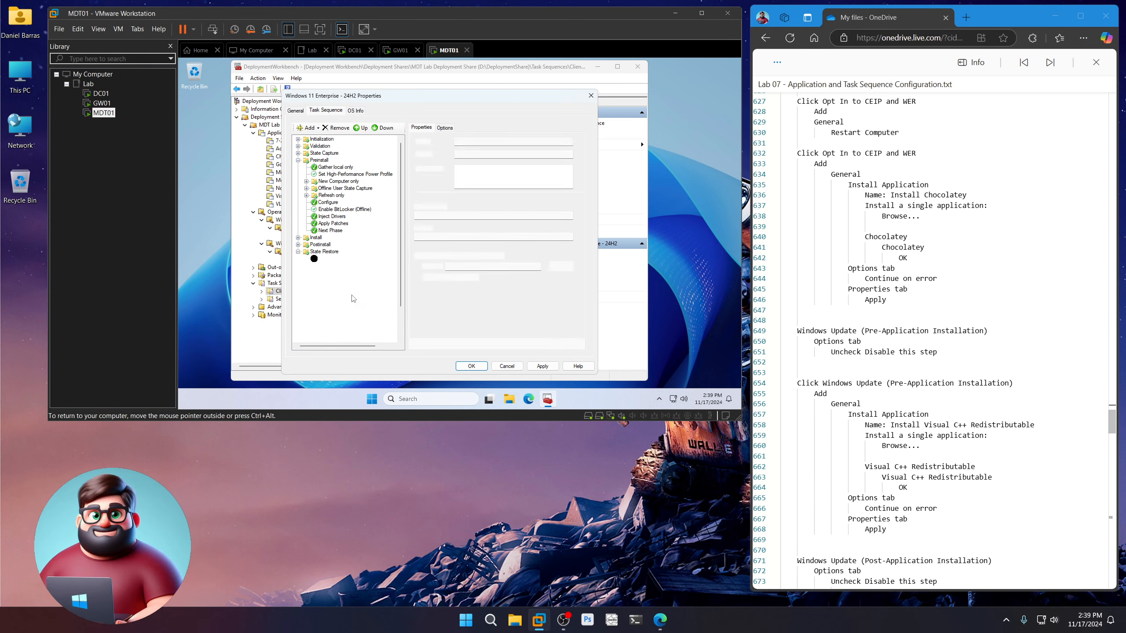
pyautogui.click(315, 128)
pyautogui.moveTo(316, 152)
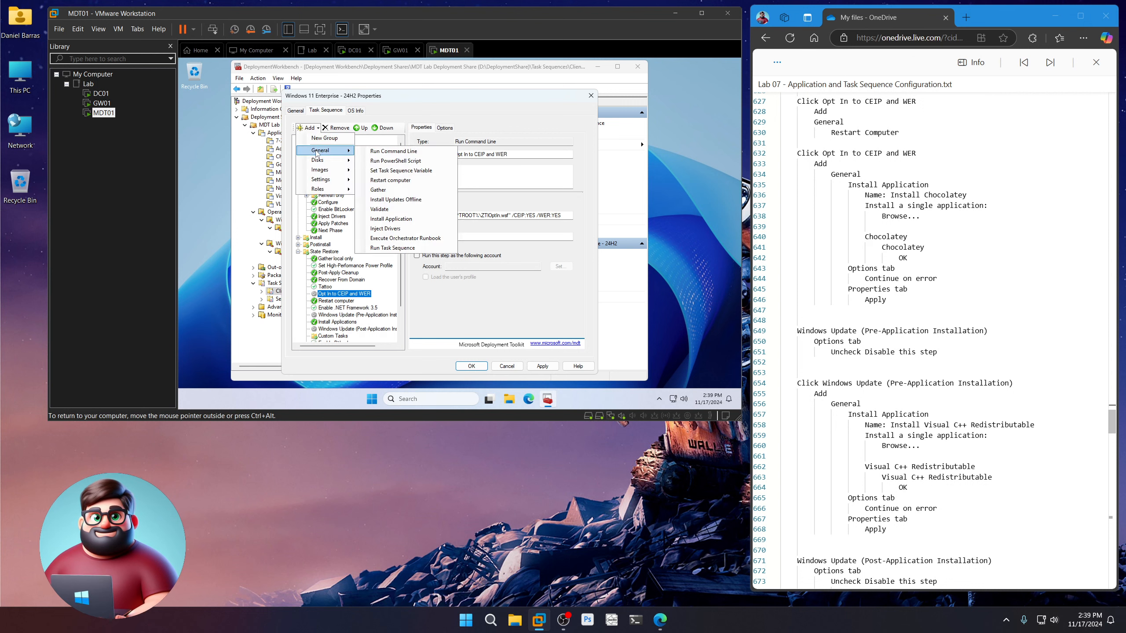
pyautogui.click(408, 219)
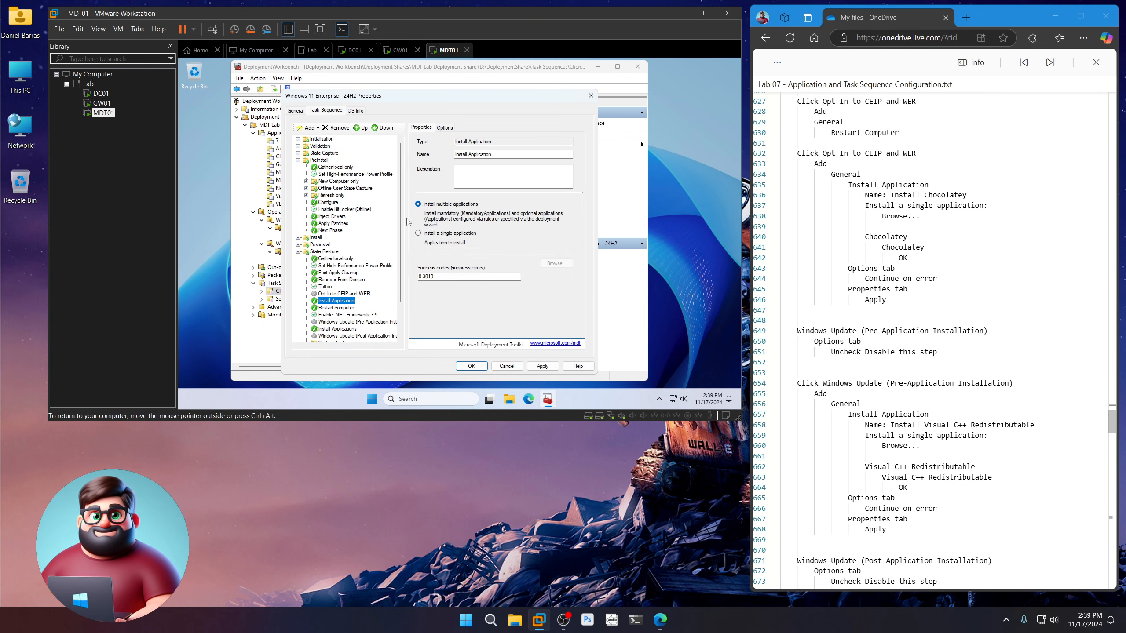
# Step: Rename the new Install Application step as Install Chocolatey, copied from the lab notes
pyautogui.moveTo(976, 196); pyautogui.dragTo(890, 197)
pyautogui.rightClick(899, 197)
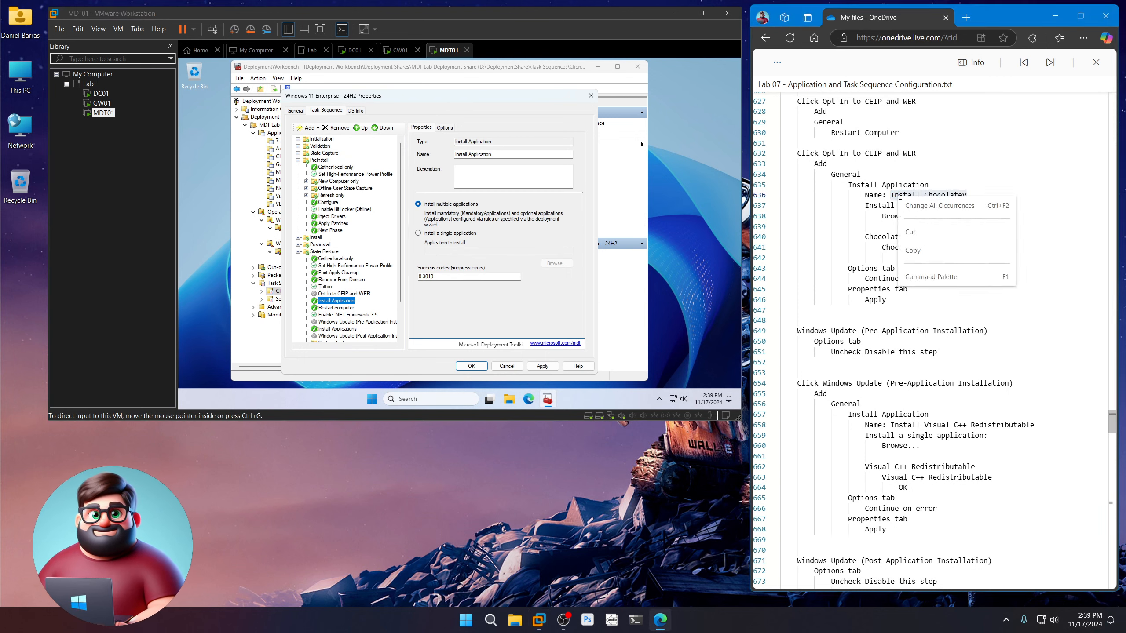
pyautogui.click(913, 251)
pyautogui.moveTo(510, 155); pyautogui.dragTo(434, 155)
pyautogui.hotkey('ctrl', 'v')
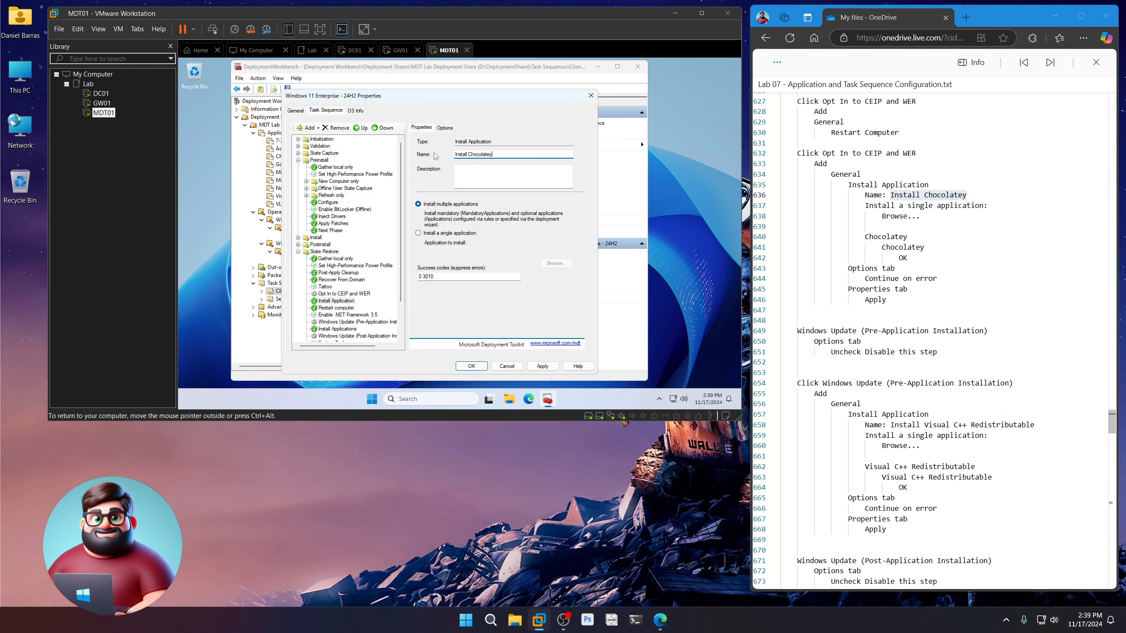
# Step: Set the Install Chocolatey step to install a single application and choose Chocolatey from the Chocolatey application folder
pyautogui.click(417, 233)
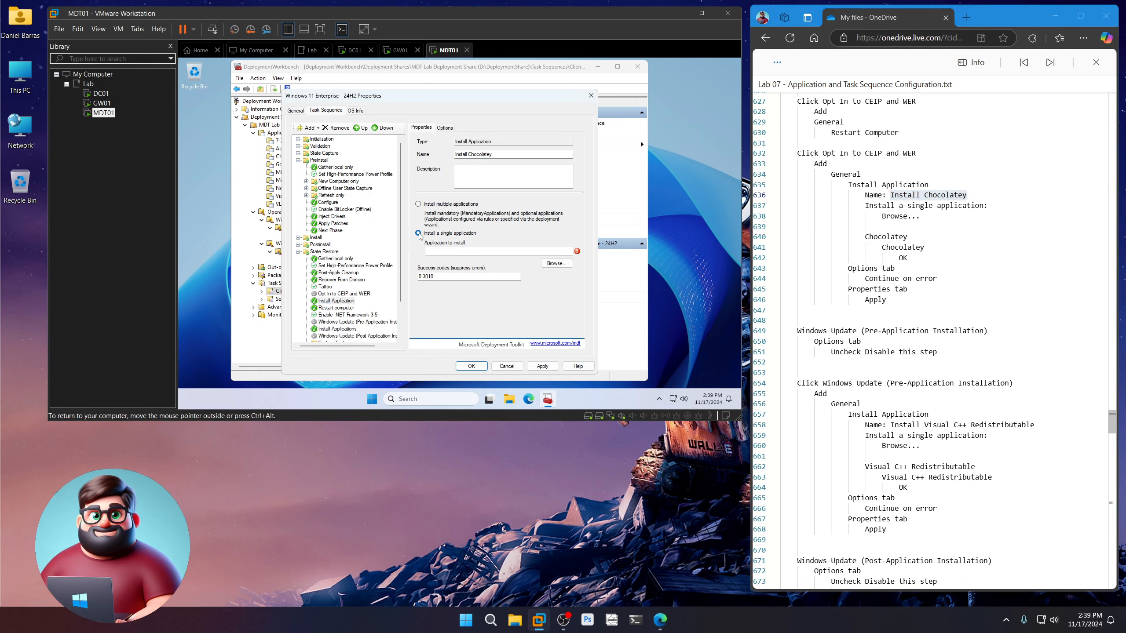
pyautogui.click(564, 266)
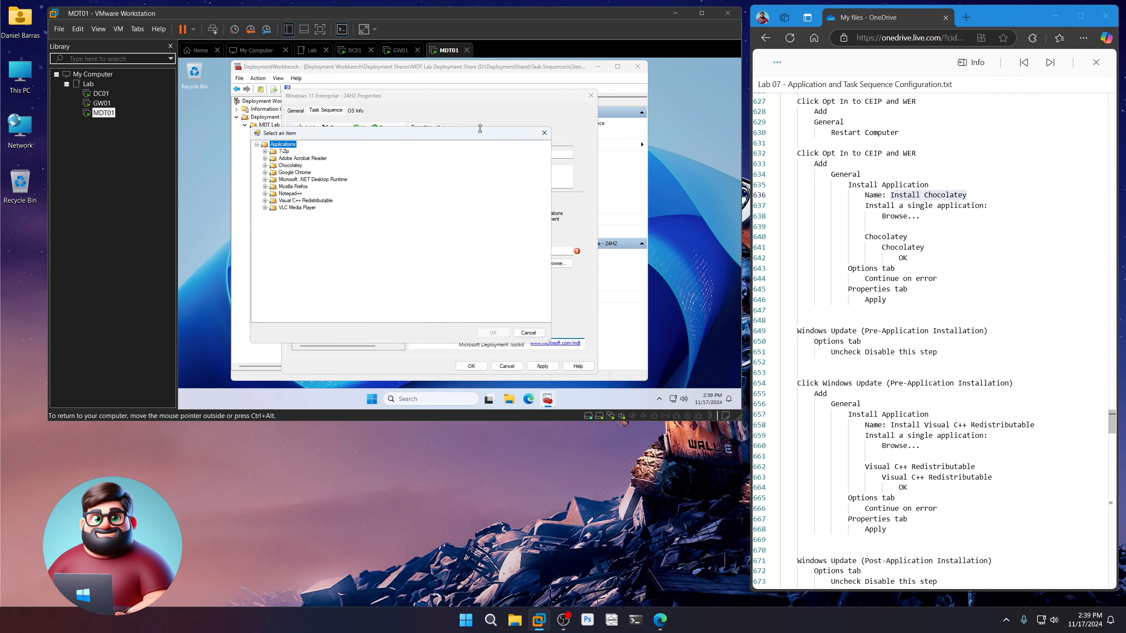
pyautogui.click(265, 165)
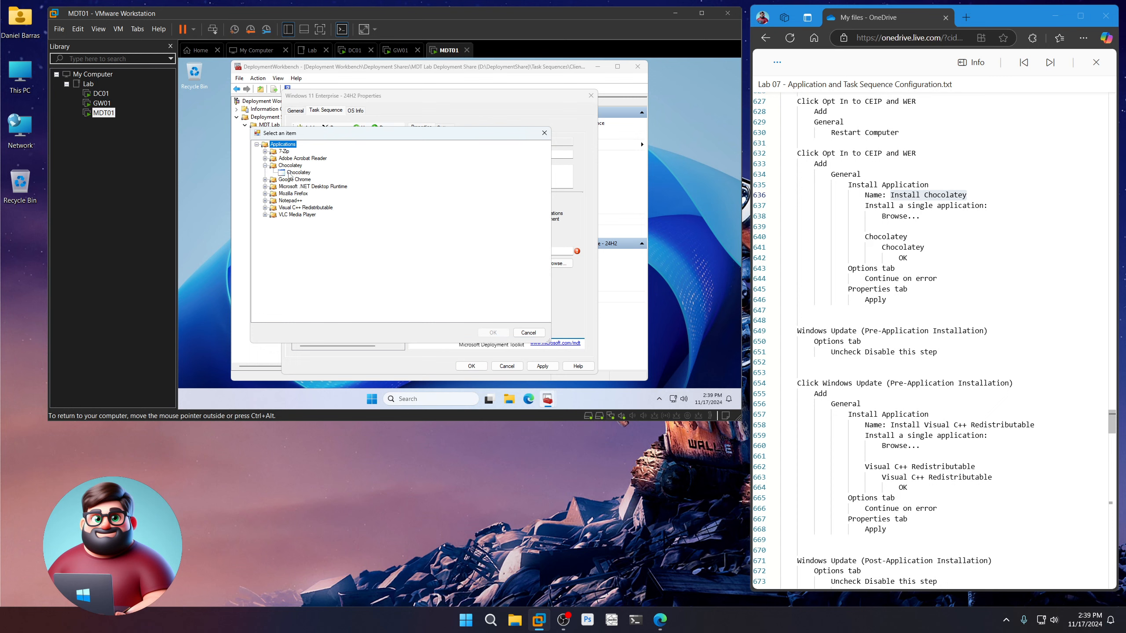
pyautogui.click(298, 172)
pyautogui.click(493, 332)
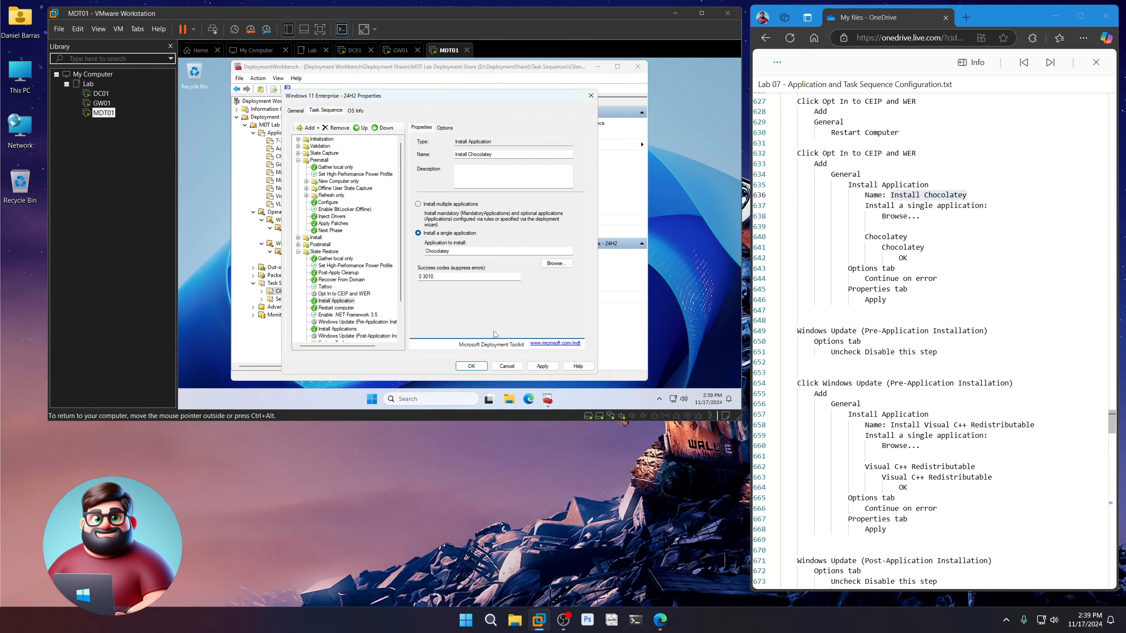
# Step: Set the Install Chocolatey step to continue on error and apply the task sequence changes
pyautogui.click(446, 128)
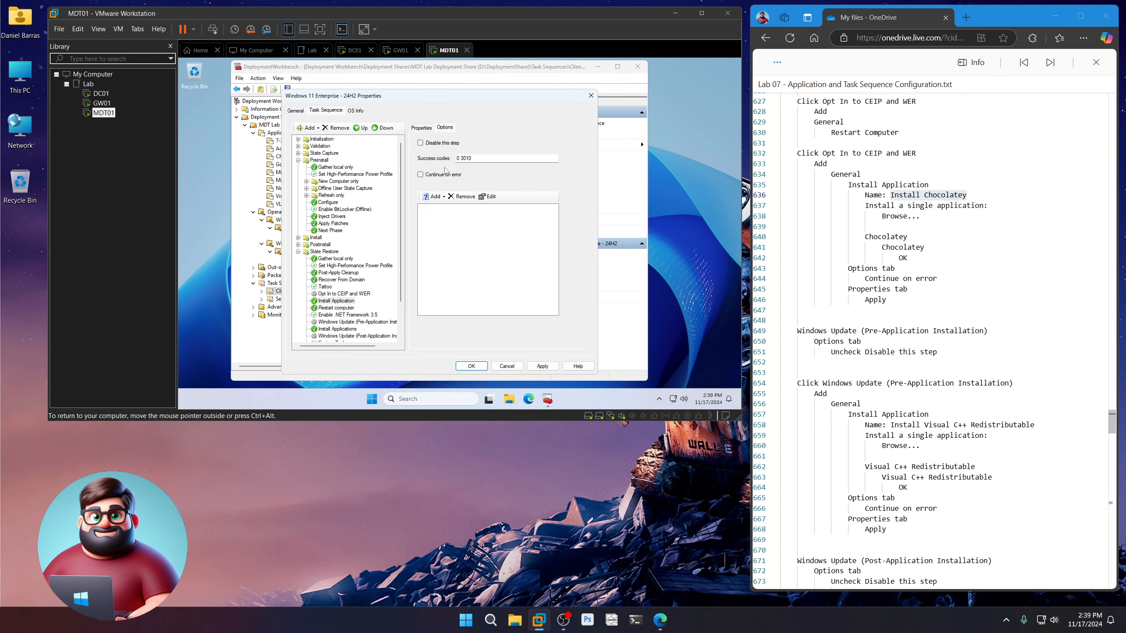
pyautogui.click(444, 174)
pyautogui.click(426, 129)
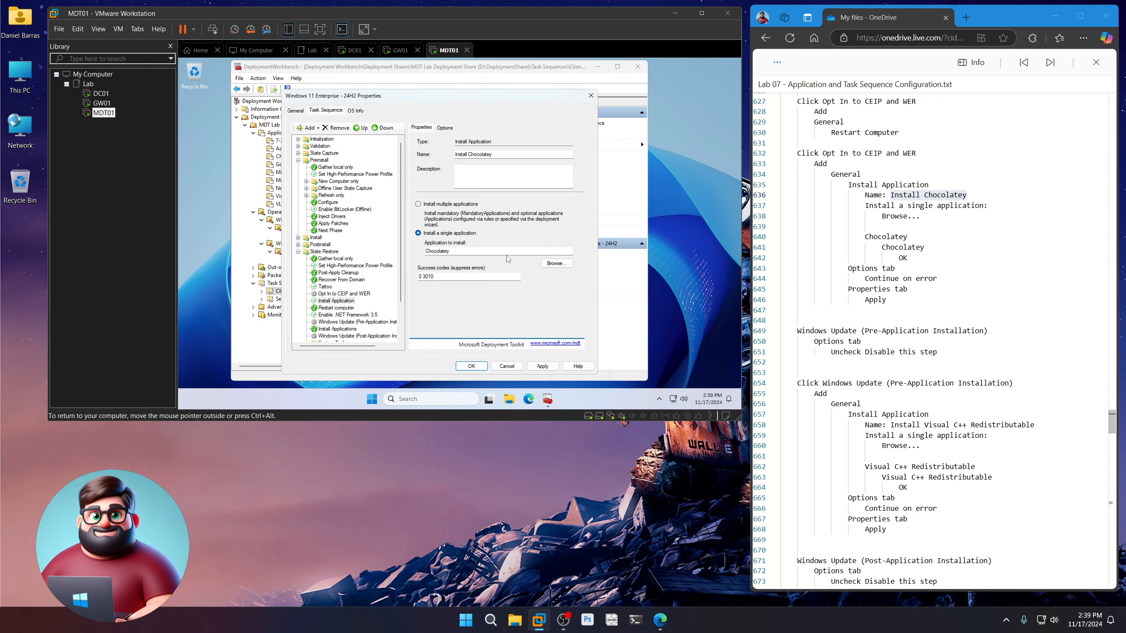
pyautogui.click(549, 366)
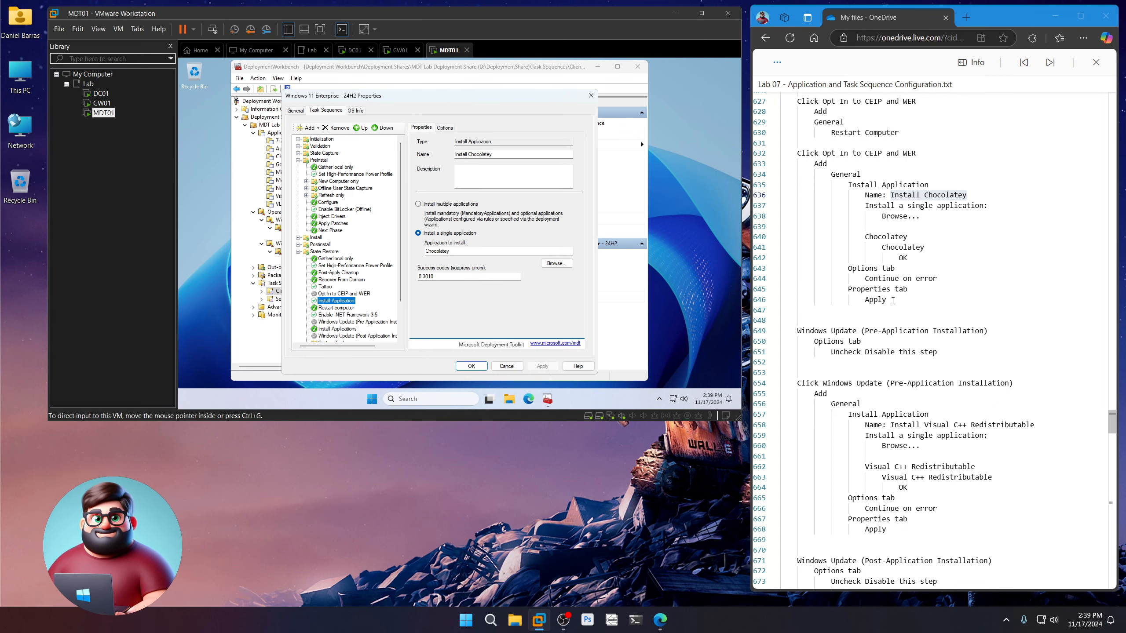
# Step: Enable the Windows Update (Pre-Application Installation) step in the State Restore group
pyautogui.scroll(-4, 931, 336)
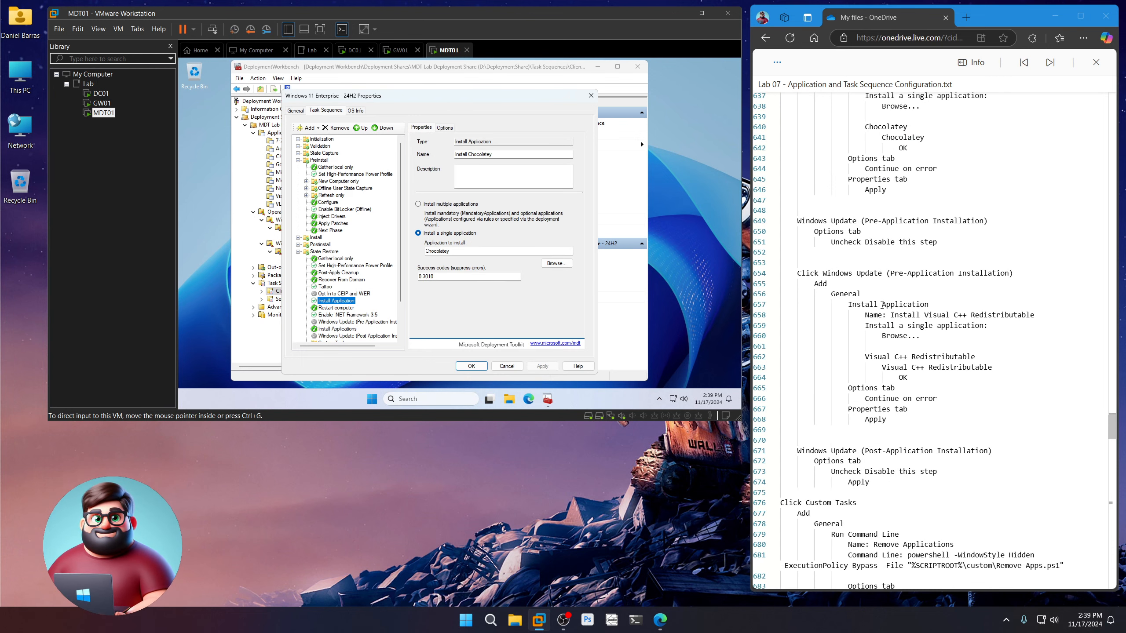
pyautogui.click(354, 323)
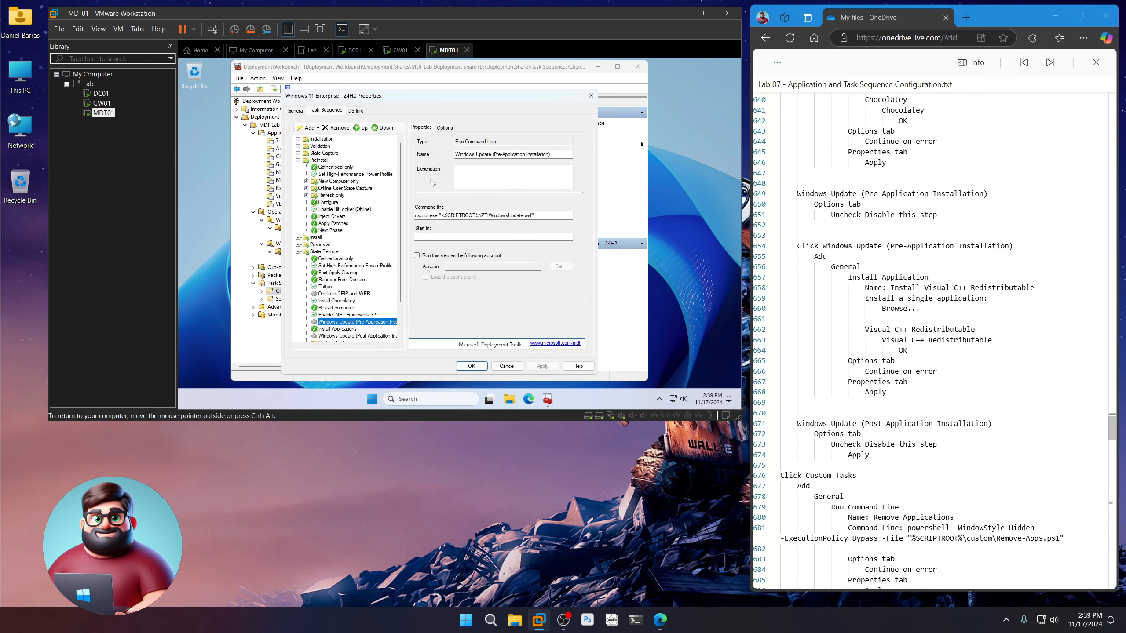
pyautogui.click(445, 128)
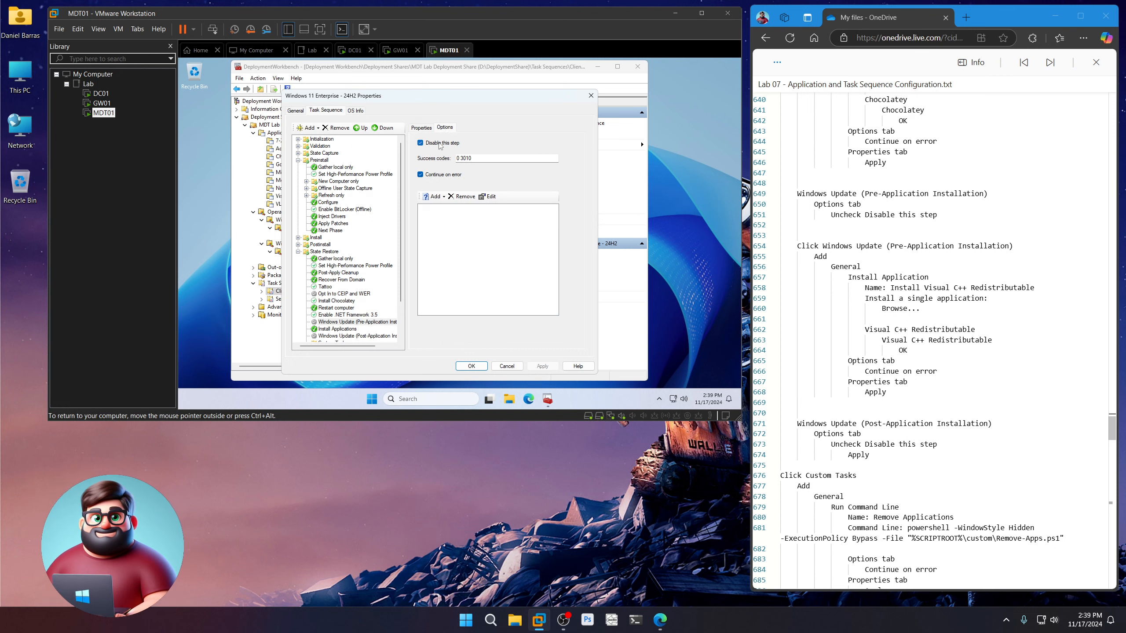
pyautogui.click(438, 144)
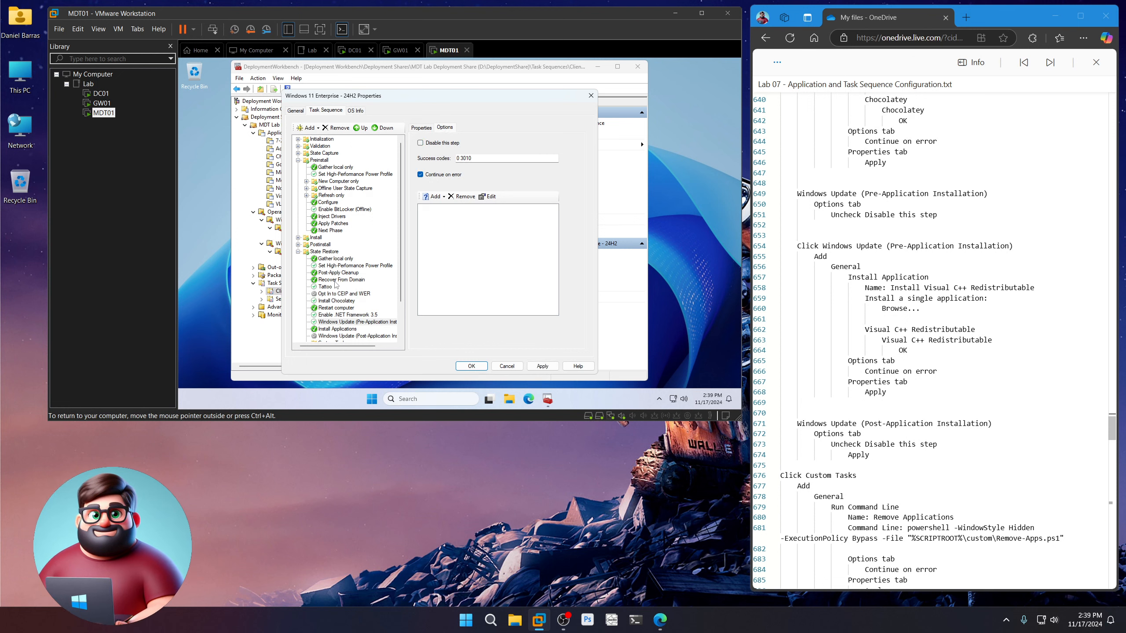
# Step: Add an Install Application step directly after Windows Update (Pre-Application Installation) and show its properties
pyautogui.scroll(-2, 350, 293)
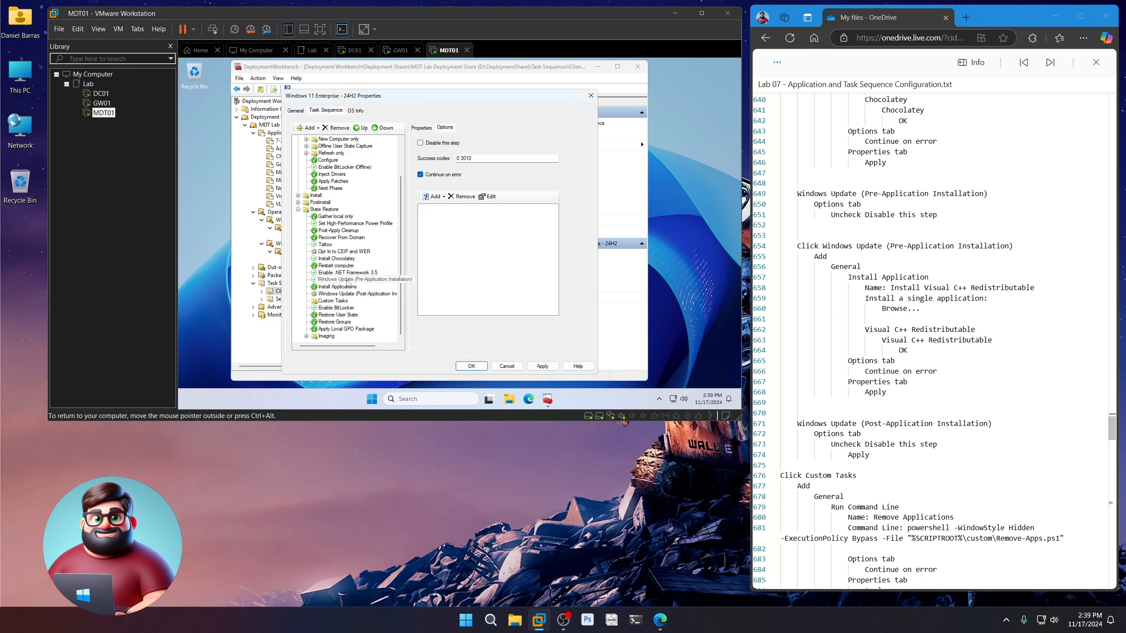
pyautogui.click(347, 282)
pyautogui.click(308, 128)
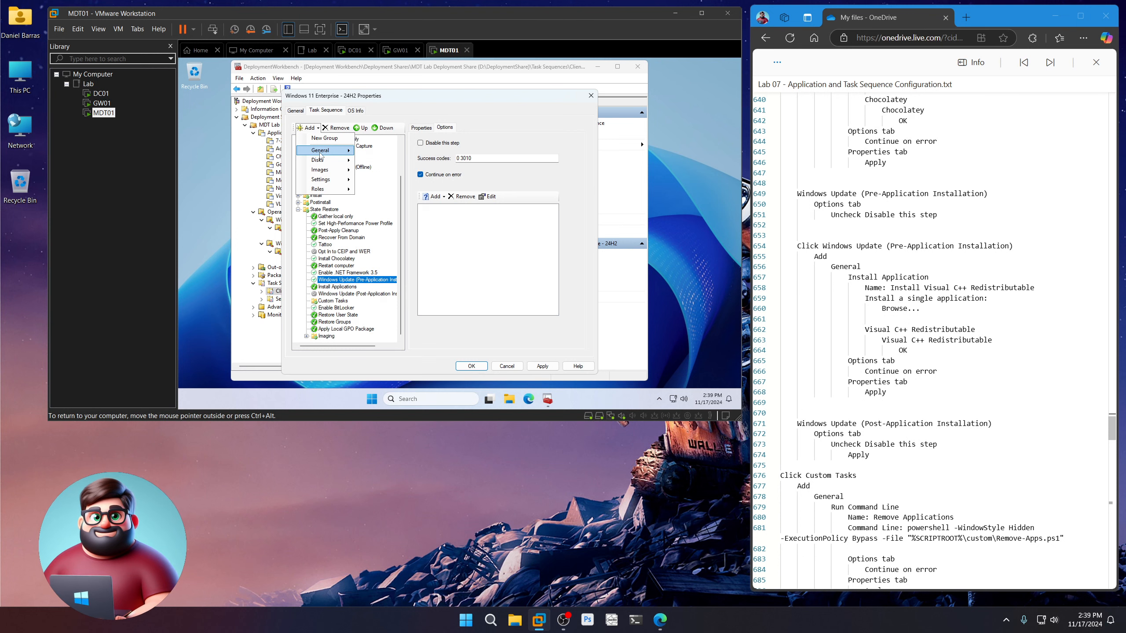
pyautogui.moveTo(320, 154)
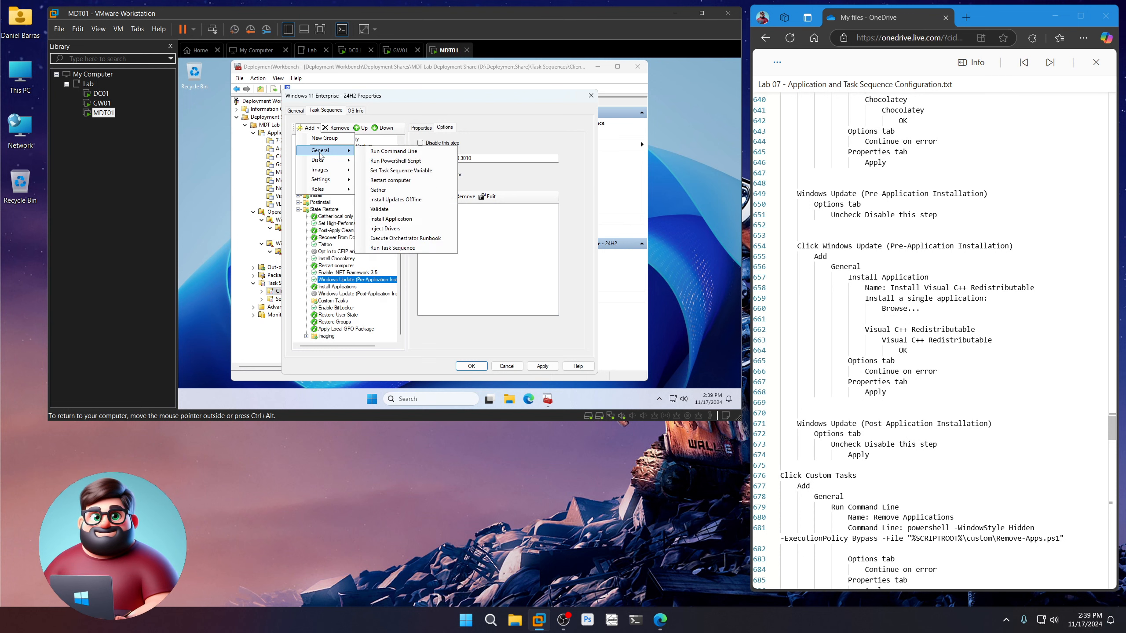
pyautogui.click(403, 219)
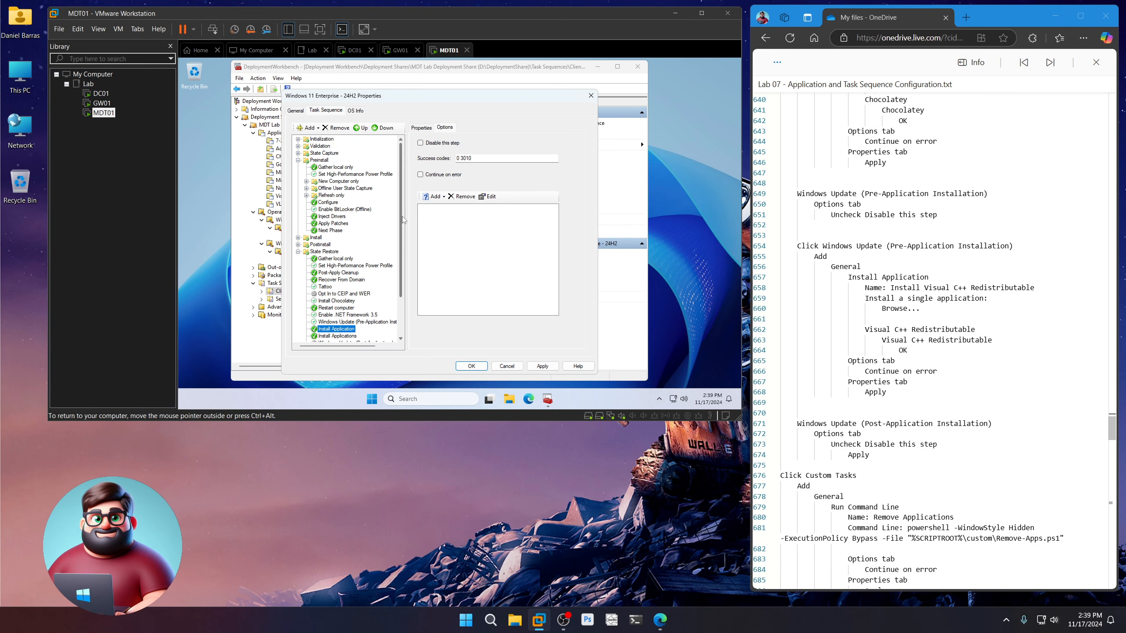
pyautogui.click(425, 128)
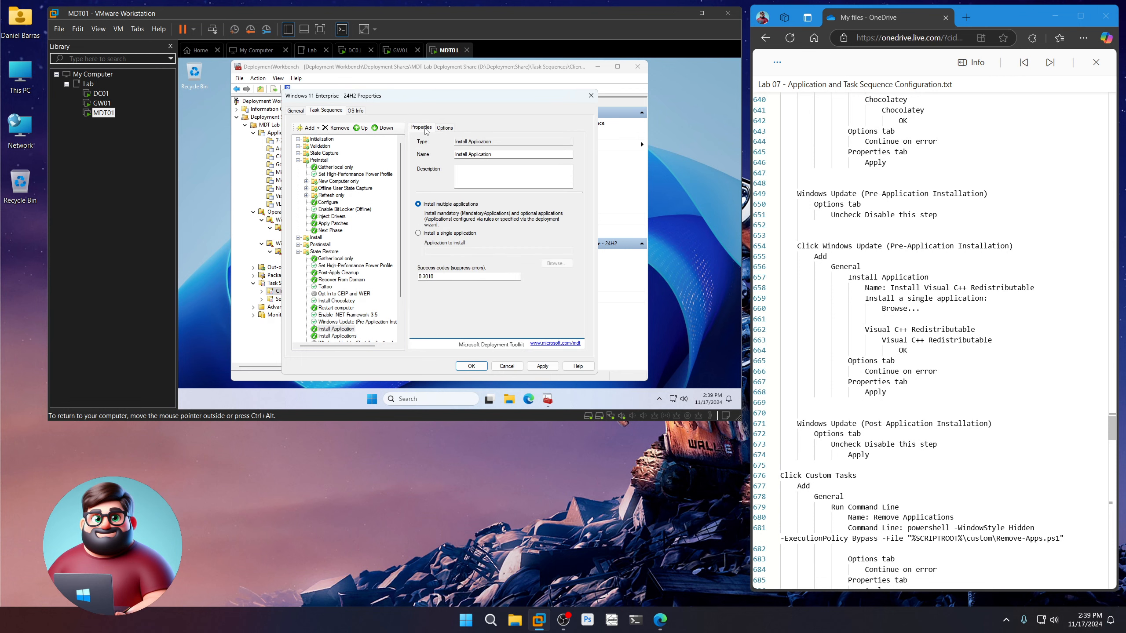
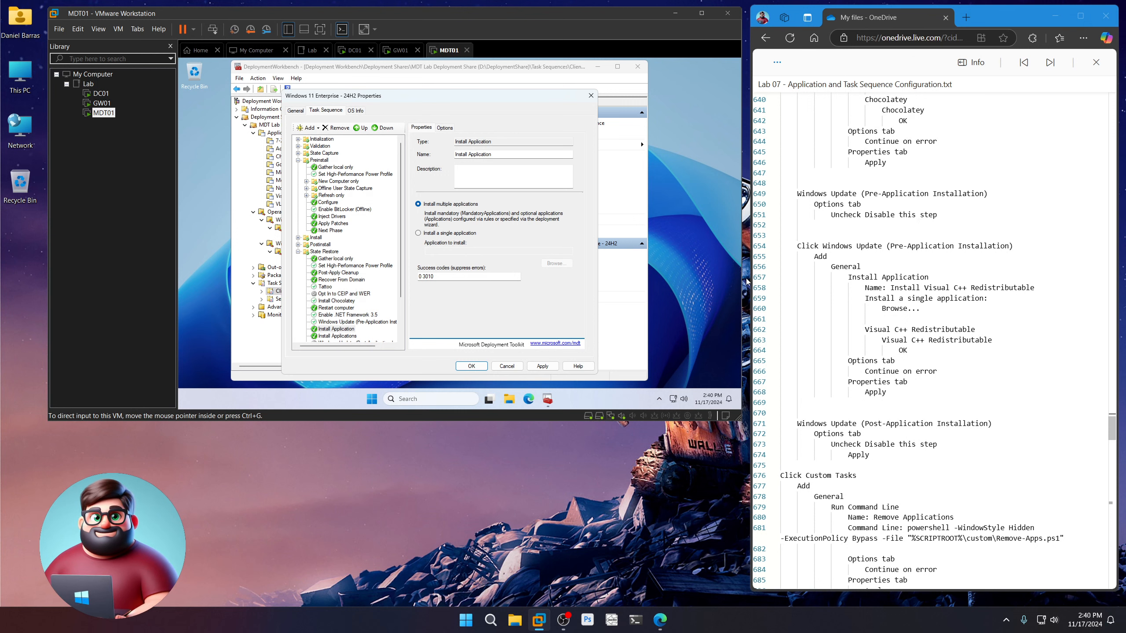
# Step: Set the new Install Application step to install a single application and choose Visual C++ Redistributable from its application folder
pyautogui.click(418, 233)
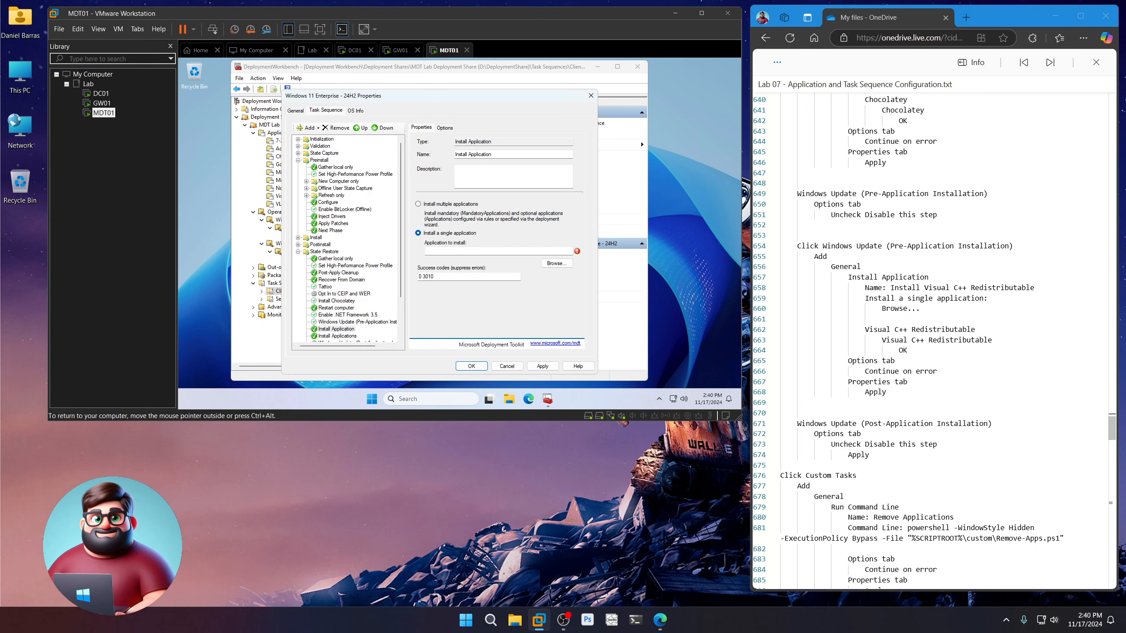
pyautogui.click(562, 265)
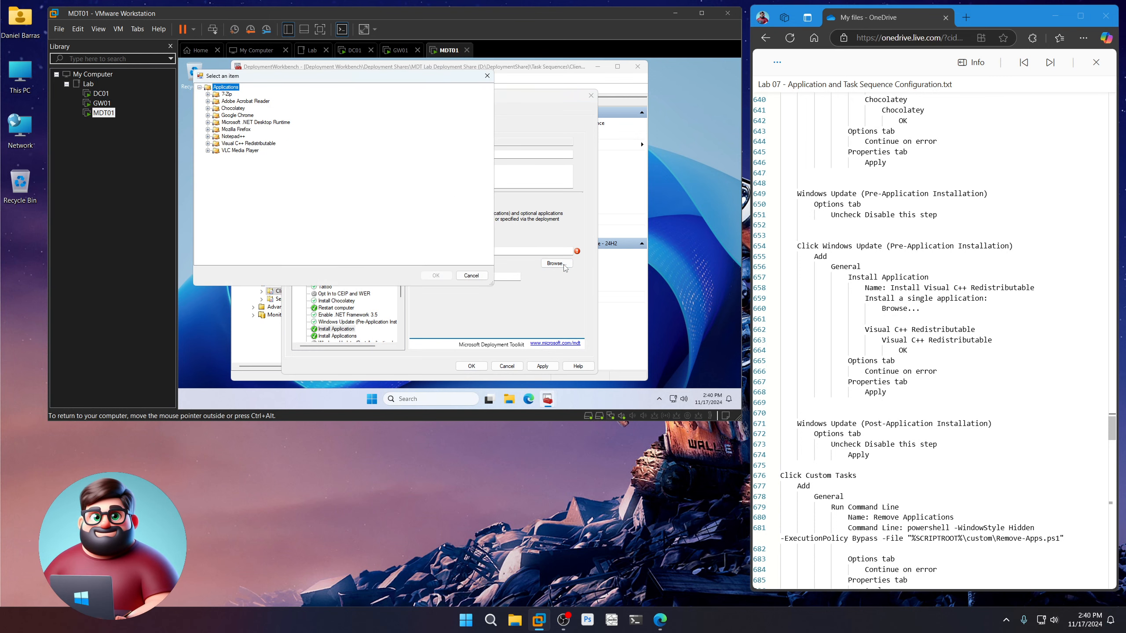
pyautogui.click(208, 143)
pyautogui.click(258, 151)
pyautogui.click(446, 277)
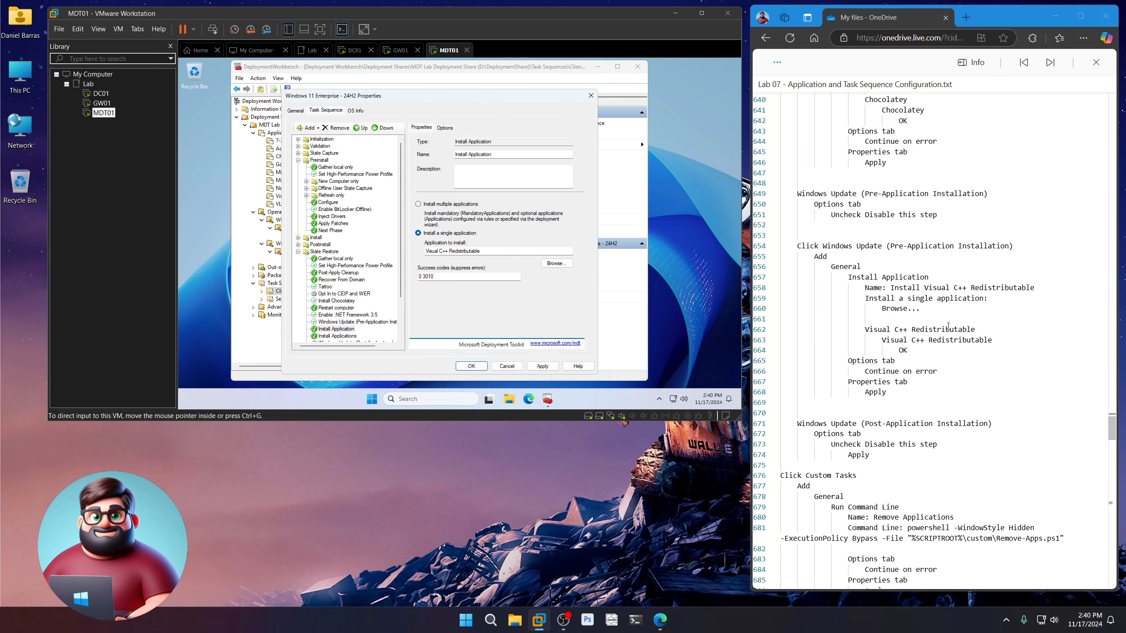
# Step: Rename the new Install Application step as Install Visual C++ Redistributable, copied from the lab notes
pyautogui.moveTo(1043, 287); pyautogui.dragTo(890, 287)
pyautogui.rightClick(916, 289)
pyautogui.click(940, 345)
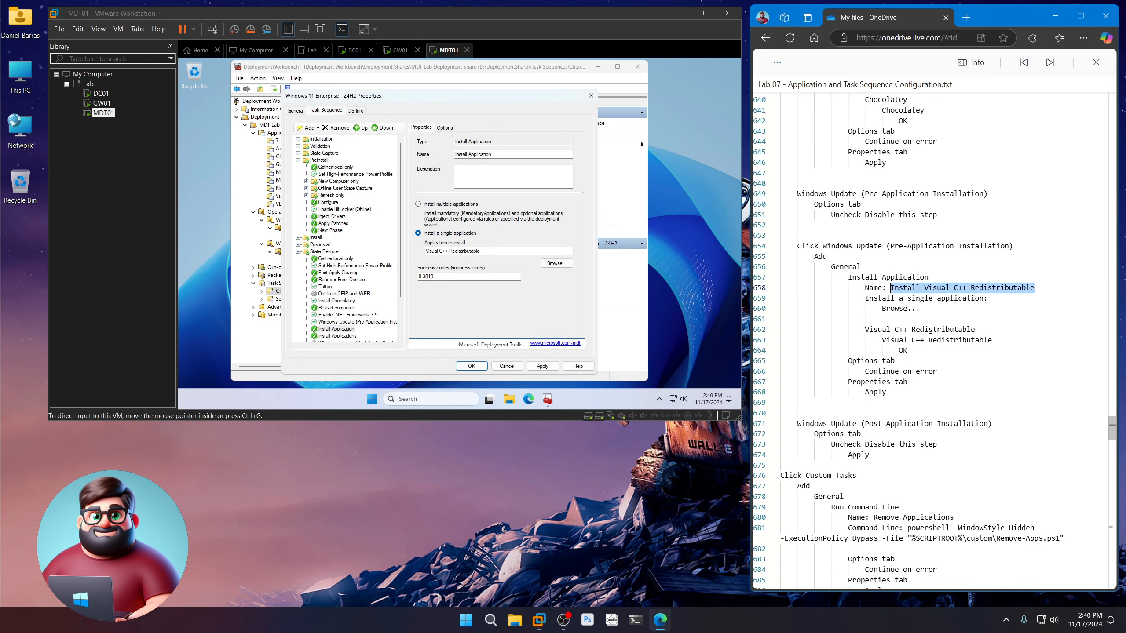
pyautogui.click(499, 156)
pyautogui.moveTo(500, 155); pyautogui.dragTo(440, 154)
pyautogui.hotkey('ctrl', 'v')
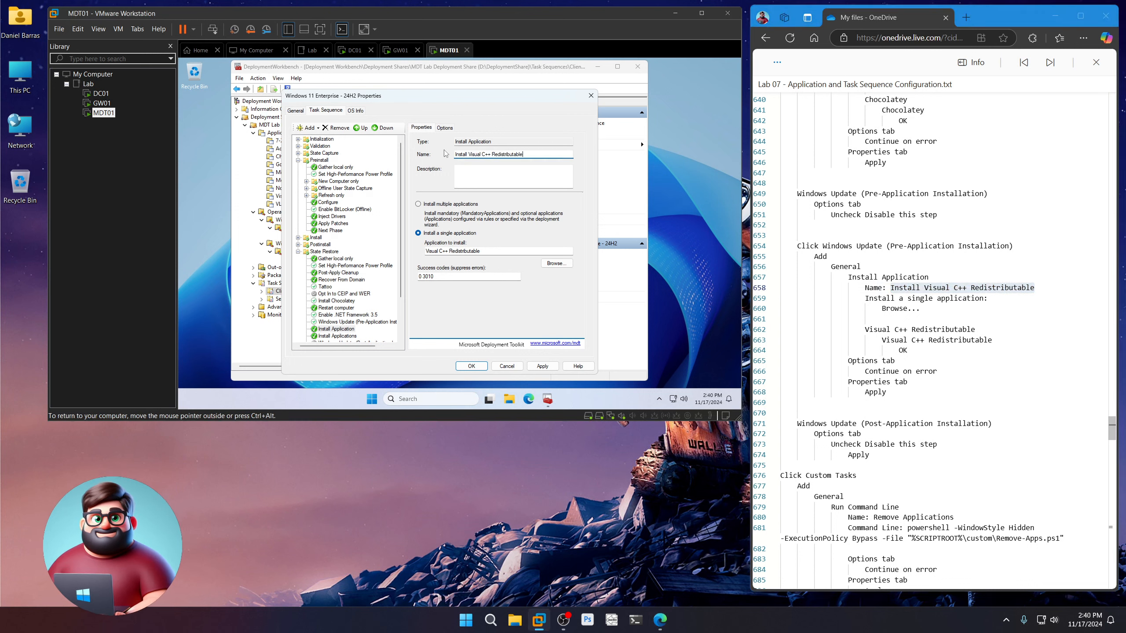
# Step: Set the Install Visual C++ Redistributable step to continue on error and apply the changes
pyautogui.click(445, 128)
pyautogui.click(421, 127)
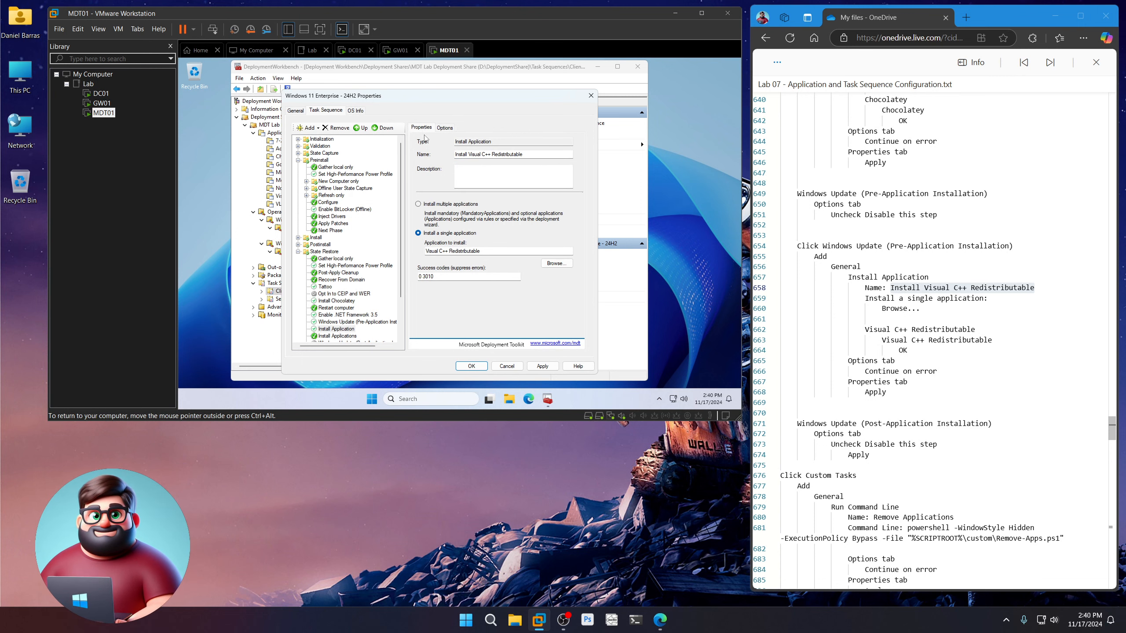
pyautogui.click(545, 366)
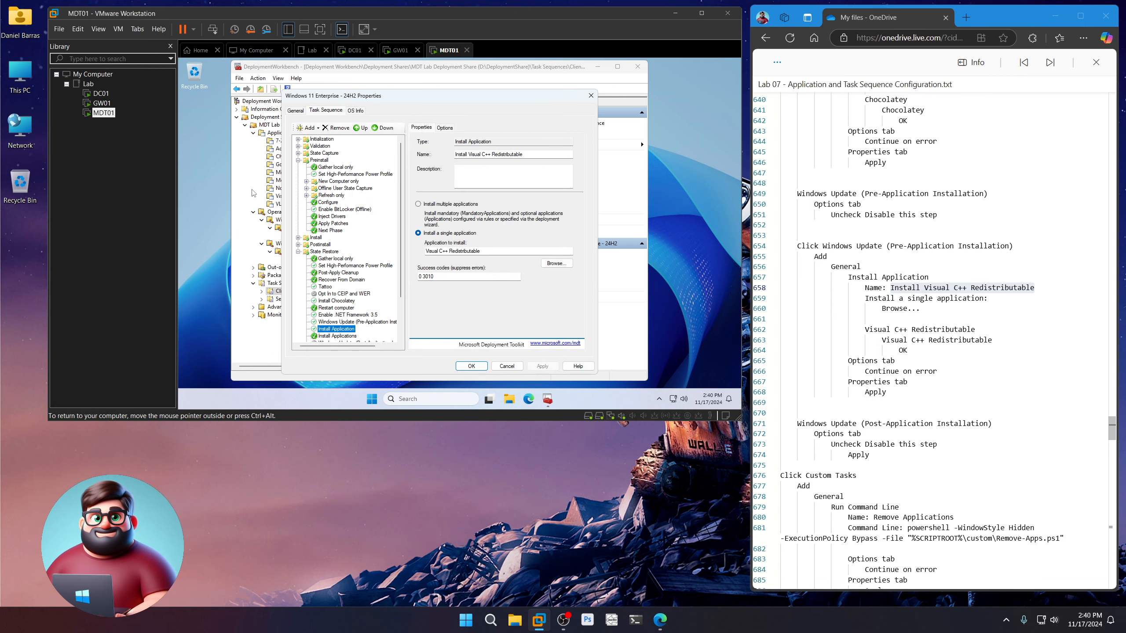
# Step: Hide the Visual C++ Redistributable application in the Deployment Wizard through its application properties
pyautogui.press('Return')
pyautogui.click(278, 198)
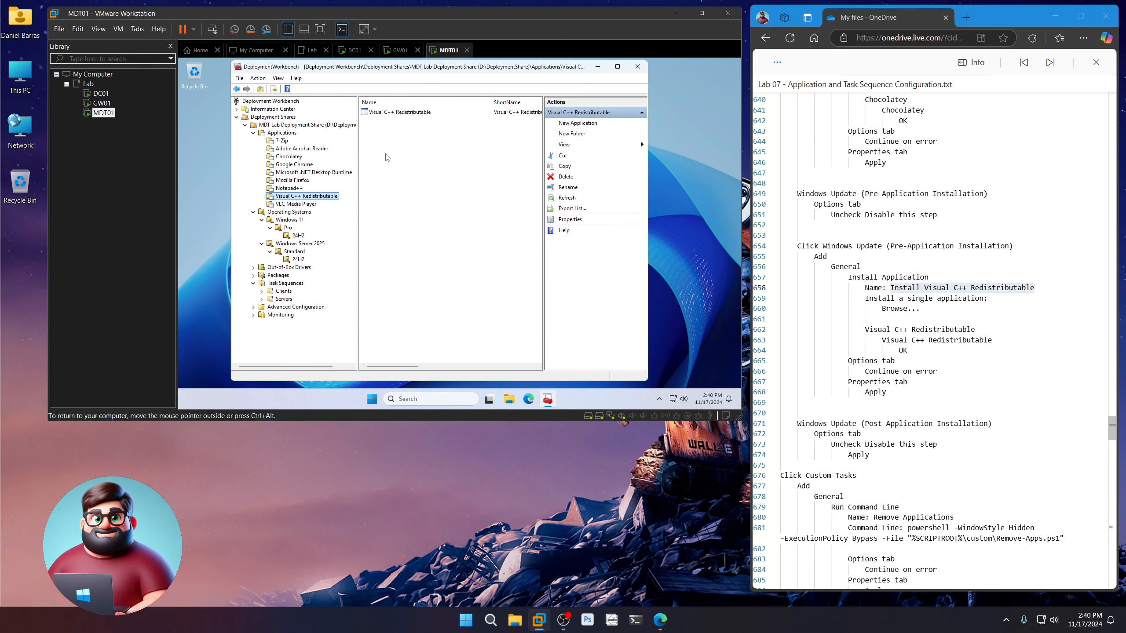
pyautogui.doubleClick(408, 113)
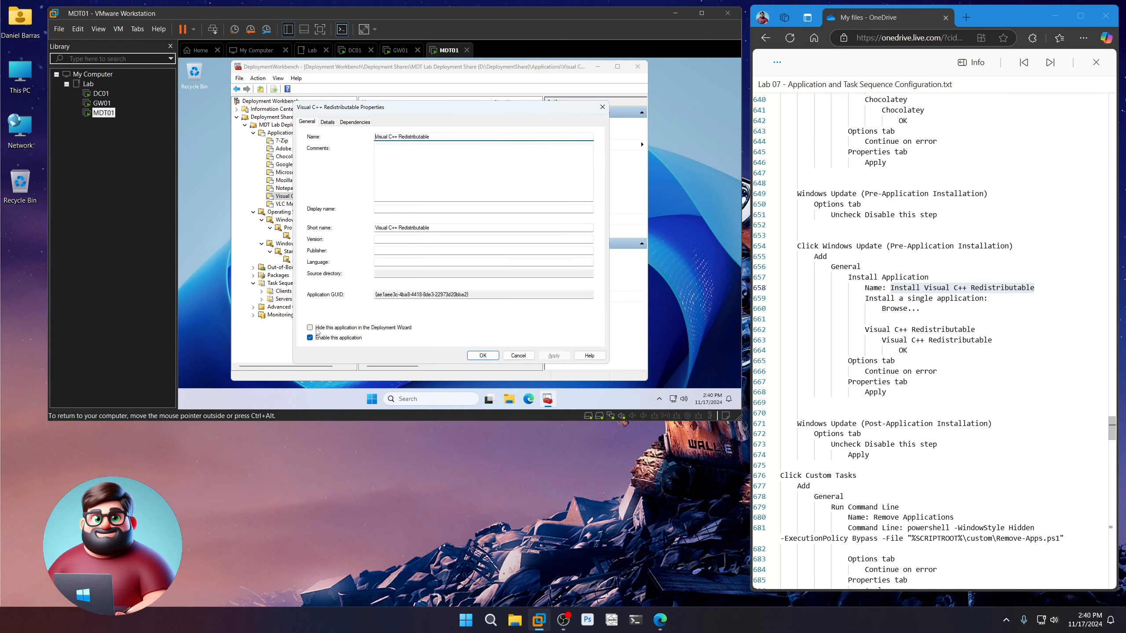
pyautogui.click(310, 327)
pyautogui.click(482, 355)
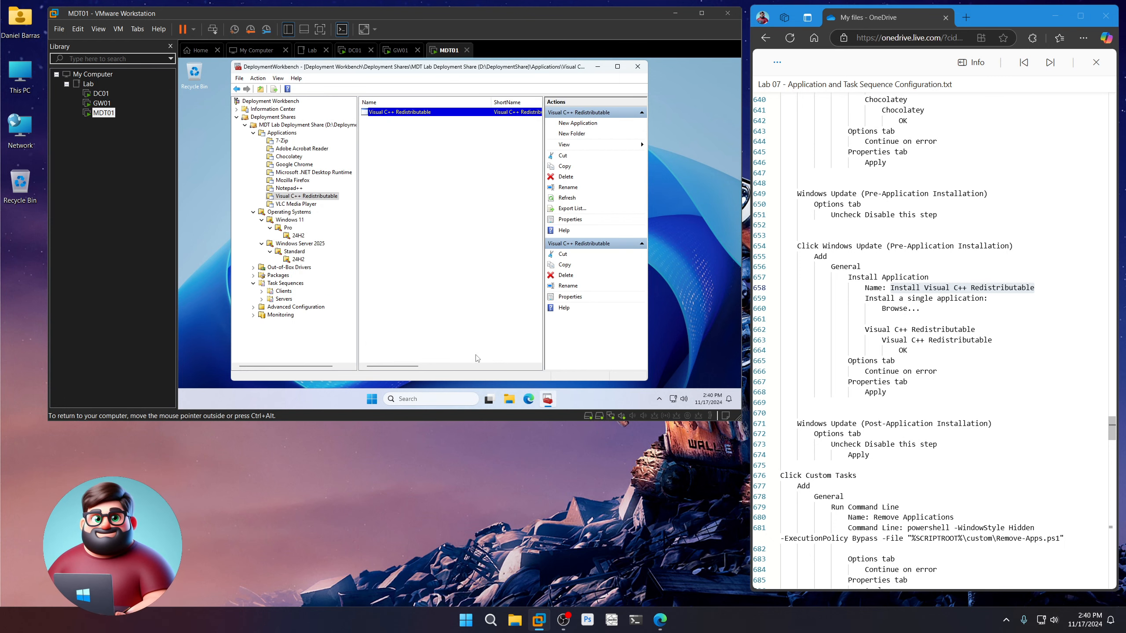
# Step: Bring the Windows 11 Enterprise - 24H2 task sequence properties back in front of the Deployment Workbench window
pyautogui.moveTo(548, 401)
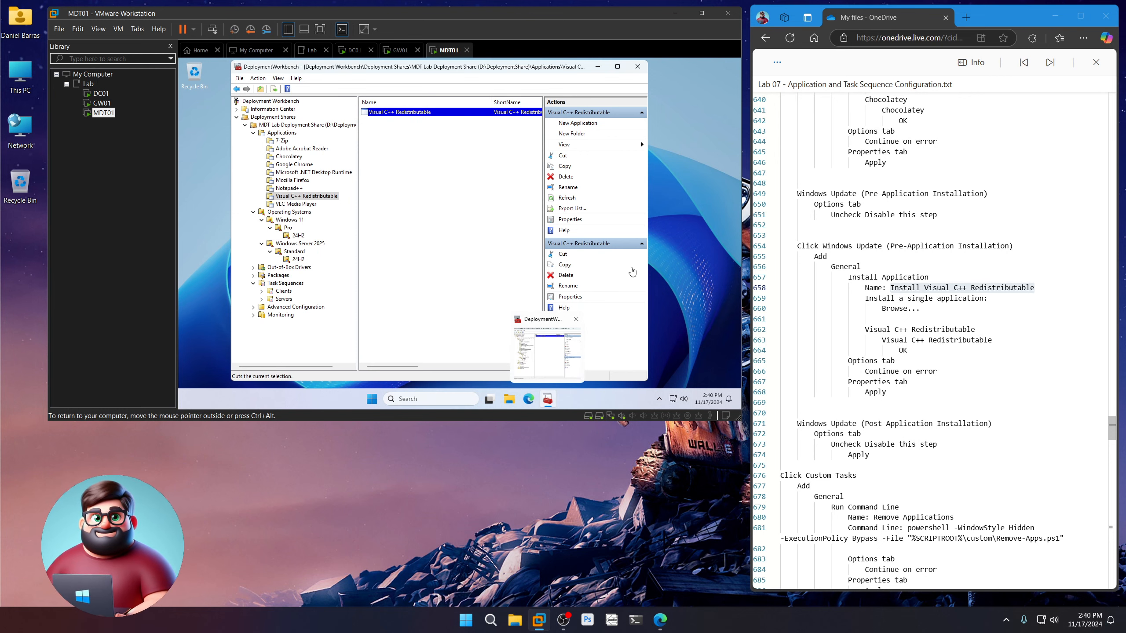
pyautogui.click(599, 67)
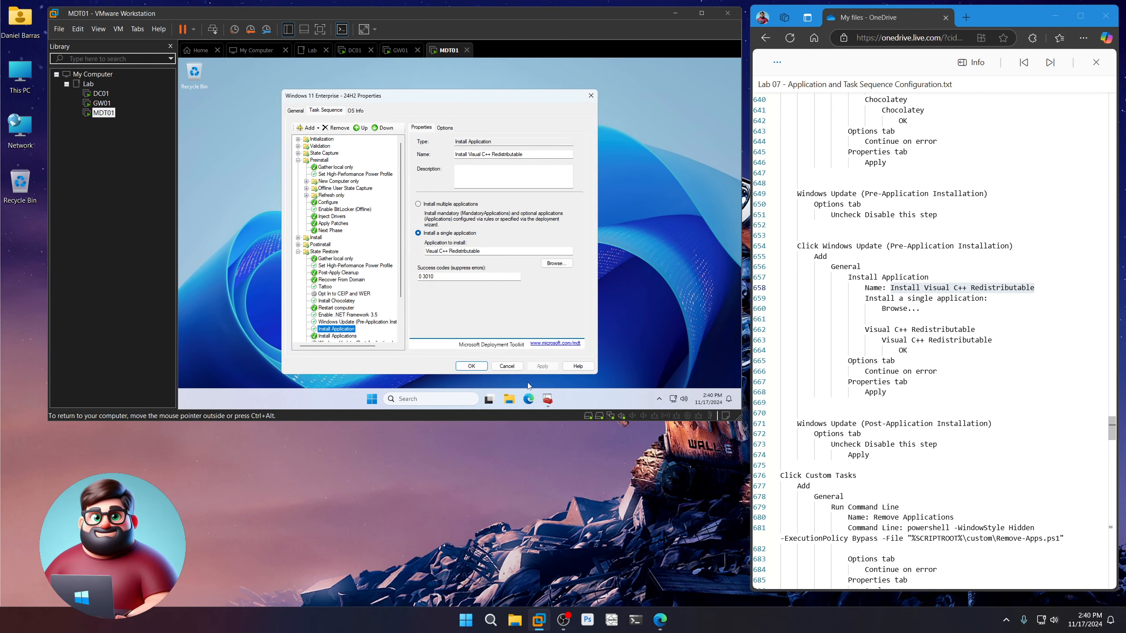
pyautogui.moveTo(434, 97); pyautogui.dragTo(561, 99)
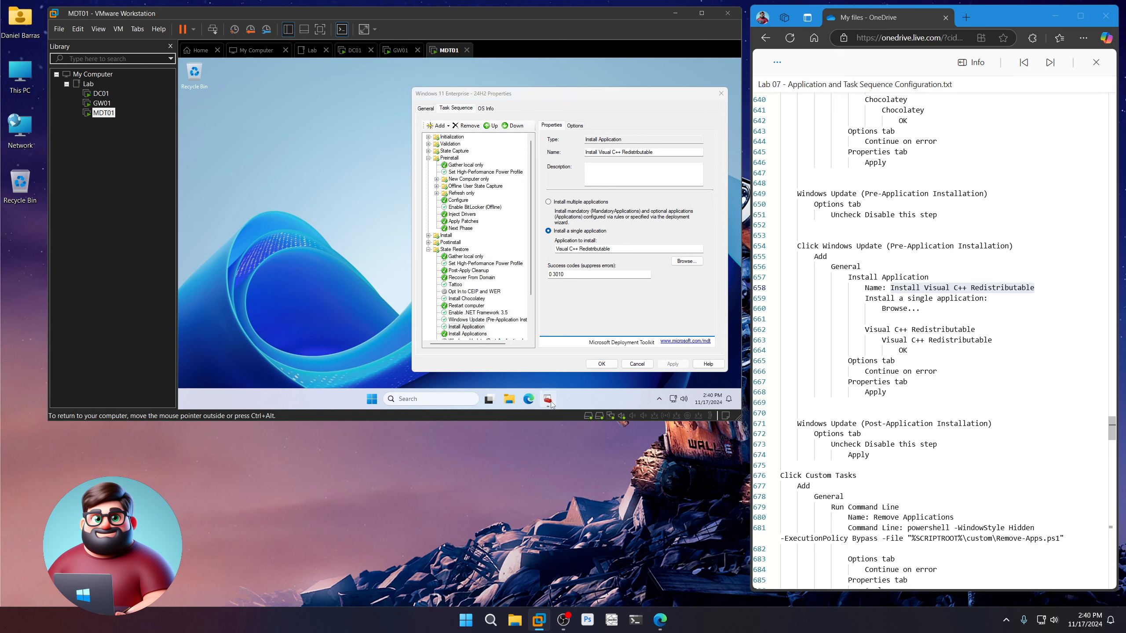
pyautogui.click(548, 399)
pyautogui.moveTo(666, 96); pyautogui.dragTo(559, 91)
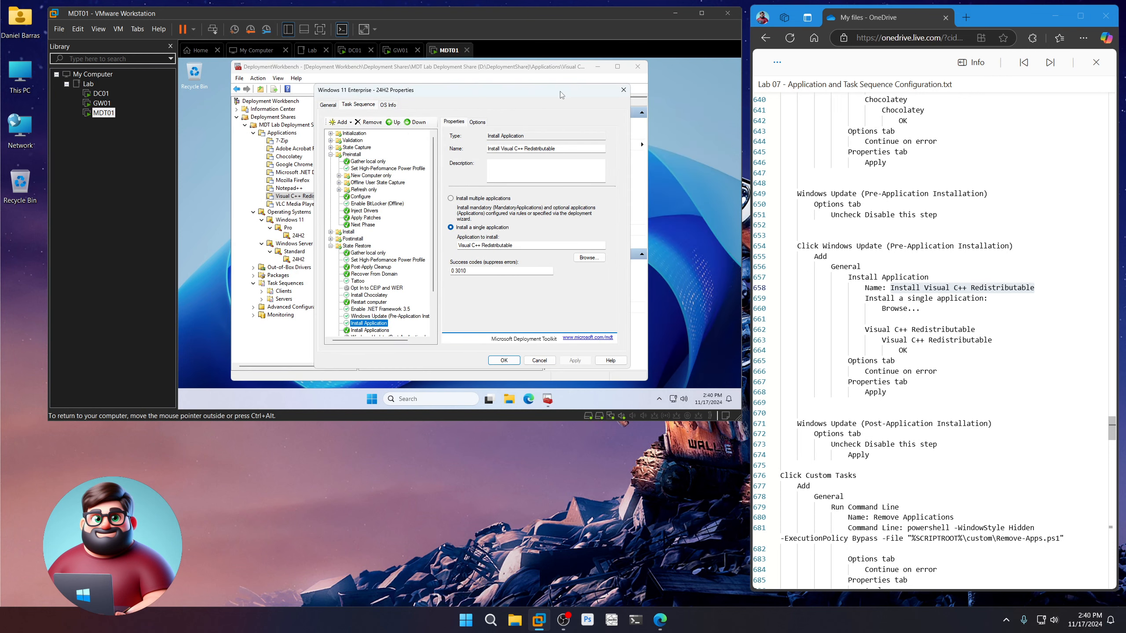
# Step: Enable the Windows Update (Post-Application Installation) step and apply the changes
pyautogui.scroll(-6, 915, 343)
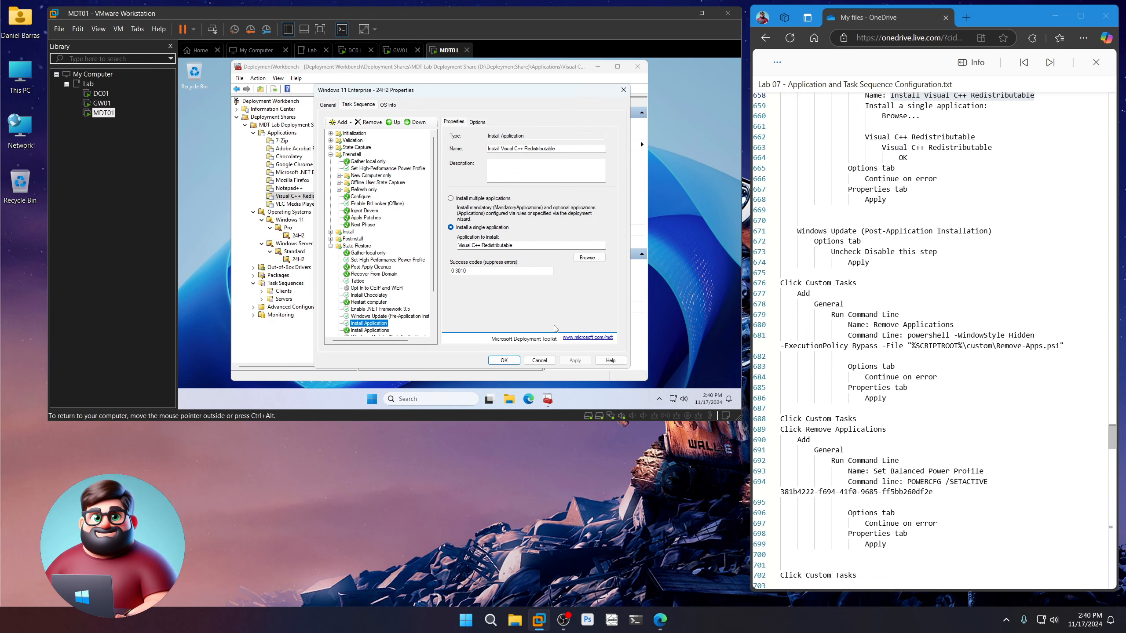
pyautogui.scroll(-3, 416, 312)
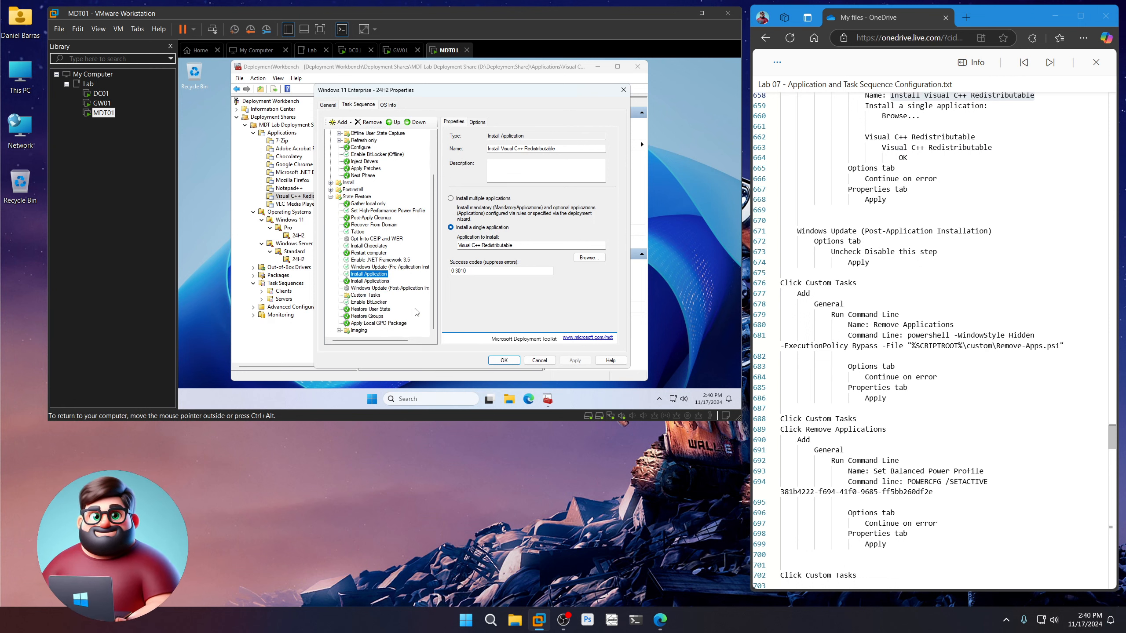
pyautogui.click(375, 288)
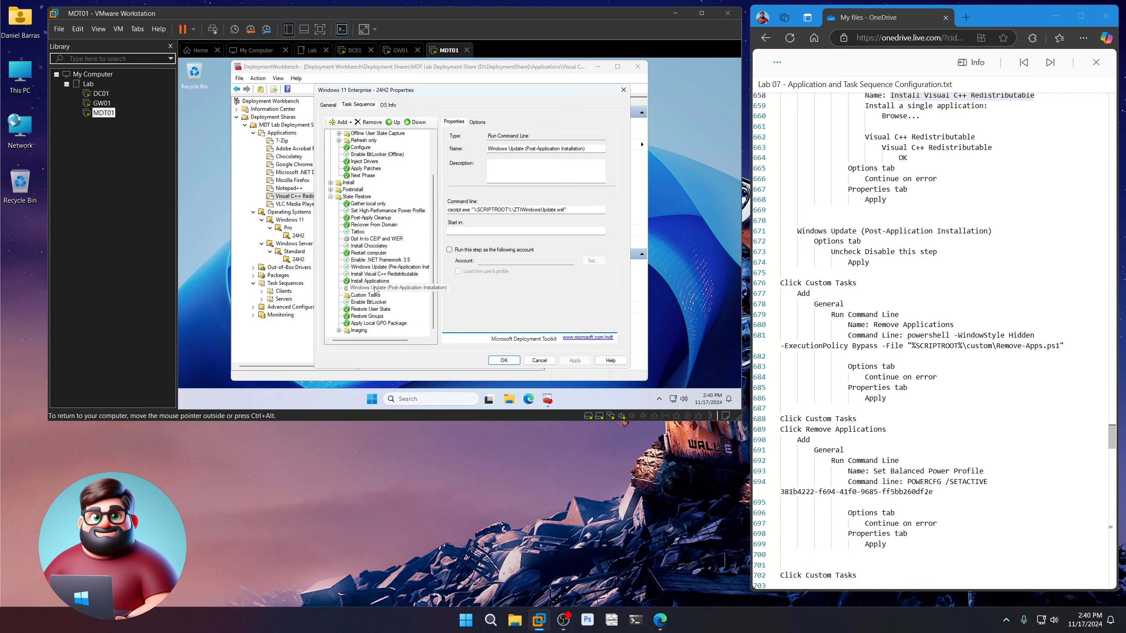
pyautogui.click(477, 121)
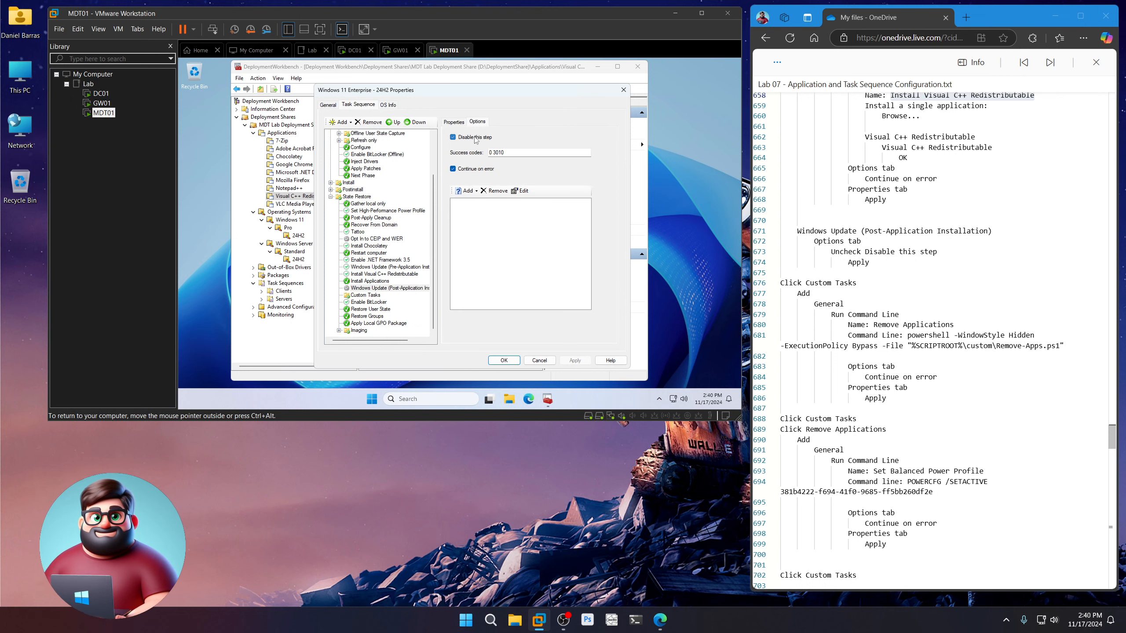
pyautogui.click(473, 138)
pyautogui.click(574, 361)
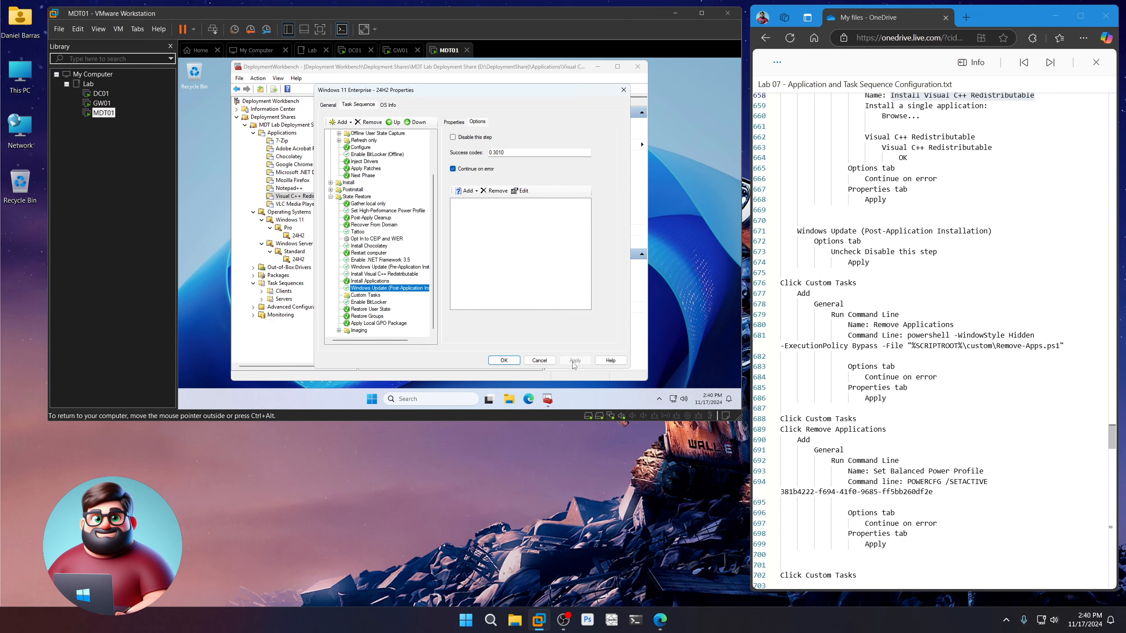
# Step: Add a Run Command Line step named Remove Applications inside the Custom Tasks group
pyautogui.click(365, 295)
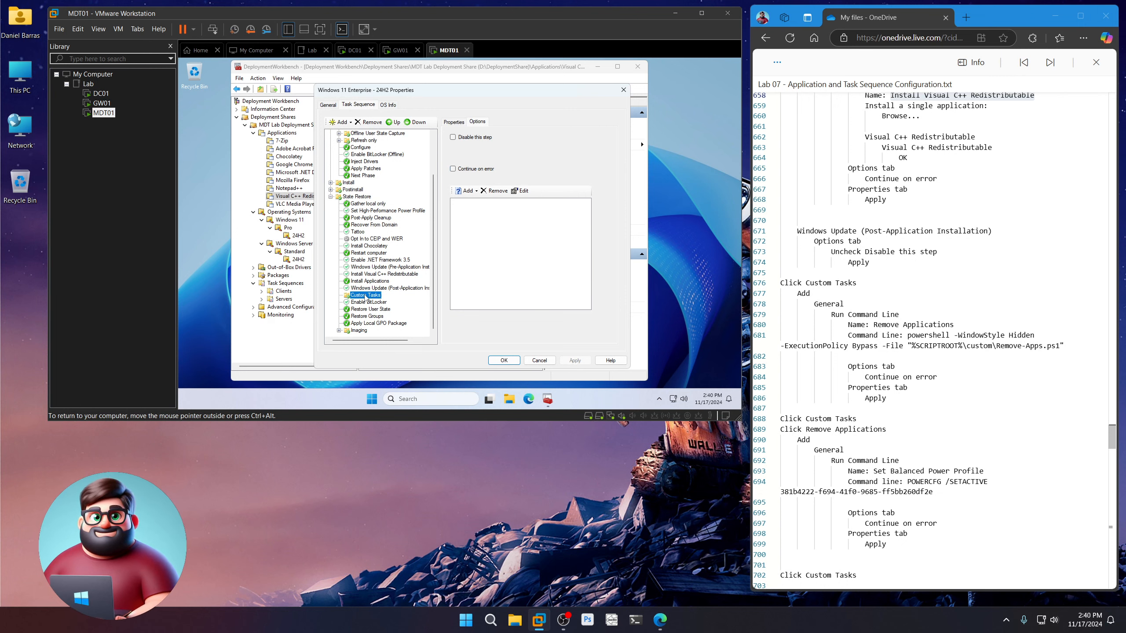
pyautogui.click(454, 123)
pyautogui.click(370, 296)
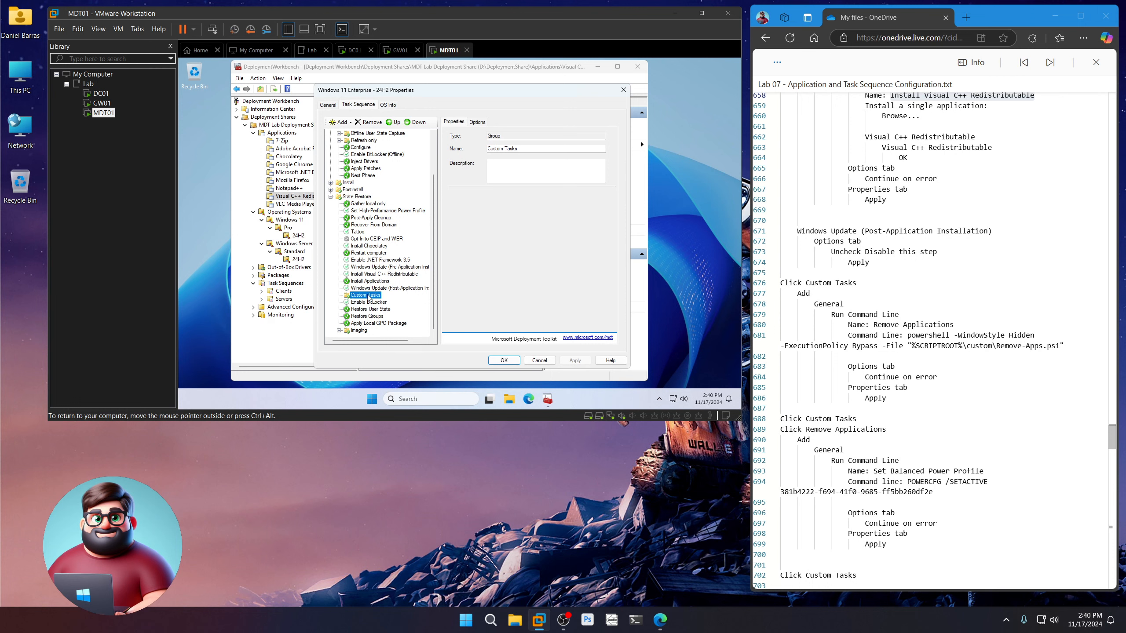
pyautogui.click(341, 122)
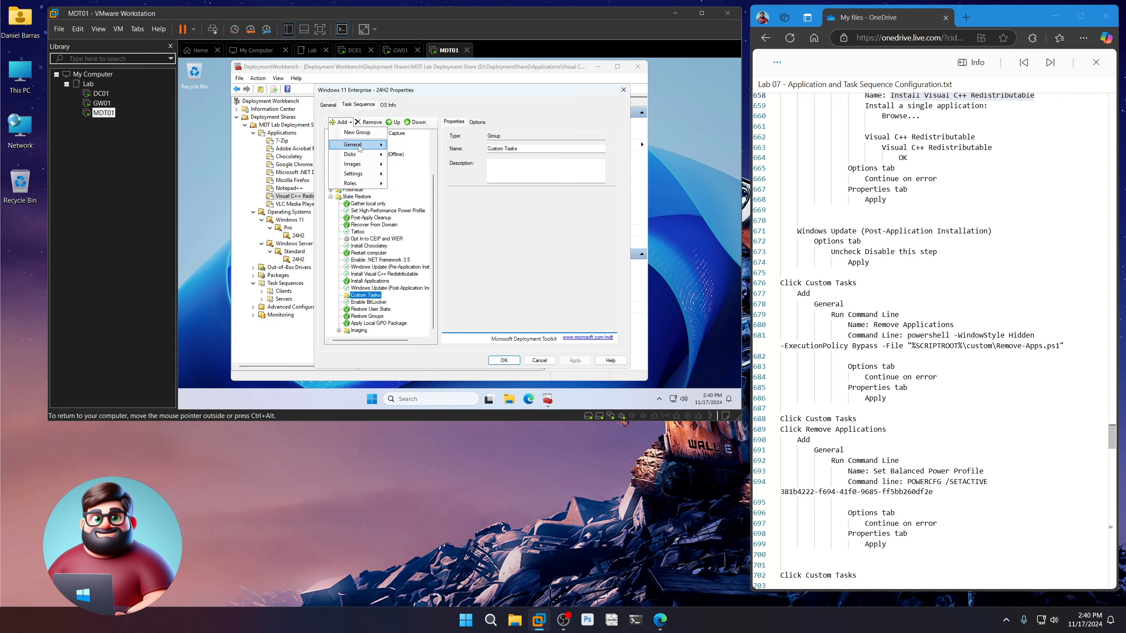
pyautogui.moveTo(360, 148)
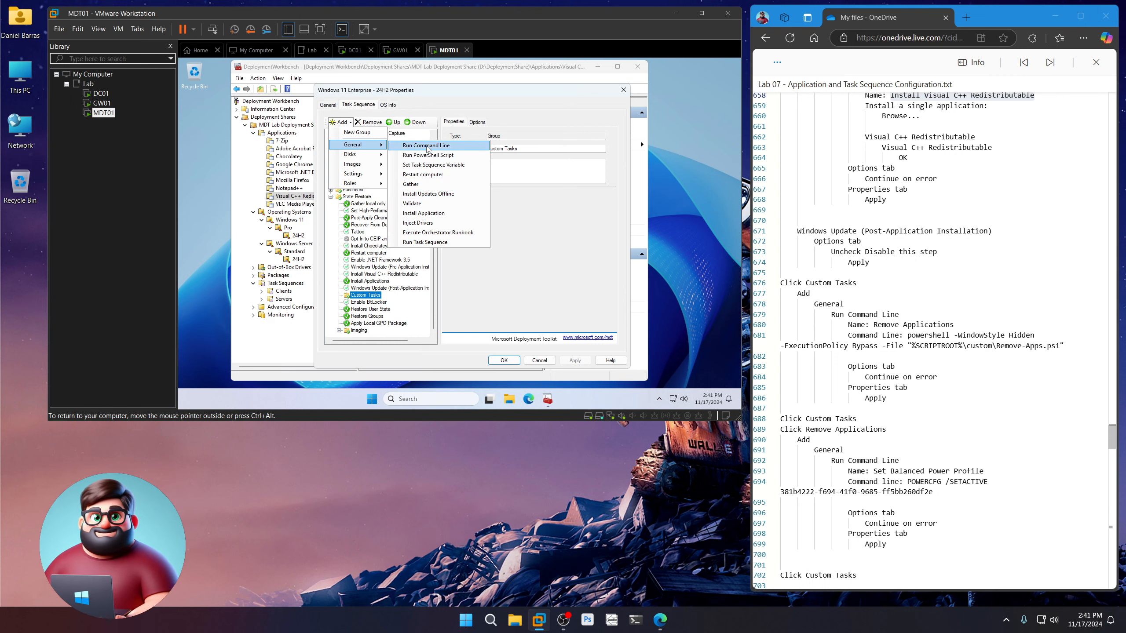
pyautogui.click(427, 149)
pyautogui.moveTo(954, 325); pyautogui.dragTo(873, 324)
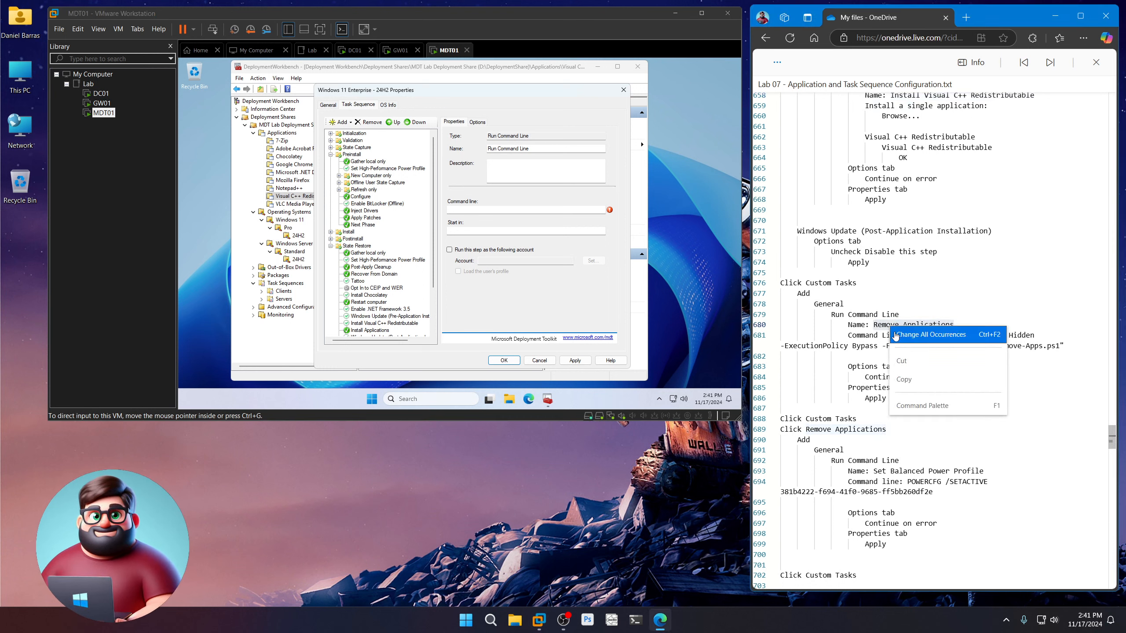
pyautogui.click(904, 379)
pyautogui.moveTo(550, 149); pyautogui.dragTo(468, 152)
pyautogui.hotkey('ctrl', 'v')
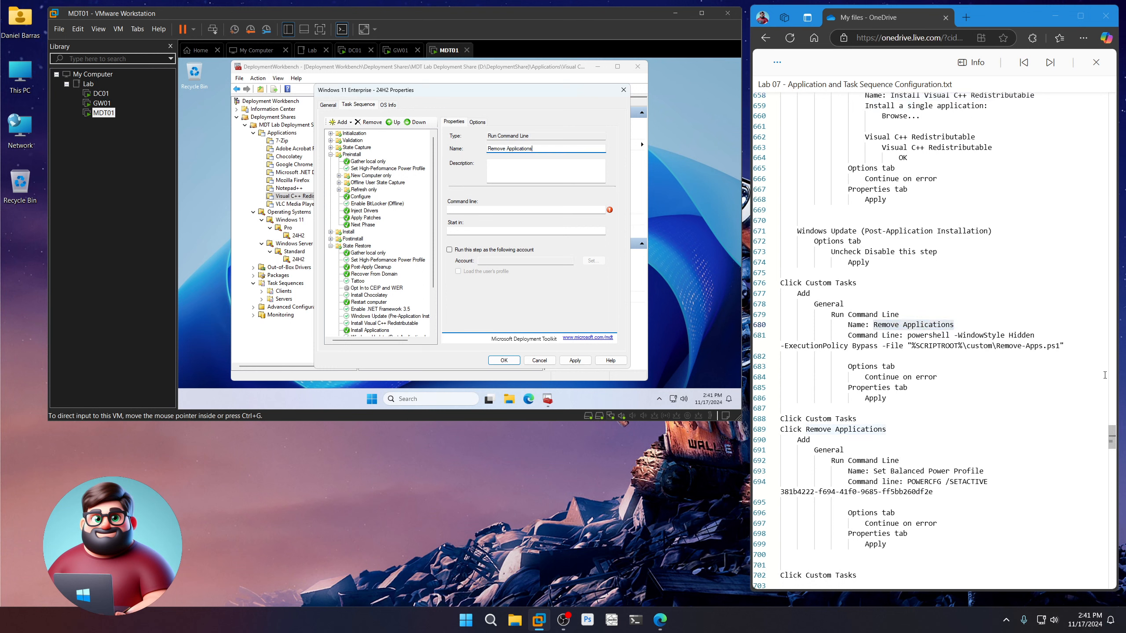
# Step: Set the Remove Applications step's command line to powershell -WindowStyle Hidden -ExecutionPolicy Bypass -File "%SCRIPTROOT%\custom\Remove-Apps.ps1"
pyautogui.moveTo(1069, 346); pyautogui.dragTo(908, 337)
pyautogui.rightClick(916, 345)
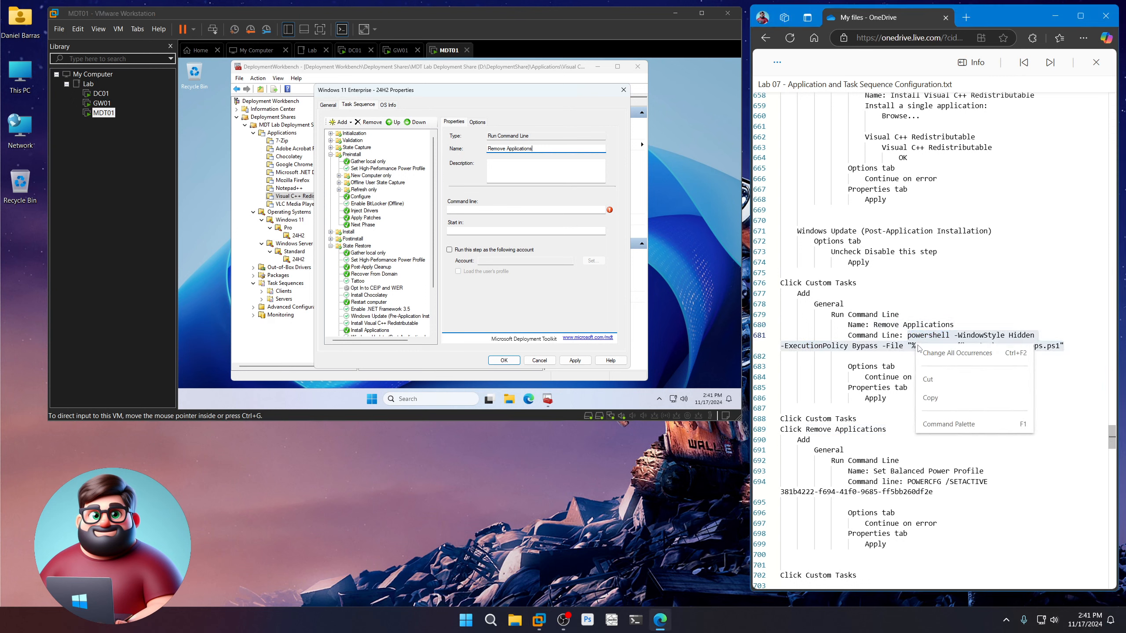
pyautogui.click(936, 383)
pyautogui.click(479, 209)
pyautogui.hotkey('ctrl', 'v')
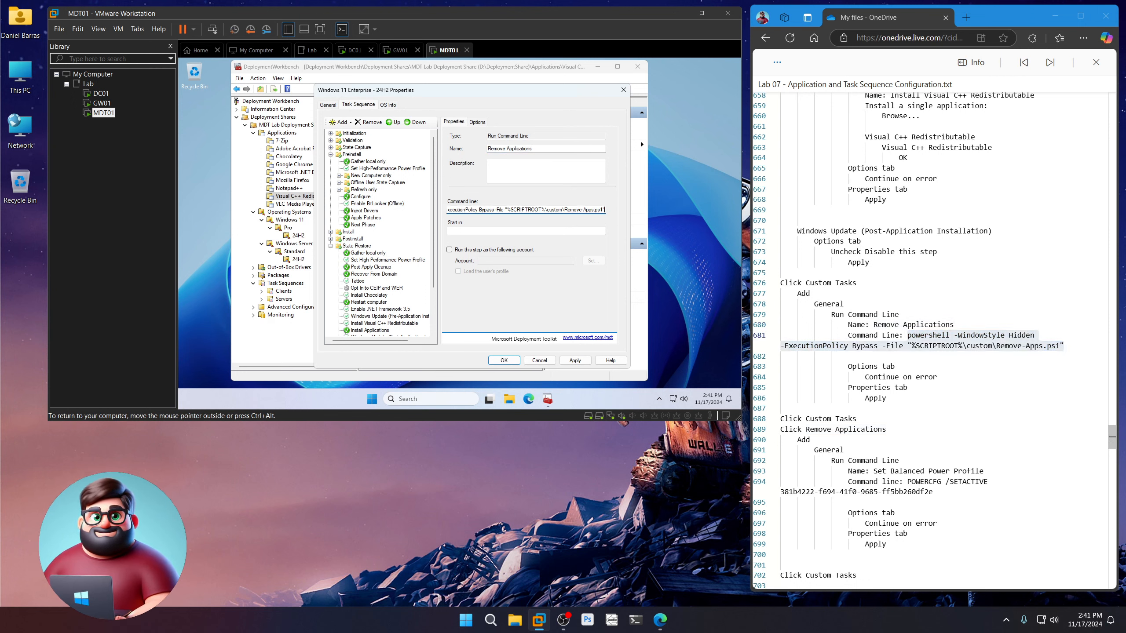
# Step: Set the Remove Applications step to continue on error and apply the changes
pyautogui.click(482, 124)
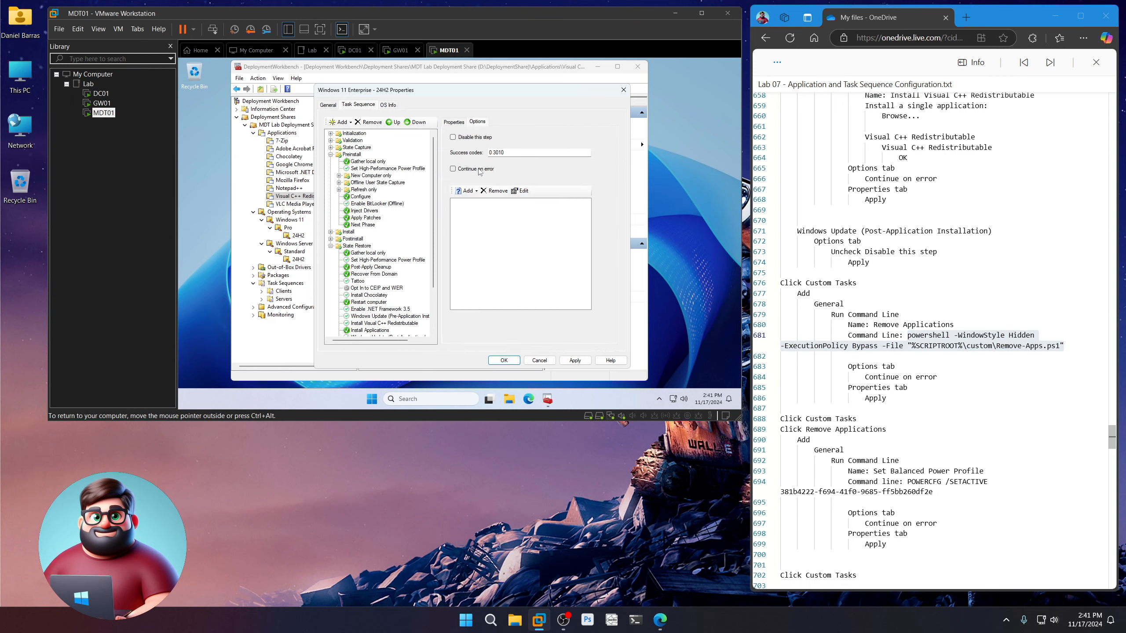
pyautogui.click(454, 123)
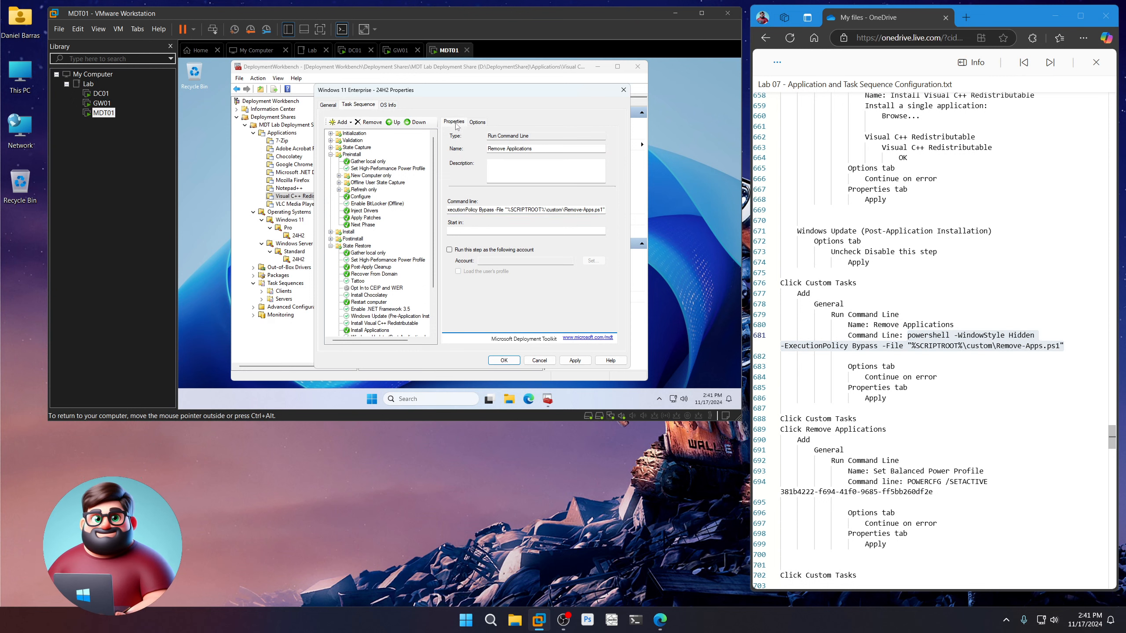
pyautogui.click(574, 360)
pyautogui.scroll(-3, 383, 274)
pyautogui.click(370, 288)
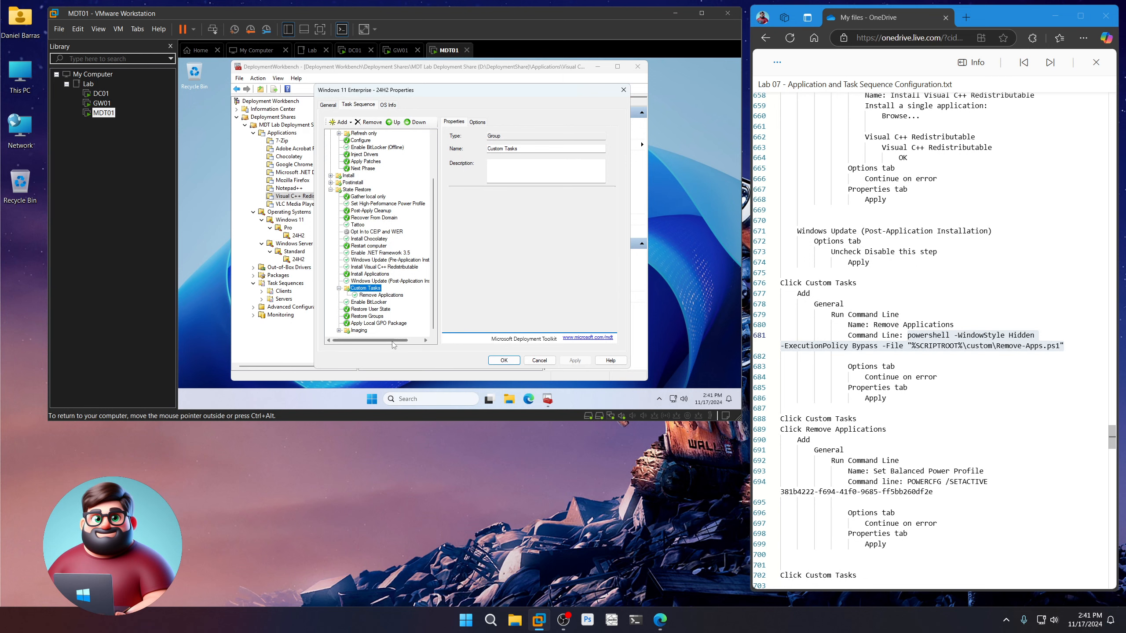
# Step: Add a Run Command Line step named Set Balanced Power Profile directly after Remove Applications in the Custom Tasks group
pyautogui.click(375, 296)
pyautogui.scroll(-5, 891, 408)
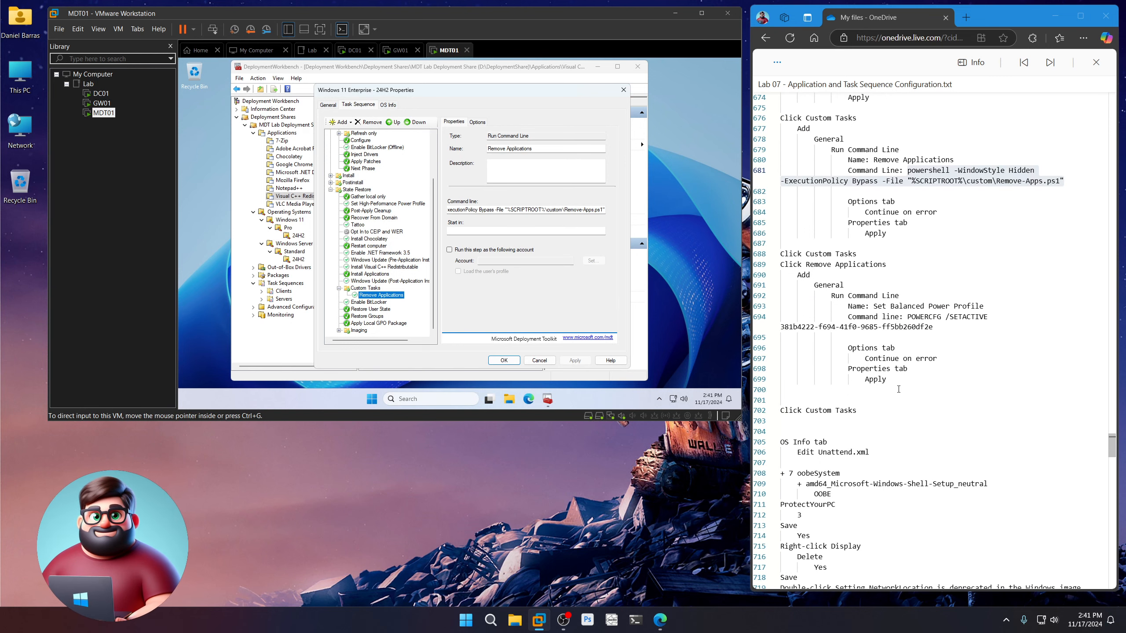
pyautogui.scroll(-1, 891, 407)
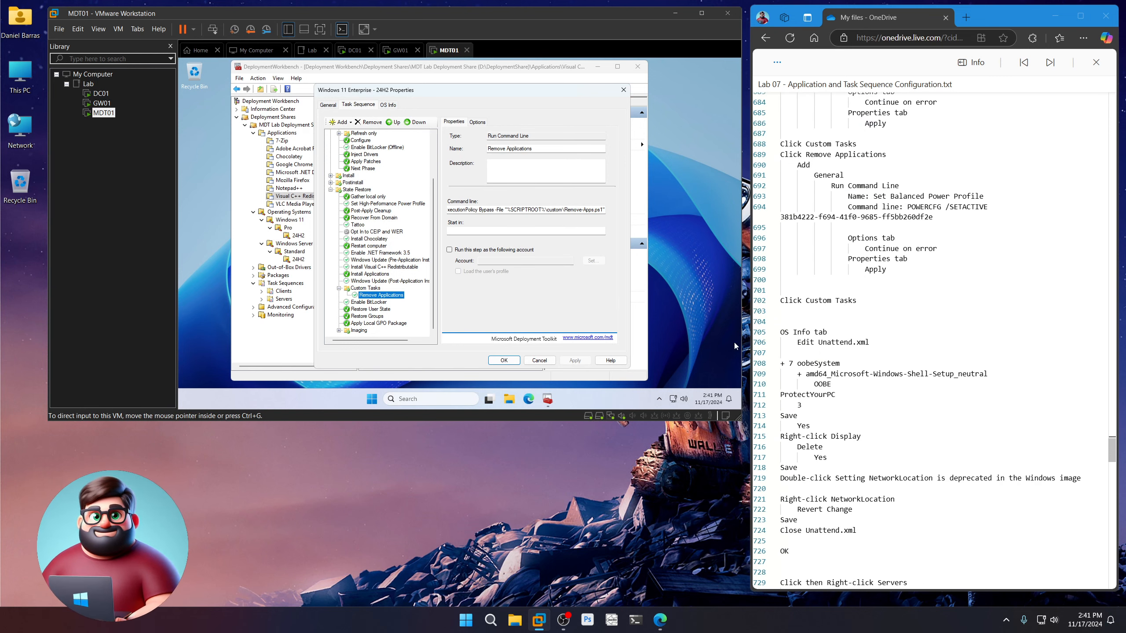
pyautogui.click(342, 122)
pyautogui.moveTo(355, 143)
pyautogui.click(421, 151)
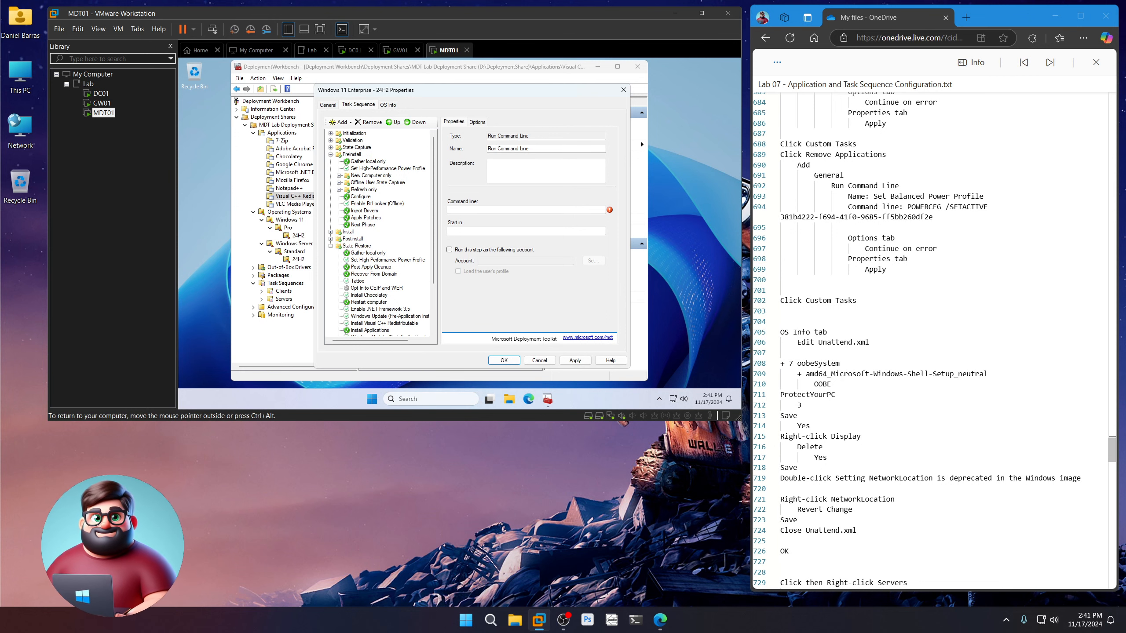
pyautogui.moveTo(983, 196); pyautogui.dragTo(873, 197)
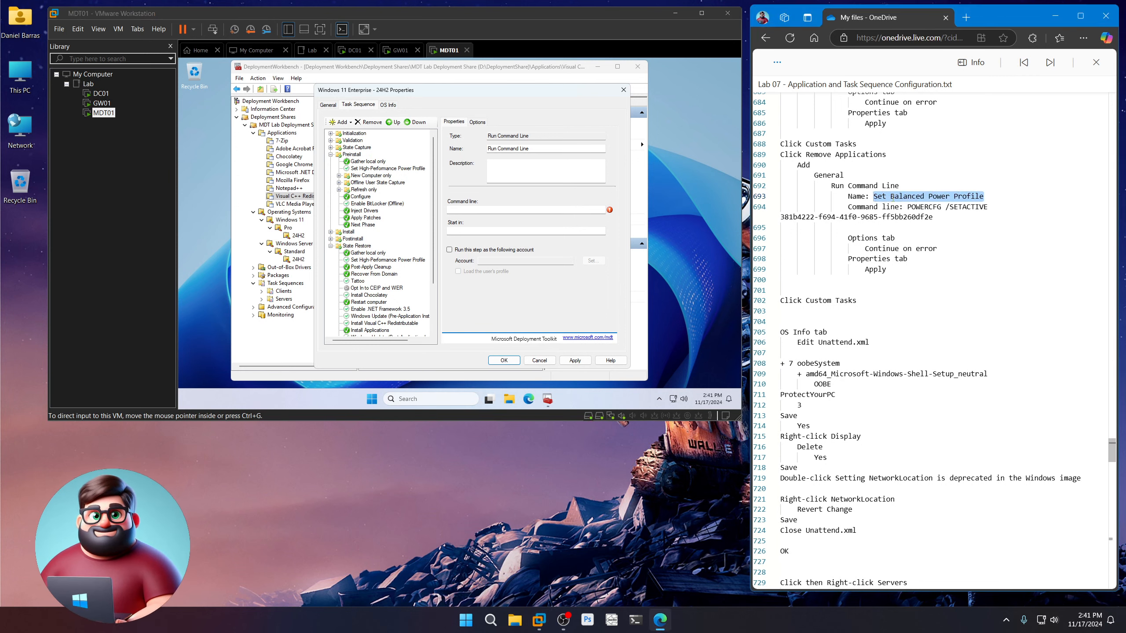
pyautogui.rightClick(892, 198)
pyautogui.click(917, 235)
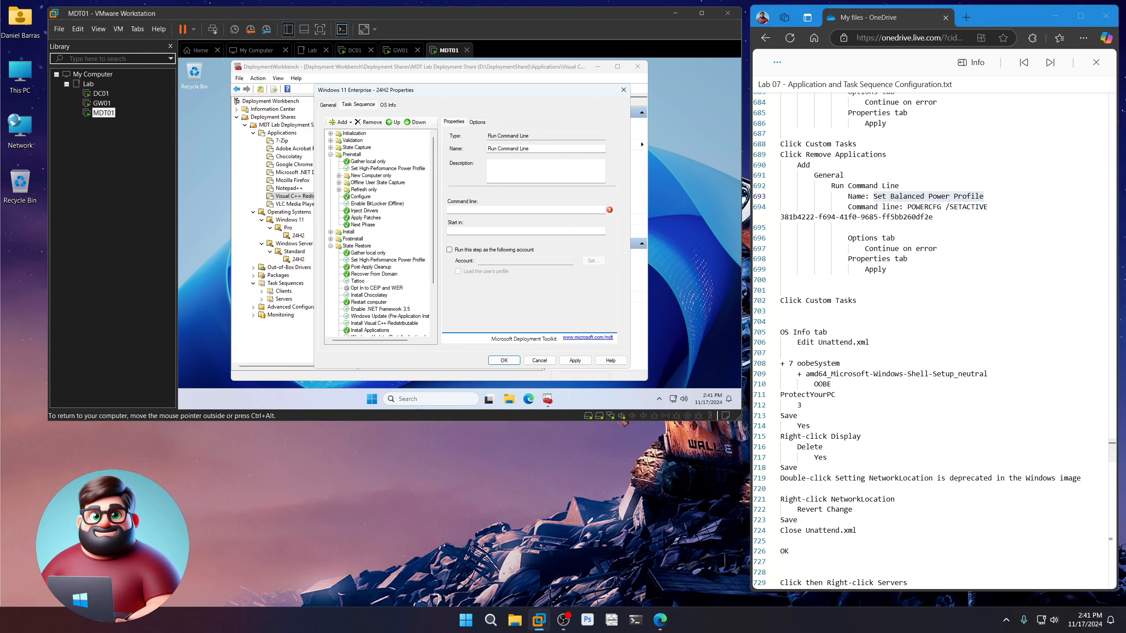
pyautogui.moveTo(549, 149); pyautogui.dragTo(469, 148)
pyautogui.hotkey('ctrl', 'v')
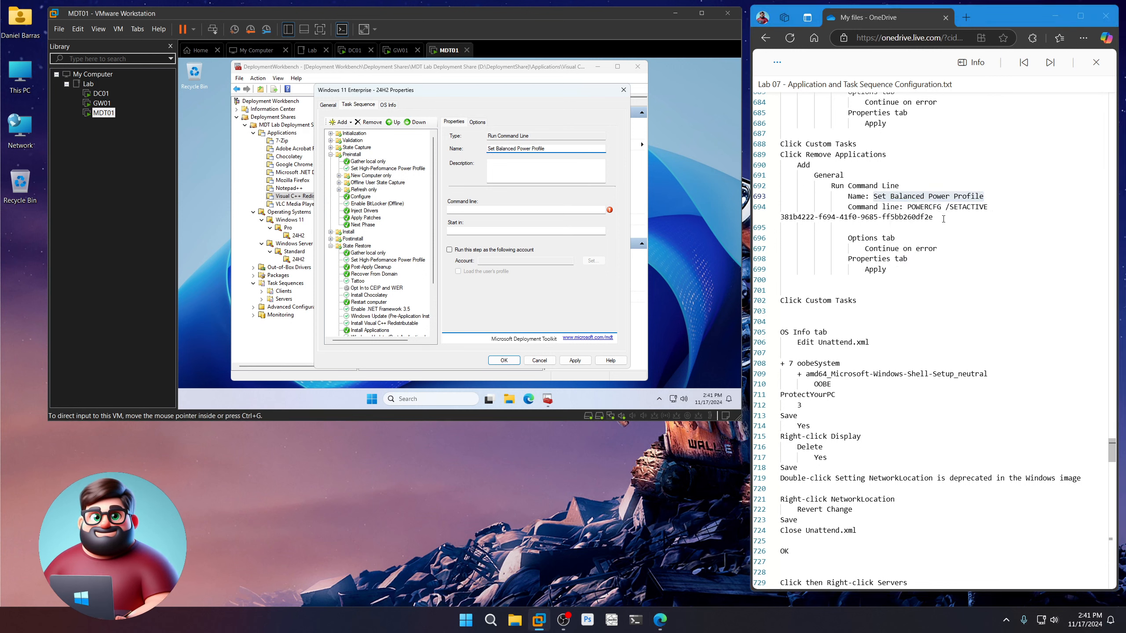
# Step: Set the Set Balanced Power Profile step's command line to POWERCFG /SETACTIVE 381b4222-f694-41f0-9685-ff5bb260df2e
pyautogui.moveTo(938, 218); pyautogui.dragTo(907, 207)
pyautogui.rightClick(918, 212)
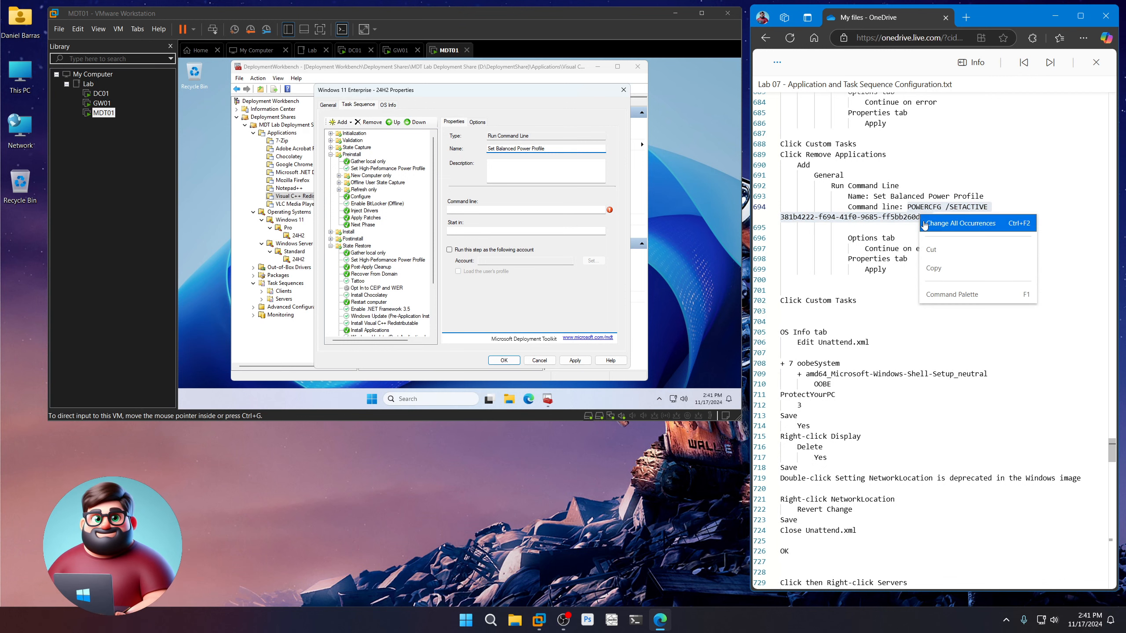
pyautogui.click(945, 268)
pyautogui.click(575, 210)
pyautogui.hotkey('ctrl', 'v')
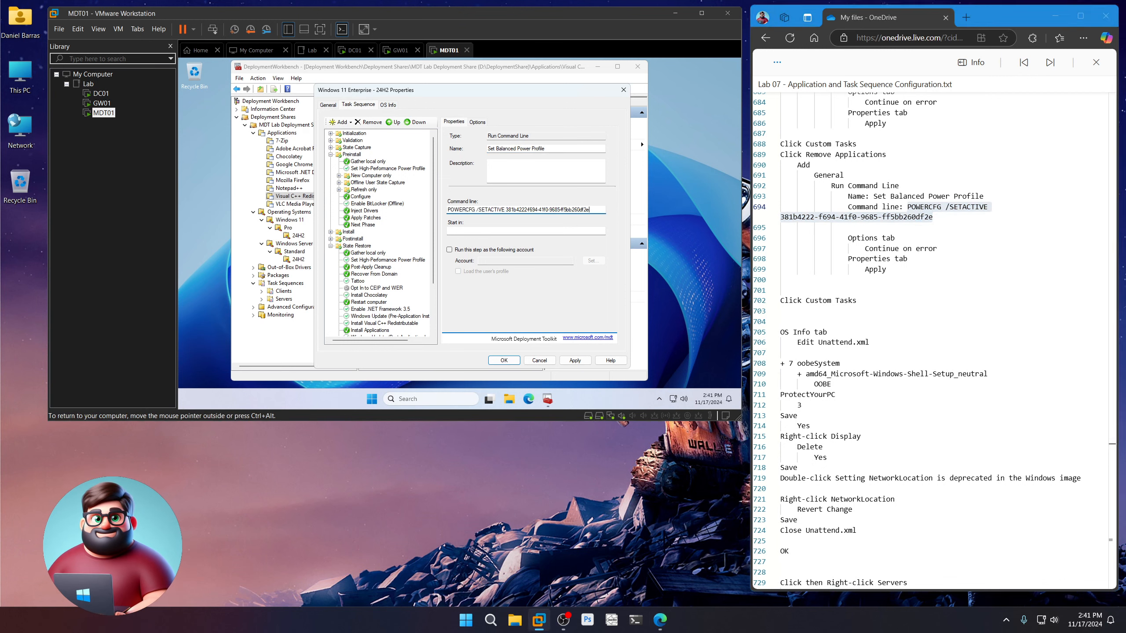
# Step: Set the Set Balanced Power Profile step to continue on error and apply the changes
pyautogui.click(482, 127)
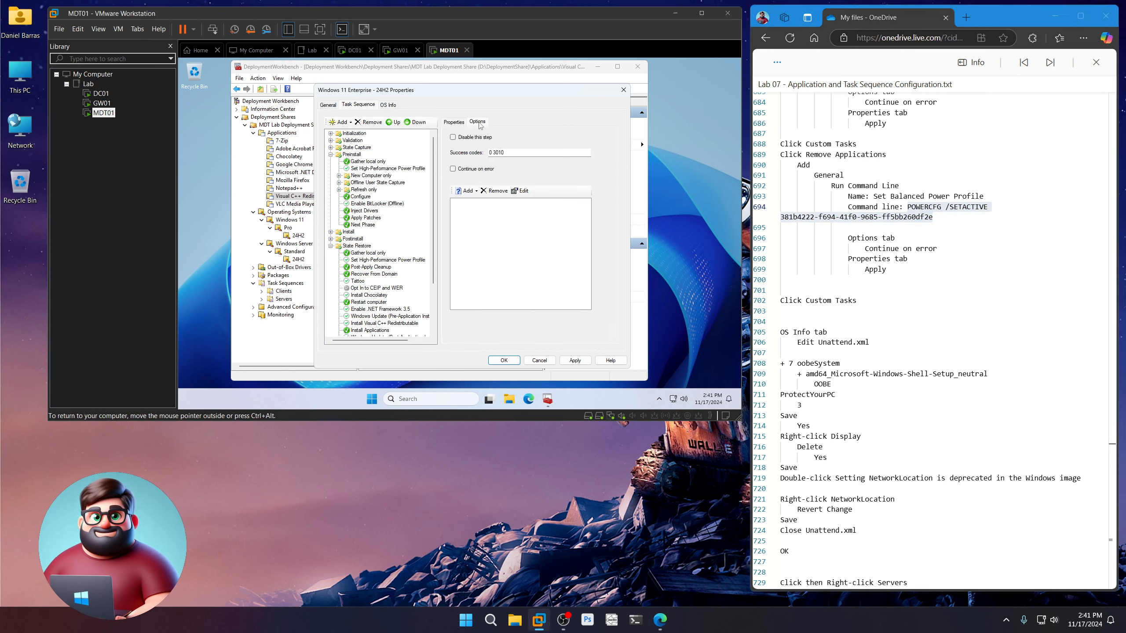
pyautogui.click(479, 169)
pyautogui.click(454, 122)
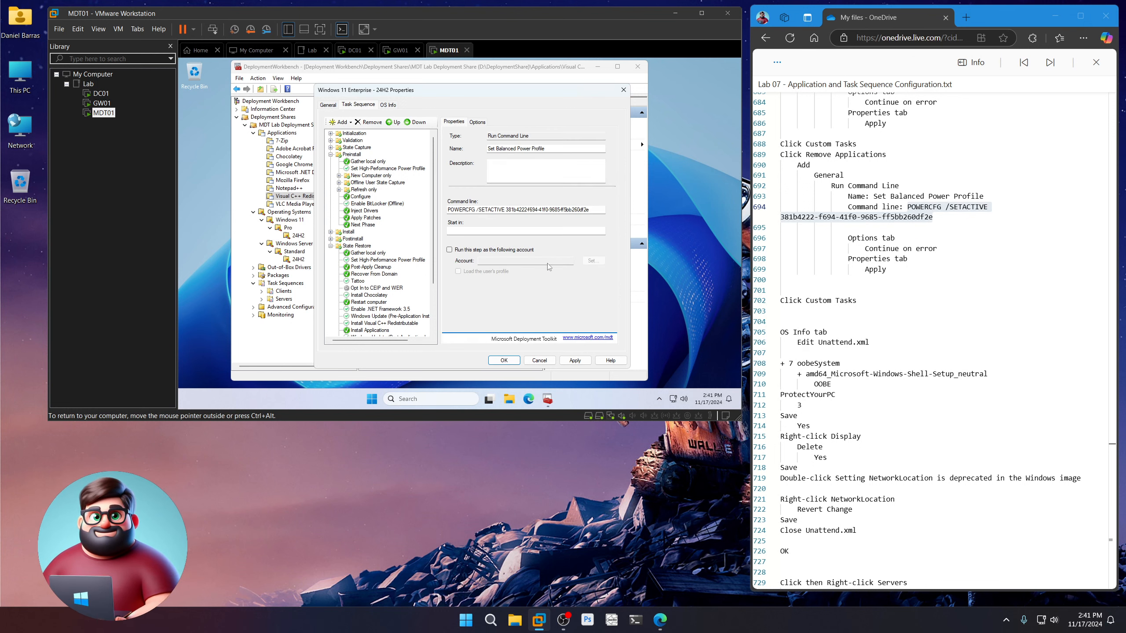
pyautogui.click(578, 359)
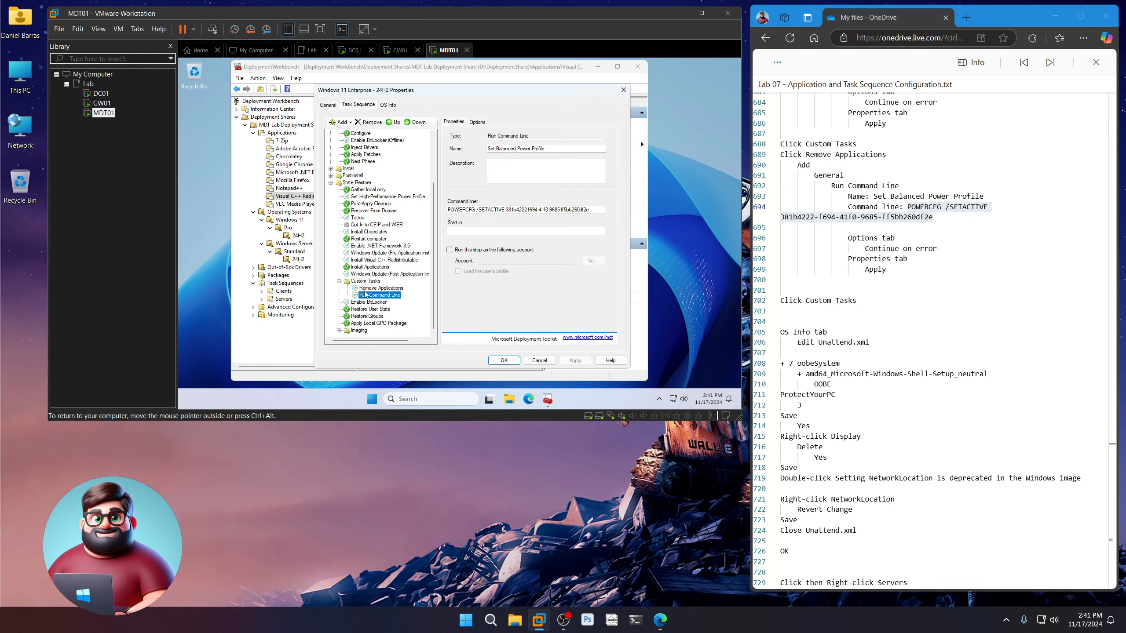
pyautogui.click(364, 281)
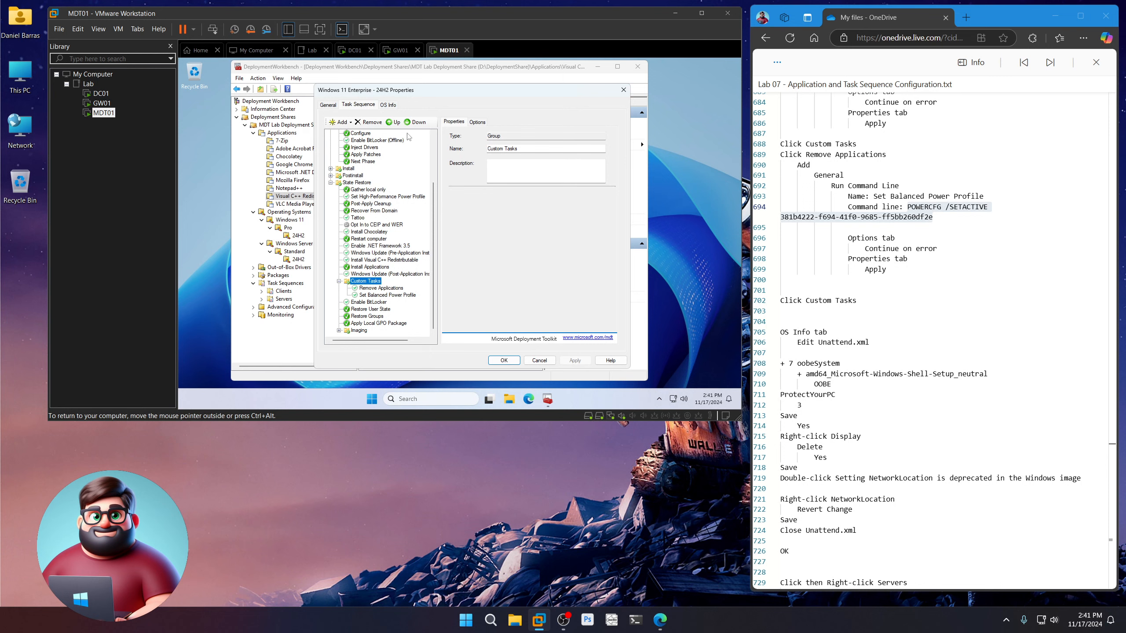
# Step: Open the Windows 11 task sequence's Unattend.xml for editing, letting the operating system catalog generate
pyautogui.click(388, 105)
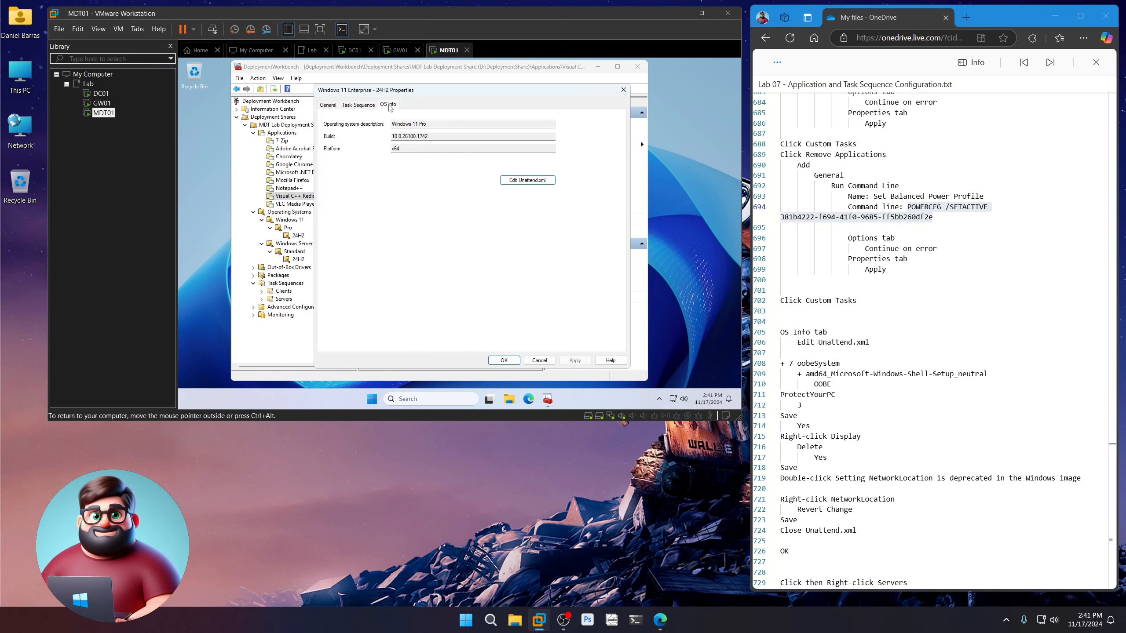
pyautogui.click(541, 181)
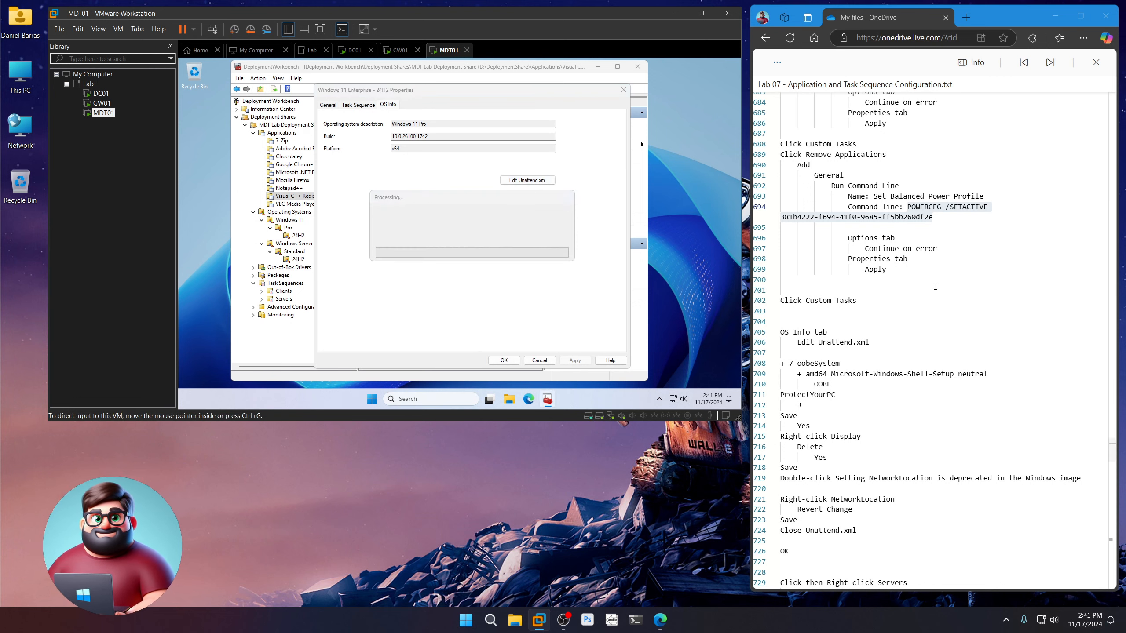
pyautogui.scroll(-5, 925, 329)
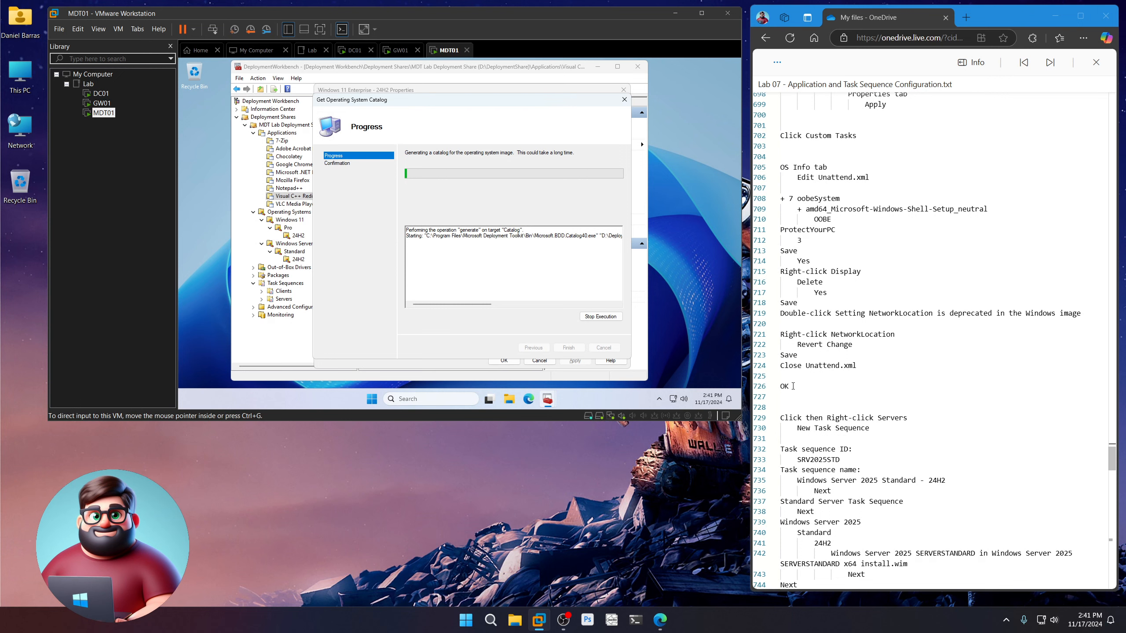
pyautogui.moveTo(793, 386); pyautogui.dragTo(780, 167)
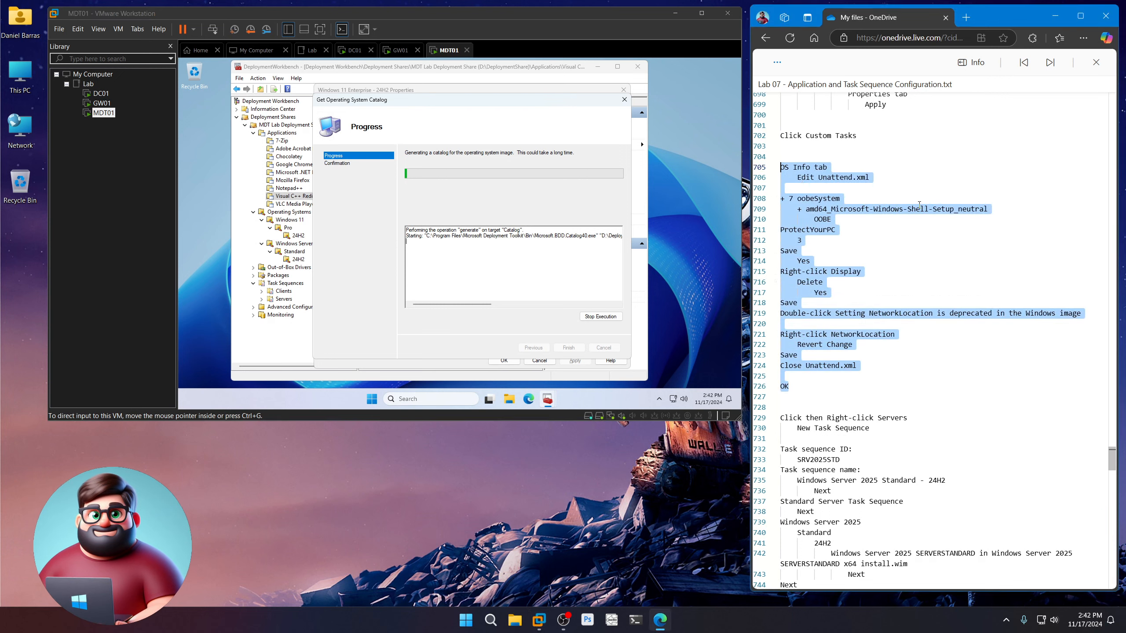
pyautogui.click(623, 502)
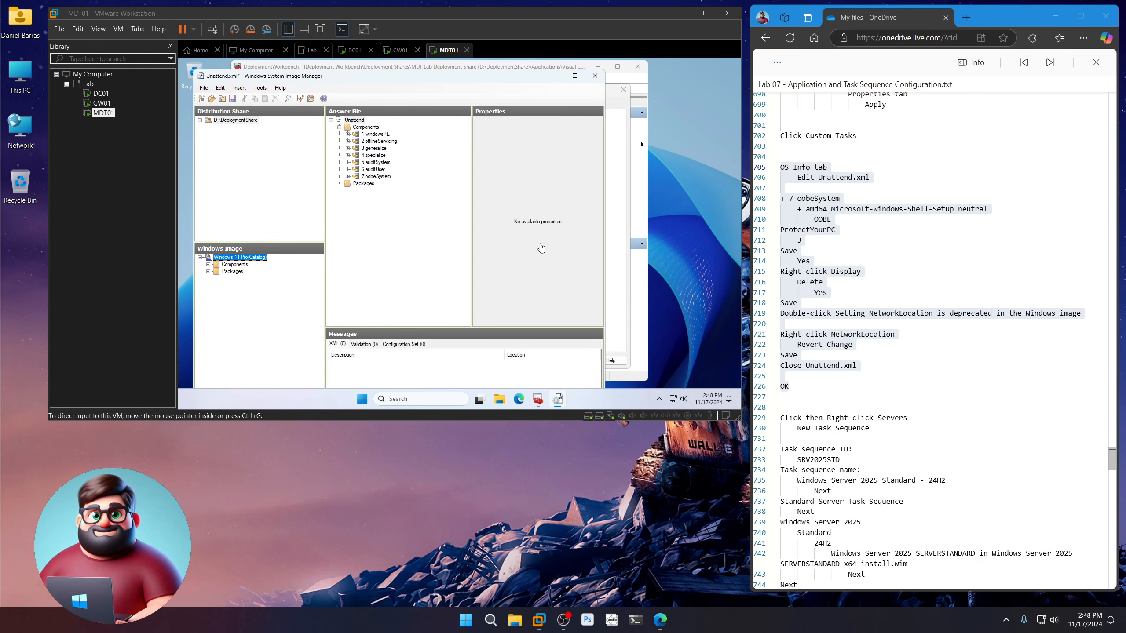
# Step: Set ProtectYourPC to 3 in the oobeSystem Shell-Setup OOBE settings and save the answer file despite validation errors
pyautogui.click(425, 250)
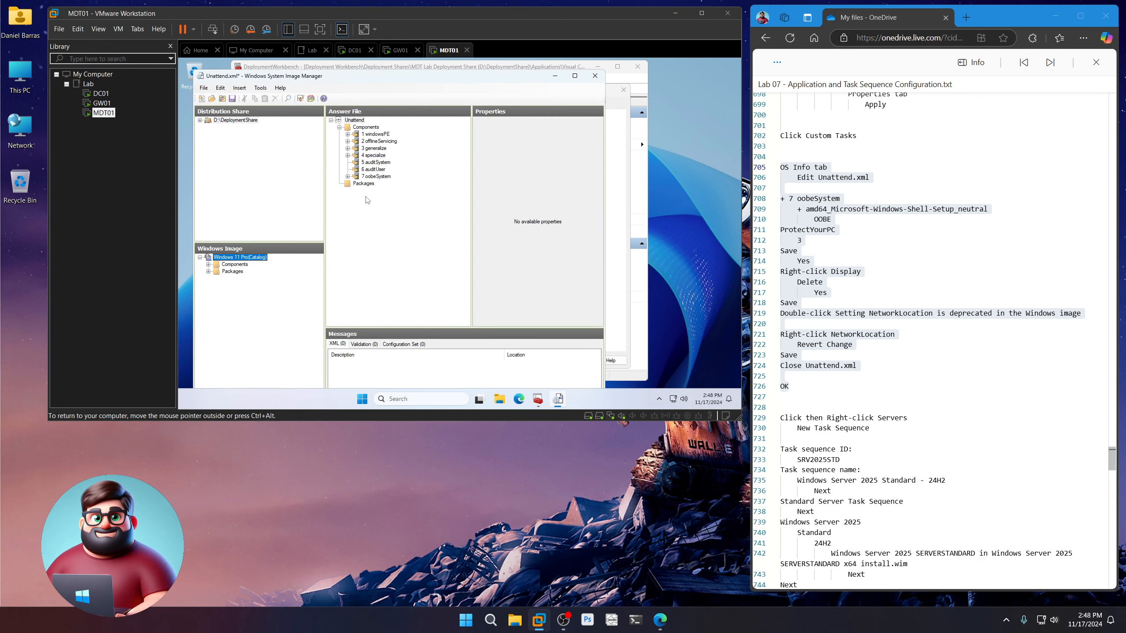
pyautogui.click(348, 177)
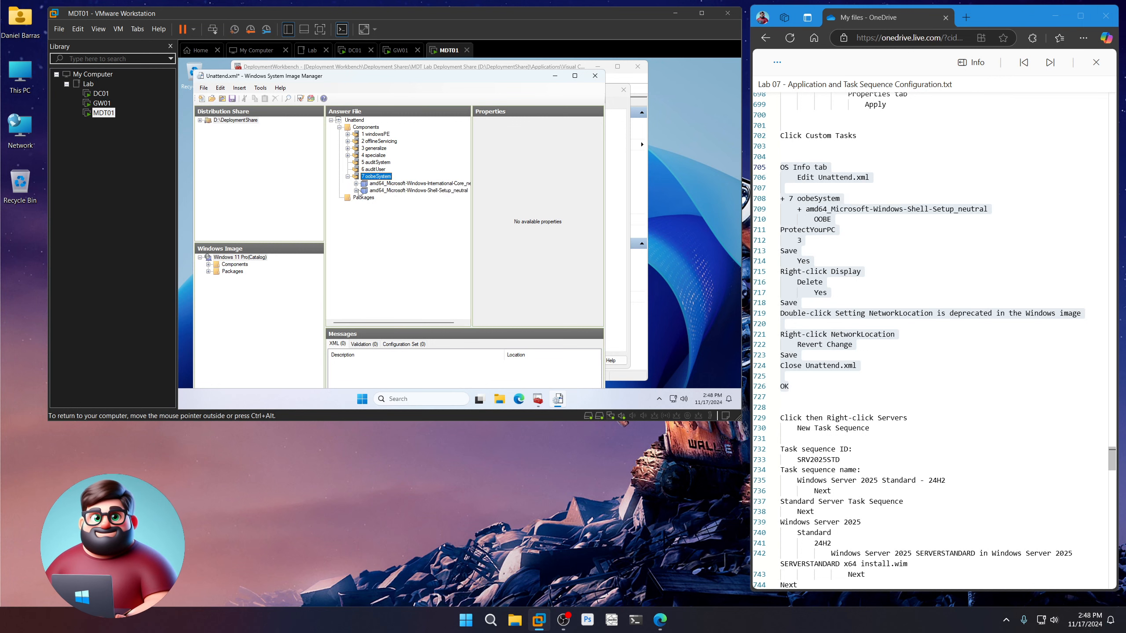
pyautogui.click(356, 191)
pyautogui.click(388, 219)
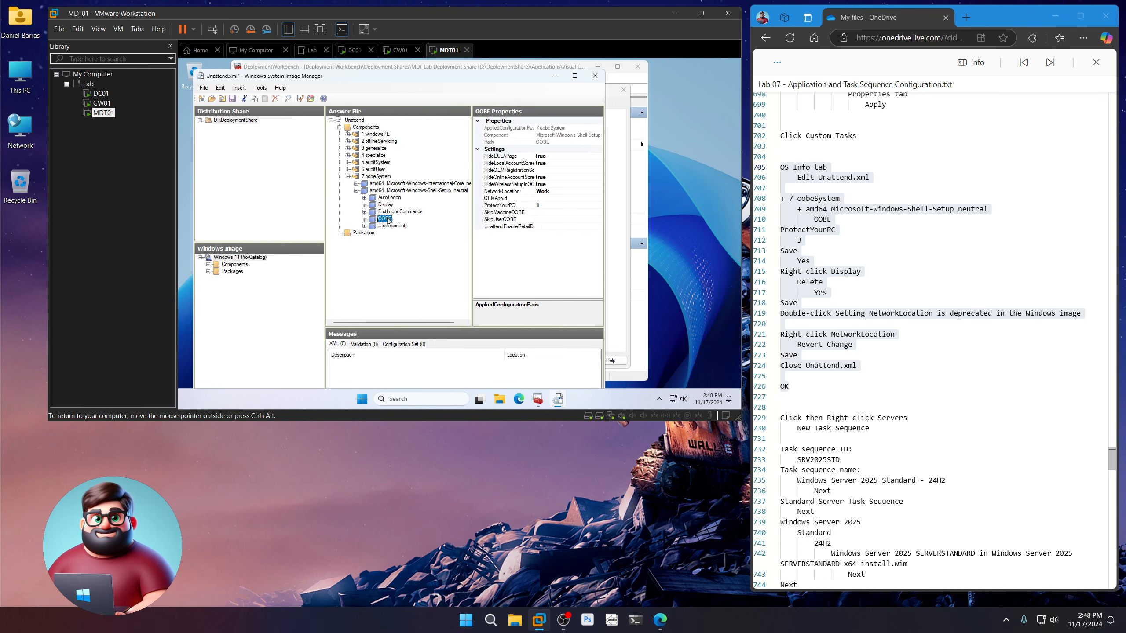
pyautogui.click(554, 205)
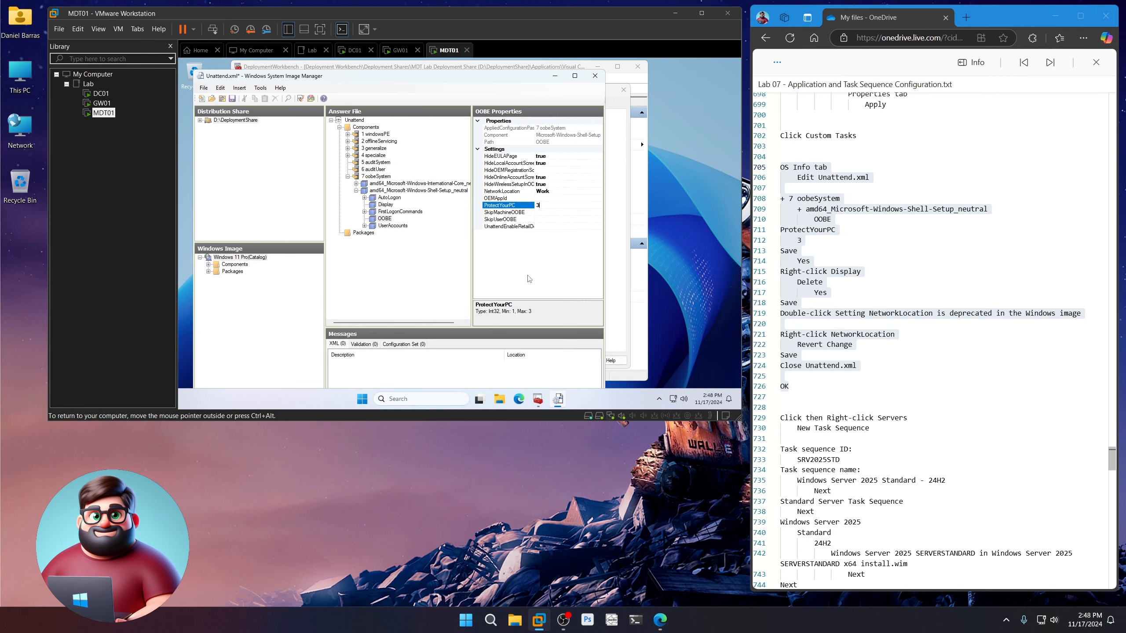
pyautogui.click(233, 99)
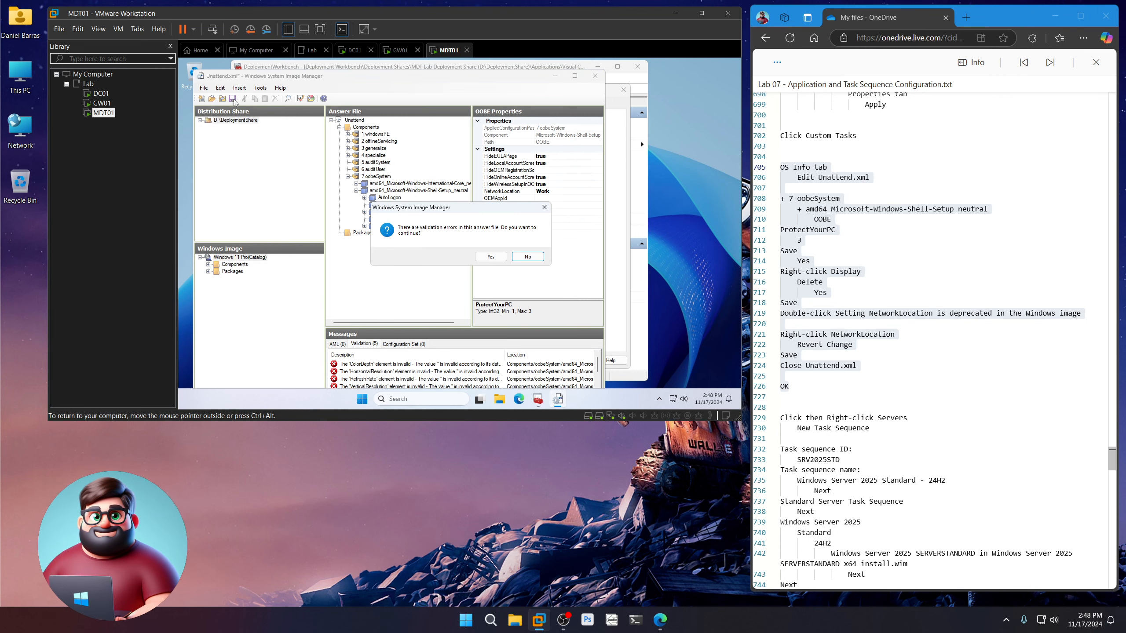
pyautogui.click(491, 256)
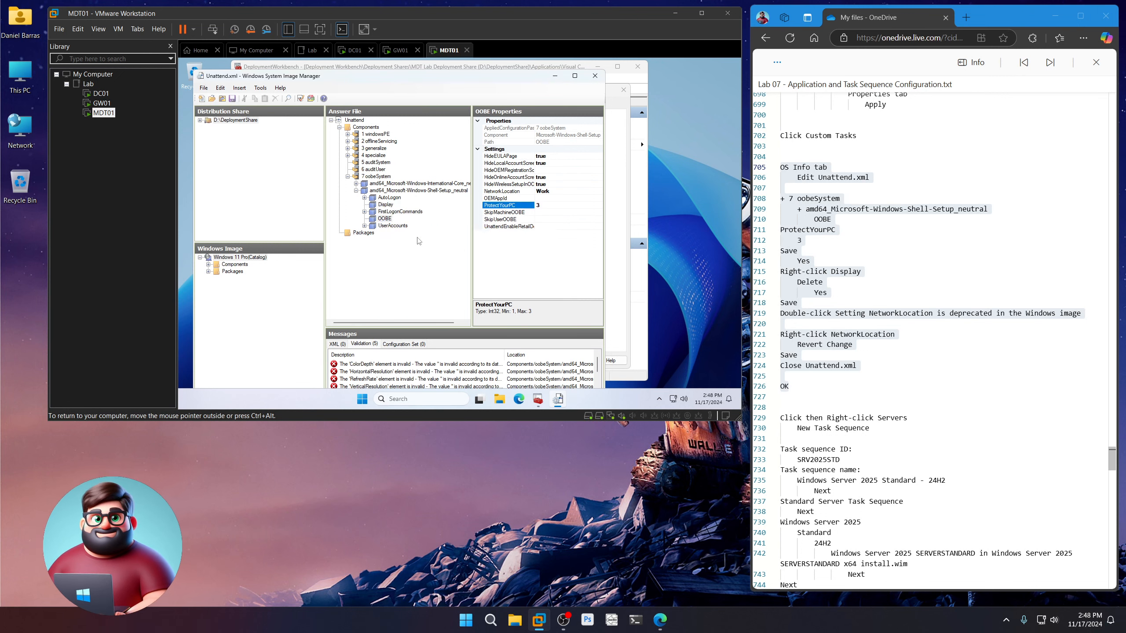
# Step: Delete the Display settings from the oobeSystem Shell-Setup component and save the answer file
pyautogui.doubleClick(393, 364)
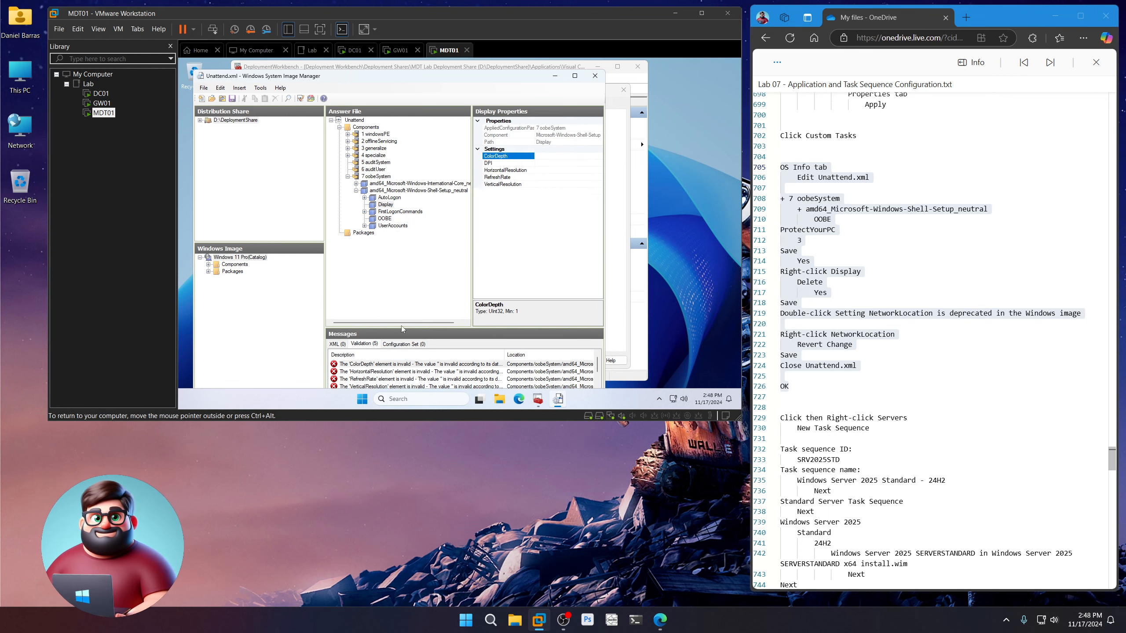
pyautogui.rightClick(384, 205)
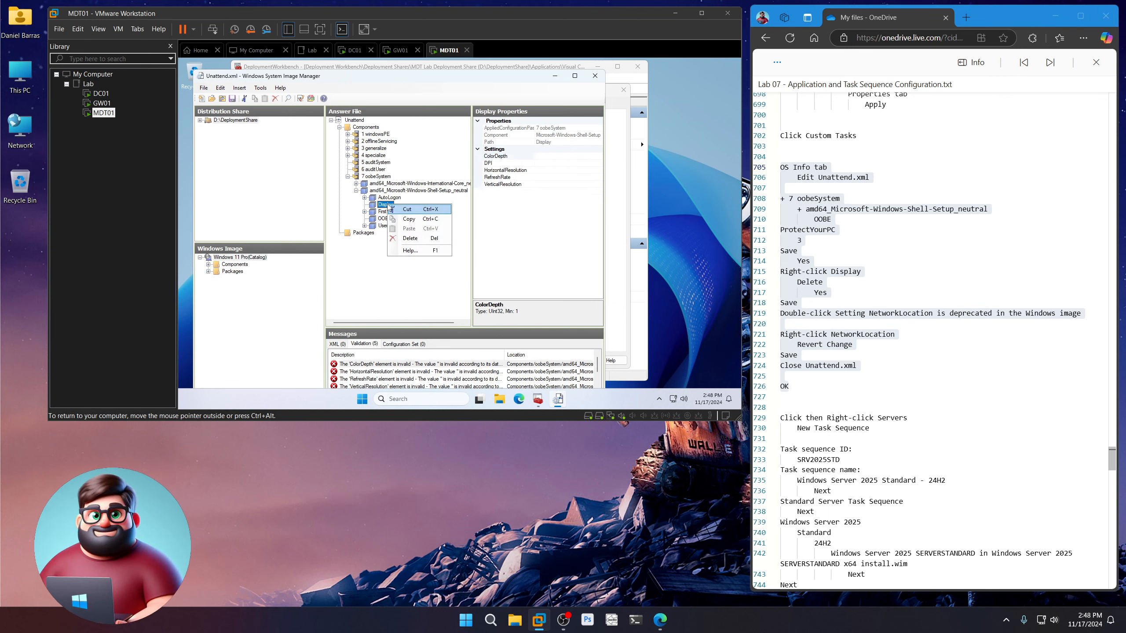
pyautogui.click(410, 238)
pyautogui.click(488, 257)
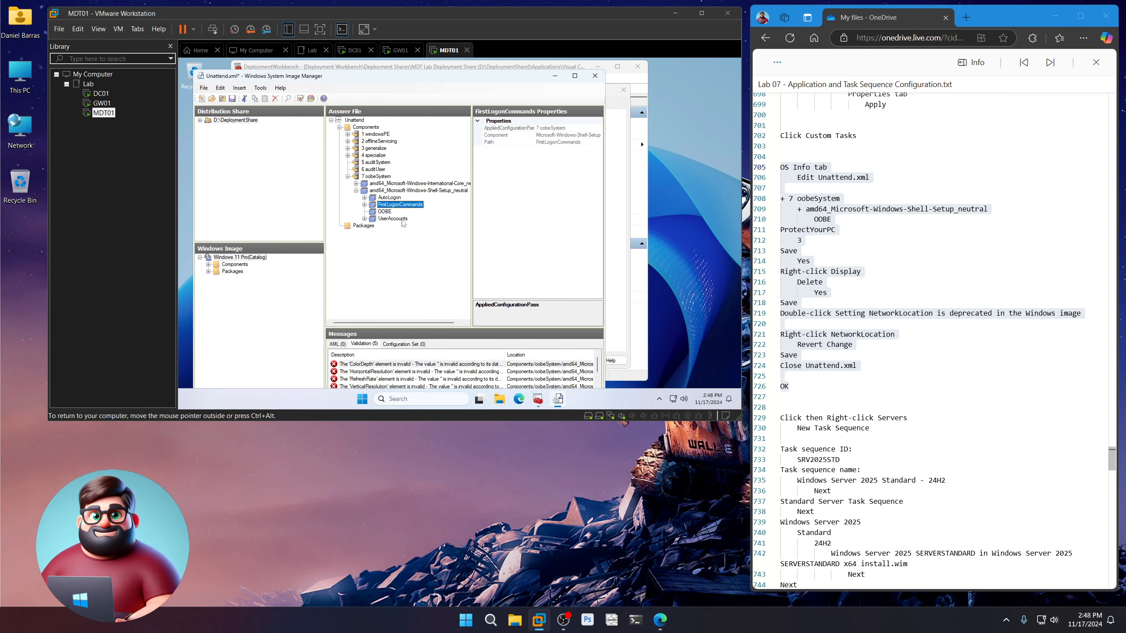
pyautogui.click(231, 99)
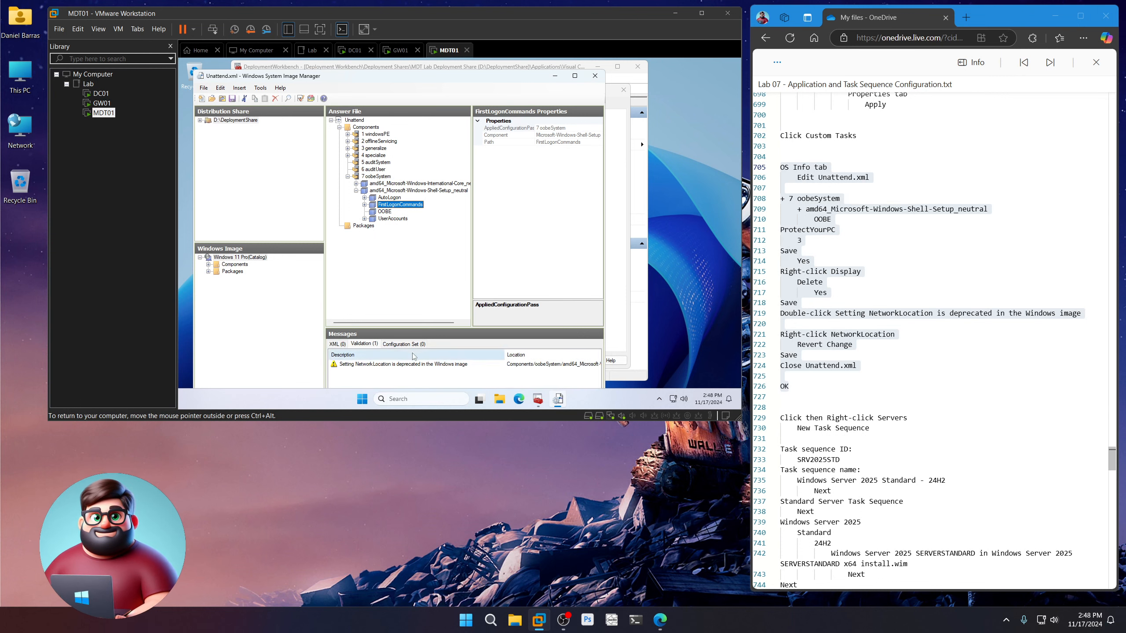
# Step: Revert the deprecated NetworkLocation setting in the oobeSystem OOBE settings and save the answer file
pyautogui.doubleClick(387, 365)
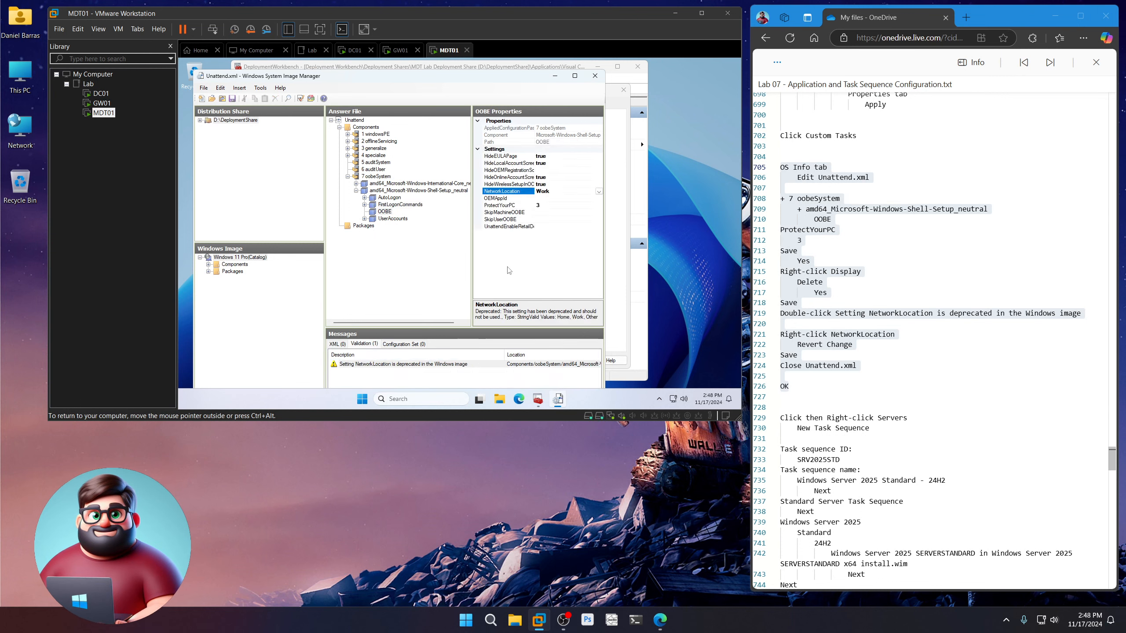
pyautogui.rightClick(515, 195)
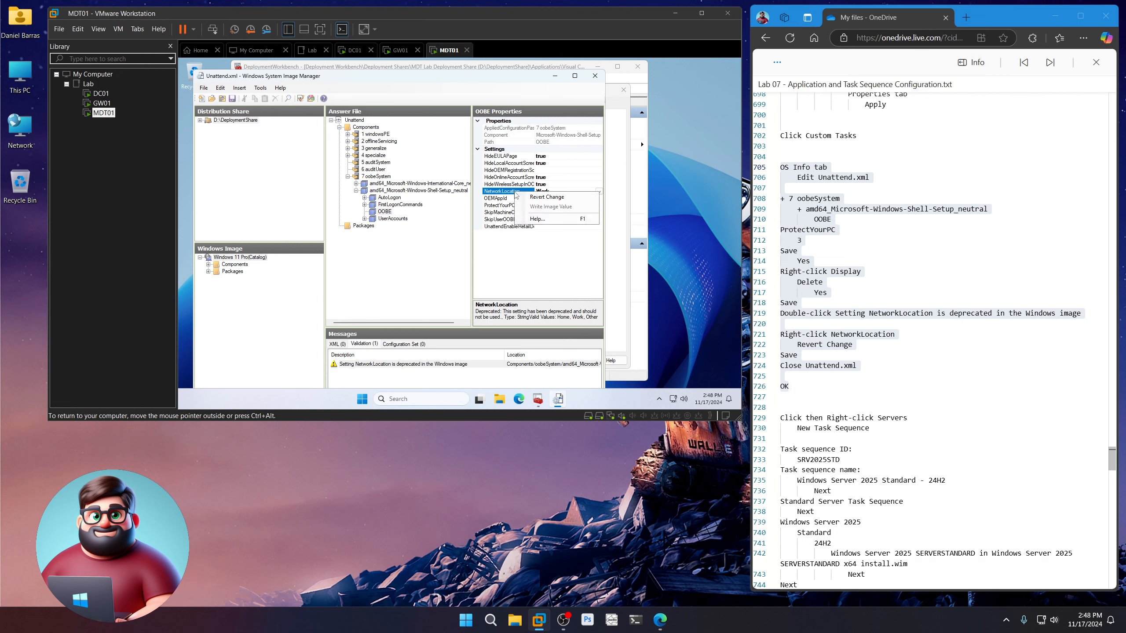
pyautogui.click(546, 197)
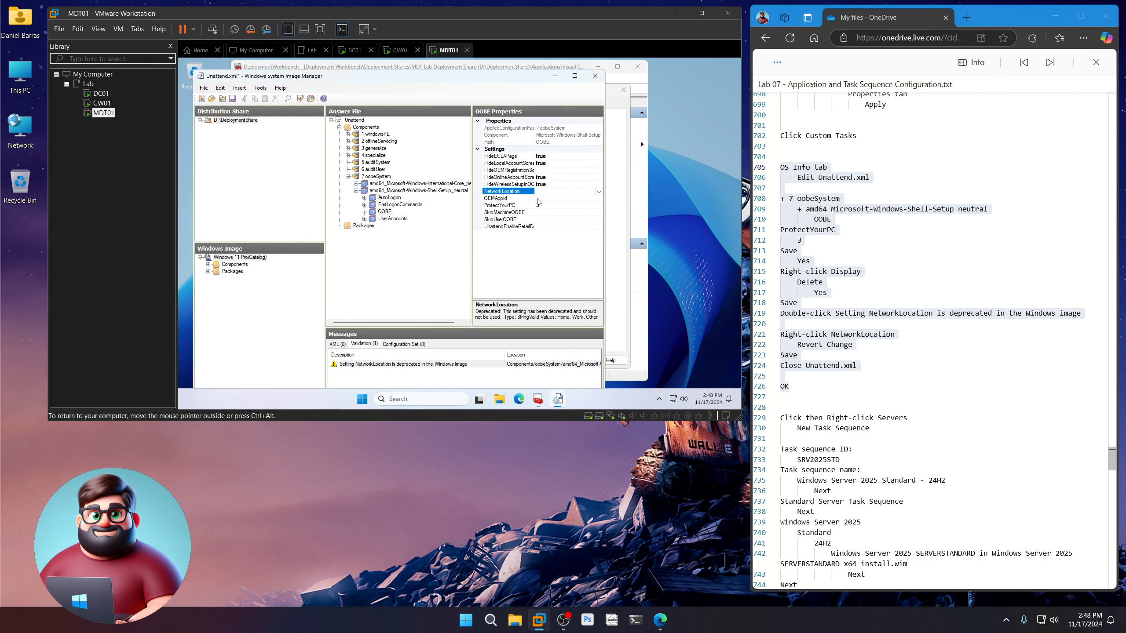
pyautogui.click(232, 98)
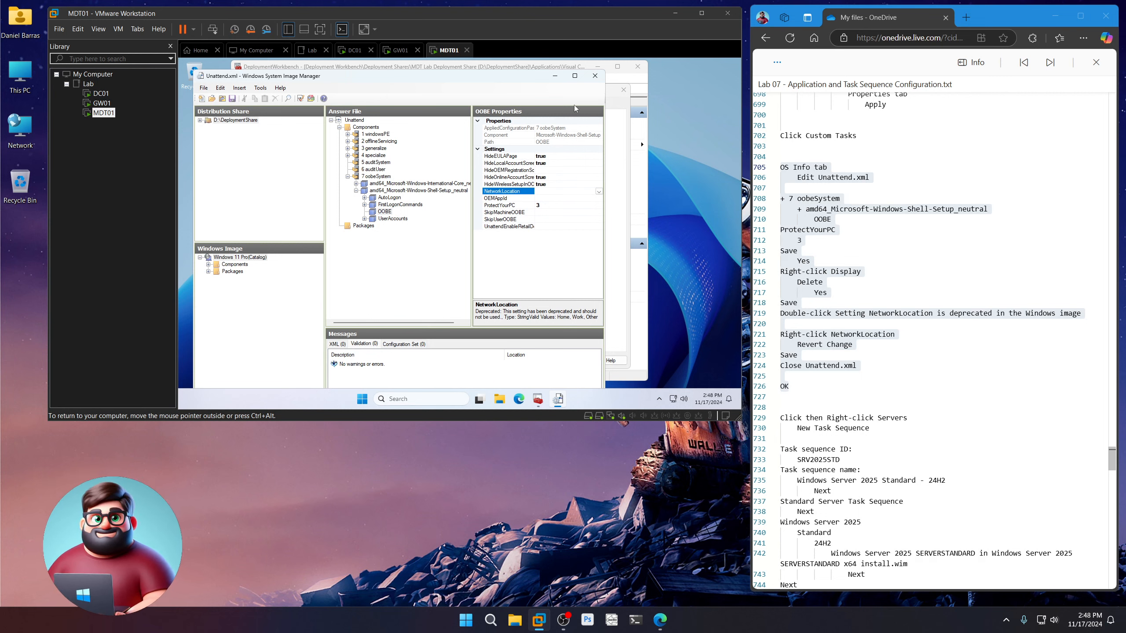
# Step: Close the answer file editor and accept the Windows 11 task sequence's properties
pyautogui.click(594, 75)
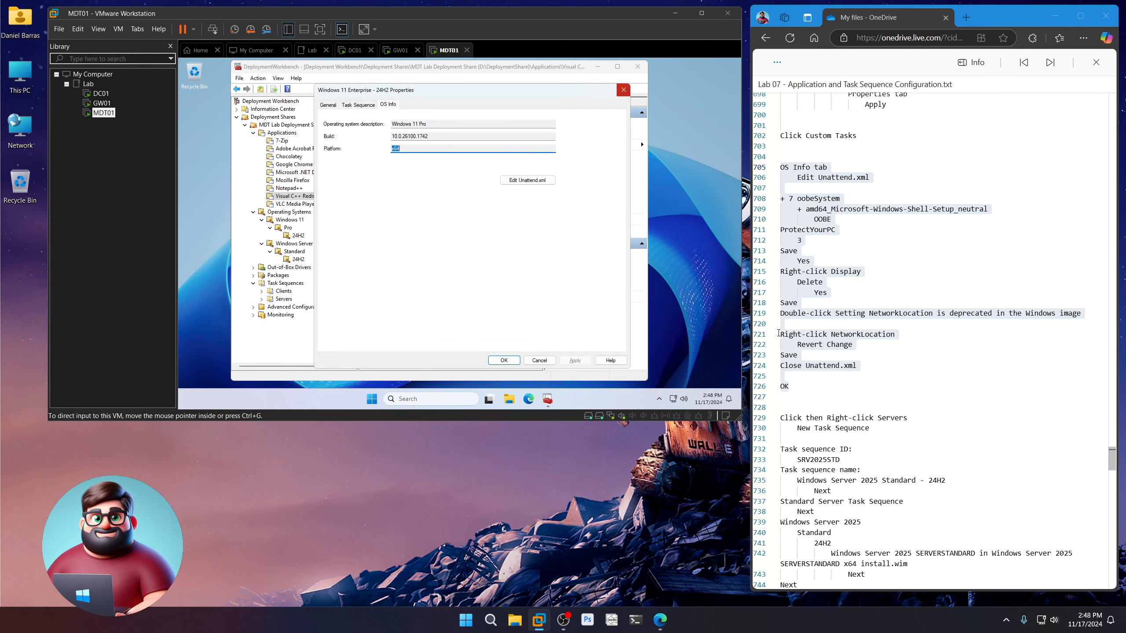
pyautogui.scroll(-5, 868, 311)
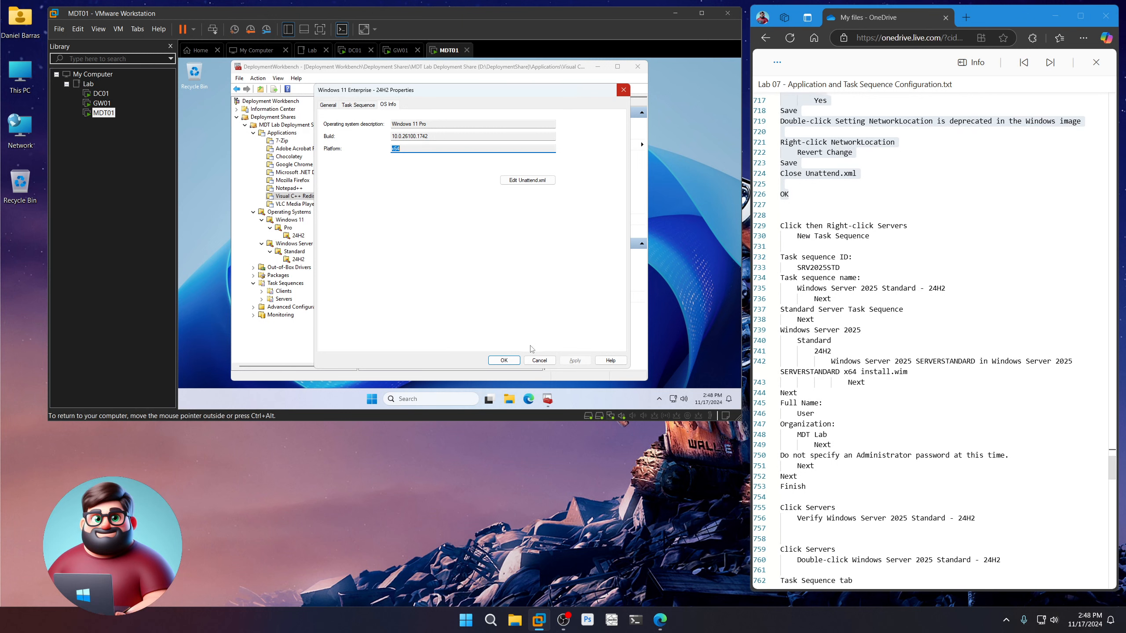
pyautogui.click(503, 360)
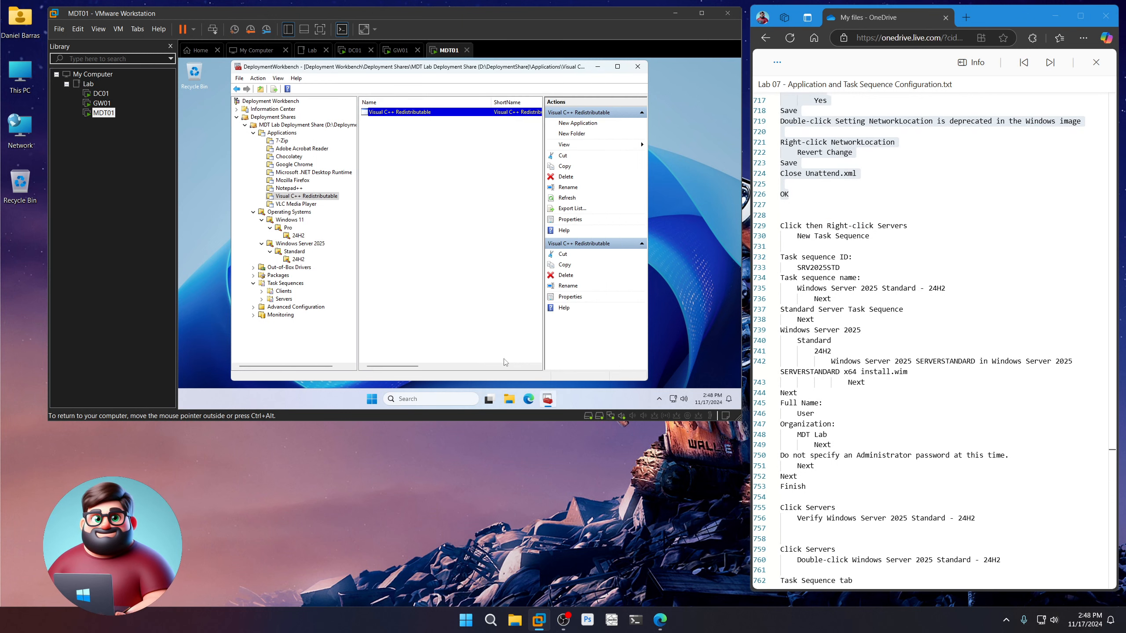
# Step: Start a new task sequence in the Servers folder with the ID SRV2025STD, copied from the lab notes
pyautogui.click(287, 302)
pyautogui.rightClick(287, 302)
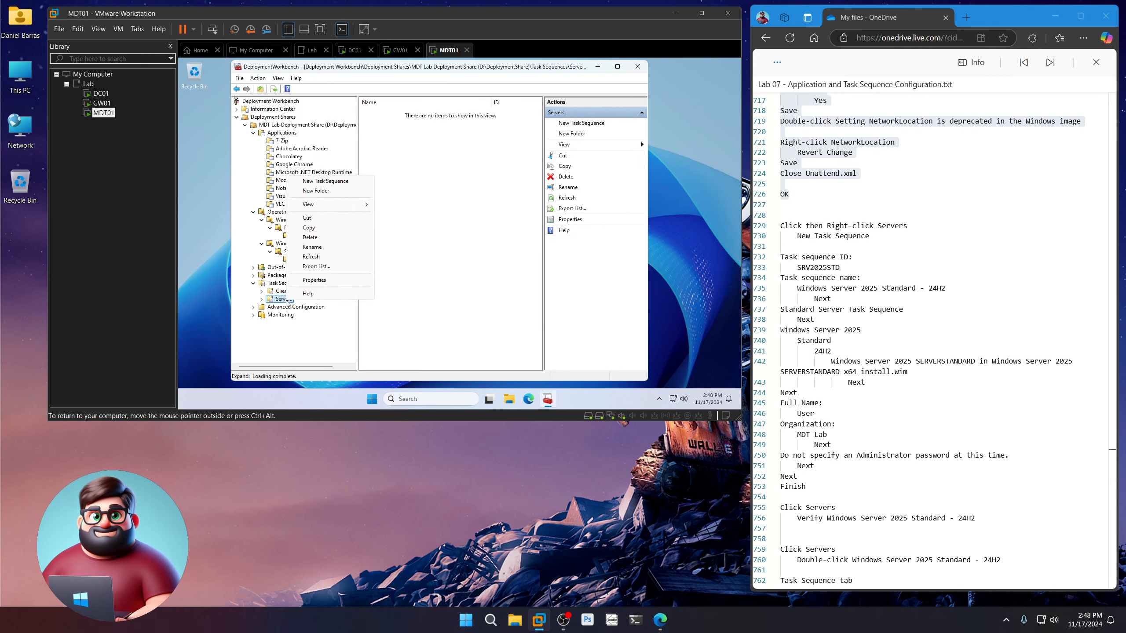
pyautogui.click(342, 181)
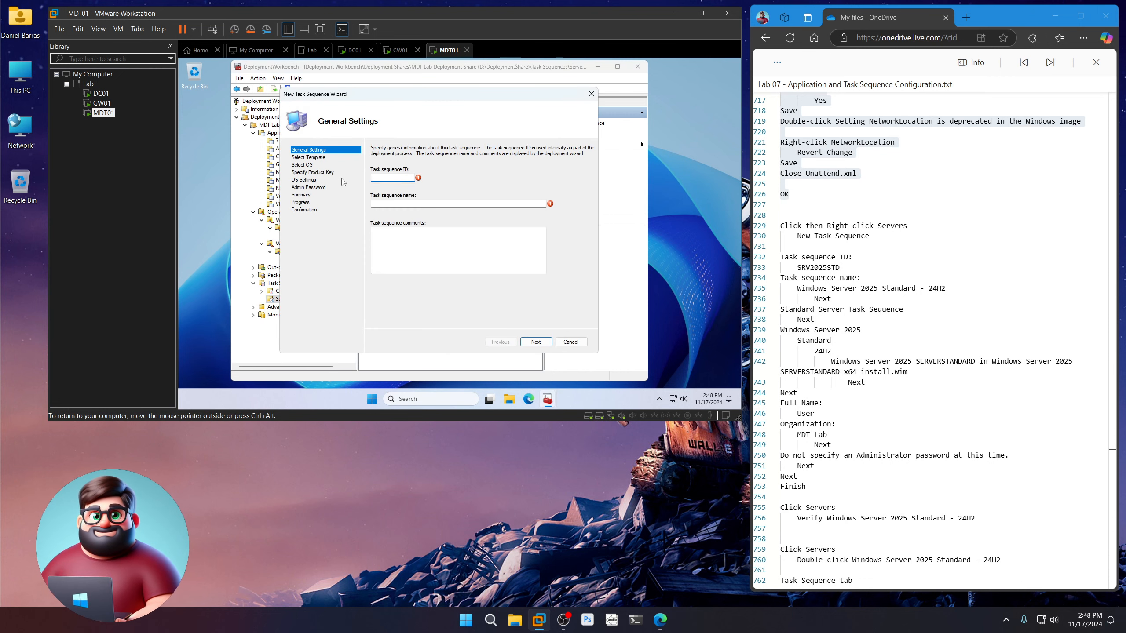
pyautogui.moveTo(840, 267); pyautogui.dragTo(797, 267)
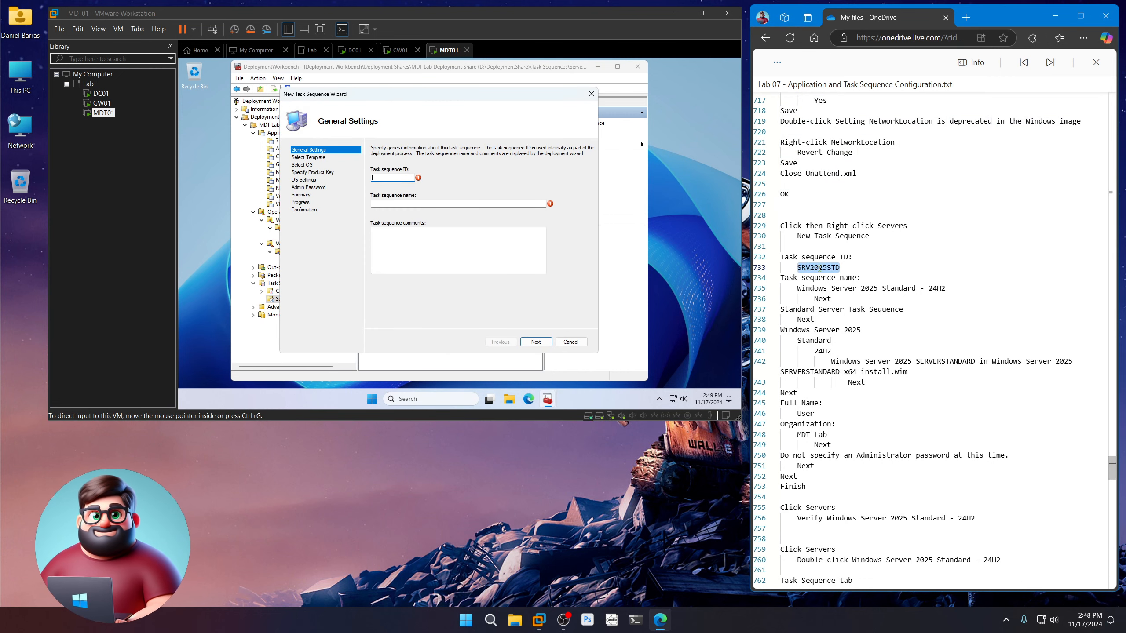
pyautogui.rightClick(819, 267)
pyautogui.click(842, 321)
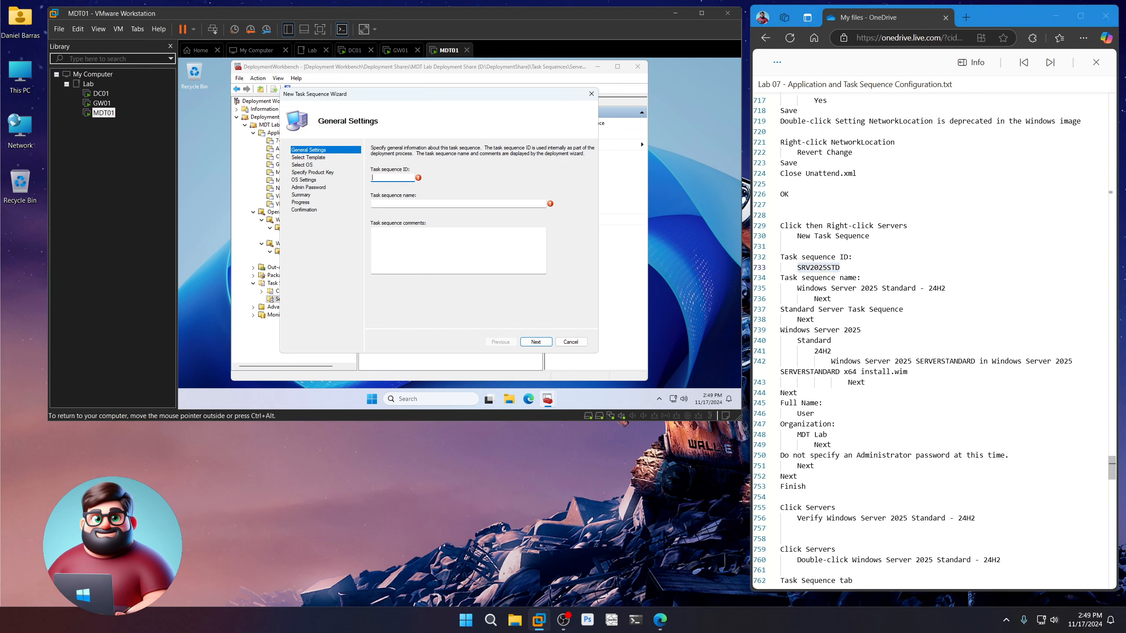
pyautogui.hotkey('ctrl', 'v')
# Step: Name the new task sequence Windows Server 2025 Standard - 24H2, copying the name from the lab notes
pyautogui.moveTo(953, 289); pyautogui.dragTo(796, 289)
pyautogui.rightClick(818, 289)
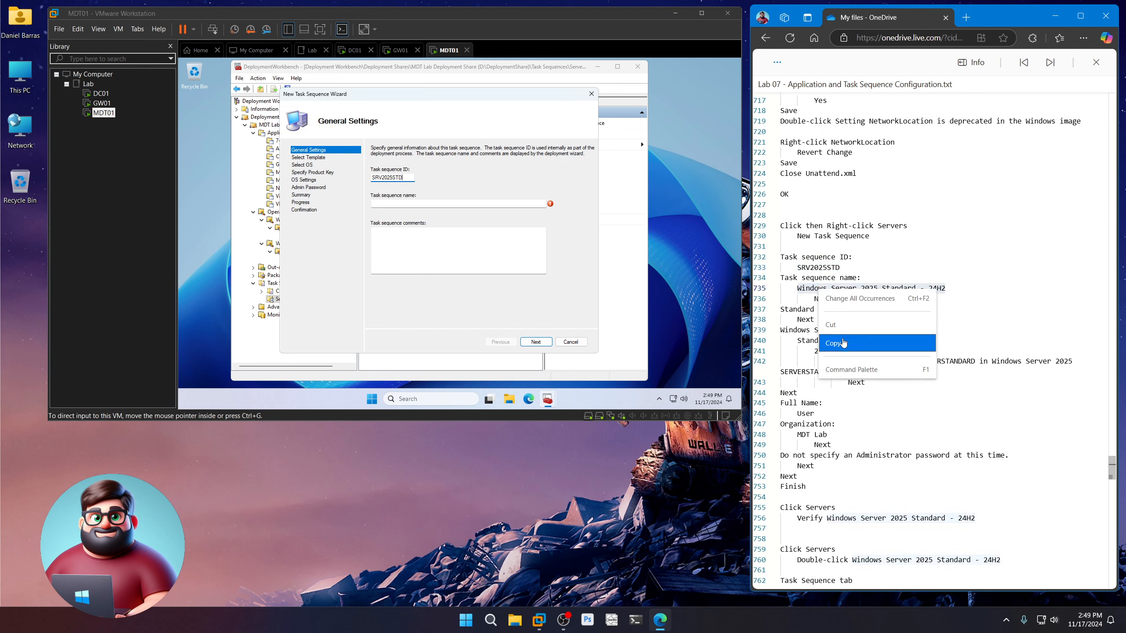
pyautogui.click(844, 345)
pyautogui.click(422, 204)
pyautogui.hotkey('ctrl', 'v')
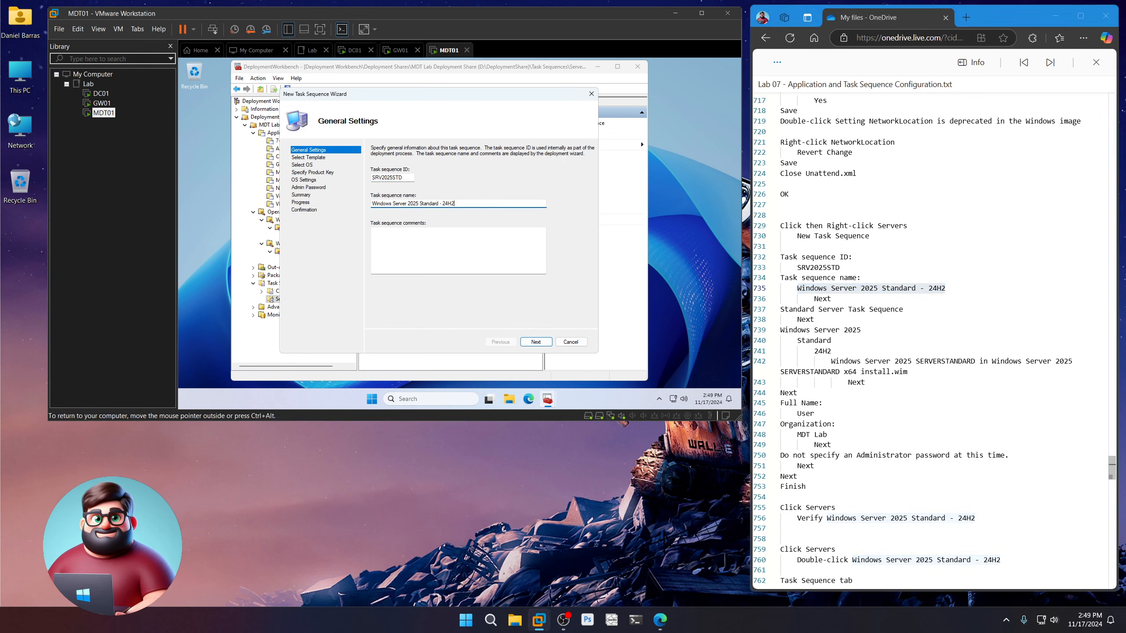
pyautogui.click(536, 342)
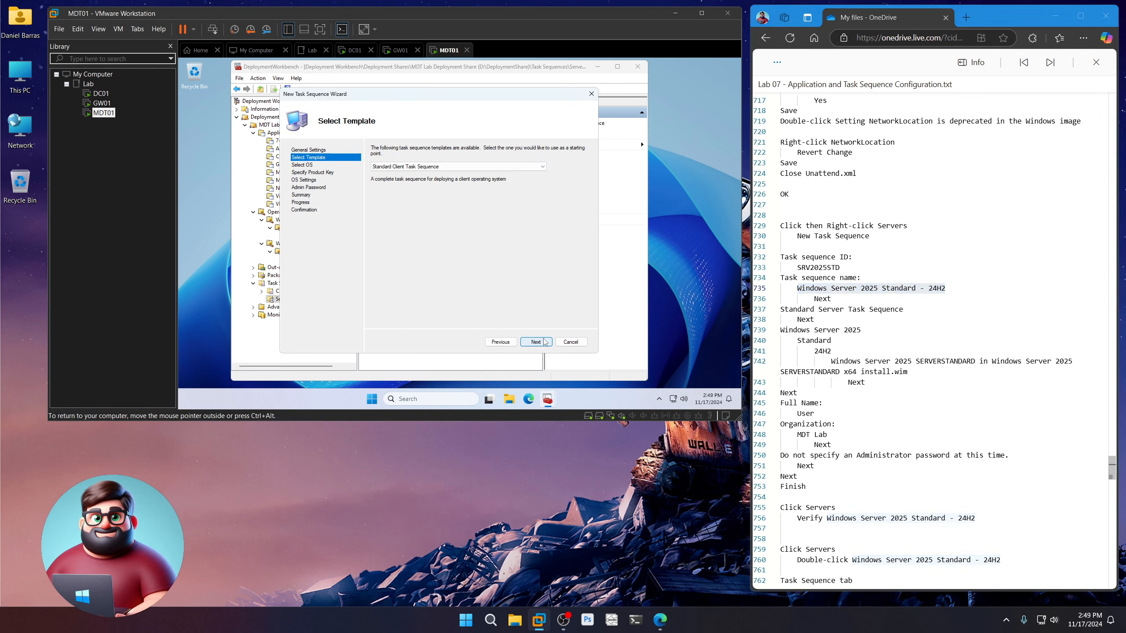
# Step: Choose the Standard Server Task Sequence template for the new task sequence
pyautogui.click(541, 167)
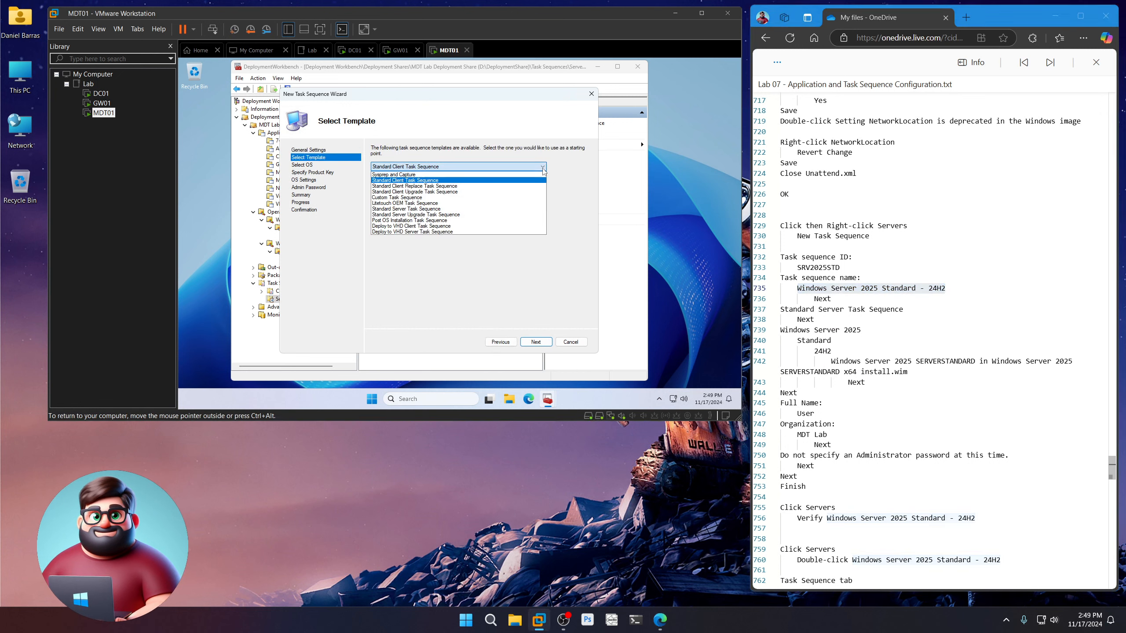
pyautogui.click(411, 209)
pyautogui.click(536, 342)
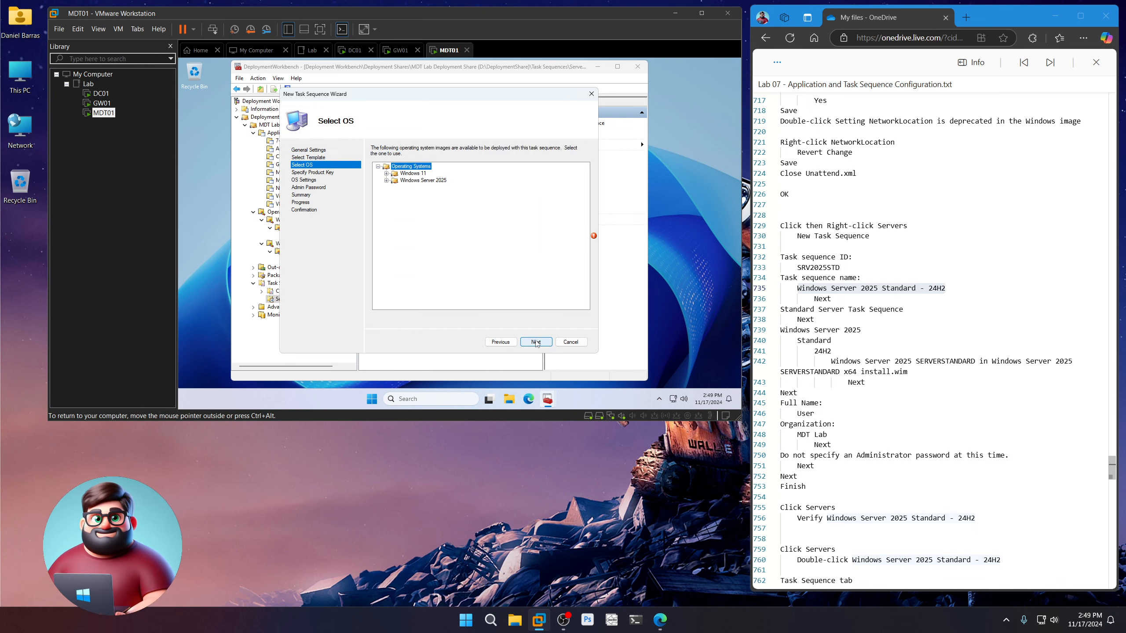
# Step: Select the SERVERSTANDARD install.wim image under Windows Server 2025, Standard, 24H2 as the operating system
pyautogui.click(386, 181)
pyautogui.click(395, 188)
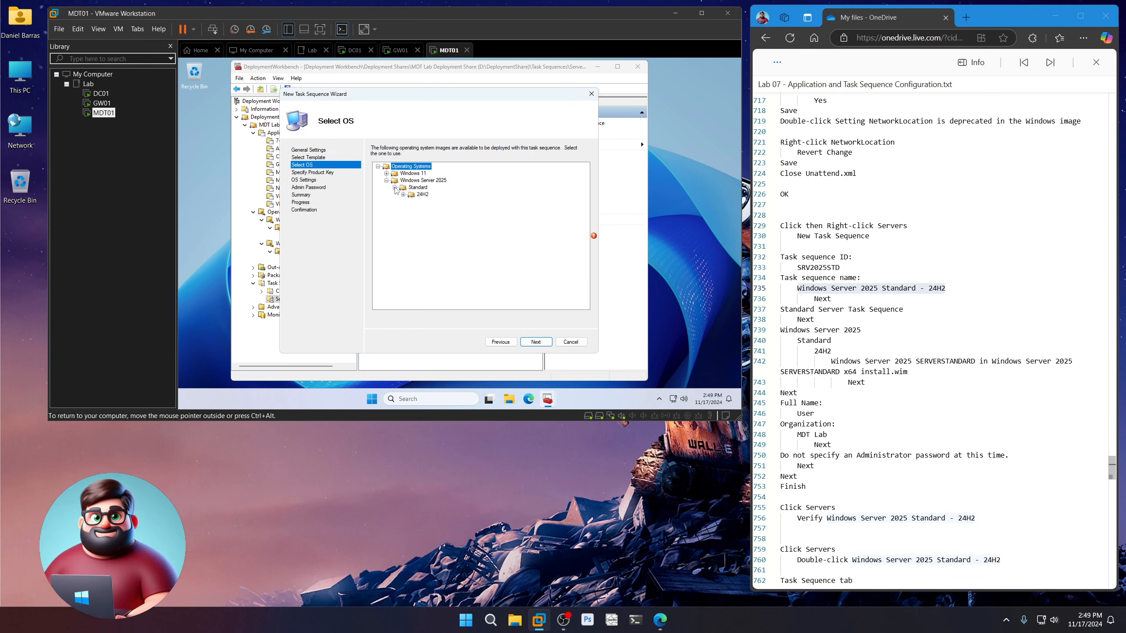
pyautogui.click(403, 195)
pyautogui.click(447, 201)
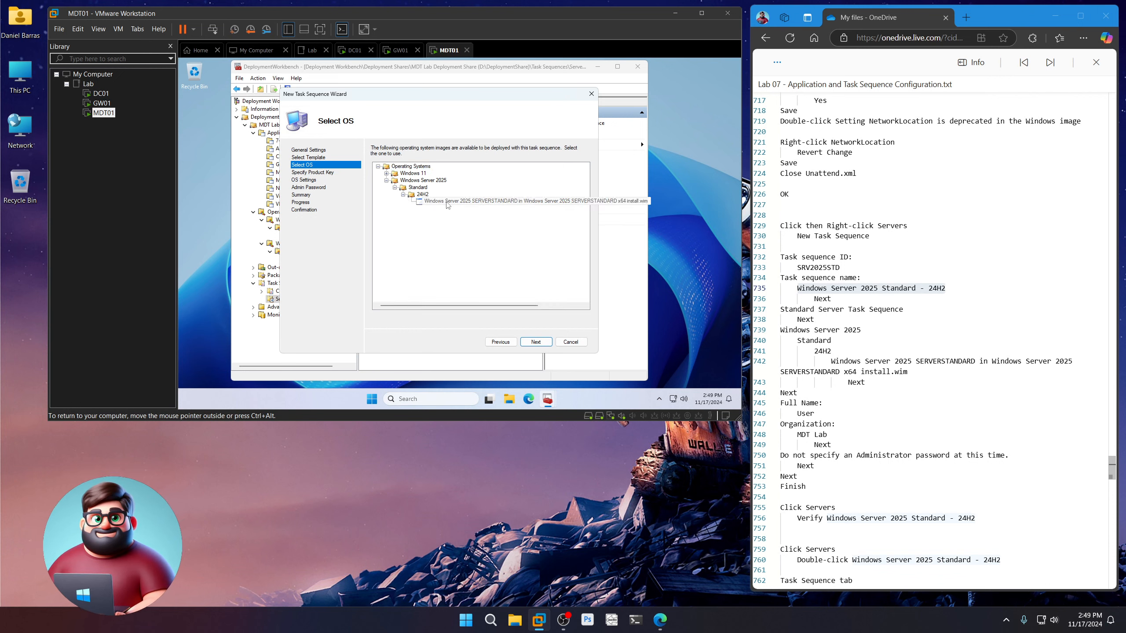
pyautogui.click(536, 342)
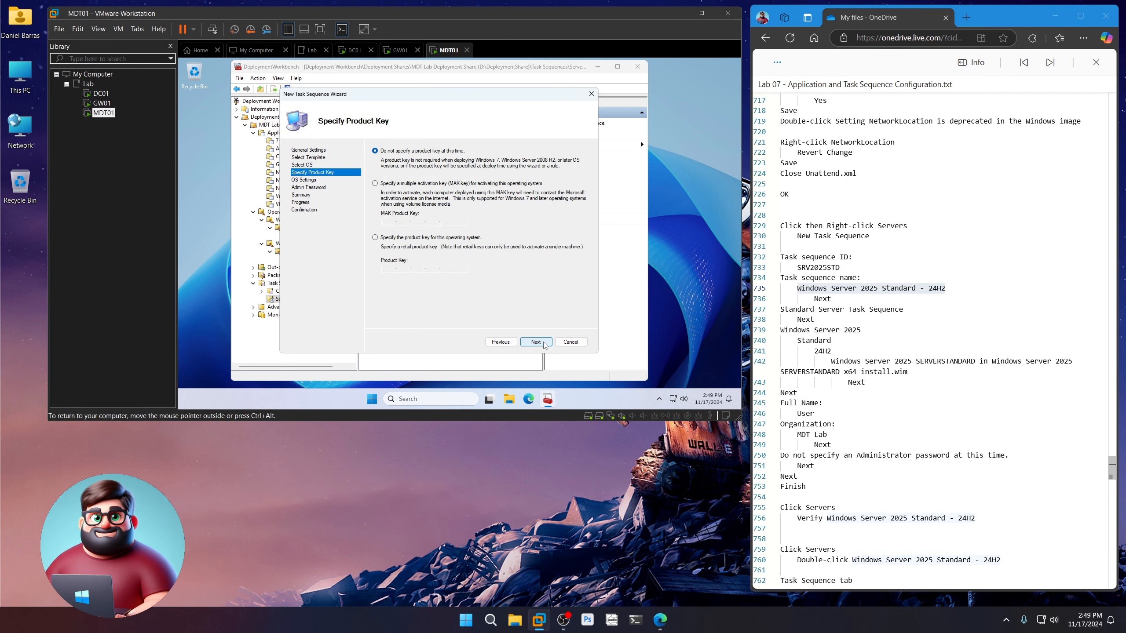
# Step: Specify no product key, then set the full name to User and the organization to MDT Lab
pyautogui.click(535, 342)
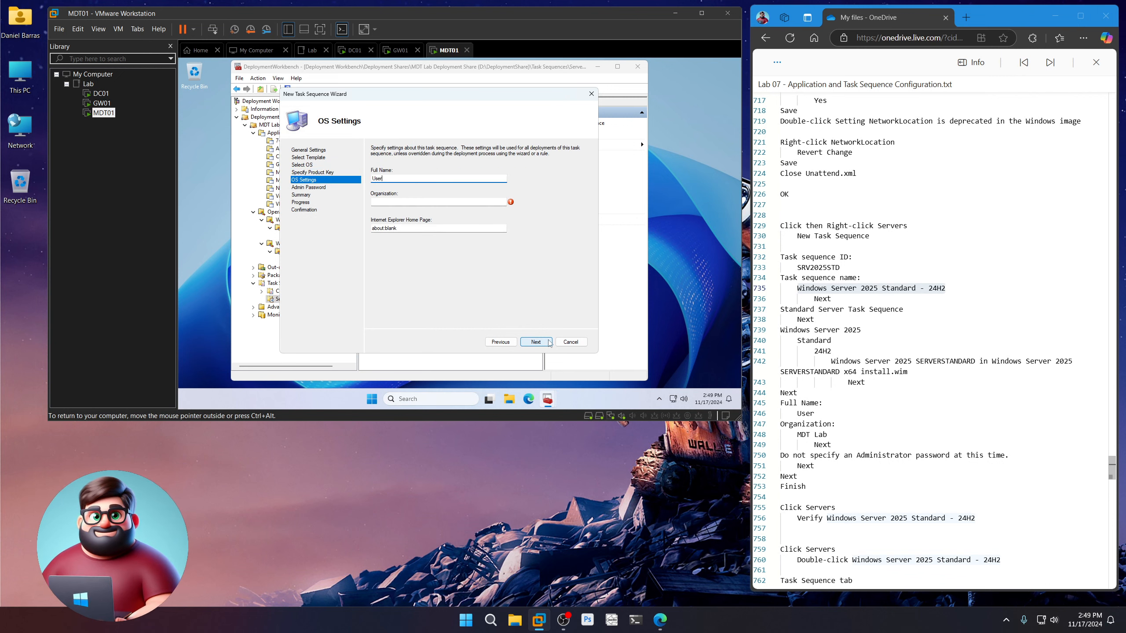
pyautogui.press('Tab')
pyautogui.write('MD')
pyautogui.click(550, 344)
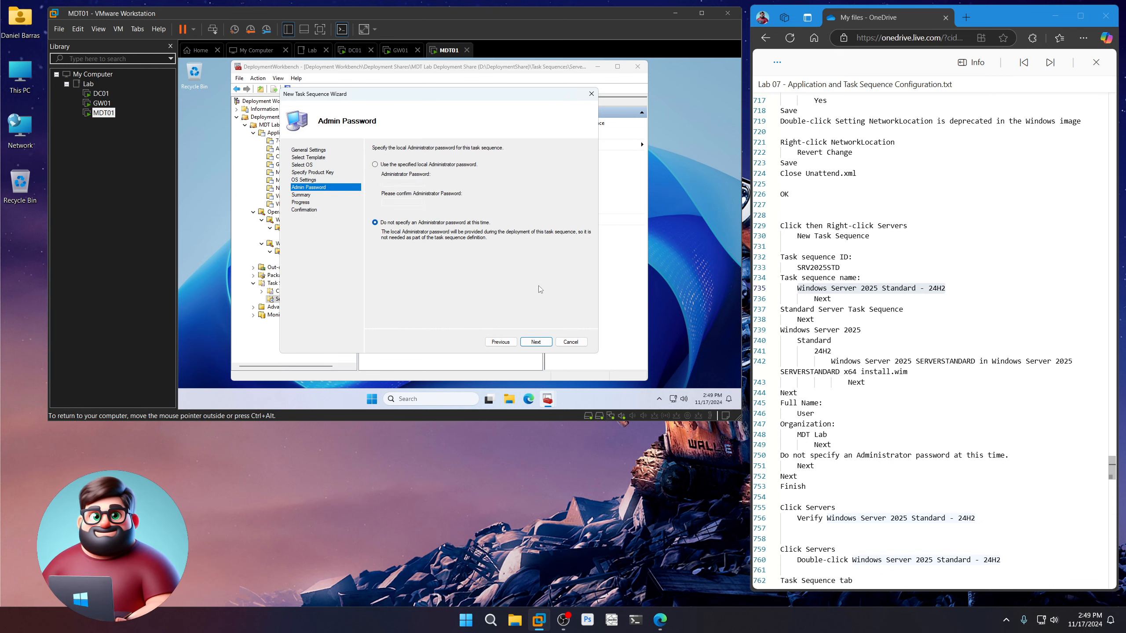
# Step: Leave the Administrator password unspecified and finish creating the server task sequence
pyautogui.click(536, 342)
pyautogui.click(537, 342)
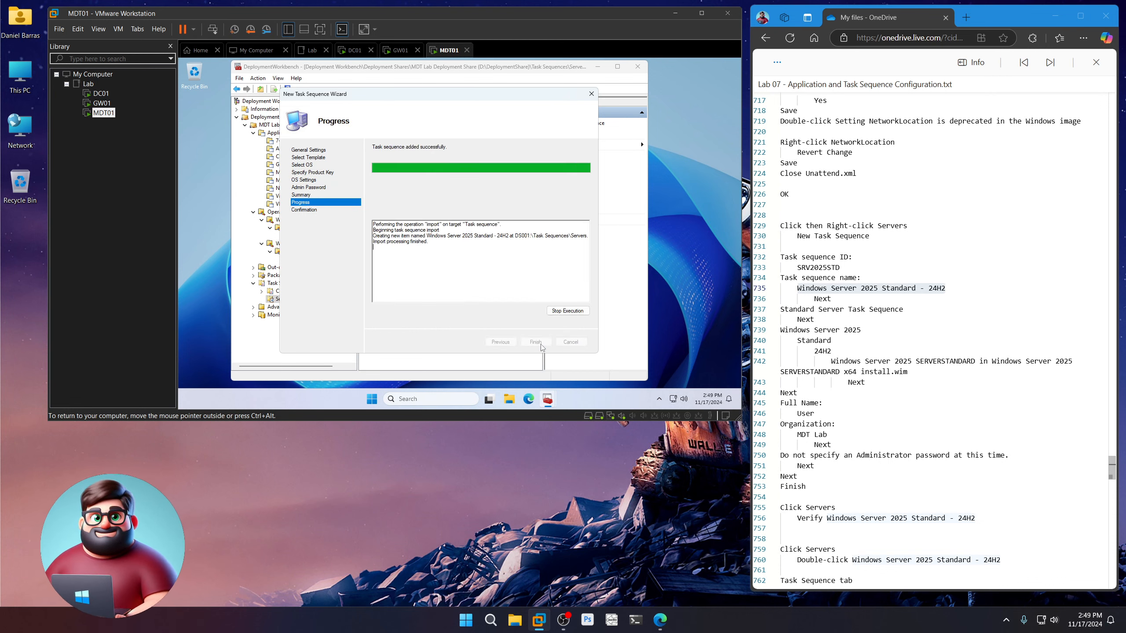
pyautogui.click(540, 345)
# Step: Open the step list of the Windows Server 2025 Standard - 24H2 task sequence in the Servers folder
pyautogui.scroll(-6, 845, 369)
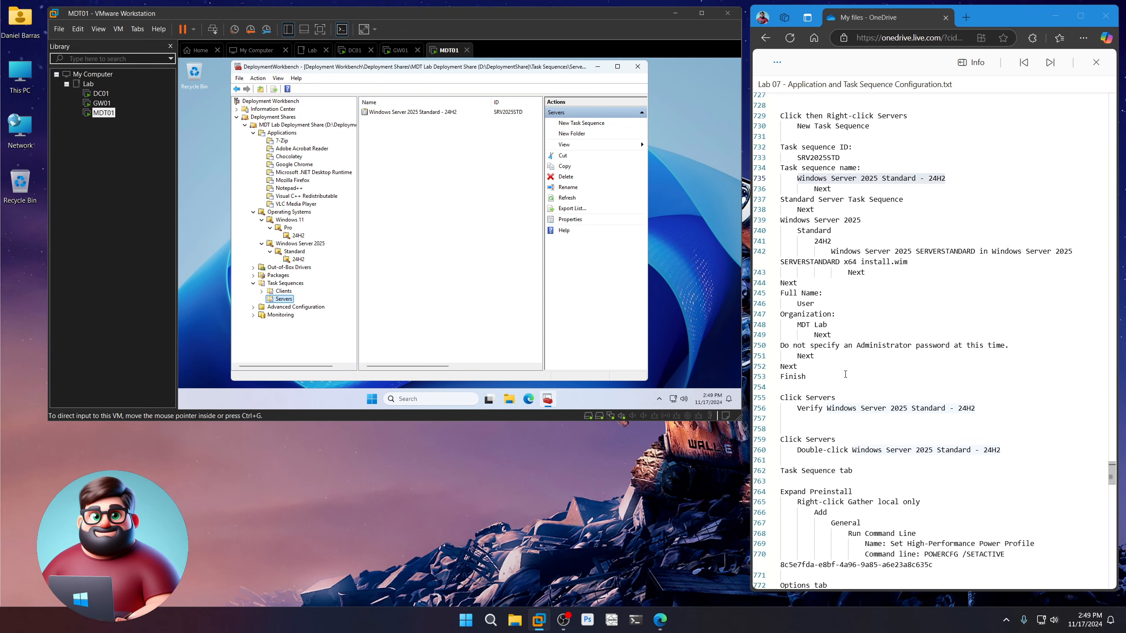
pyautogui.scroll(-2, 845, 369)
pyautogui.moveTo(780, 150); pyautogui.dragTo(974, 160)
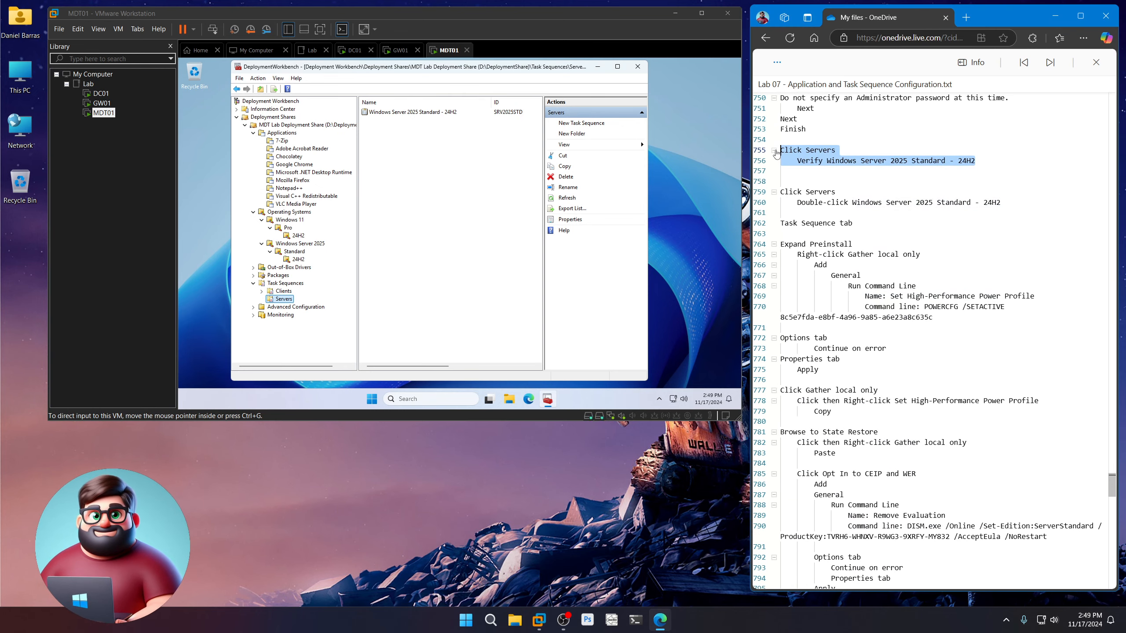
pyautogui.click(283, 299)
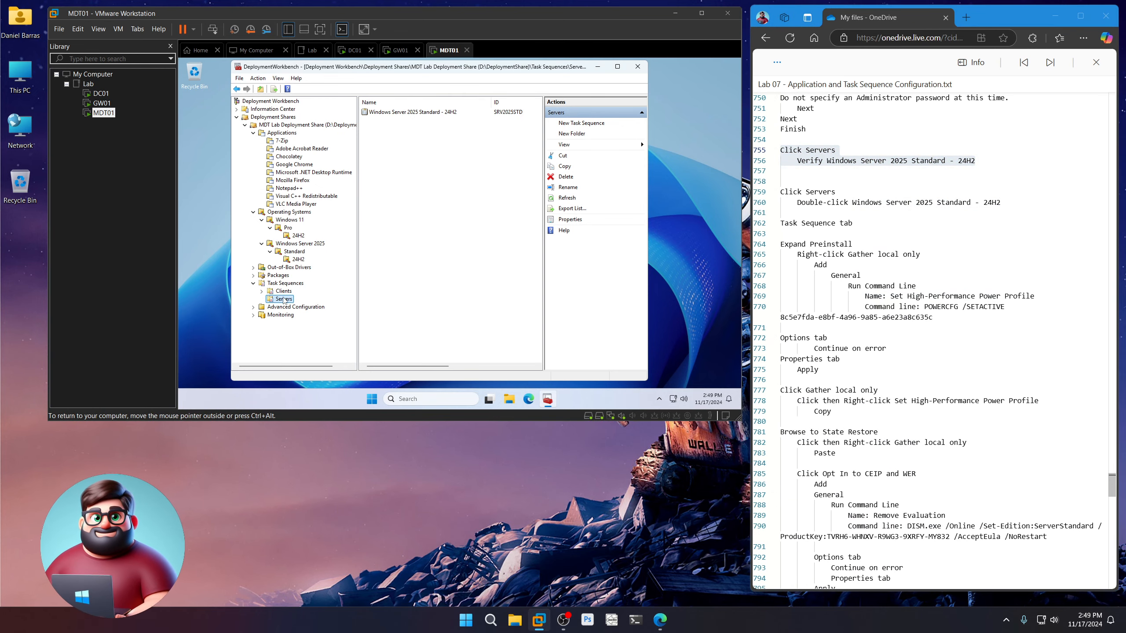
pyautogui.doubleClick(404, 112)
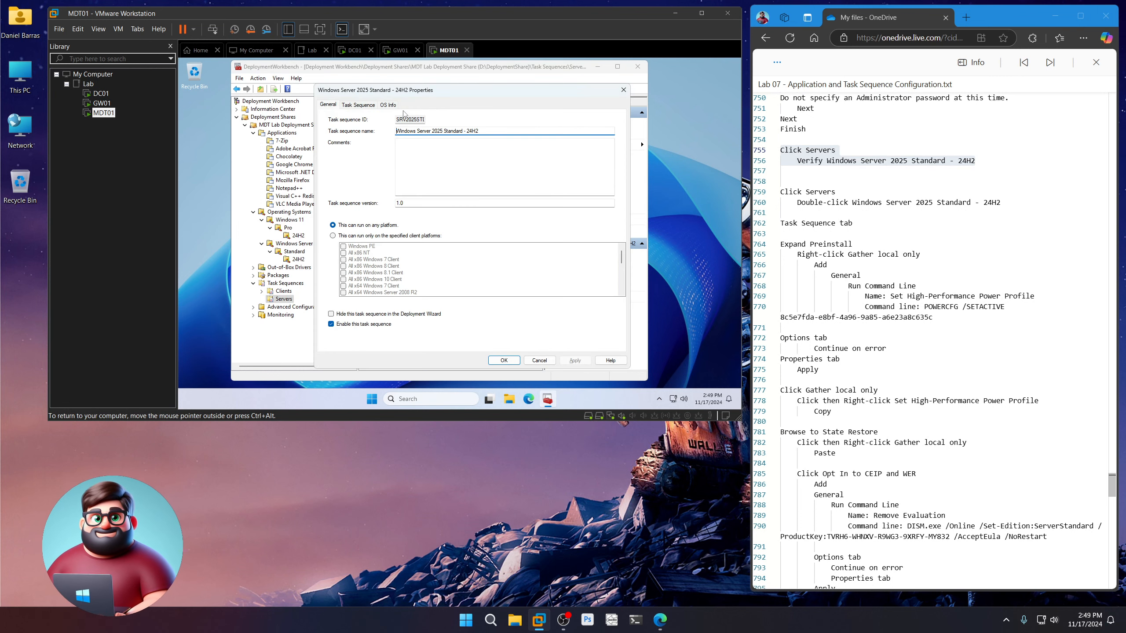
pyautogui.click(355, 105)
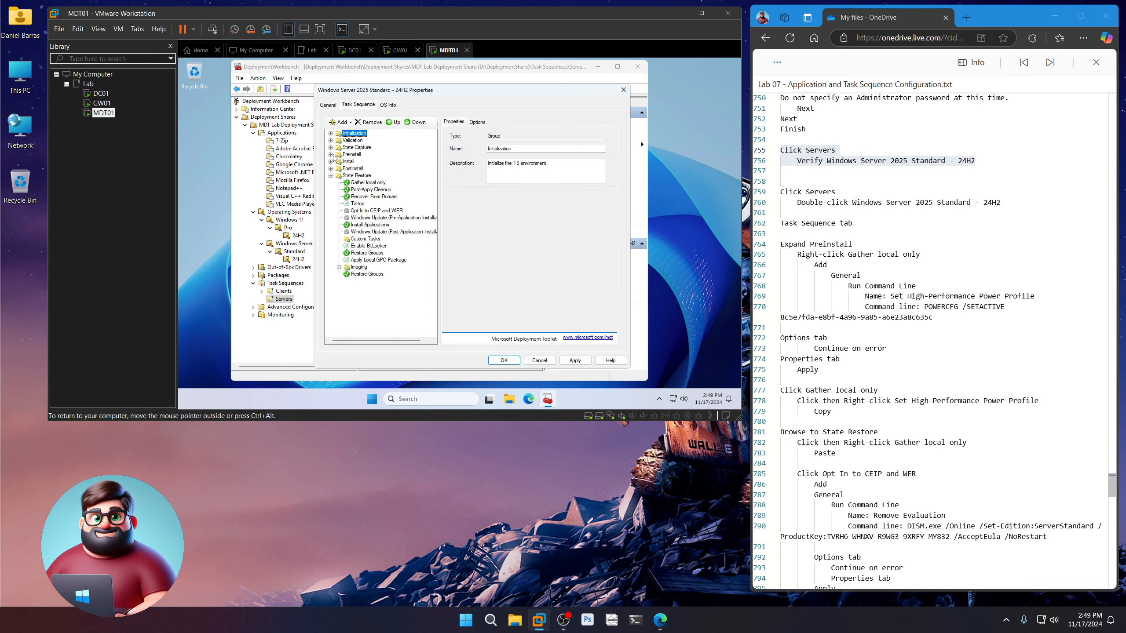
# Step: Add a Run Command Line step after Gather local only in the Preinstall group
pyautogui.click(331, 154)
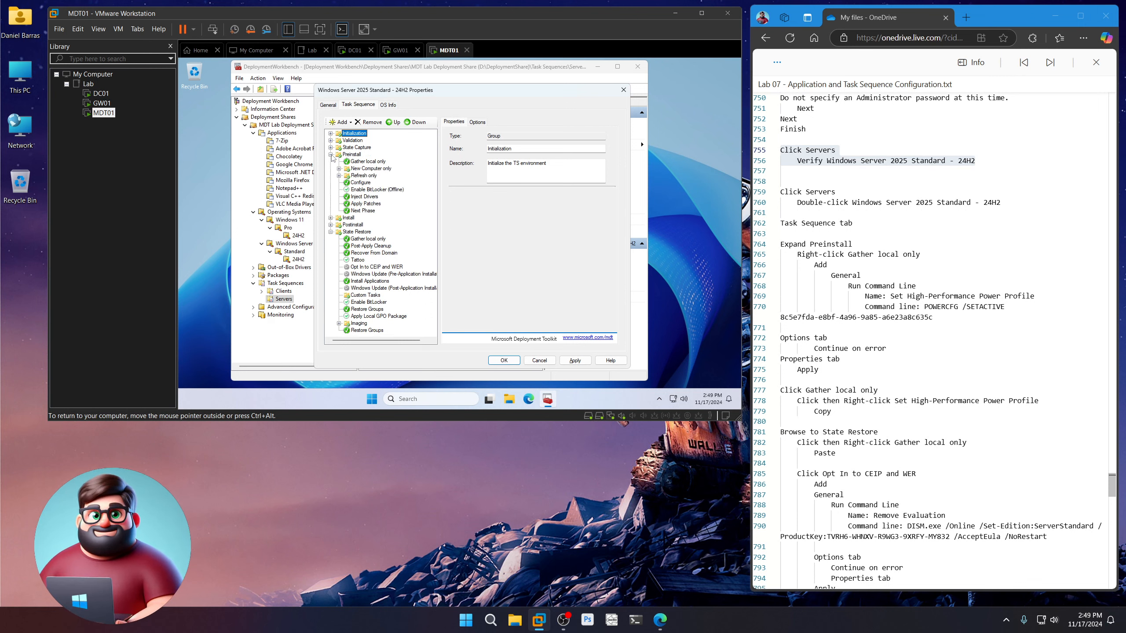
pyautogui.click(361, 164)
pyautogui.click(342, 123)
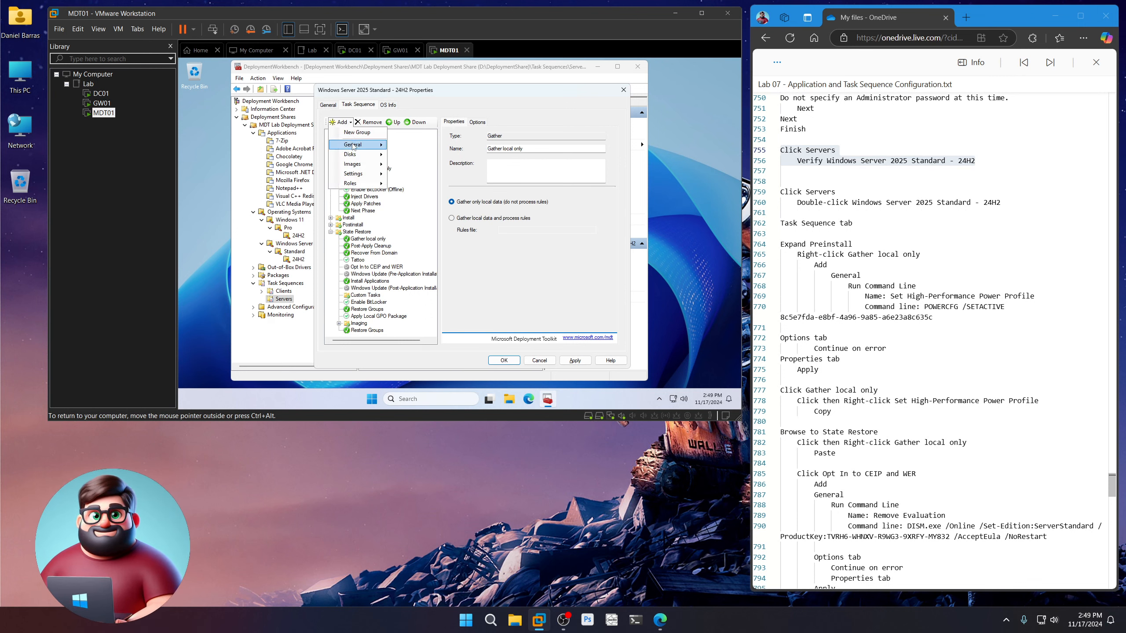
pyautogui.moveTo(361, 142)
pyautogui.click(412, 148)
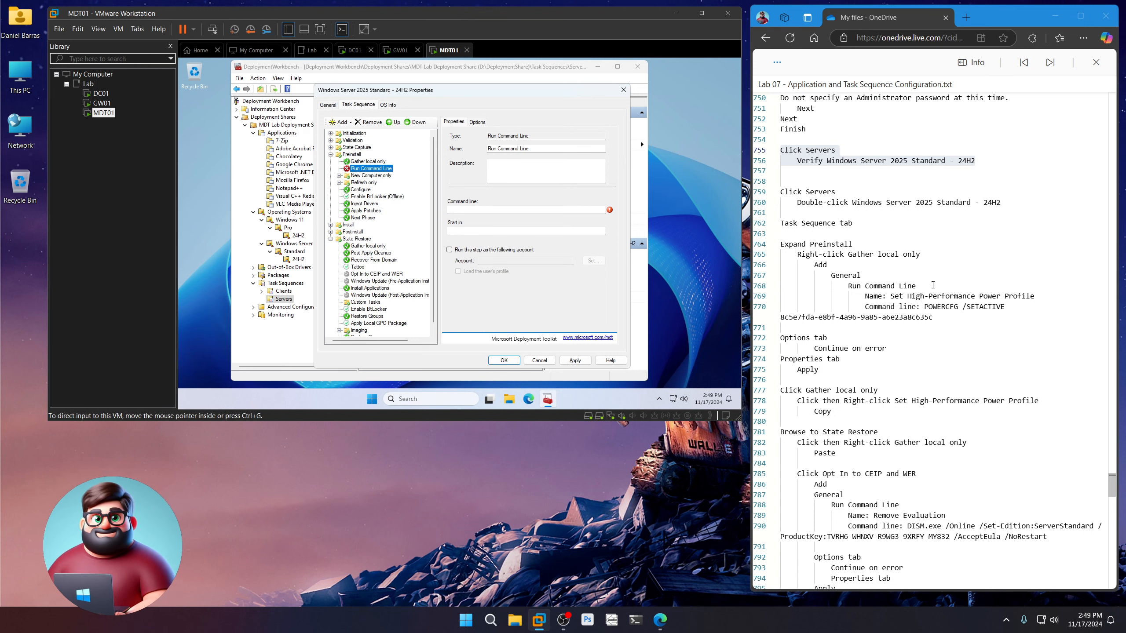
# Step: Name the new Run Command Line step Set High-Performance Power Profile
pyautogui.moveTo(920, 285); pyautogui.dragTo(860, 286)
pyautogui.moveTo(1051, 295); pyautogui.dragTo(895, 296)
pyautogui.rightClick(906, 296)
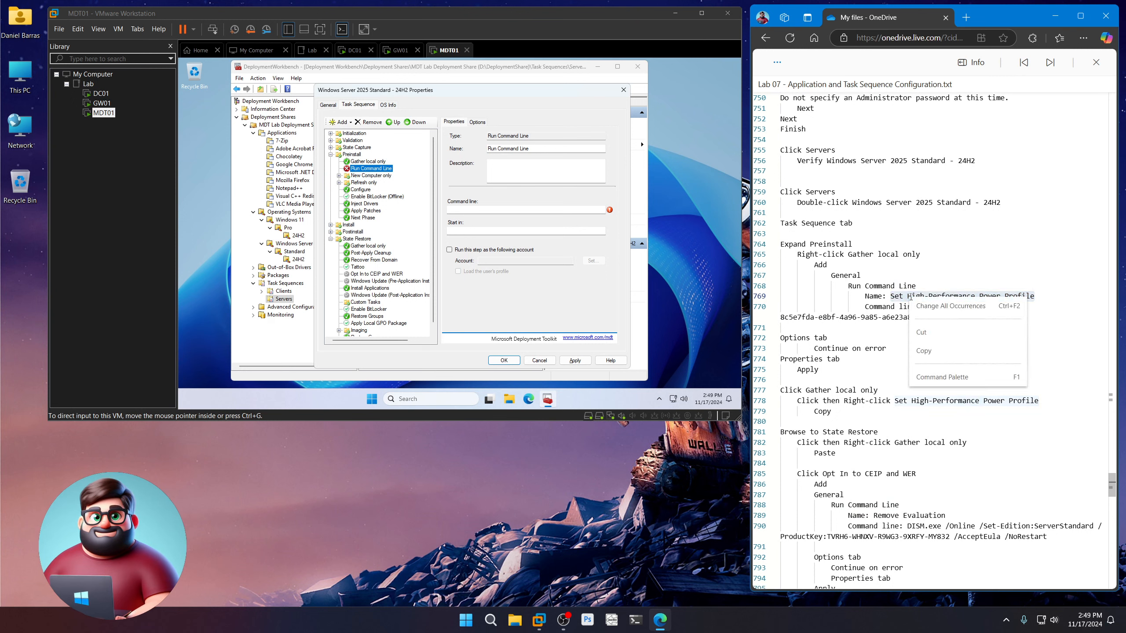
pyautogui.click(931, 352)
pyautogui.tripleClick(546, 149)
pyautogui.hotkey('ctrl', 'v')
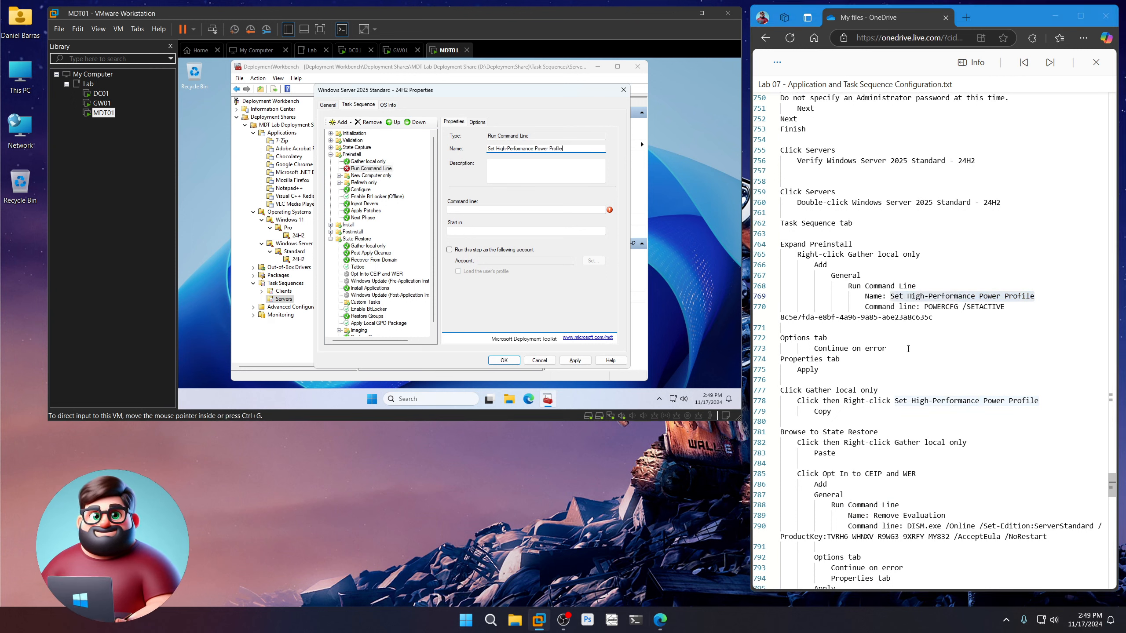
# Step: Set the step's command line to POWERCFG /SETACTIVE 8c5e7fda-e8bf-4a96-9a85-a6e23a8c635c
pyautogui.moveTo(943, 315); pyautogui.dragTo(925, 306)
pyautogui.rightClick(942, 311)
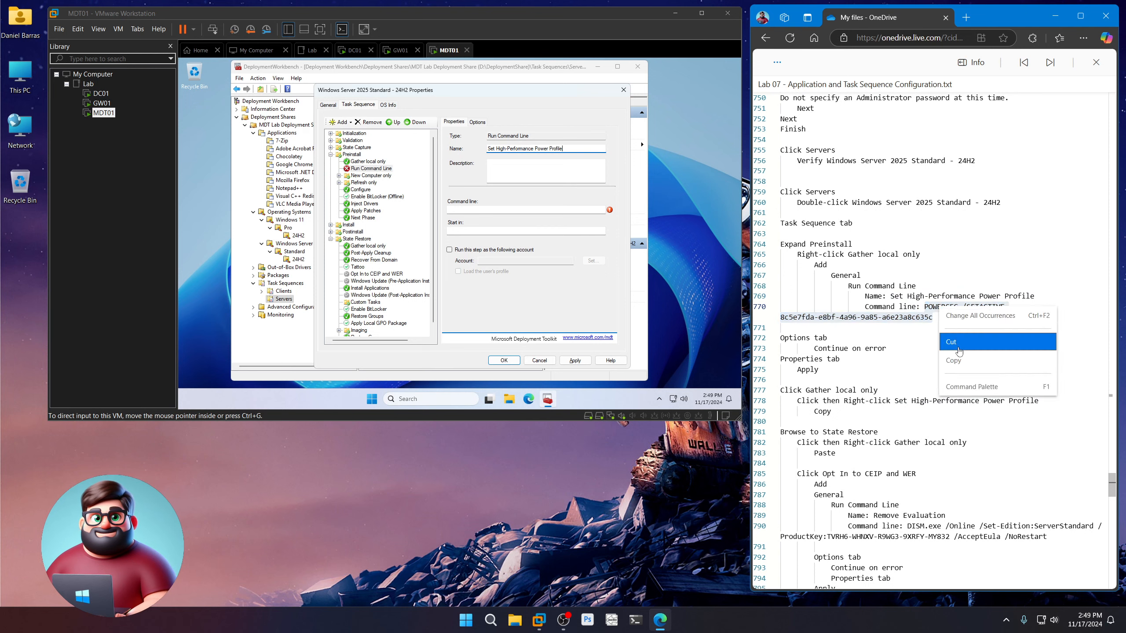
pyautogui.click(959, 357)
pyautogui.click(519, 210)
pyautogui.hotkey('ctrl', 'v')
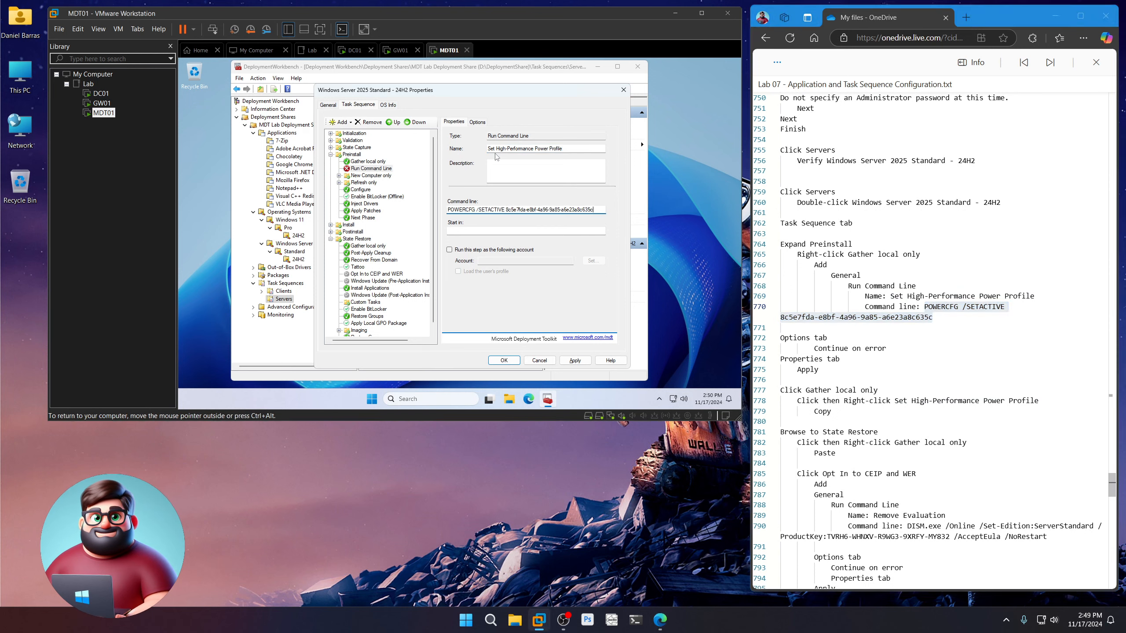
# Step: Set the power profile step to continue on error and apply the changes to the task sequence
pyautogui.click(477, 121)
pyautogui.click(459, 122)
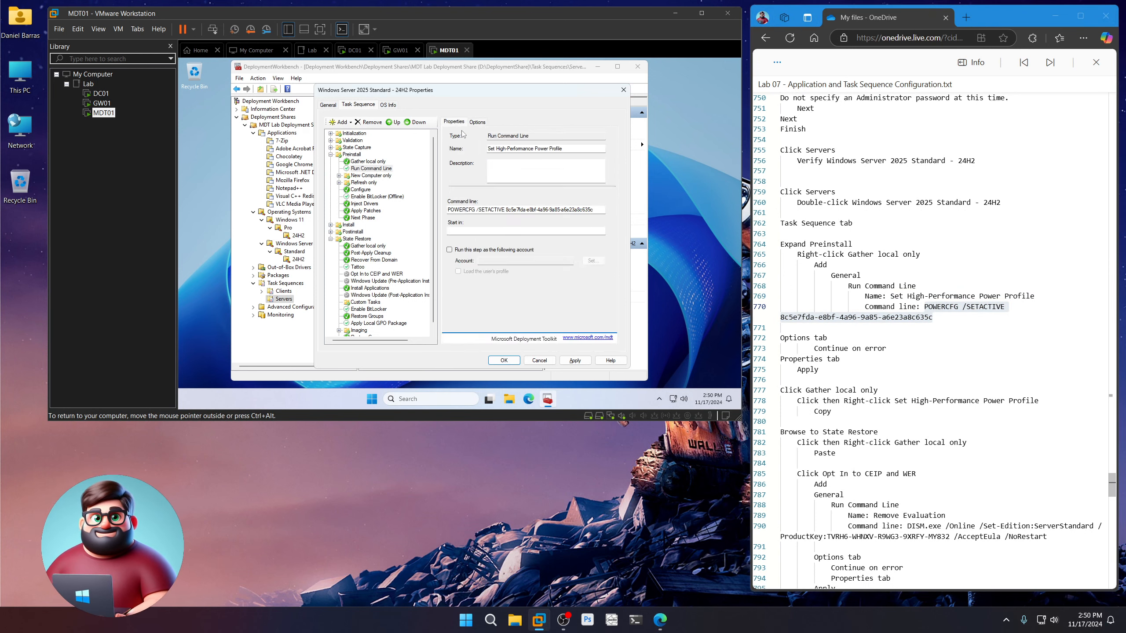
pyautogui.click(574, 359)
pyautogui.click(382, 176)
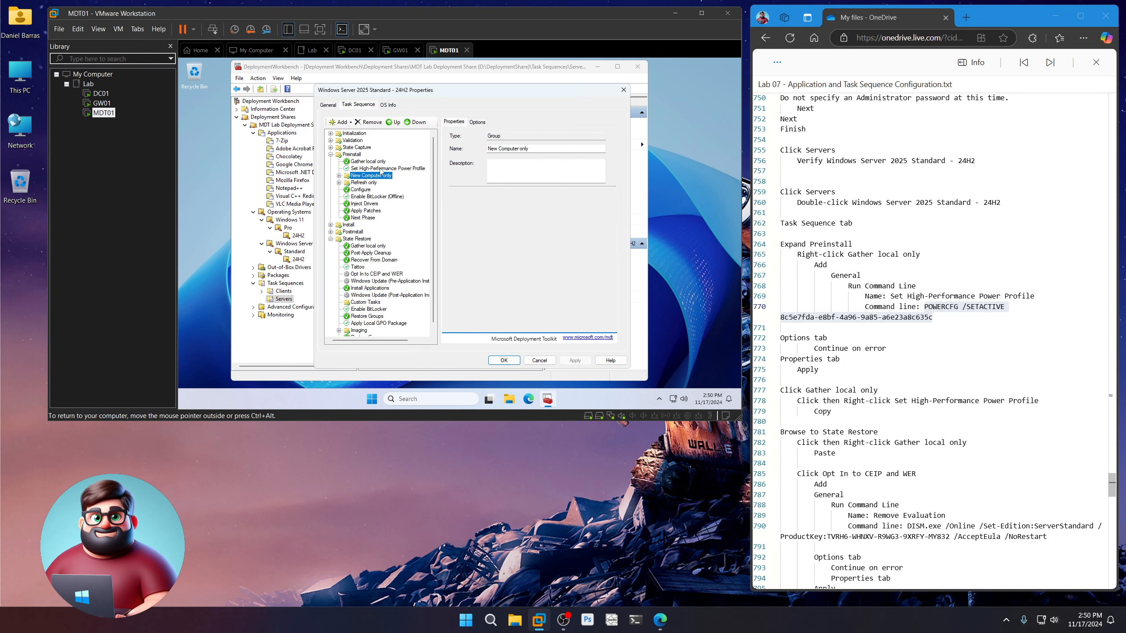
# Step: Copy the Set High-Performance Power Profile step and paste it after Gather local only in the State Restore group
pyautogui.click(380, 168)
pyautogui.scroll(-4, 845, 327)
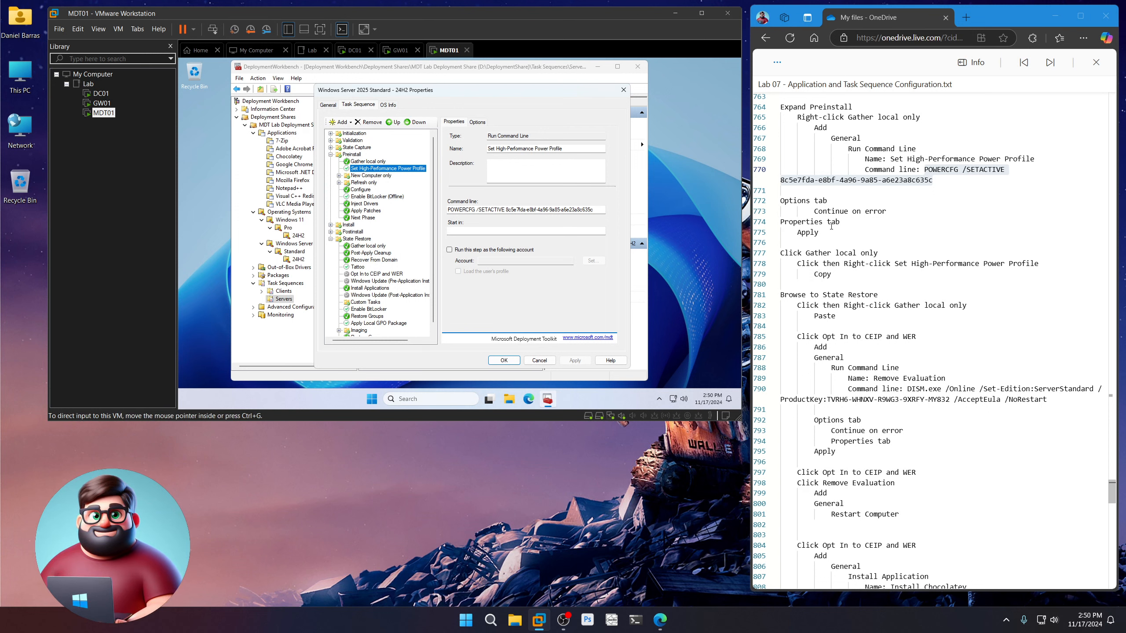
pyautogui.rightClick(386, 169)
pyautogui.click(401, 177)
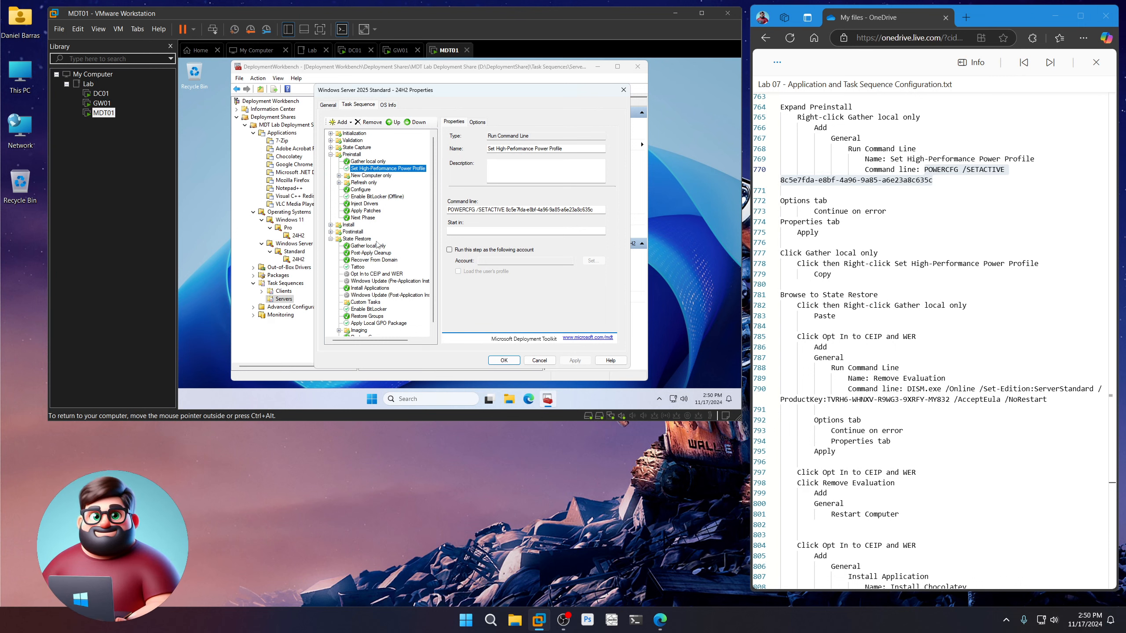
pyautogui.click(362, 247)
pyautogui.rightClick(363, 248)
pyautogui.click(379, 266)
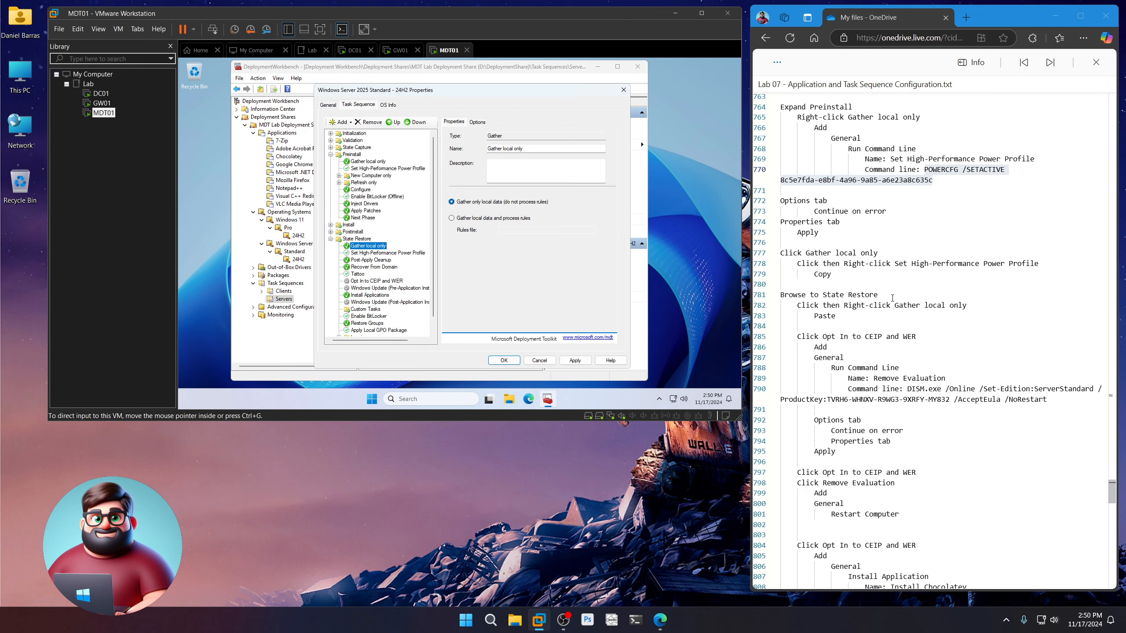
# Step: Add a Run Command Line step named Remove Evaluation after Opt In to CEIP and WER in State Restore
pyautogui.scroll(-3, 887, 299)
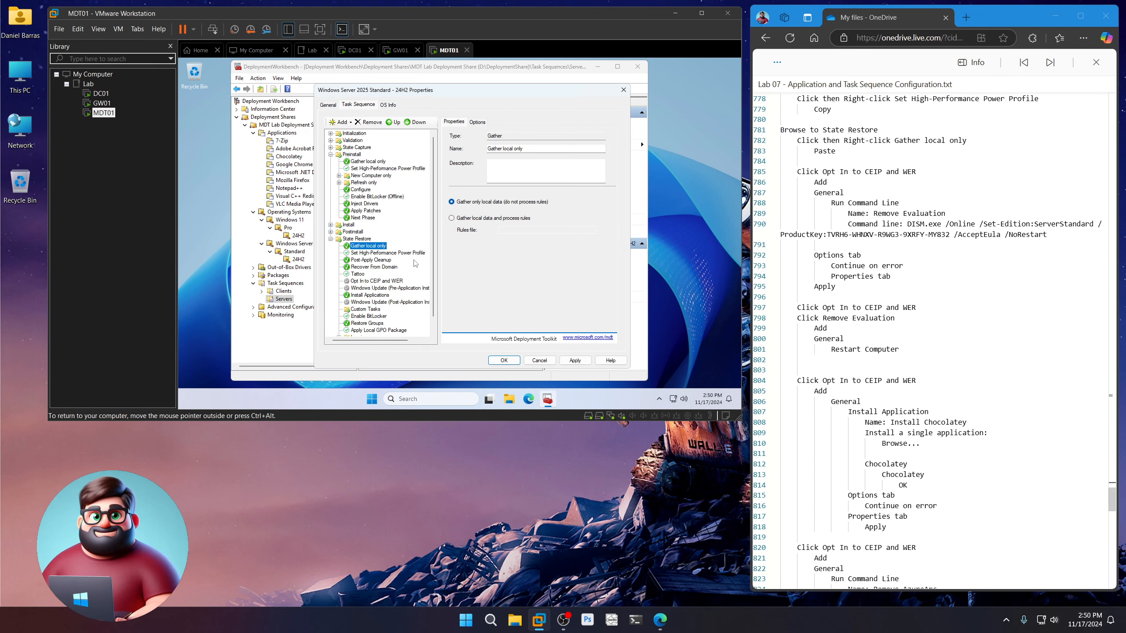
pyautogui.click(368, 281)
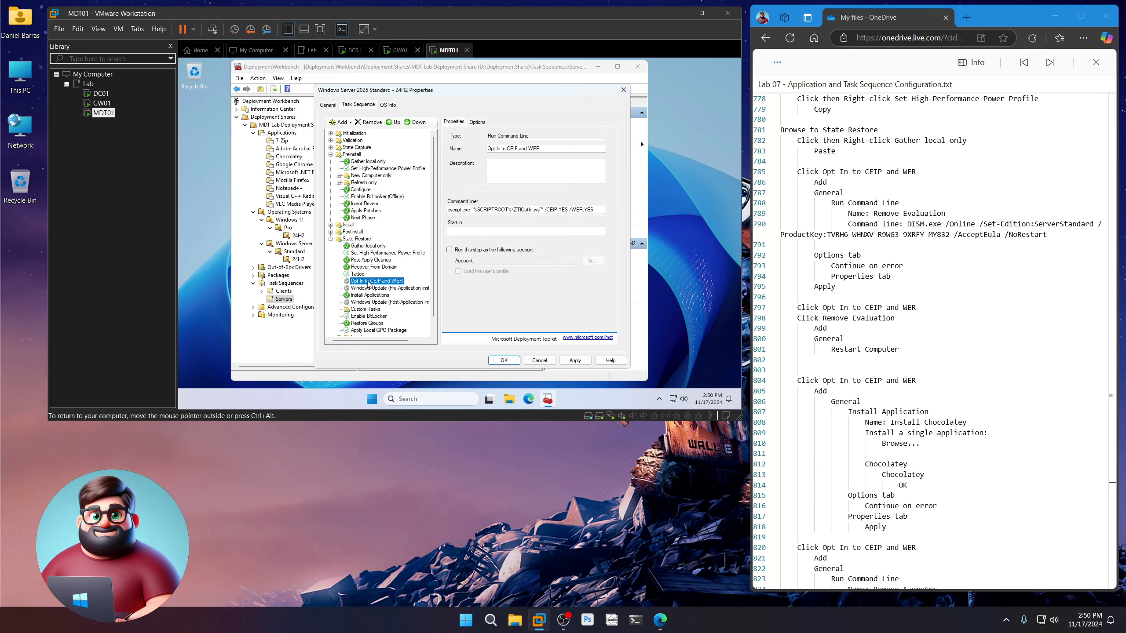
pyautogui.click(341, 121)
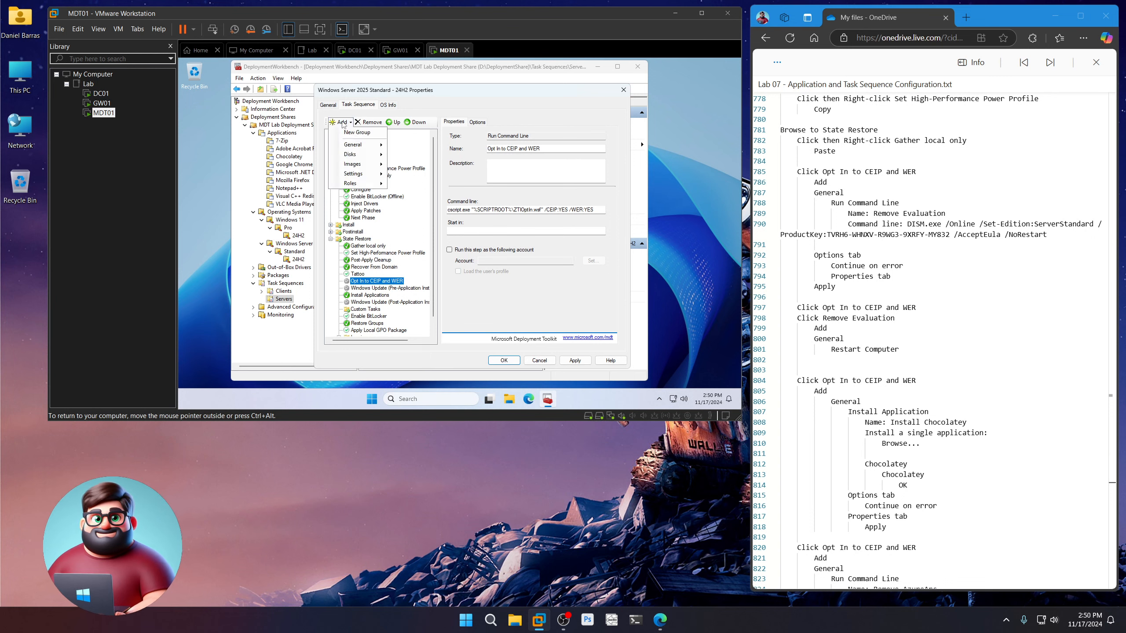
pyautogui.moveTo(354, 148)
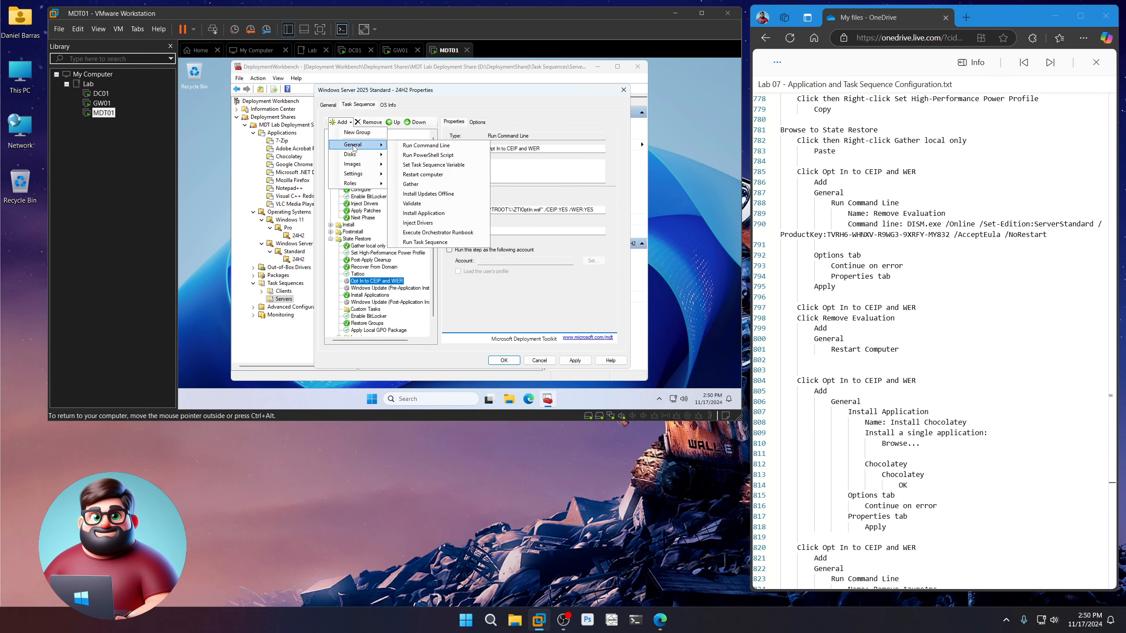
pyautogui.click(426, 145)
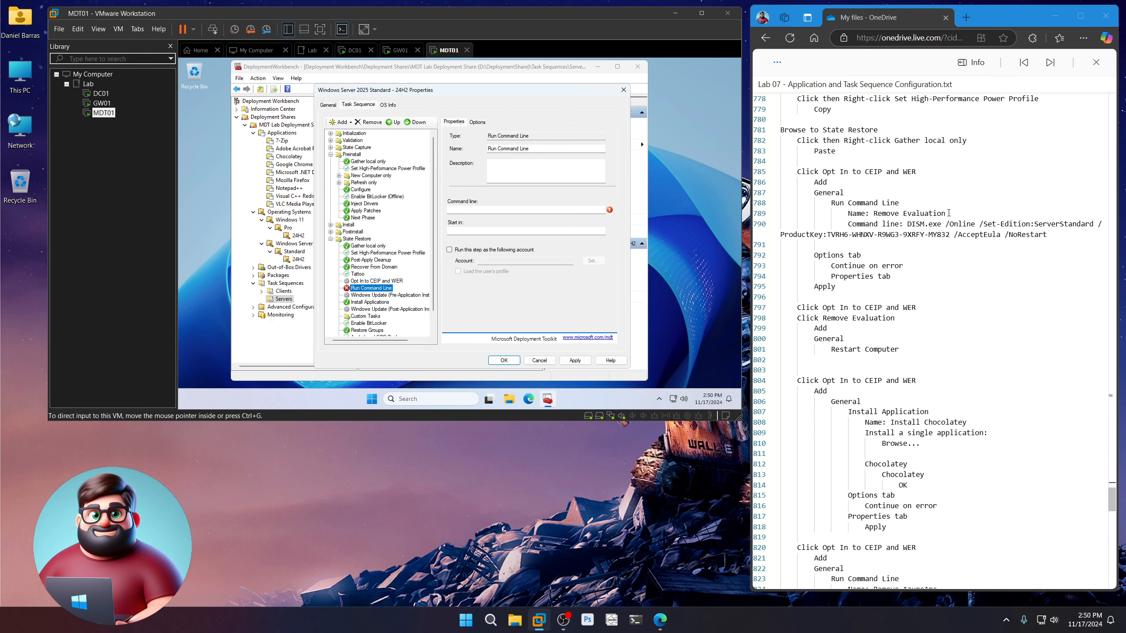
pyautogui.moveTo(948, 213); pyautogui.dragTo(872, 213)
pyautogui.rightClick(895, 215)
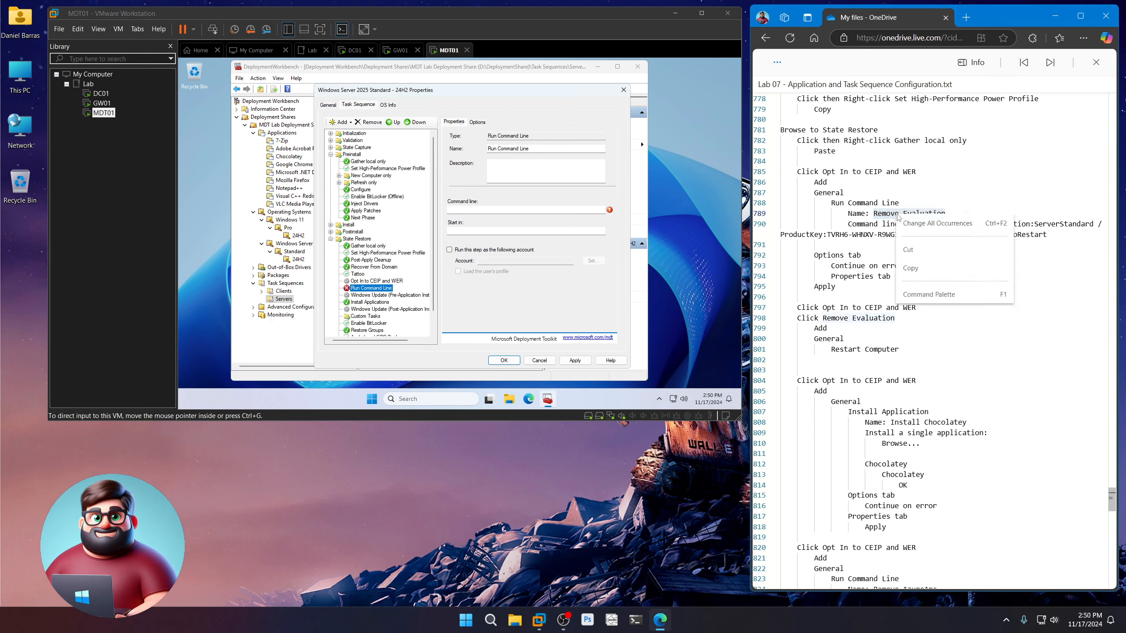
pyautogui.click(925, 266)
pyautogui.hotkey('ctrl', 'v')
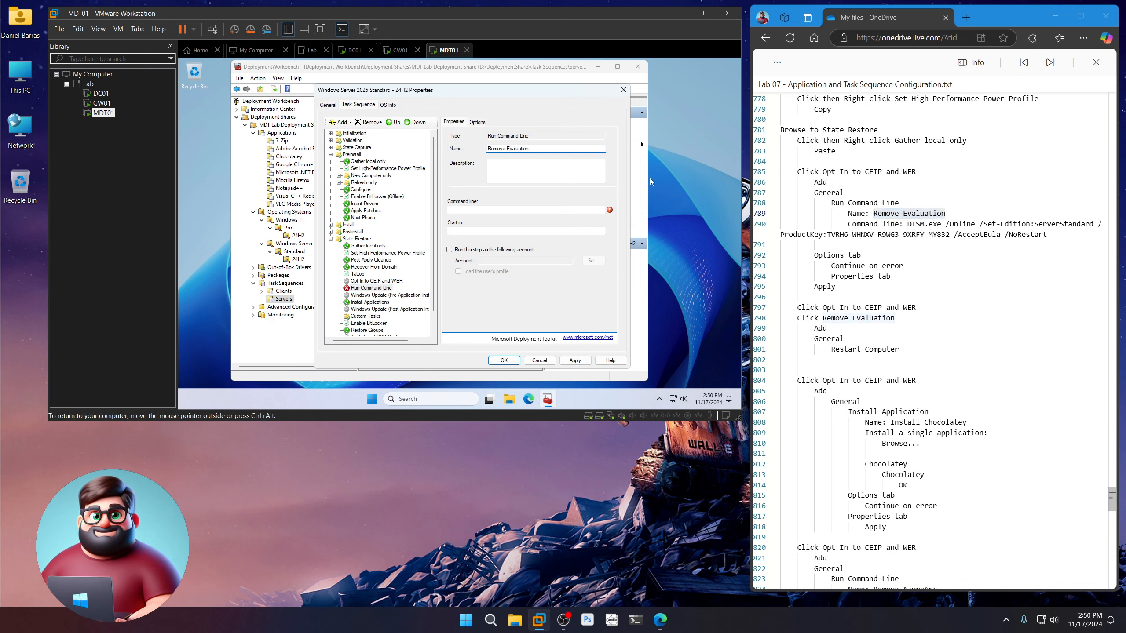
# Step: Set the Remove Evaluation command line to DISM.exe /Online /Set-Edition:ServerStandard with the product key, /AcceptEula and /NoRestart
pyautogui.moveTo(1035, 224); pyautogui.dragTo(1077, 224)
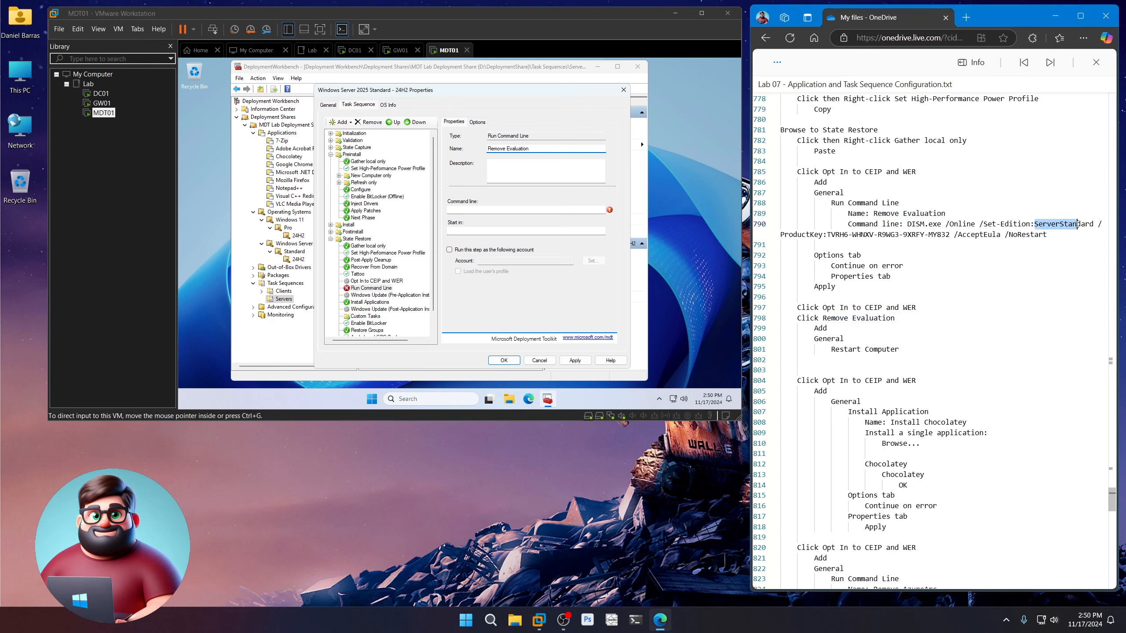
pyautogui.moveTo(827, 235); pyautogui.dragTo(853, 235)
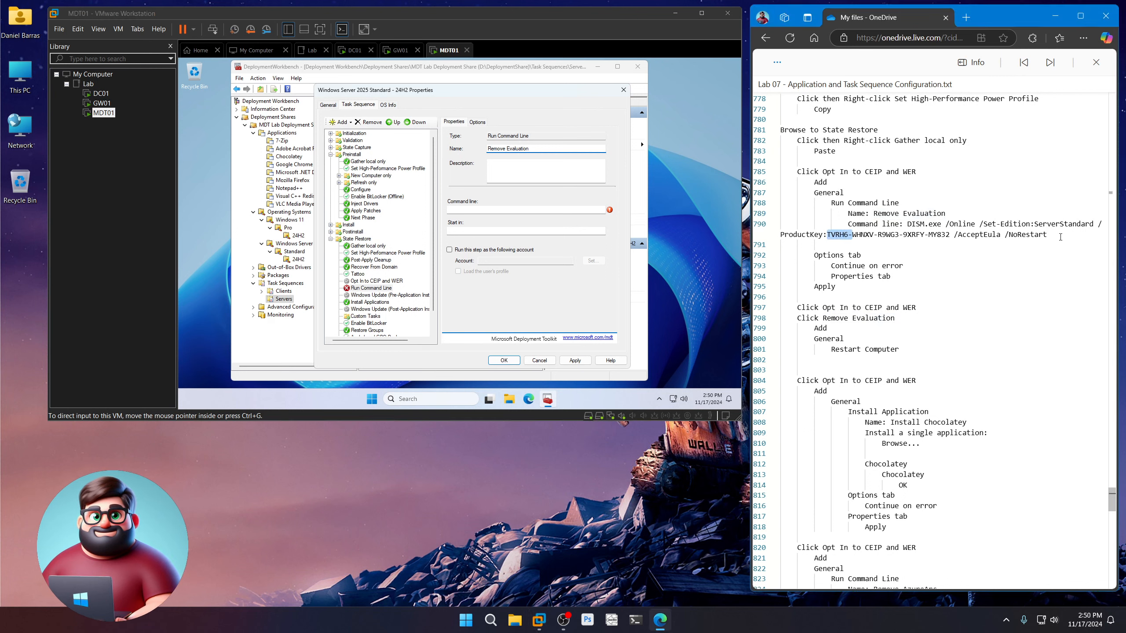
pyautogui.moveTo(1061, 237); pyautogui.dragTo(906, 224)
pyautogui.rightClick(928, 229)
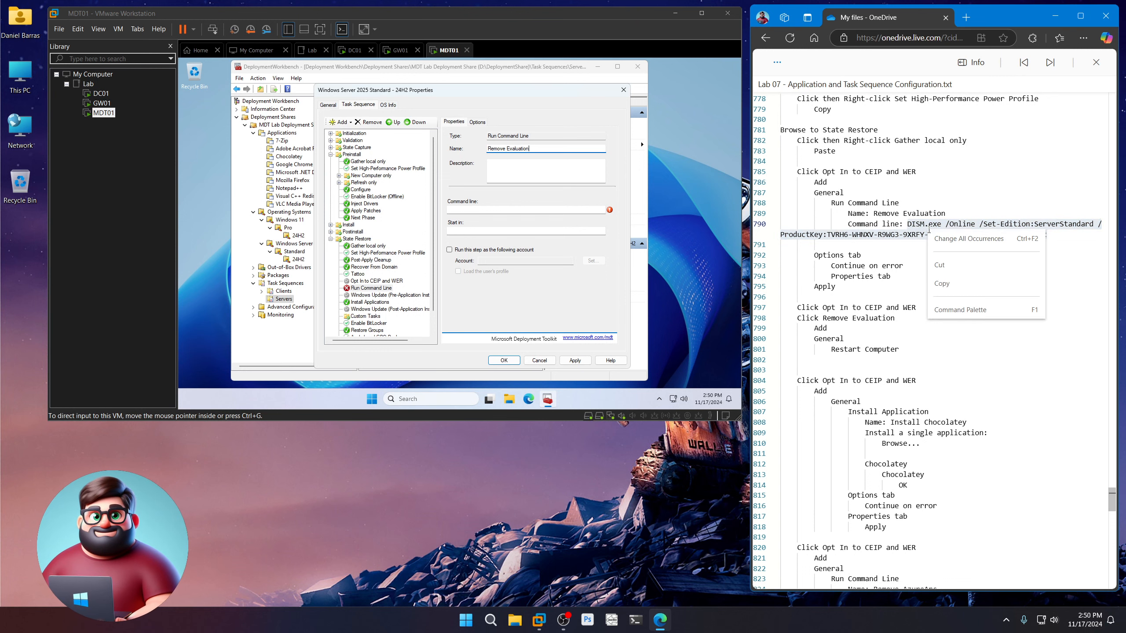
pyautogui.click(942, 283)
pyautogui.click(527, 210)
pyautogui.hotkey('ctrl', 'v')
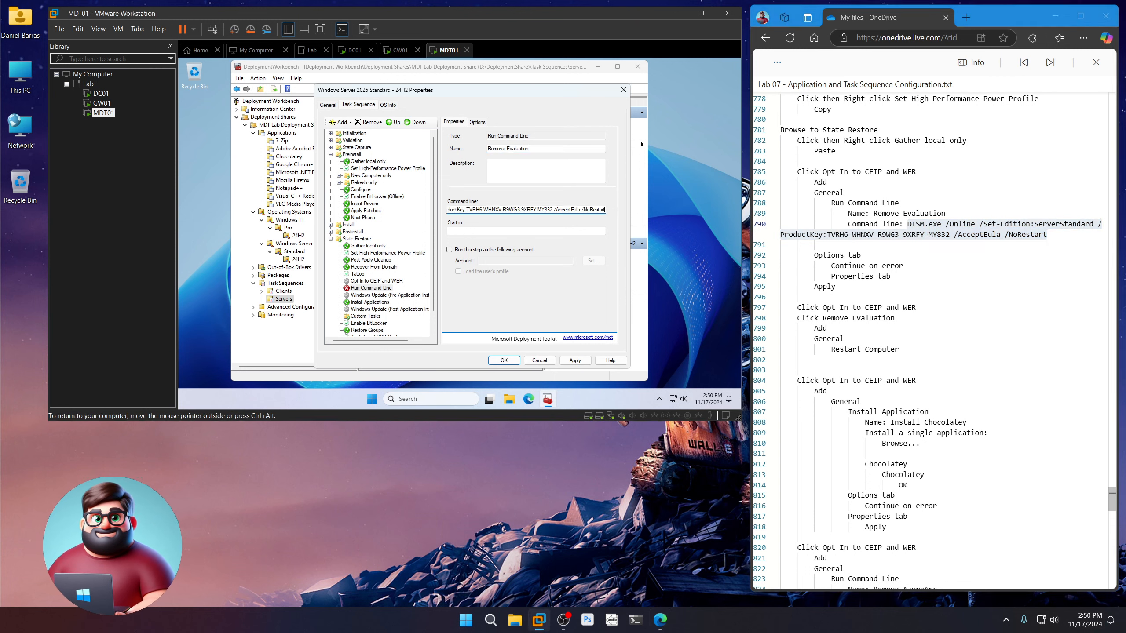
# Step: Set the Remove Evaluation step to continue on error and apply the changes
pyautogui.click(479, 123)
pyautogui.click(477, 170)
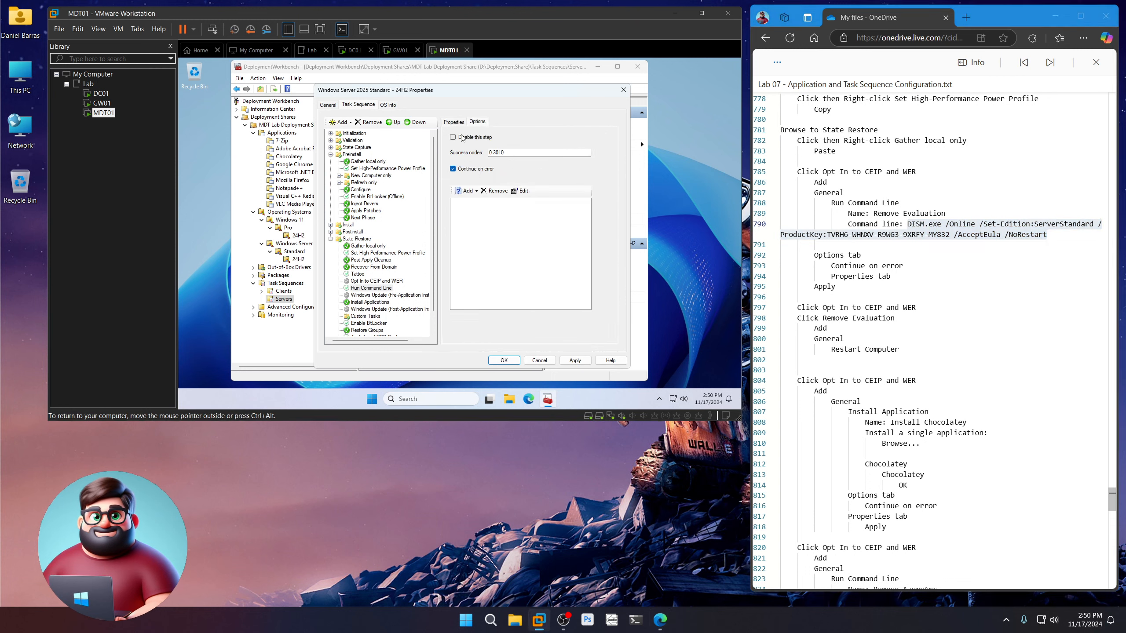
pyautogui.click(453, 121)
pyautogui.click(574, 360)
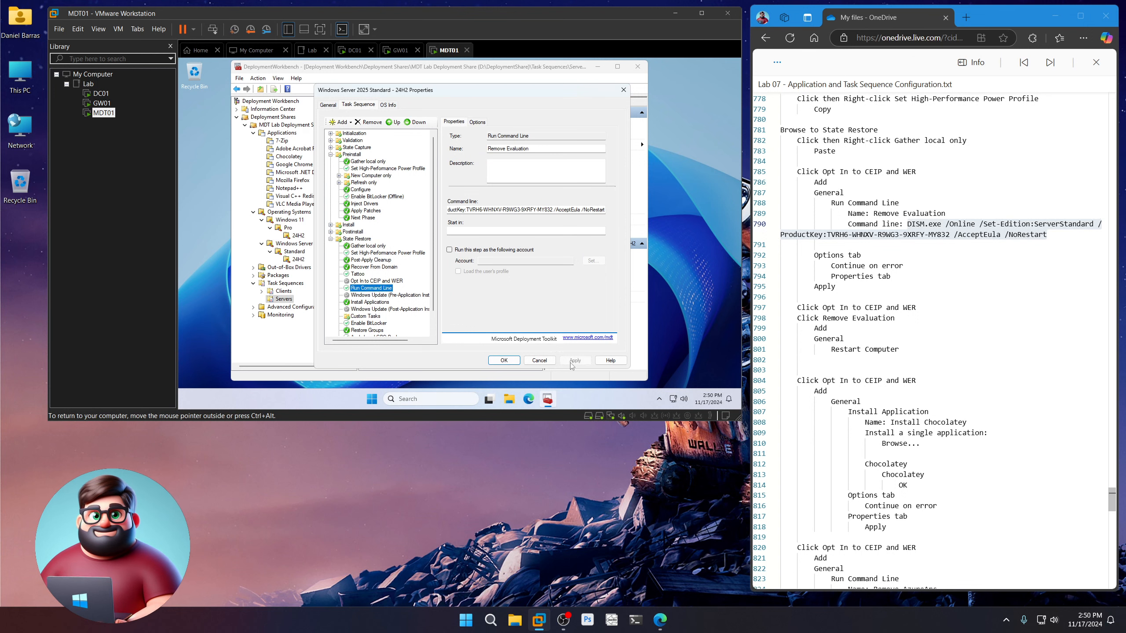
# Step: Add a Restart computer step directly after Remove Evaluation in the State Restore group
pyautogui.scroll(-1, 348, 258)
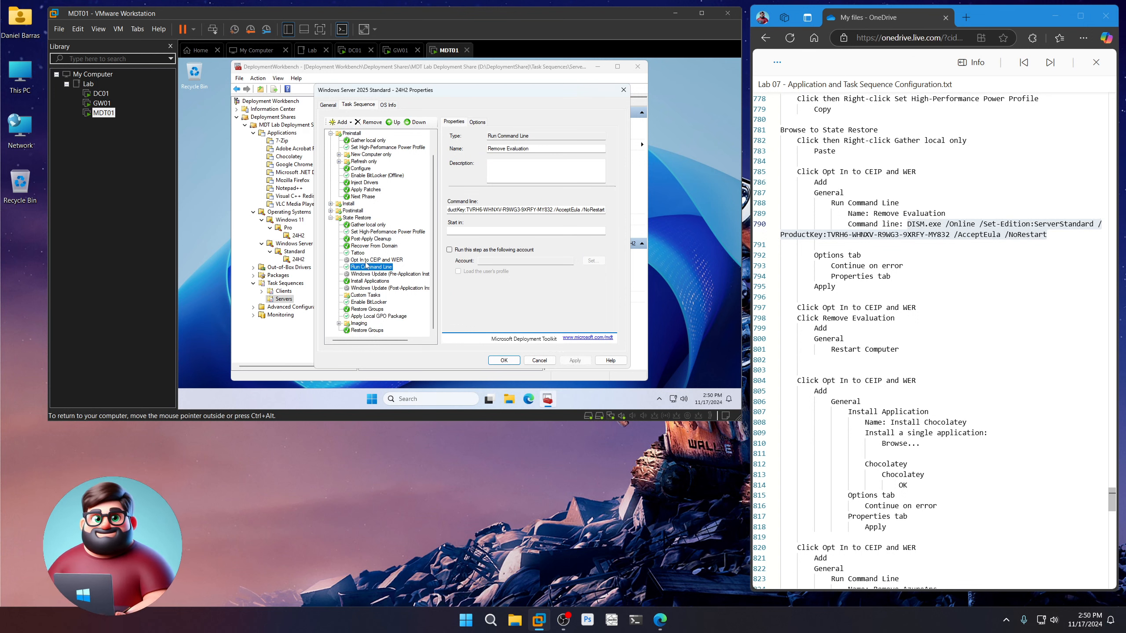
pyautogui.click(368, 261)
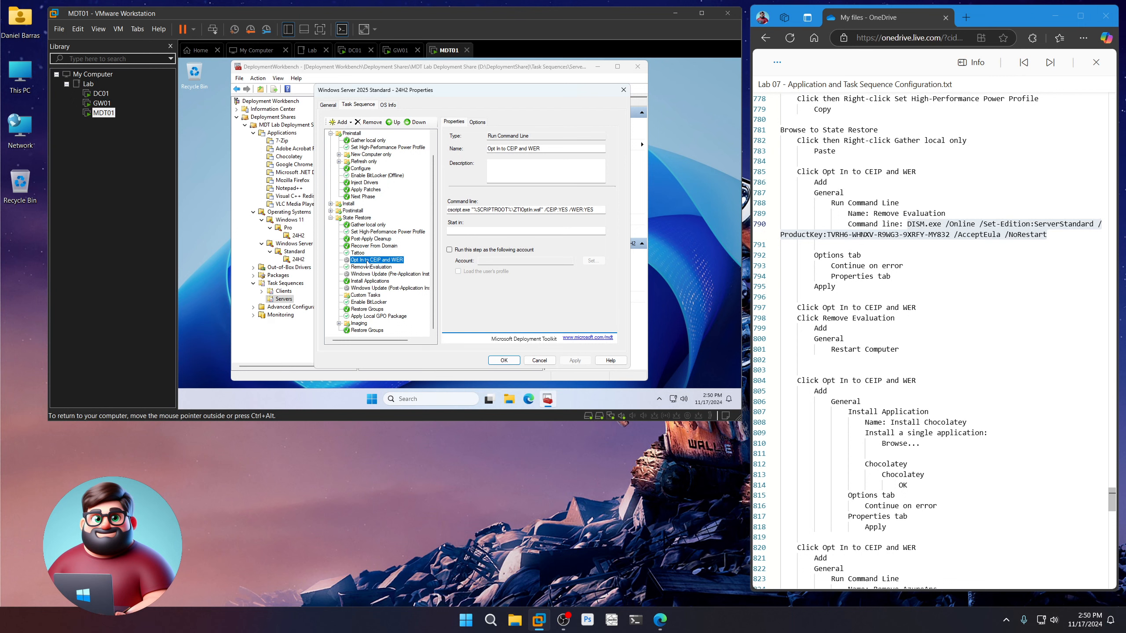
pyautogui.click(345, 124)
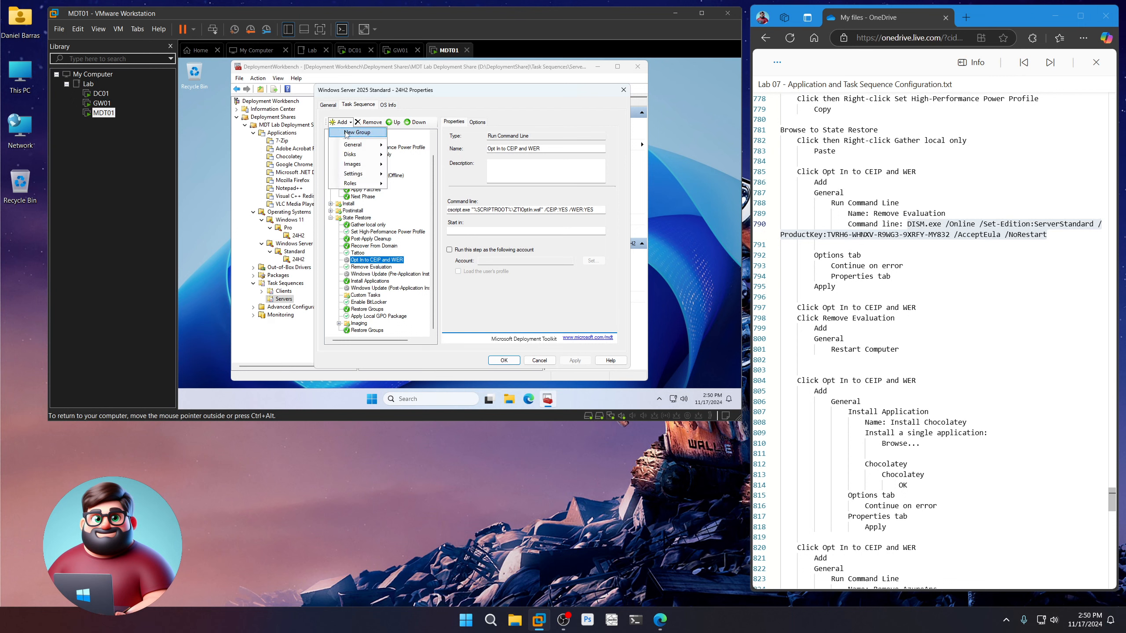
pyautogui.click(373, 268)
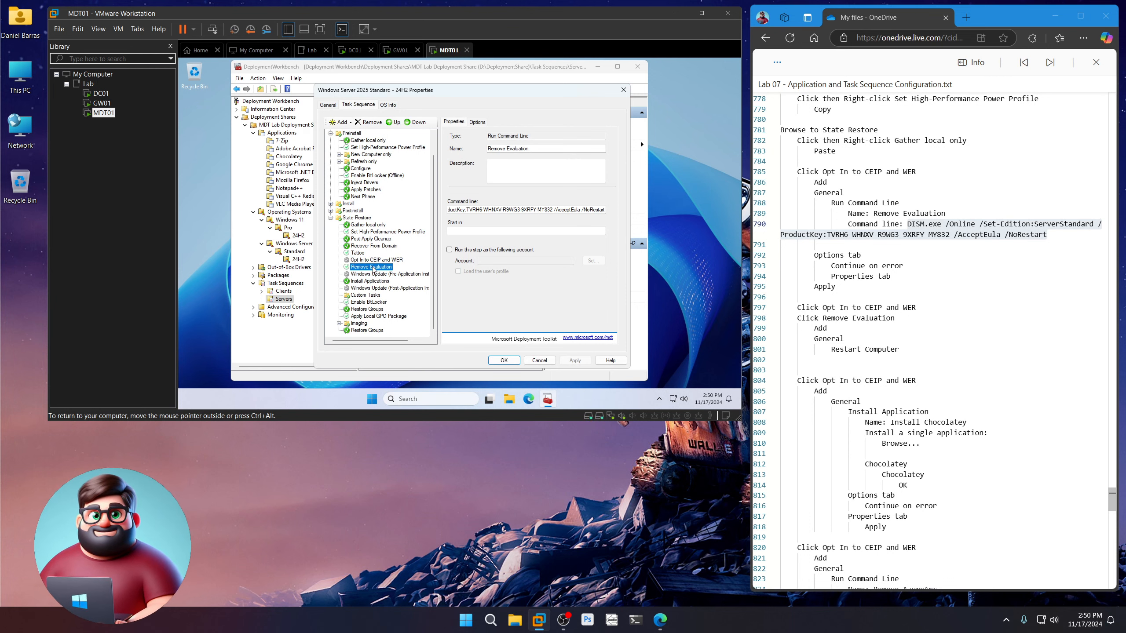
pyautogui.click(344, 123)
pyautogui.moveTo(351, 145)
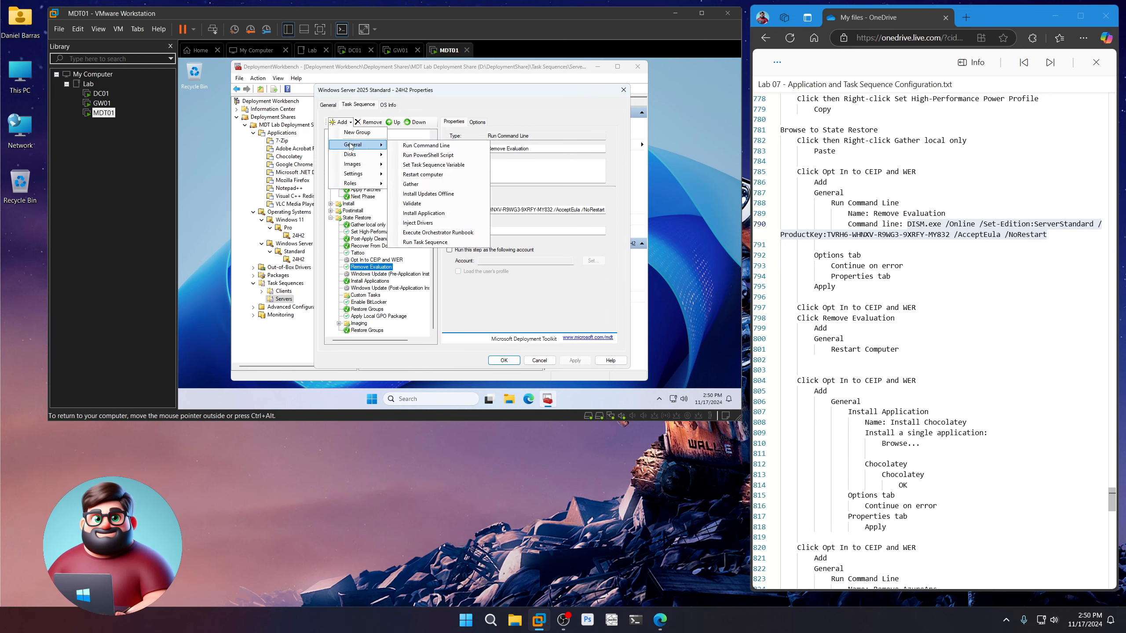
pyautogui.click(428, 175)
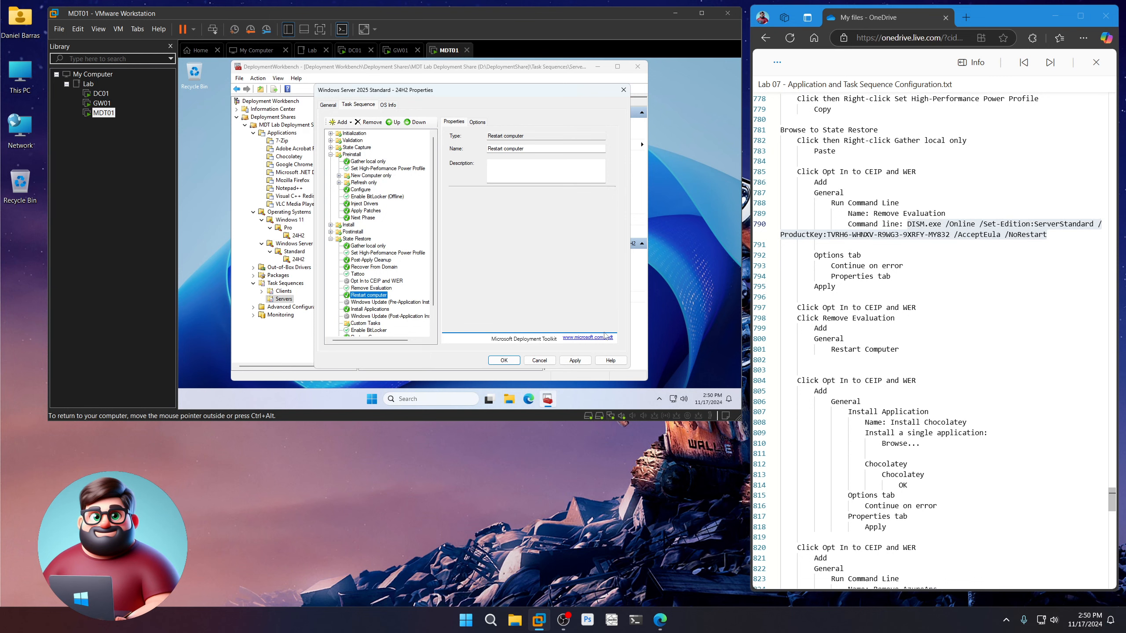
# Step: Add a Run Command Line step after Opt In to CEIP and WER and name it Install Chocolatey
pyautogui.scroll(-4, 863, 325)
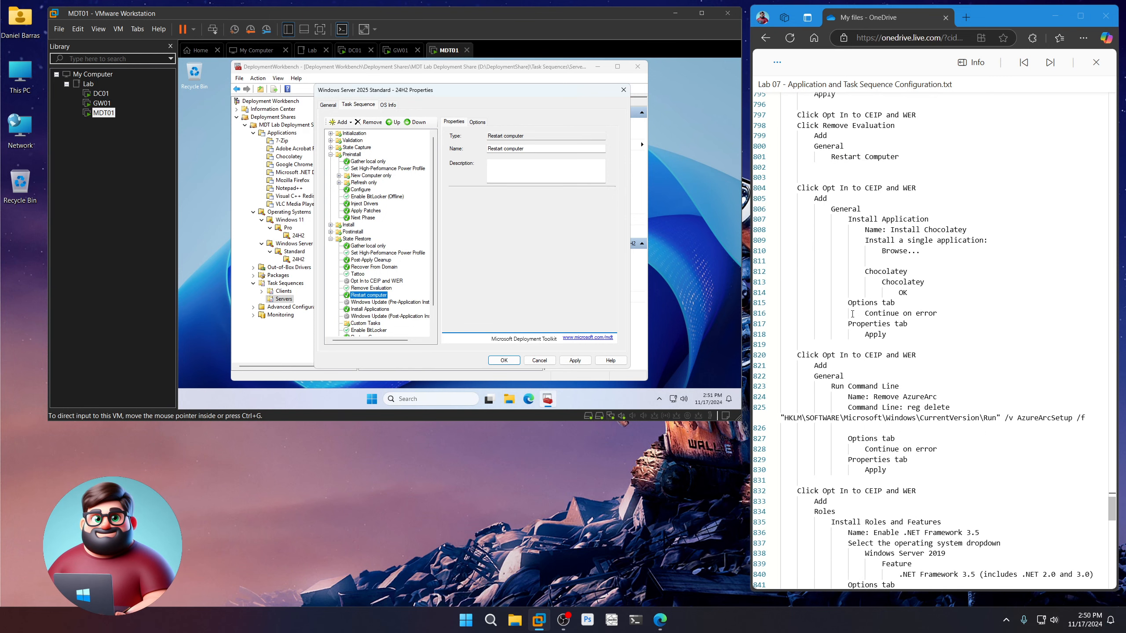
pyautogui.click(365, 282)
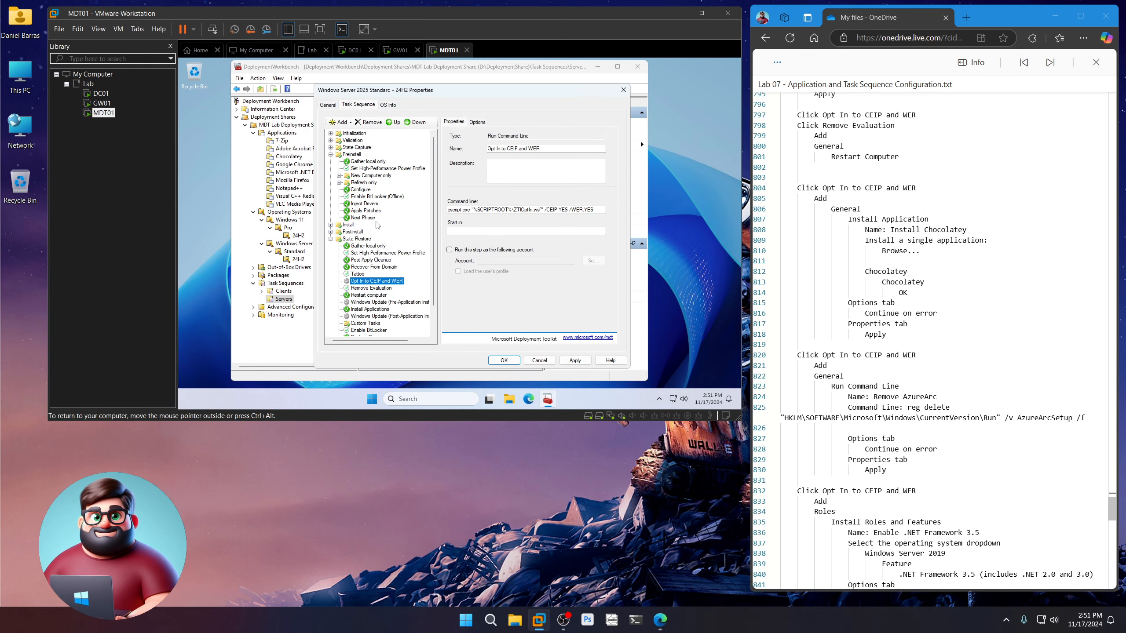
pyautogui.click(341, 122)
pyautogui.moveTo(364, 145)
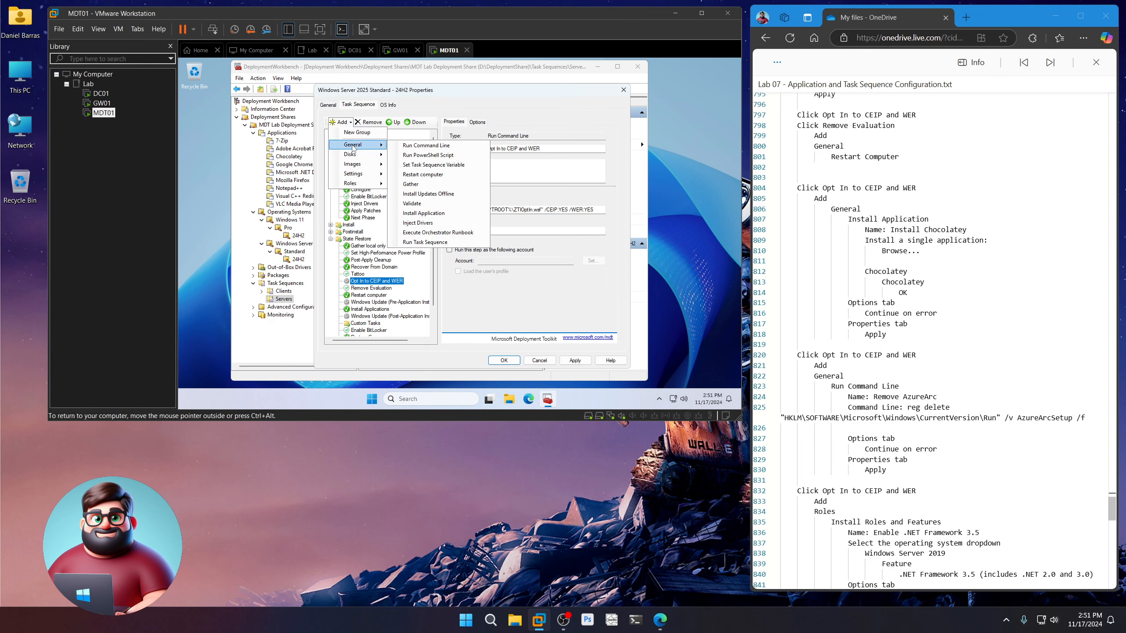
pyautogui.click(410, 146)
pyautogui.moveTo(968, 229); pyautogui.dragTo(891, 230)
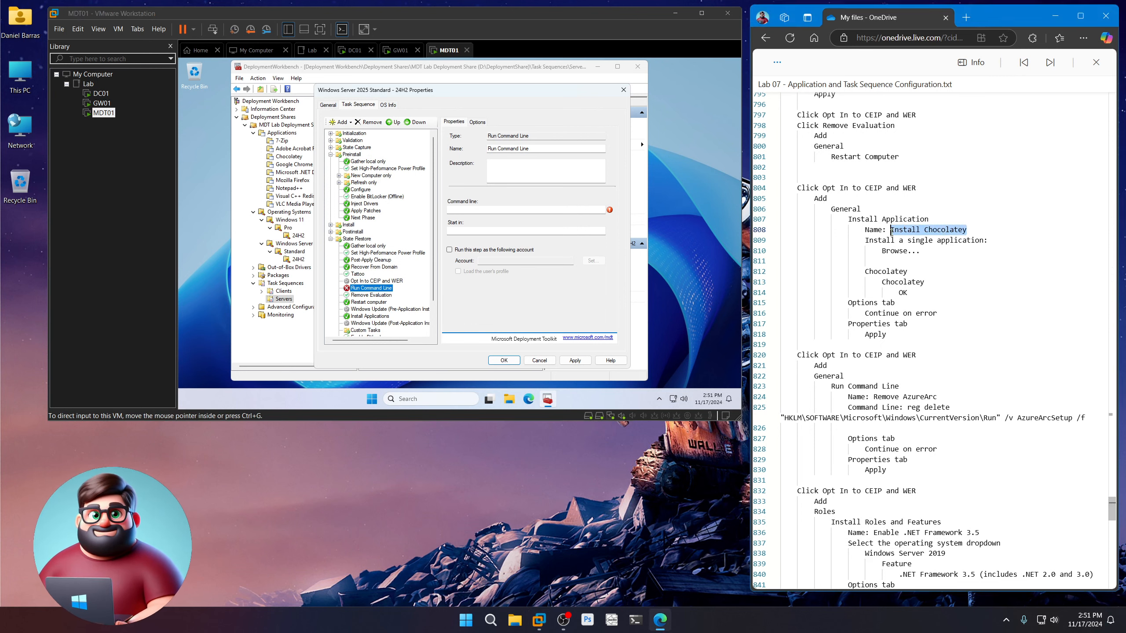
pyautogui.hotkey('ctrl', 'c')
pyautogui.tripleClick(536, 149)
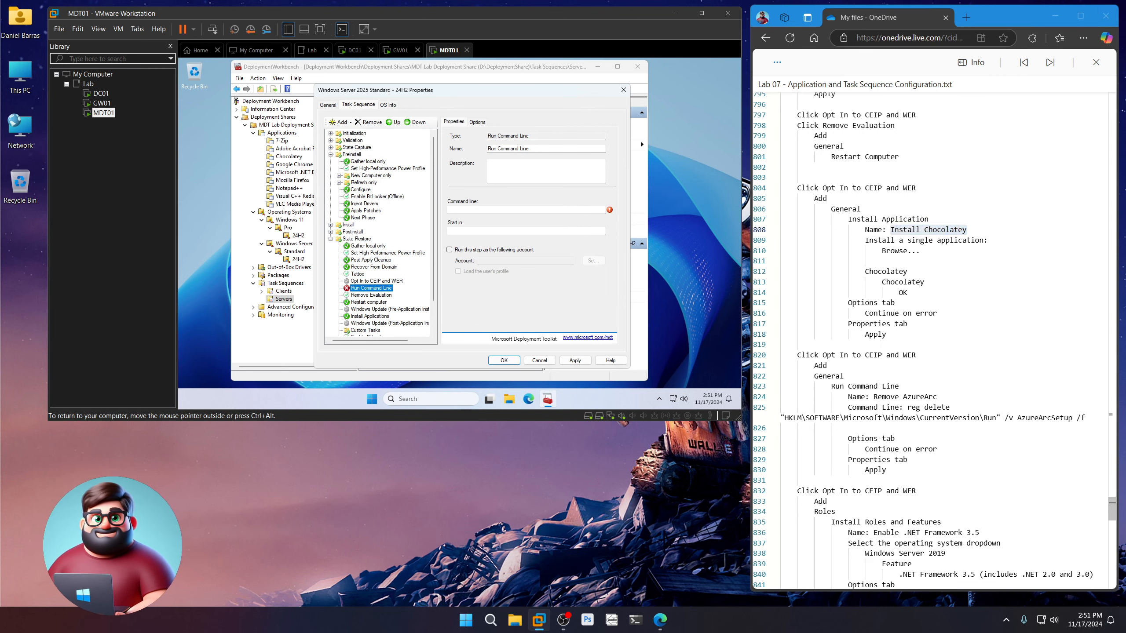
pyautogui.hotkey('ctrl', 'v')
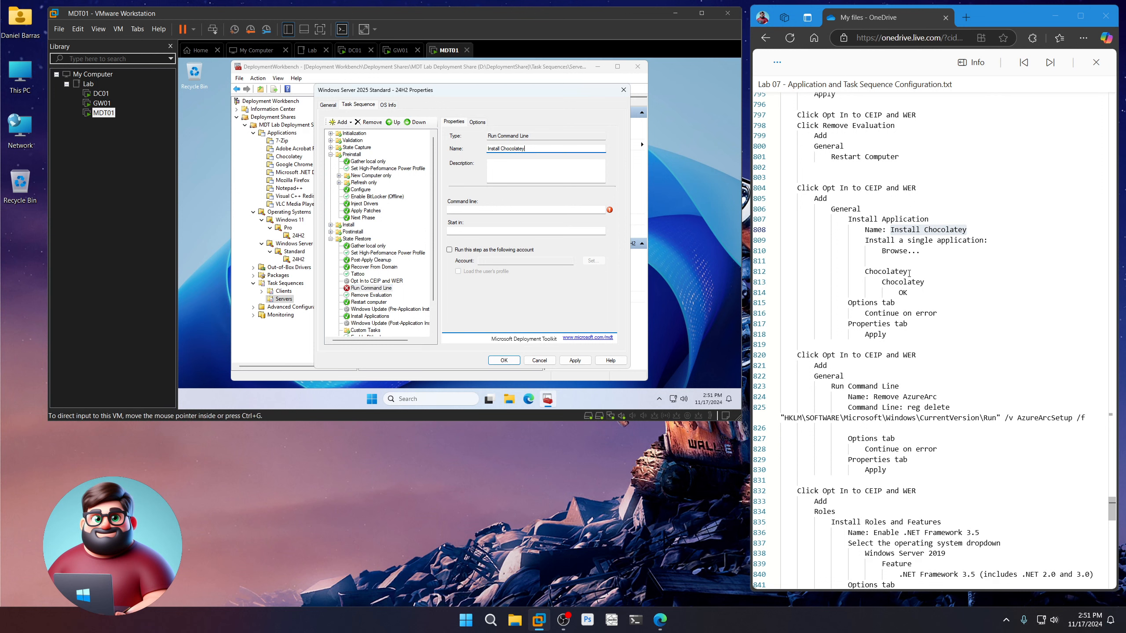
pyautogui.click(380, 288)
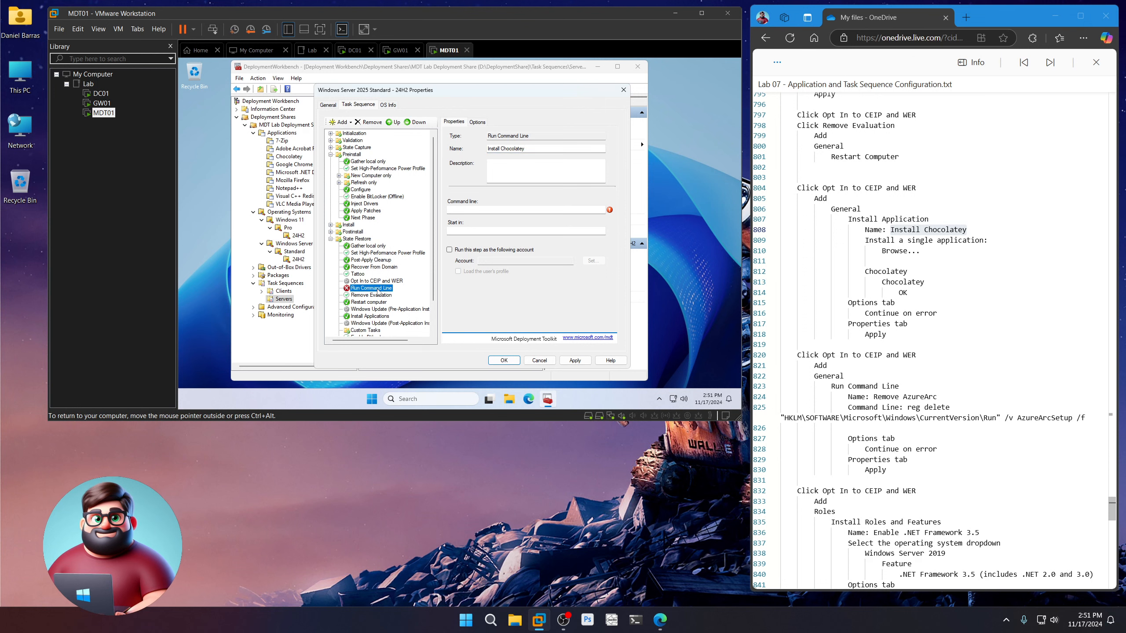
# Step: Replace the new Run Command Line step with a single-application Install Application step after Opt In to CEIP and WER, named Install Chocolatey
pyautogui.click(369, 122)
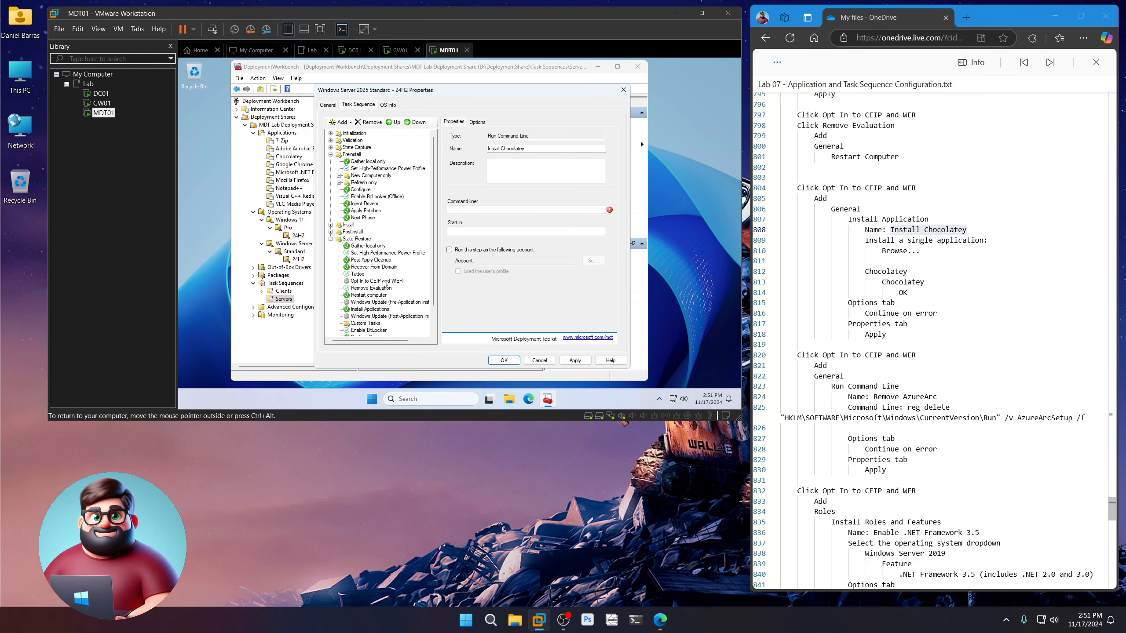
pyautogui.click(342, 122)
pyautogui.moveTo(356, 144)
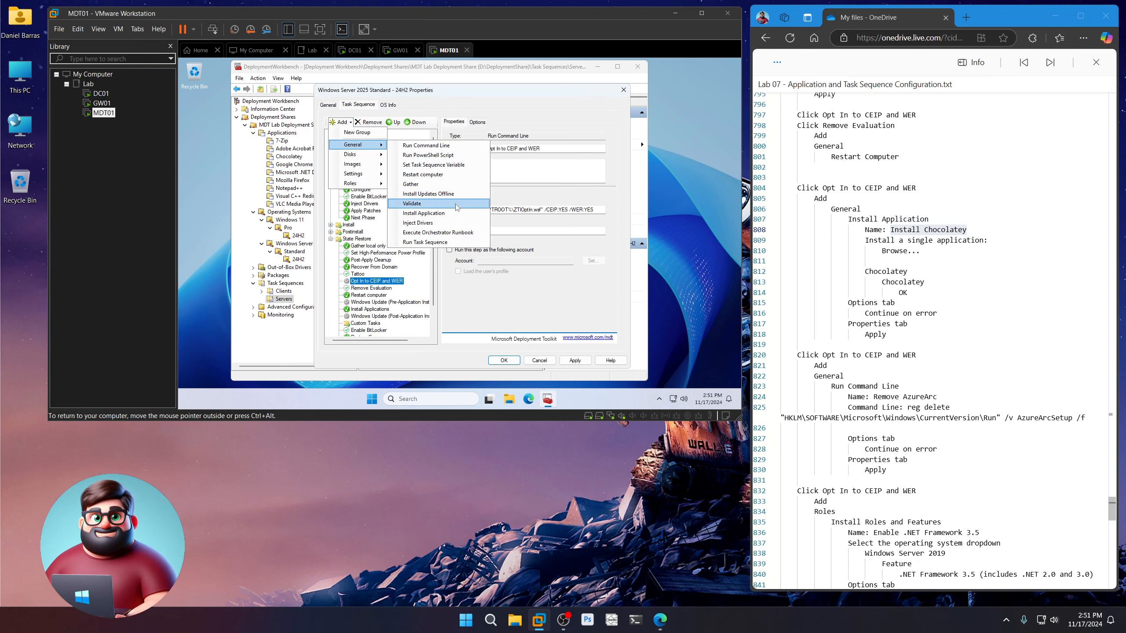
pyautogui.click(449, 217)
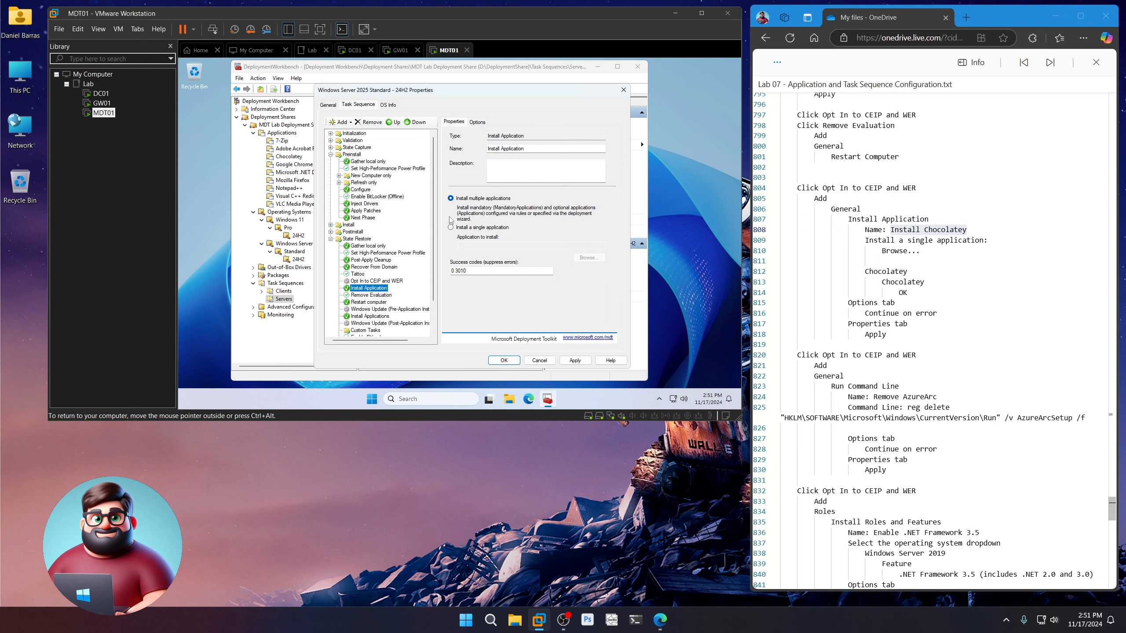
pyautogui.click(484, 230)
pyautogui.rightClick(938, 235)
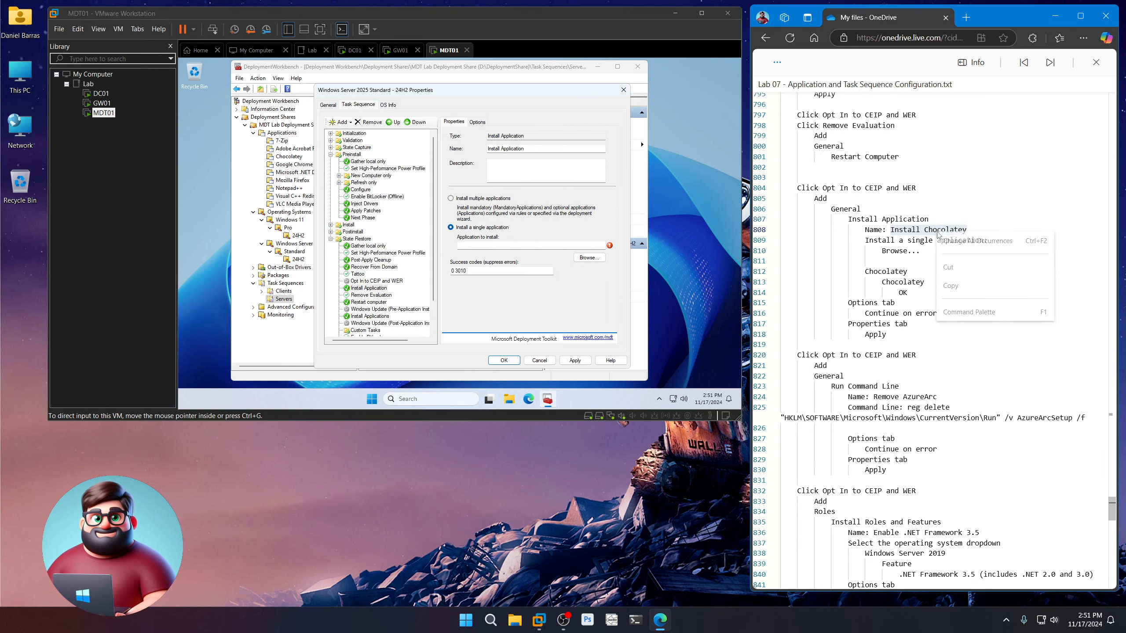
pyautogui.click(950, 285)
pyautogui.tripleClick(529, 153)
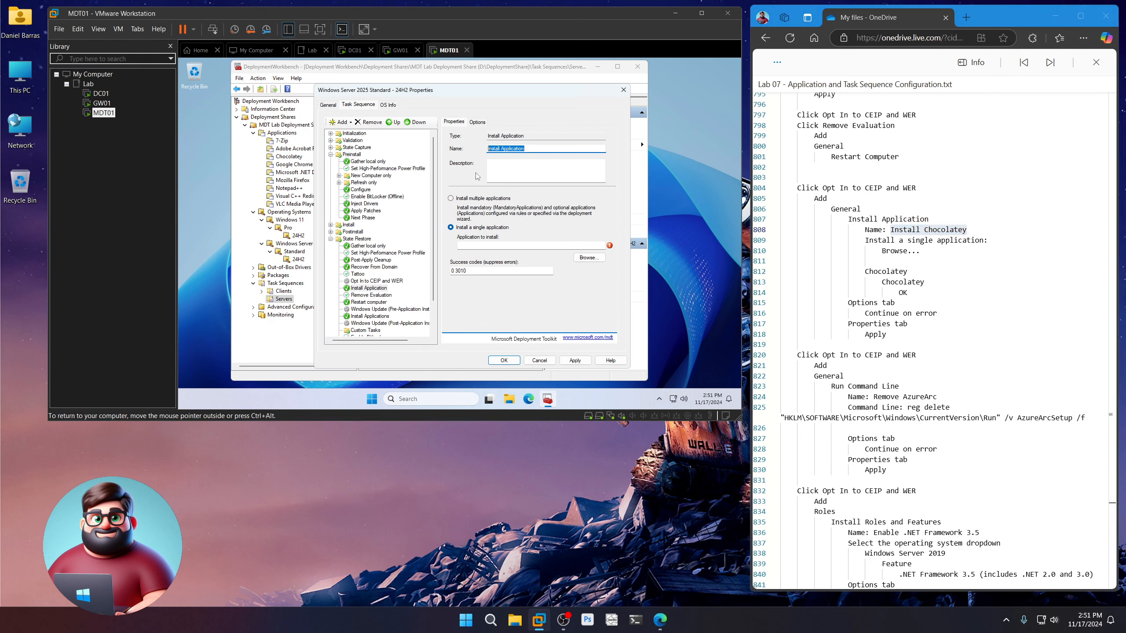
pyautogui.hotkey('ctrl', 'v')
# Step: Choose Chocolatey from the Chocolatey folder as the application to install in the Install Chocolatey step
pyautogui.click(588, 257)
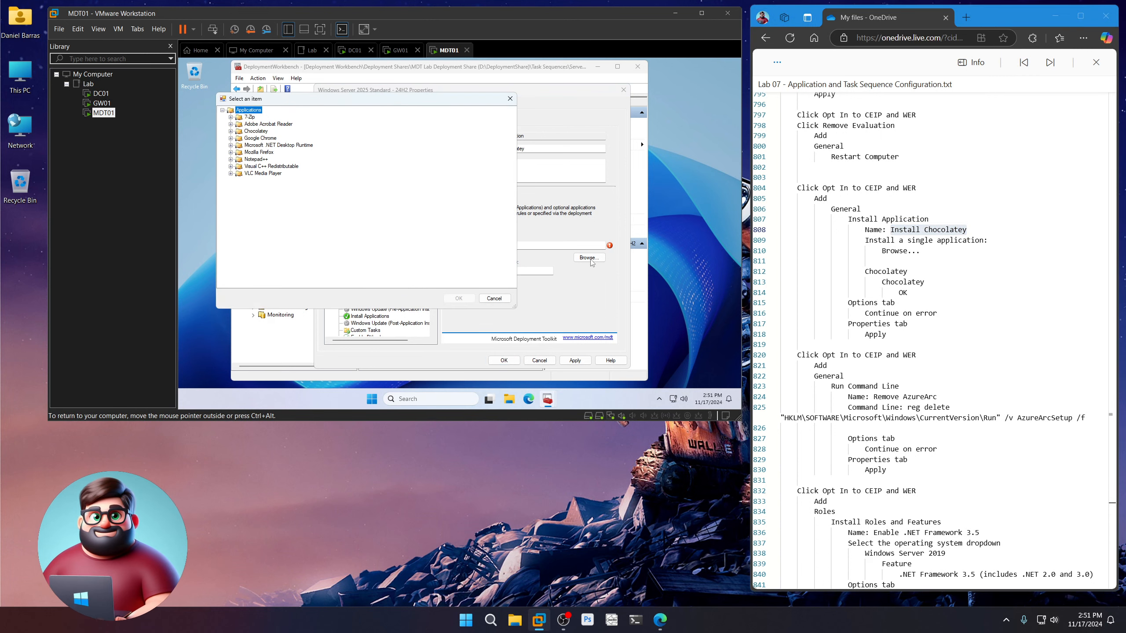
pyautogui.click(231, 130)
pyautogui.click(259, 138)
pyautogui.click(458, 299)
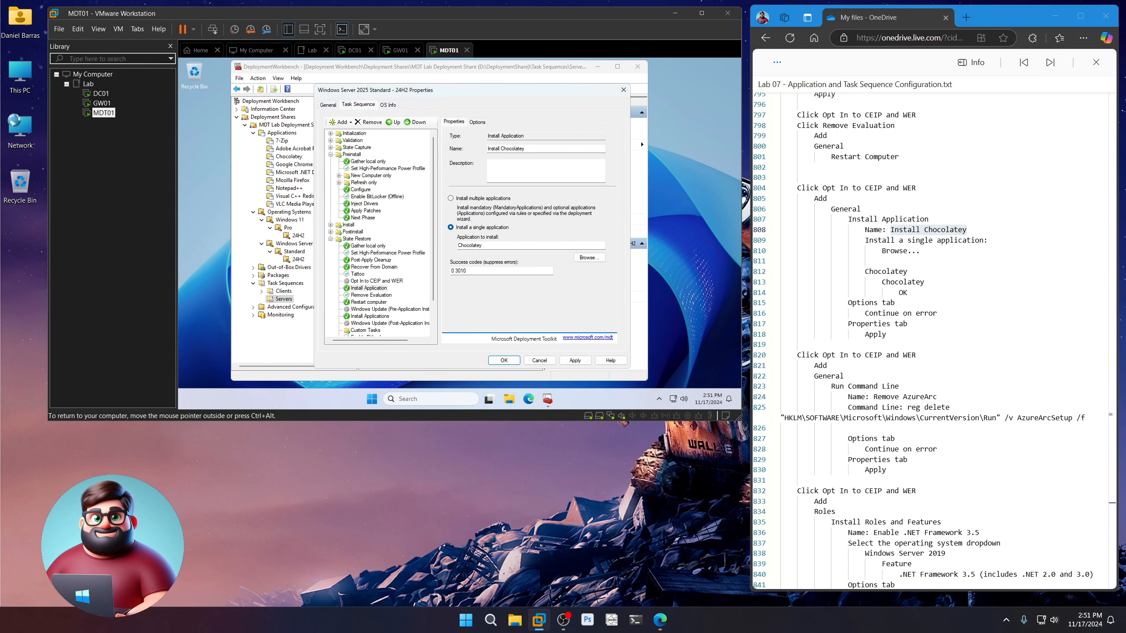
# Step: Set the Install Chocolatey step to continue on error and apply the changes
pyautogui.click(479, 122)
pyautogui.click(481, 168)
pyautogui.click(454, 124)
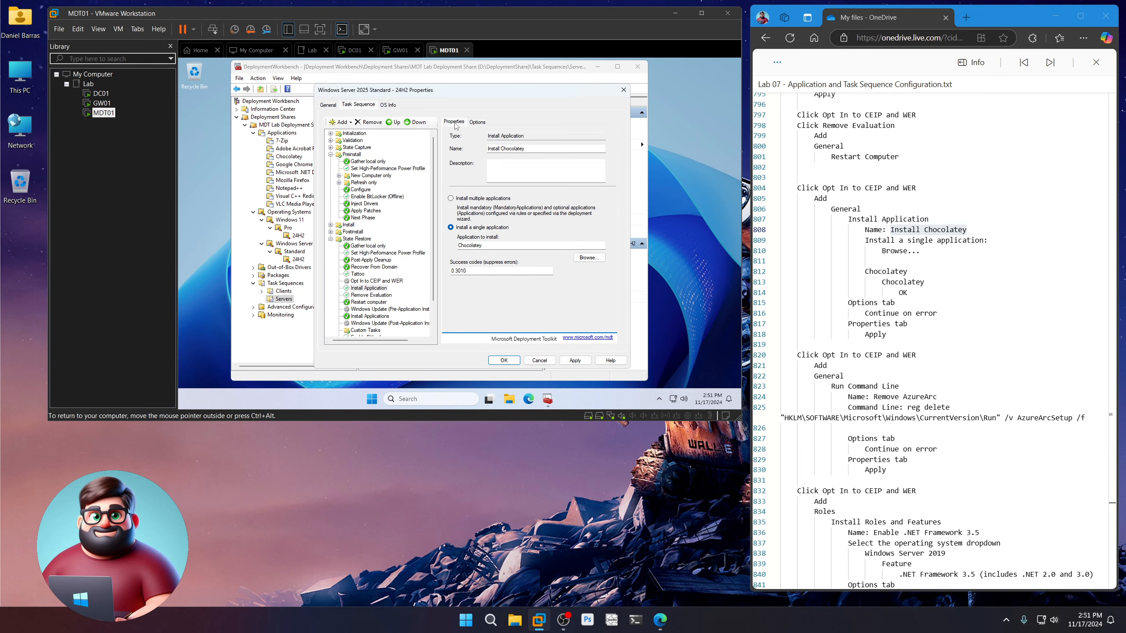
pyautogui.click(574, 360)
# Step: Add a Run Command Line step directly after Opt In to CEIP and WER and name it Remove AzureArc
pyautogui.click(382, 281)
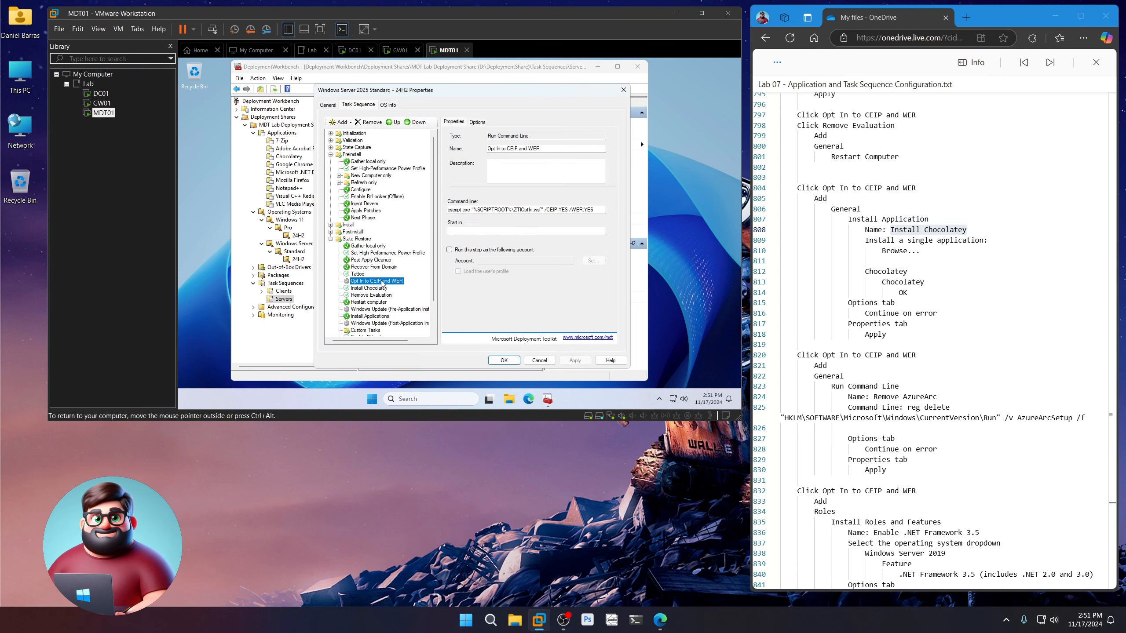
pyautogui.scroll(-5, 892, 308)
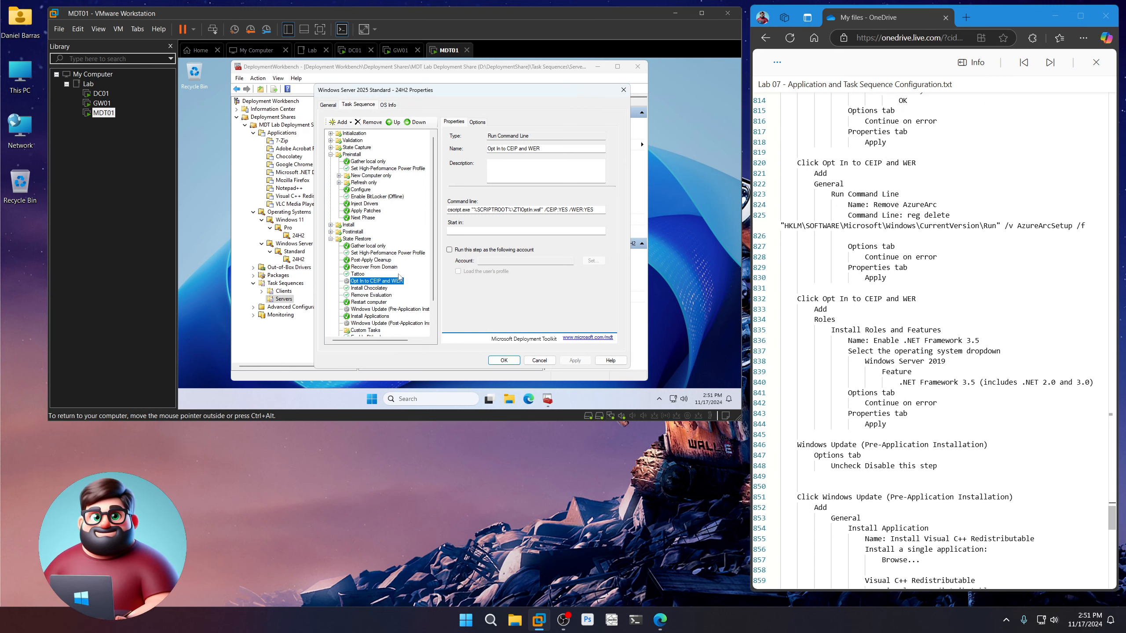
pyautogui.click(340, 122)
pyautogui.moveTo(359, 144)
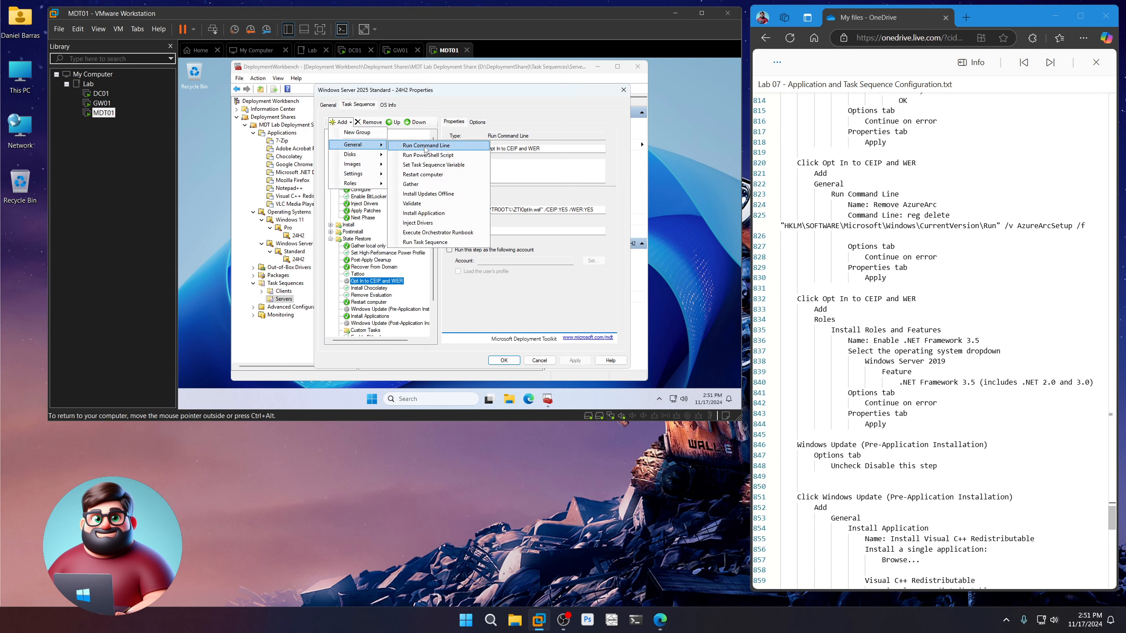
pyautogui.click(424, 146)
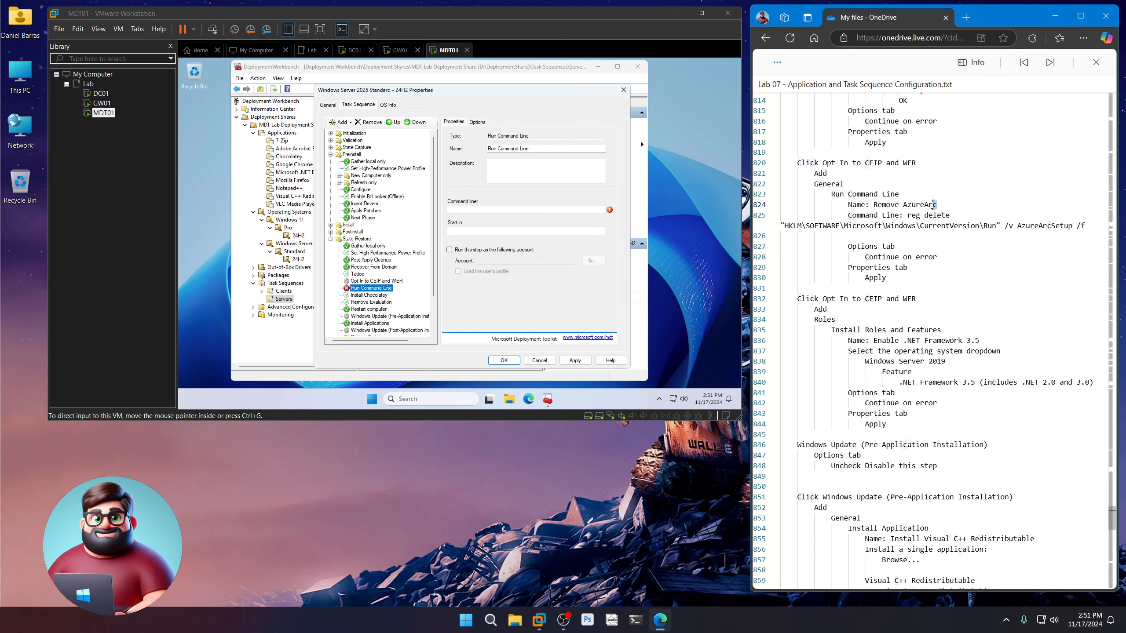
pyautogui.moveTo(936, 204); pyautogui.dragTo(874, 205)
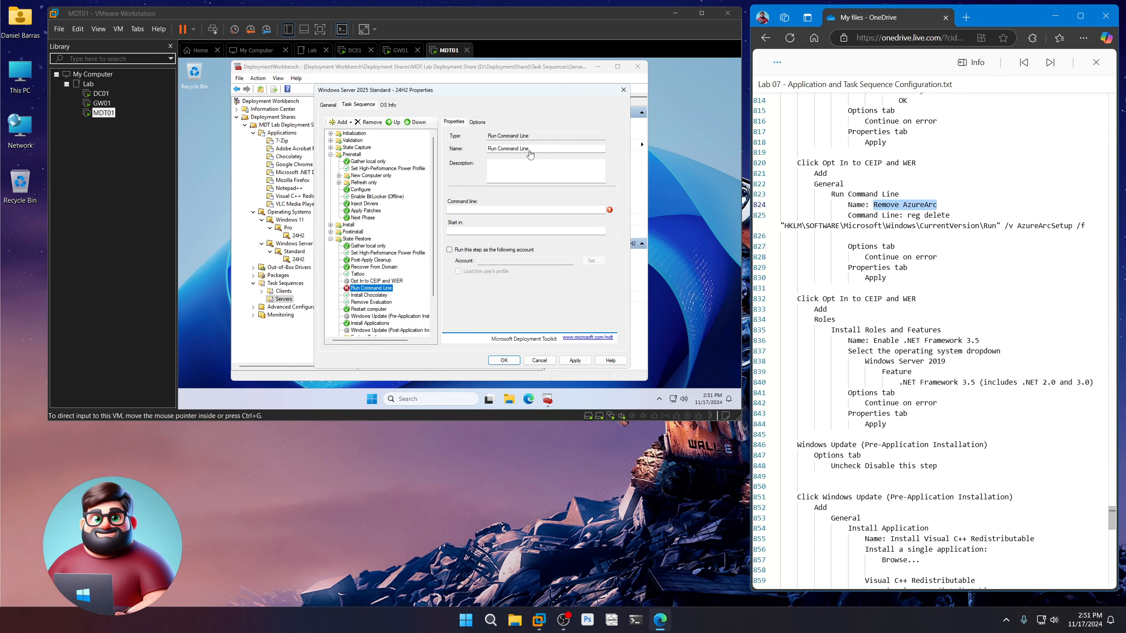
pyautogui.moveTo(531, 150); pyautogui.dragTo(469, 151)
pyautogui.hotkey('ctrl', 'v')
# Step: Set the Remove AzureArc command line to reg delete "HKLM\SOFTWARE\Microsoft\Windows\CurrentVersion\Run" /v AzureArcSetup /f
pyautogui.moveTo(1095, 225); pyautogui.dragTo(906, 215)
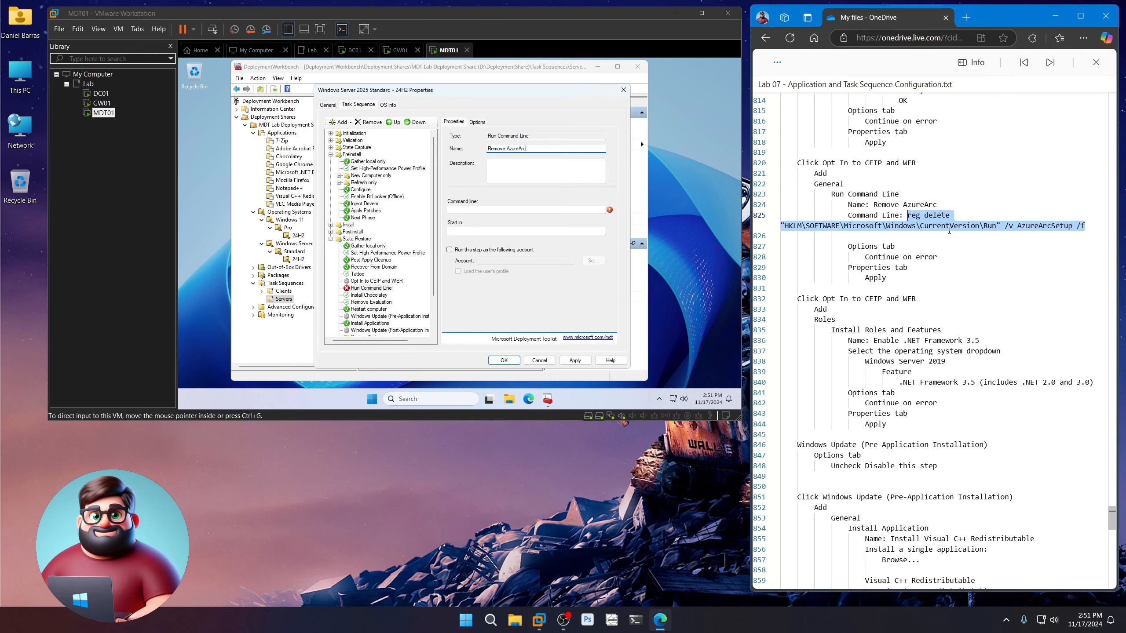
pyautogui.hotkey('ctrl', 'c')
pyautogui.click(527, 210)
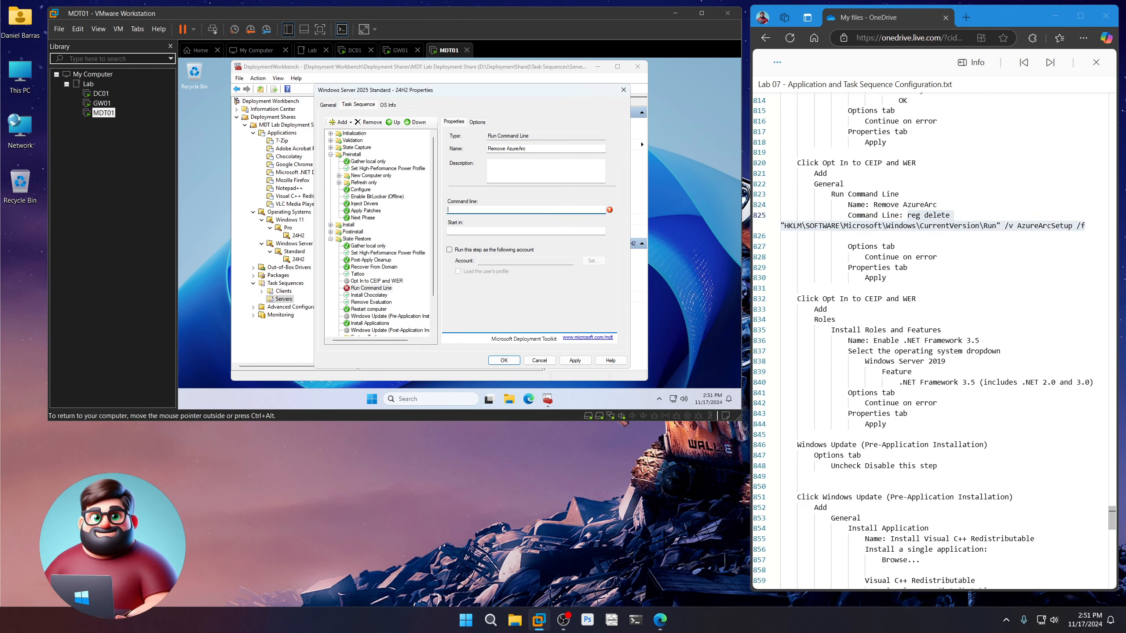
pyautogui.hotkey('ctrl', 'v')
# Step: Set the Remove AzureArc step to continue on error and apply the changes
pyautogui.click(477, 122)
pyautogui.click(483, 171)
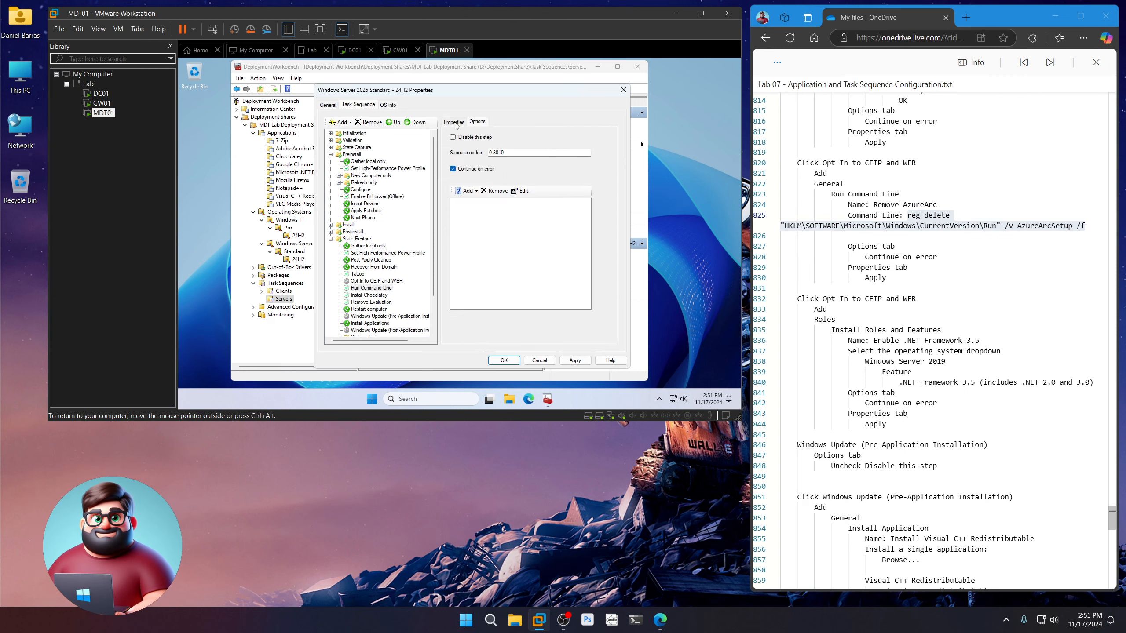
pyautogui.click(453, 122)
pyautogui.click(574, 360)
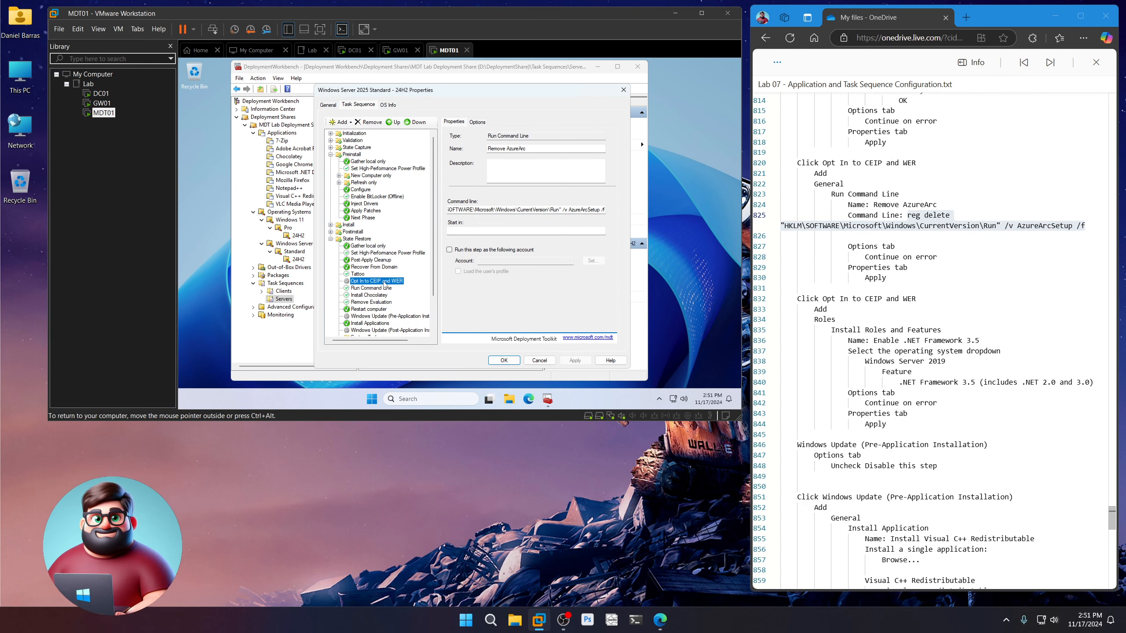
# Step: Add an Install Roles and Features step after Opt In to CEIP and WER and name it Enable .NET Framework 3.5
pyautogui.scroll(-5, 931, 310)
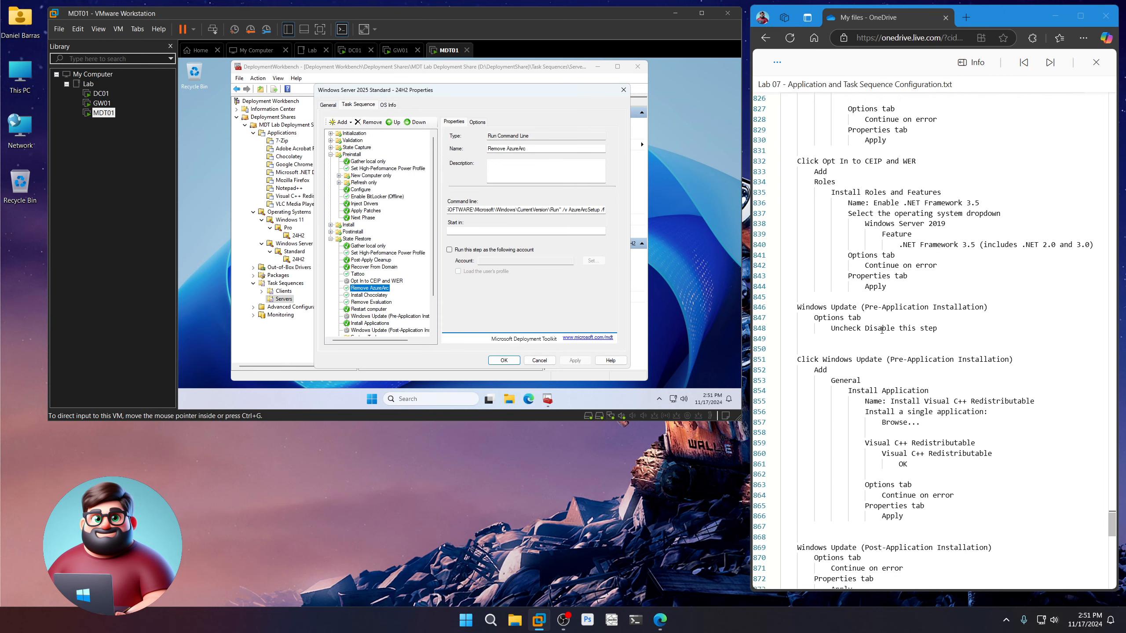
pyautogui.click(367, 281)
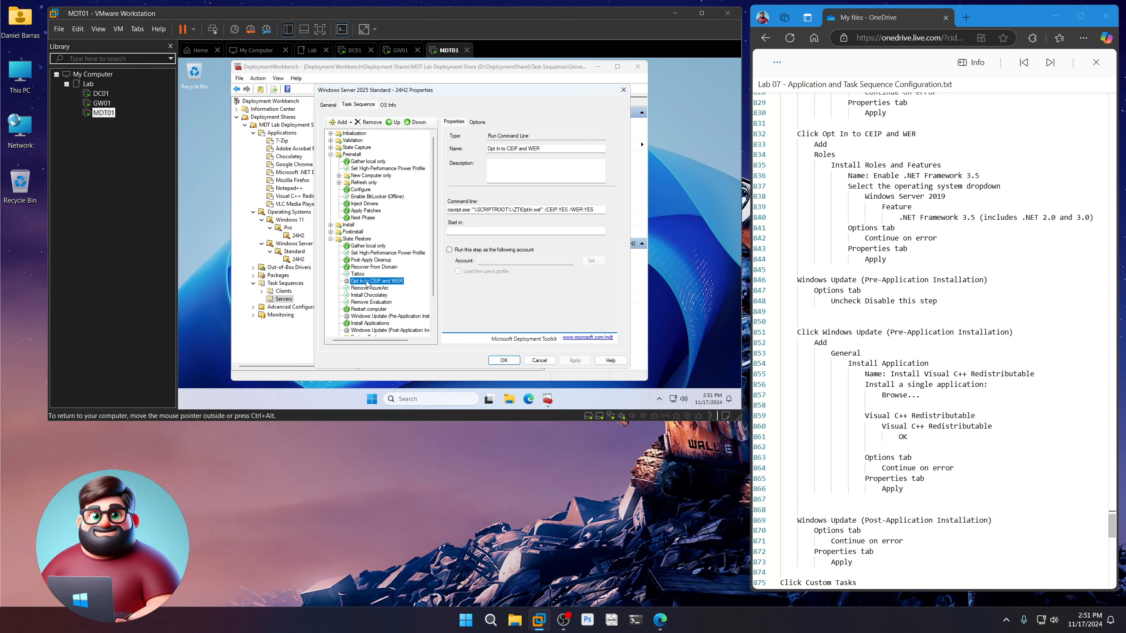
pyautogui.click(340, 122)
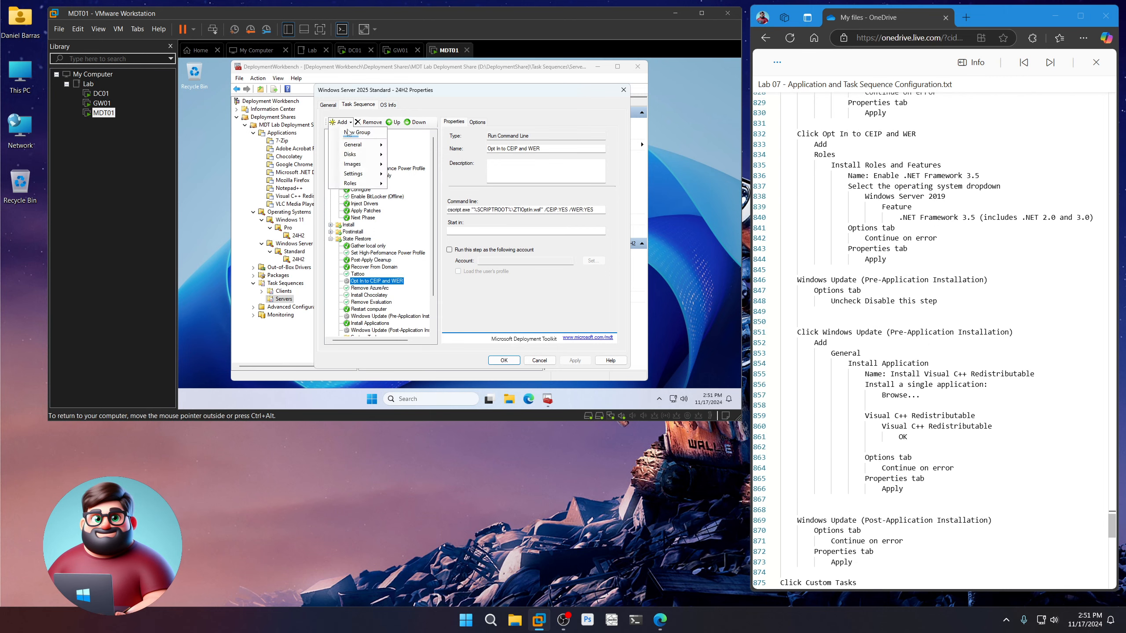
pyautogui.moveTo(353, 147)
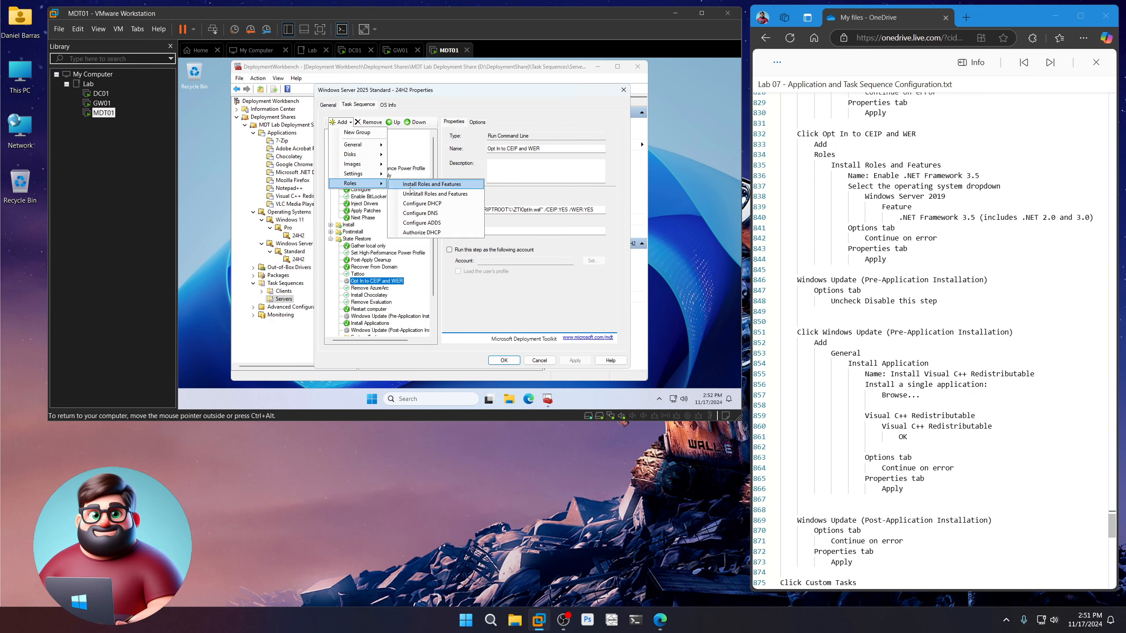
pyautogui.click(411, 191)
pyautogui.moveTo(984, 176); pyautogui.dragTo(873, 176)
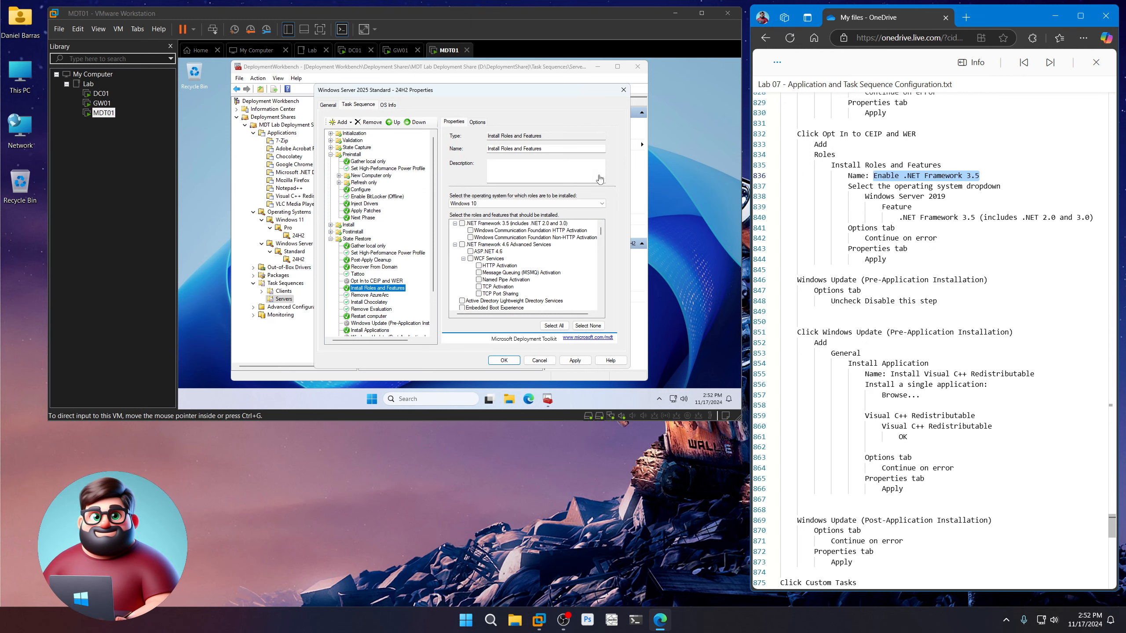
pyautogui.moveTo(545, 148); pyautogui.dragTo(487, 148)
pyautogui.hotkey('ctrl', 'v')
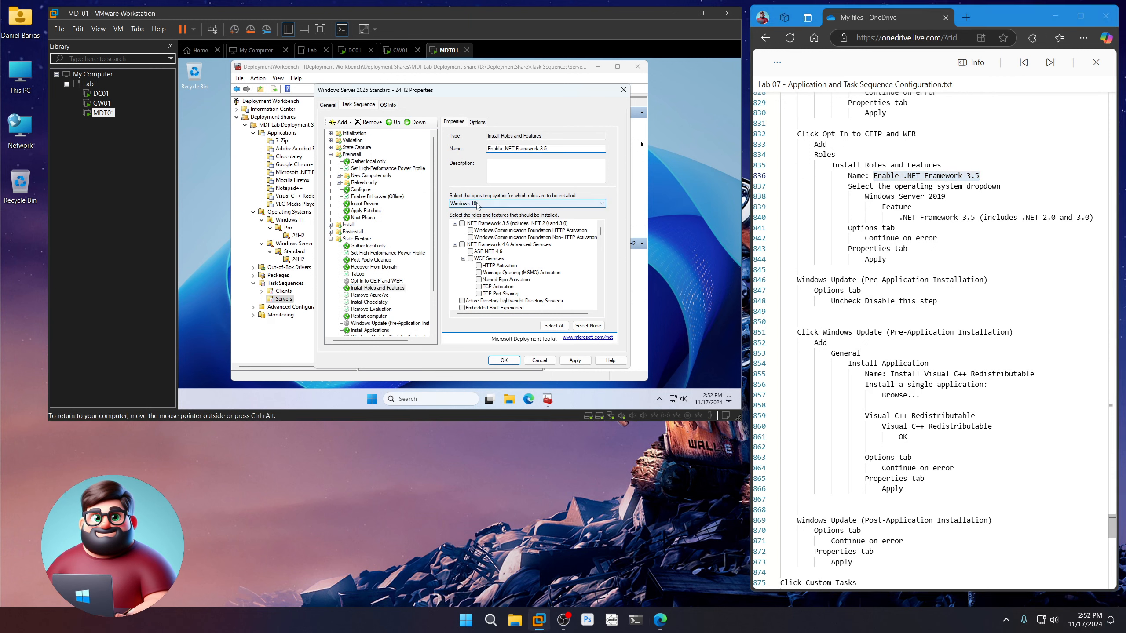
# Step: Set the roles' operating system to Windows Server 2019 and select the .NET Framework 3.5 (includes .NET 2.0 and 3.0) feature
pyautogui.click(476, 204)
pyautogui.click(492, 283)
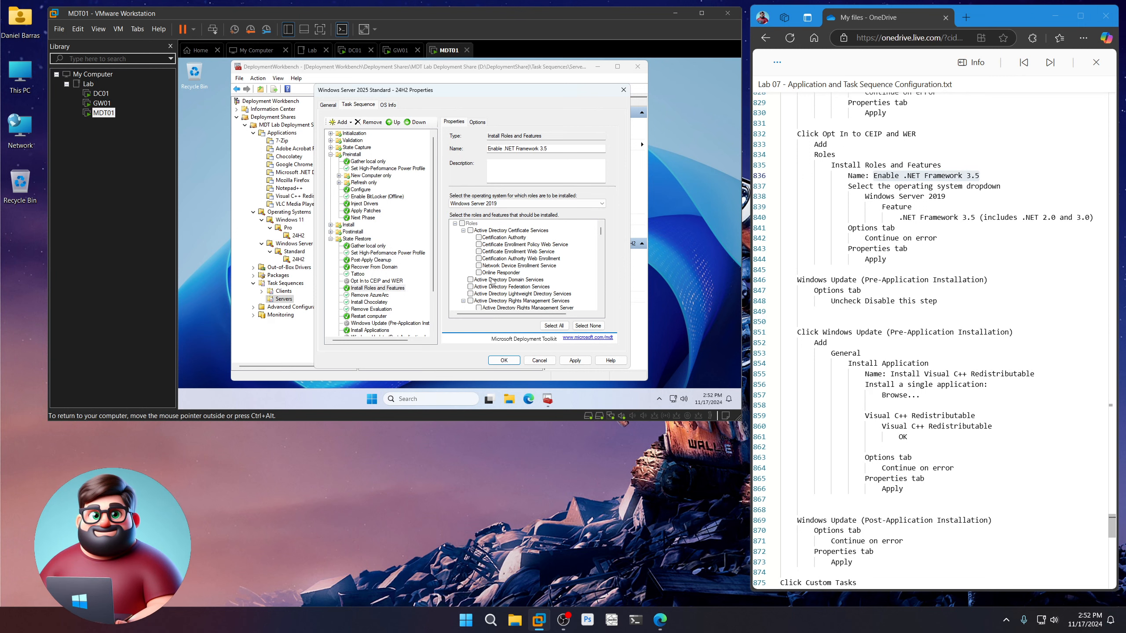
pyautogui.moveTo(602, 234); pyautogui.dragTo(601, 264)
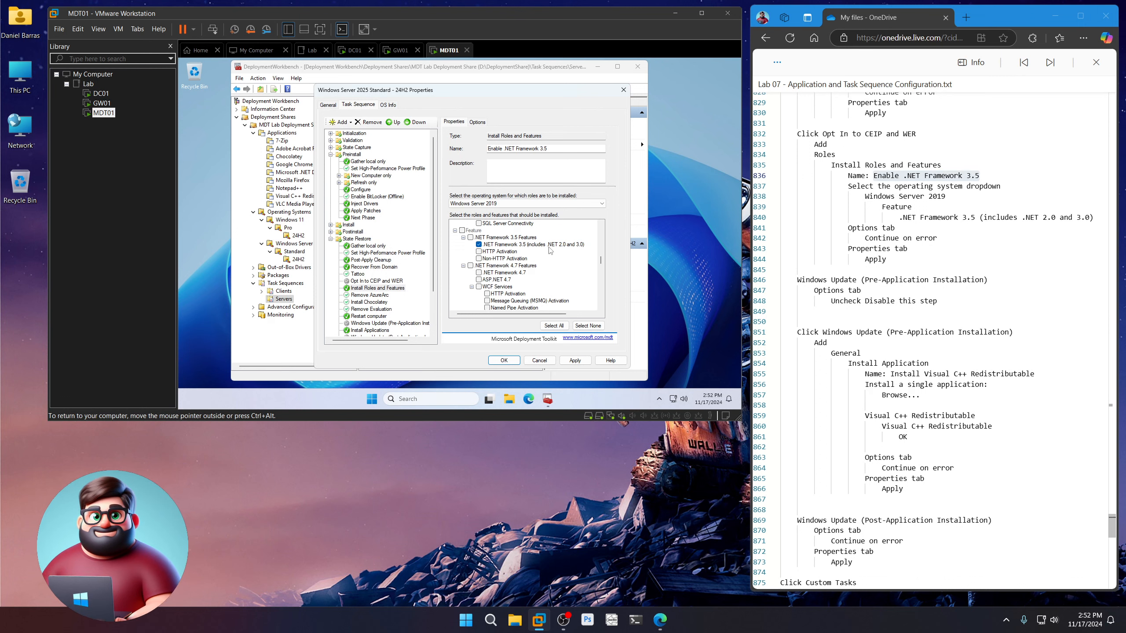
# Step: Set the Enable .NET Framework 3.5 step to continue on error and apply the changes
pyautogui.click(479, 123)
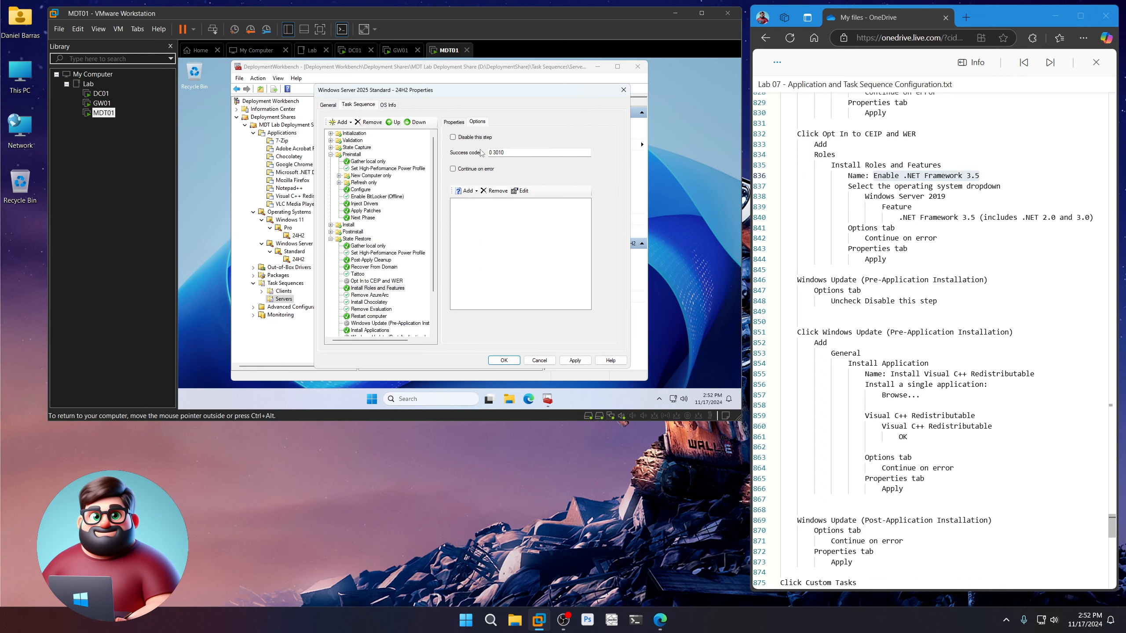
pyautogui.click(477, 170)
pyautogui.click(453, 122)
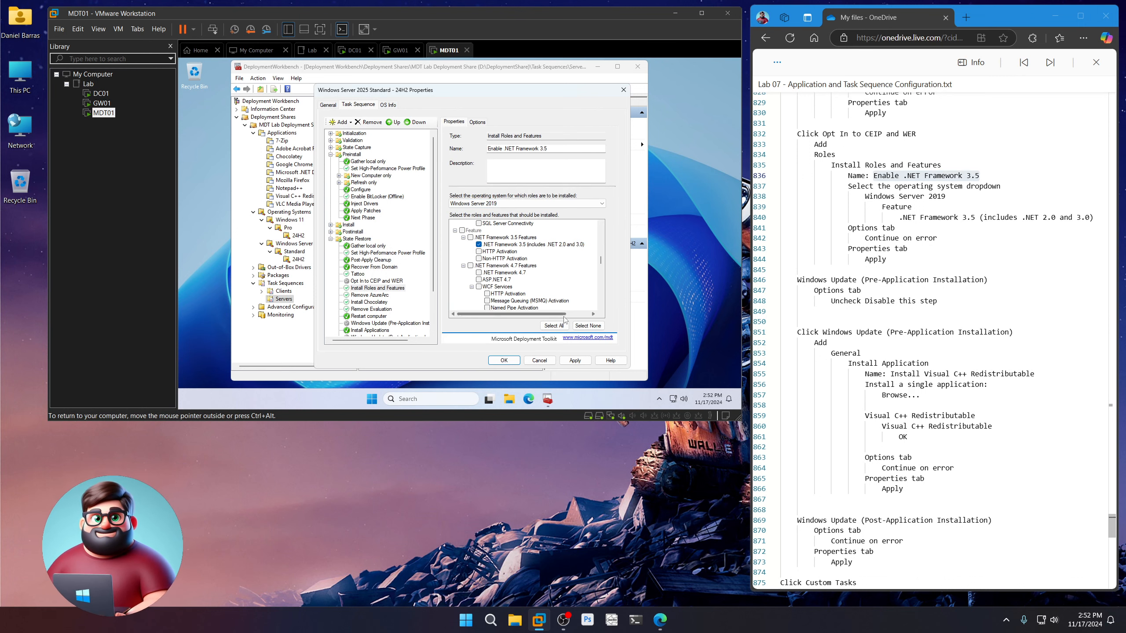
pyautogui.click(576, 360)
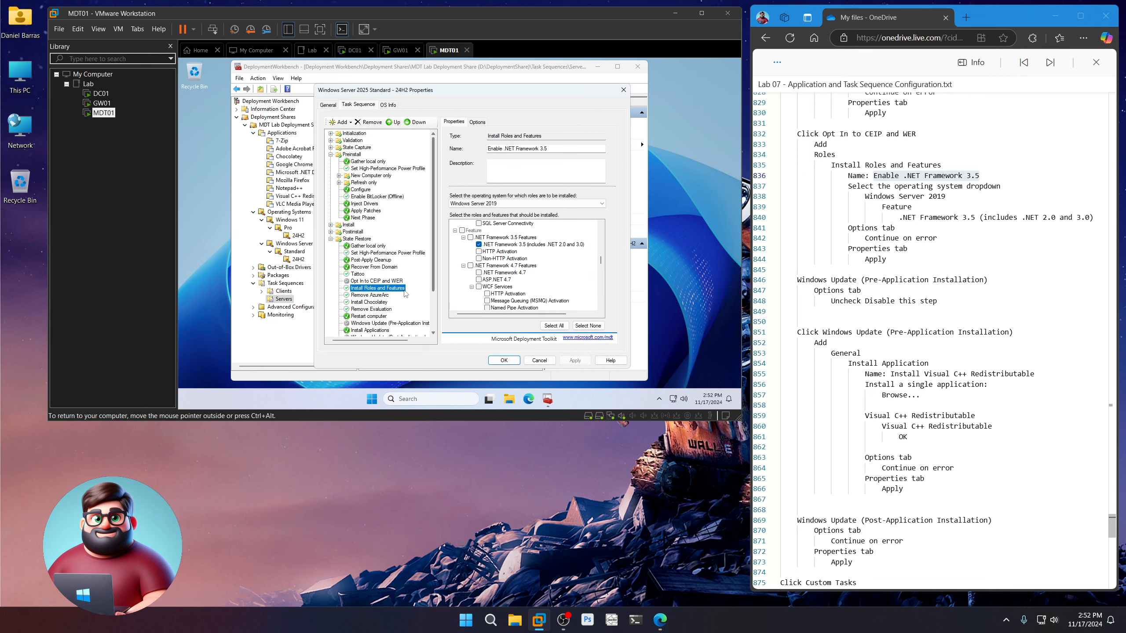
# Step: Enable the Windows Update (Pre-Application Installation) step in the State Restore group by clearing its disabled option
pyautogui.scroll(-3, 384, 274)
pyautogui.click(384, 274)
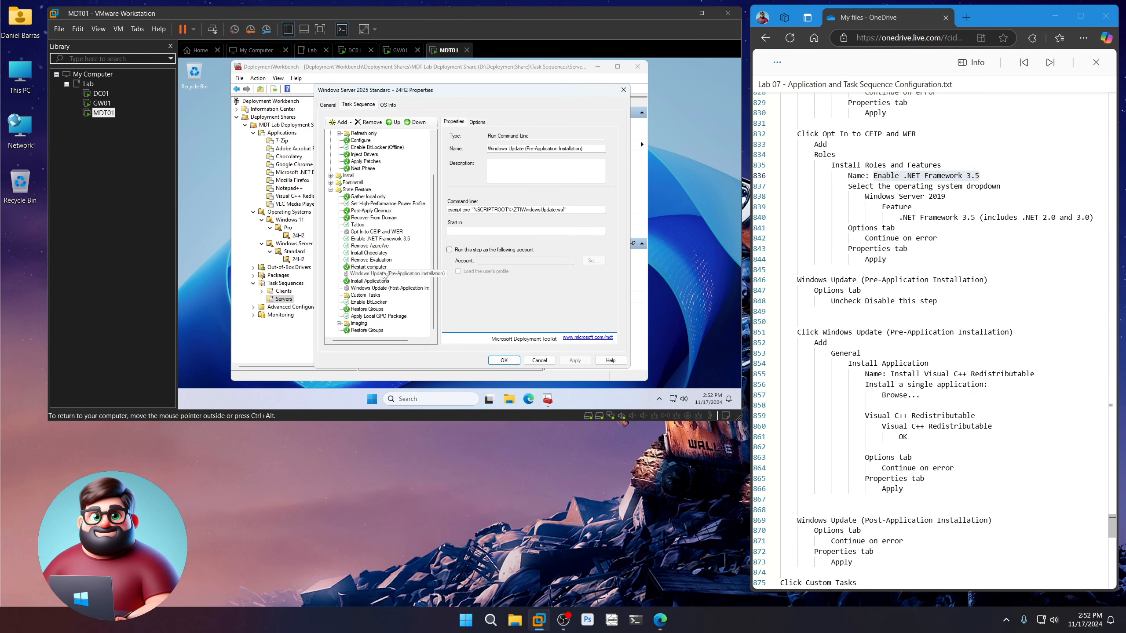
pyautogui.click(477, 123)
pyautogui.click(453, 137)
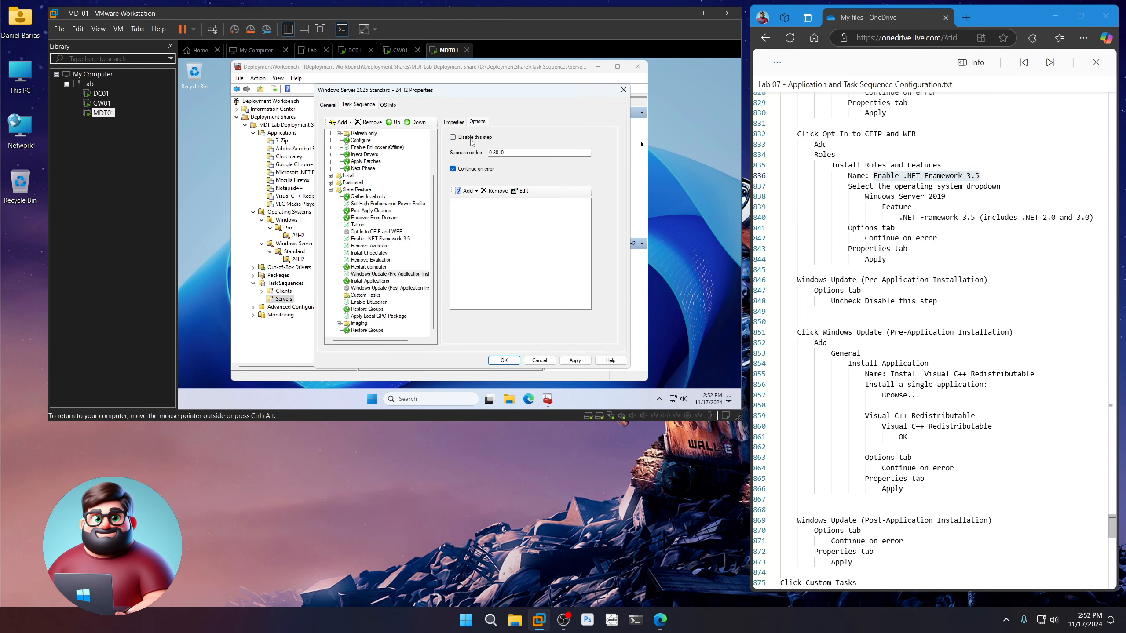
pyautogui.click(453, 121)
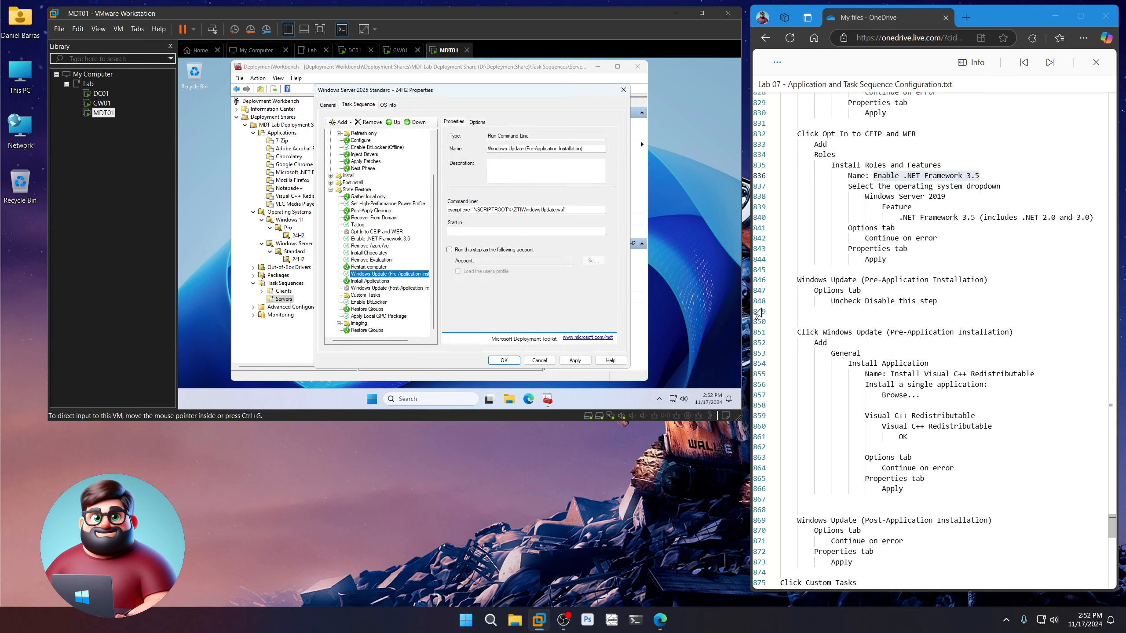
# Step: Add an Install Application step after Windows Update (Pre-Application Installation) and set its single application to Visual C++ Redistributable
pyautogui.scroll(-6, 864, 324)
pyautogui.click(369, 273)
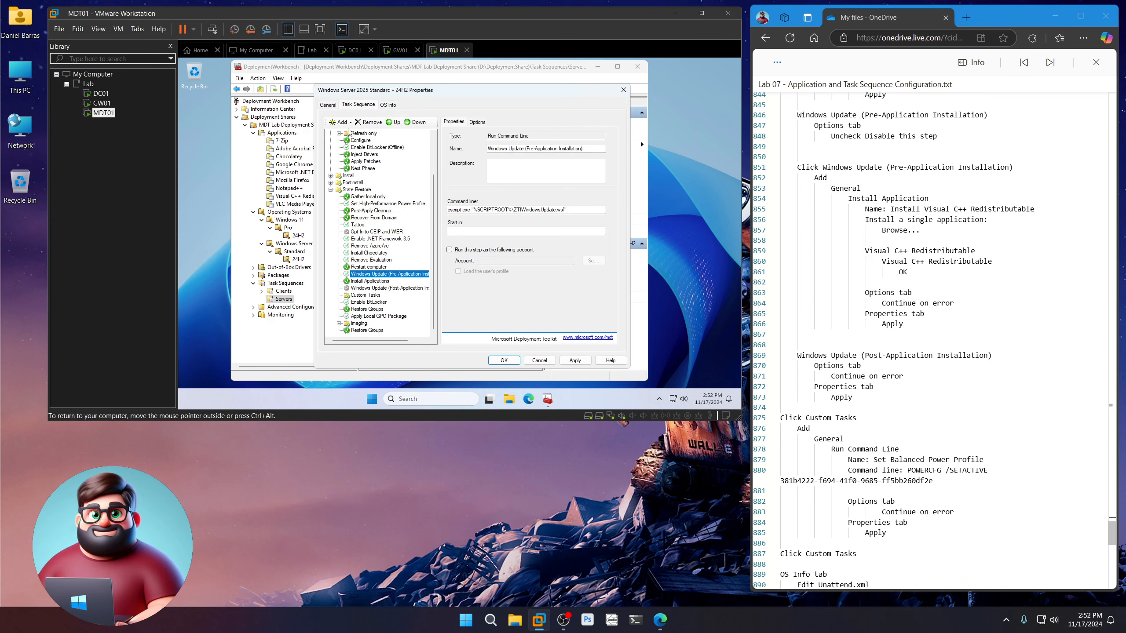
pyautogui.click(342, 122)
pyautogui.moveTo(354, 145)
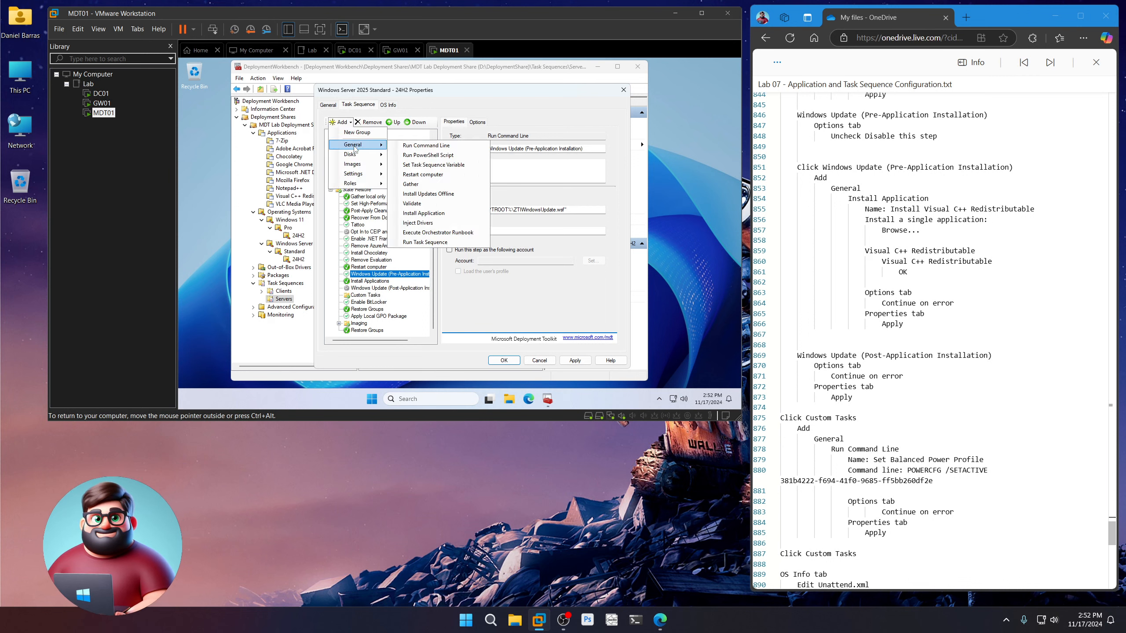
pyautogui.click(447, 214)
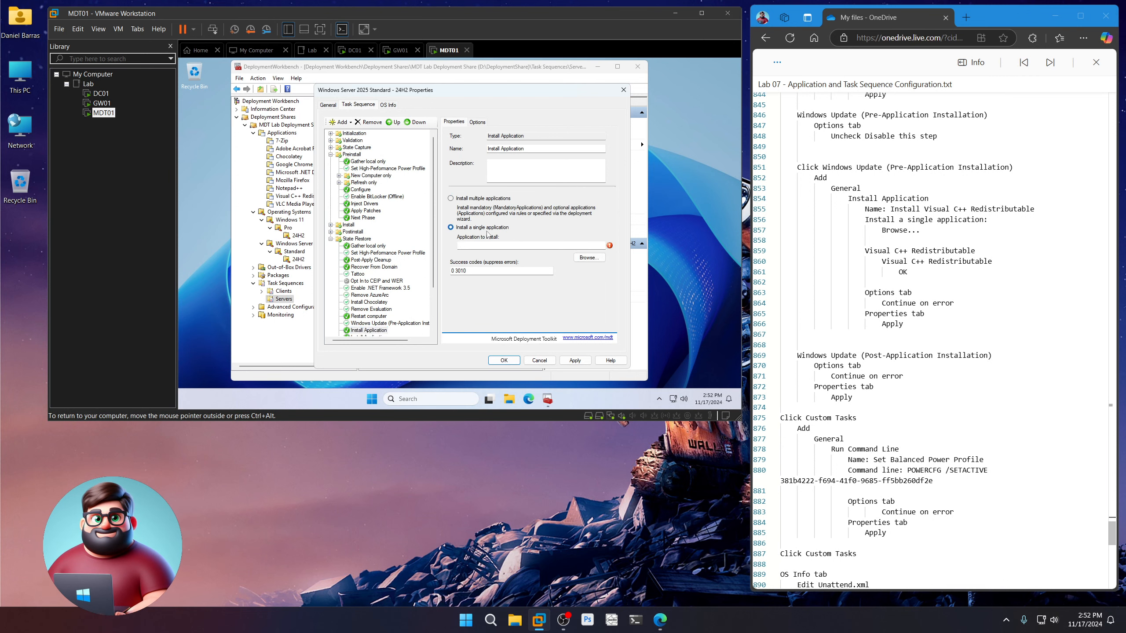
pyautogui.click(588, 258)
pyautogui.doubleClick(250, 179)
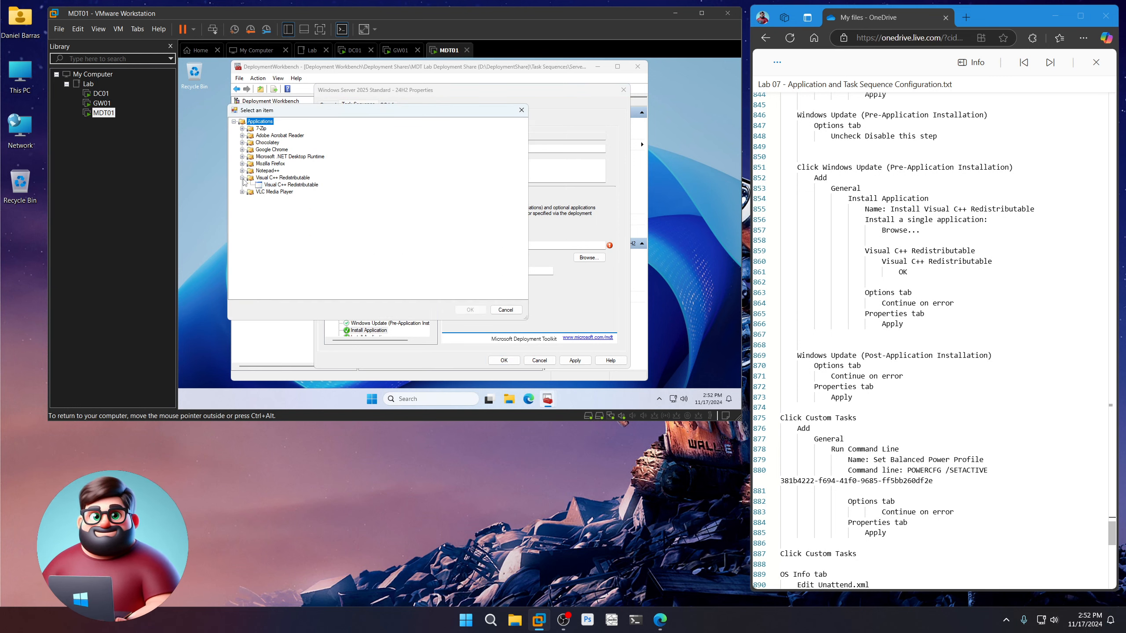
pyautogui.click(275, 185)
pyautogui.click(470, 309)
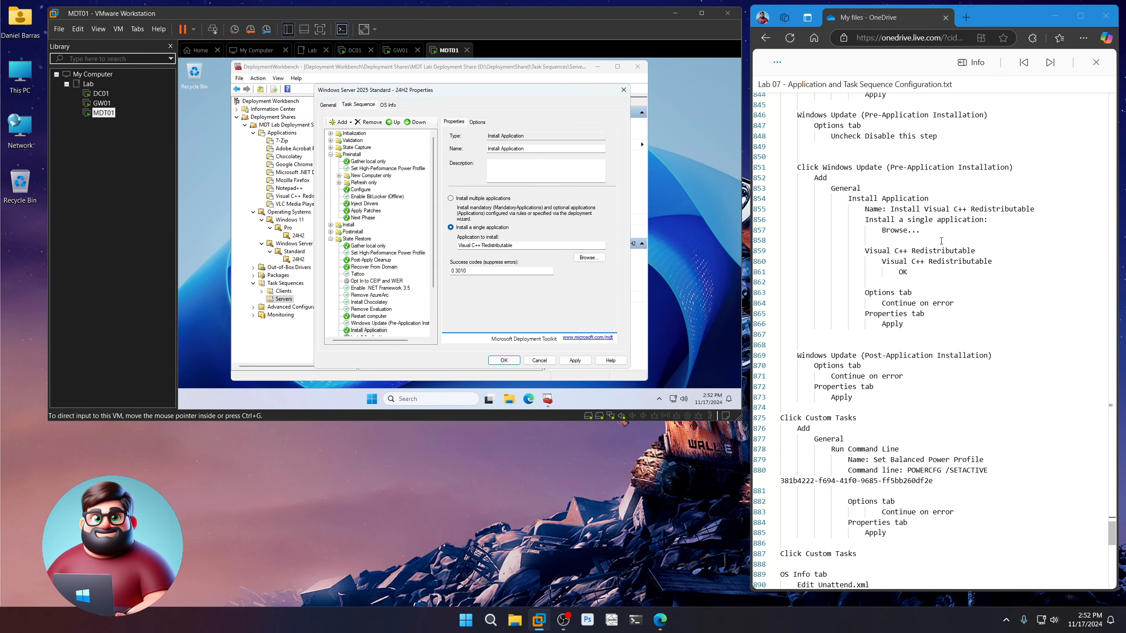
# Step: Name the new application step Install Visual C++ Redistributable, copying the name from the lab notes
pyautogui.moveTo(1042, 210); pyautogui.dragTo(889, 209)
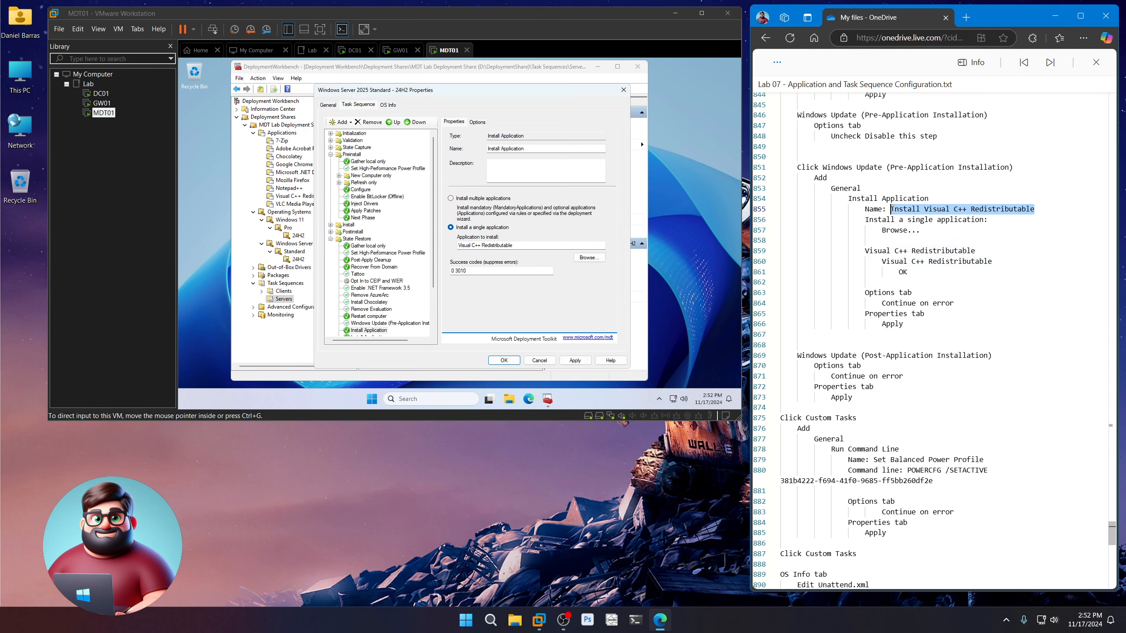
pyautogui.rightClick(902, 210)
pyautogui.click(929, 260)
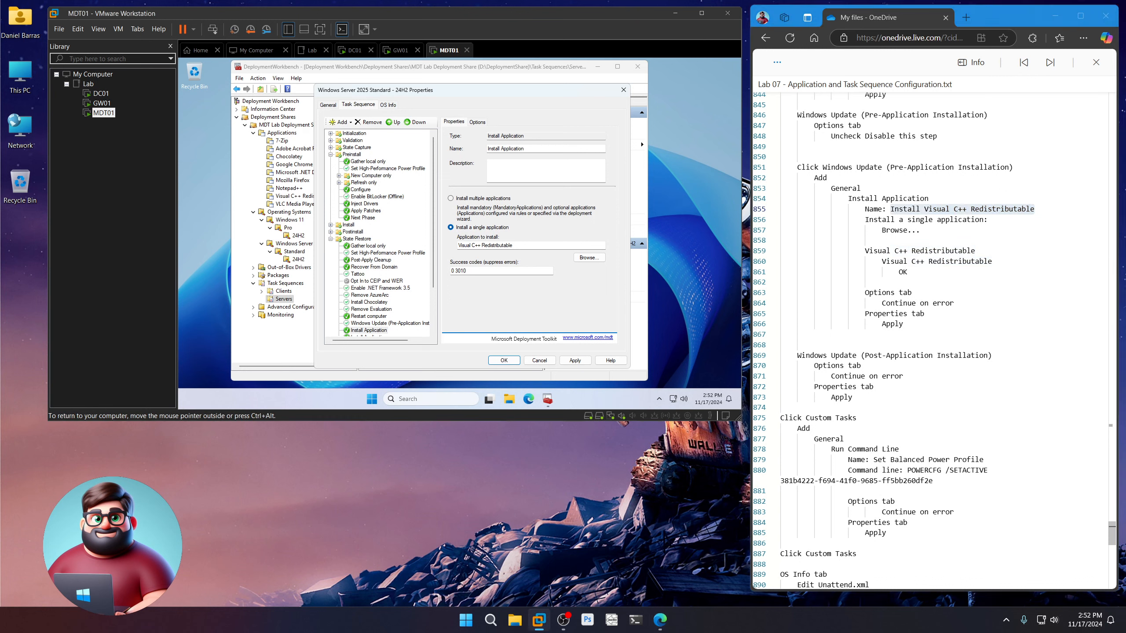
pyautogui.moveTo(531, 148); pyautogui.dragTo(452, 149)
pyautogui.hotkey('ctrl', 'v')
# Step: Set the Visual C++ Redistributable step to continue on error and apply the changes
pyautogui.click(476, 122)
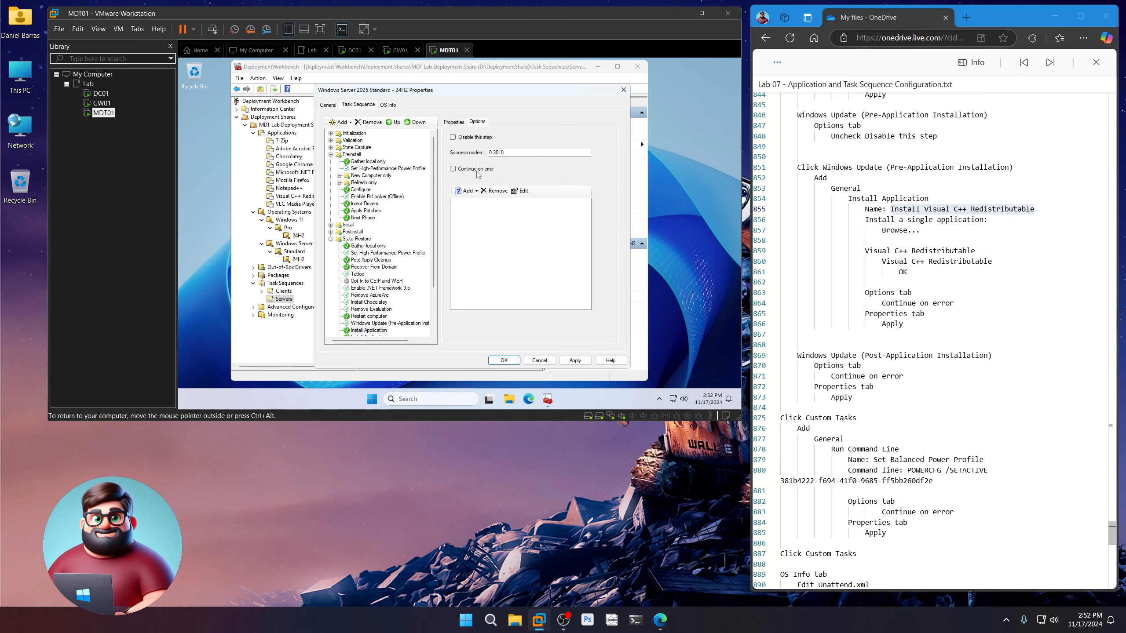
pyautogui.click(477, 170)
pyautogui.click(454, 122)
pyautogui.click(581, 361)
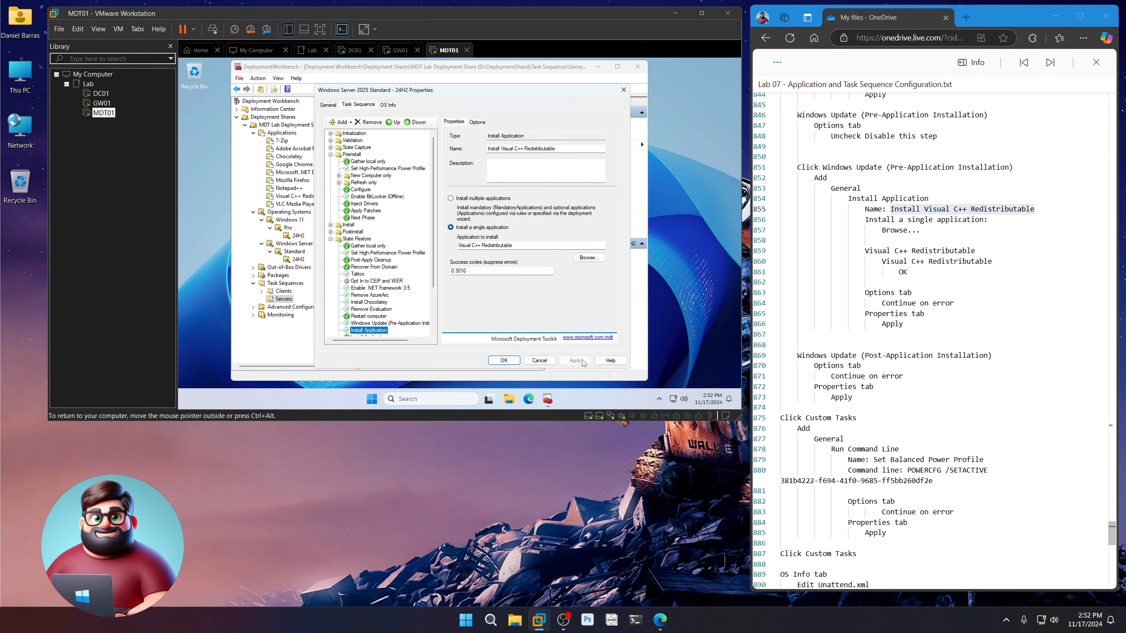
# Step: Enable the Windows Update (Post-Application Installation) step by clearing its disabled option
pyautogui.scroll(-3, 382, 288)
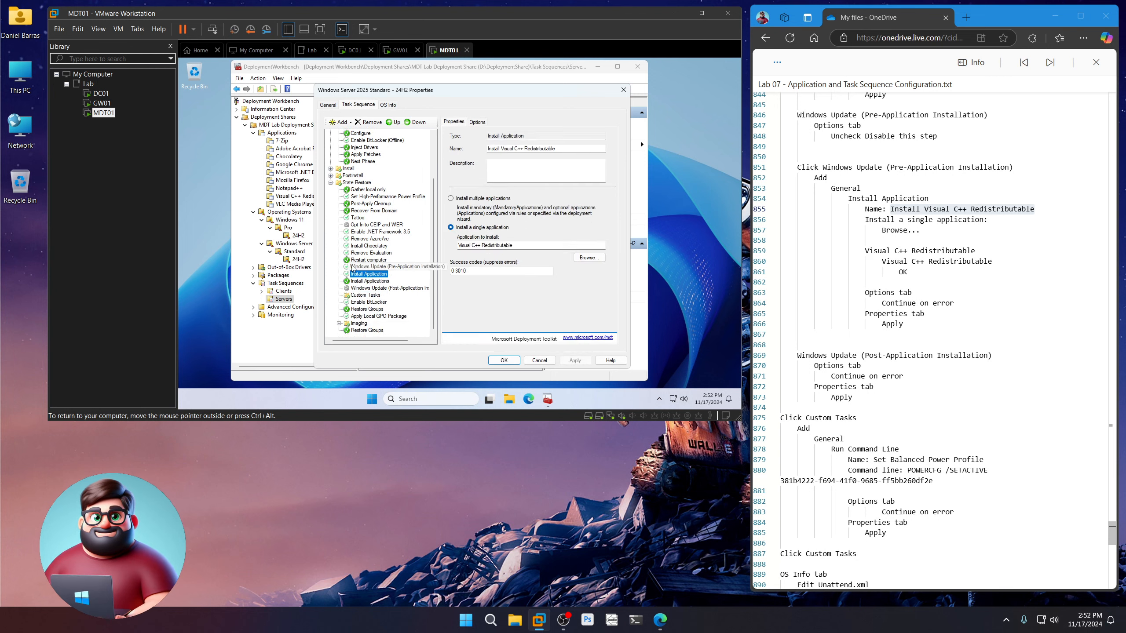
pyautogui.click(380, 288)
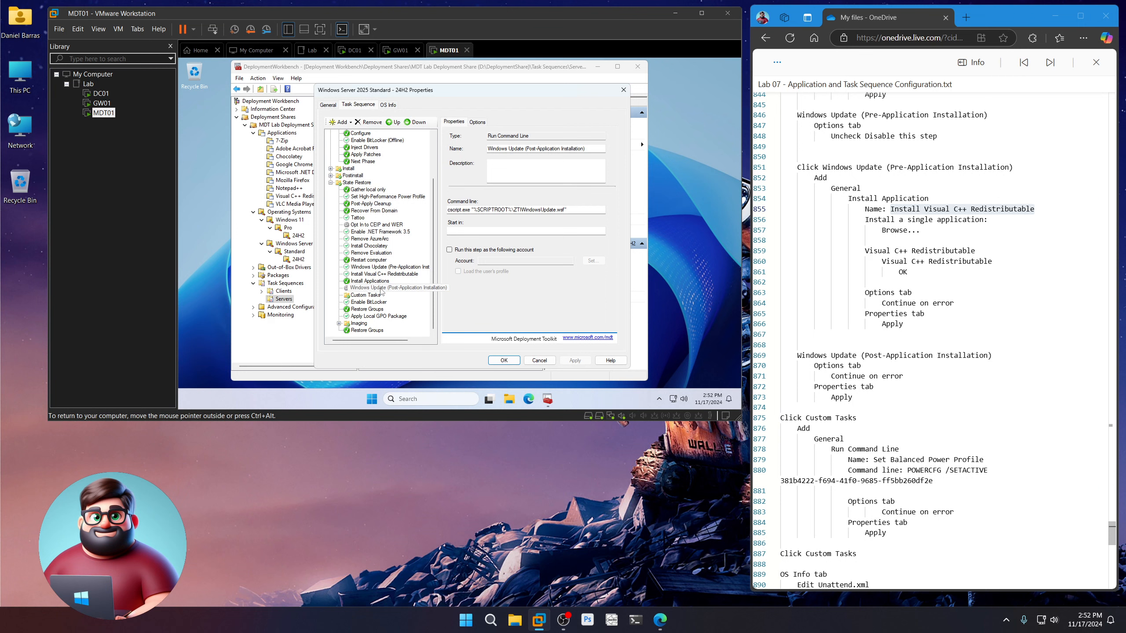
pyautogui.click(478, 122)
pyautogui.click(477, 139)
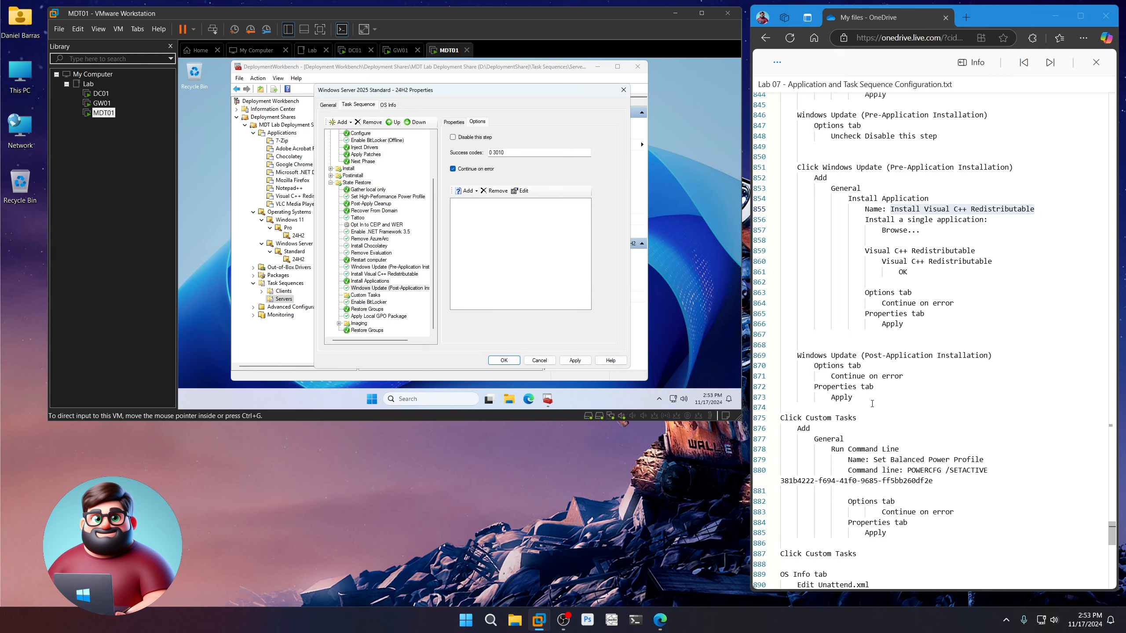
pyautogui.moveTo(851, 398); pyautogui.dragTo(798, 355)
# Step: Add a Run Command Line step to the Custom Tasks group in State Restore
pyautogui.scroll(-6, 886, 402)
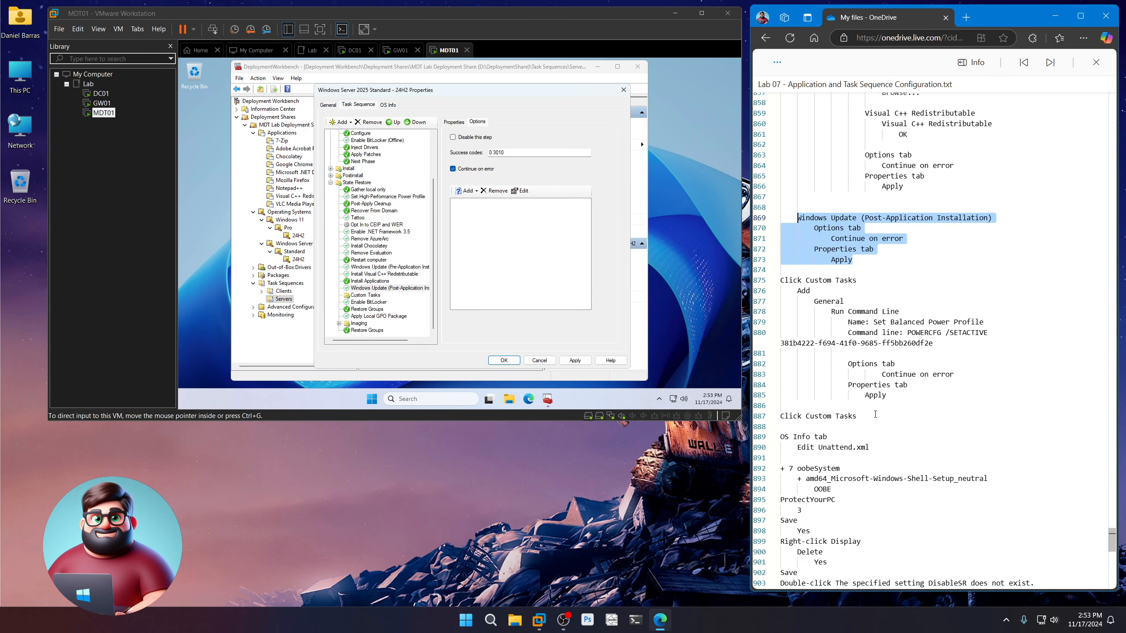
pyautogui.click(364, 296)
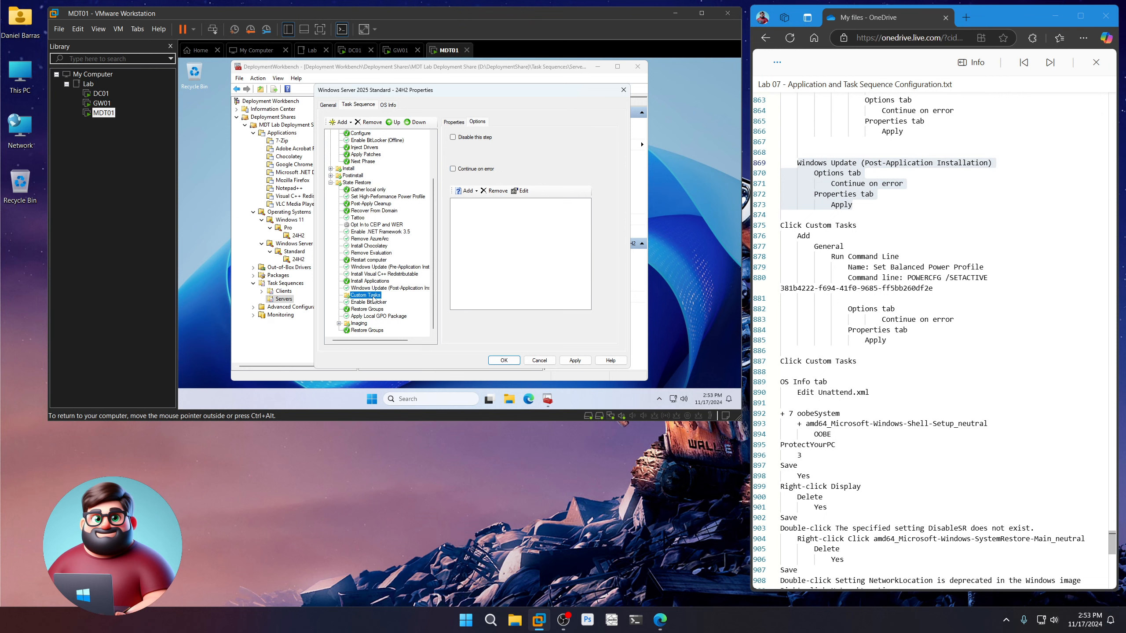
pyautogui.click(341, 122)
pyautogui.moveTo(353, 145)
pyautogui.click(426, 146)
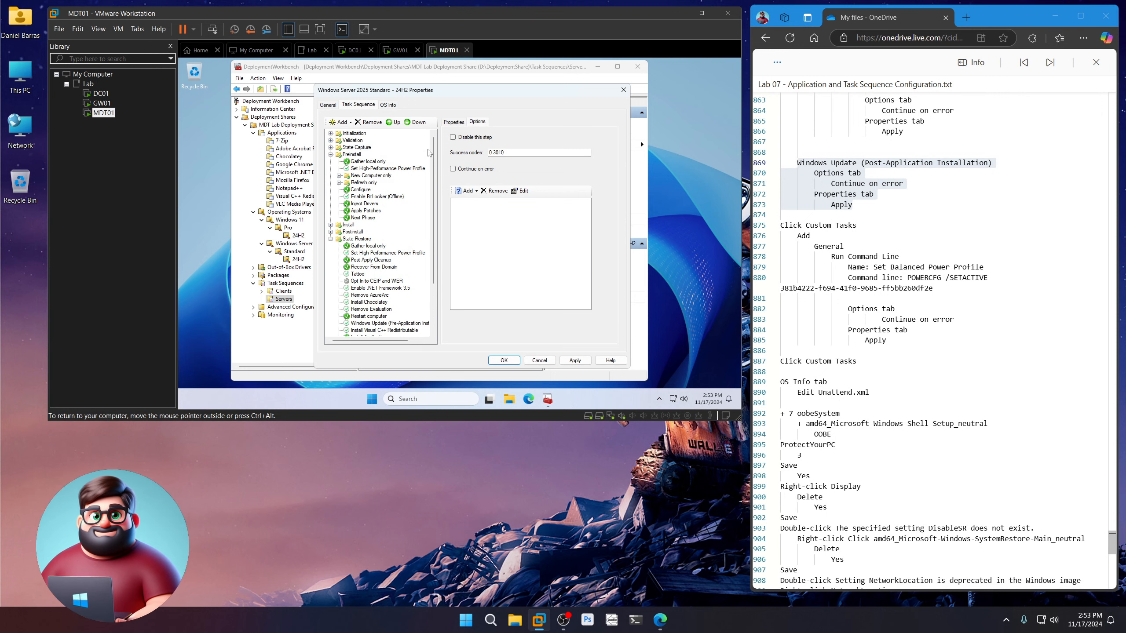
# Step: Name the new command line step Set Balanced Power Profile, copying the name from the lab notes
pyautogui.click(984, 267)
pyautogui.moveTo(984, 266); pyautogui.dragTo(874, 266)
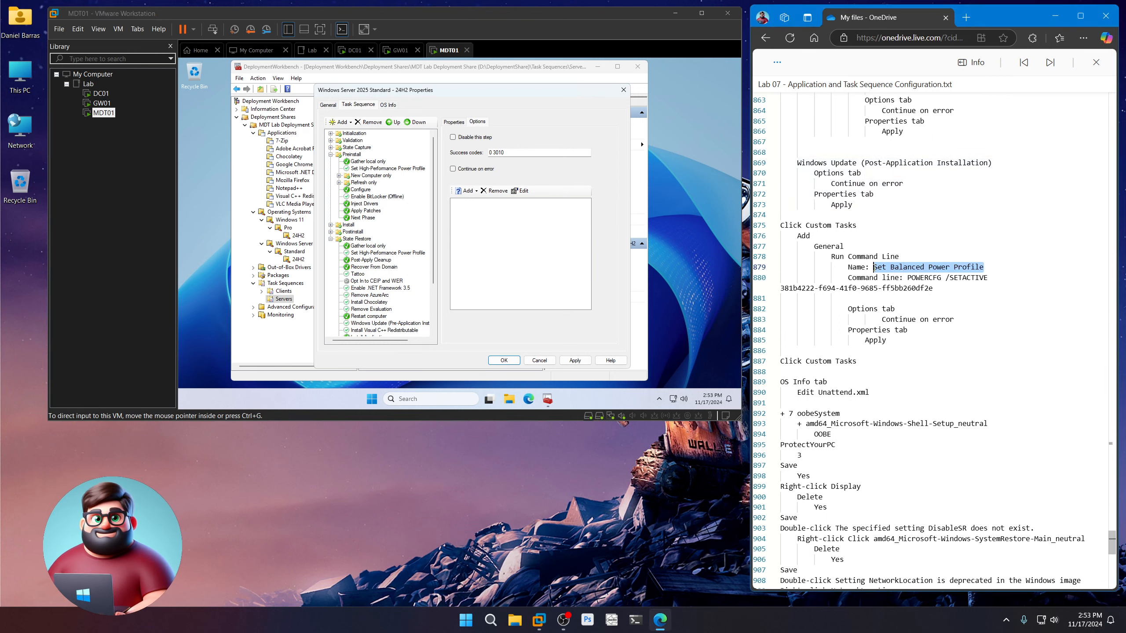
pyautogui.click(572, 190)
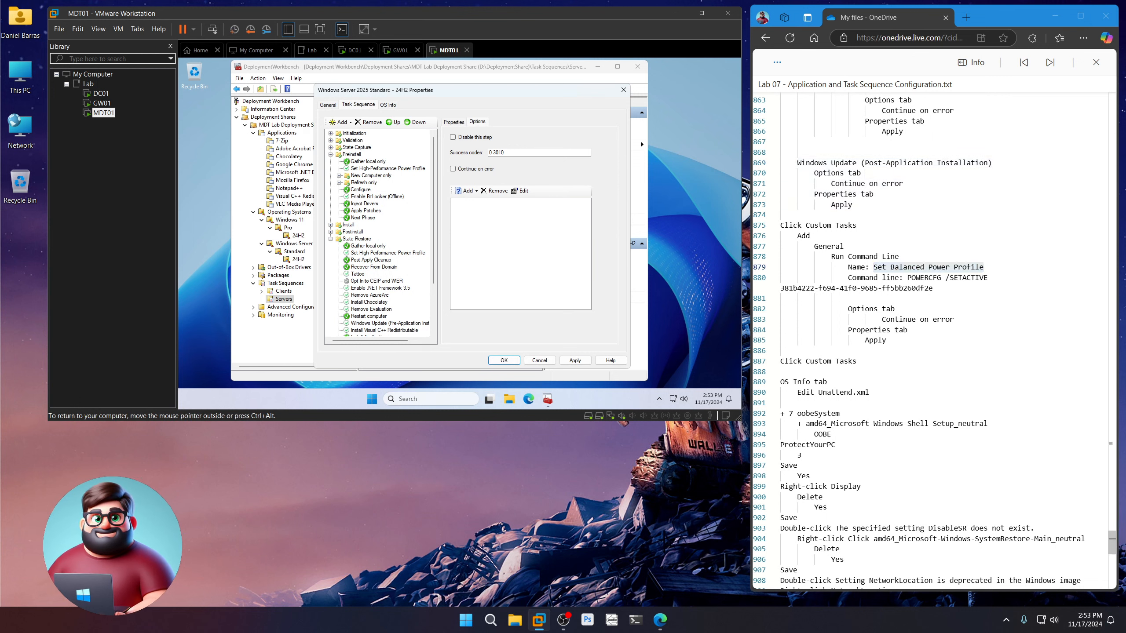
pyautogui.click(454, 121)
pyautogui.click(531, 149)
pyautogui.hotkey('ctrl', 'a')
pyautogui.hotkey('ctrl', 'v')
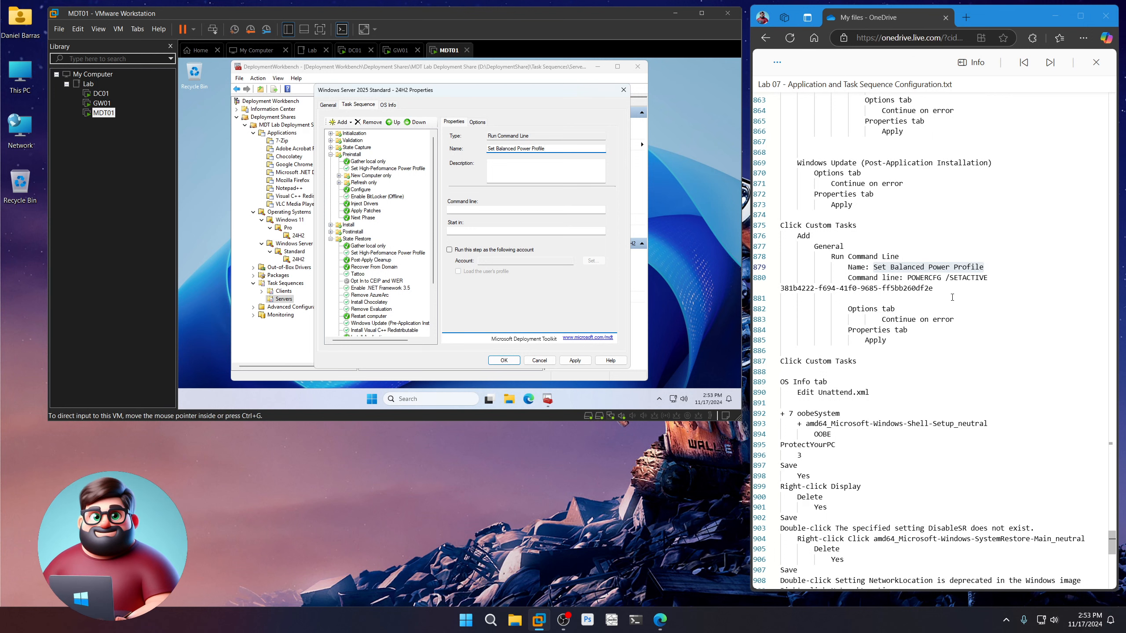
# Step: Set the step's command line to POWERCFG /SETACTIVE 381b4222-f694-41f0-9685-ff5bb260df2e, copied from the lab notes
pyautogui.moveTo(938, 287); pyautogui.dragTo(907, 277)
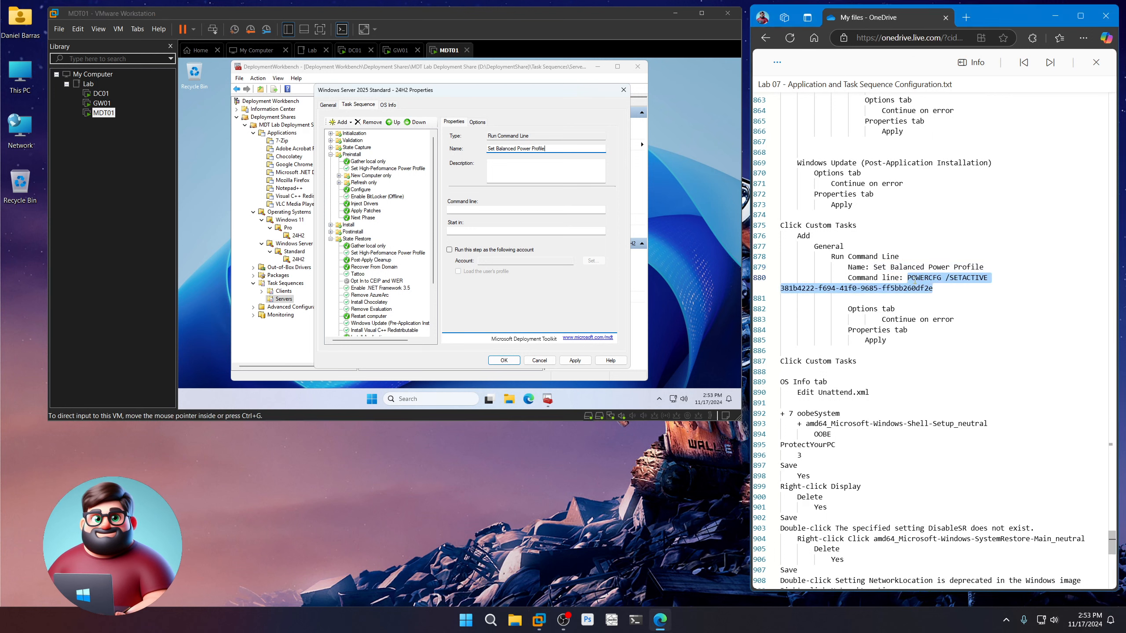
pyautogui.hotkey('ctrl', 'c')
pyautogui.click(505, 210)
pyautogui.hotkey('ctrl', 'v')
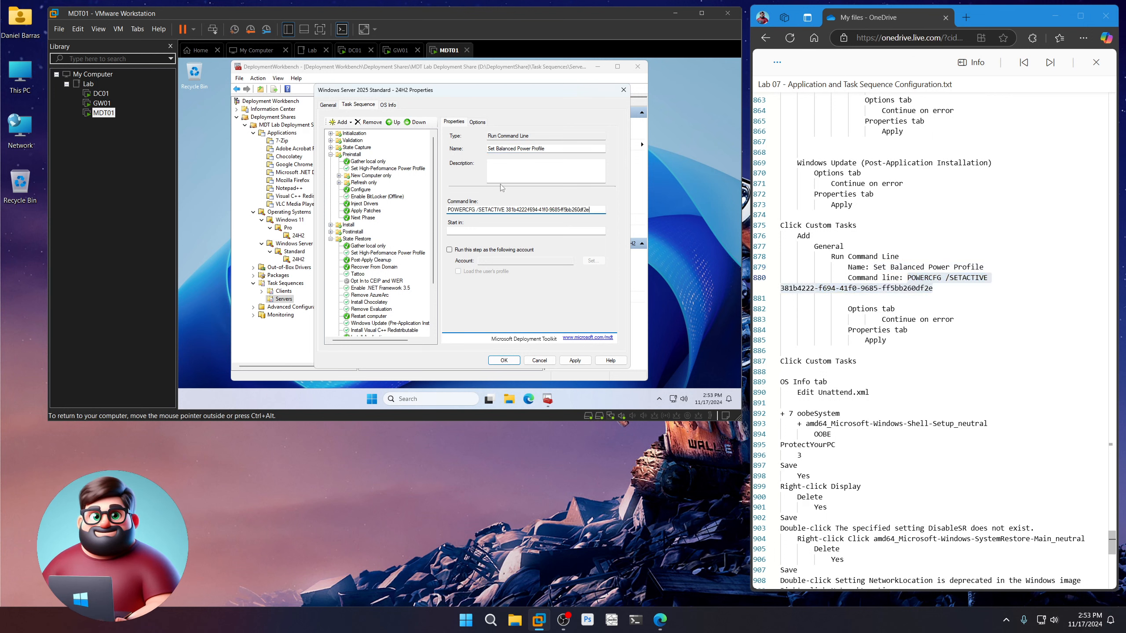
# Step: Set the Set Balanced Power Profile step to continue on error and apply the changes
pyautogui.click(477, 122)
pyautogui.click(454, 122)
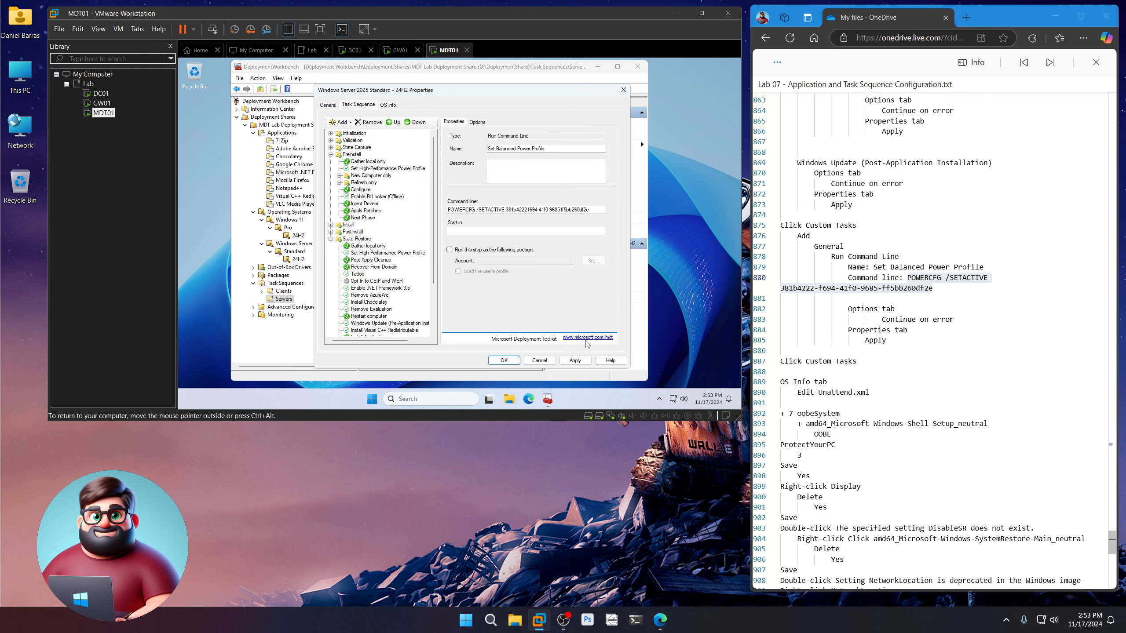
pyautogui.click(581, 360)
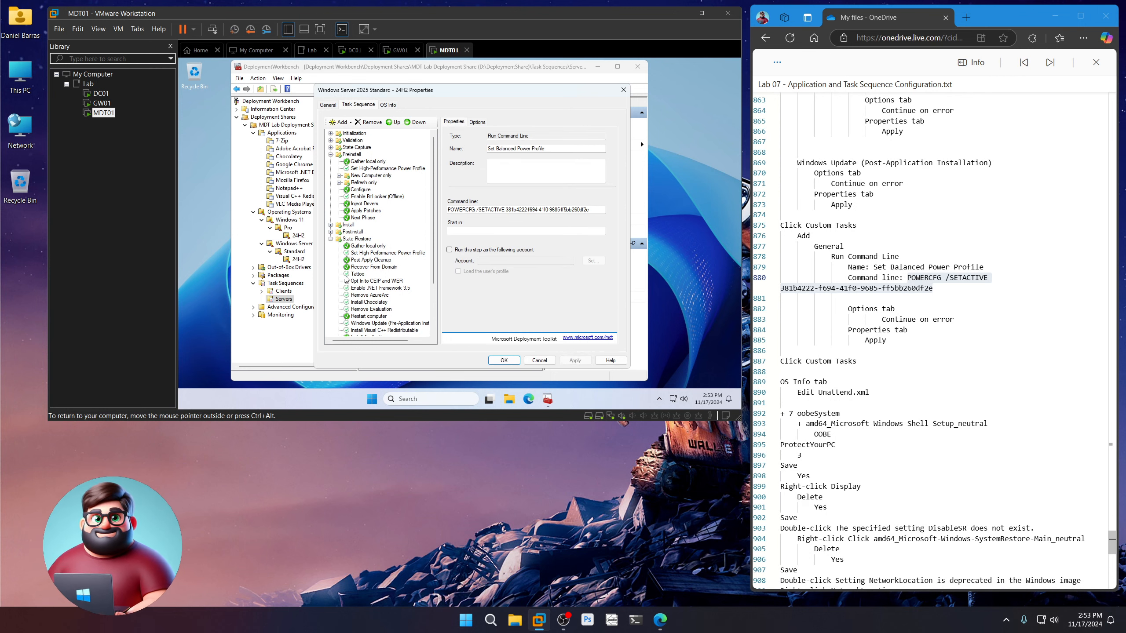
# Step: Select the Custom Tasks group and open the server task sequence's Unattend.xml for editing
pyautogui.scroll(-3, 336, 284)
pyautogui.click(368, 289)
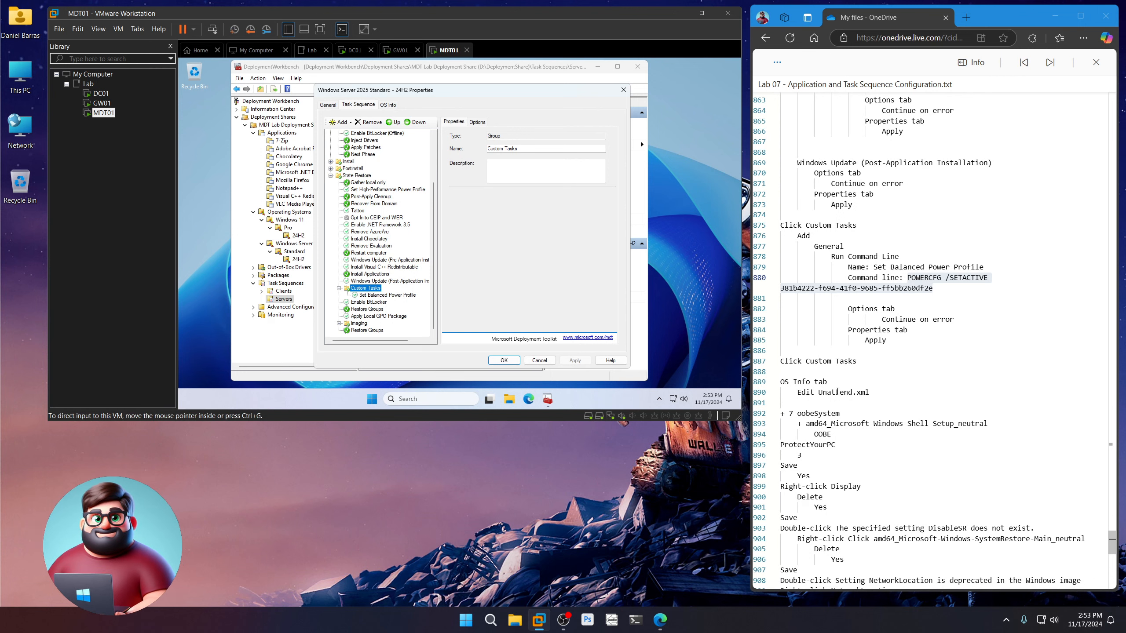
pyautogui.scroll(-3, 837, 391)
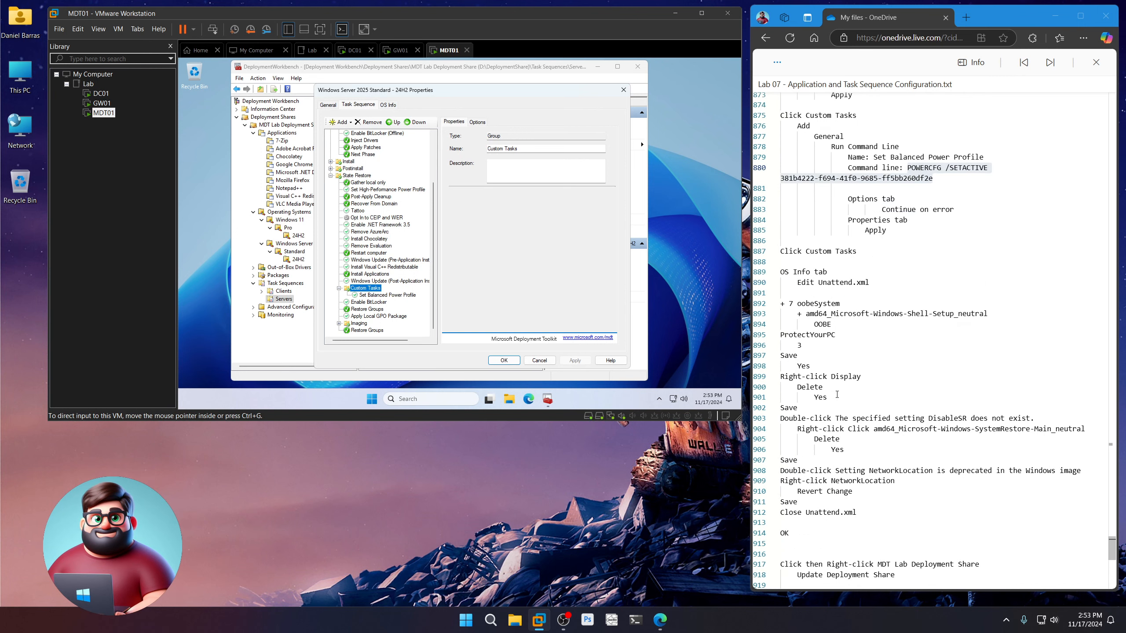
pyautogui.click(388, 104)
pyautogui.click(536, 180)
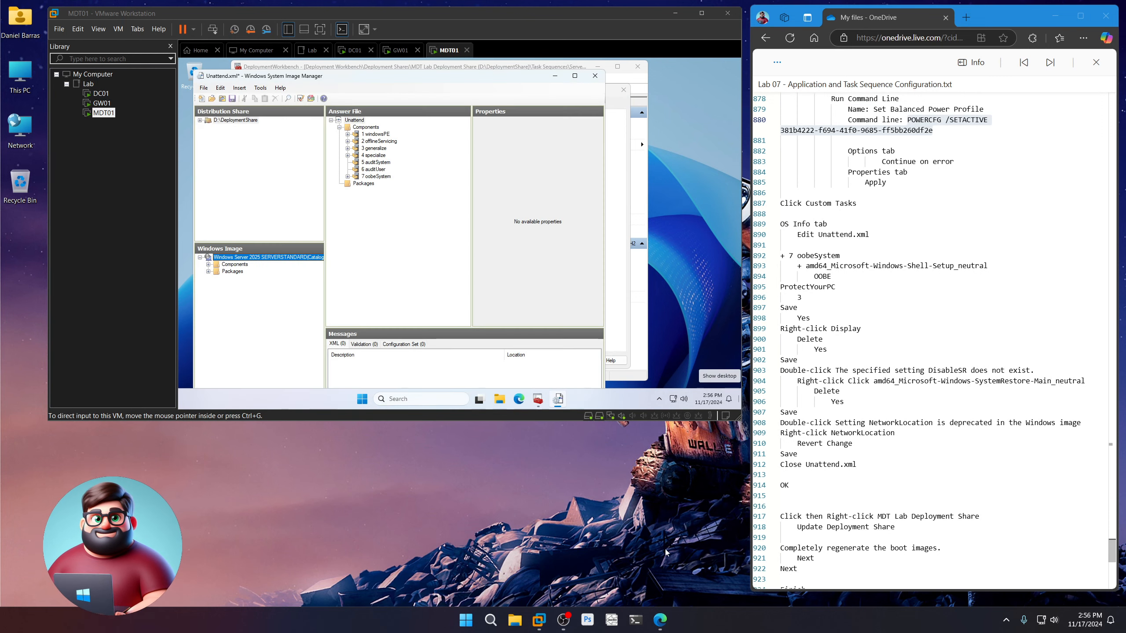
# Step: Set ProtectYourPC to 3 in the OOBE settings of the oobeSystem Shell-Setup component and save the answer file
pyautogui.scroll(-3, 814, 268)
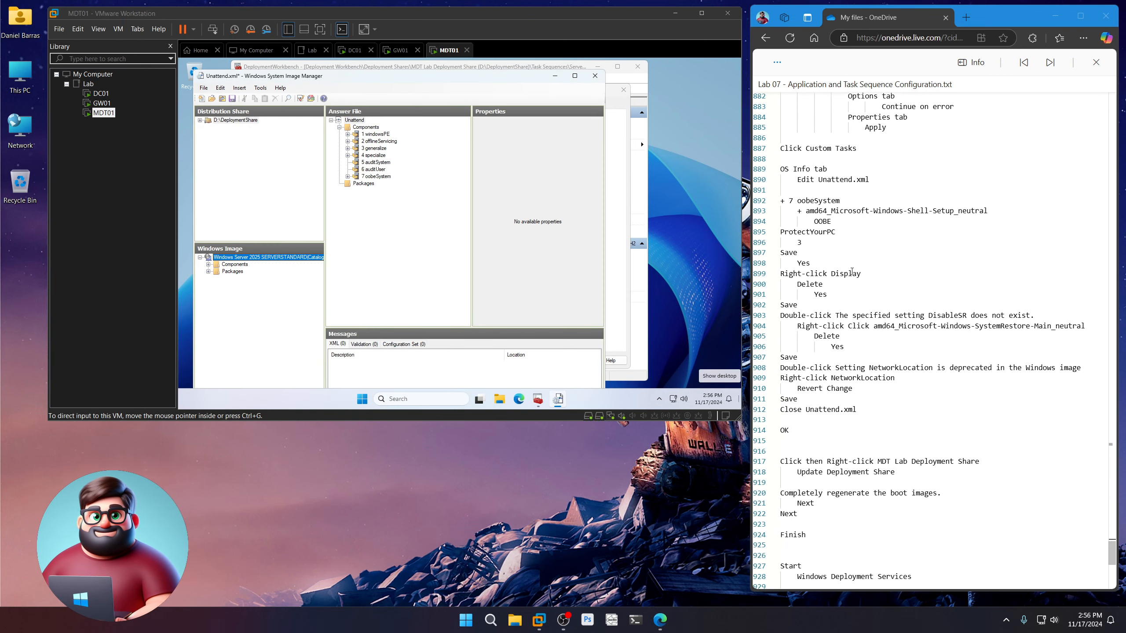
pyautogui.scroll(-1, 851, 271)
pyautogui.scroll(1, 851, 271)
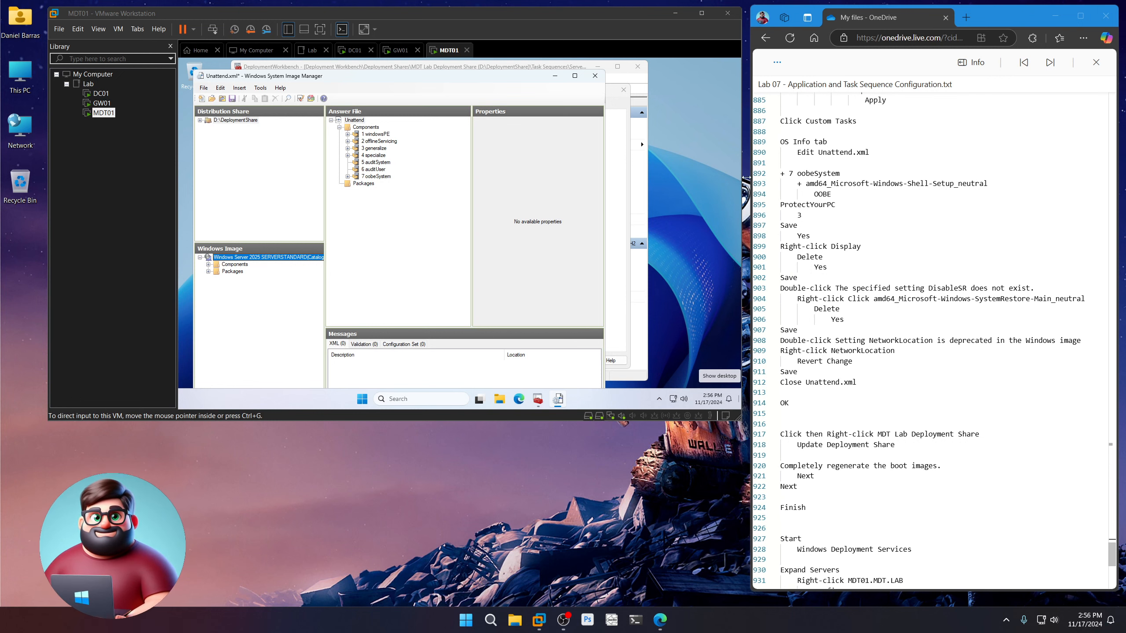
pyautogui.click(347, 176)
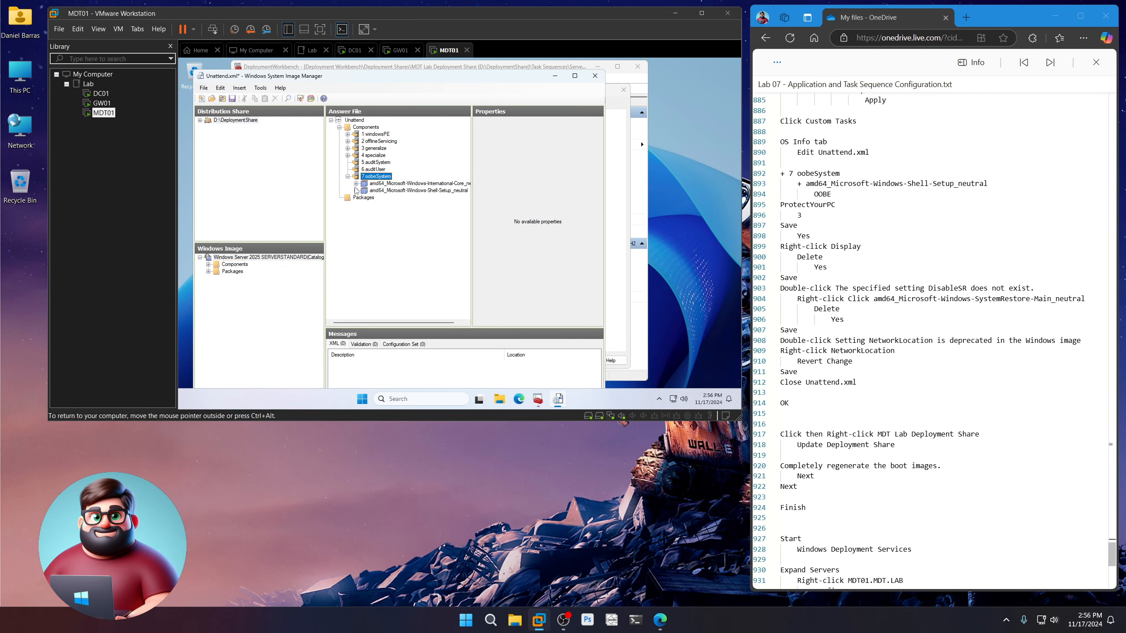
pyautogui.click(357, 191)
pyautogui.click(384, 218)
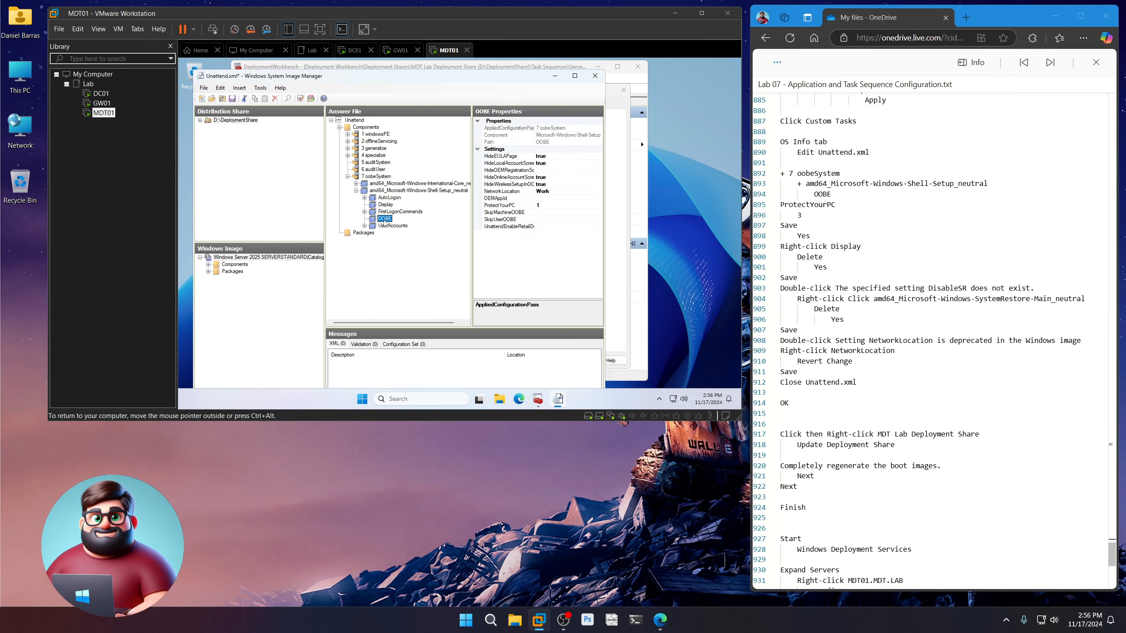
pyautogui.click(502, 205)
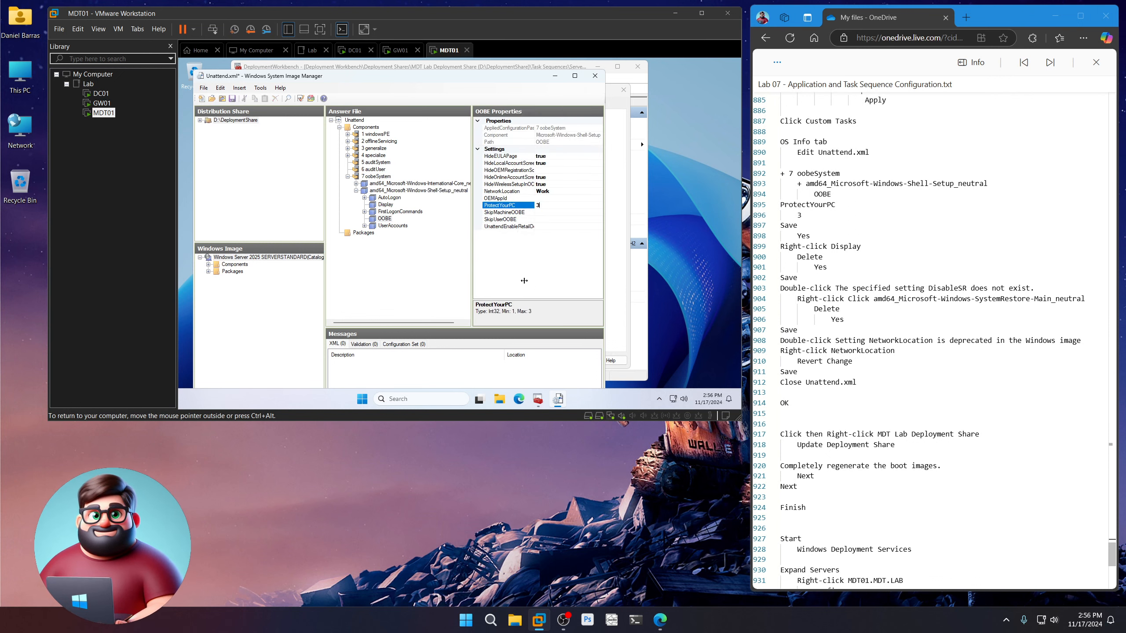
pyautogui.click(232, 98)
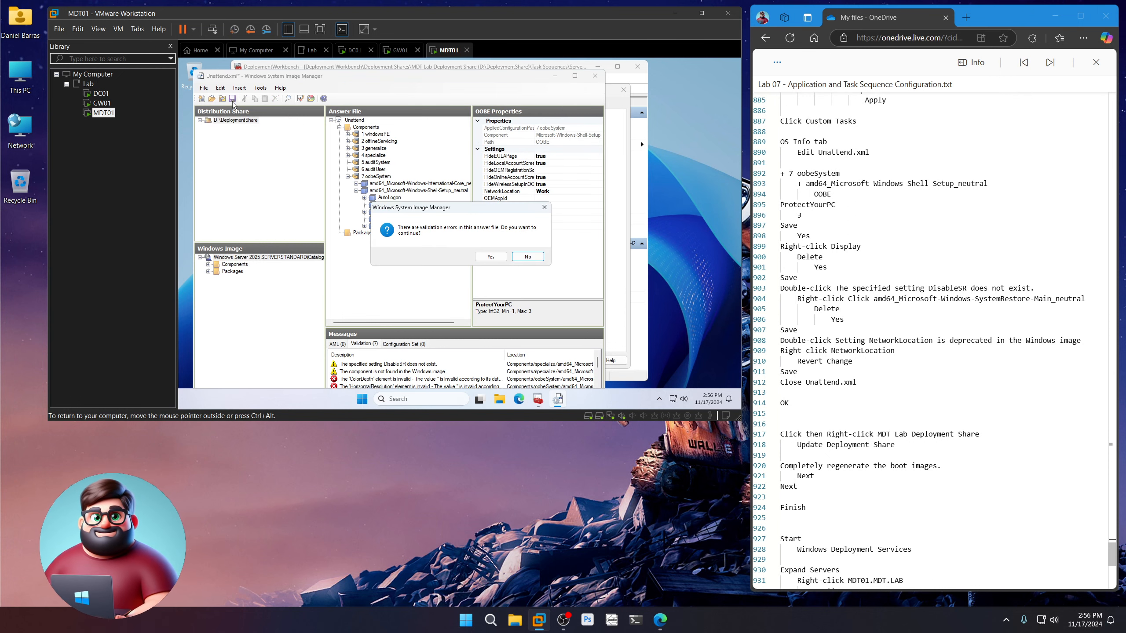
pyautogui.click(490, 257)
# Step: Delete the Microsoft-Windows-SystemRestore-Main component with the invalid DisableSR setting from the specialize pass and save the answer file
pyautogui.click(409, 364)
pyautogui.doubleClick(409, 366)
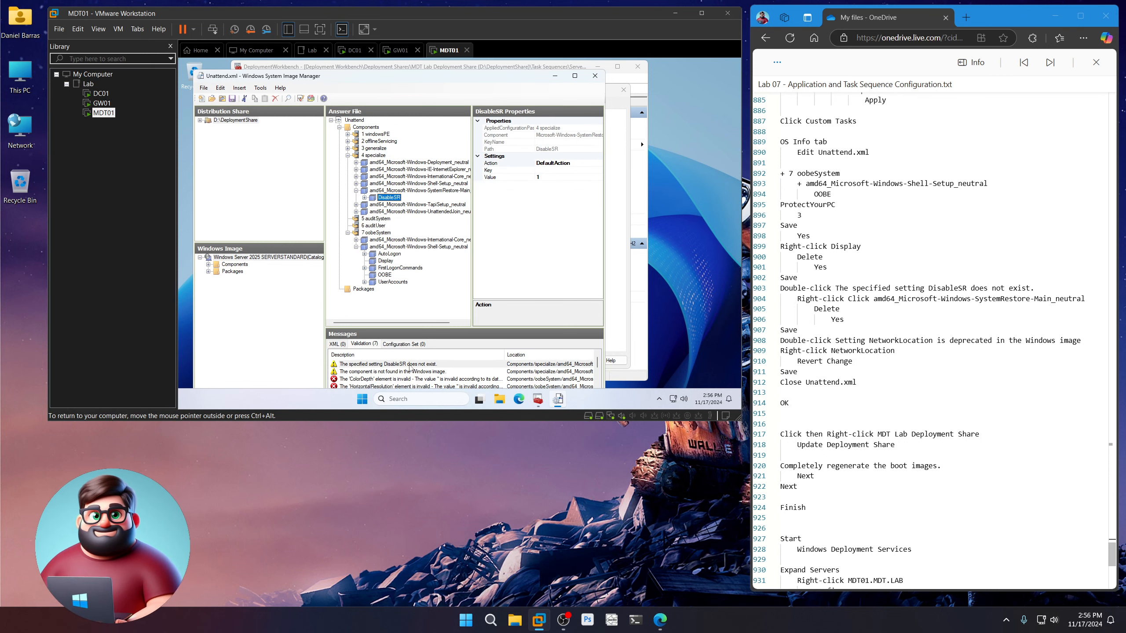
pyautogui.click(425, 191)
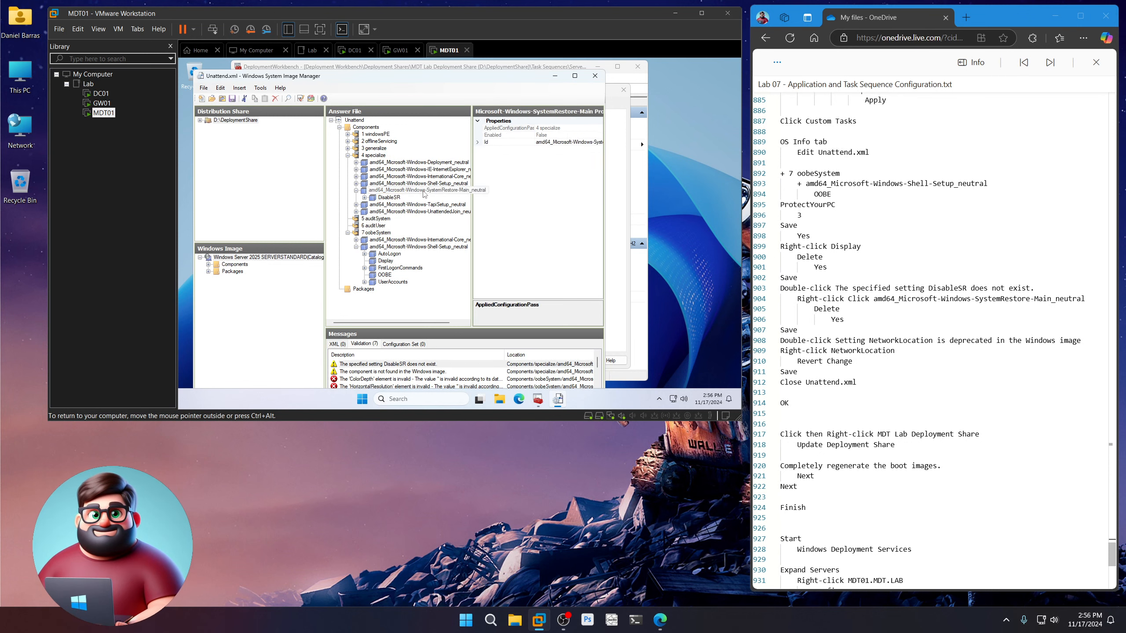
pyautogui.rightClick(425, 191)
pyautogui.click(445, 225)
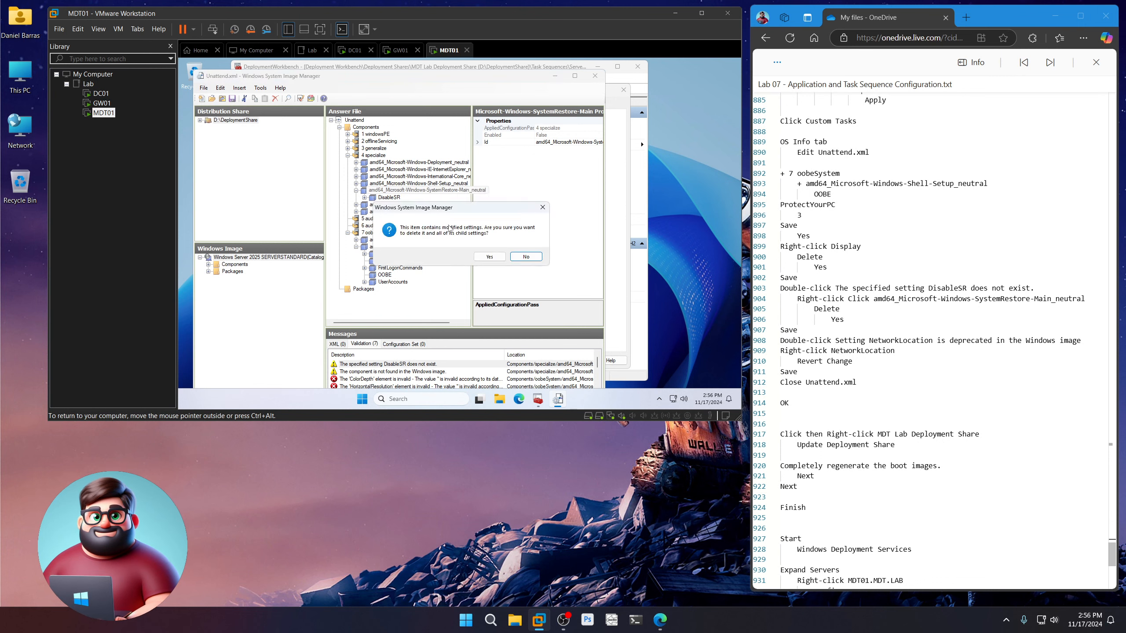
pyautogui.click(489, 258)
pyautogui.hotkey('ctrl', 's')
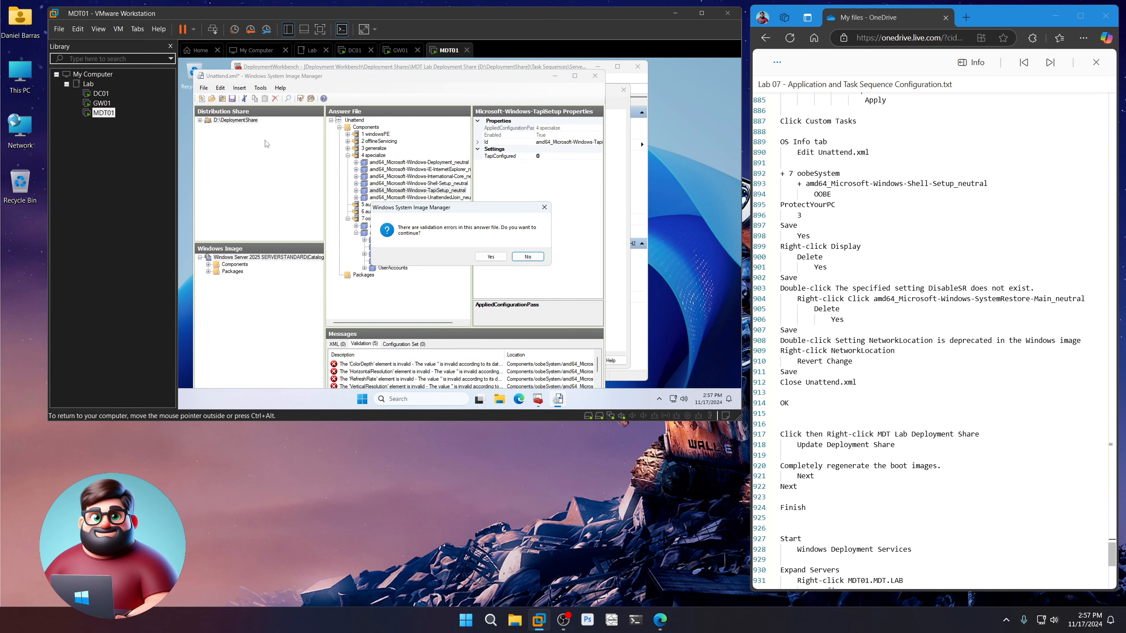
pyautogui.click(490, 257)
# Step: Delete the Display settings from the oobeSystem Shell-Setup component and save the answer file
pyautogui.doubleClick(427, 364)
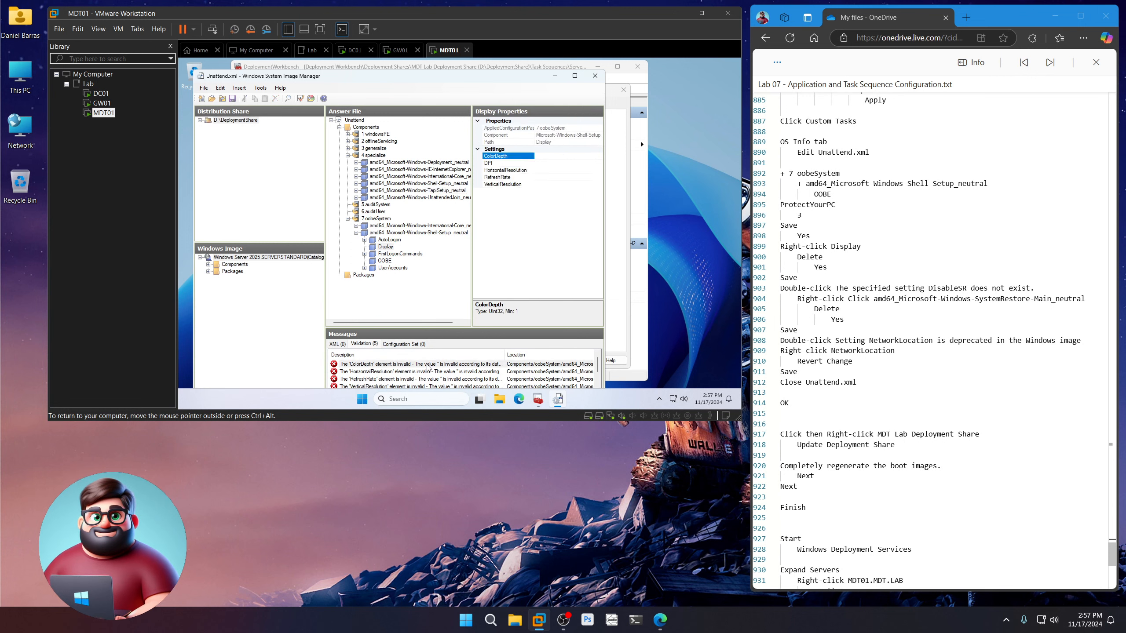
pyautogui.rightClick(385, 247)
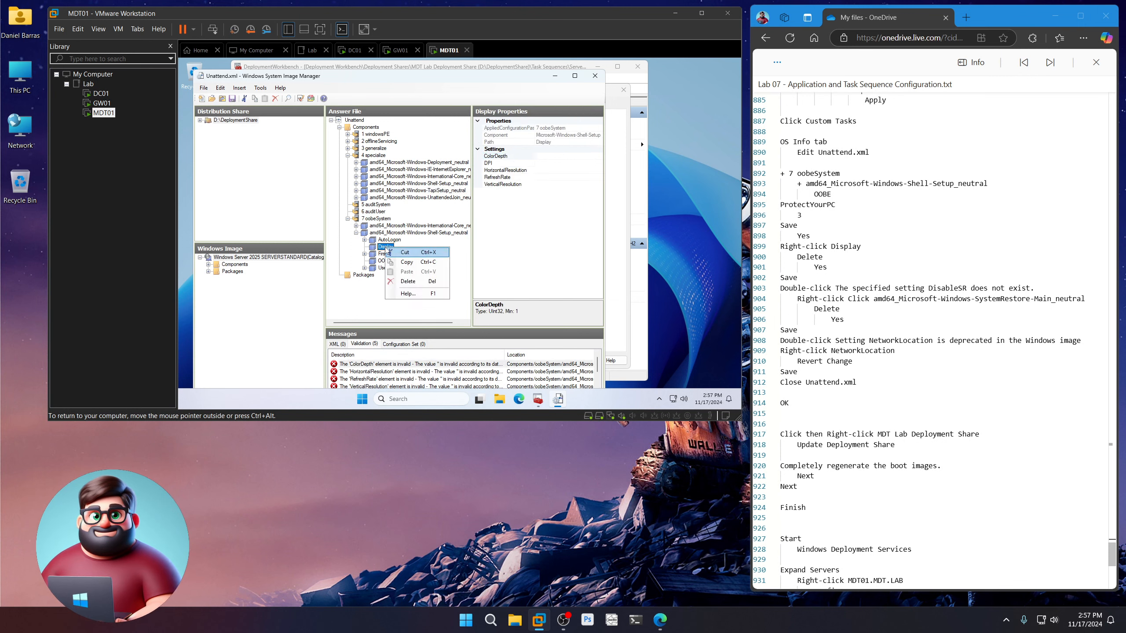
pyautogui.click(408, 281)
pyautogui.click(480, 255)
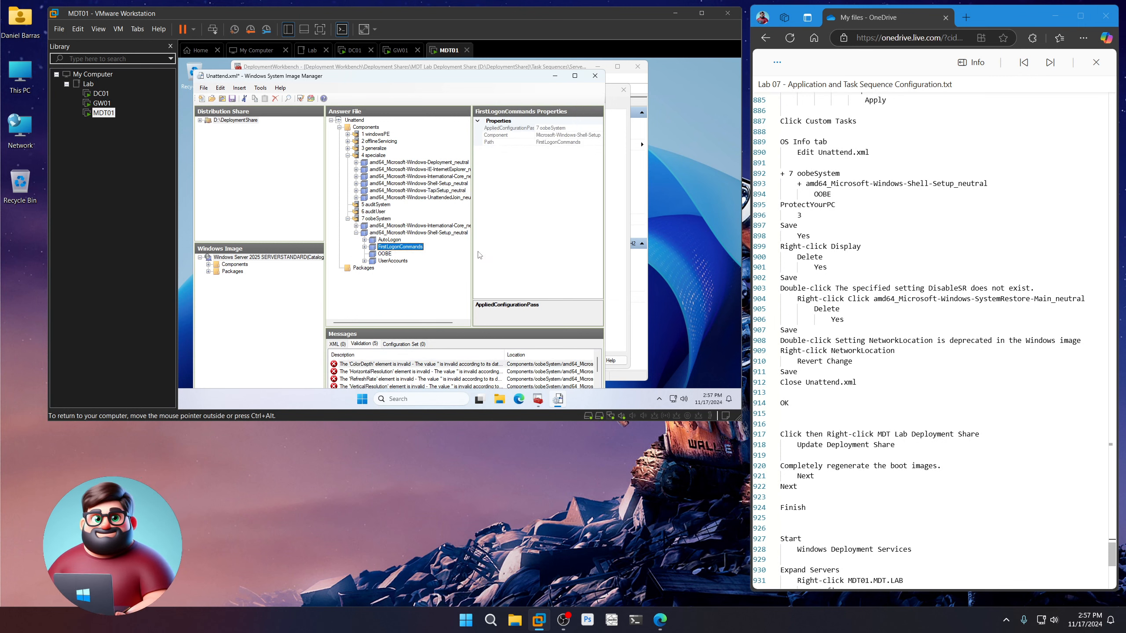
pyautogui.click(232, 98)
# Step: Revert the deprecated NetworkLocation setting in the OOBE settings and save the answer file
pyautogui.doubleClick(398, 364)
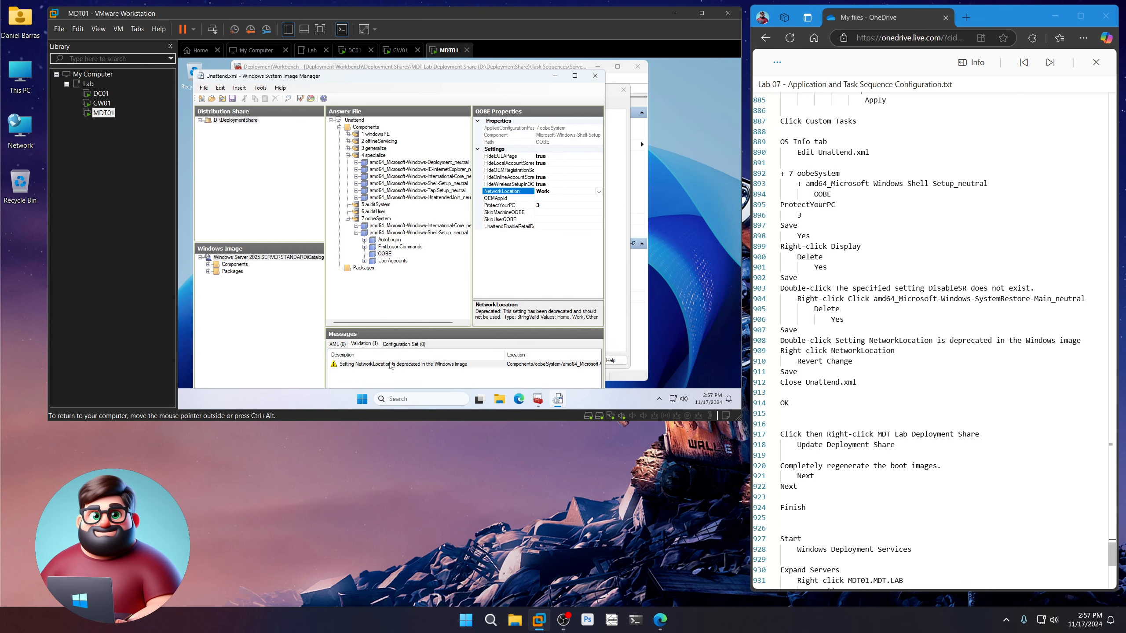
pyautogui.rightClick(524, 192)
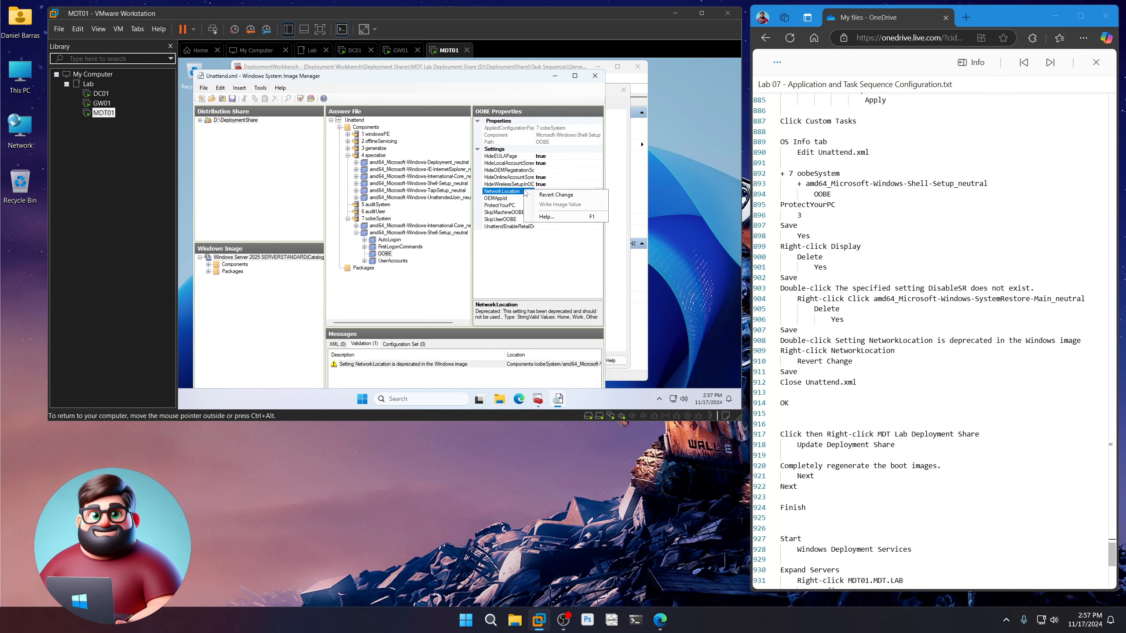
pyautogui.click(538, 195)
pyautogui.click(232, 99)
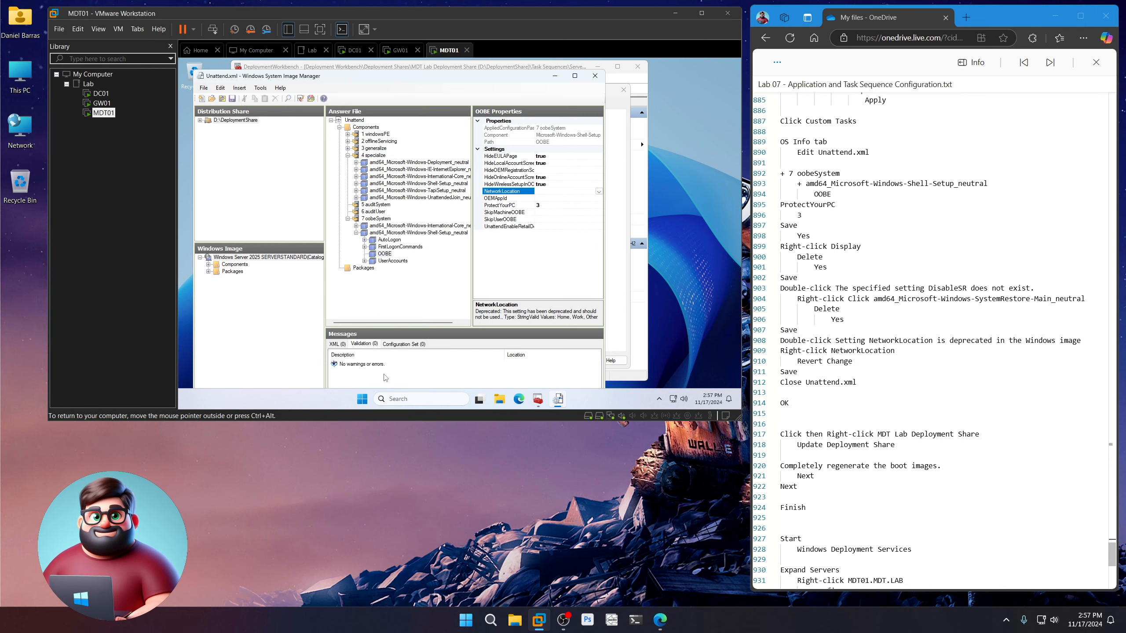
# Step: Close Unattend.xml and confirm the Windows Server 2025 Standard - 24H2 task sequence properties
pyautogui.click(594, 77)
pyautogui.scroll(-5, 875, 382)
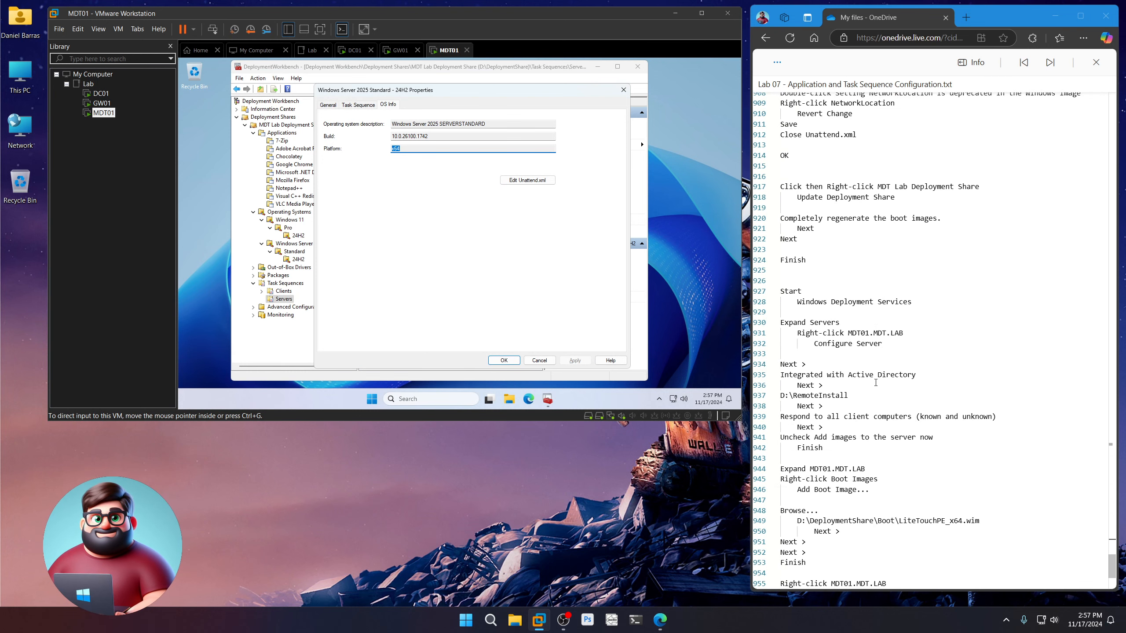
pyautogui.click(505, 361)
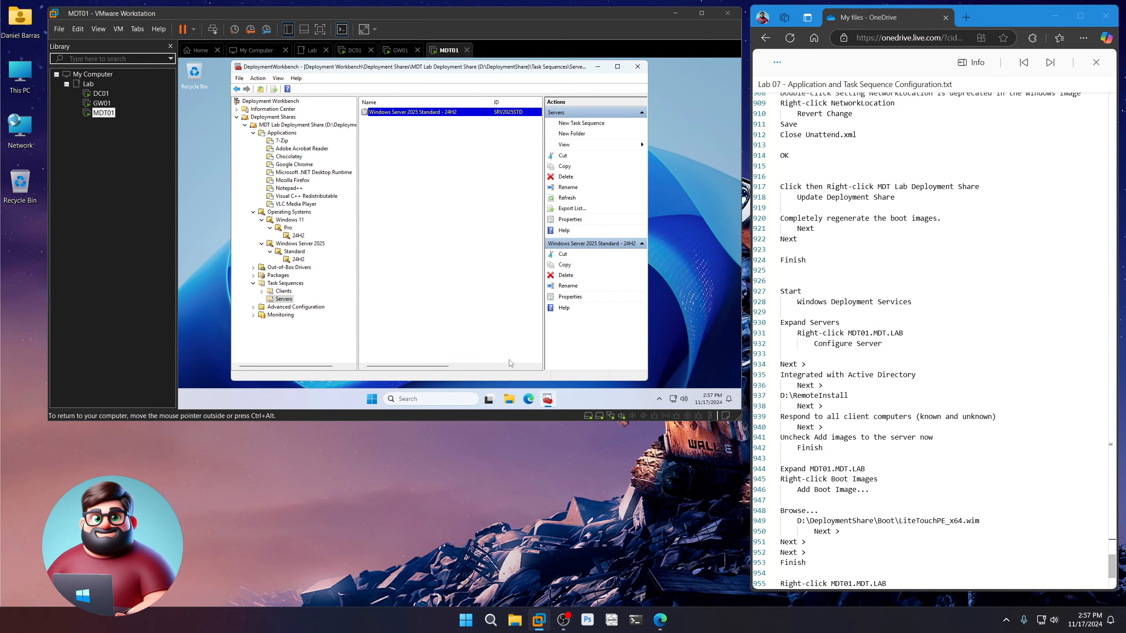
# Step: Update the MDT Lab Deployment Share with the boot images completely regenerated, and finish the wizard
pyautogui.click(313, 128)
pyautogui.rightClick(313, 128)
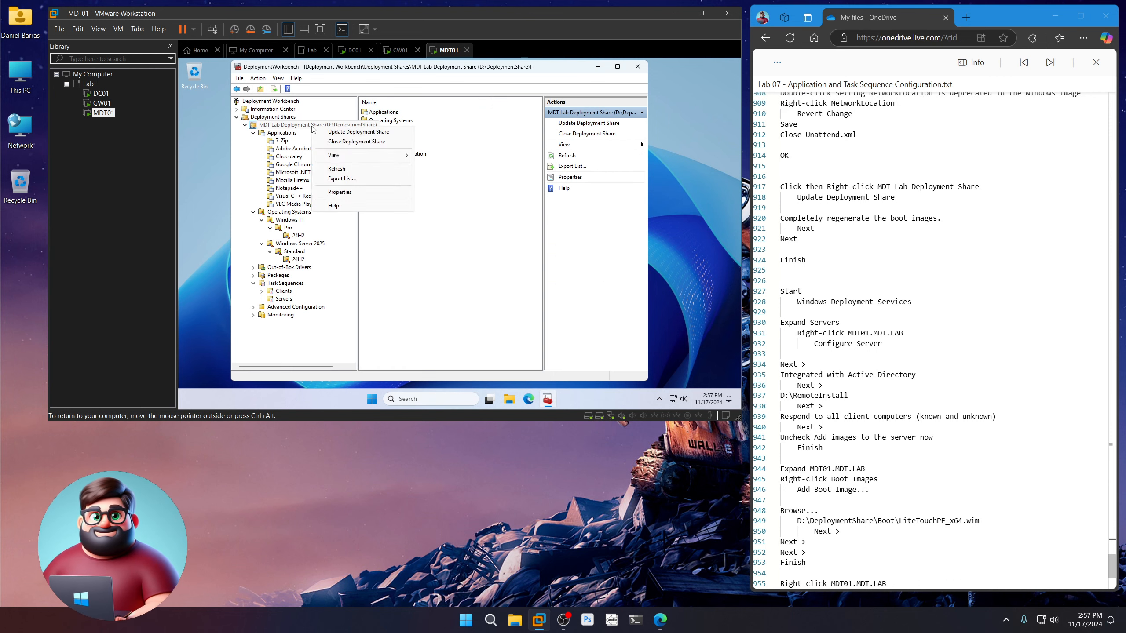
pyautogui.click(336, 133)
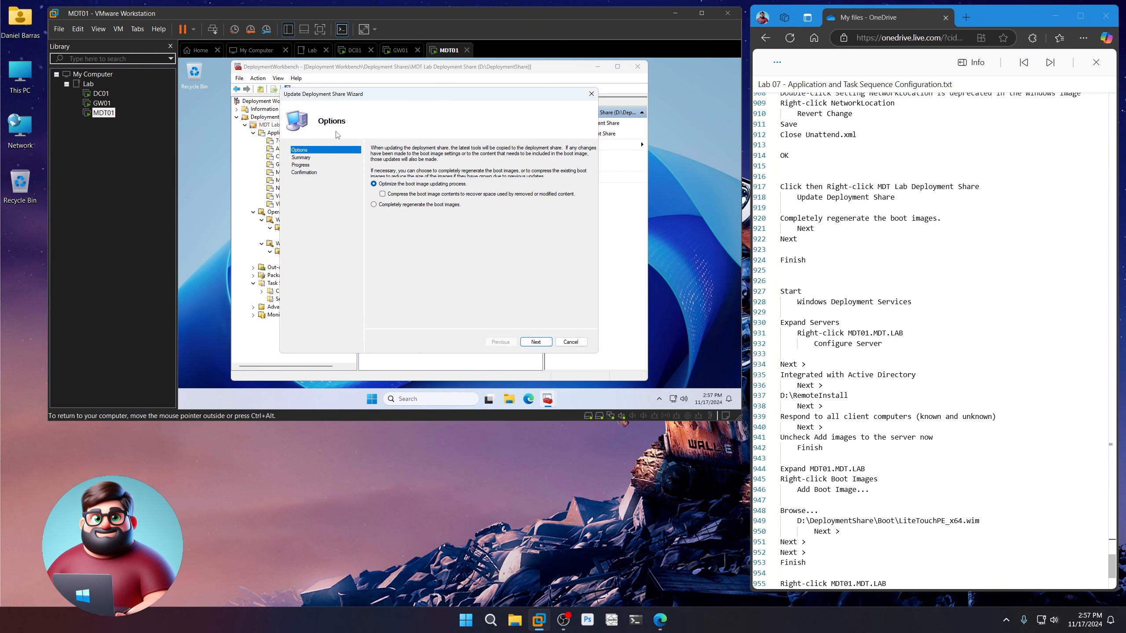
pyautogui.click(414, 205)
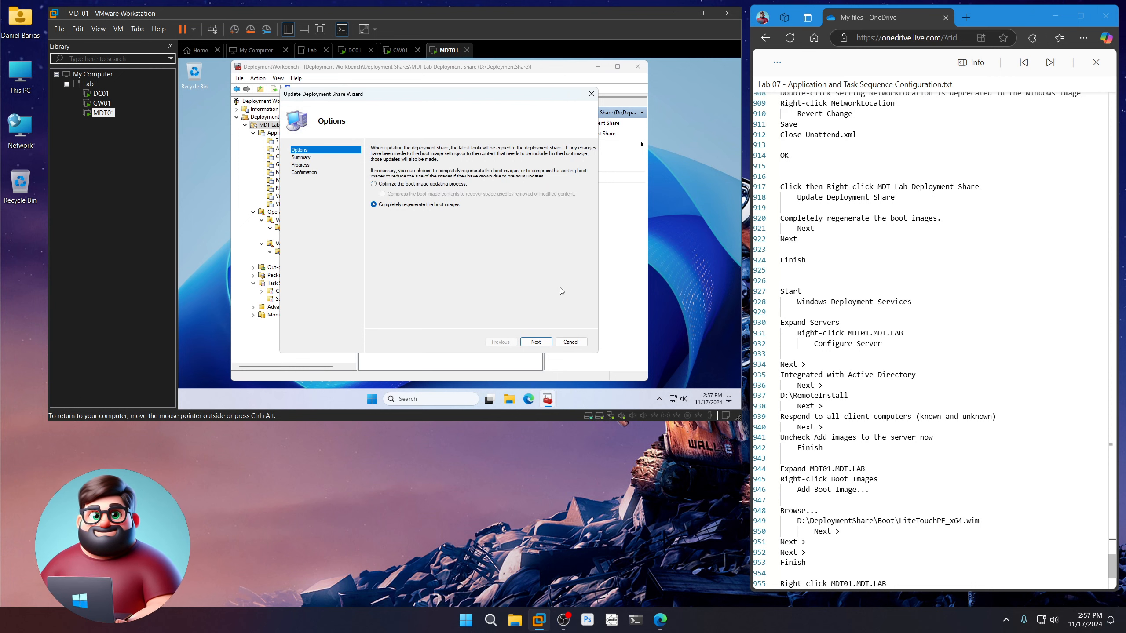
pyautogui.click(544, 344)
pyautogui.click(536, 342)
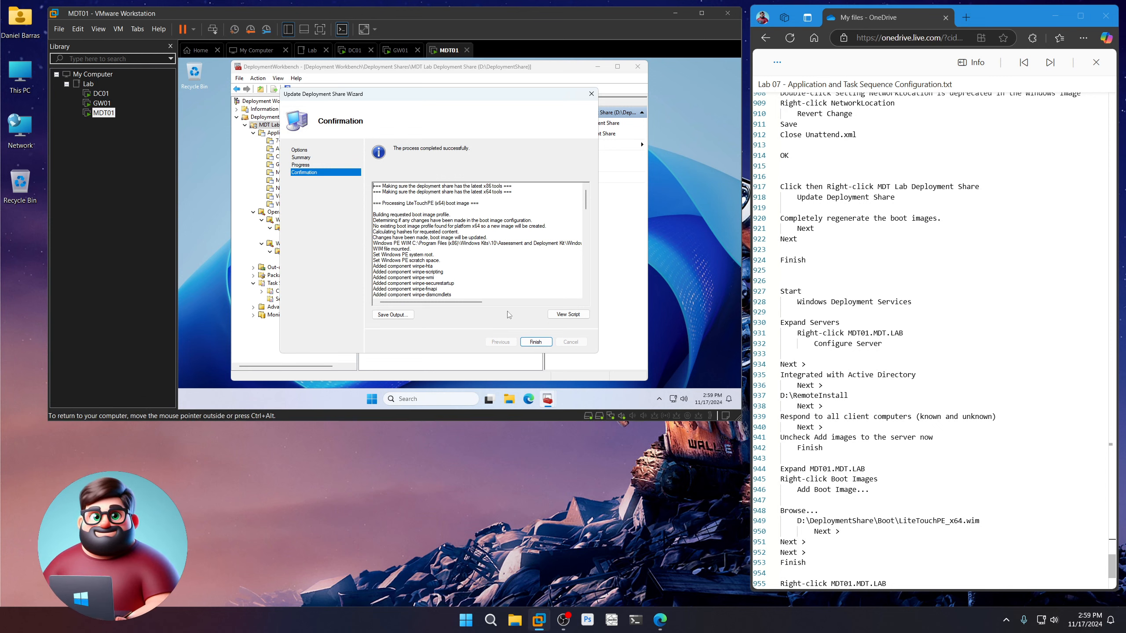
pyautogui.click(538, 342)
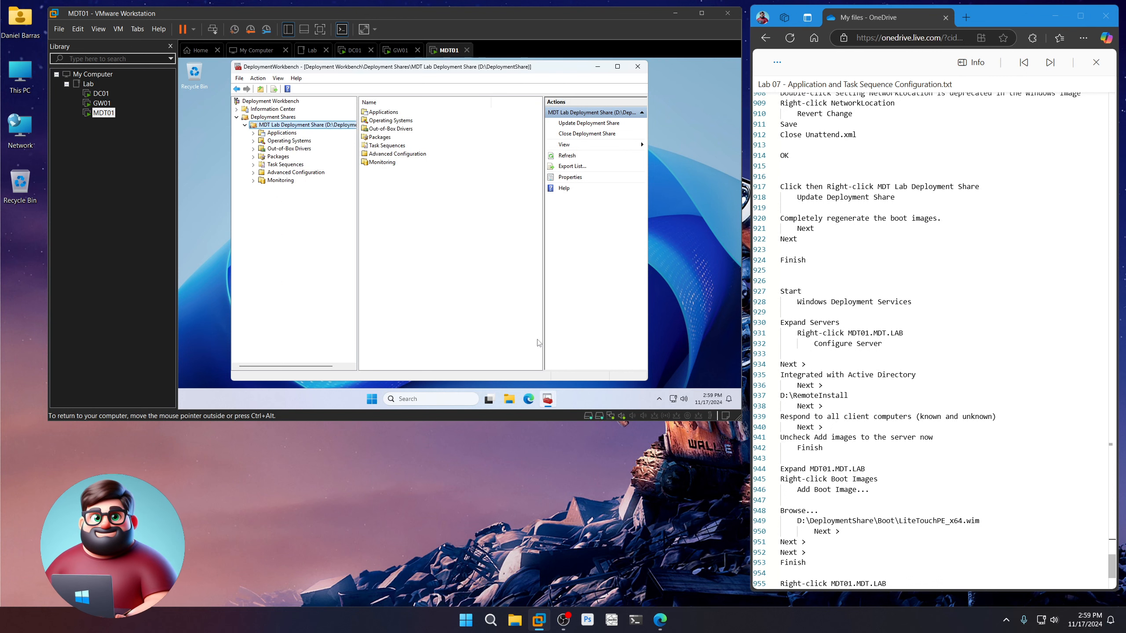
# Step: Open Windows Deployment Services and start configuring the server MDT01.MDT.LAB
pyautogui.scroll(-3, 931, 341)
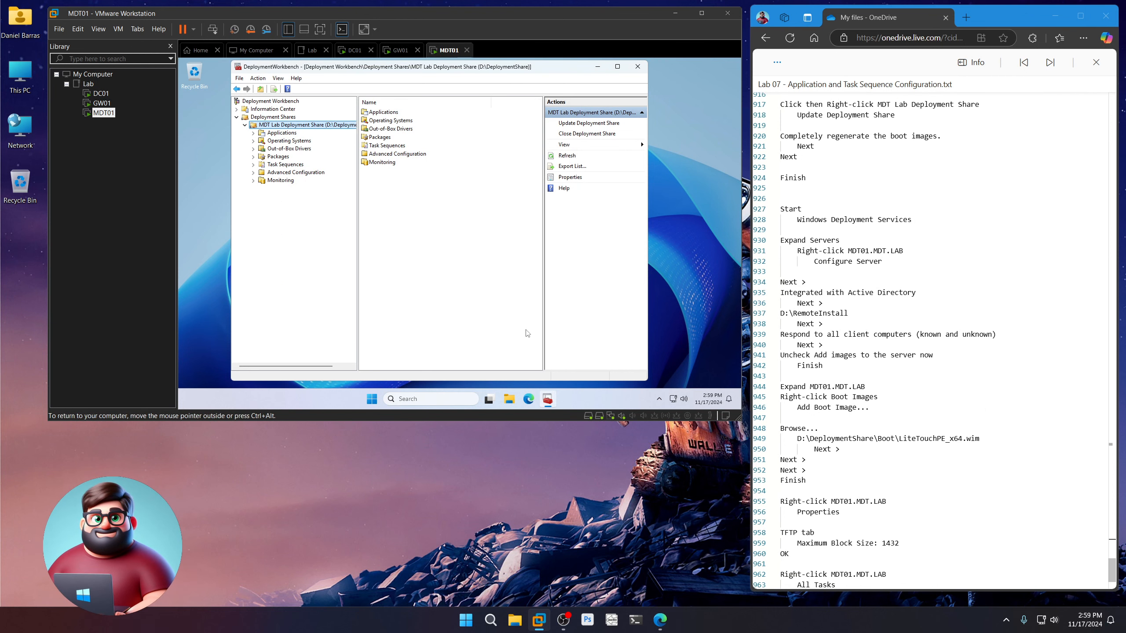
pyautogui.click(372, 399)
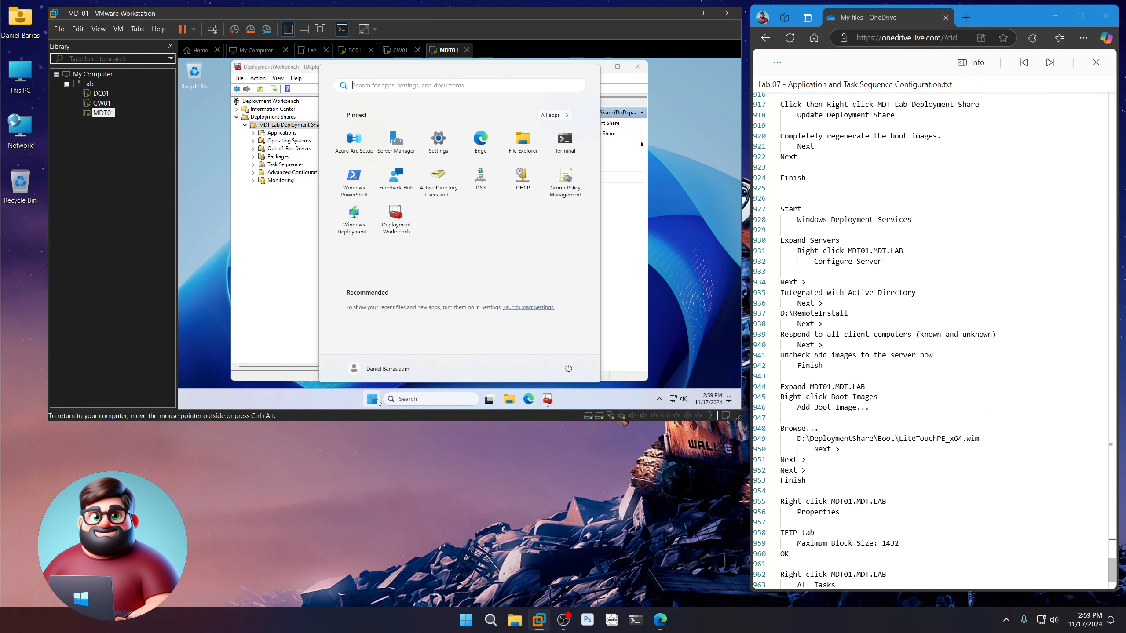
pyautogui.click(354, 222)
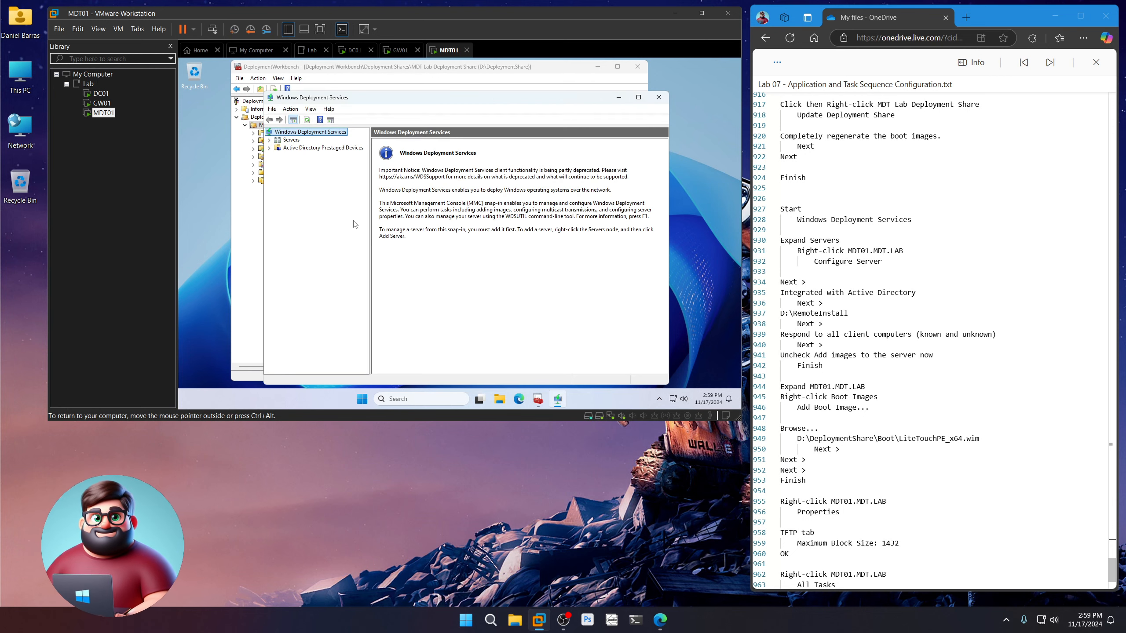
pyautogui.click(269, 140)
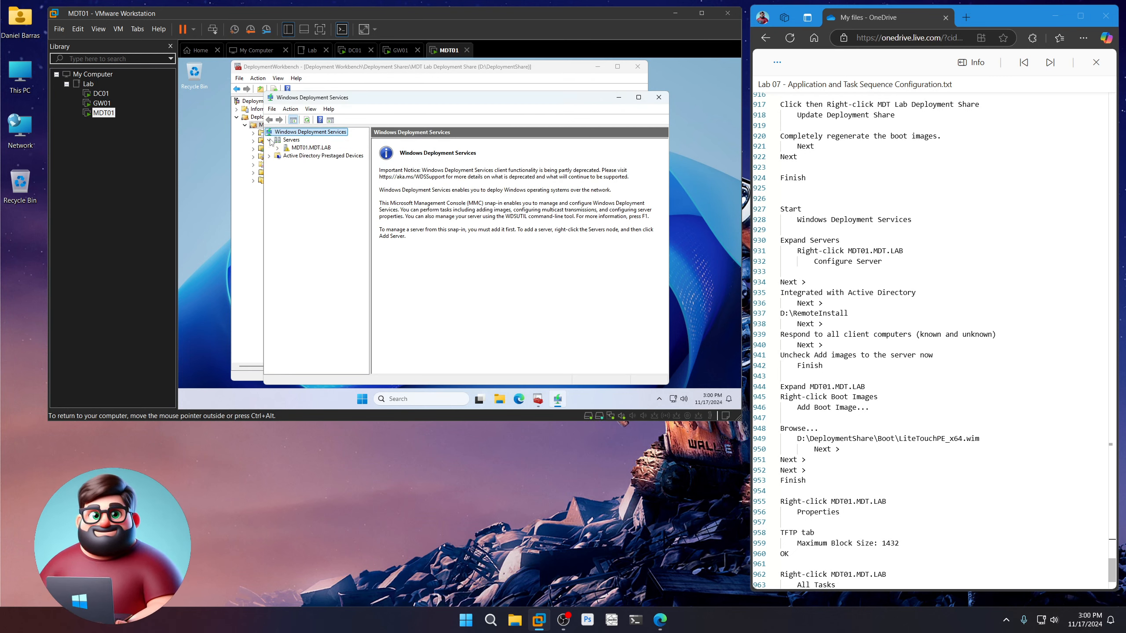
pyautogui.rightClick(316, 150)
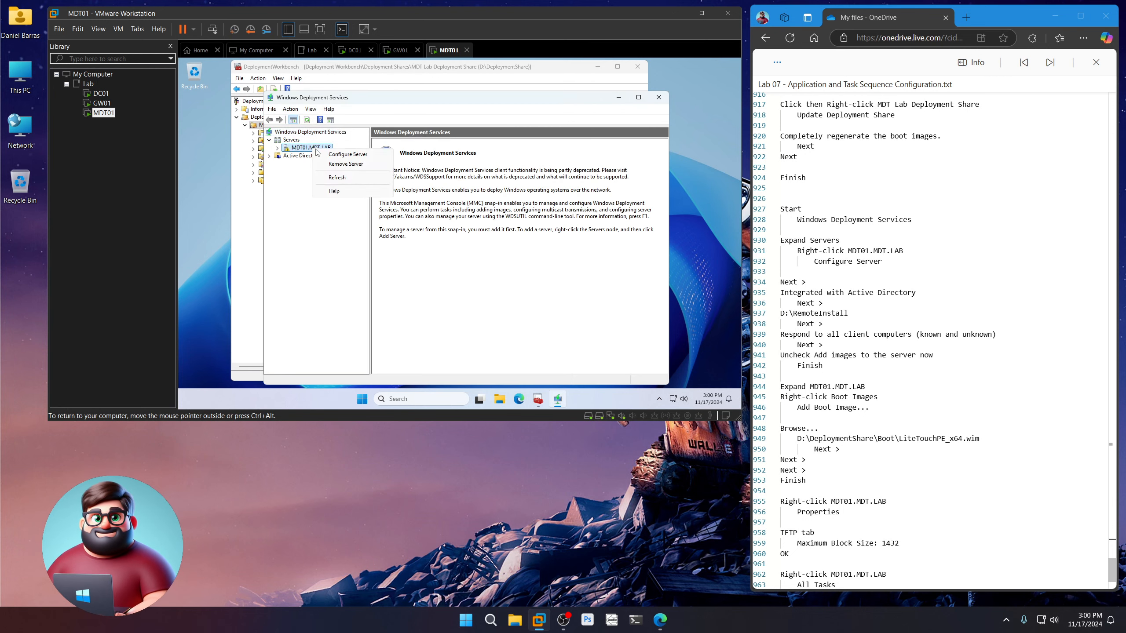
pyautogui.click(338, 154)
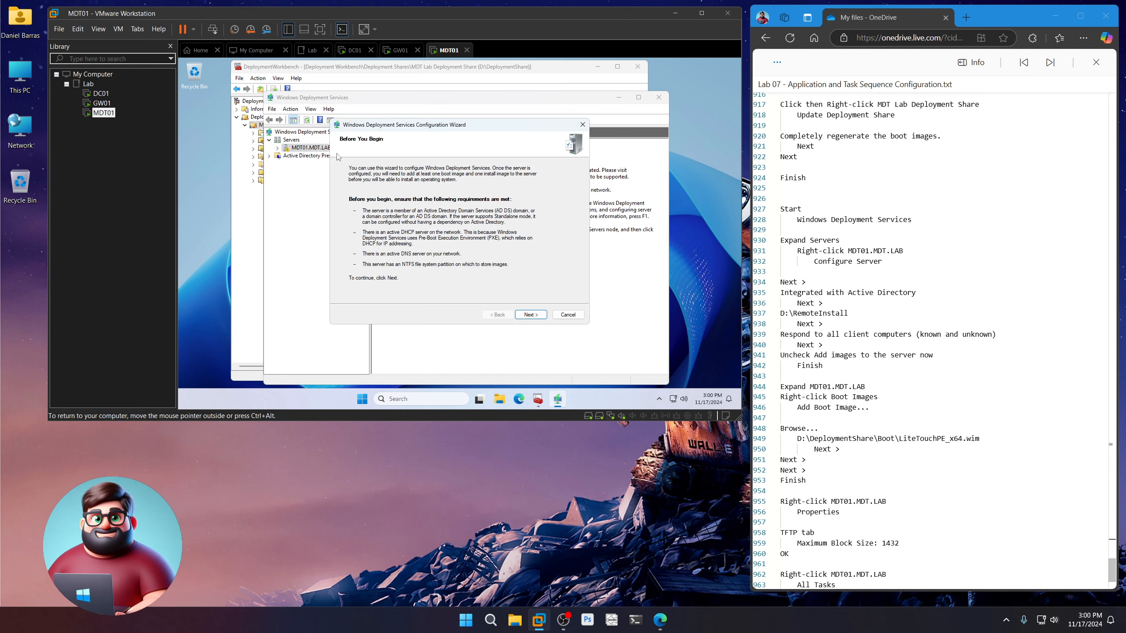
# Step: Keep the server integrated with Active Directory and set the remote installation folder to D:\RemoteInstall
pyautogui.click(530, 314)
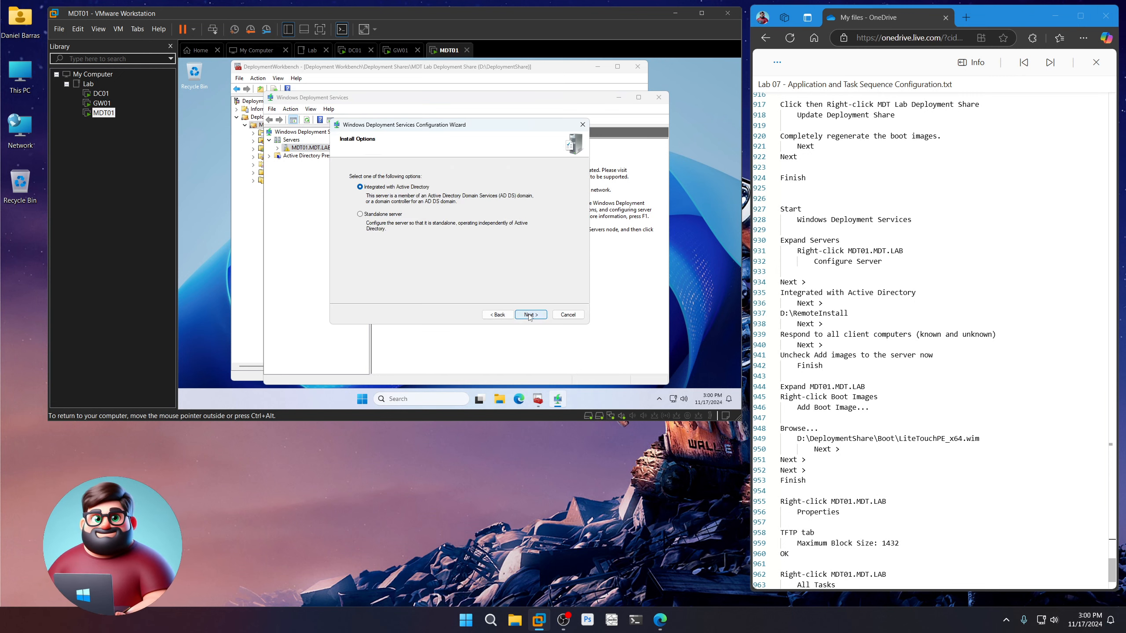
pyautogui.click(530, 315)
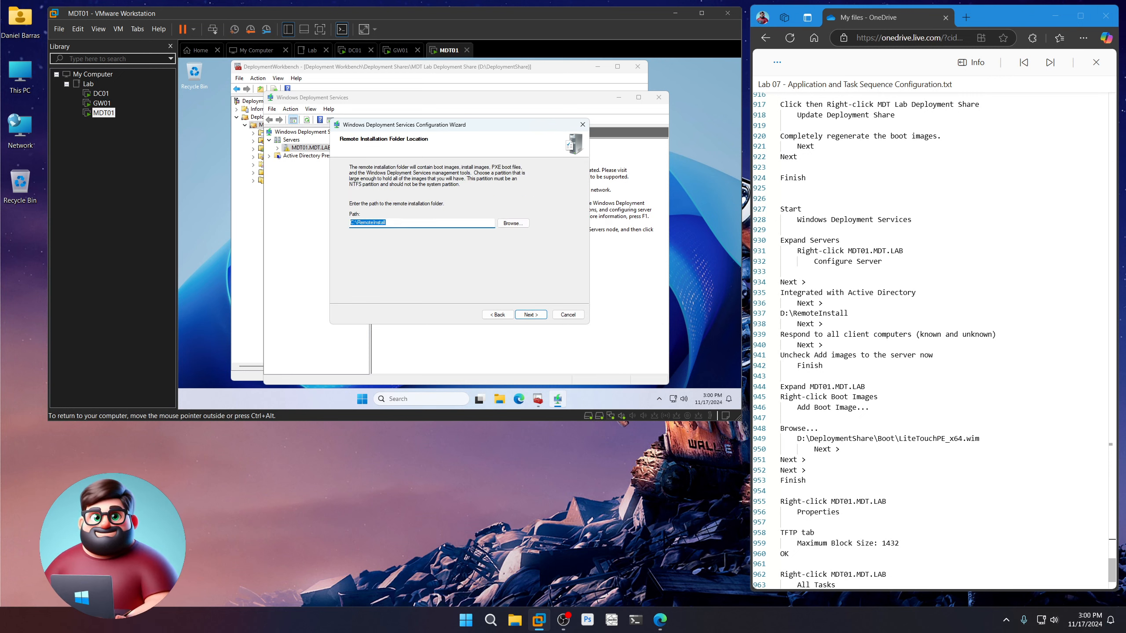
pyautogui.write('D:\\RemoteInstall')
pyautogui.click(540, 318)
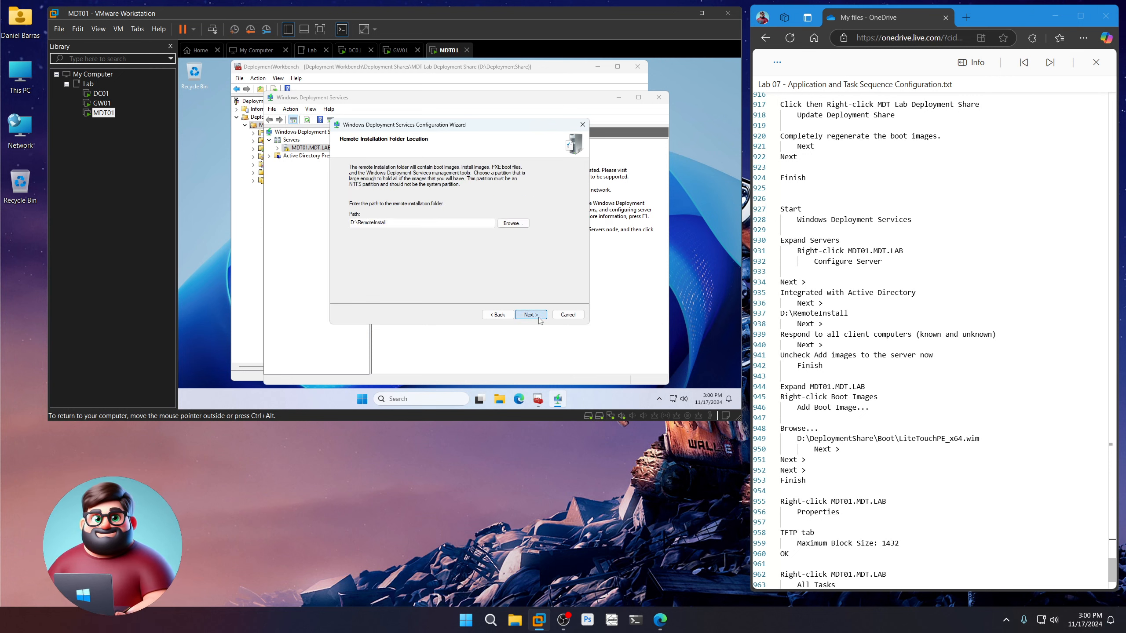
# Step: Set the PXE server to respond to all known and unknown client computers and finish the configuration without adding images now
pyautogui.click(379, 235)
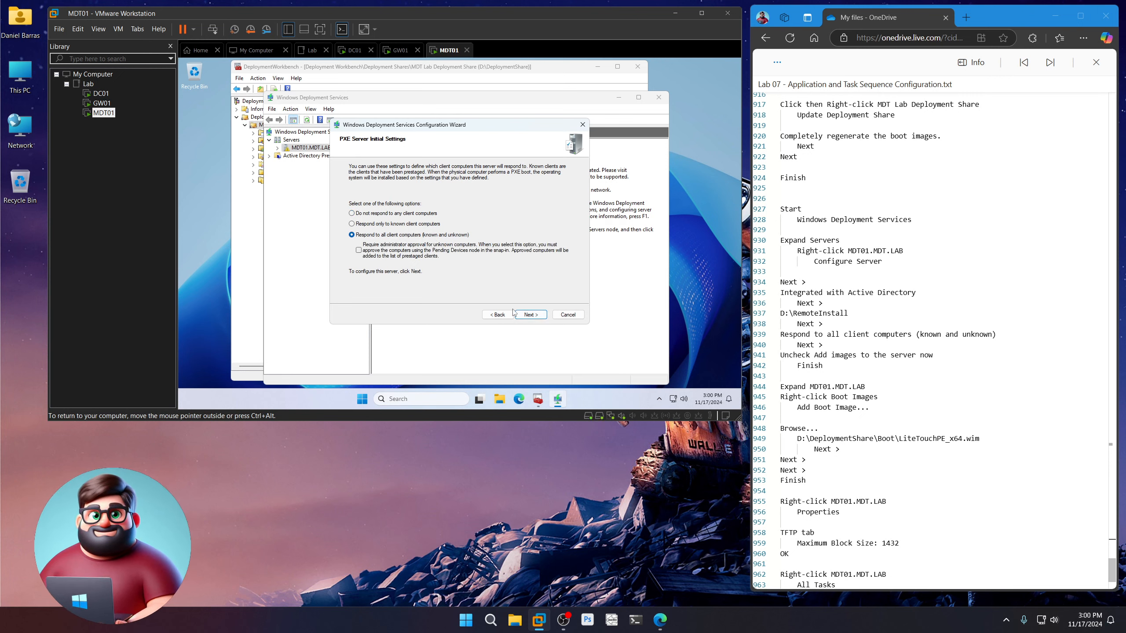
pyautogui.click(534, 315)
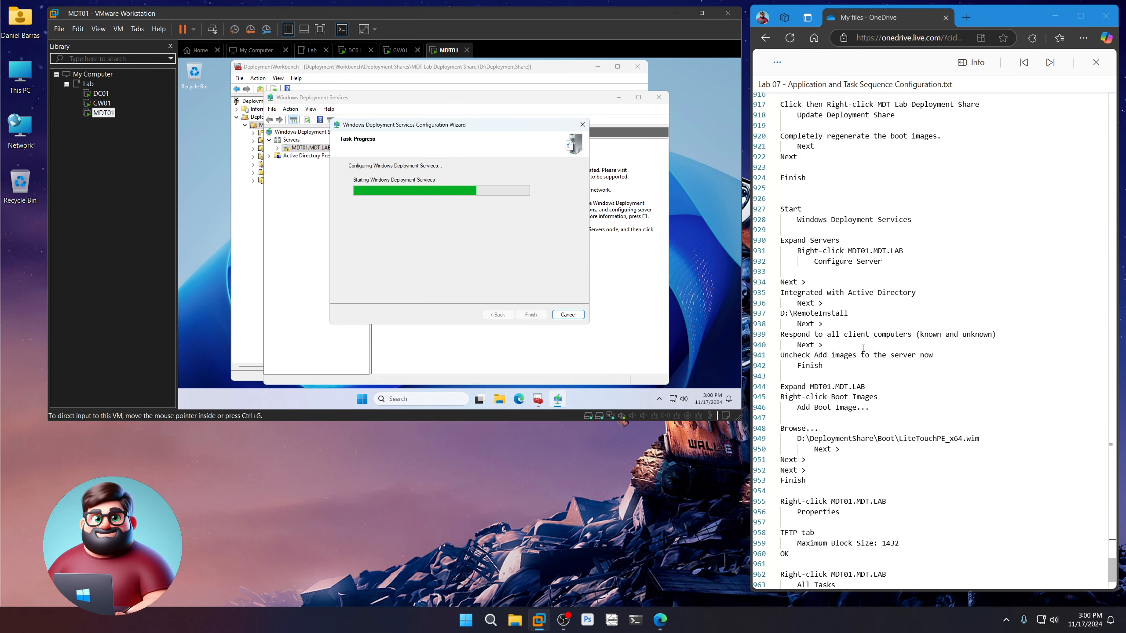
pyautogui.scroll(-3, 864, 310)
pyautogui.moveTo(823, 255); pyautogui.dragTo(779, 251)
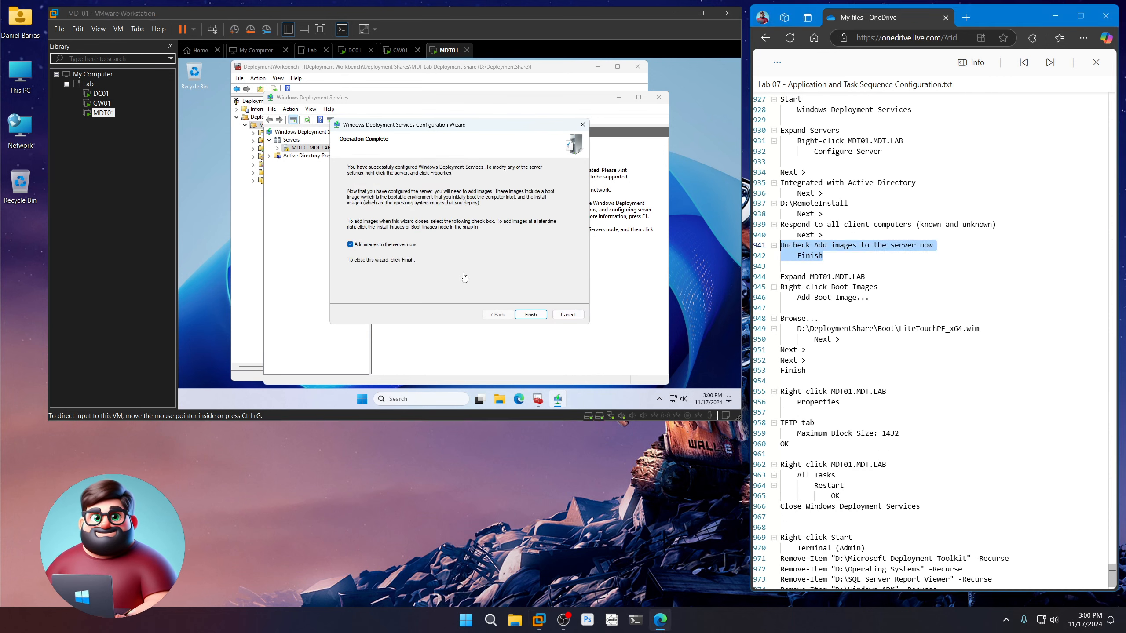
pyautogui.click(367, 254)
pyautogui.click(367, 249)
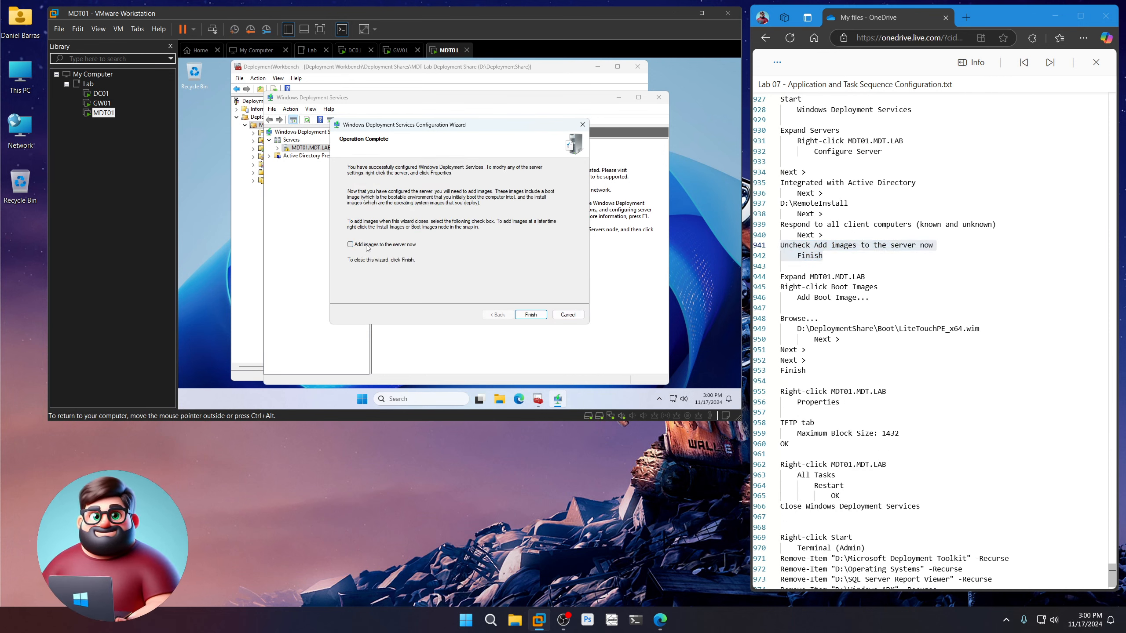
pyautogui.click(530, 313)
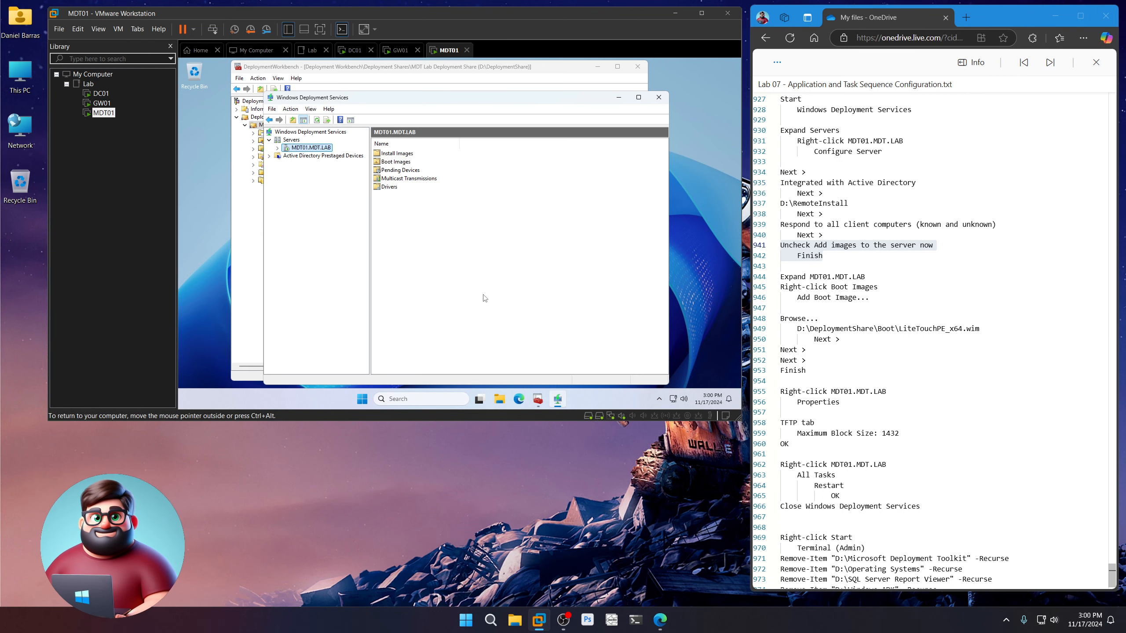
# Step: Add the boot image D:\DeploymentShare\Boot\LiteTouchPE_x64.wim to the Boot Images of MDT01.MDT.LAB, keeping the default image name and description
pyautogui.click(278, 148)
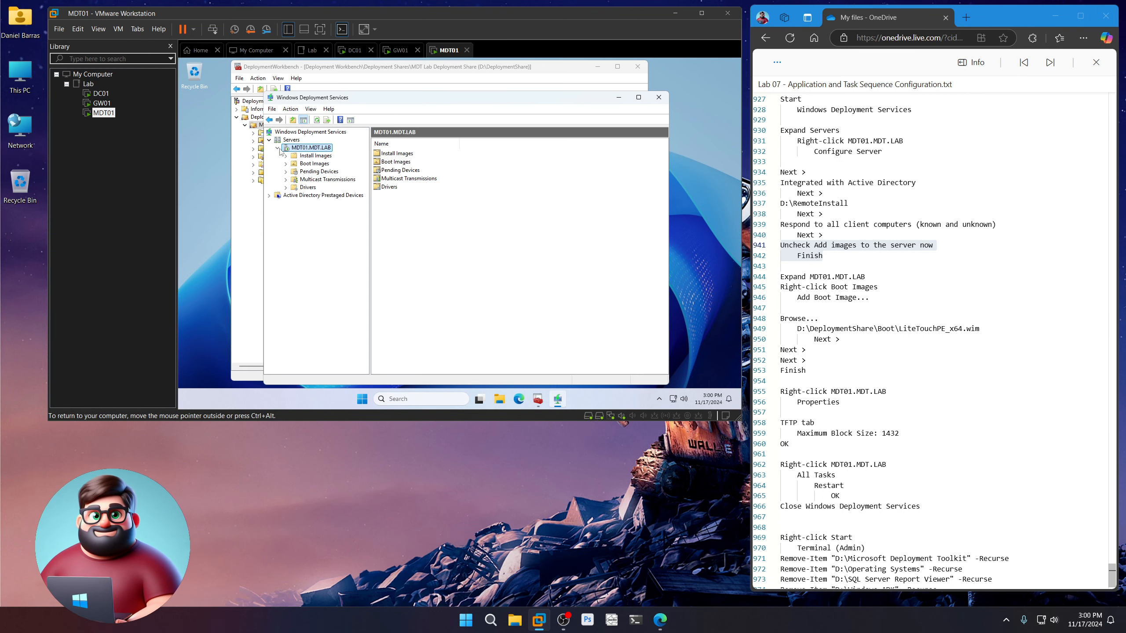
pyautogui.rightClick(318, 165)
pyautogui.click(340, 171)
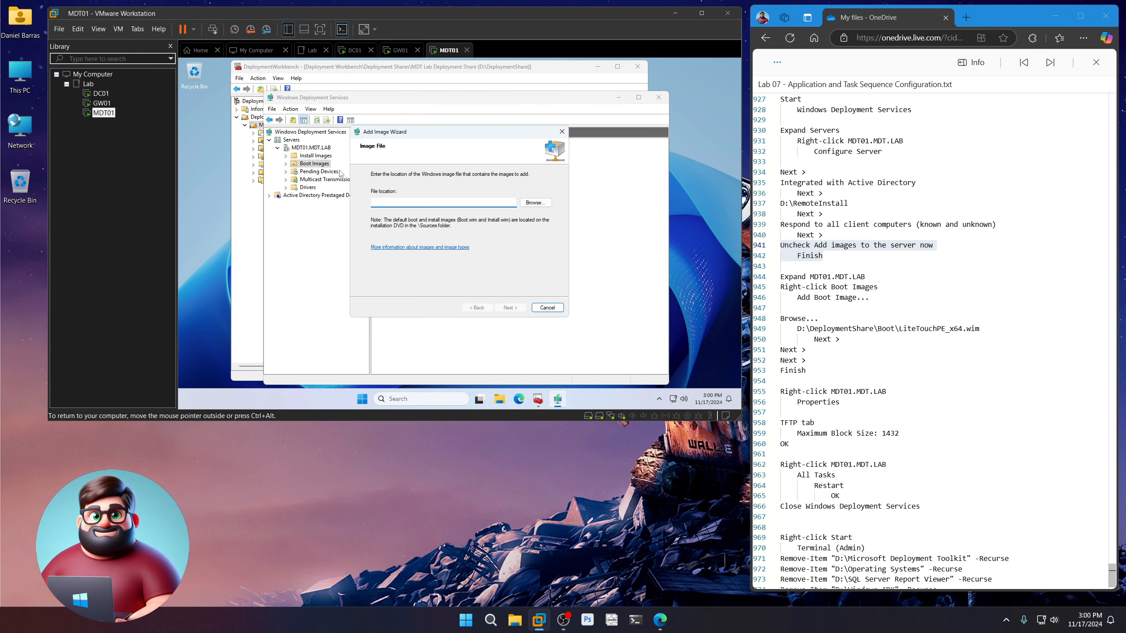
pyautogui.moveTo(985, 328); pyautogui.dragTo(796, 329)
pyautogui.rightClick(824, 330)
pyautogui.click(838, 380)
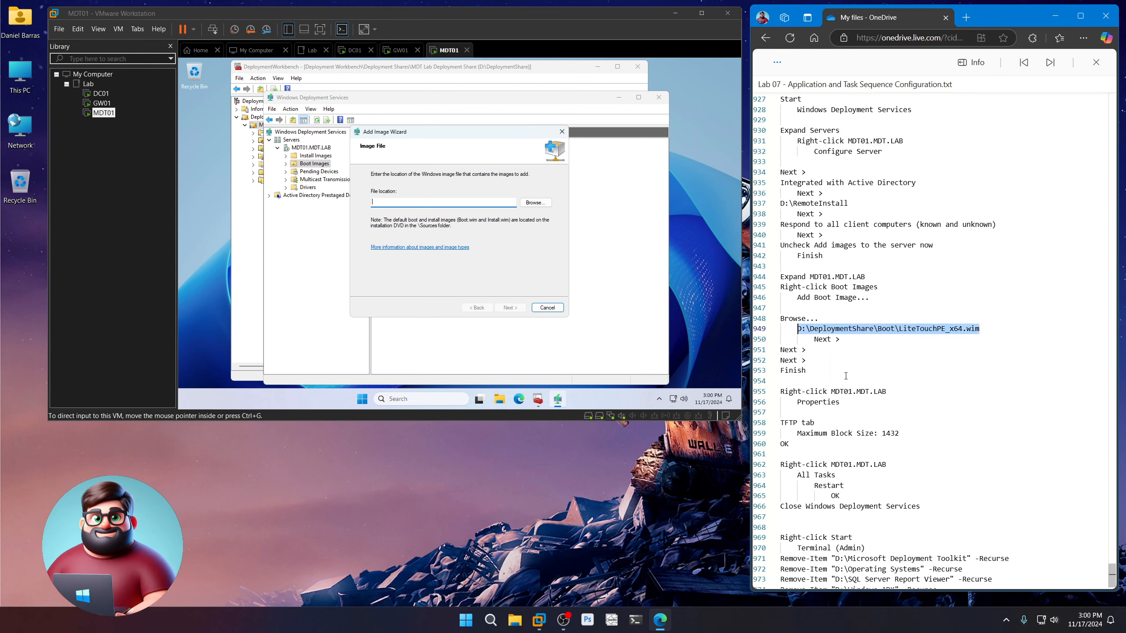
pyautogui.hotkey('ctrl', 'v')
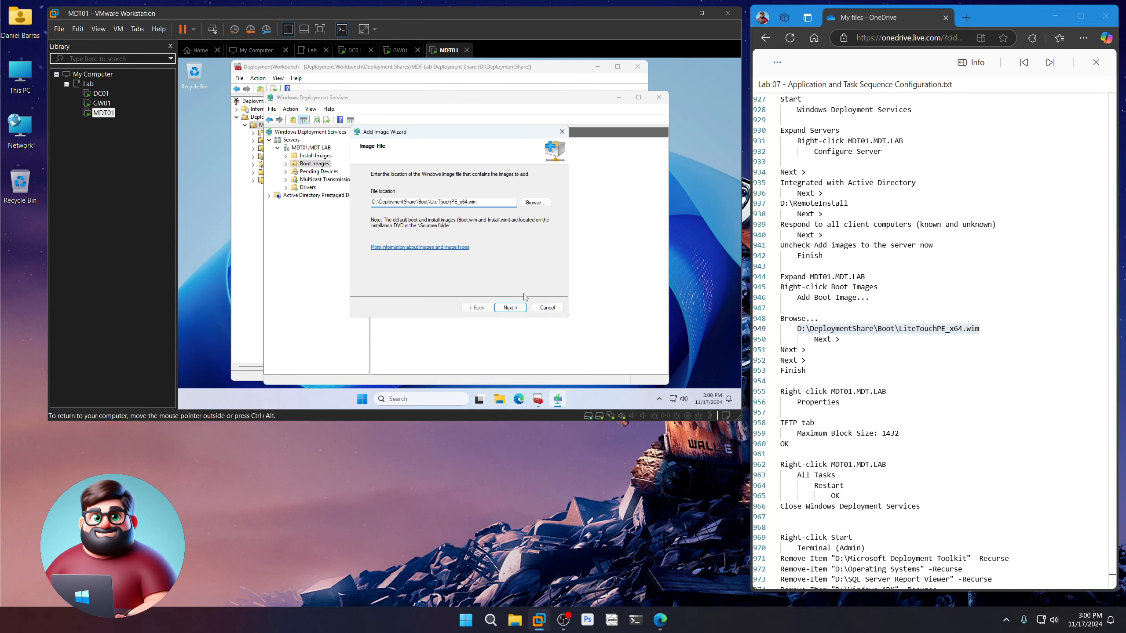
pyautogui.click(510, 308)
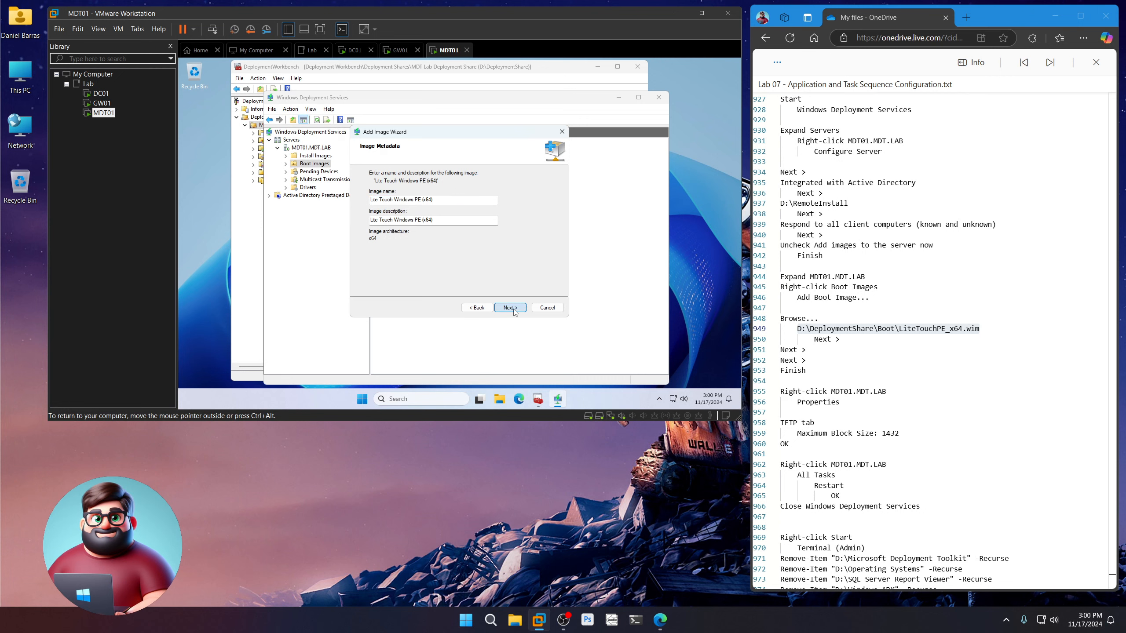
pyautogui.click(510, 308)
pyautogui.click(511, 308)
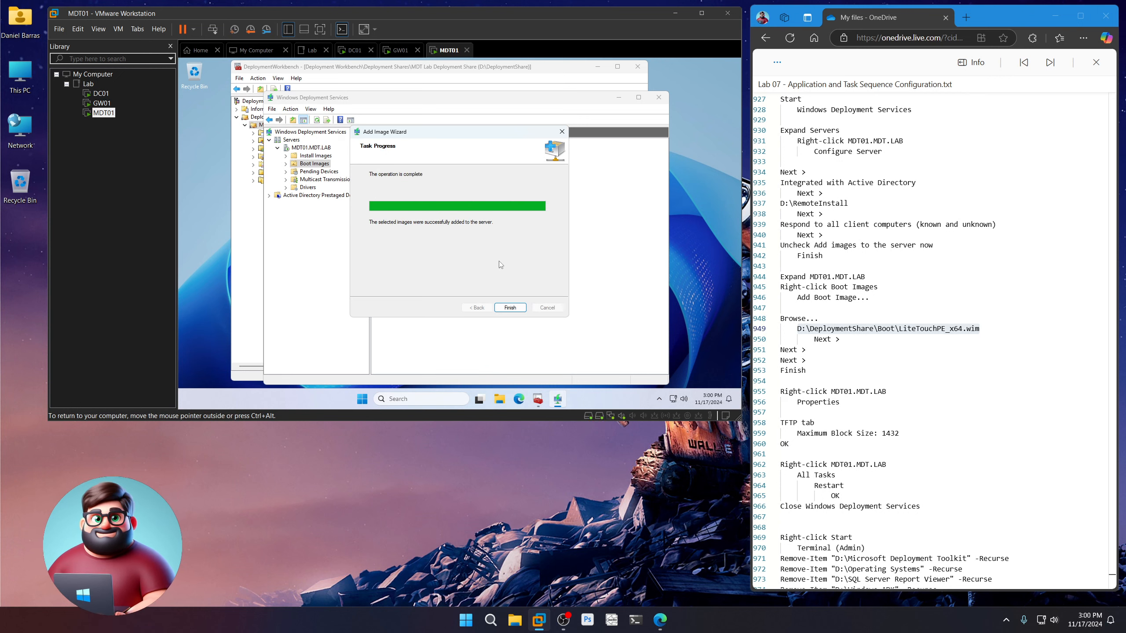
pyautogui.click(515, 308)
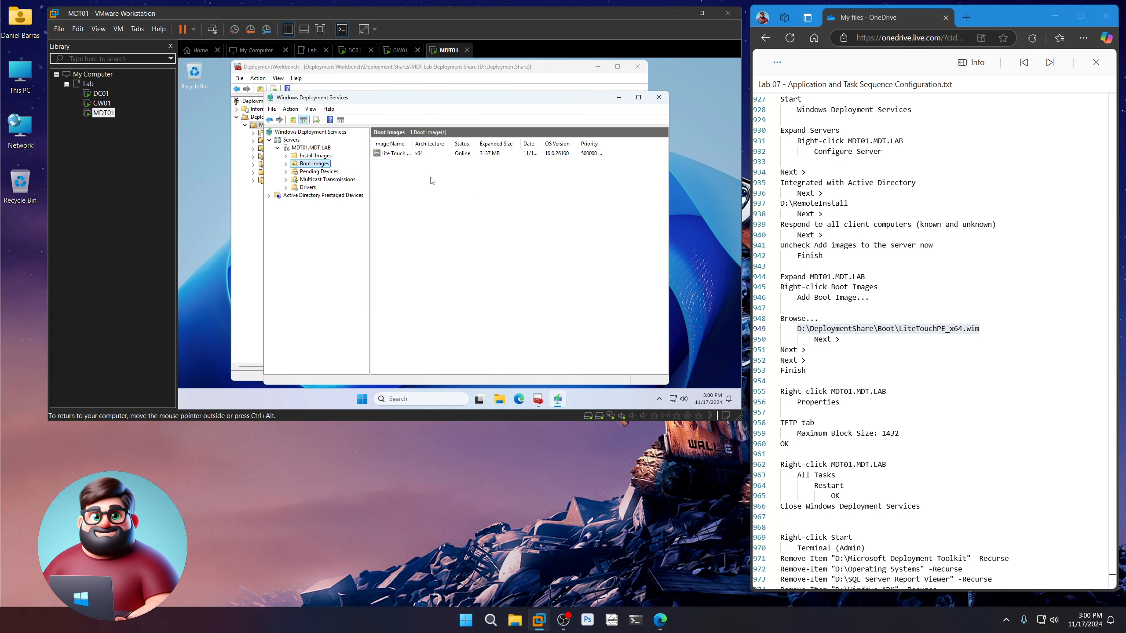
# Step: Set the TFTP maximum block size of the server MDT01.MDT.LAB to 1432 and apply the properties
pyautogui.scroll(-1, 838, 336)
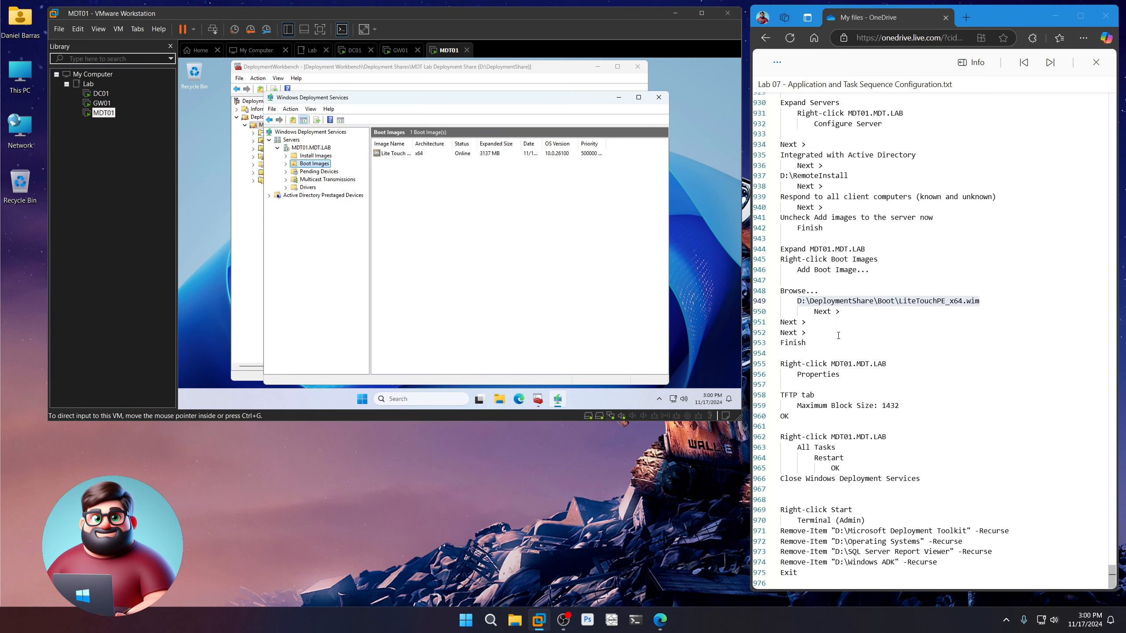
pyautogui.rightClick(307, 148)
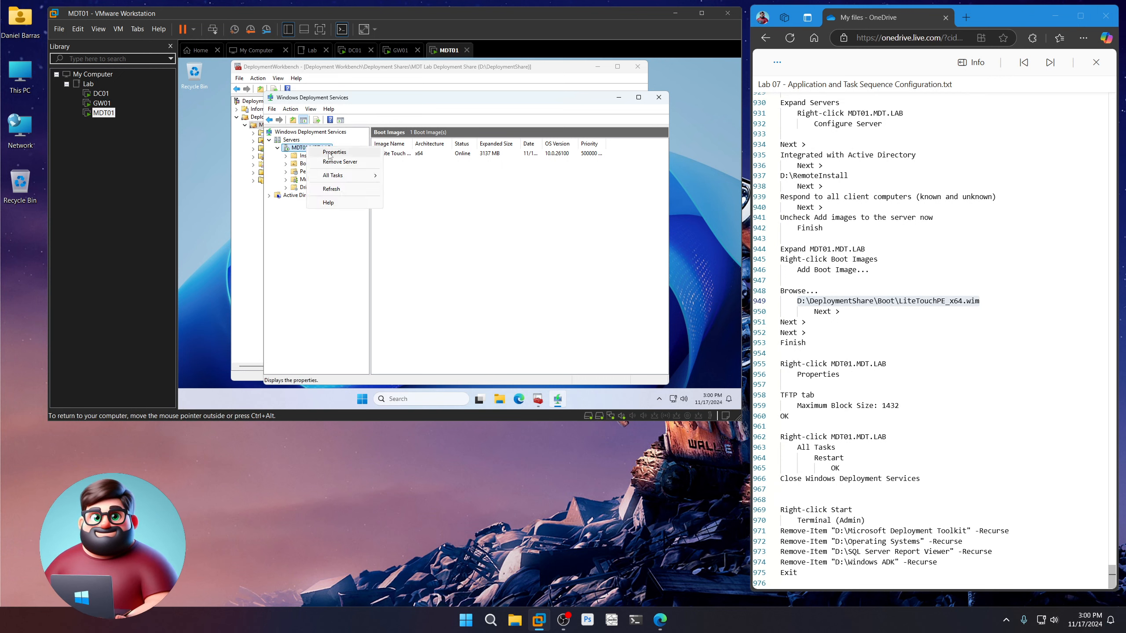
pyautogui.click(327, 153)
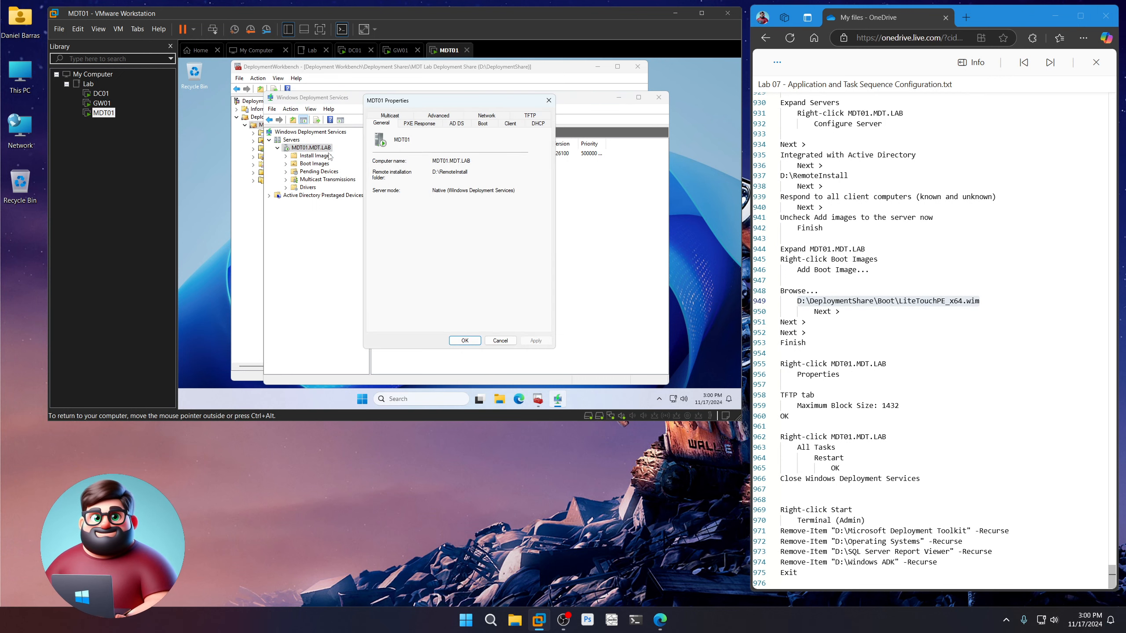
pyautogui.click(529, 117)
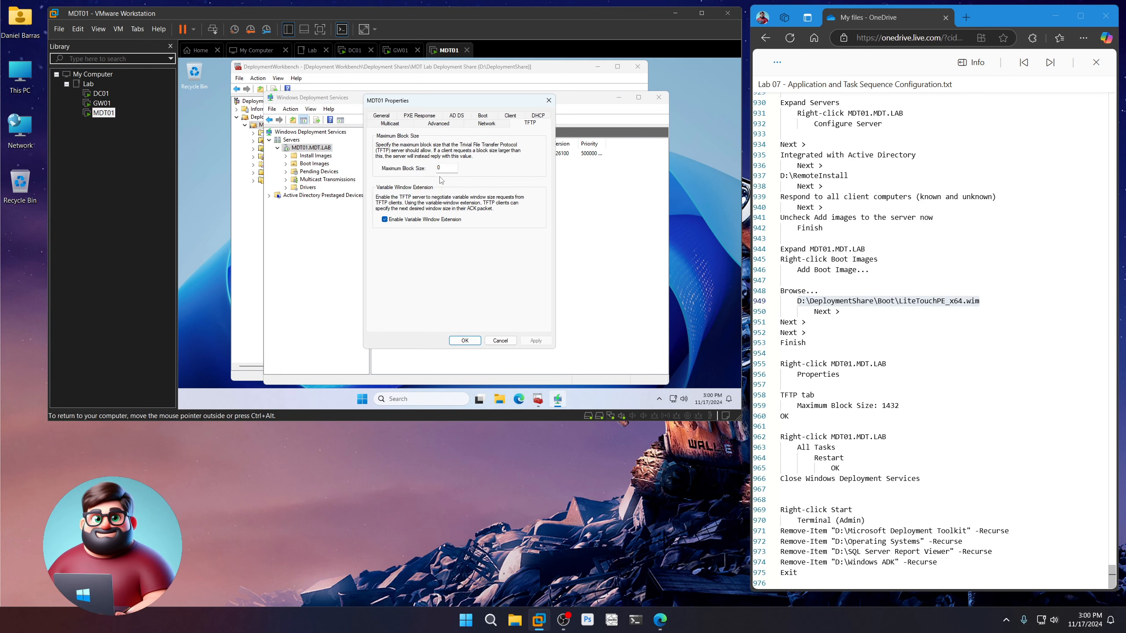
pyautogui.moveTo(444, 168); pyautogui.dragTo(406, 167)
pyautogui.write('14')
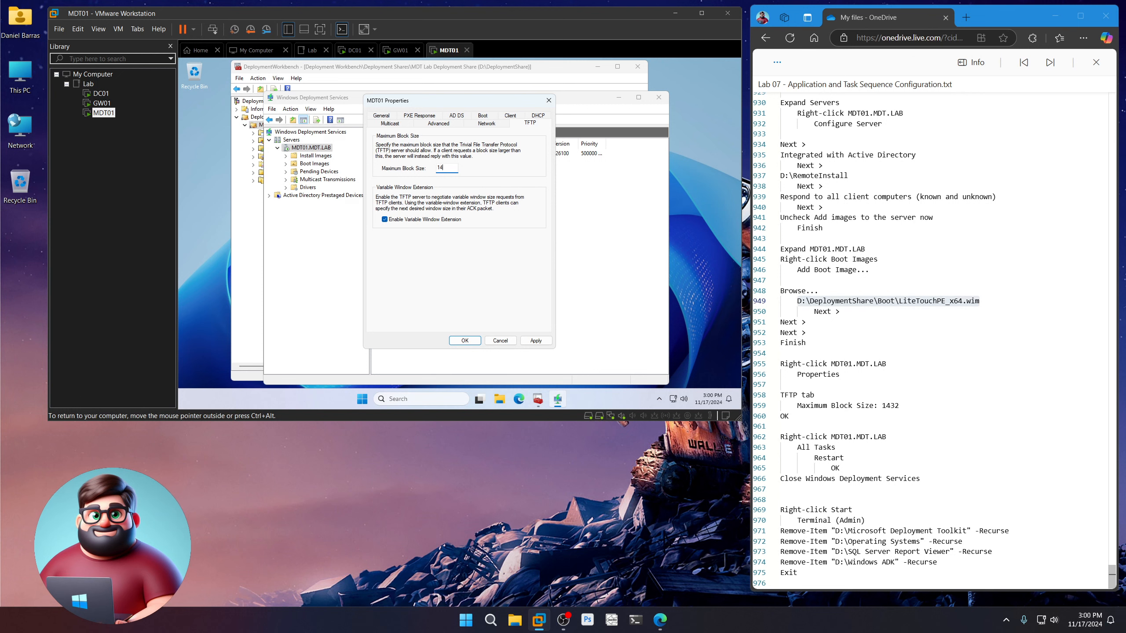
pyautogui.write('32')
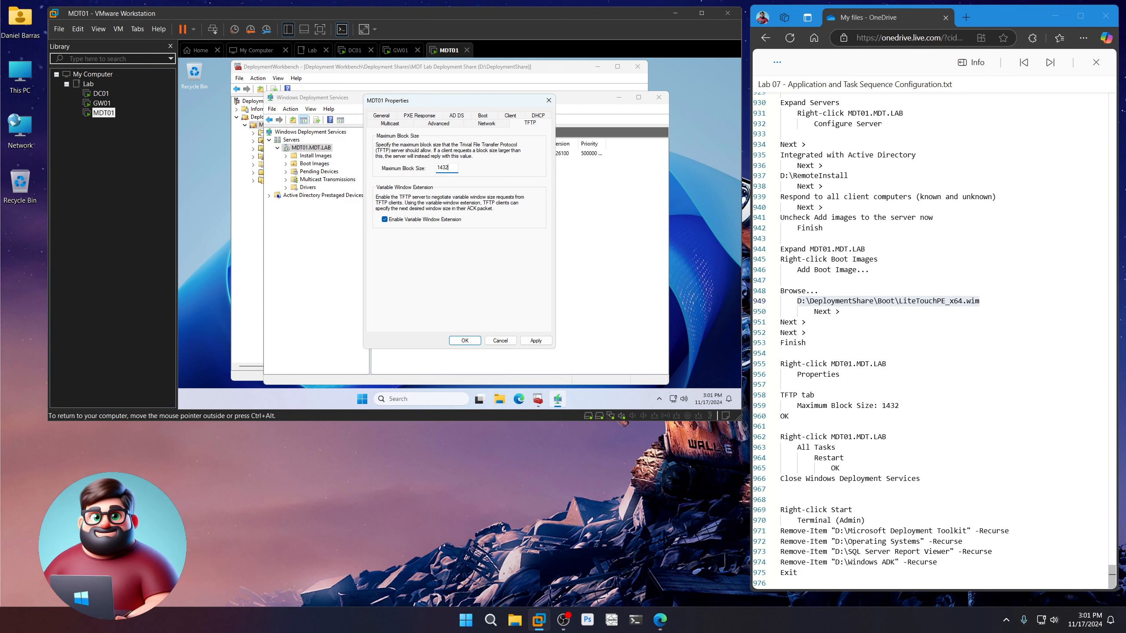
pyautogui.doubleClick(442, 167)
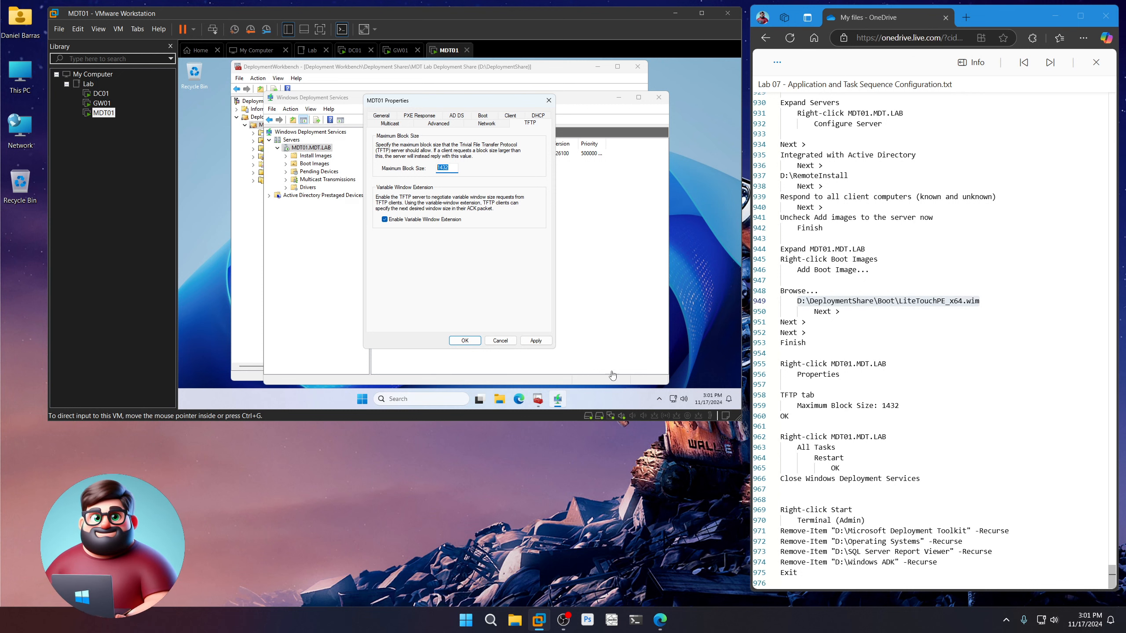
pyautogui.click(464, 341)
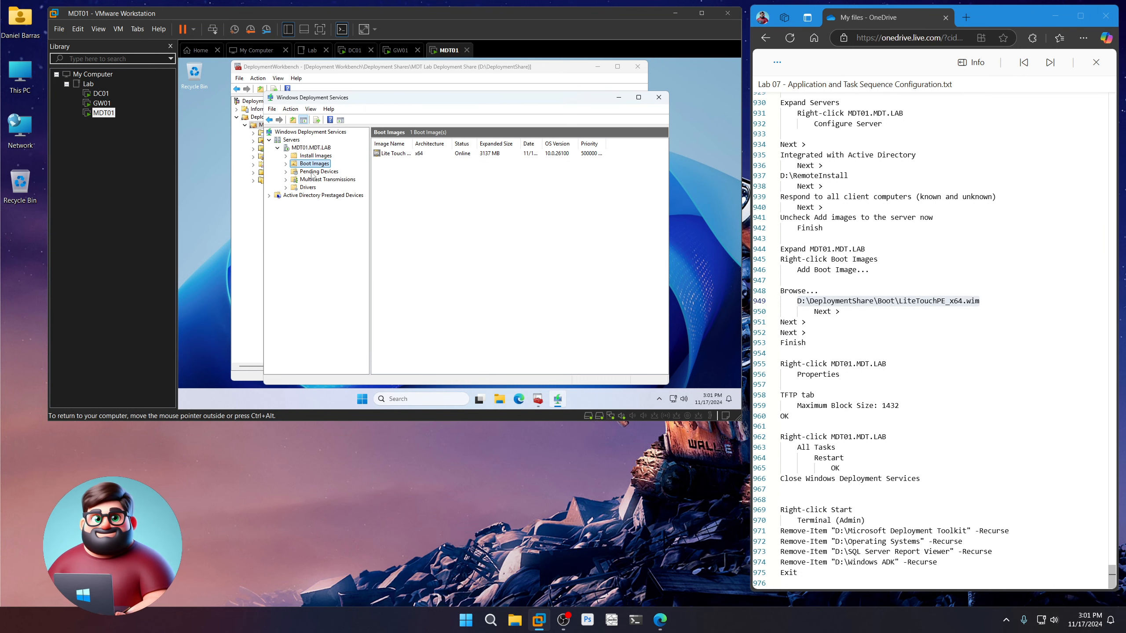
# Step: Restart the deployment service on MDT01.MDT.LAB and close Windows Deployment Services
pyautogui.click(311, 148)
pyautogui.rightClick(323, 150)
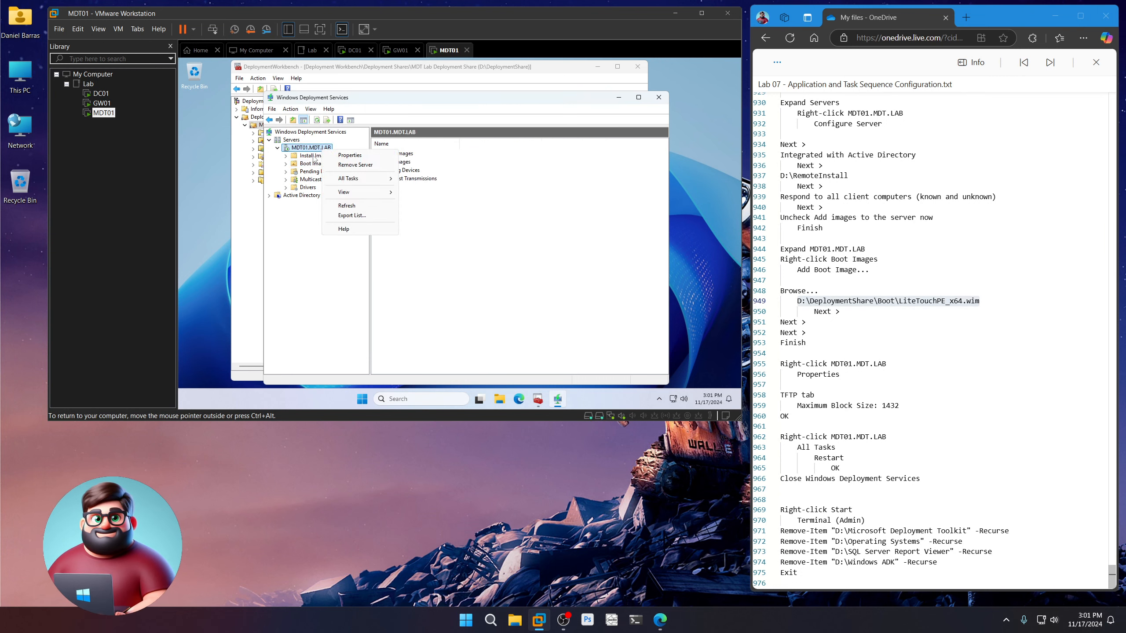
pyautogui.moveTo(354, 178)
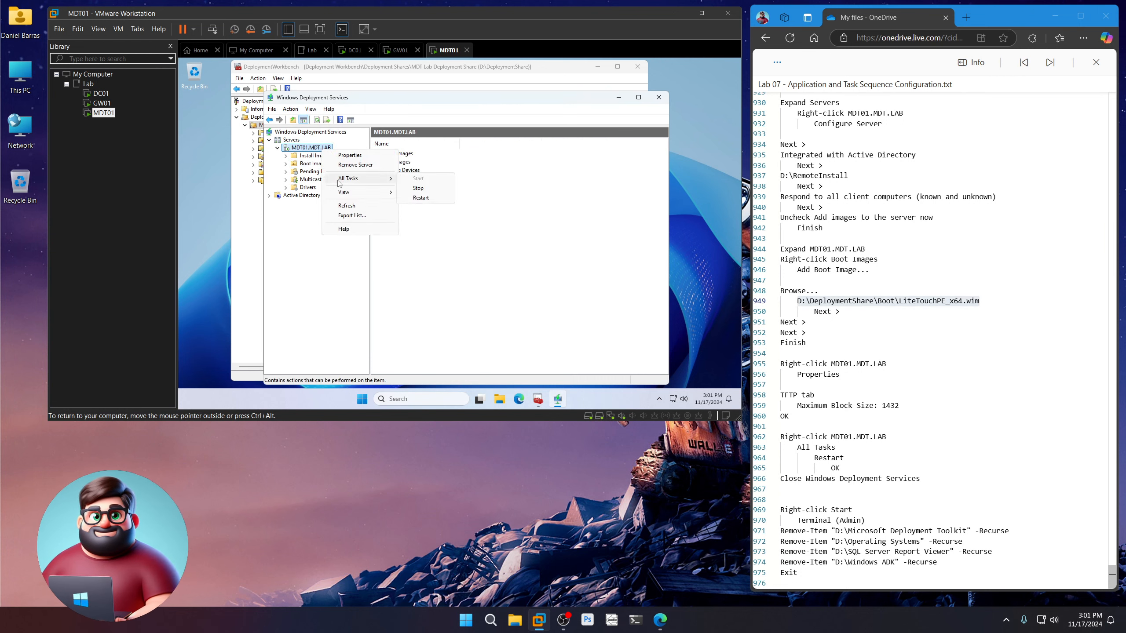
pyautogui.click(435, 200)
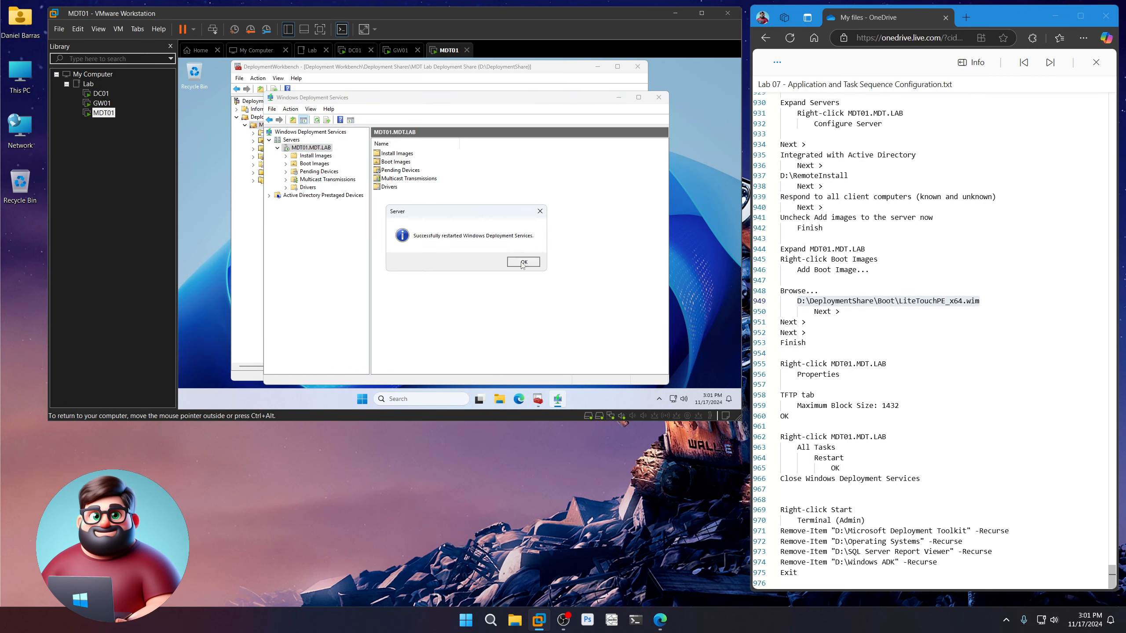
pyautogui.click(523, 262)
pyautogui.click(658, 98)
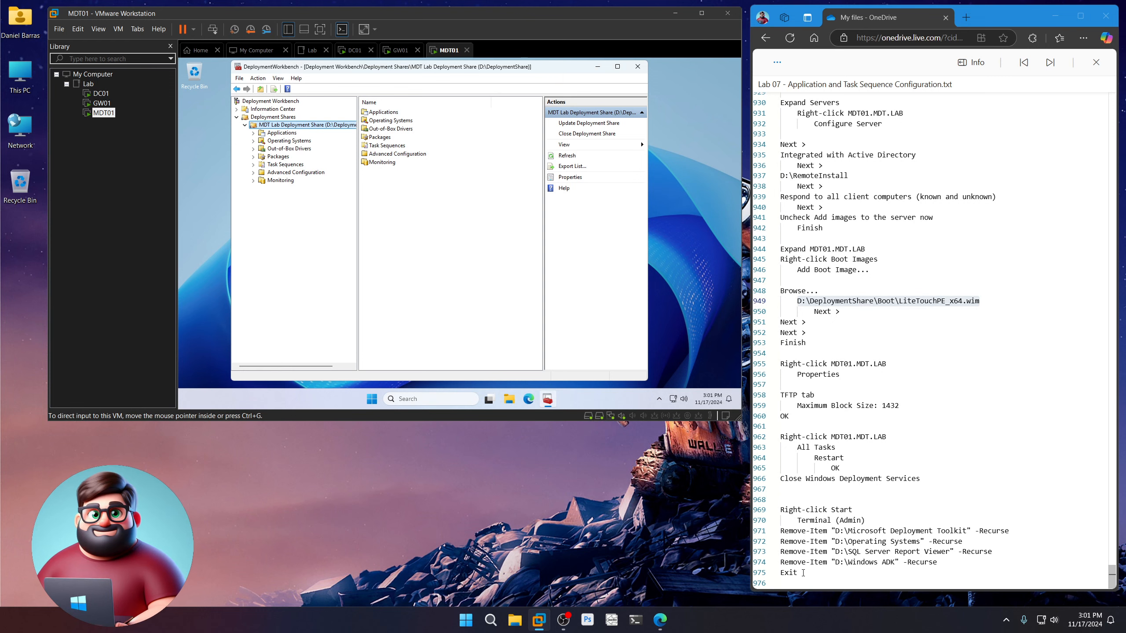
# Step: In an elevated terminal, run the lab notes' commands that recursively remove Microsoft Deployment Toolkit, Operating Systems, SQL Server Report Viewer and Windows ADK from D:, and exit
pyautogui.moveTo(801, 573); pyautogui.dragTo(780, 532)
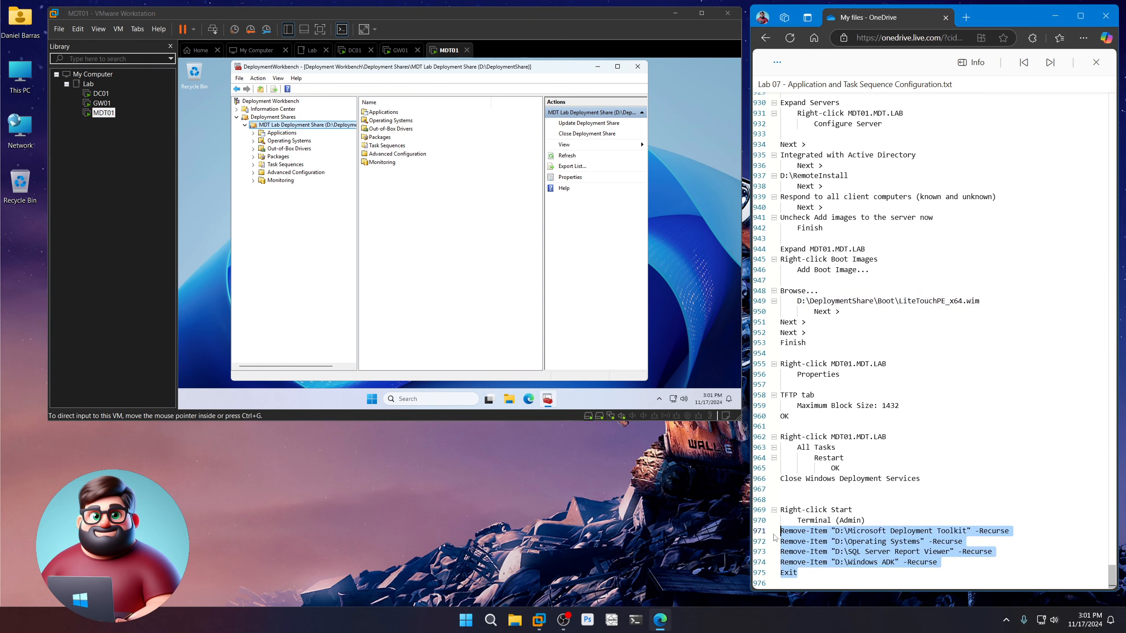
pyautogui.rightClick(813, 544)
pyautogui.click(841, 510)
pyautogui.rightClick(373, 401)
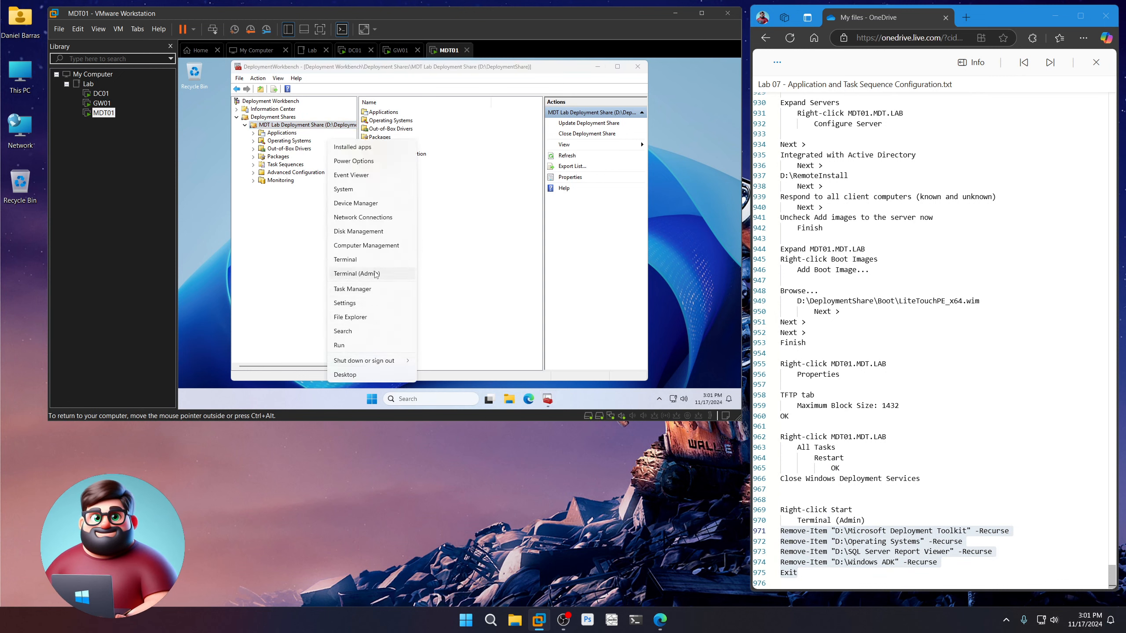
pyautogui.click(376, 272)
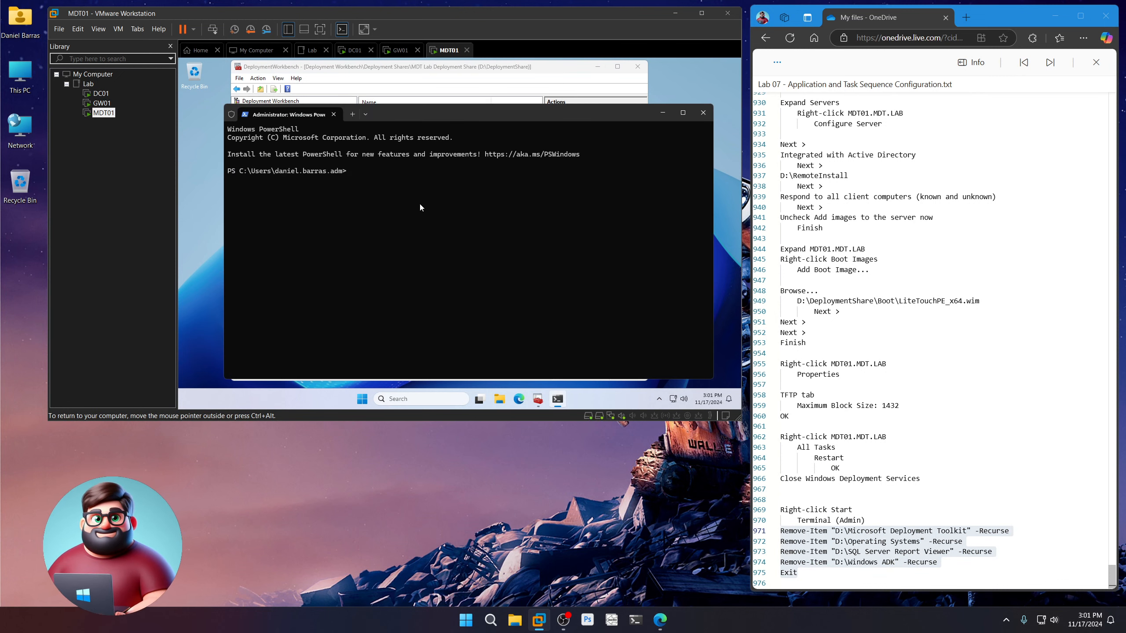
pyautogui.hotkey('ctrl', 'v')
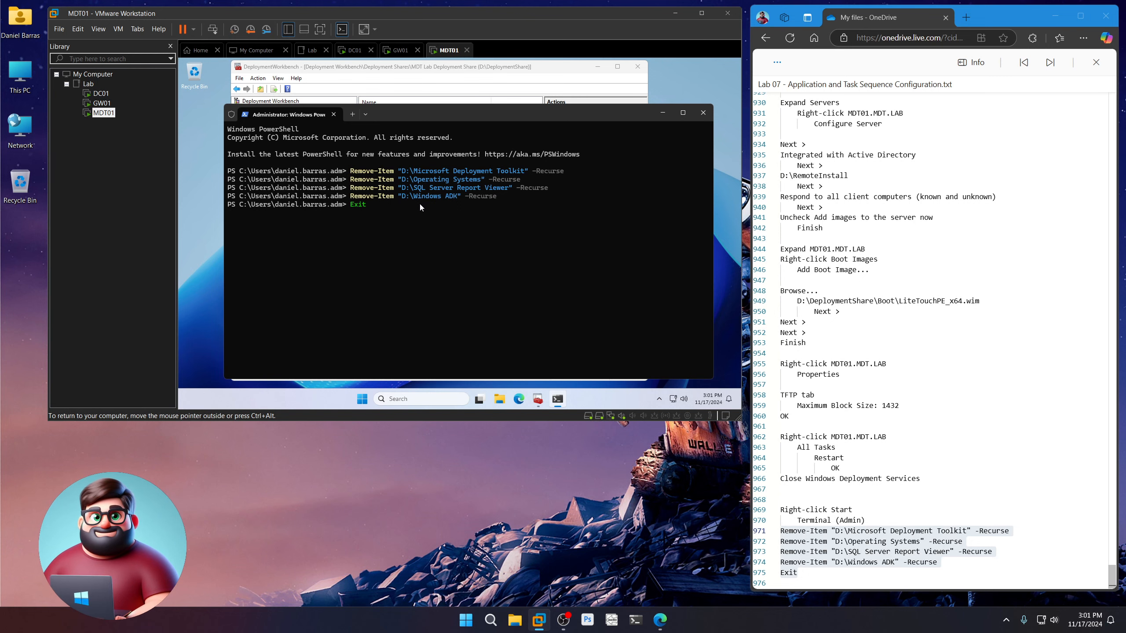
pyautogui.press('Return')
# Step: Check which folders remain on the Deployment (D:) drive in File Explorer, and close the window
pyautogui.click(509, 399)
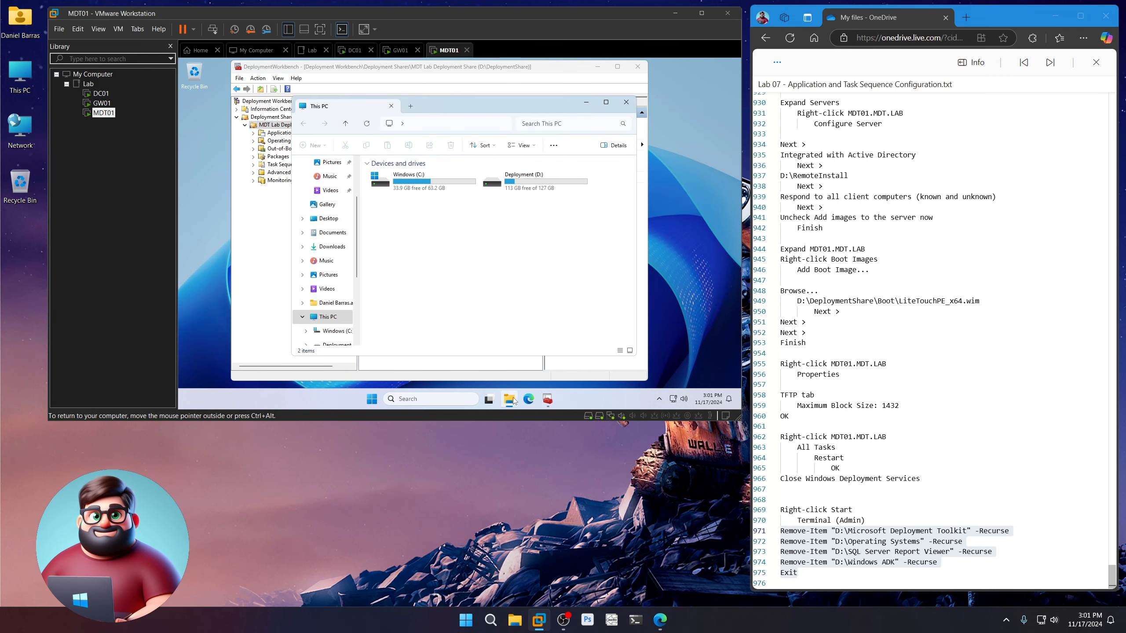
pyautogui.doubleClick(521, 183)
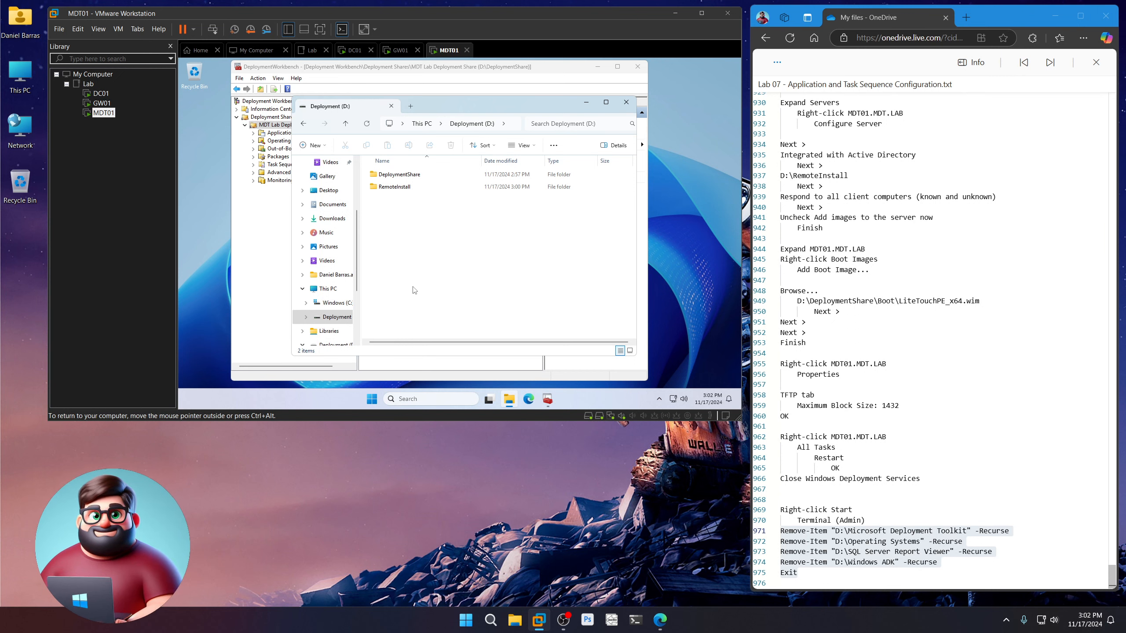
pyautogui.click(628, 102)
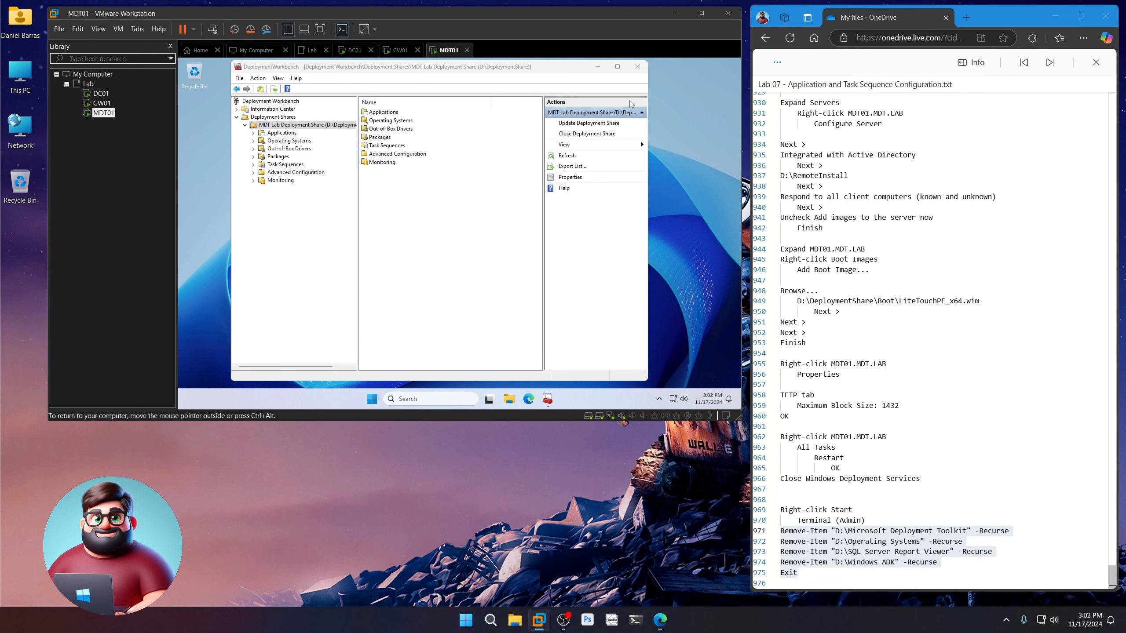